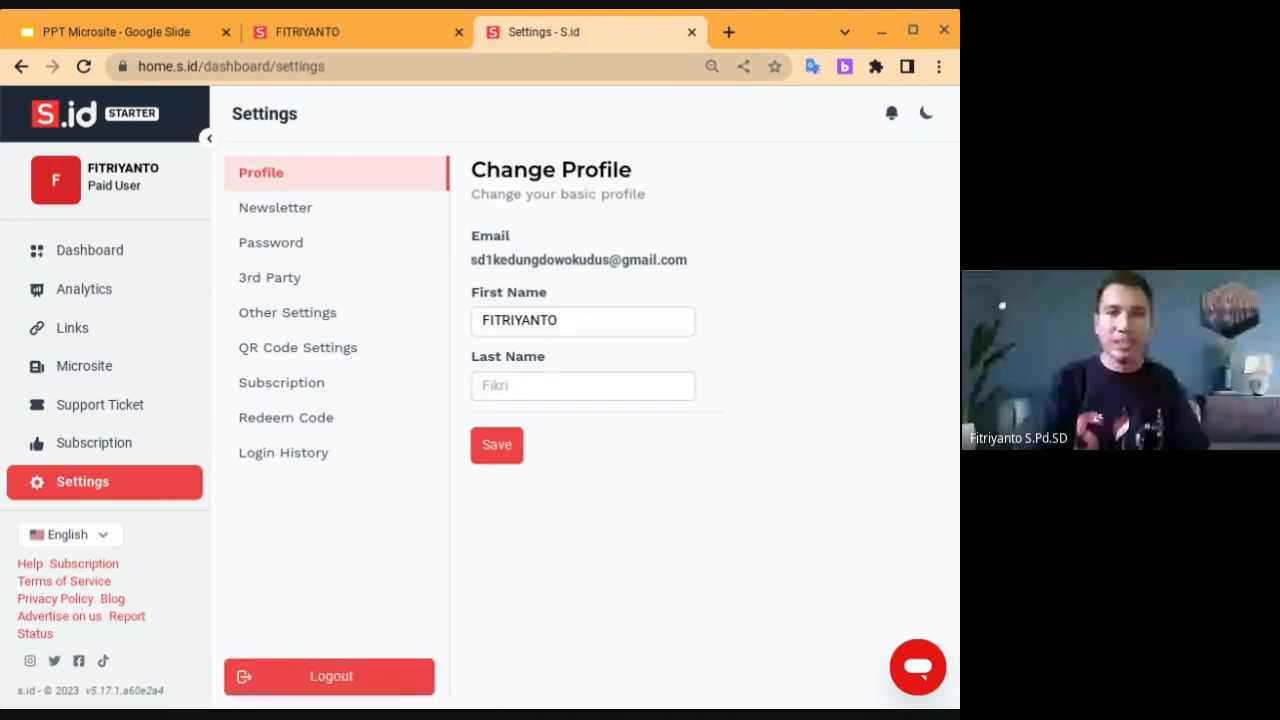
# Log out of the paid S.id account and load the s.id home page
pyautogui.click(310, 678)
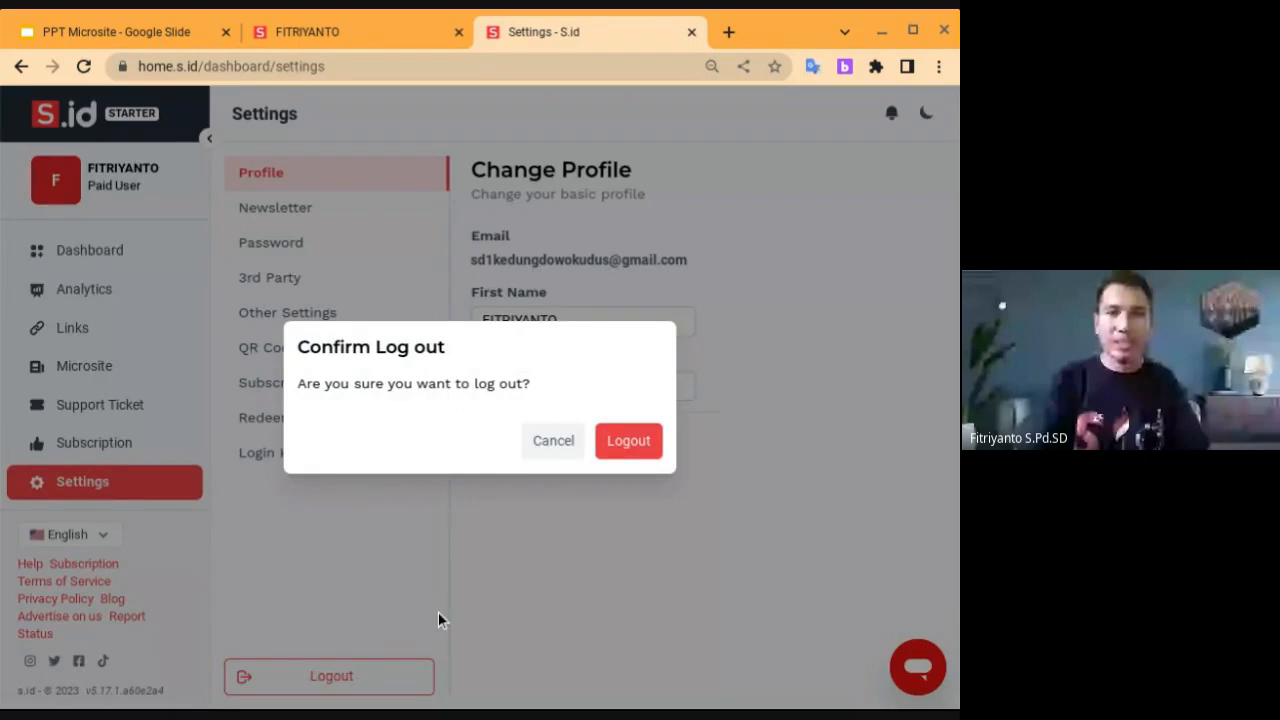
pyautogui.click(626, 441)
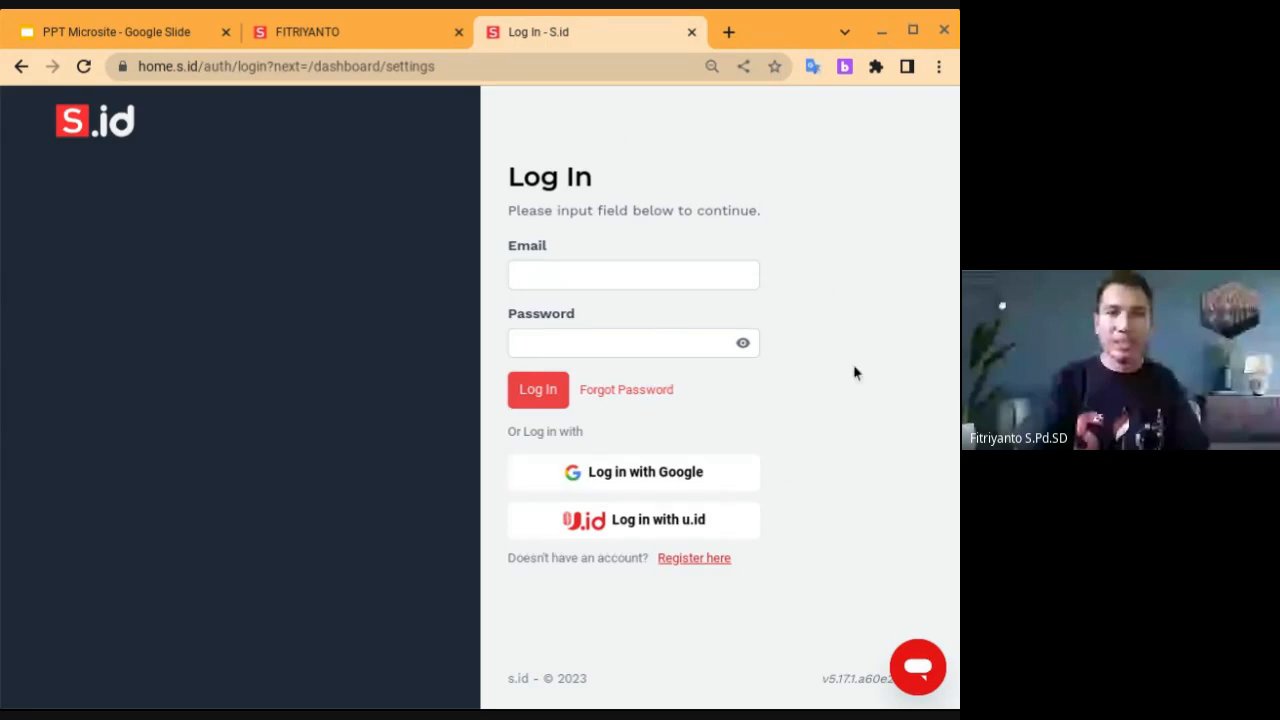
pyautogui.click(395, 68)
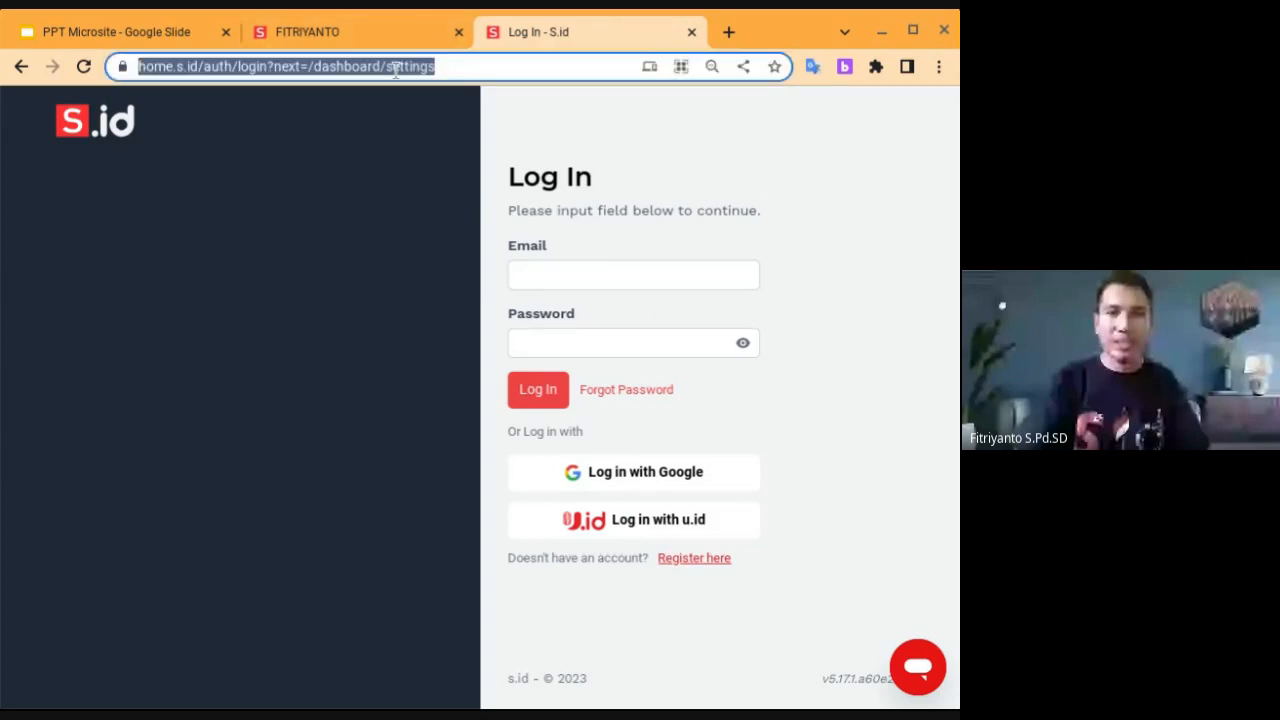
pyautogui.write('s.id')
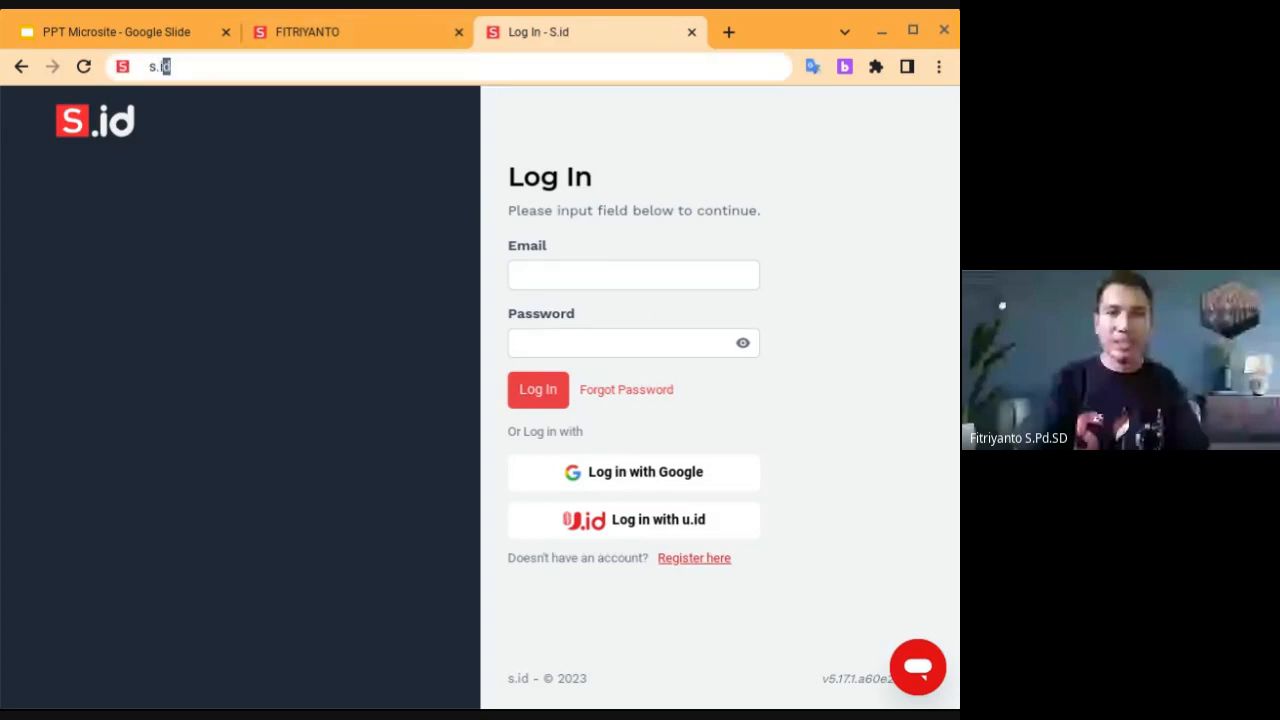
pyautogui.press('Return')
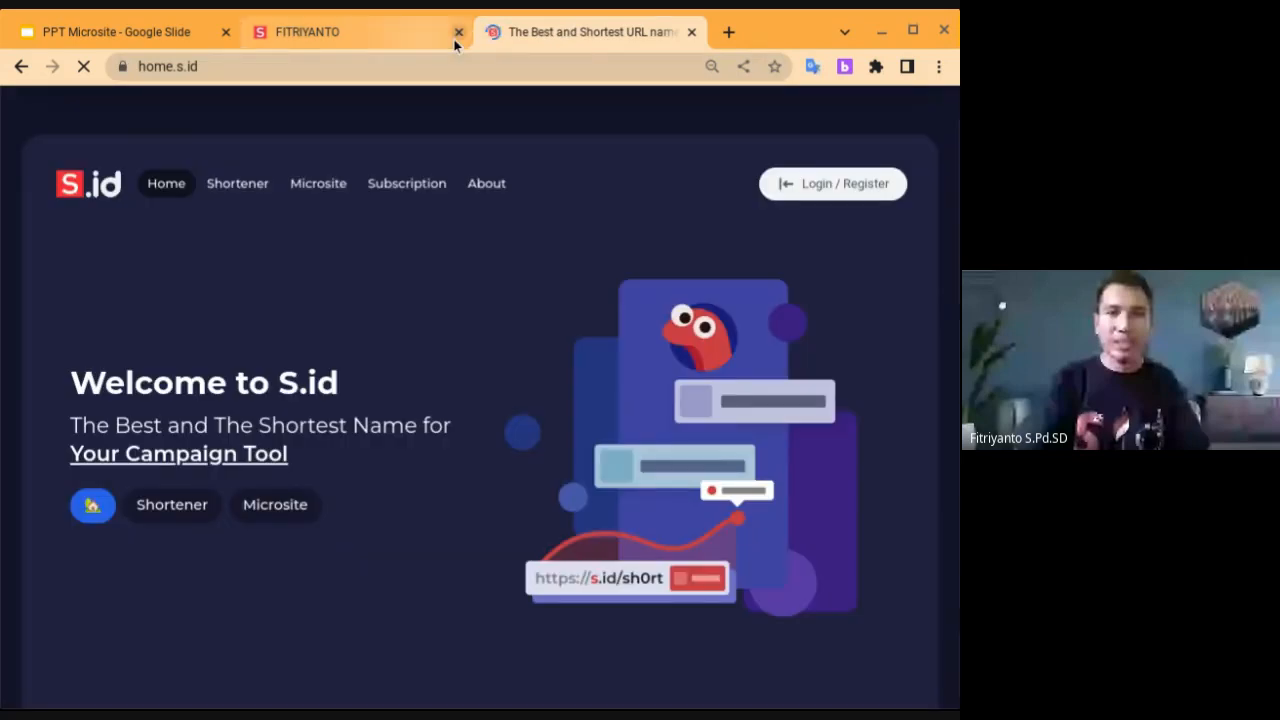
# Go to Login / Register and sign in with 'Log in with Google'
pyautogui.click(838, 195)
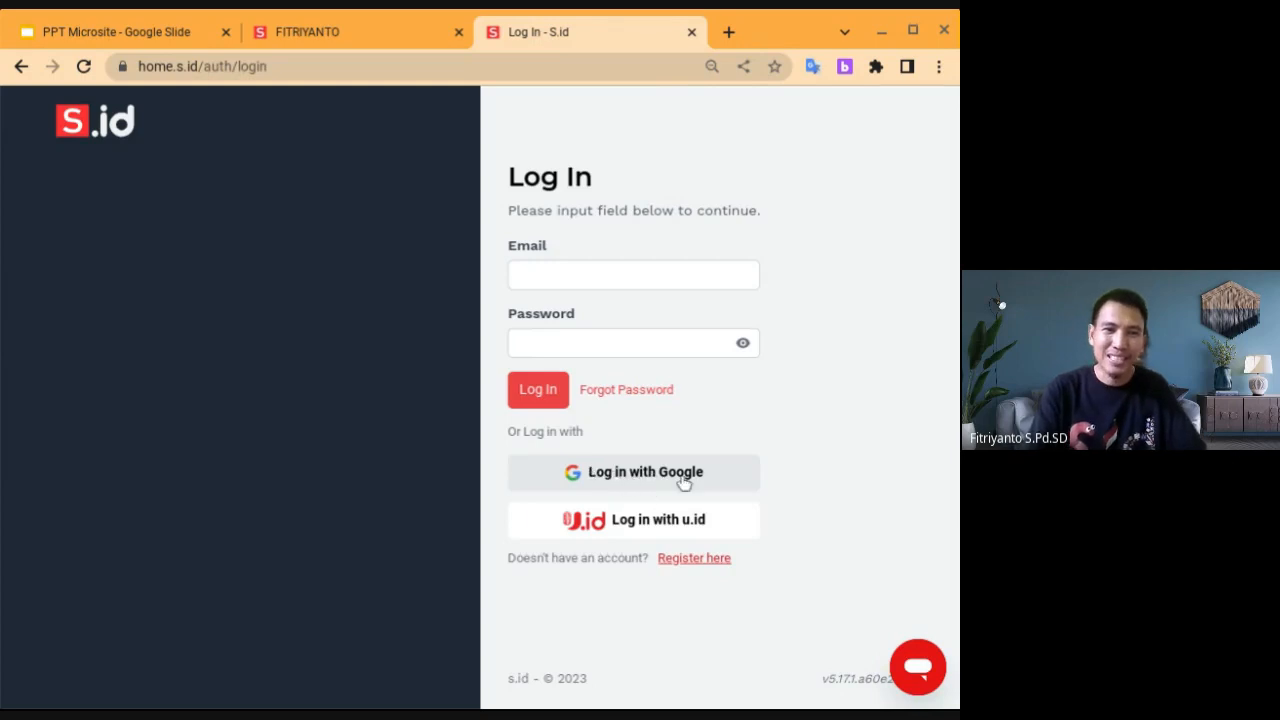
pyautogui.click(650, 481)
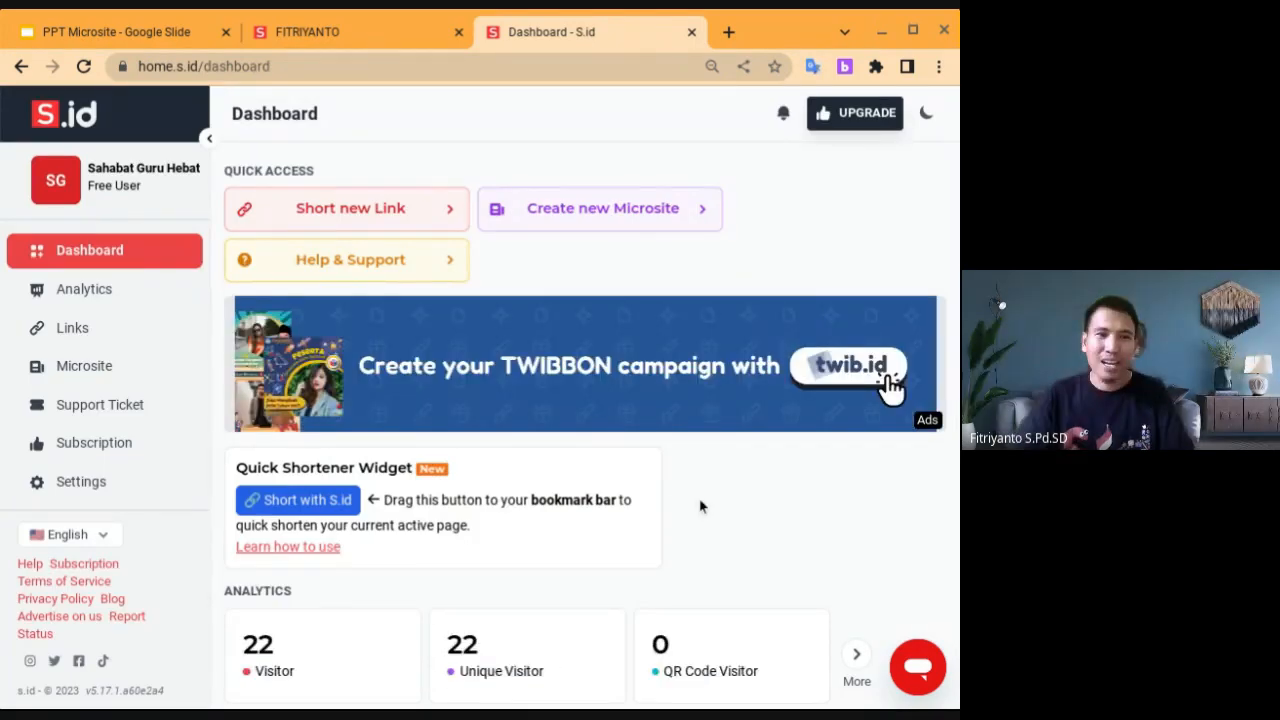
pyautogui.scroll(-5, 700, 507)
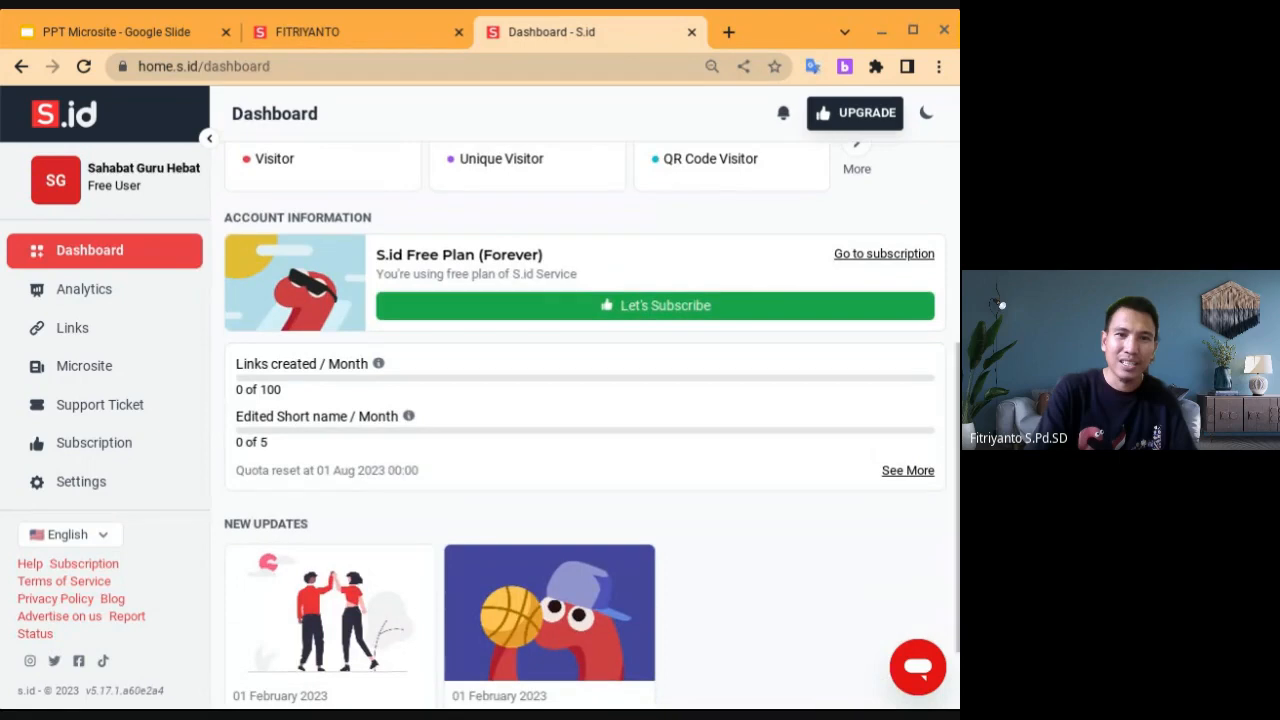
pyautogui.scroll(1, 592, 427)
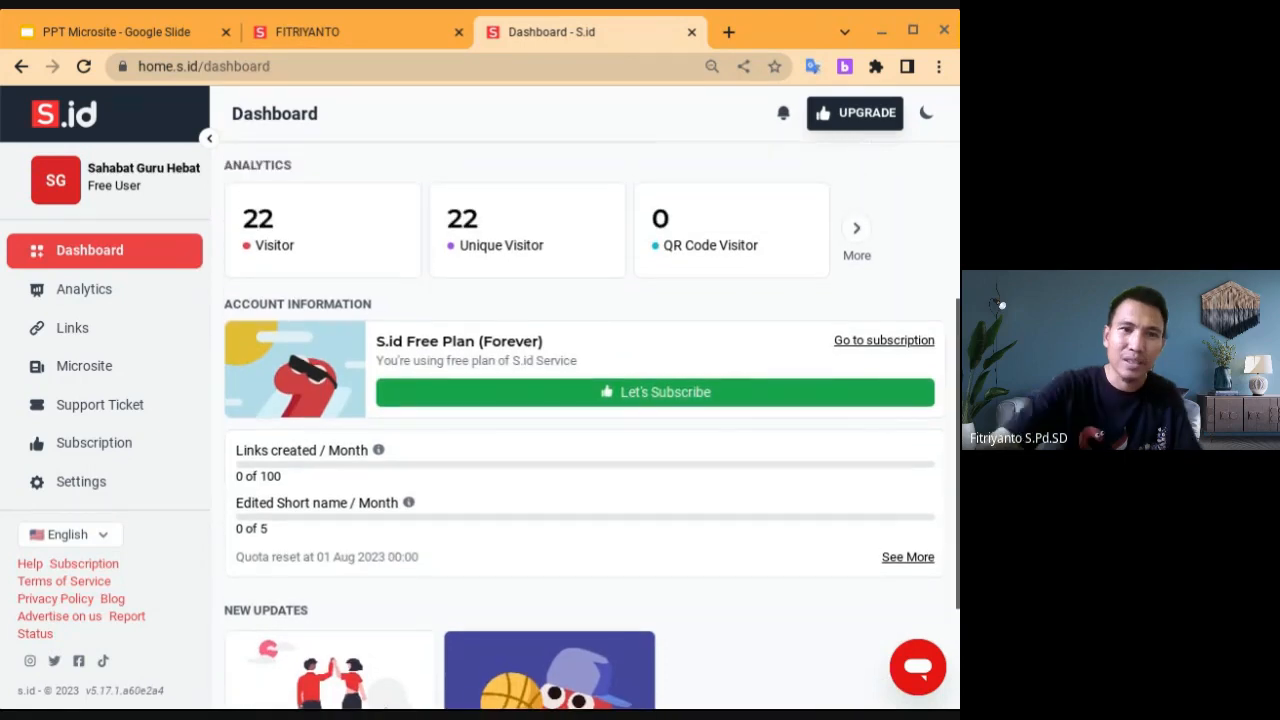
pyautogui.scroll(3, 546, 469)
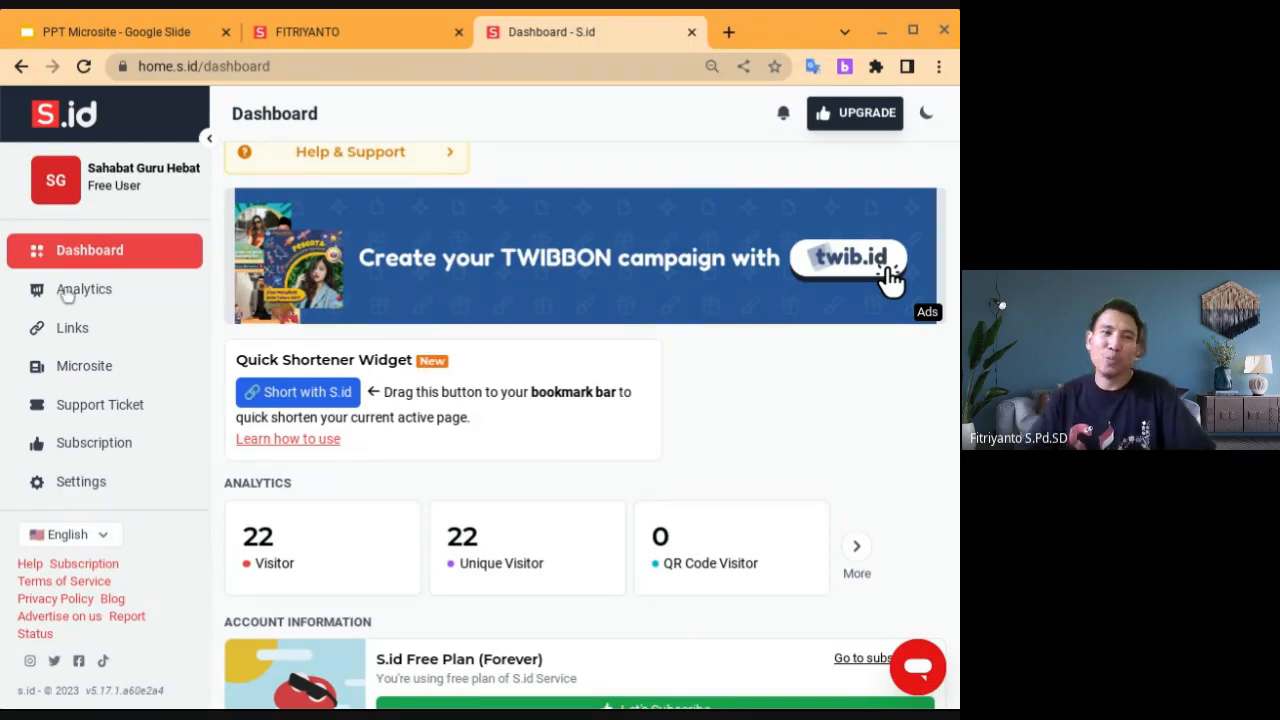
# From the Microsite list, start a new microsite with '+ Create new'
pyautogui.click(88, 368)
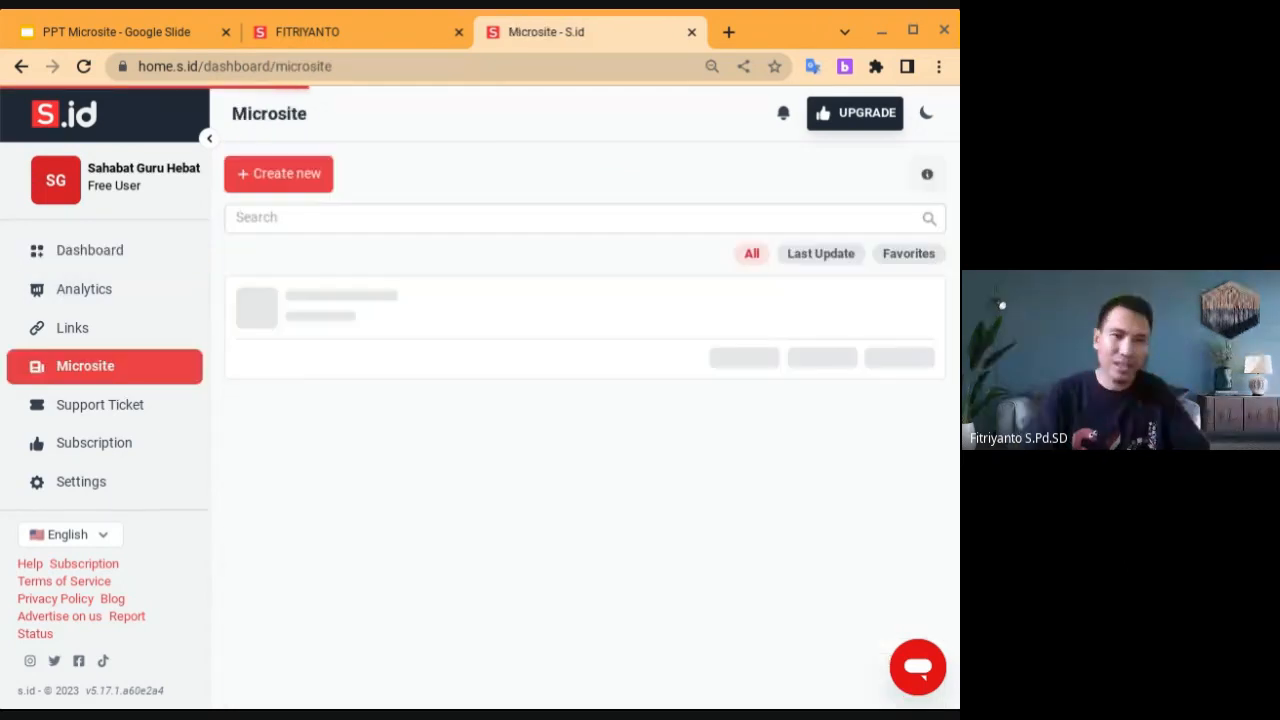
pyautogui.click(110, 256)
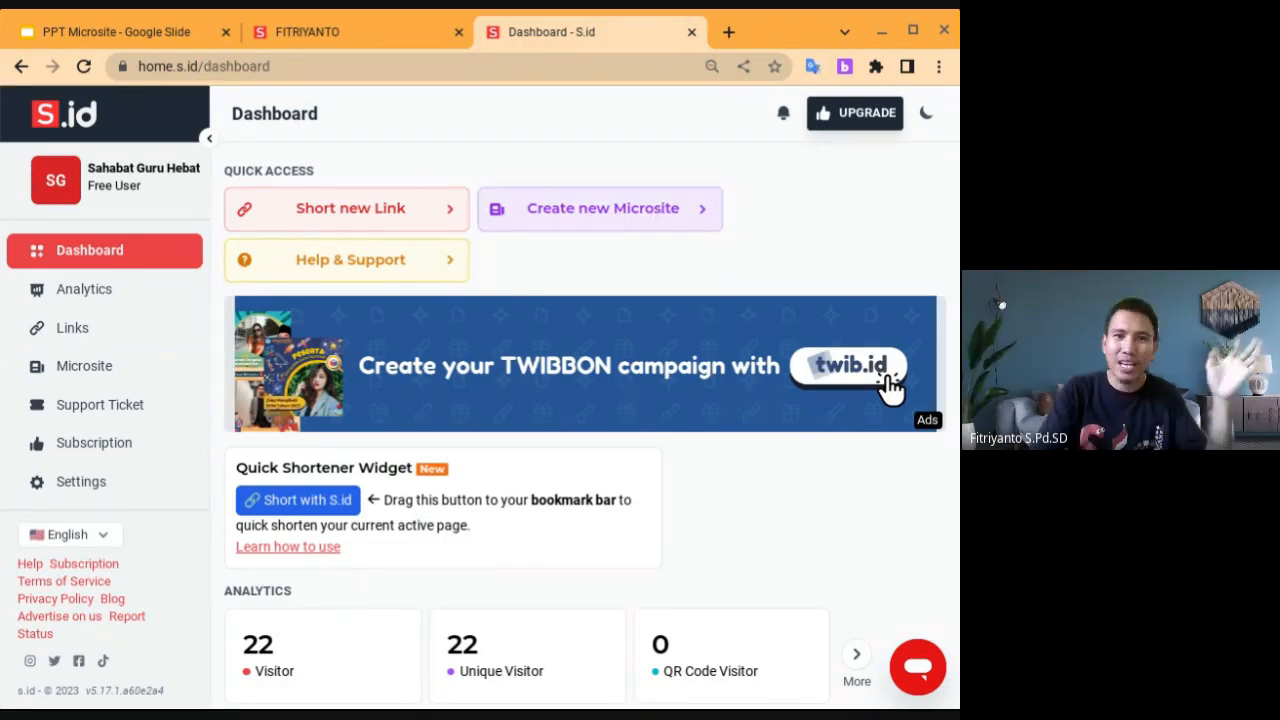
pyautogui.click(96, 370)
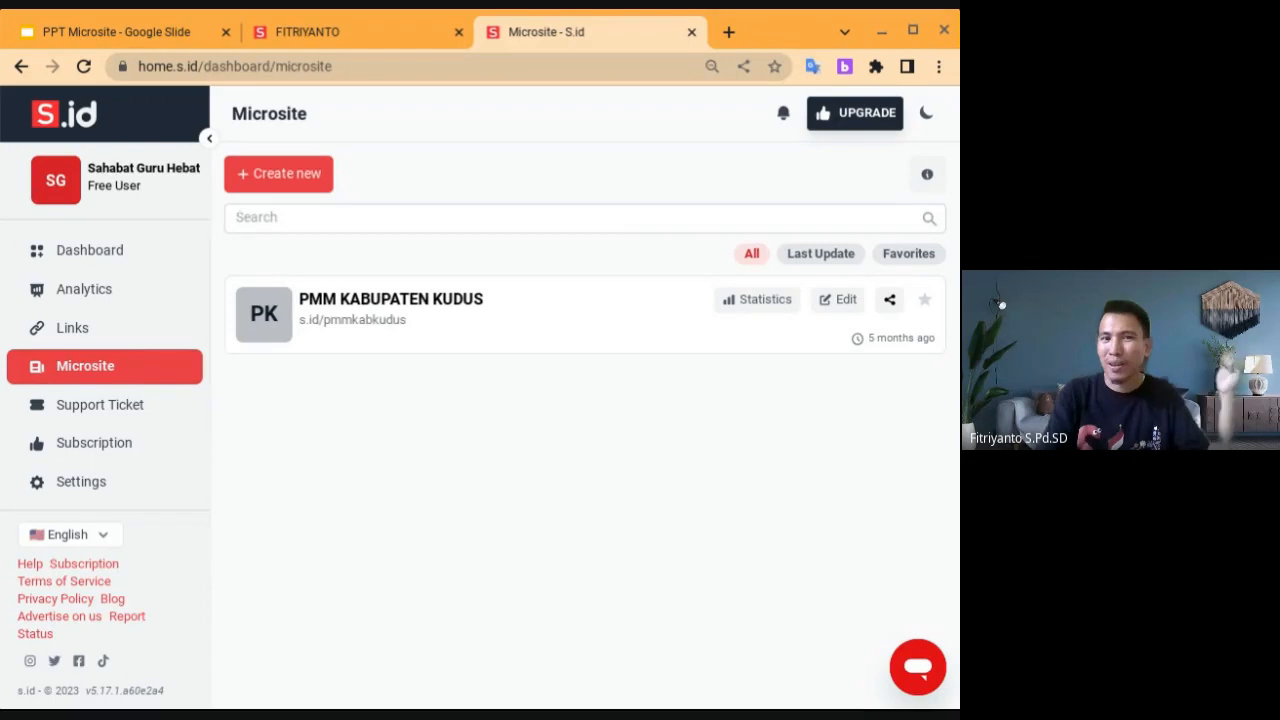
pyautogui.click(281, 175)
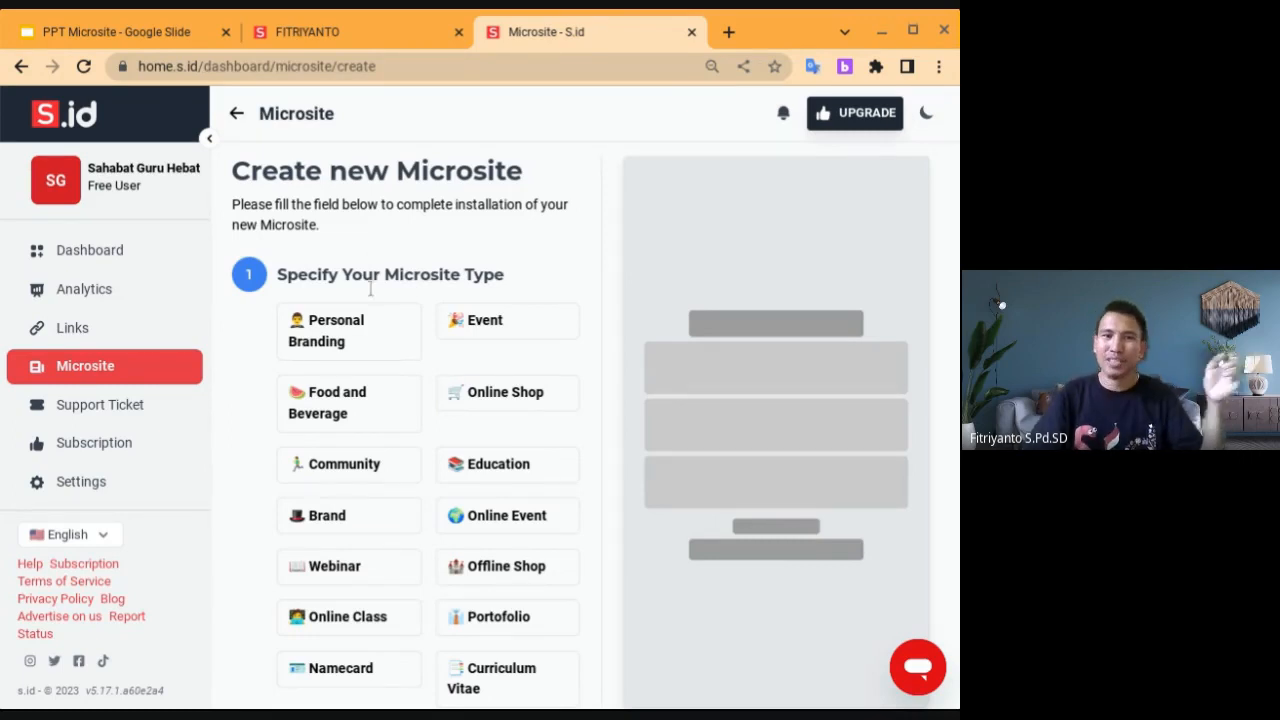
# Choose the Education microsite type and continue to the Select Template & Theme step
pyautogui.click(500, 472)
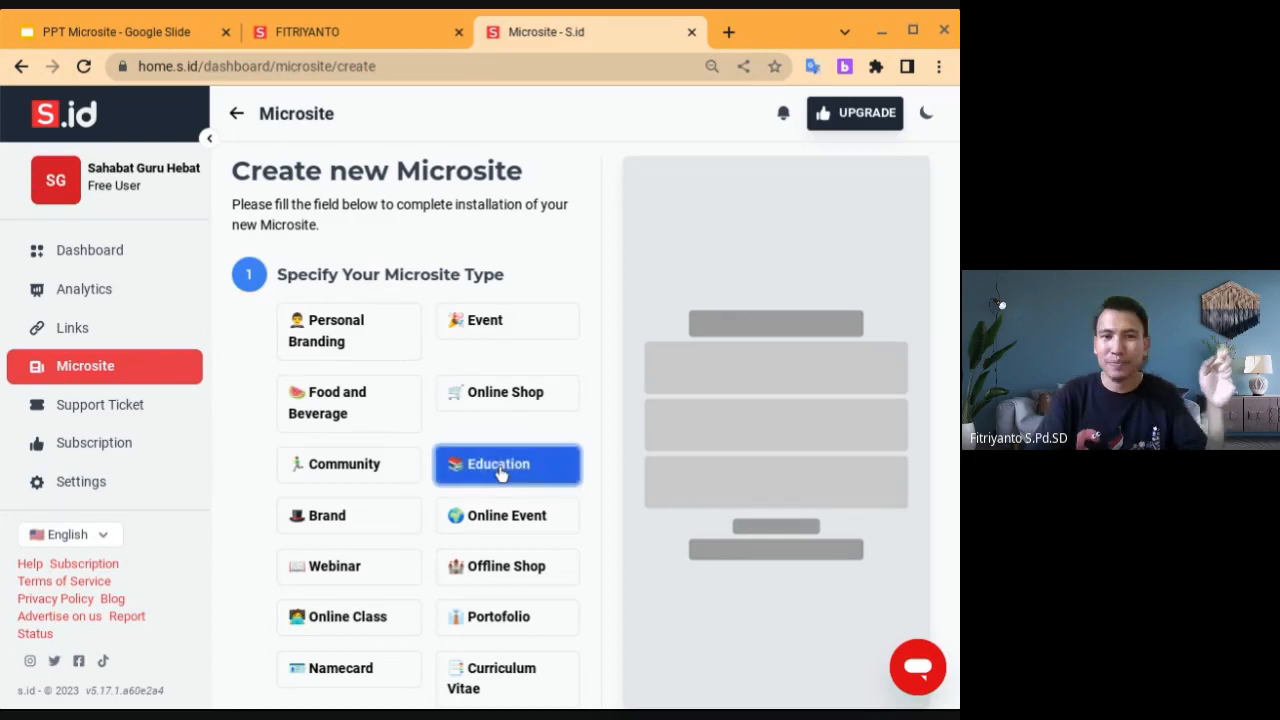
pyautogui.scroll(-1, 596, 429)
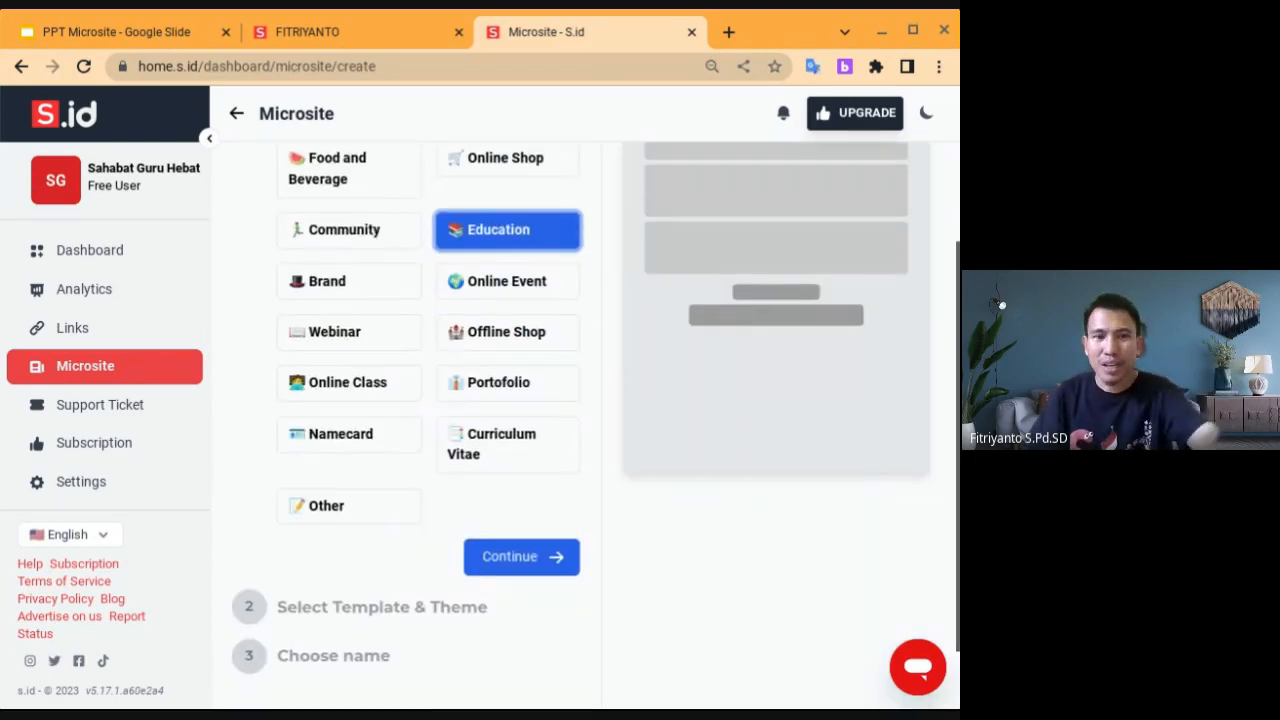
pyautogui.click(513, 563)
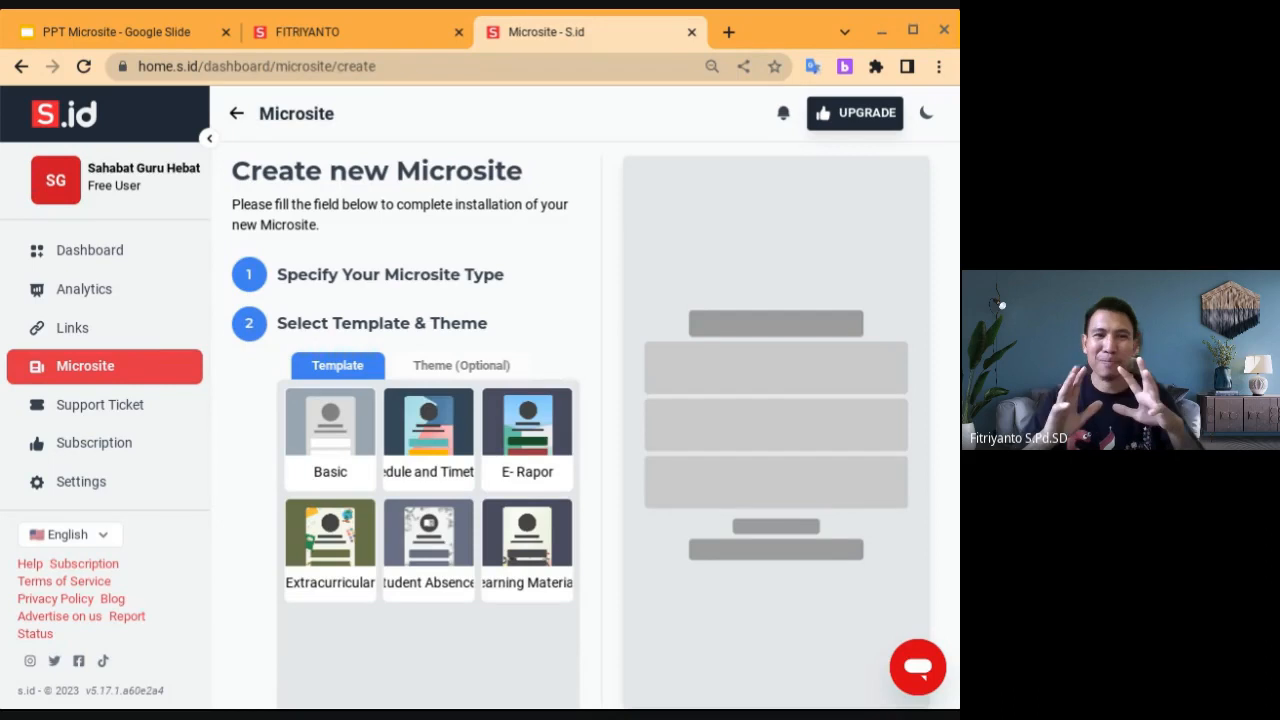
pyautogui.click(236, 115)
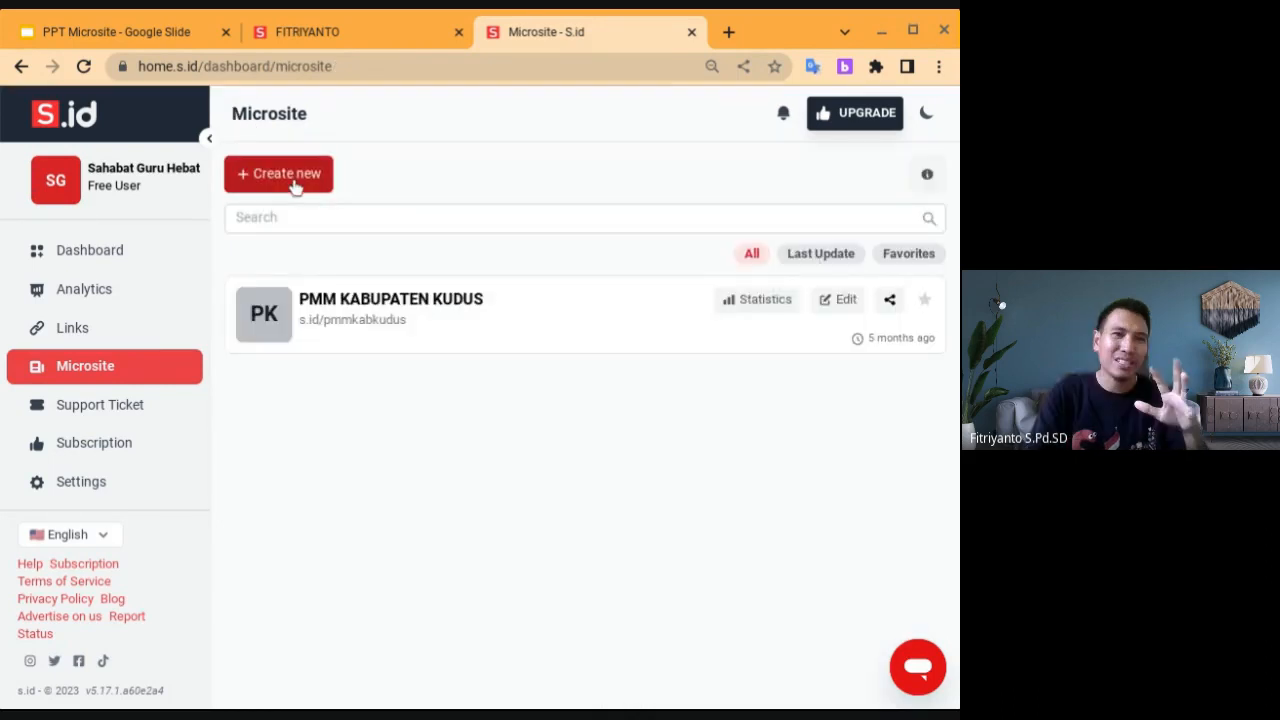
pyautogui.click(295, 185)
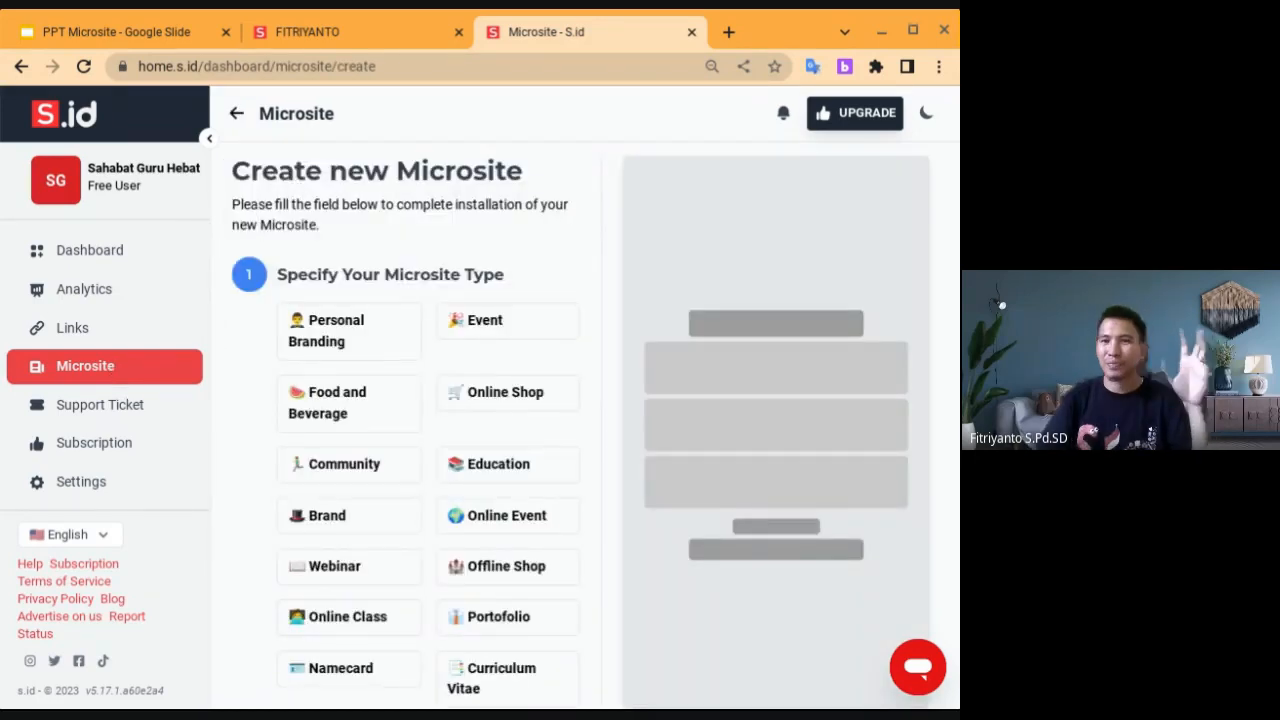
pyautogui.click(489, 470)
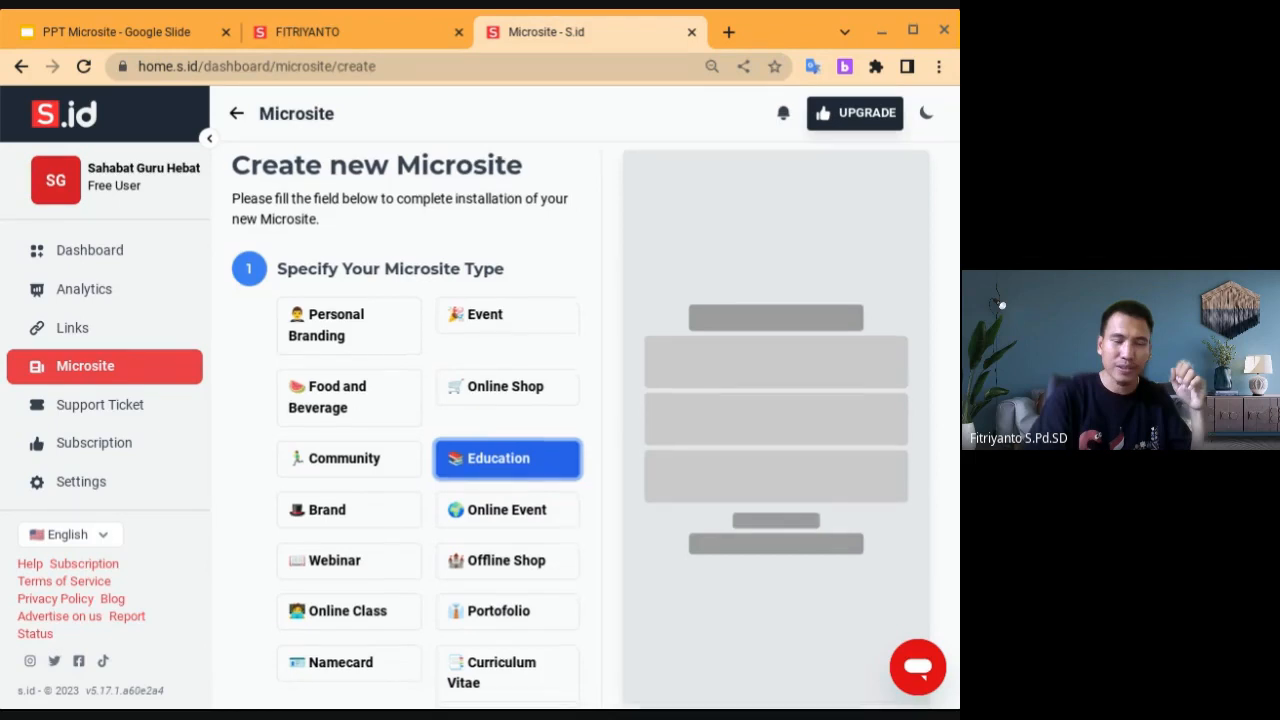
pyautogui.scroll(-3, 560, 520)
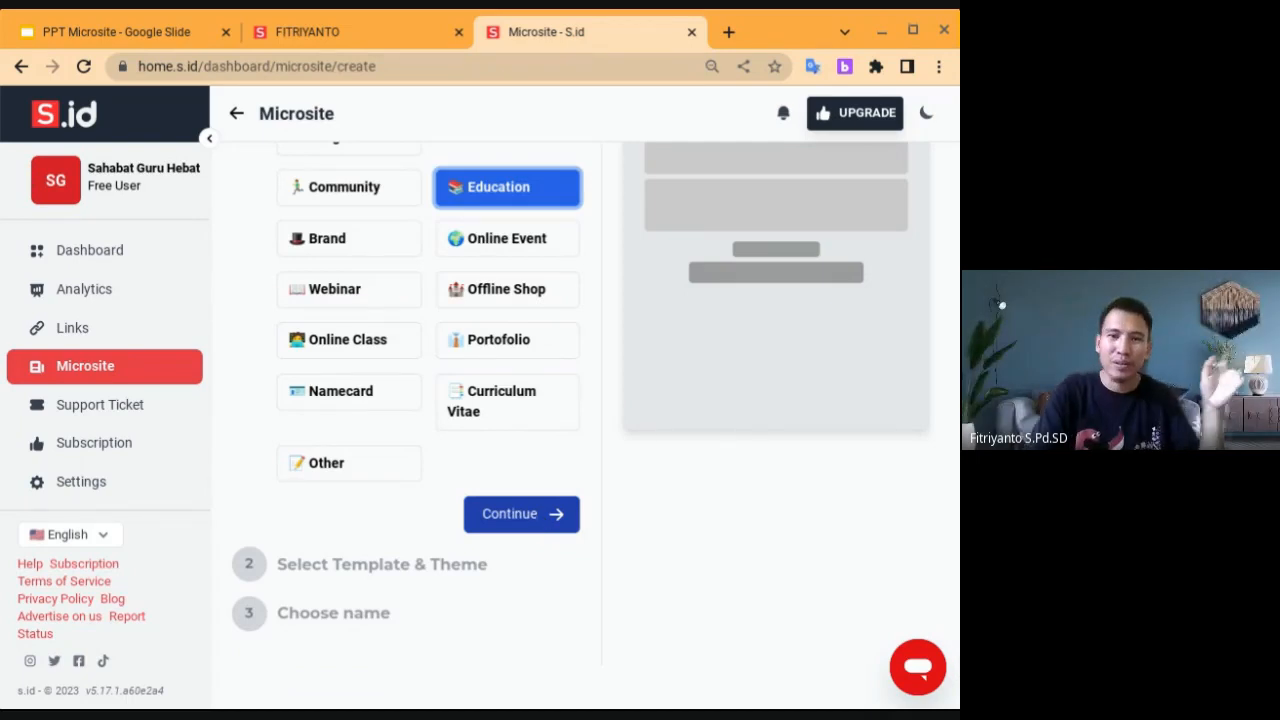
pyautogui.click(524, 516)
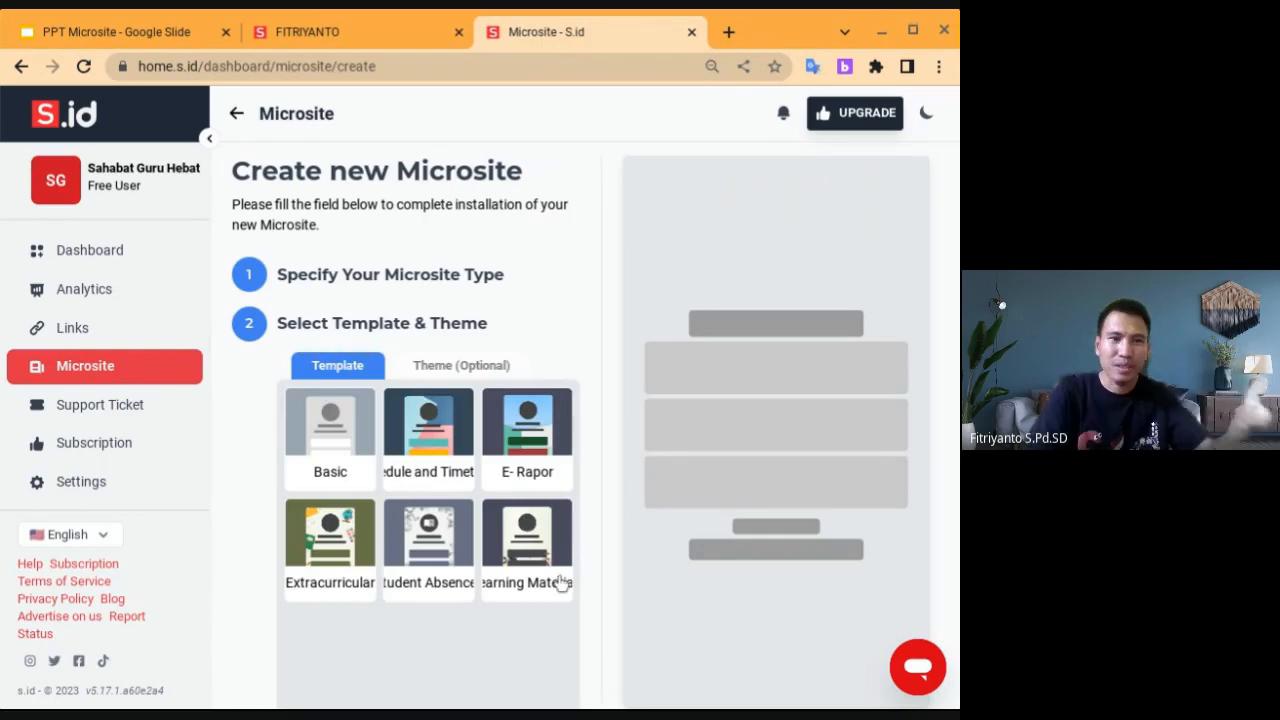
pyautogui.scroll(-3, 560, 577)
pyautogui.scroll(2, 338, 250)
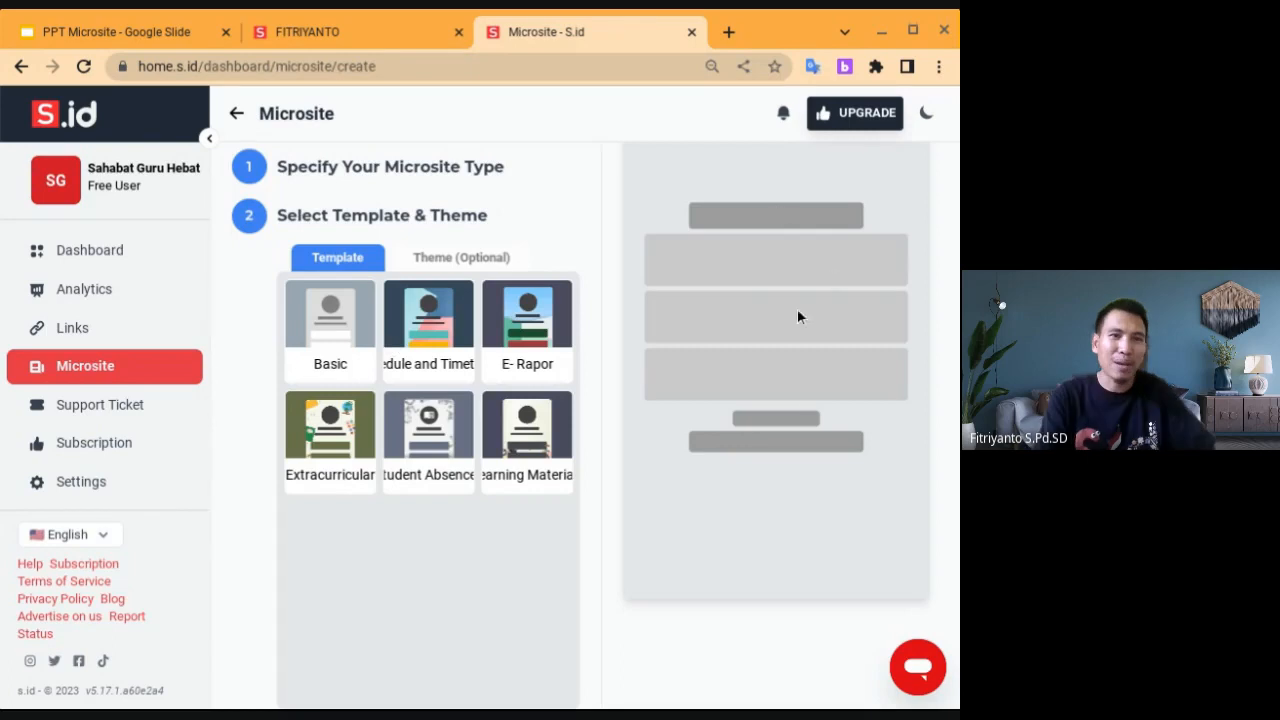
pyautogui.scroll(1, 797, 316)
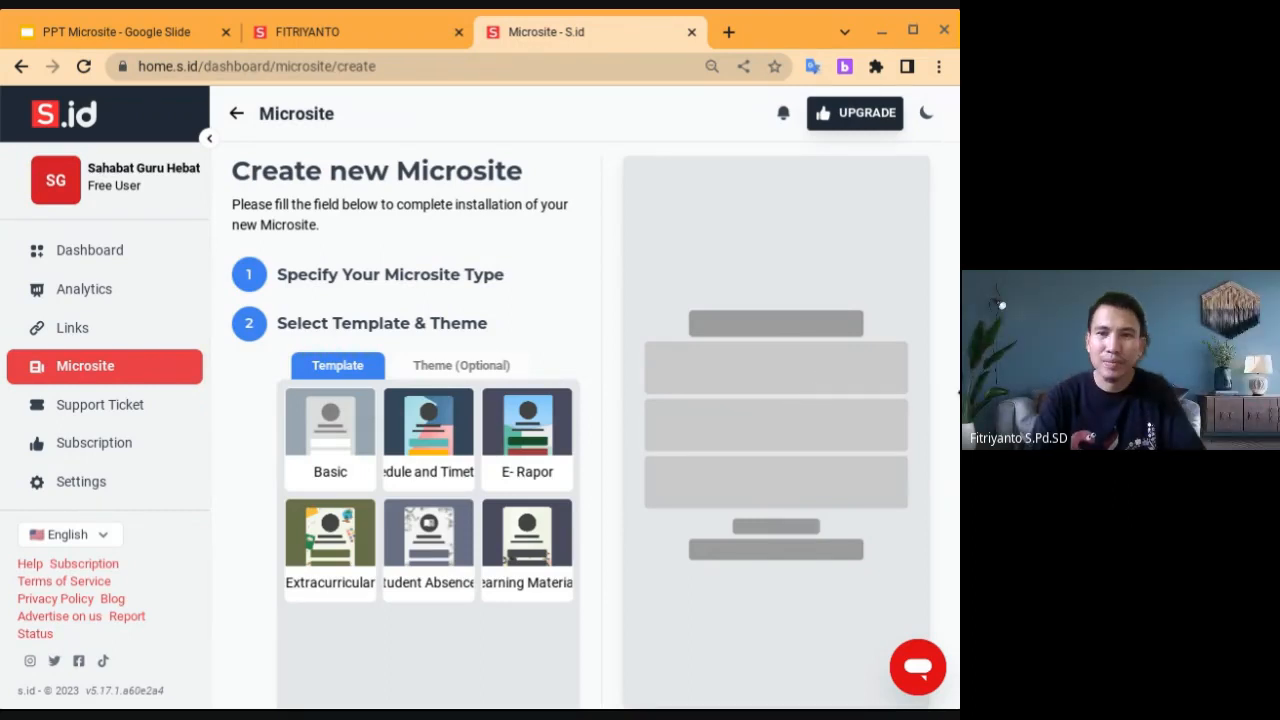
# Widen the browser and compare the Schedule, E-Rapor, Extracurricular, Student Absences and Learning Materials templates
pyautogui.moveTo(959, 392); pyautogui.dragTo(1016, 392)
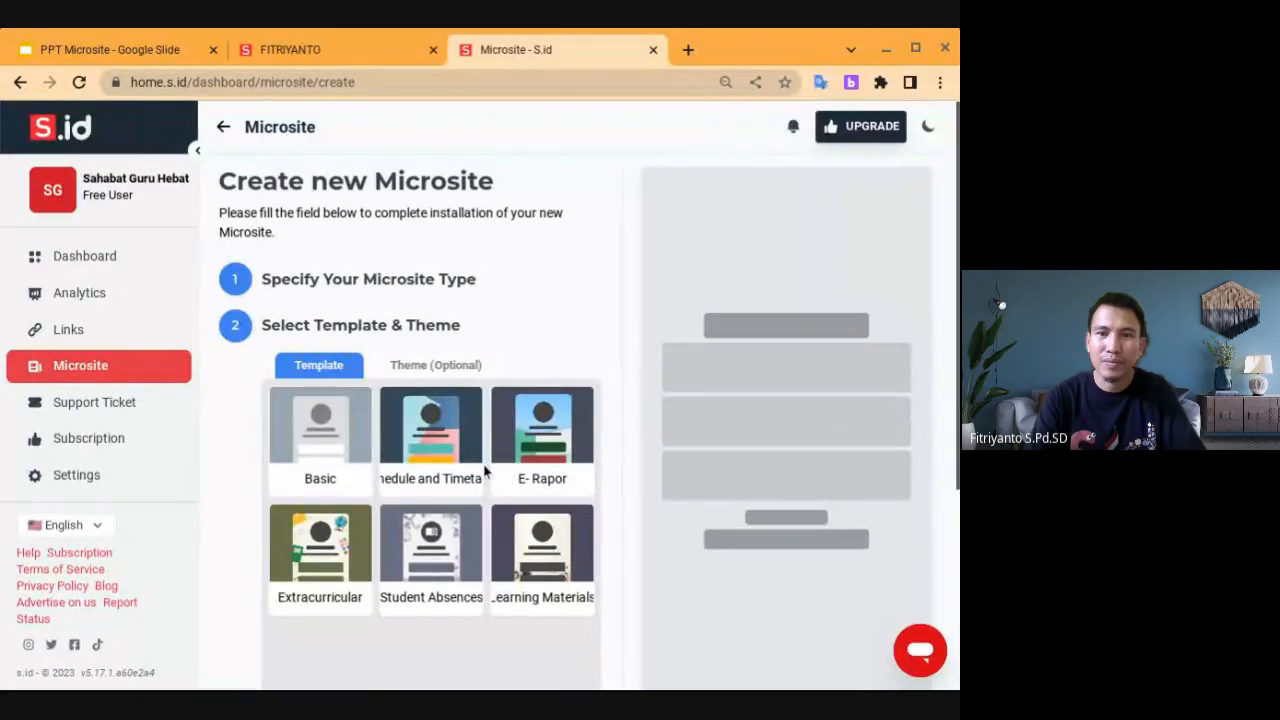
pyautogui.click(422, 452)
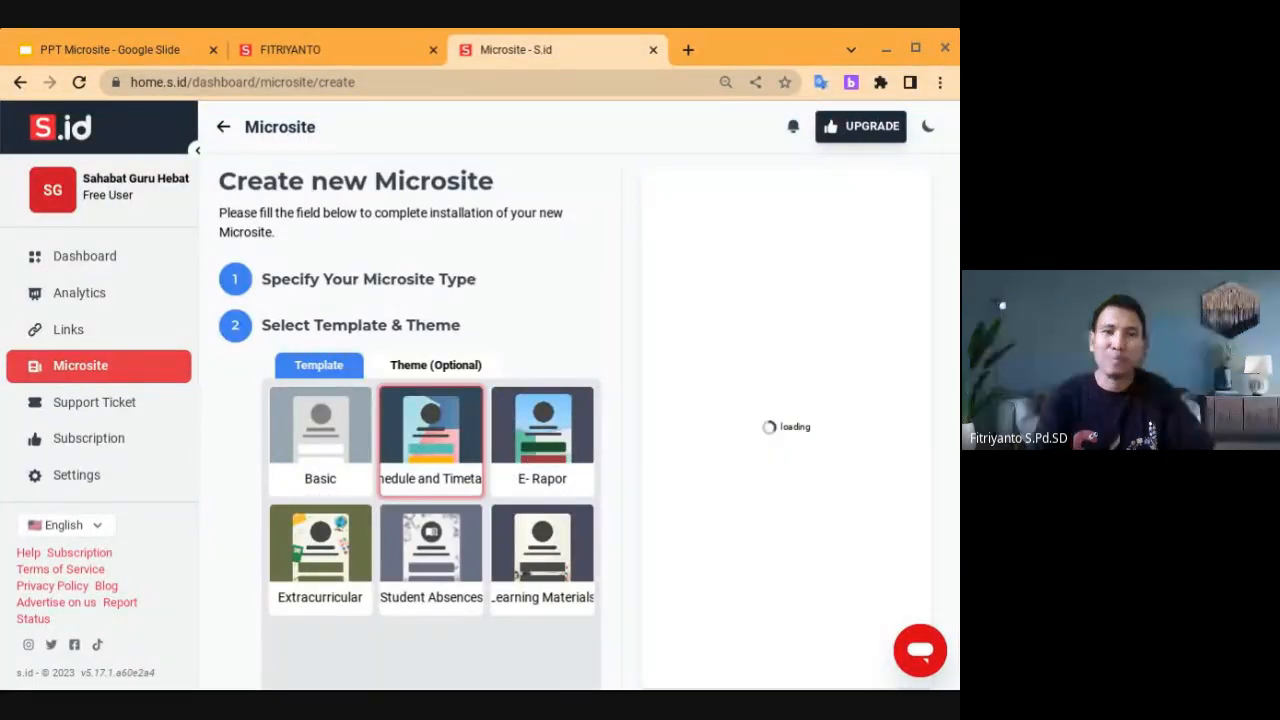
pyautogui.click(532, 458)
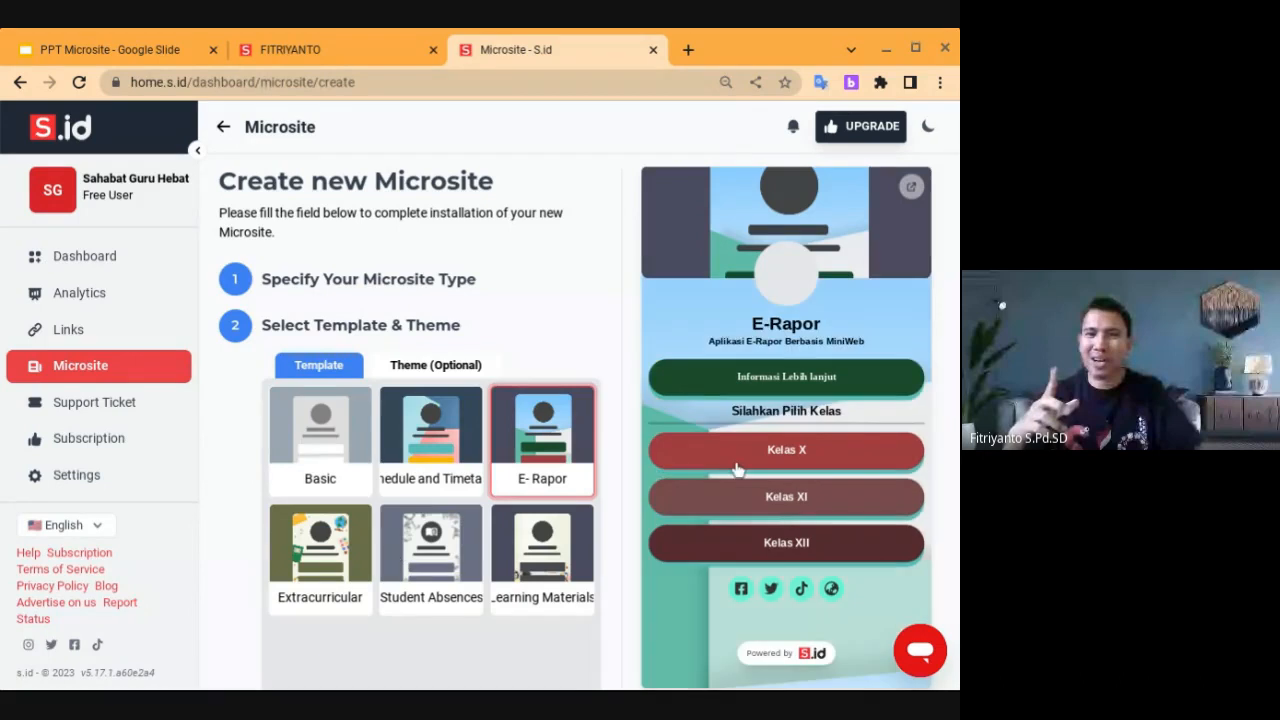
pyautogui.click(346, 553)
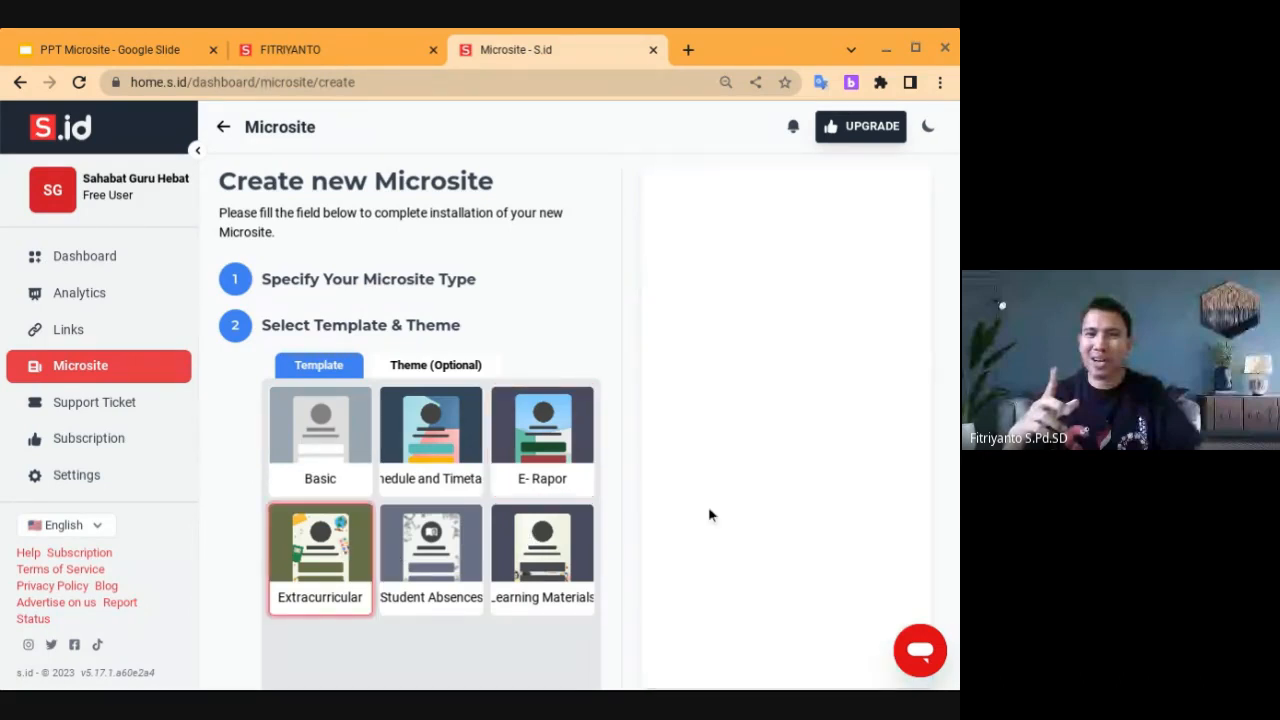
pyautogui.click(416, 558)
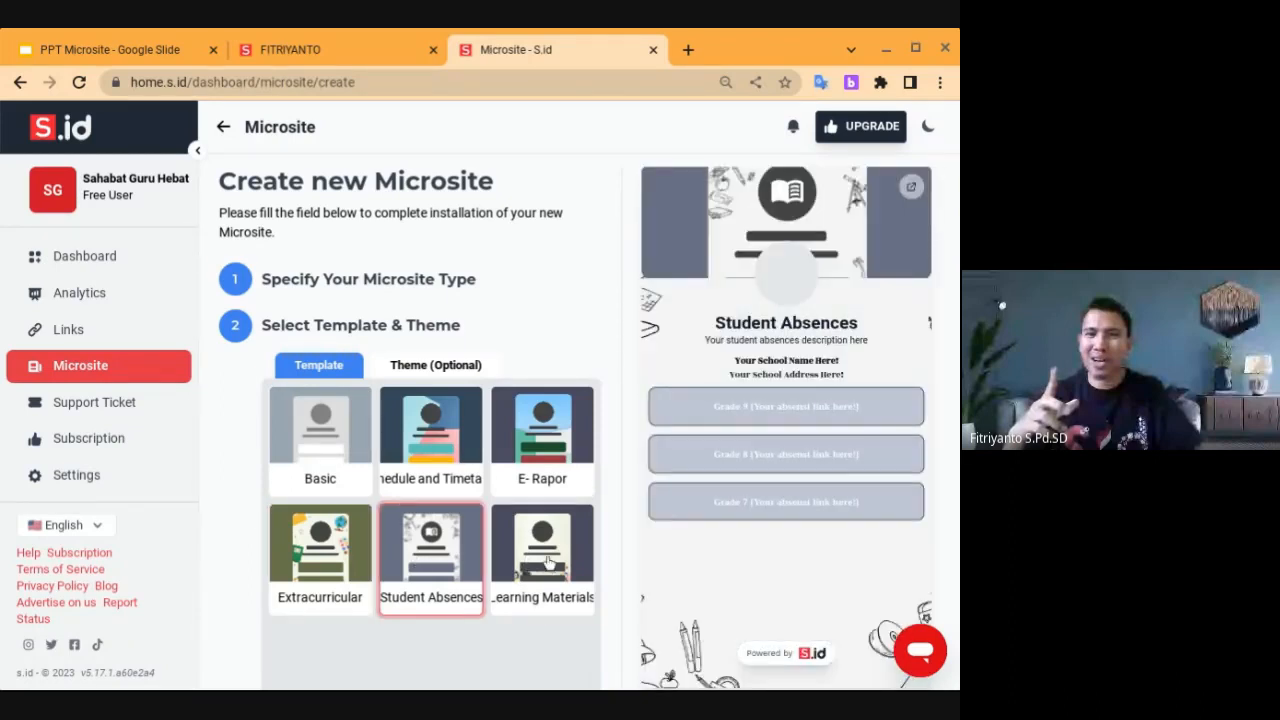
pyautogui.click(547, 563)
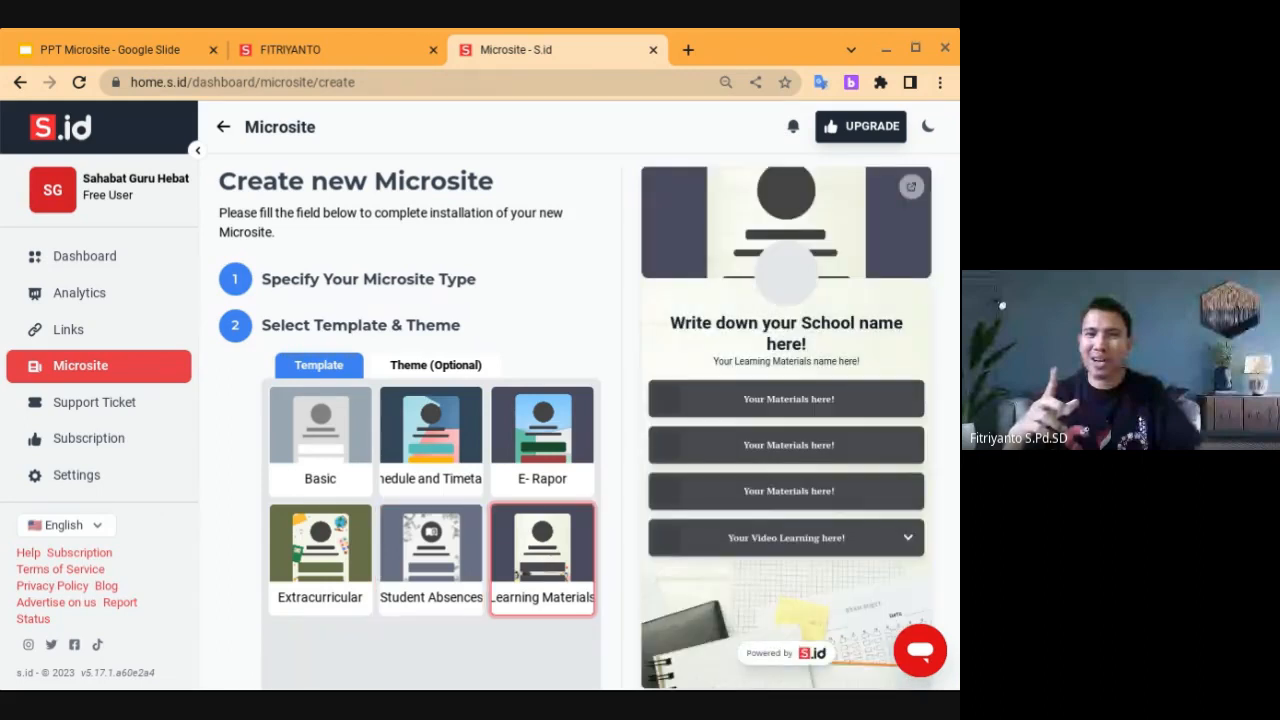
pyautogui.click(447, 549)
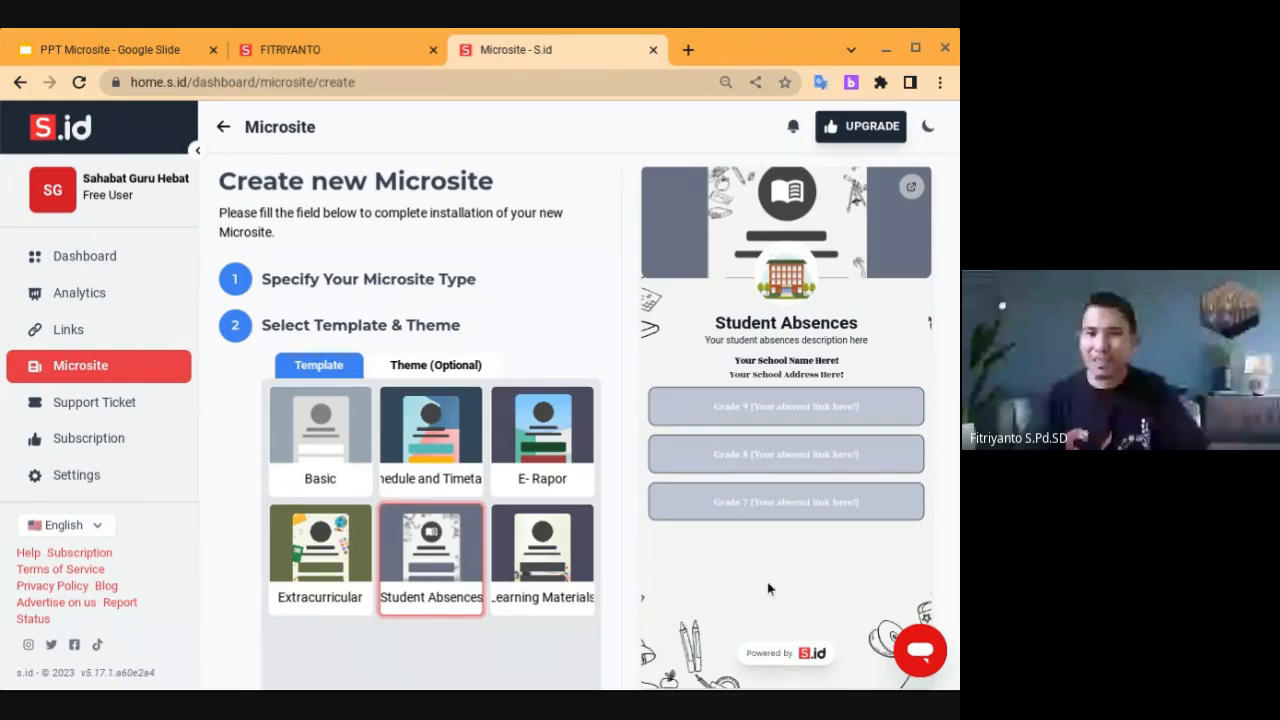
# Select the Student Absences template and continue to the Choose name step
pyautogui.click(323, 578)
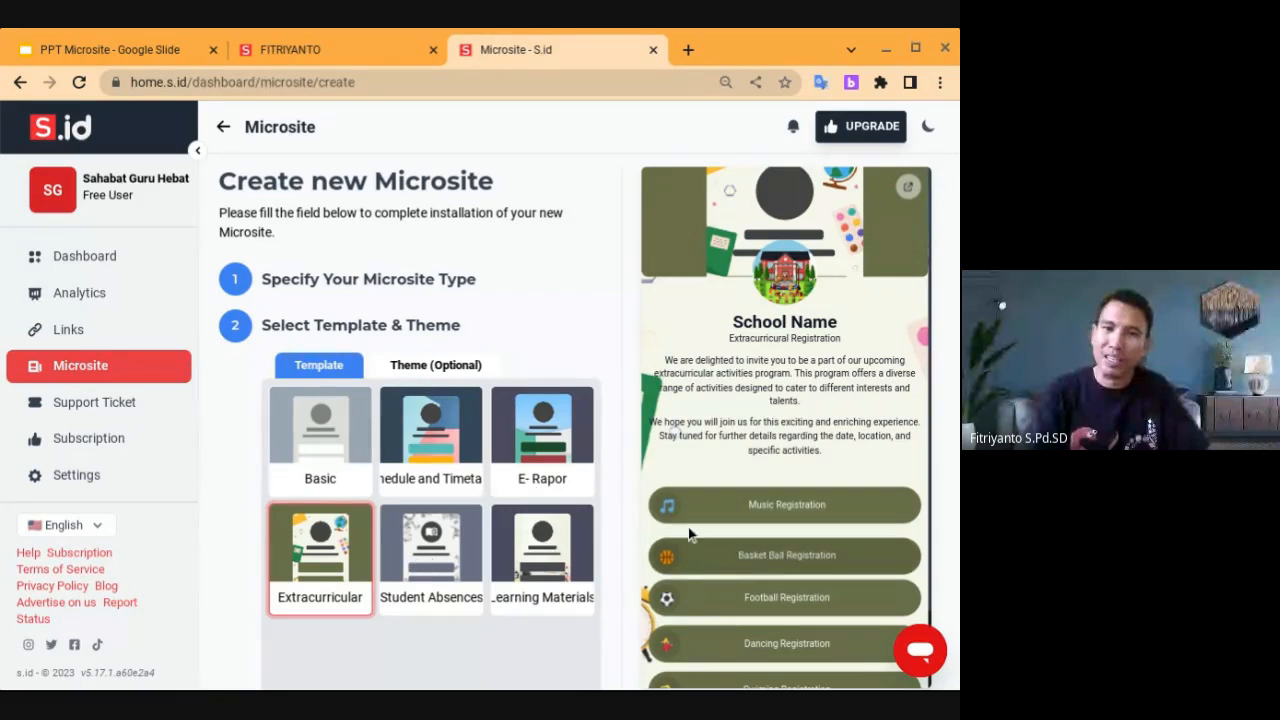
pyautogui.click(530, 436)
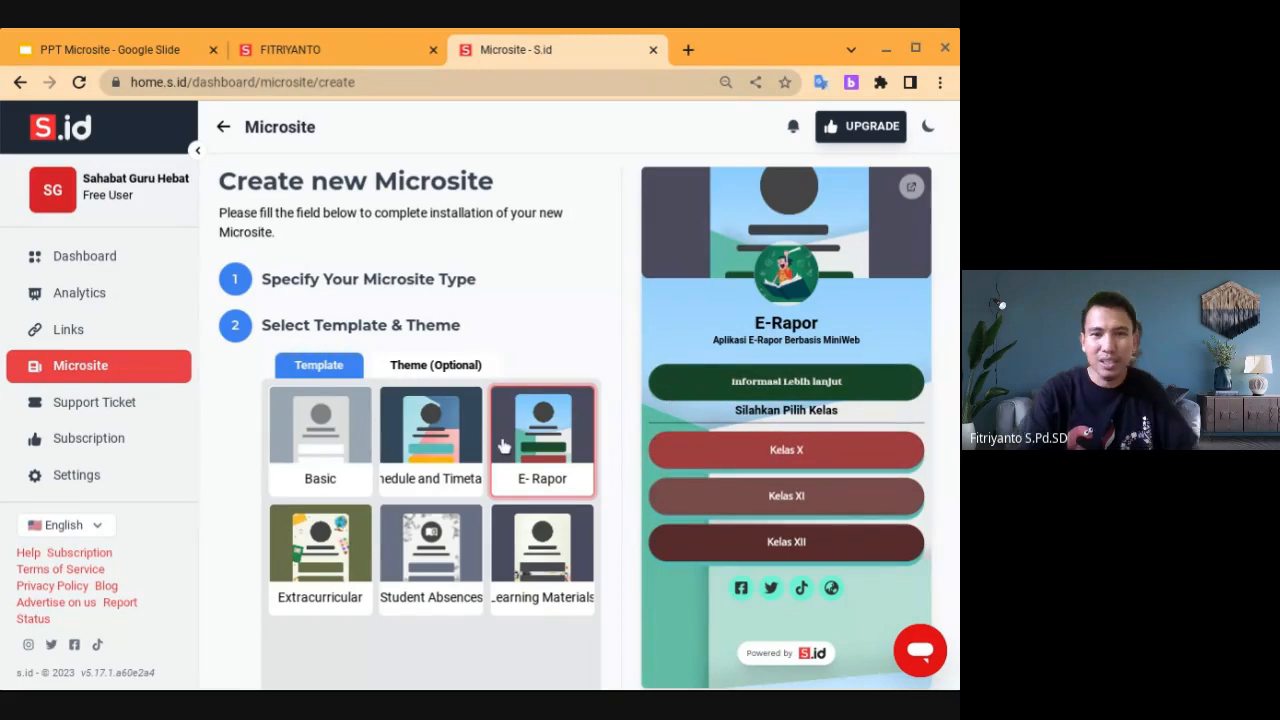
pyautogui.click(430, 452)
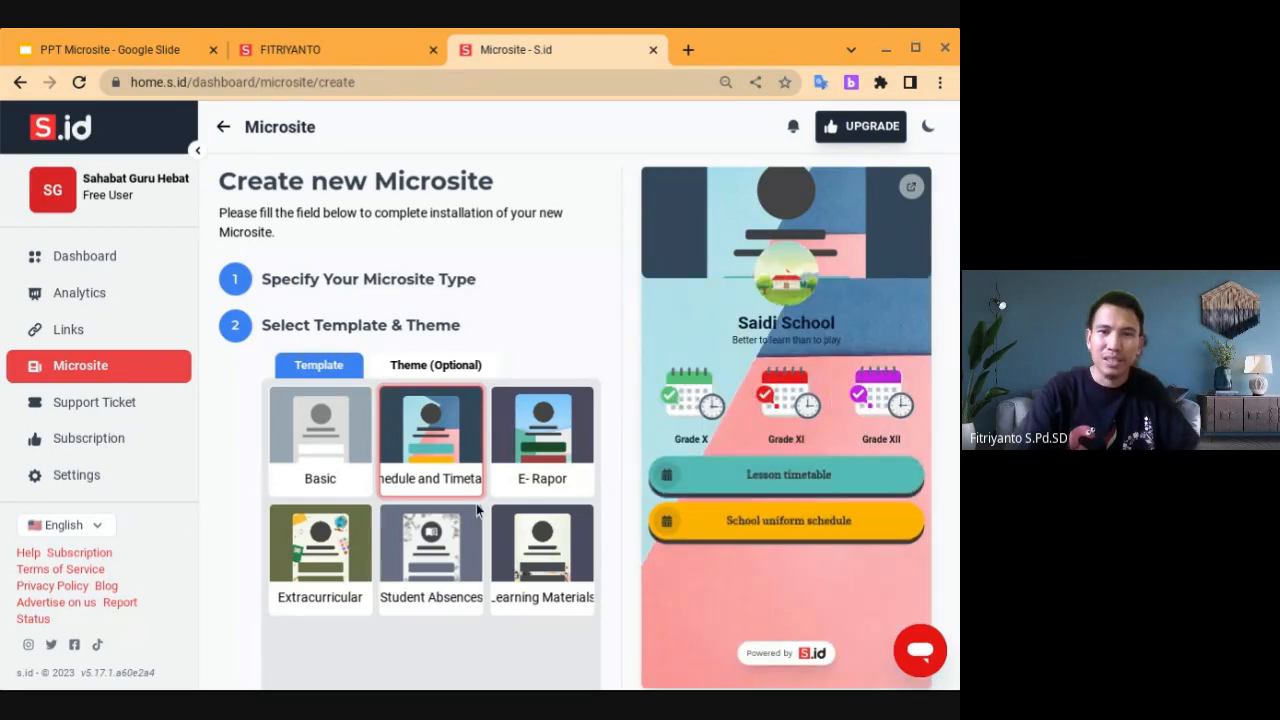
pyautogui.click(412, 555)
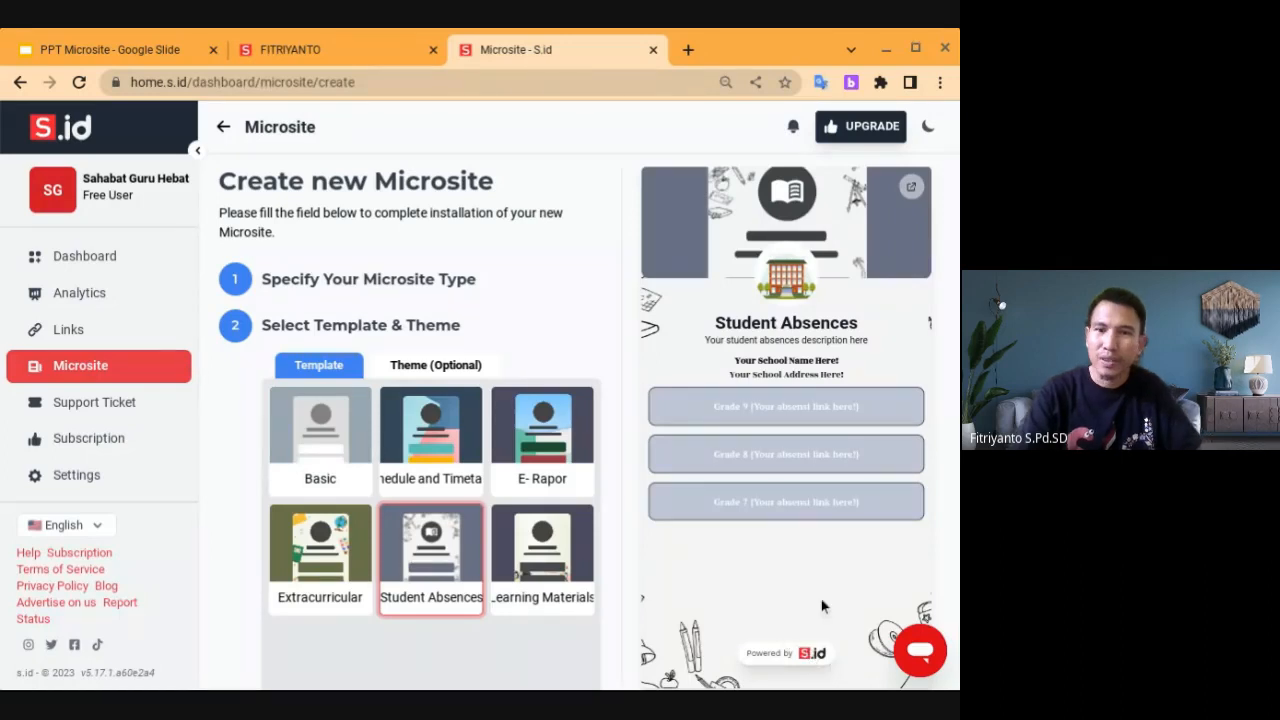
pyautogui.scroll(-1, 830, 655)
pyautogui.scroll(-2, 815, 594)
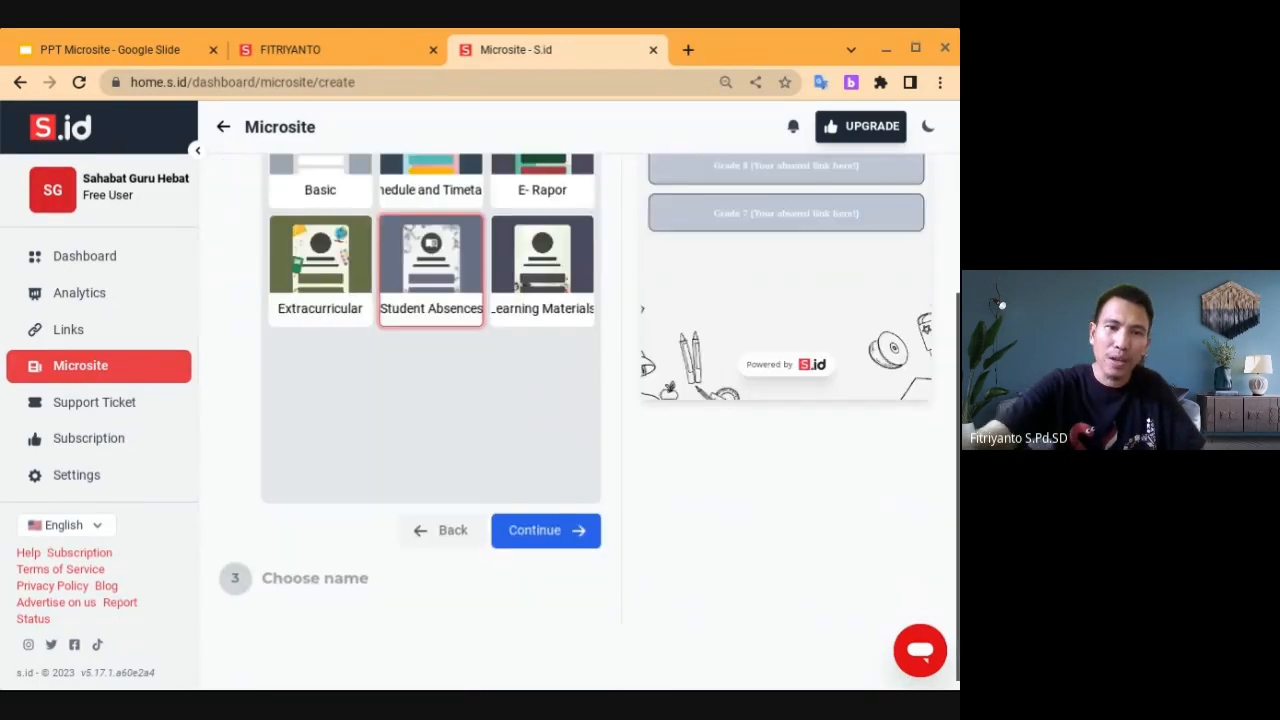
pyautogui.click(543, 524)
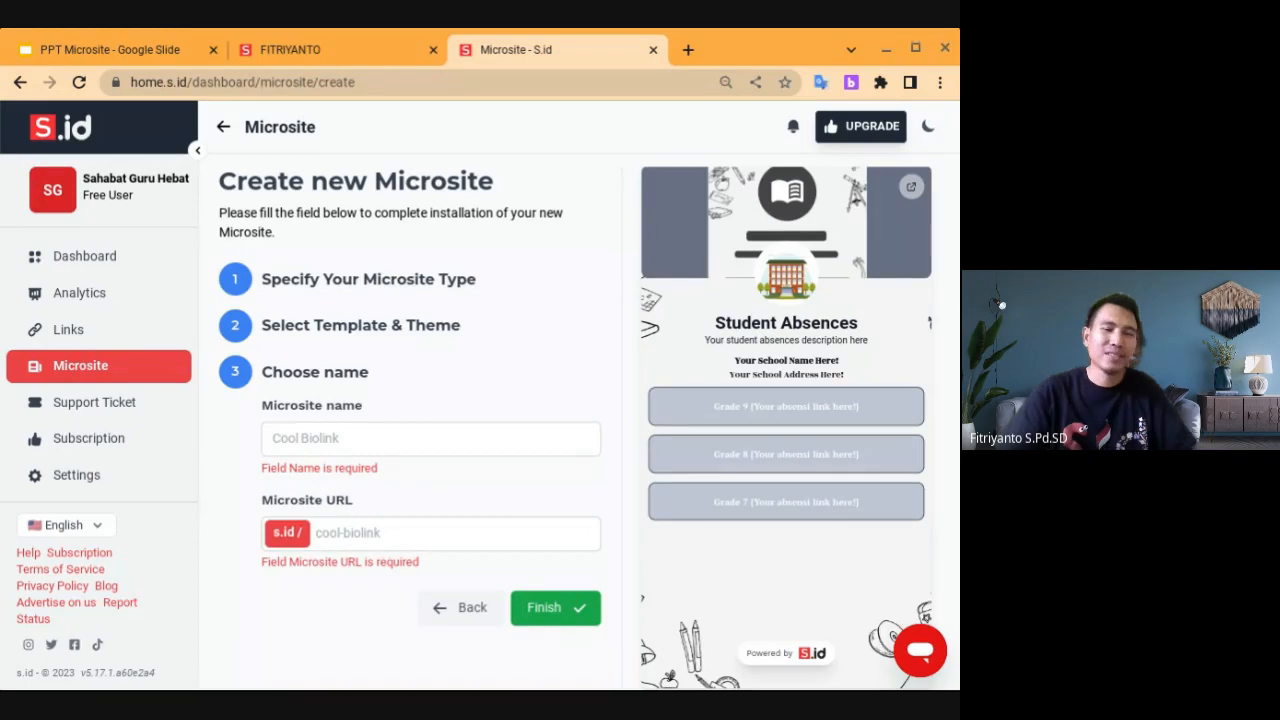
# Name the microsite 'SD 1 KEDUNGDOWO KUDUS' with URL sd1kdw and finish
pyautogui.click(337, 440)
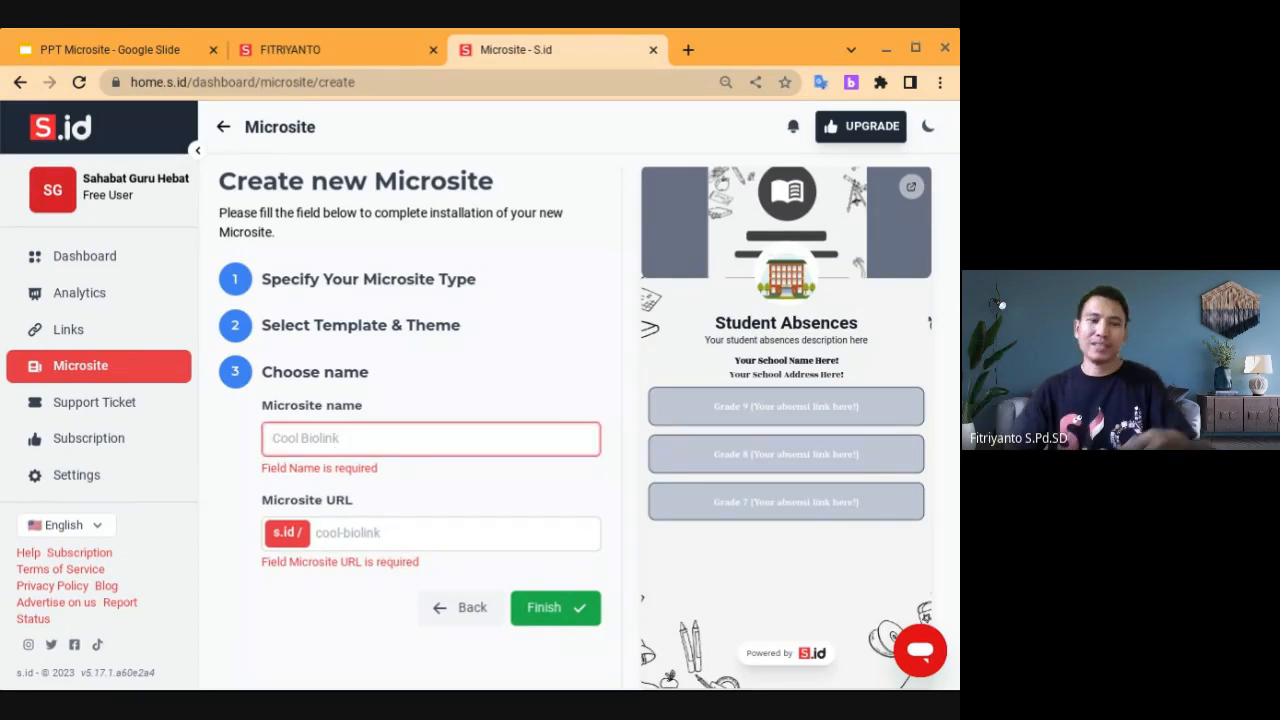
pyautogui.write('SD 1')
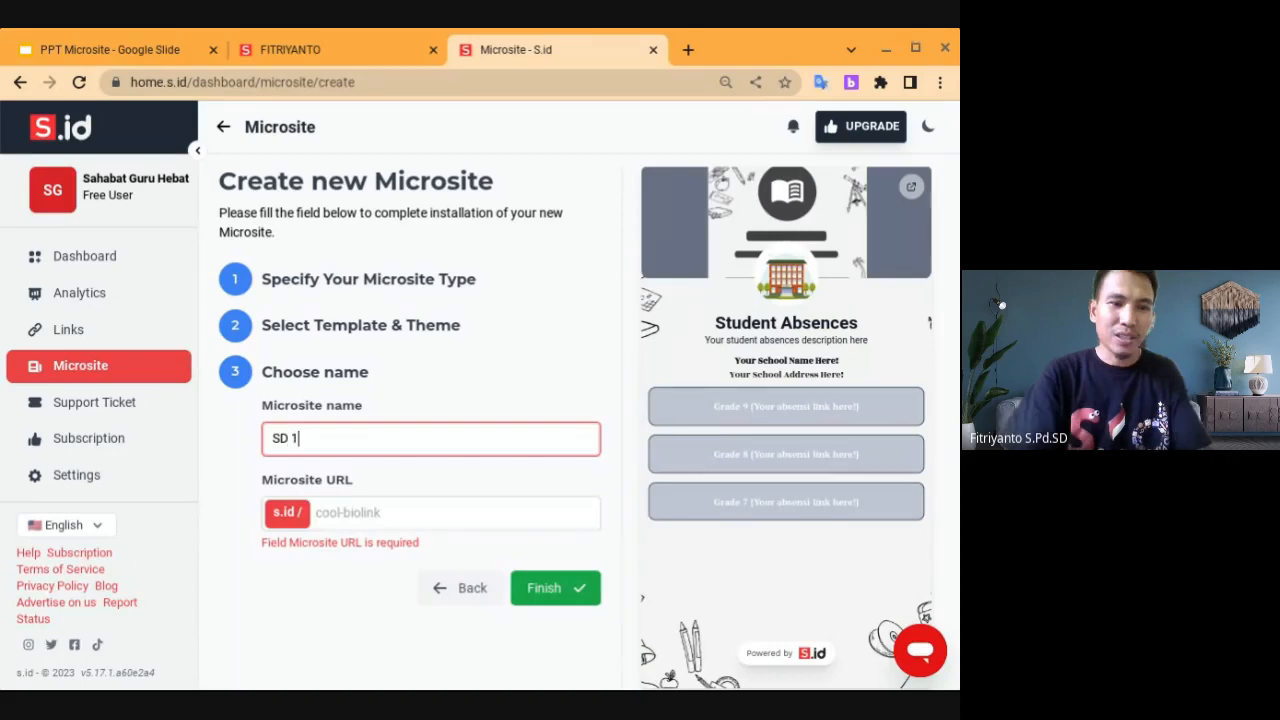
pyautogui.write(' K')
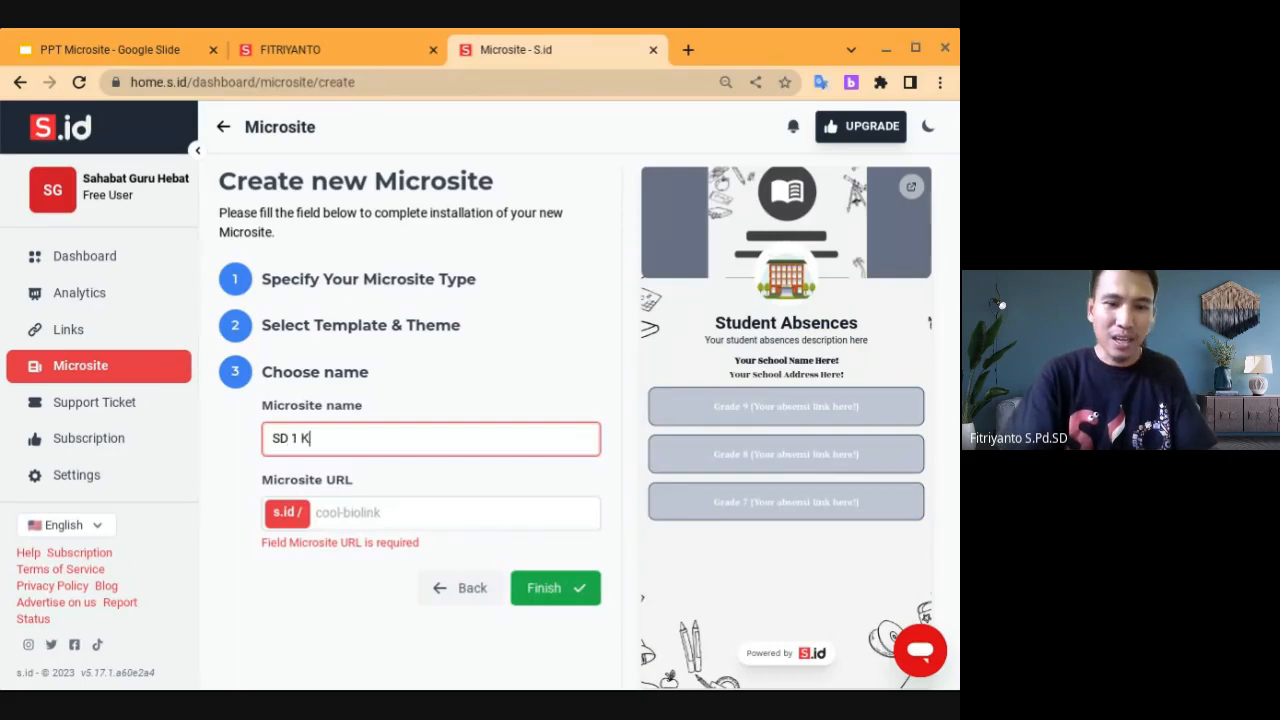
pyautogui.write('EDUNGDOWO ')
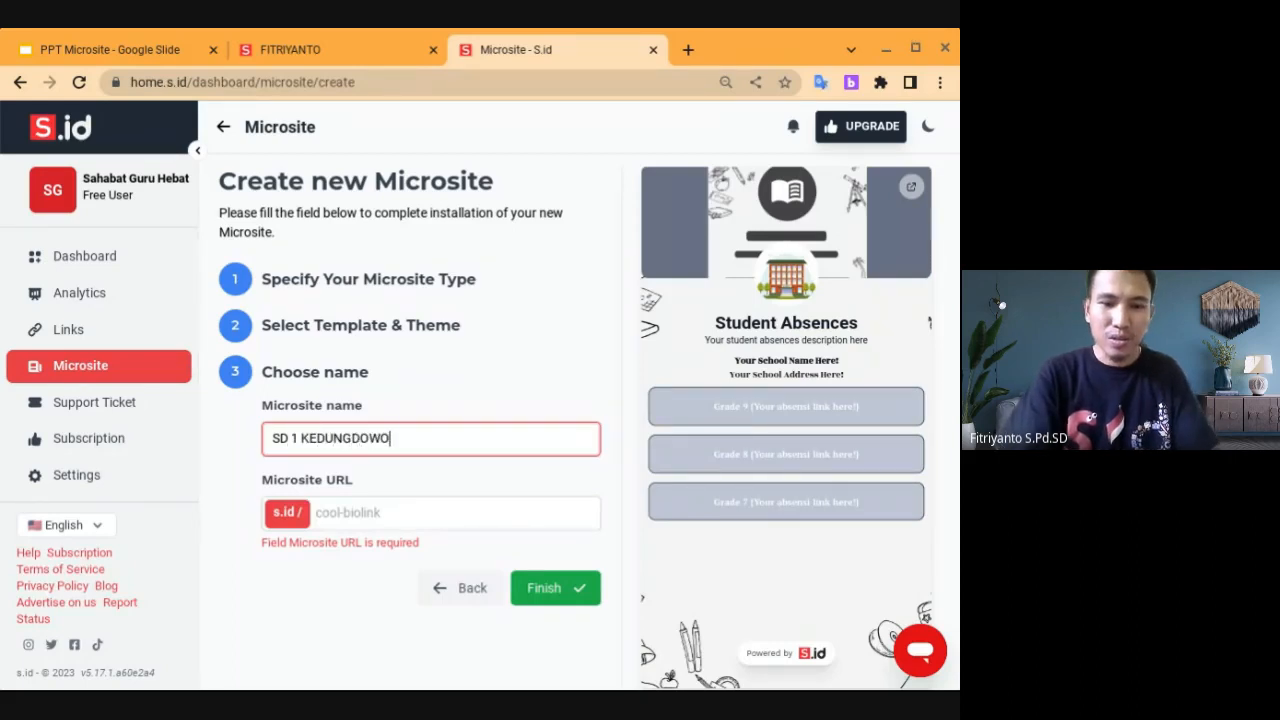
pyautogui.write('KUDU')
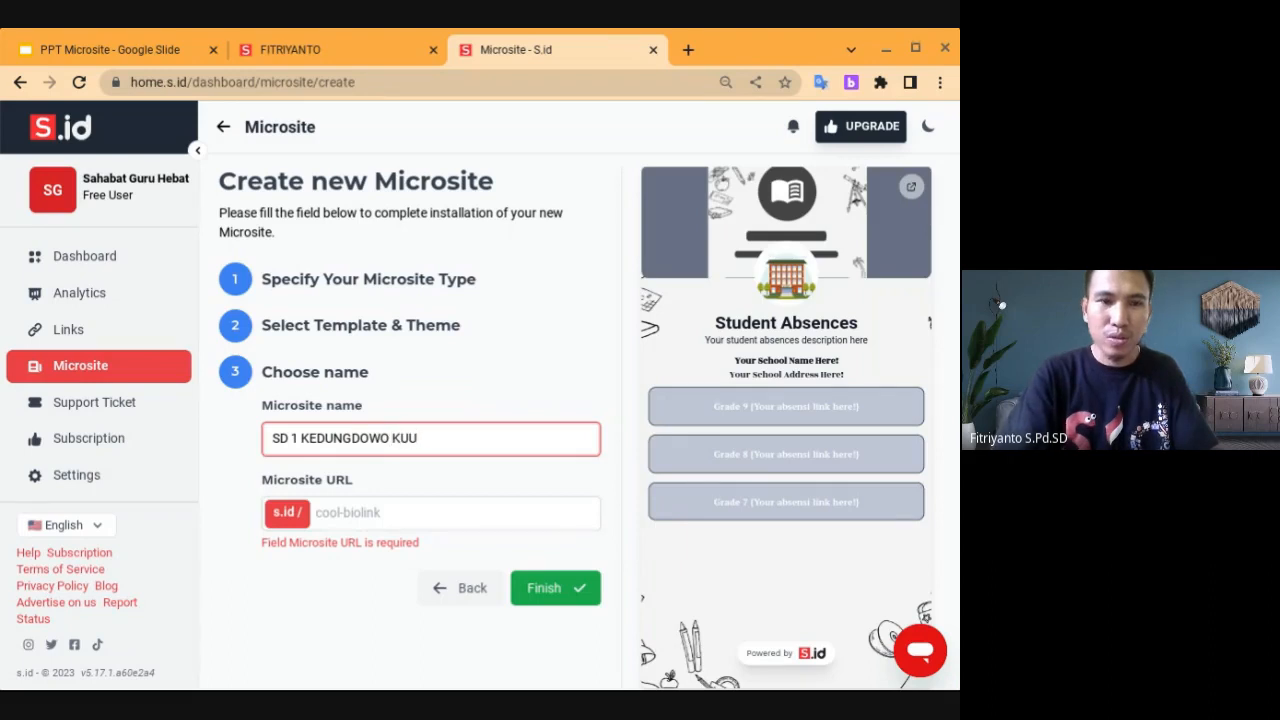
pyautogui.write('S')
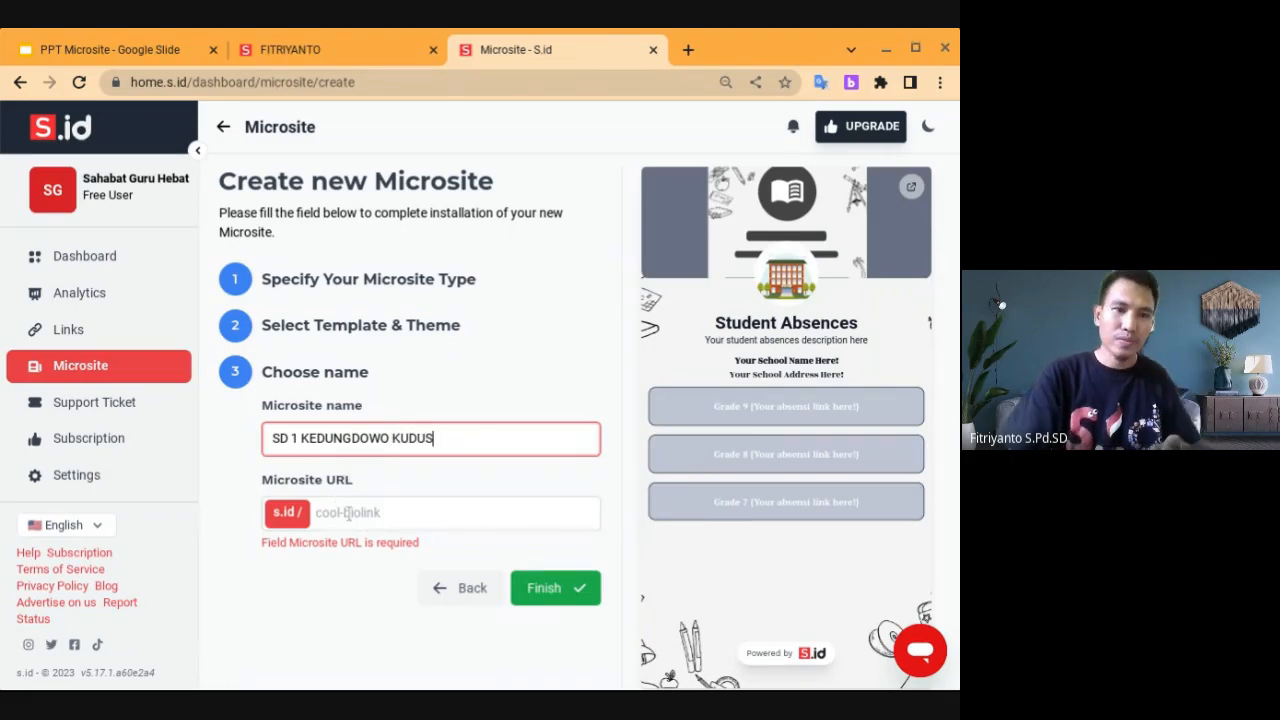
pyautogui.click(348, 512)
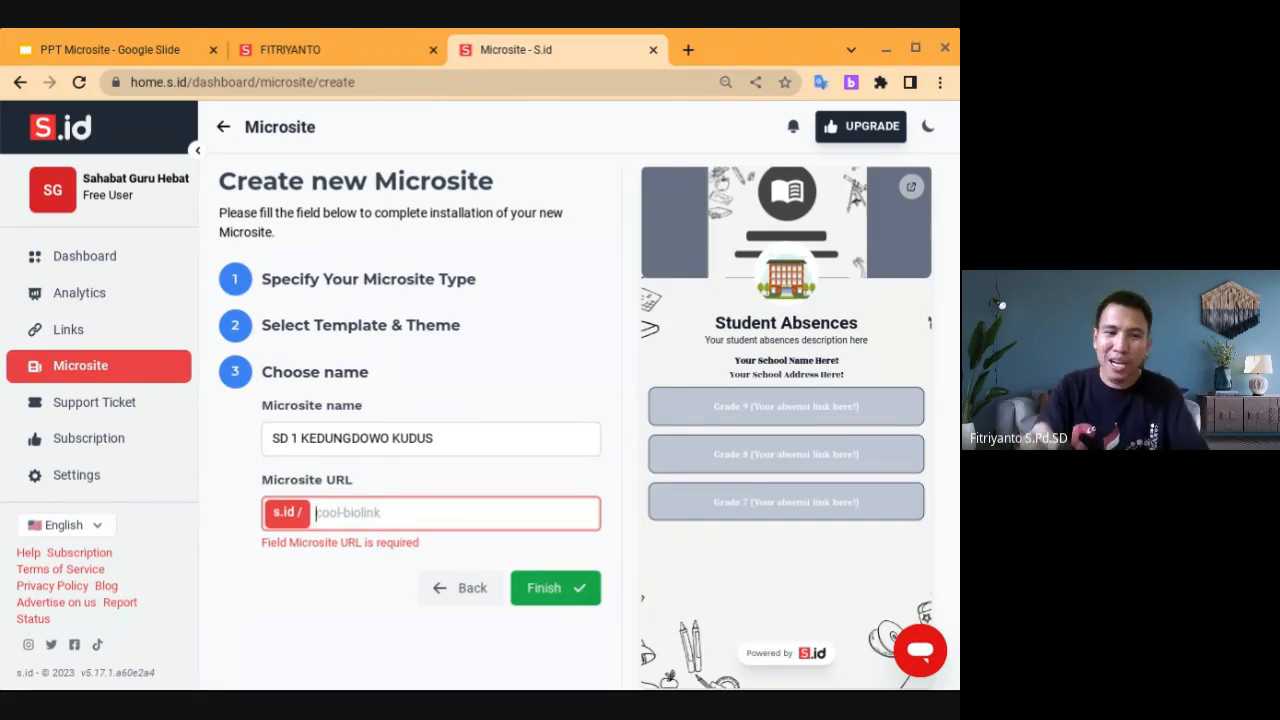
pyautogui.write('sd1kdw')
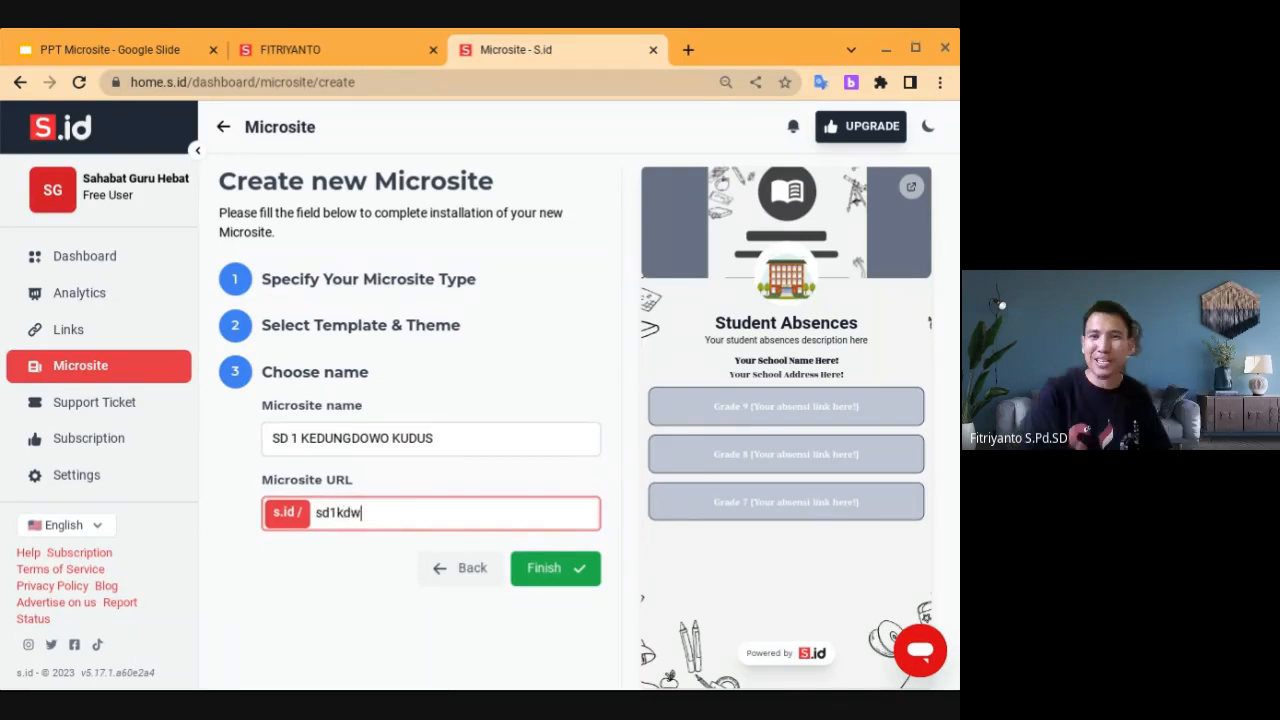
pyautogui.click(562, 570)
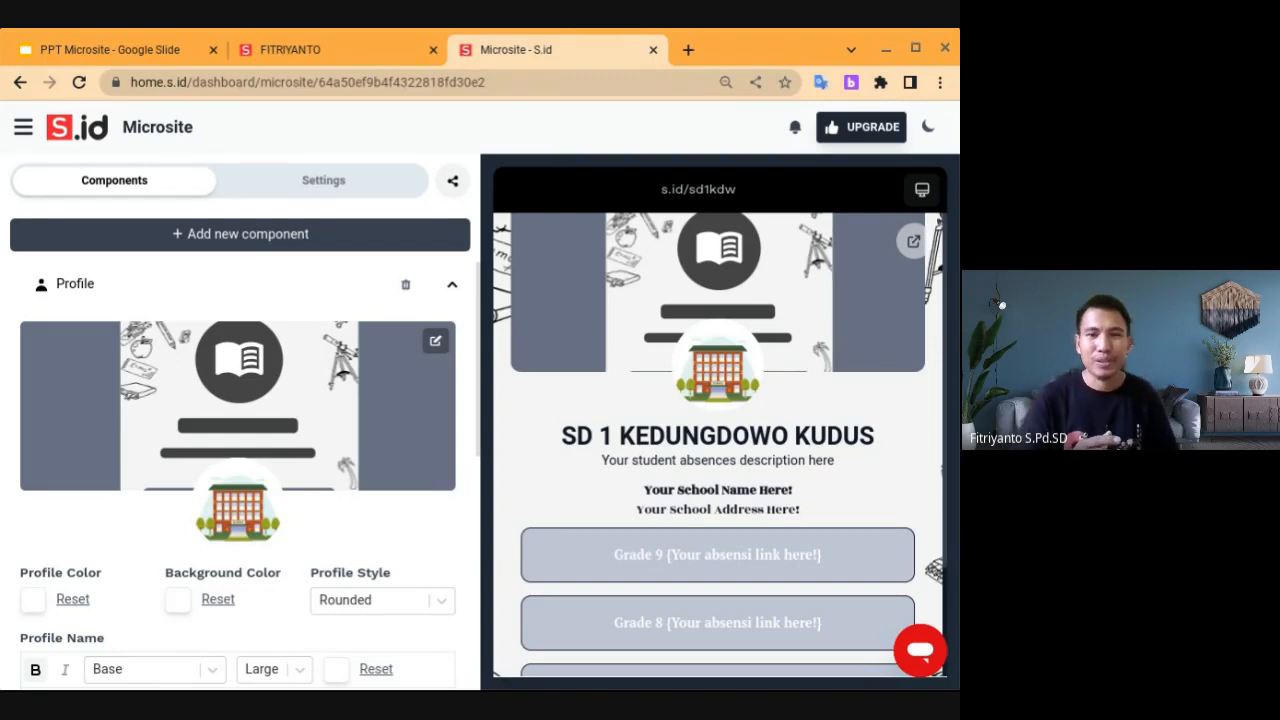
# Scroll the Components panel and phone preview to inspect the template's placeholder profile content
pyautogui.scroll(-2, 718, 445)
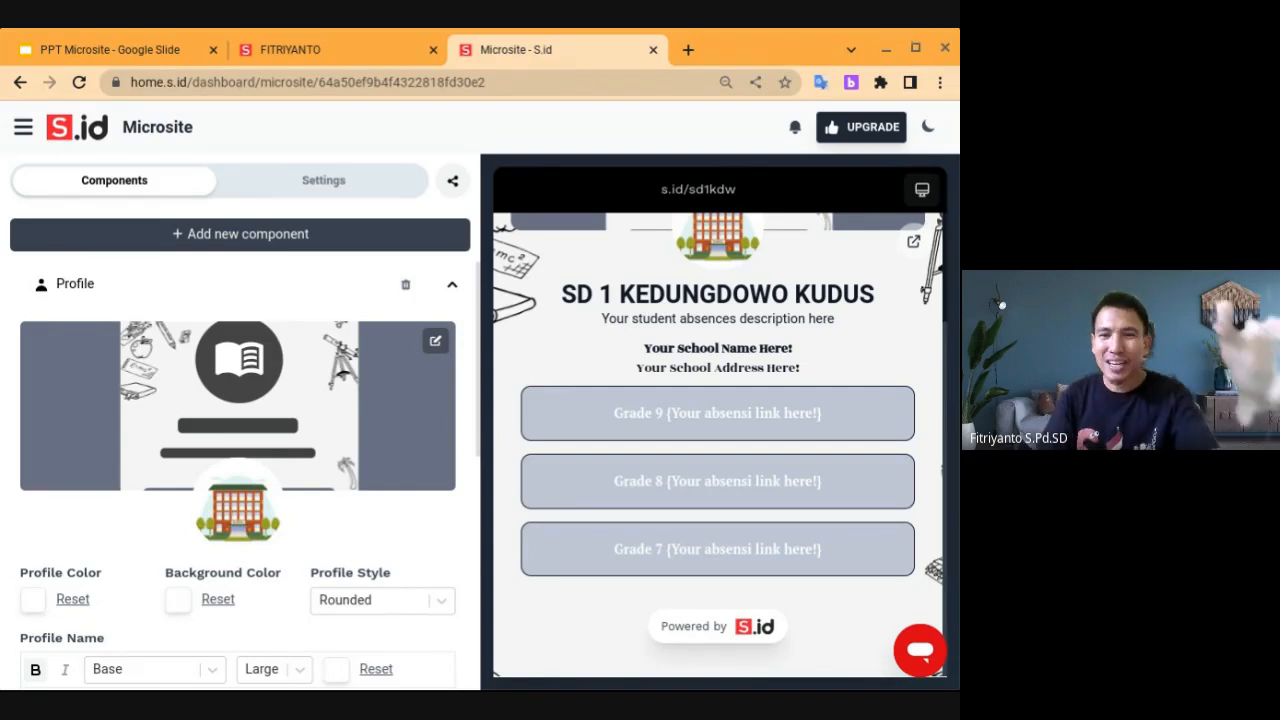
pyautogui.scroll(-3, 240, 470)
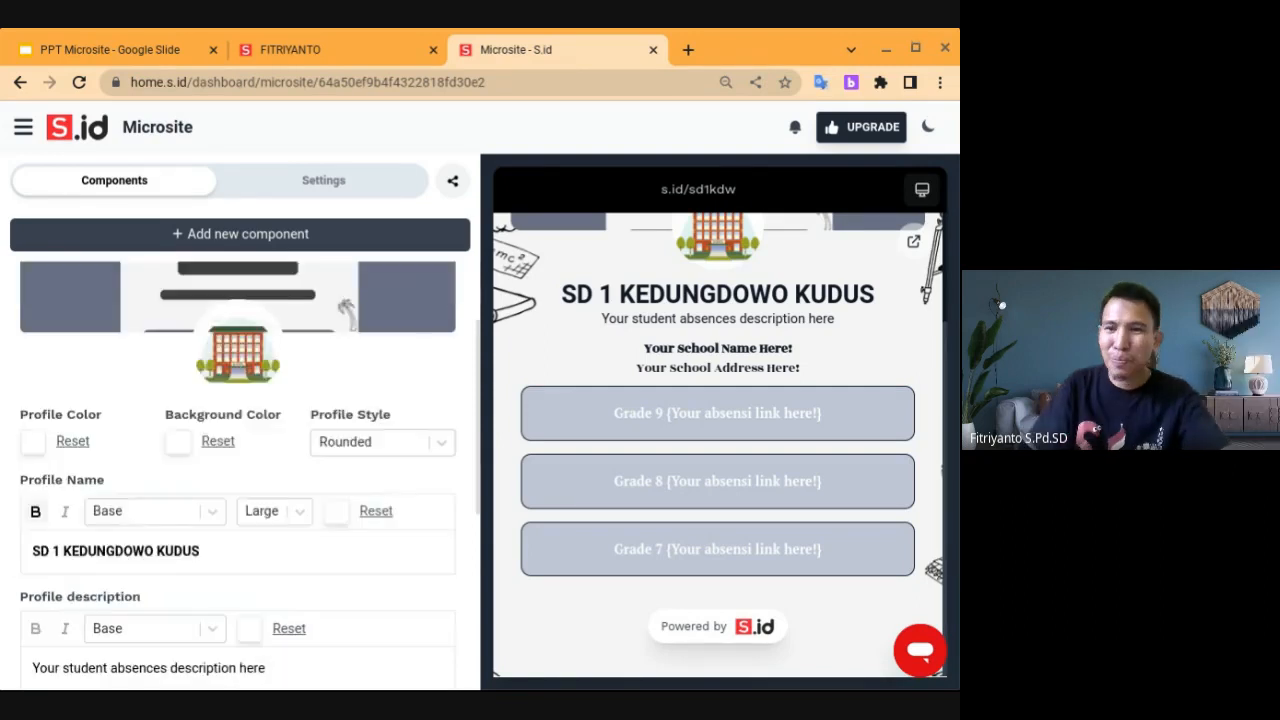
pyautogui.scroll(3, 240, 470)
pyautogui.scroll(-3, 240, 470)
pyautogui.scroll(3, 240, 470)
pyautogui.scroll(-3, 240, 470)
pyautogui.scroll(2, 240, 470)
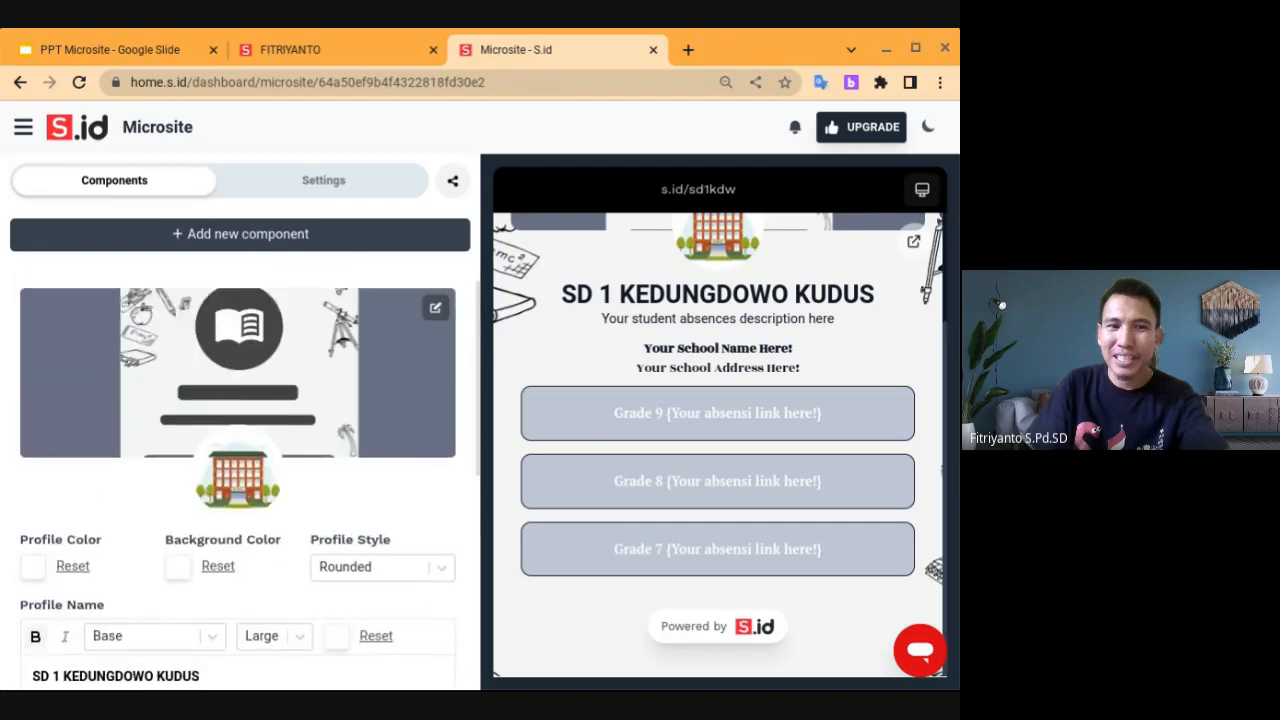
pyautogui.scroll(-2, 240, 470)
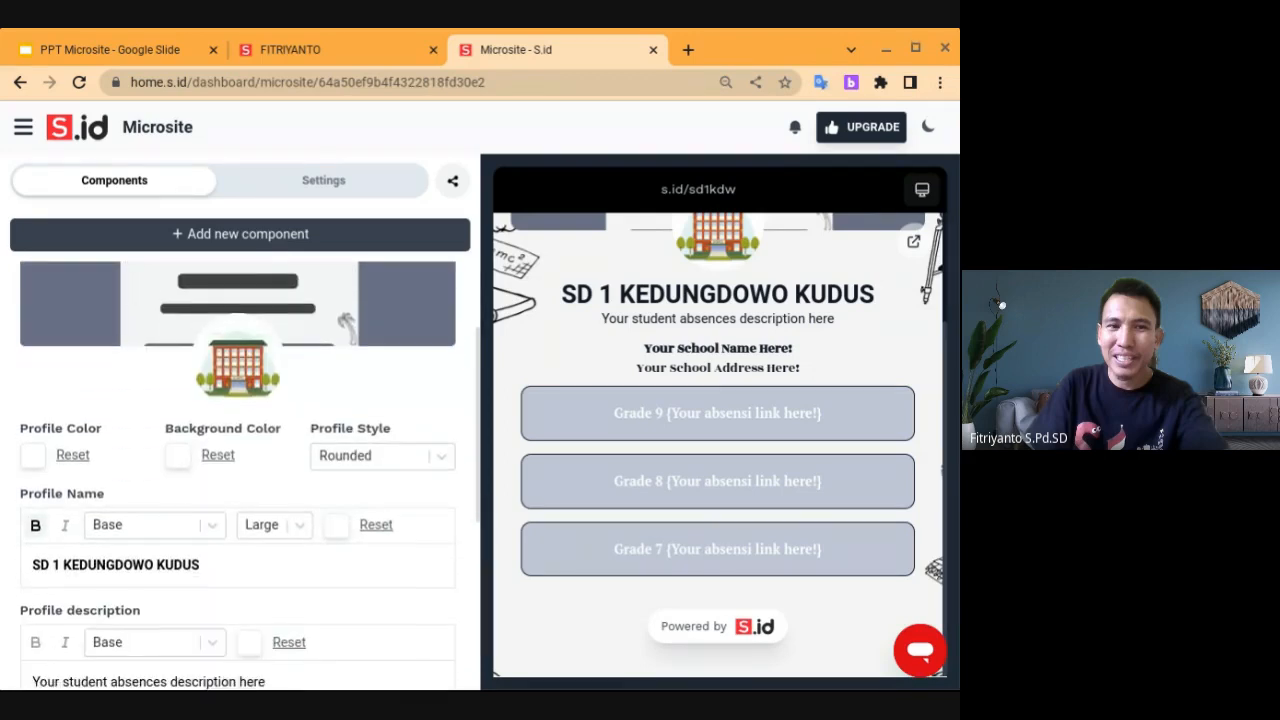
pyautogui.scroll(3, 240, 470)
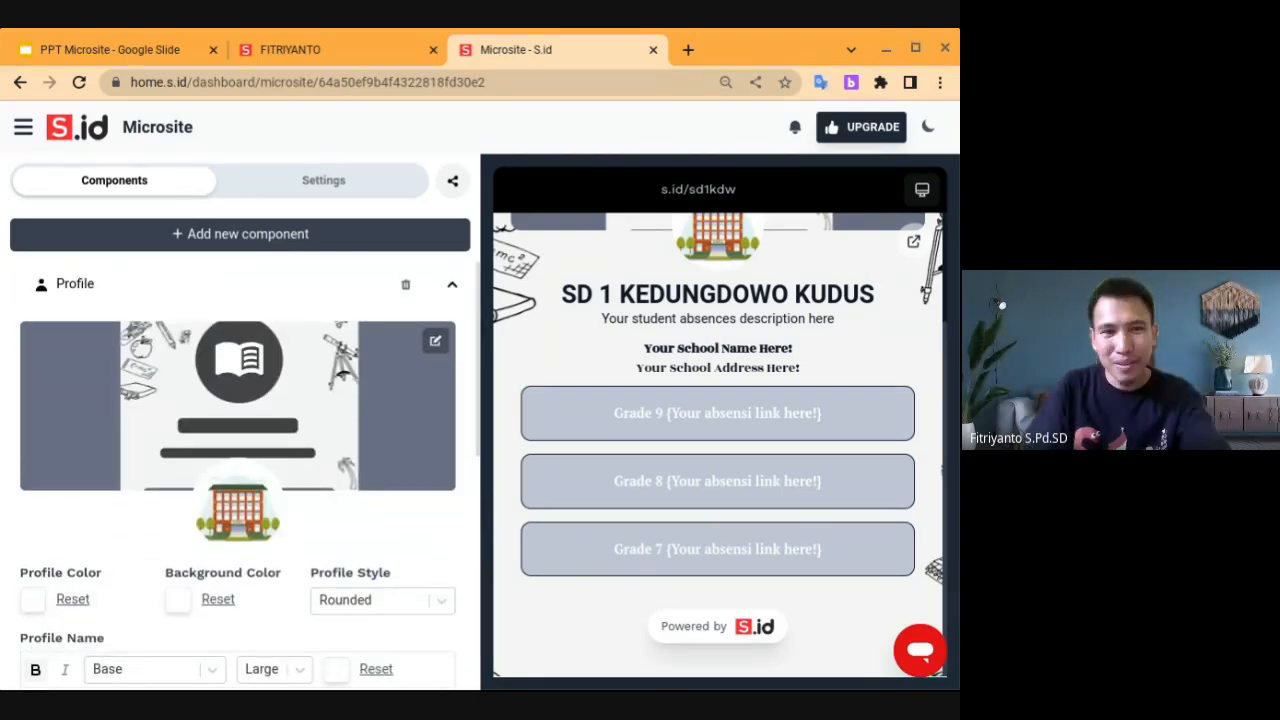
pyautogui.scroll(-2, 240, 470)
pyautogui.scroll(2, 240, 470)
pyautogui.scroll(-2, 240, 470)
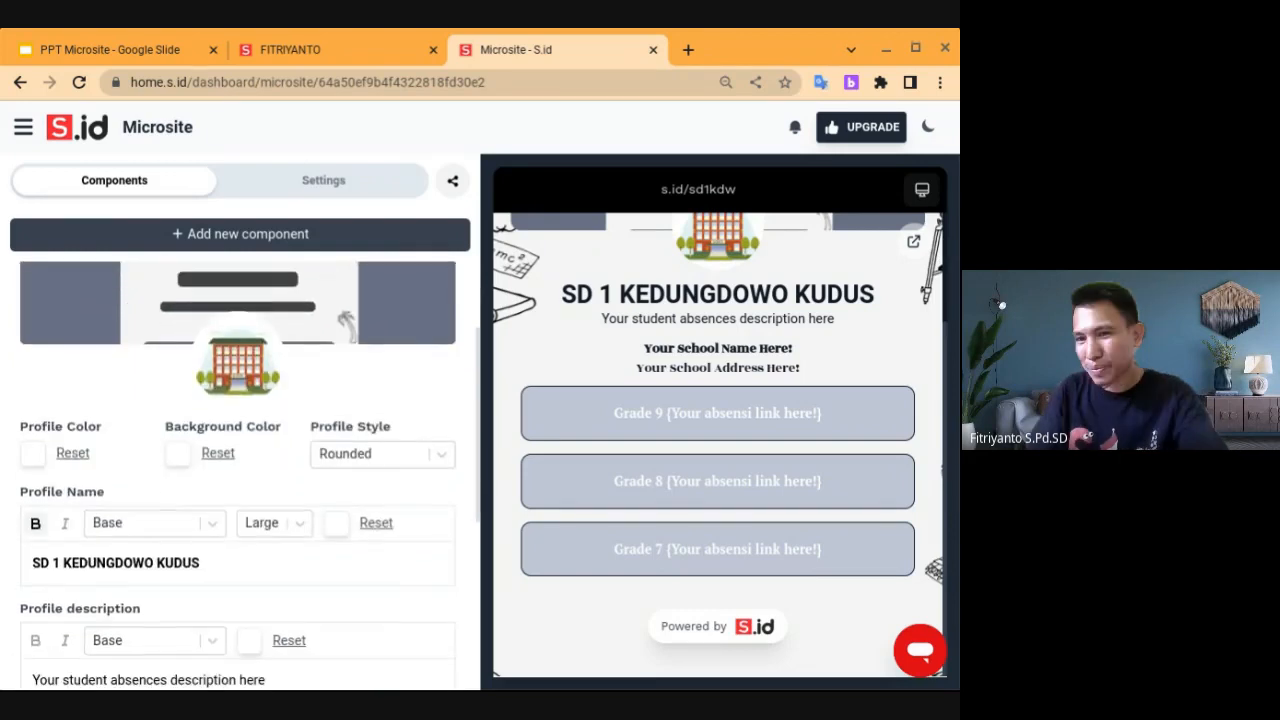
pyautogui.scroll(2, 240, 470)
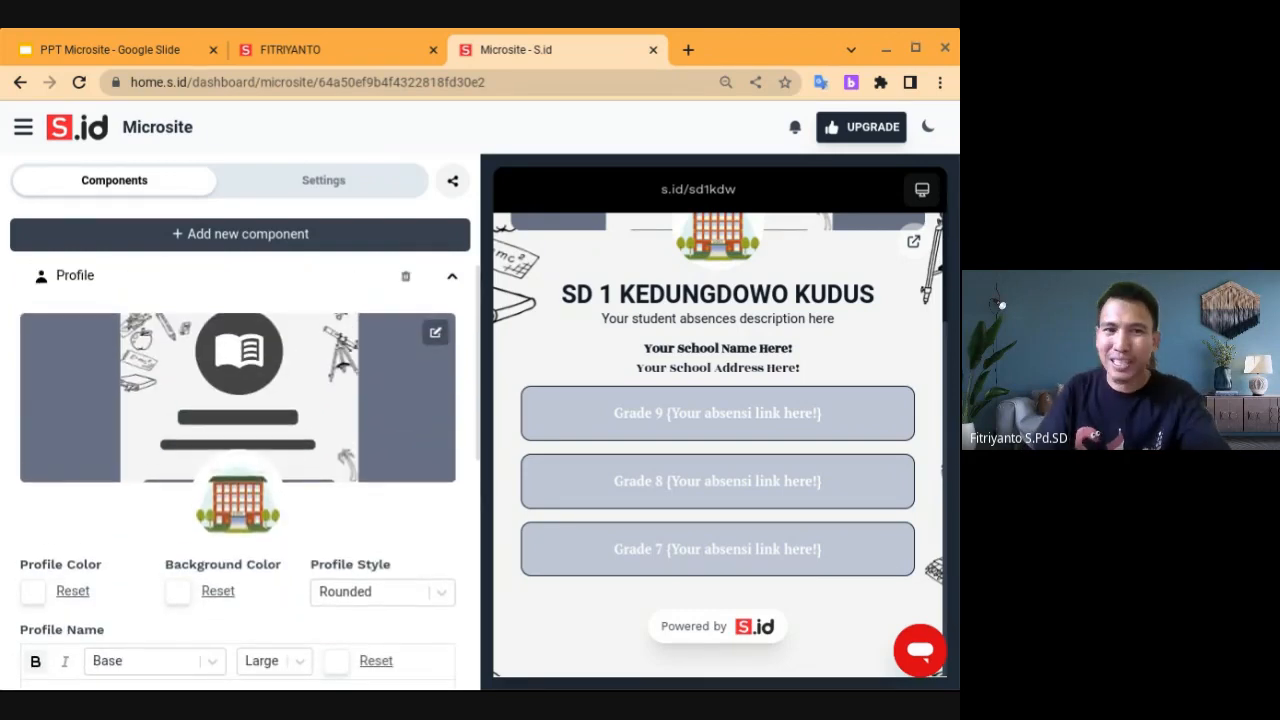
pyautogui.scroll(2, 718, 445)
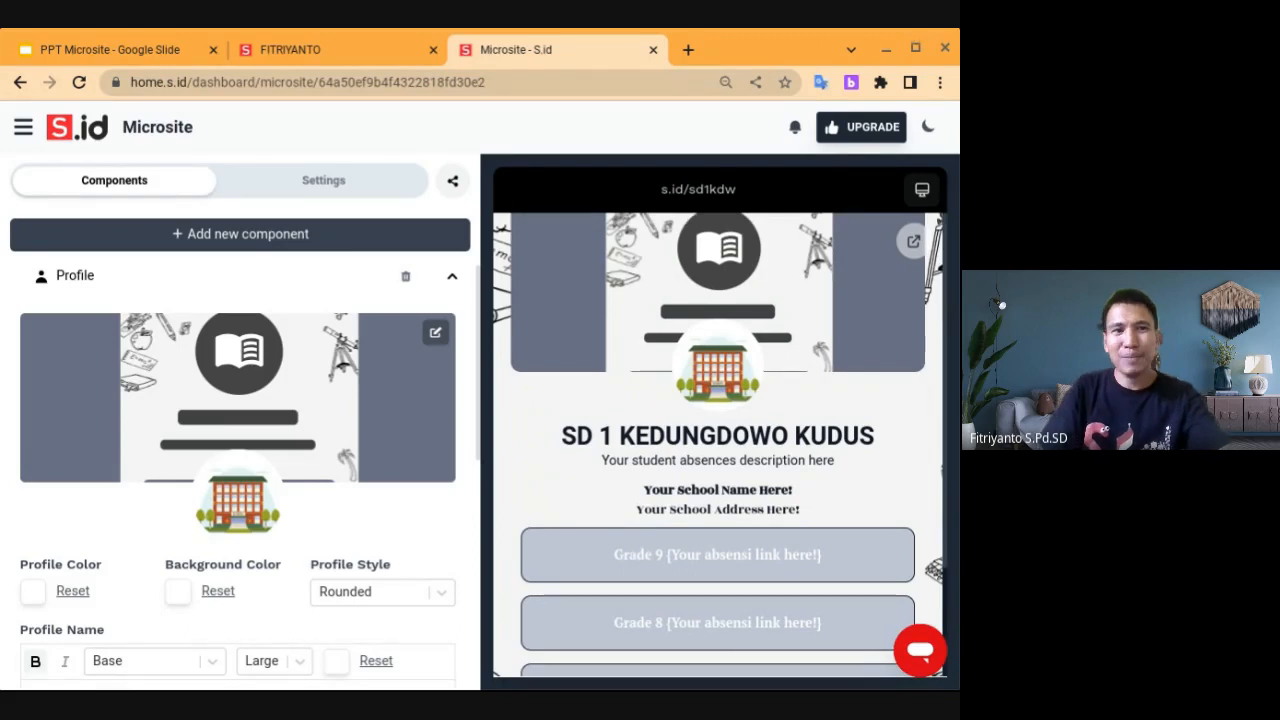
pyautogui.scroll(1, 240, 450)
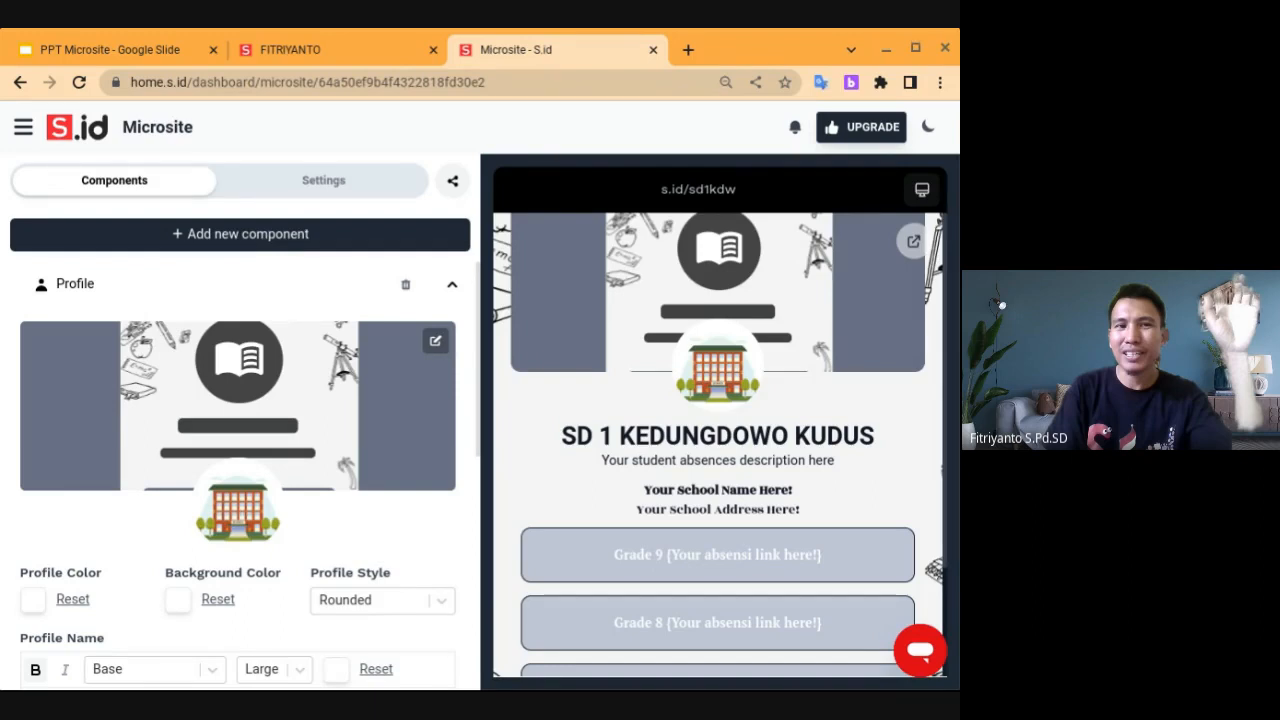
pyautogui.click(266, 238)
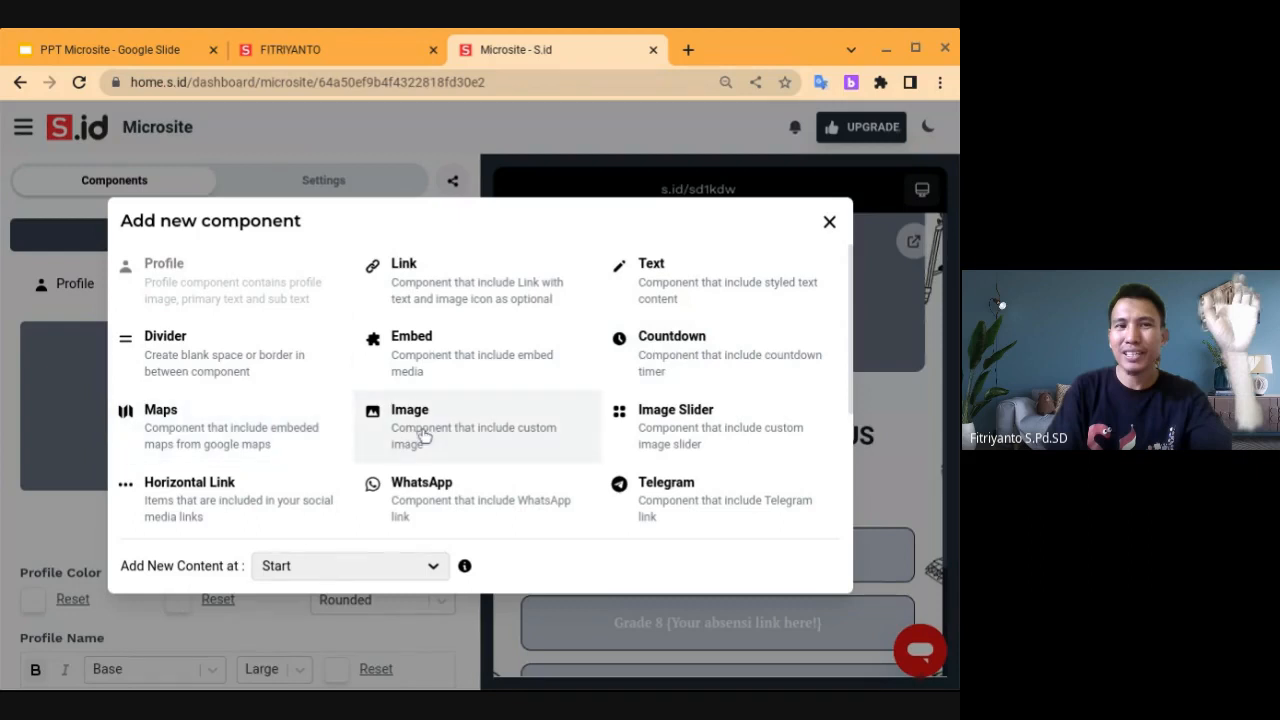
pyautogui.scroll(-5, 697, 451)
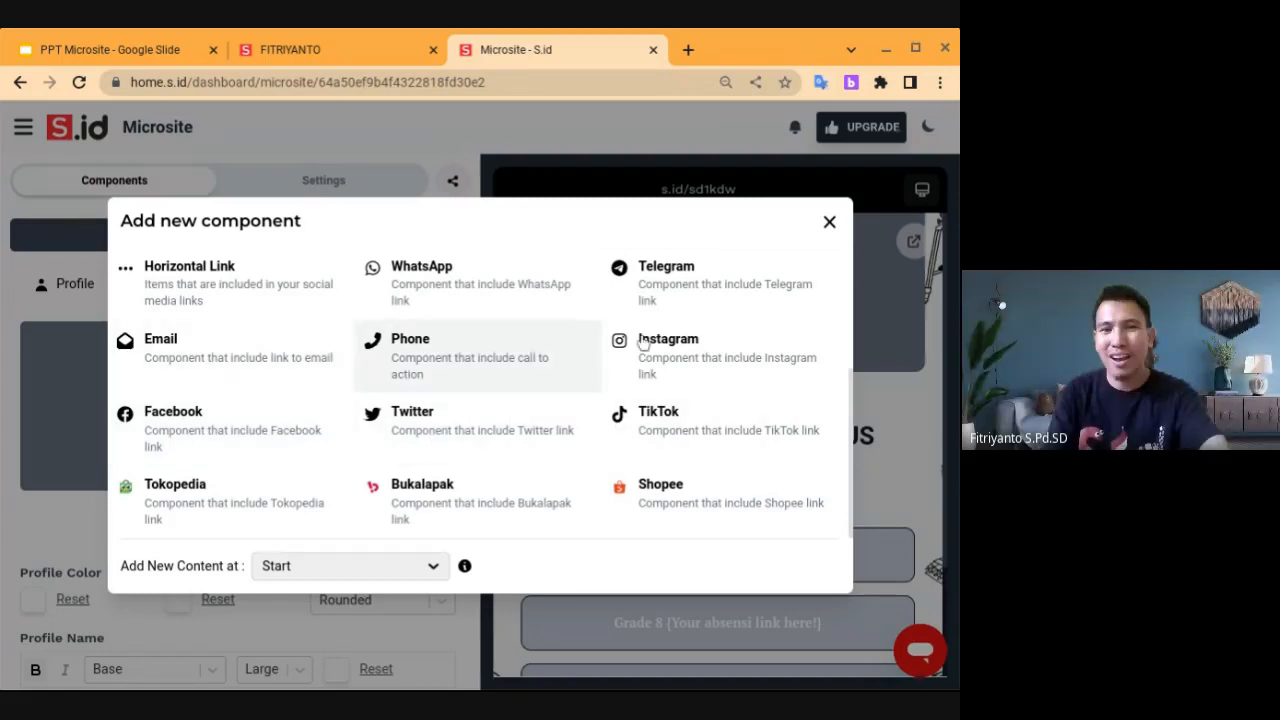
pyautogui.scroll(5, 647, 422)
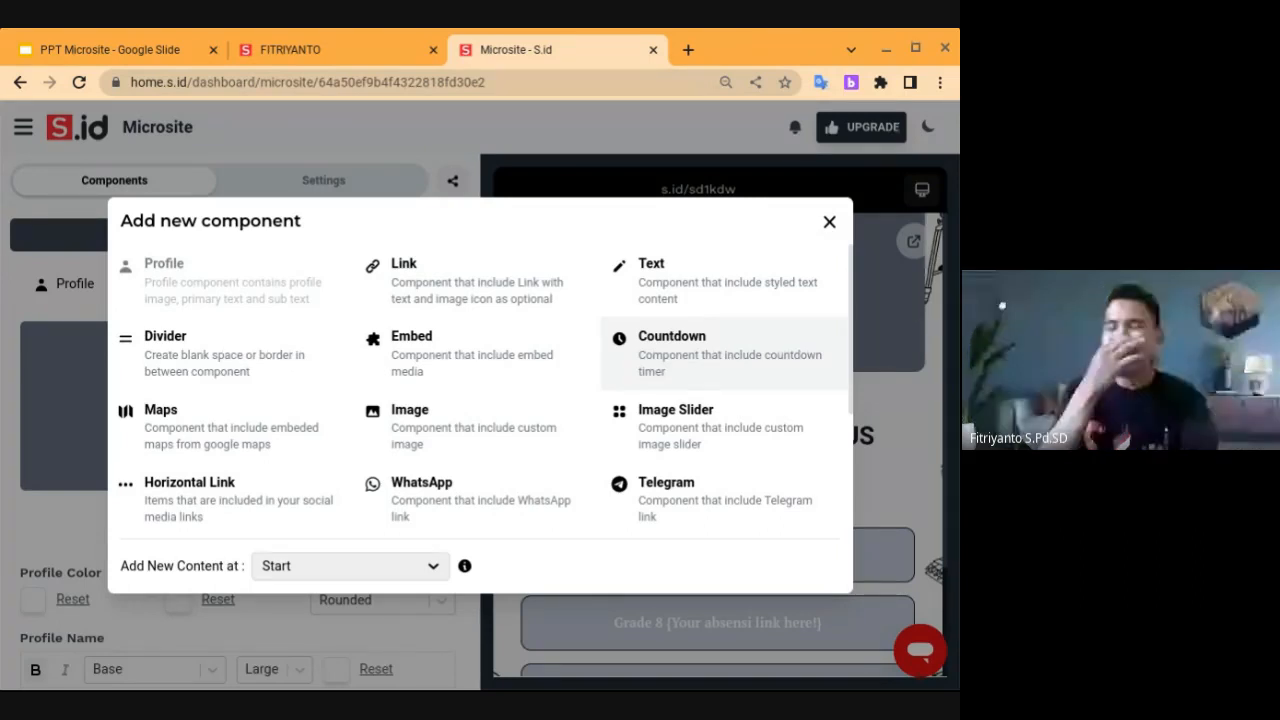
pyautogui.click(829, 222)
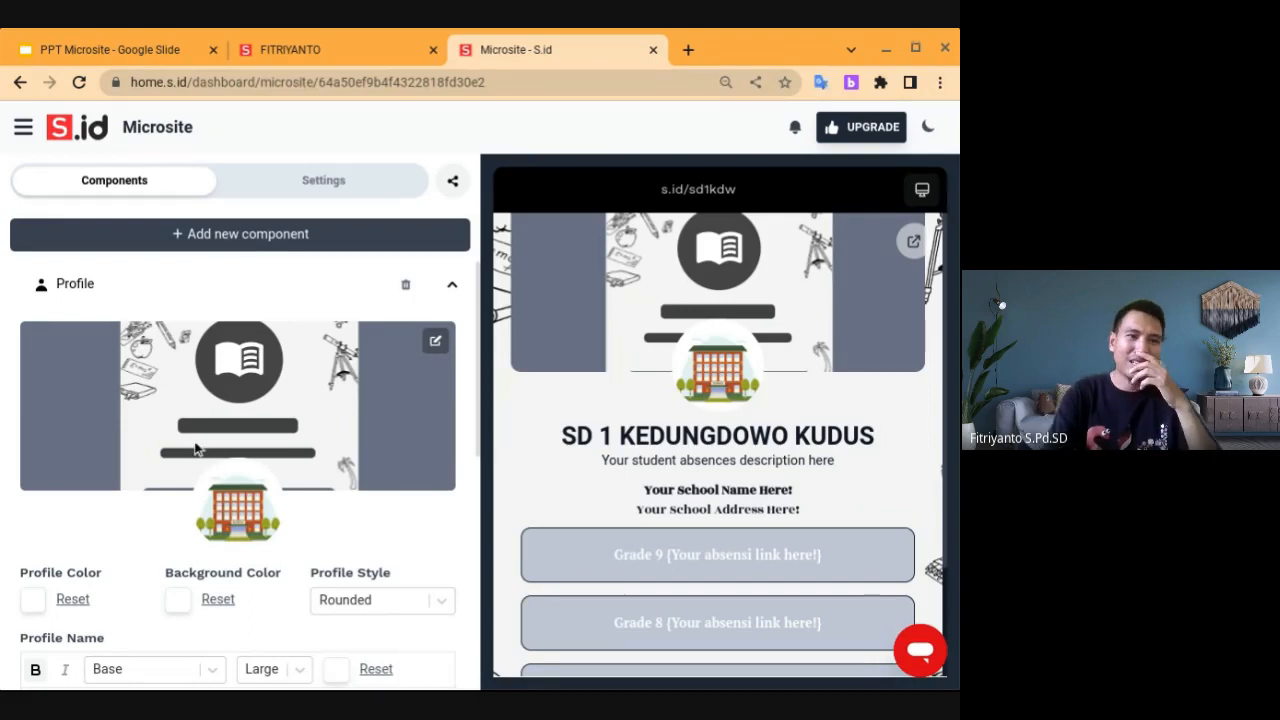
# Swap the profile cover for the SD 1 KEDUNGDOWO staff banner, cropped to frame title and photo
pyautogui.click(436, 341)
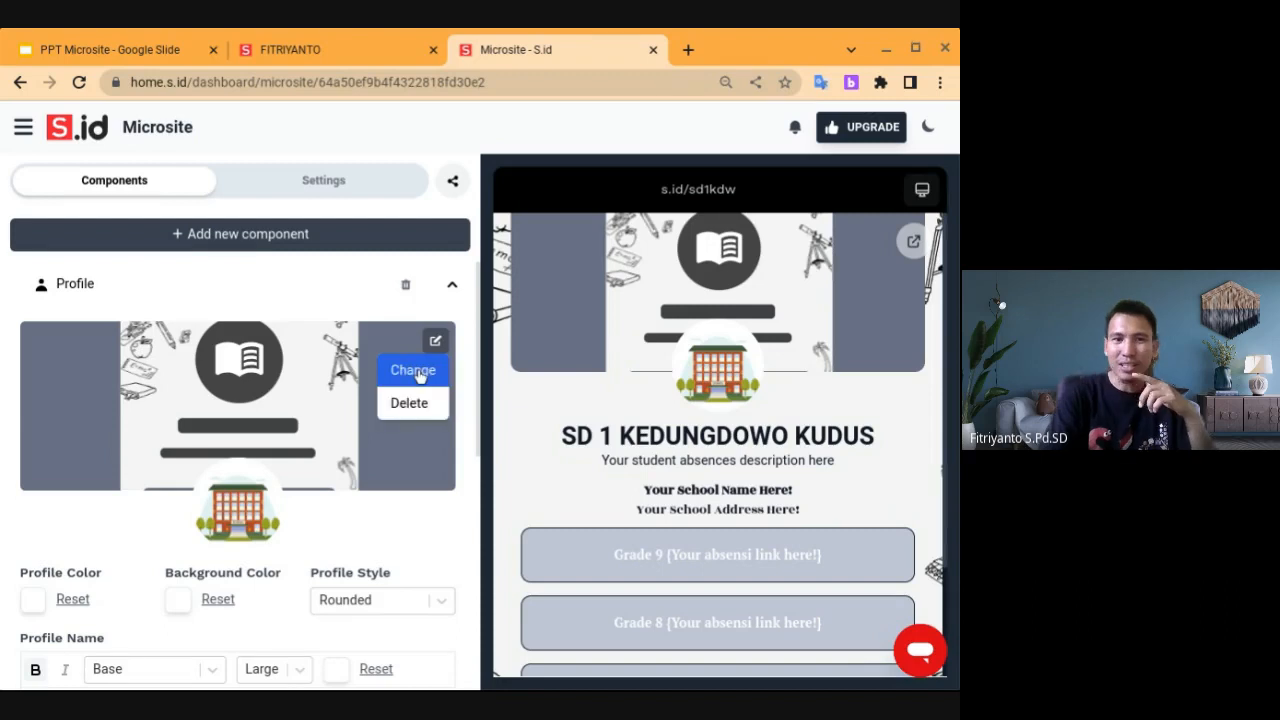
pyautogui.click(418, 372)
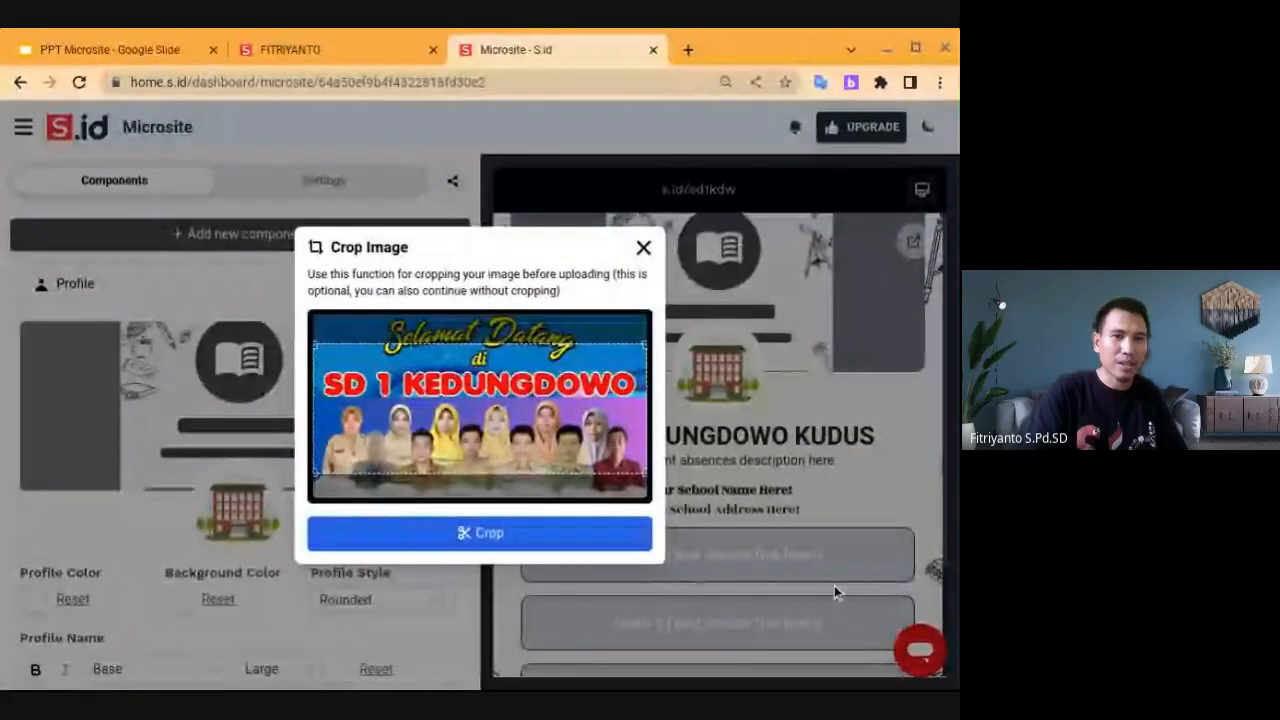
pyautogui.moveTo(536, 422); pyautogui.dragTo(536, 446)
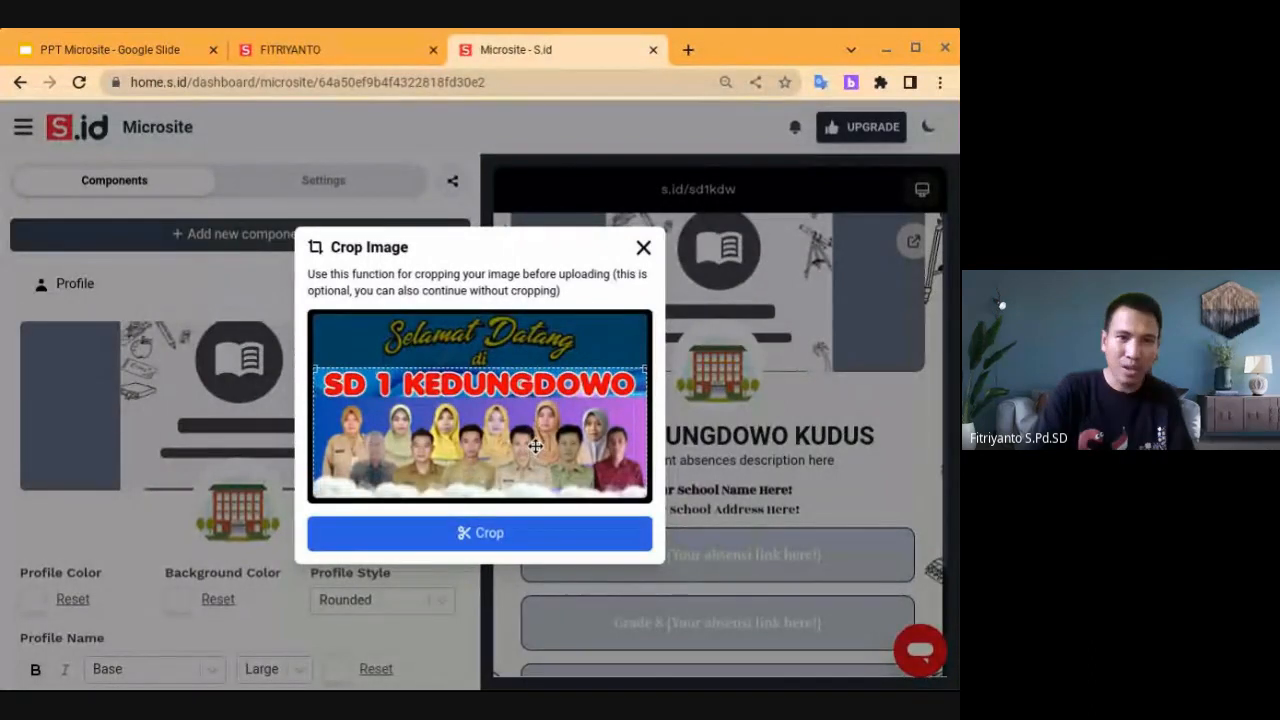
pyautogui.click(509, 535)
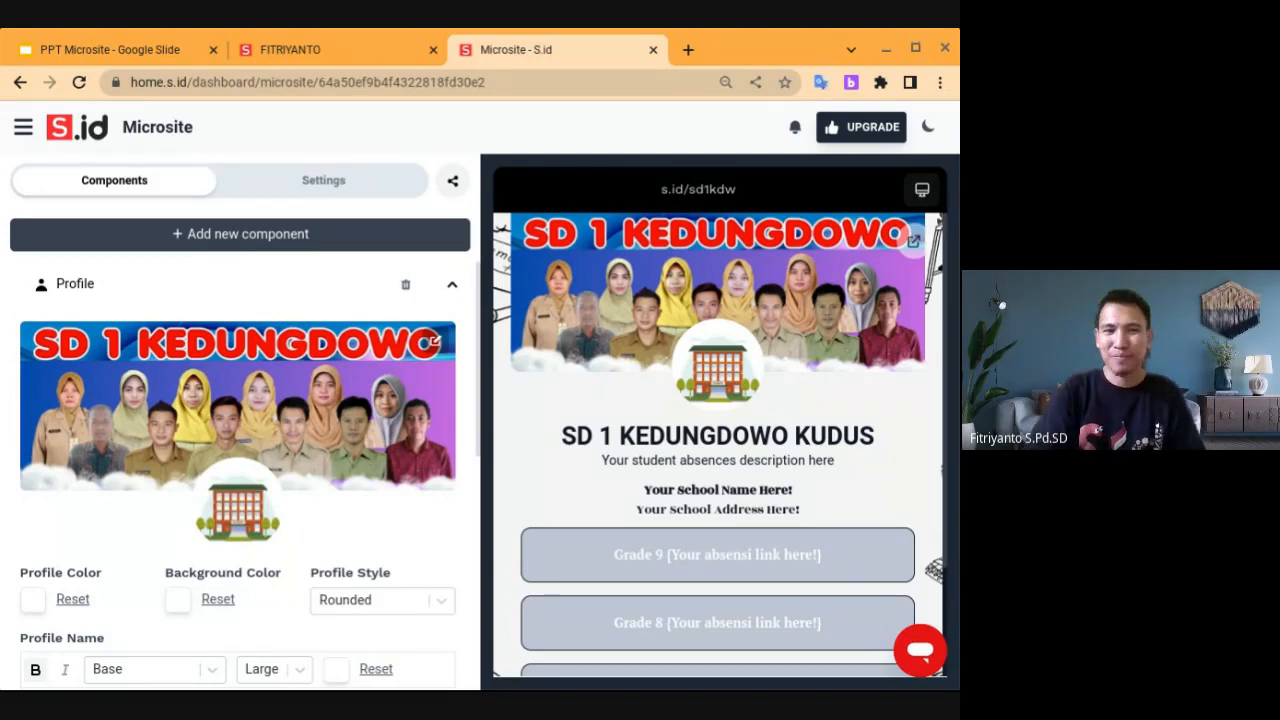
# Upload the SD 1 Kedungdowo Kudus school logo as the profile picture, without cropping
pyautogui.click(237, 506)
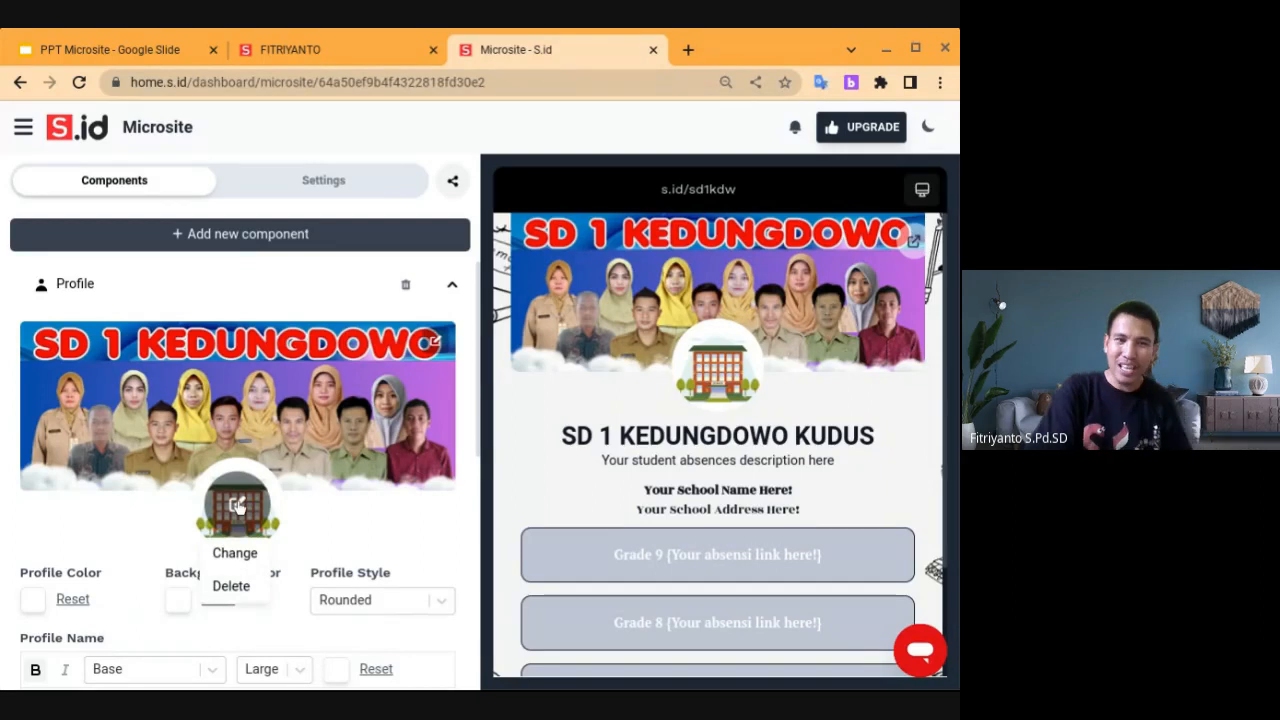
pyautogui.click(236, 554)
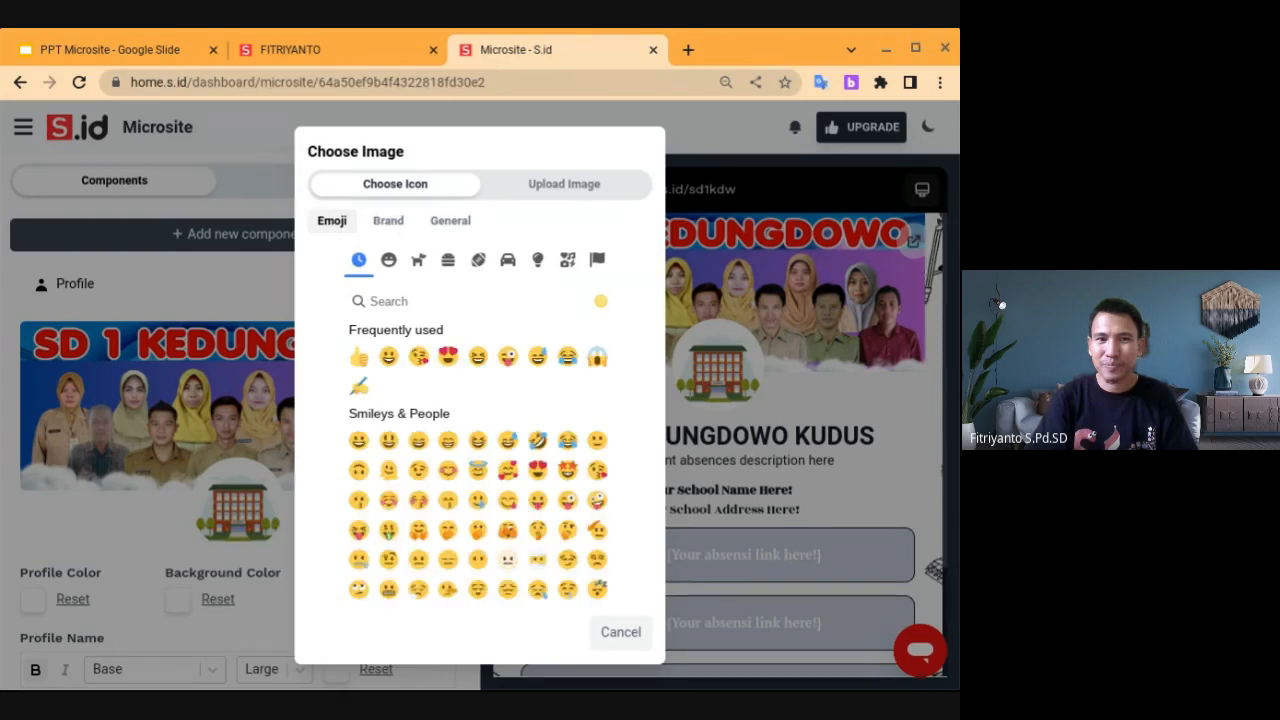
pyautogui.click(389, 222)
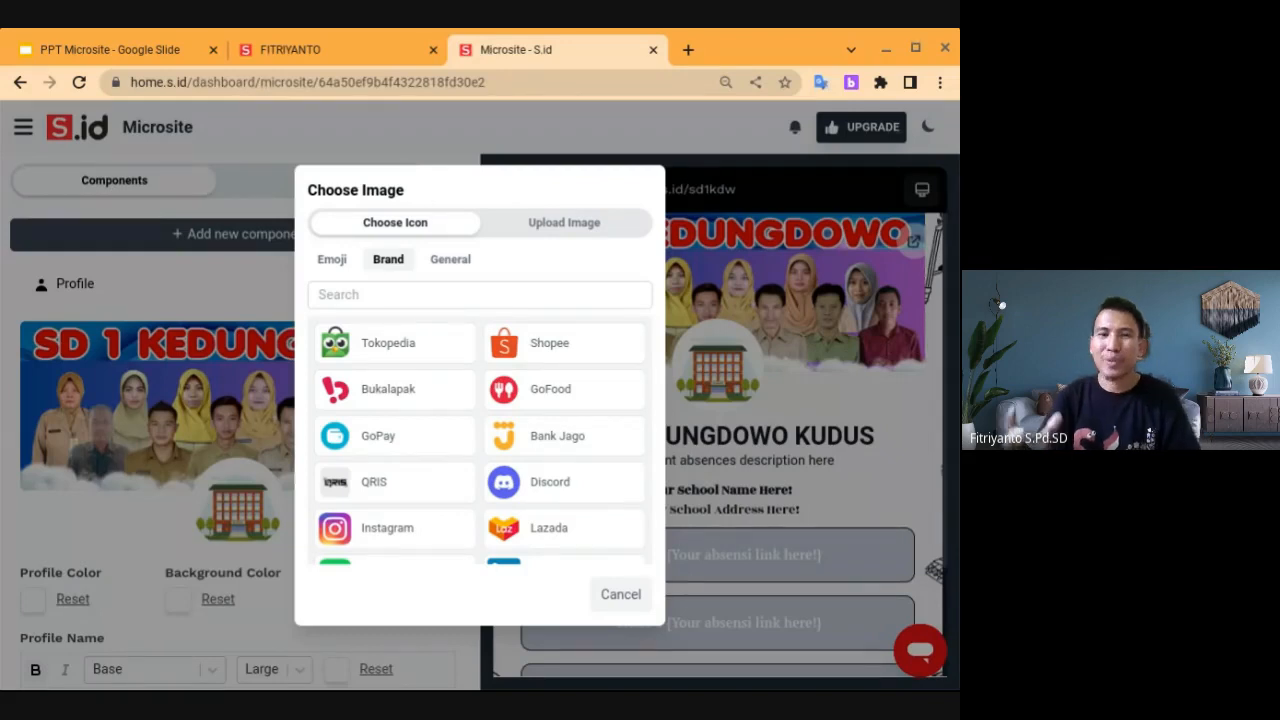
pyautogui.click(450, 259)
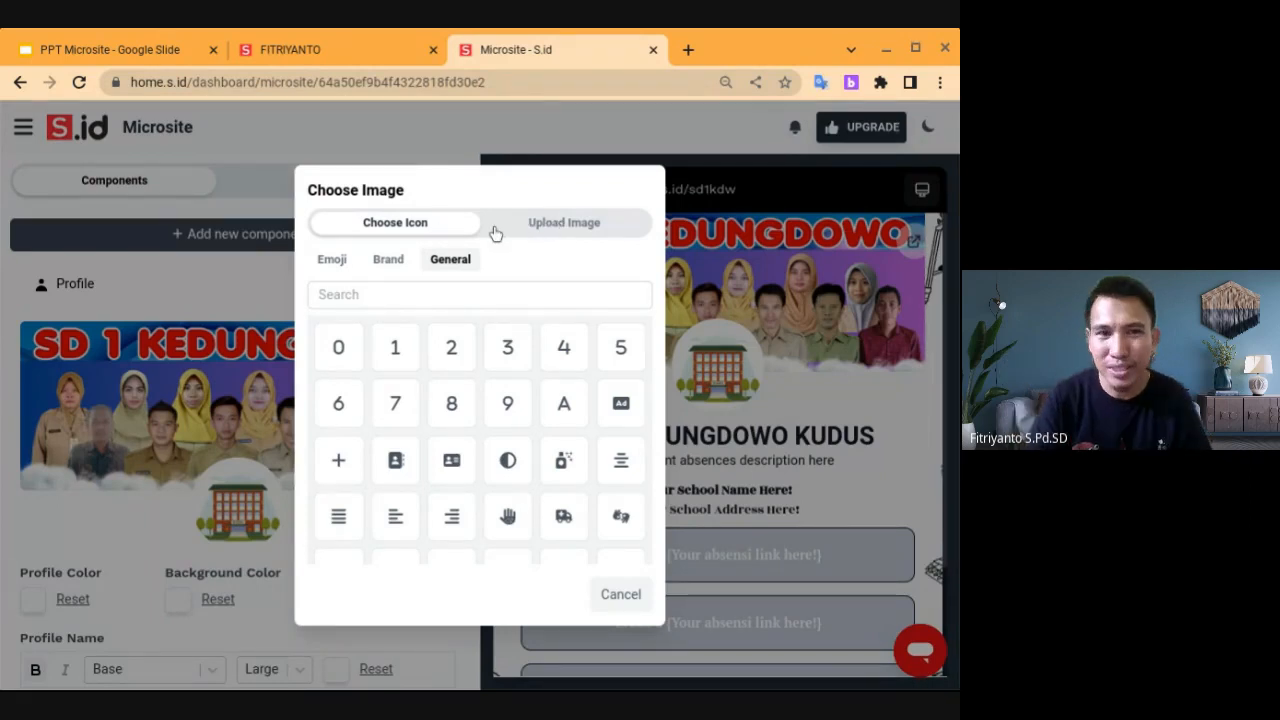
pyautogui.click(566, 226)
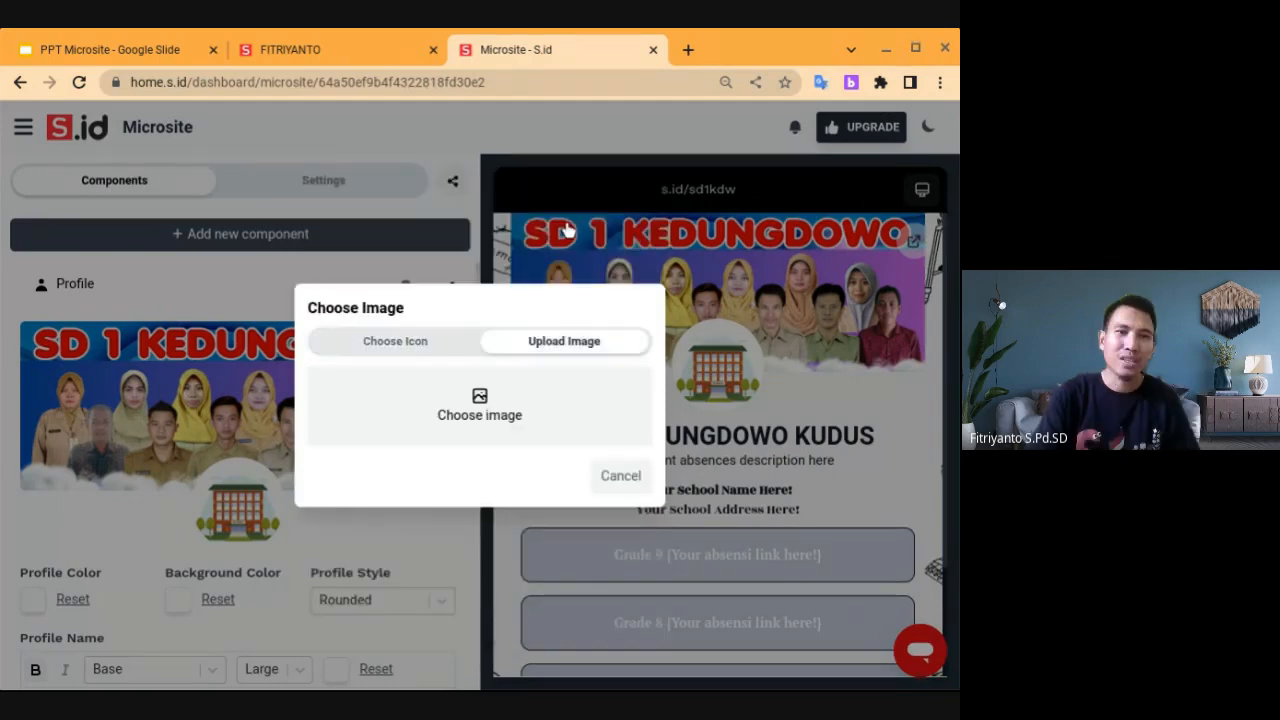
pyautogui.click(487, 408)
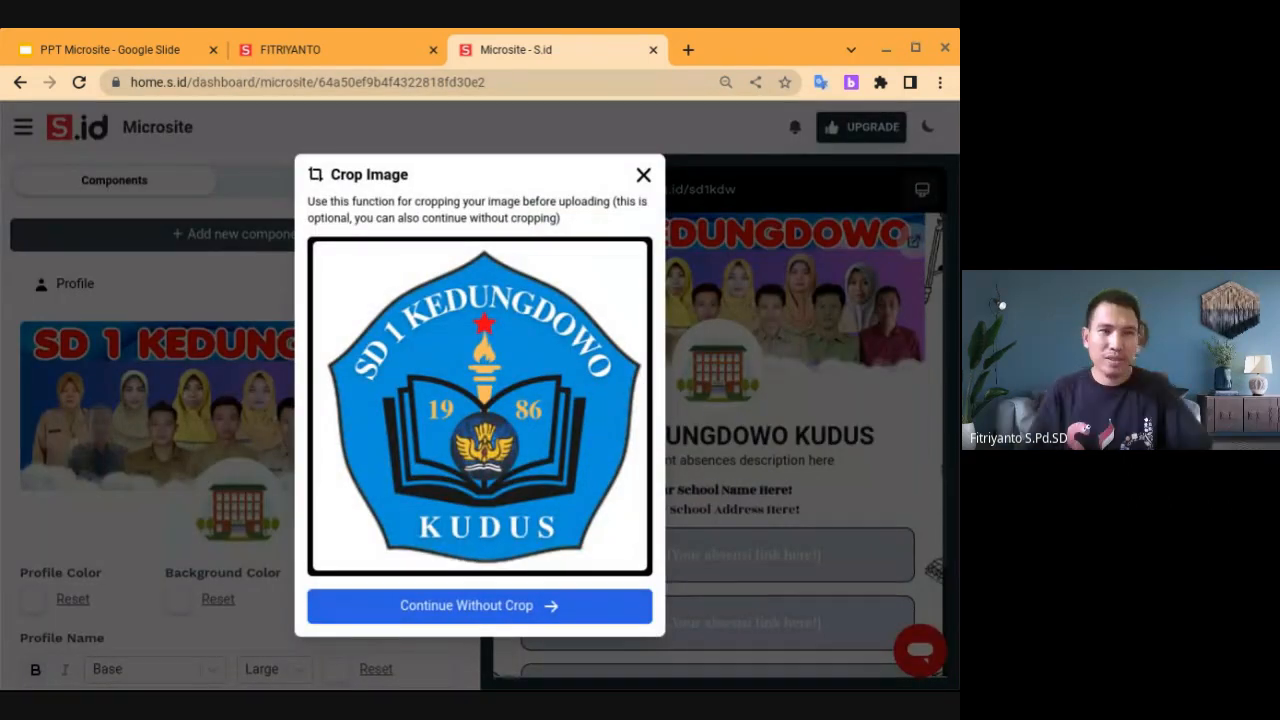
pyautogui.click(506, 608)
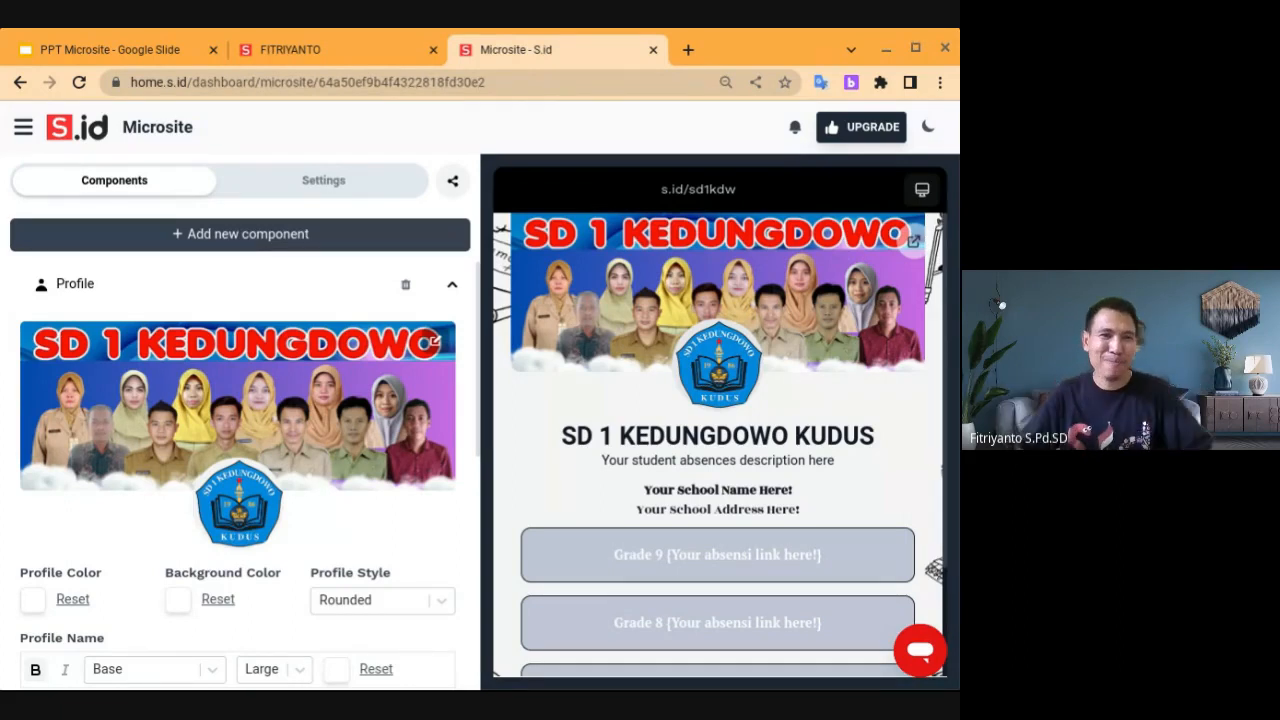
pyautogui.scroll(-2, 240, 475)
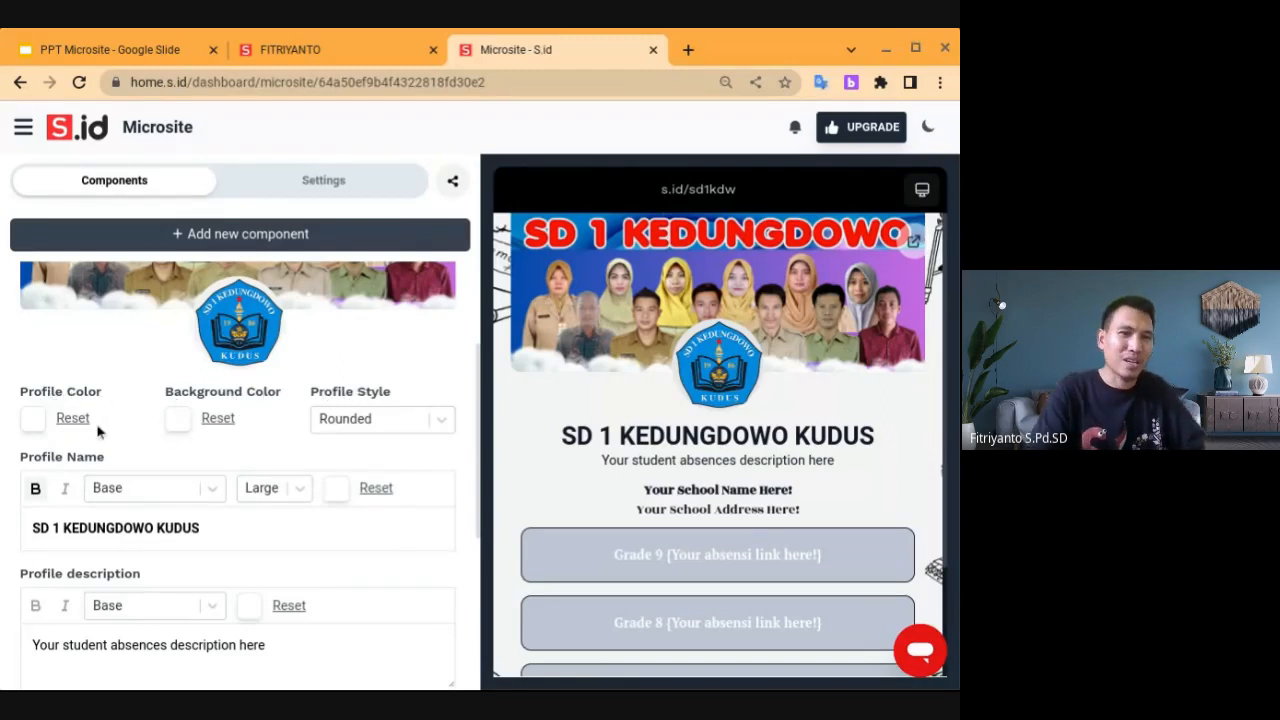
pyautogui.click(33, 420)
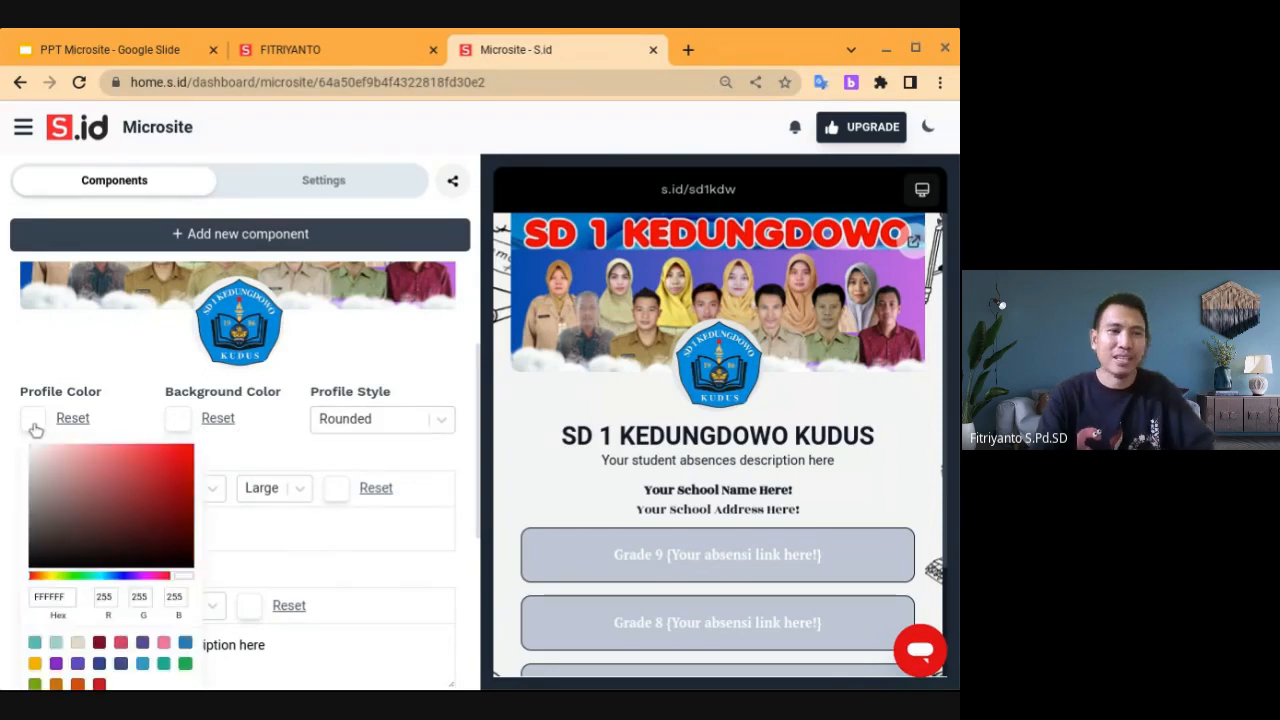
pyautogui.click(248, 455)
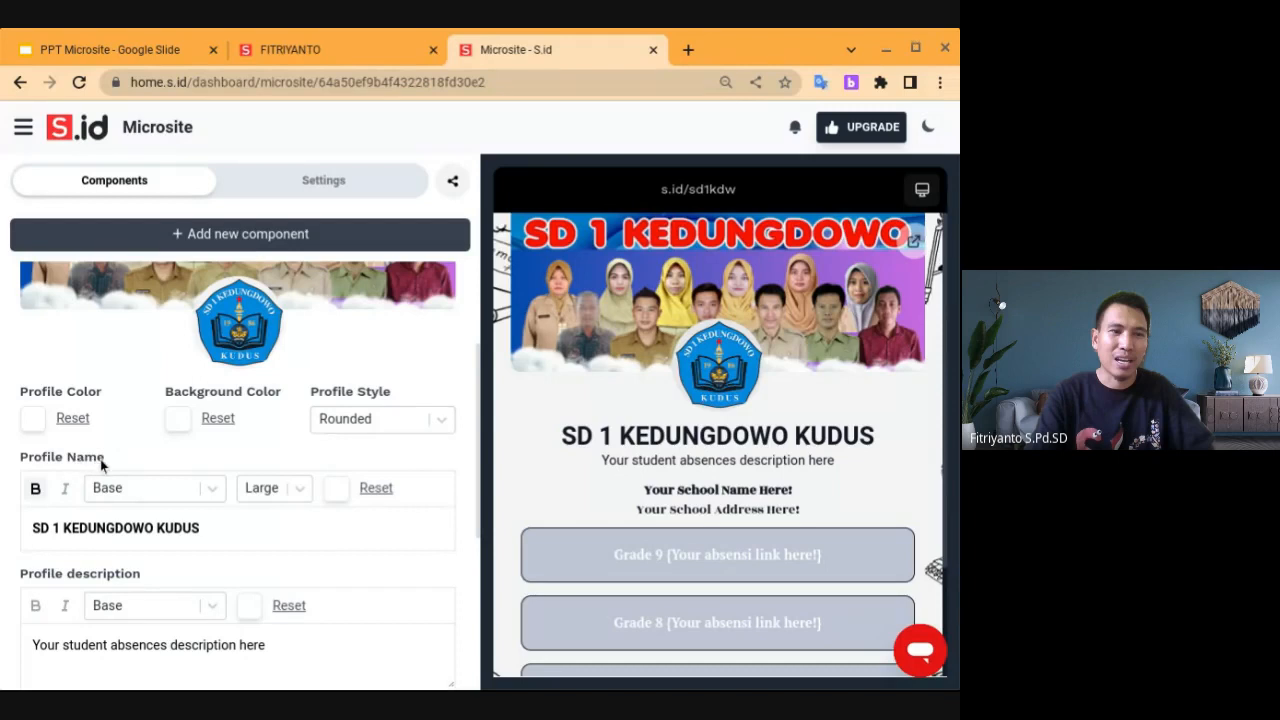
pyautogui.click(120, 530)
# Replace the profile name text with PEMERINTAH KABUPATEN KUDUS in capitals
pyautogui.click(235, 528)
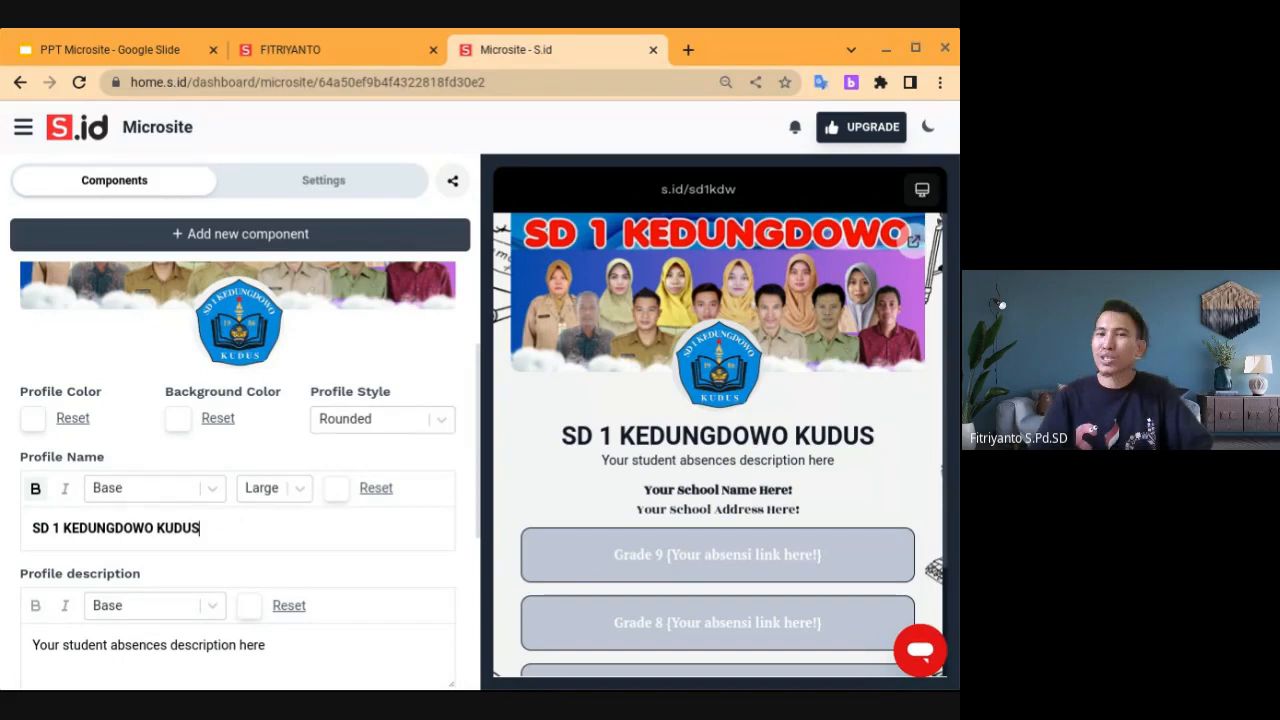
pyautogui.press('BackSpace')
pyautogui.press('BackSpace')
pyautogui.press('BackSpace')
pyautogui.press('BackSpace')
pyautogui.press('BackSpace')
pyautogui.press('BackSpace')
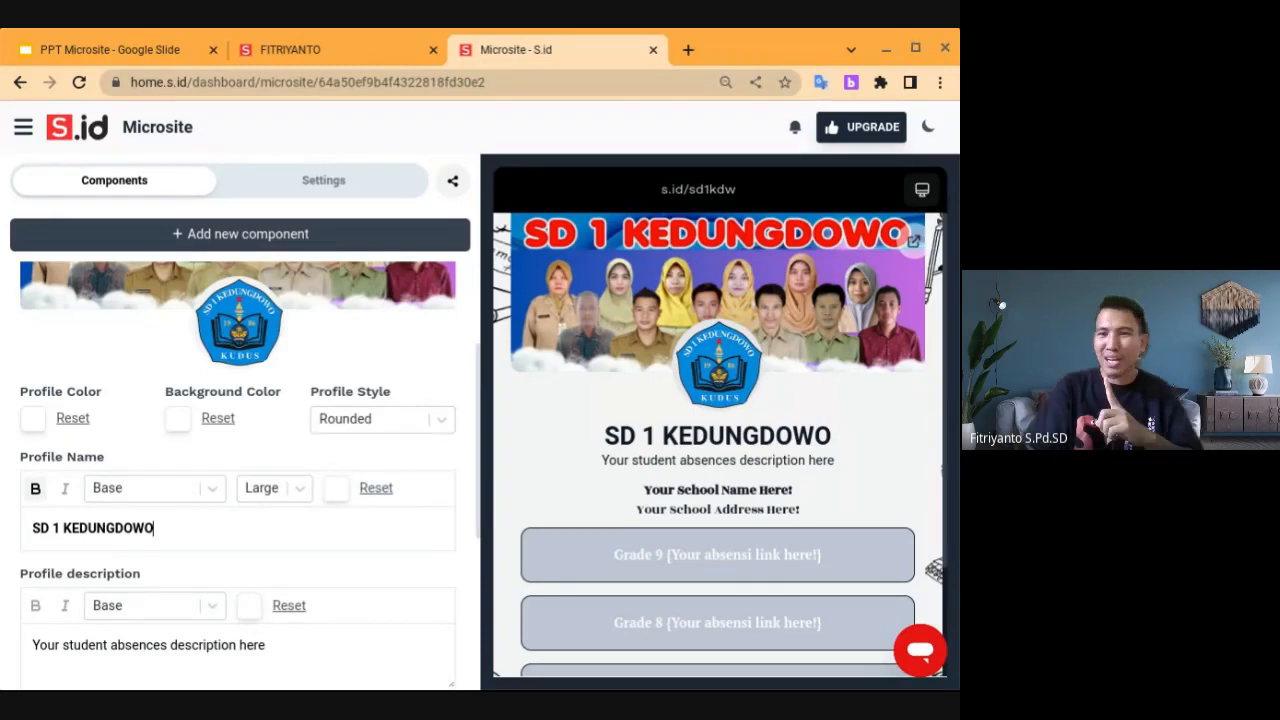
pyautogui.press('BackSpace')
pyautogui.press('BackSpace')
pyautogui.press('BackSpace')
pyautogui.press('BackSpace')
pyautogui.press('BackSpace')
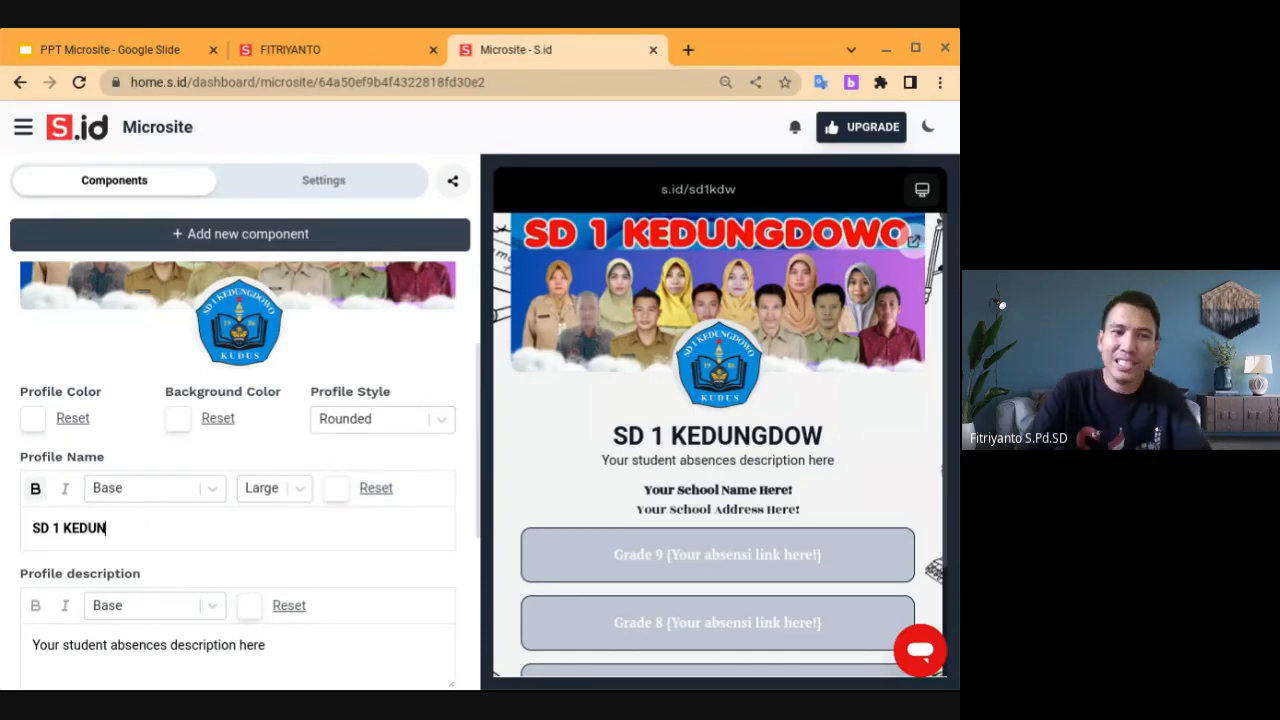
pyautogui.press('BackSpace')
pyautogui.press('BackSpace')
pyautogui.press('BackSpace')
pyautogui.press('BackSpace')
pyautogui.press('BackSpace')
pyautogui.press('BackSpace')
pyautogui.press('BackSpace')
pyautogui.press('BackSpace')
pyautogui.press('BackSpace')
pyautogui.press('BackSpace')
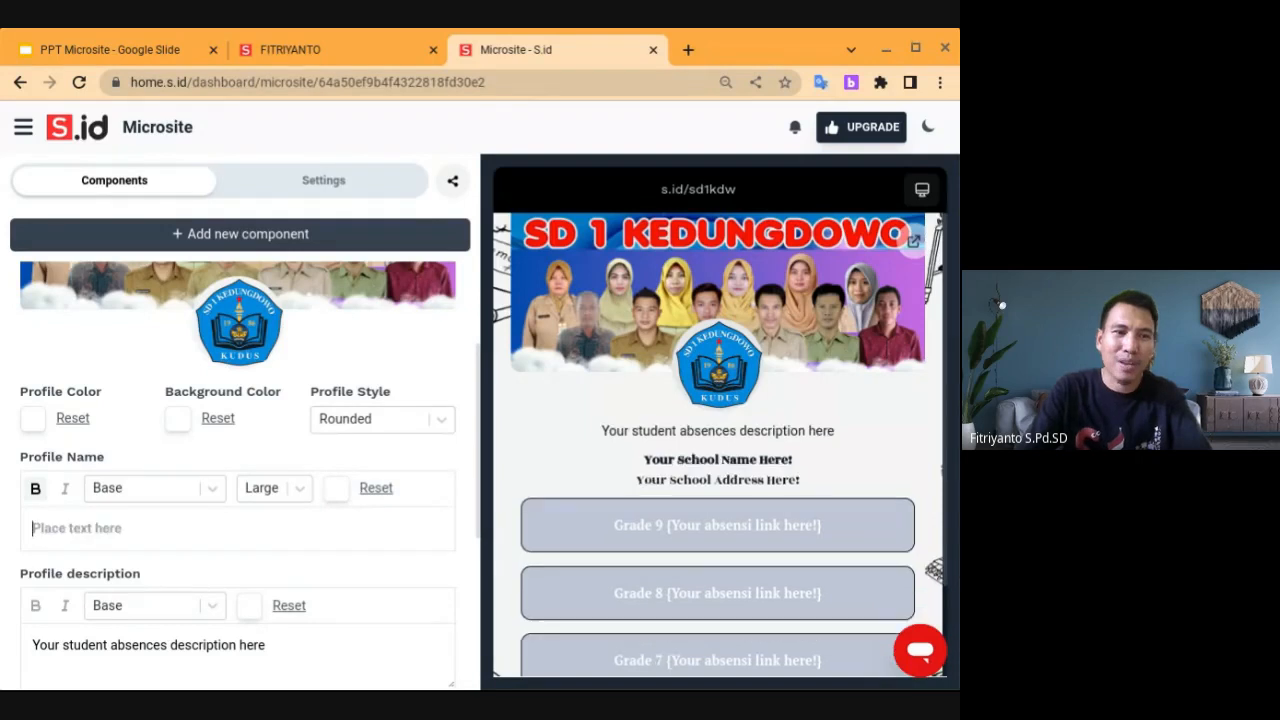
pyautogui.write('P')
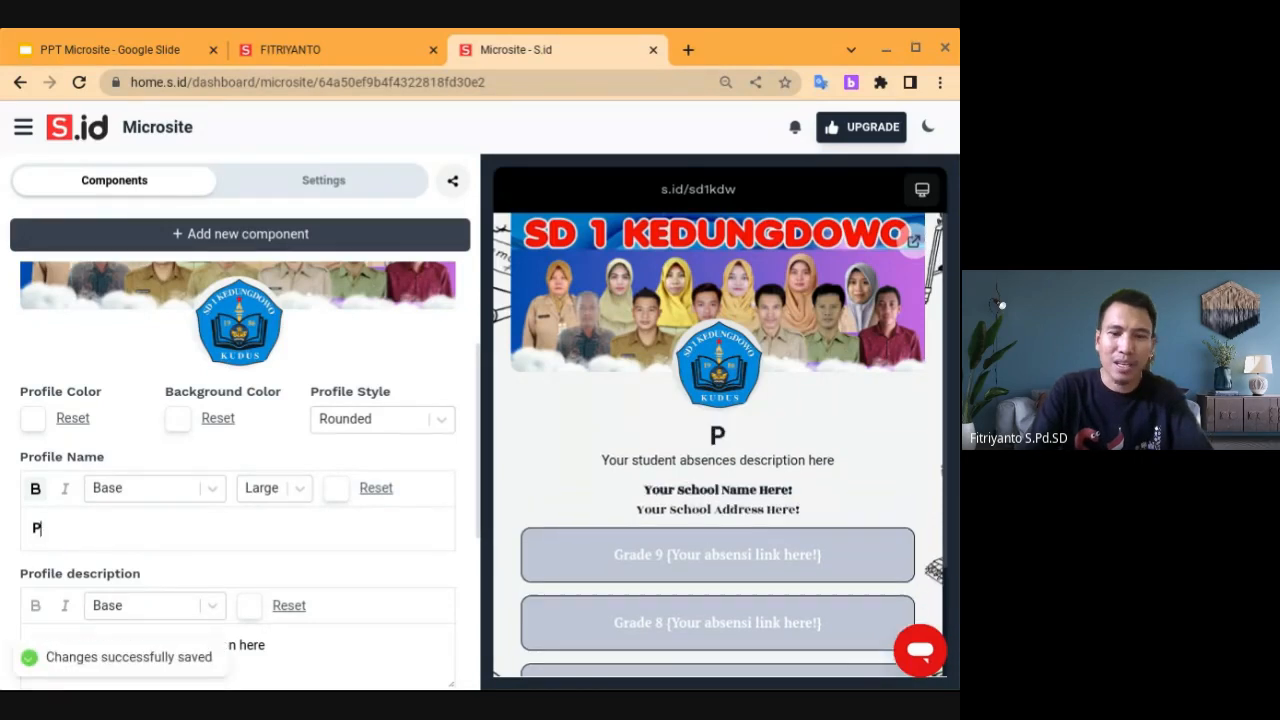
pyautogui.write('em')
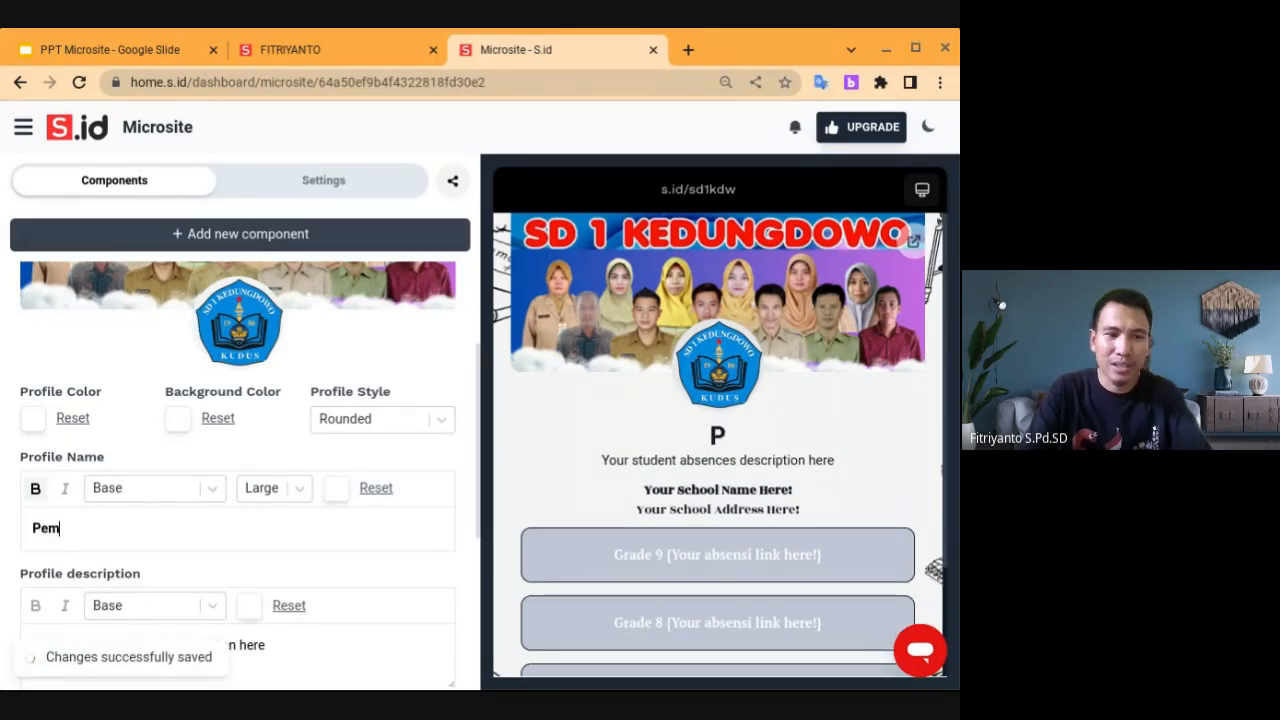
pyautogui.write('erintah')
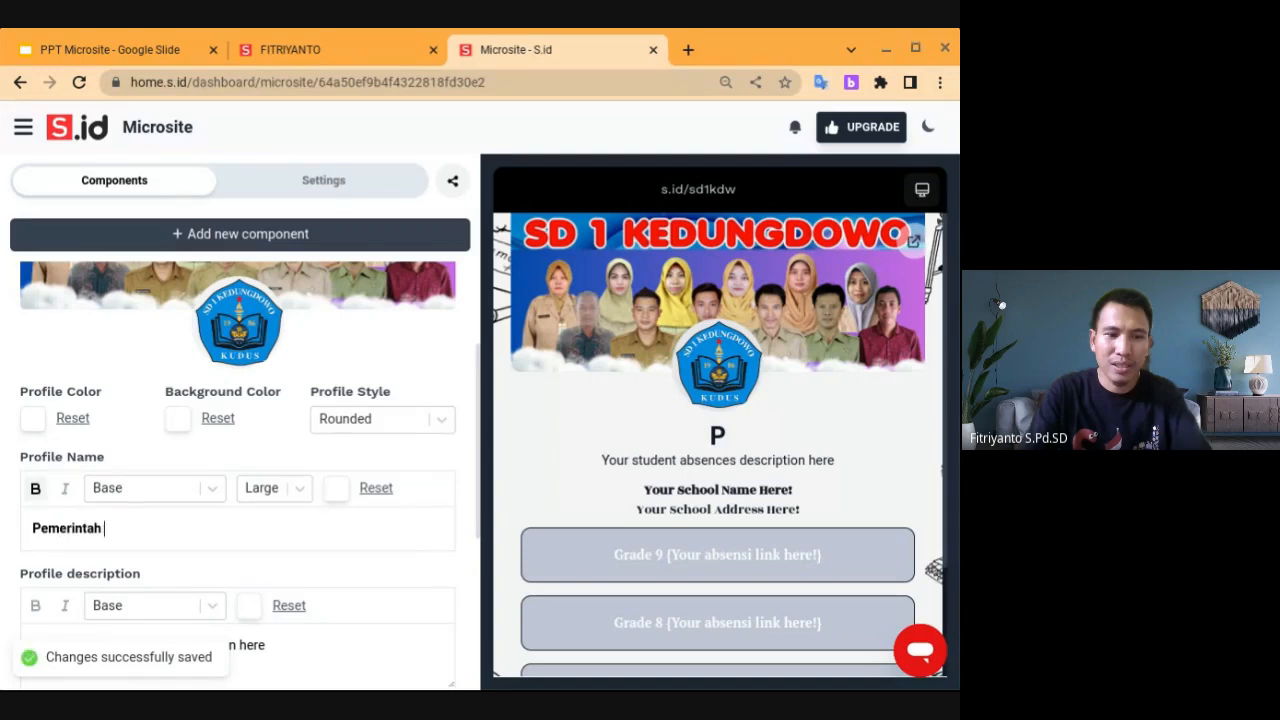
pyautogui.write(' Kab')
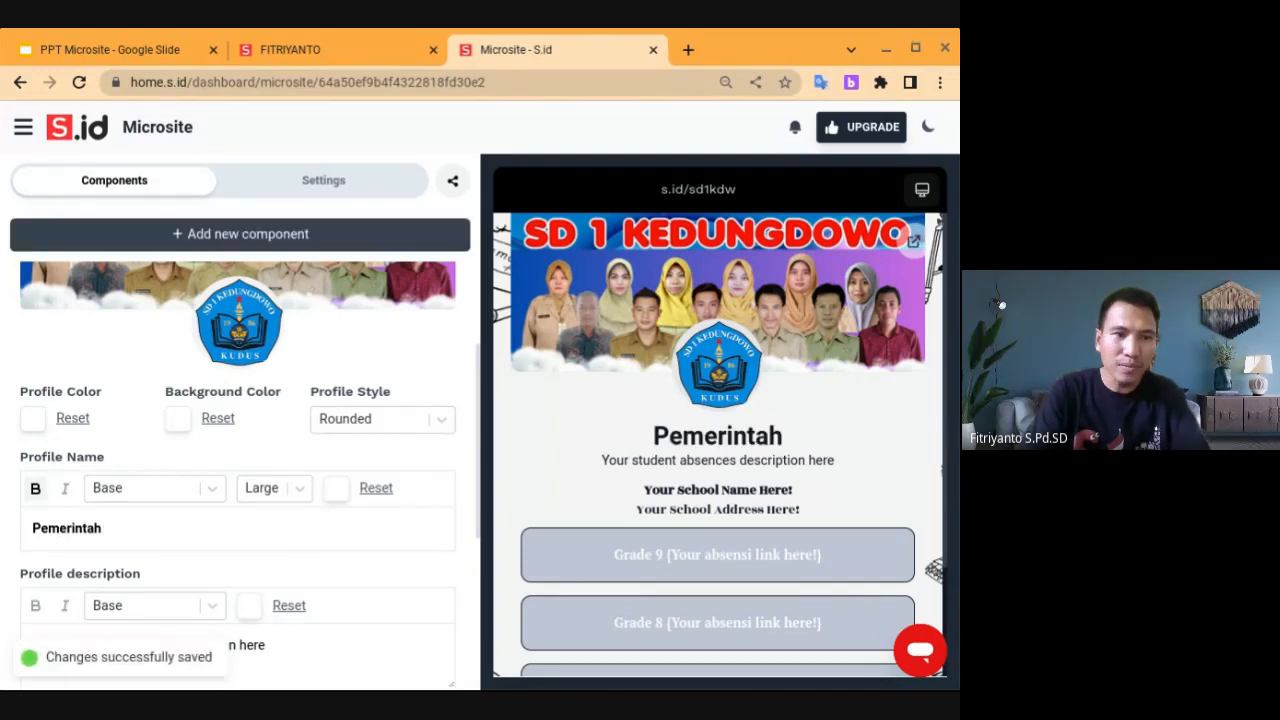
pyautogui.write('upaten Kudus')
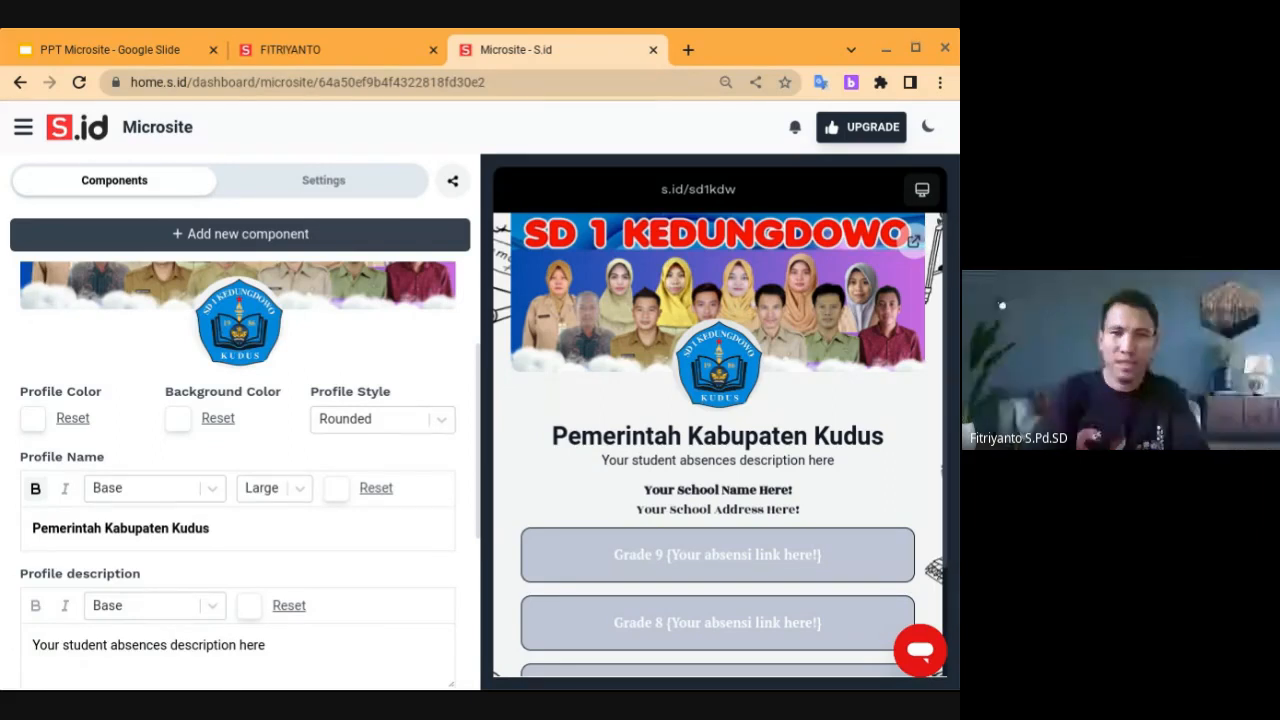
pyautogui.hotkey('ctrl', 'a')
pyautogui.write('P')
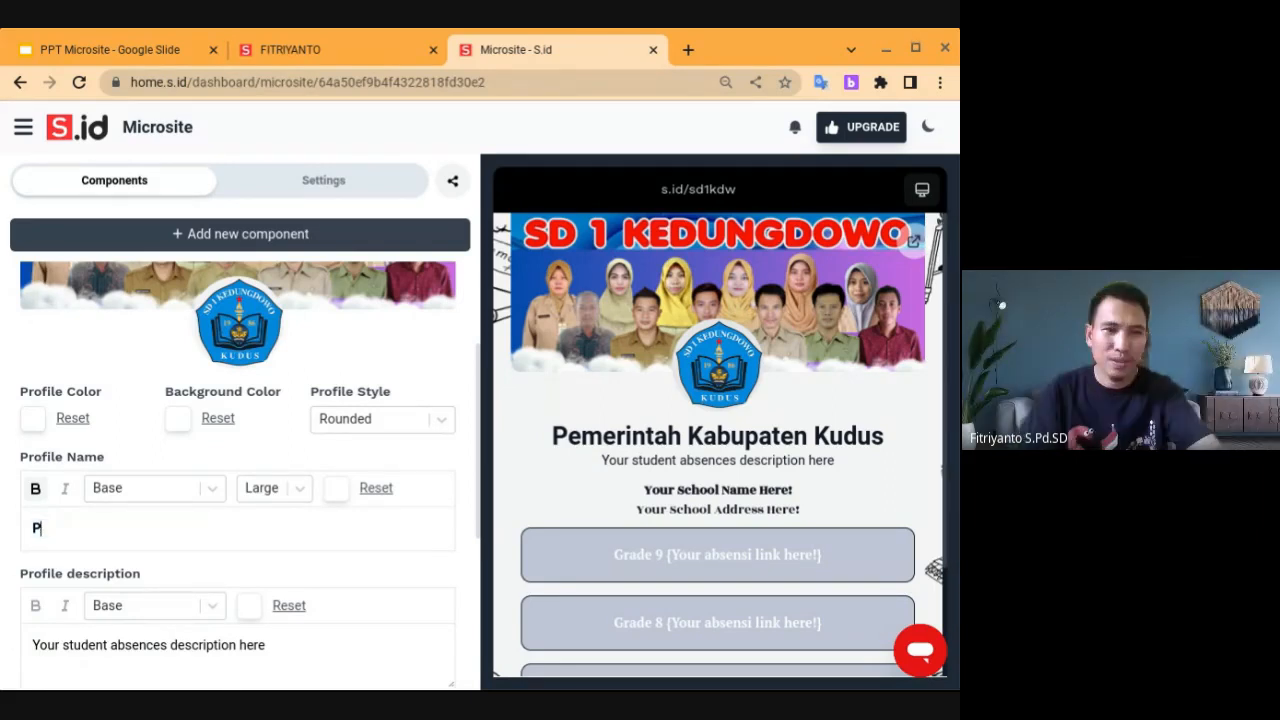
pyautogui.write('EMERINTAH ')
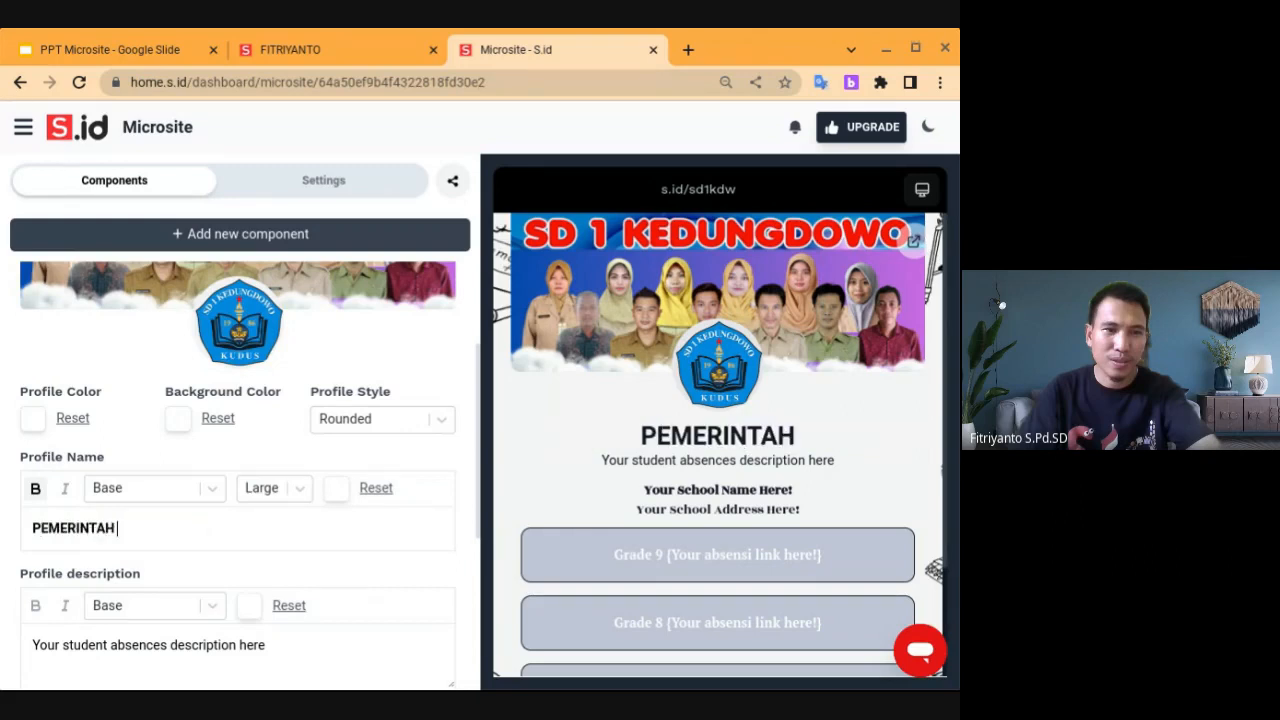
pyautogui.write('KABUPATE')
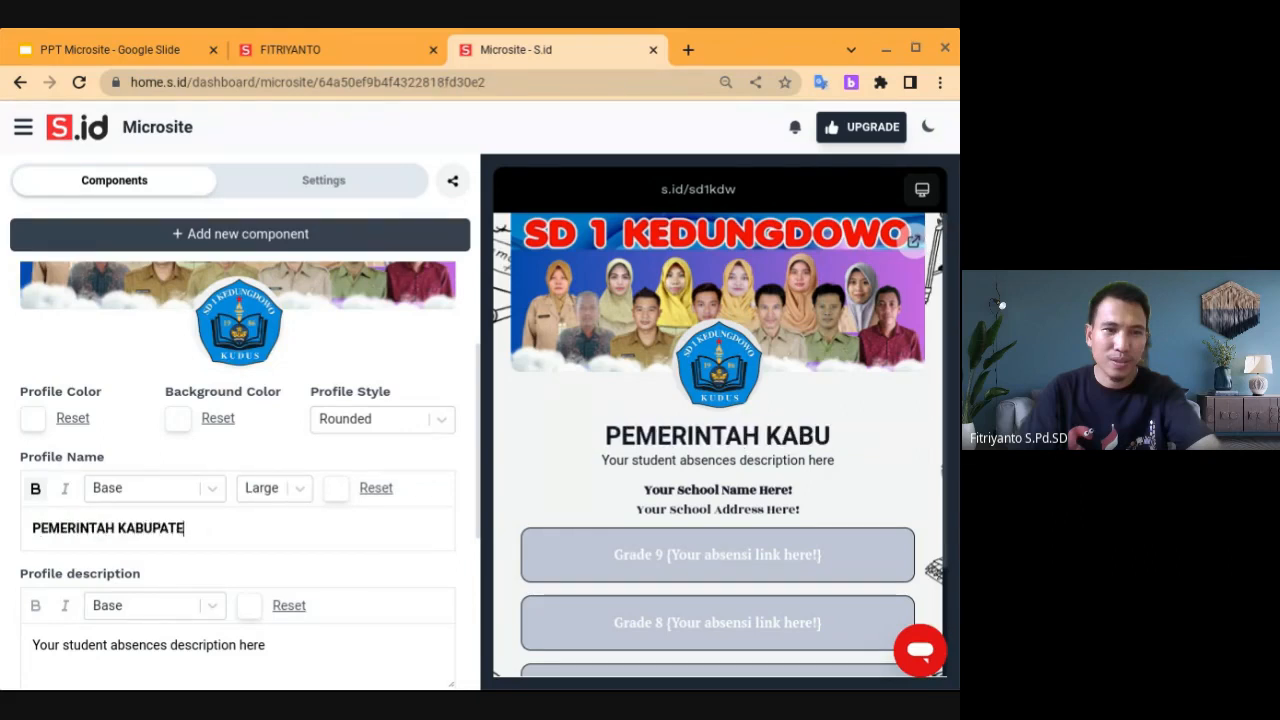
pyautogui.write('N KUDUS')
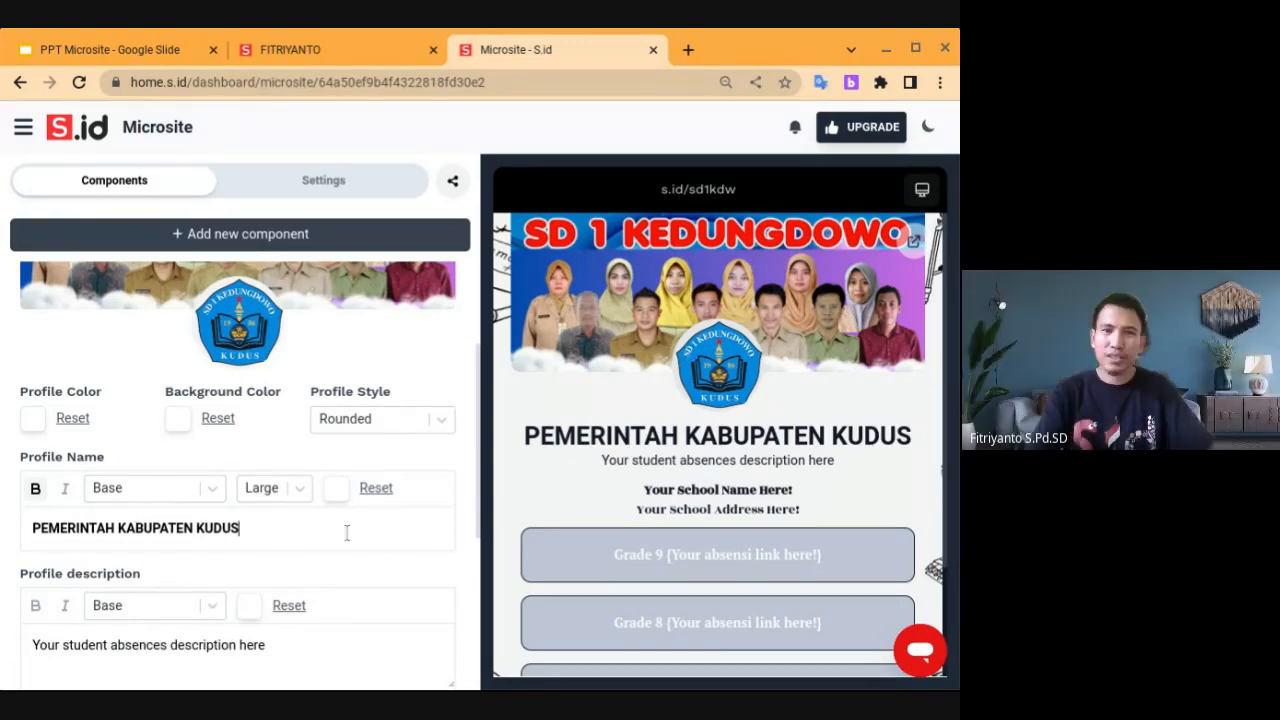
# Replace the profile description with 'DINAS PENDIDIKAN, KEPEMUDAAN DAN OLAHRAGA', dropping the trailing KABUPATEN
pyautogui.scroll(-2, 240, 470)
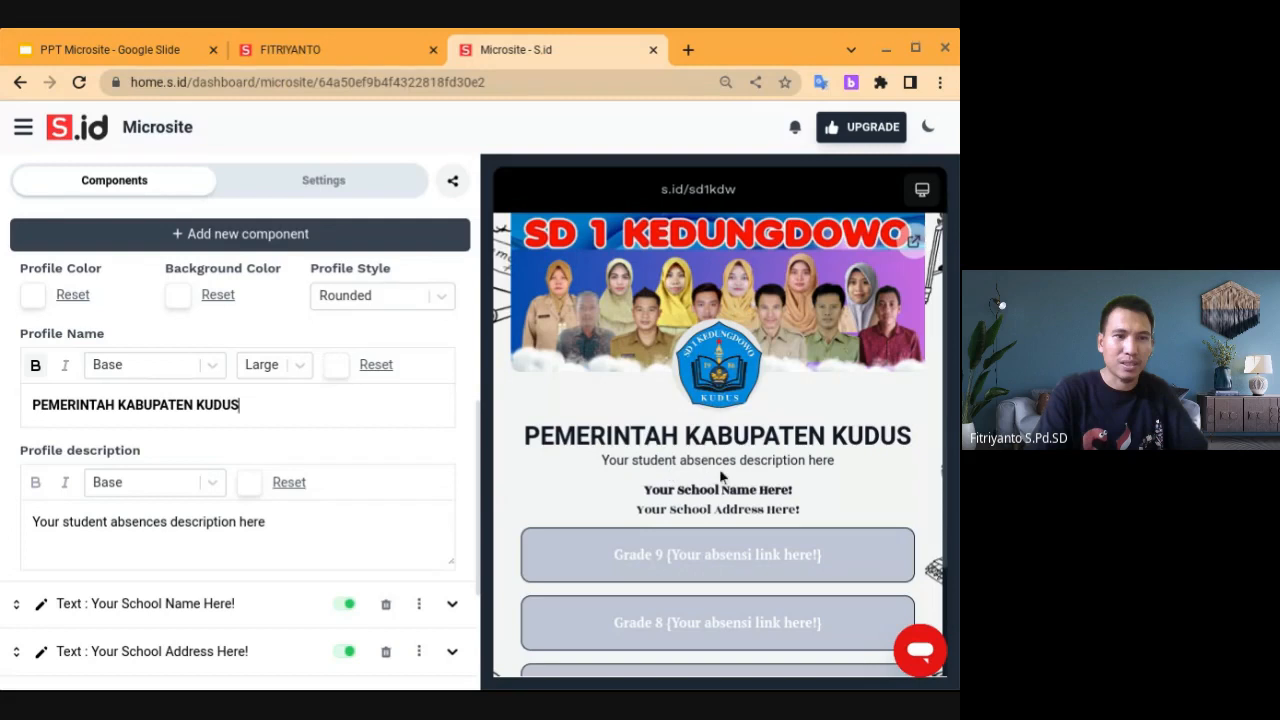
pyautogui.click(183, 535)
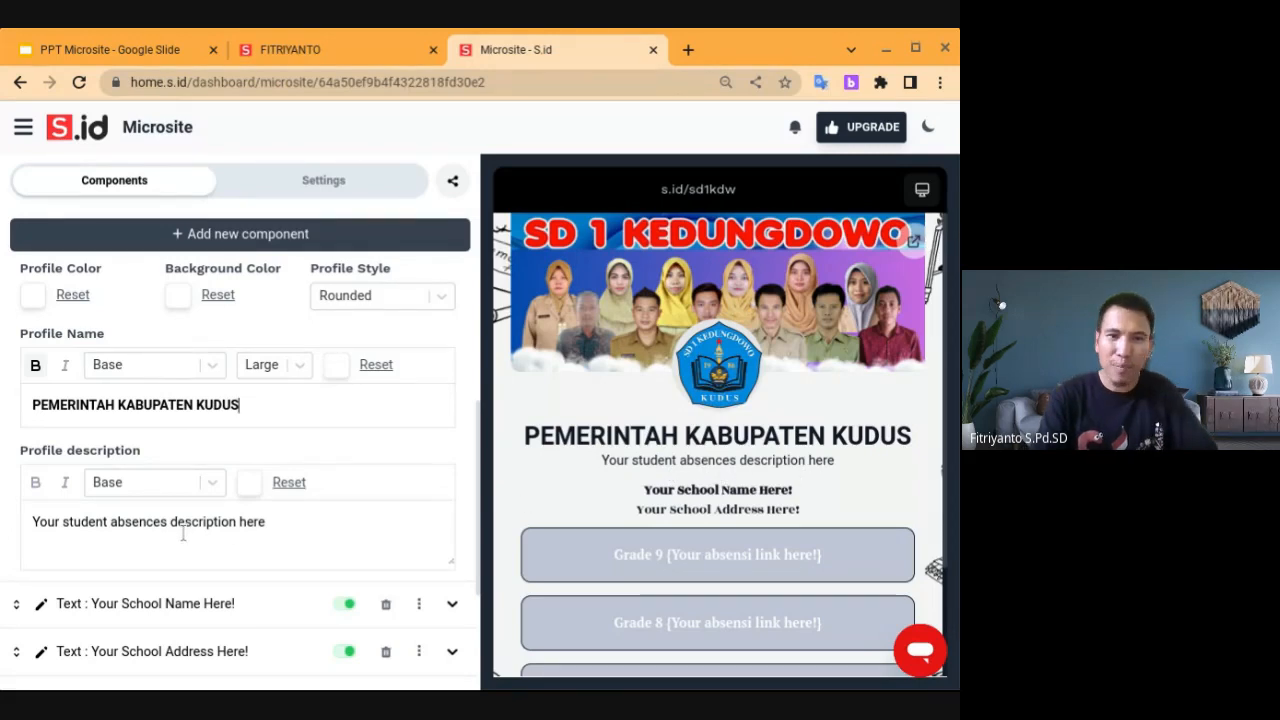
pyautogui.hotkey('ctrl', 'a')
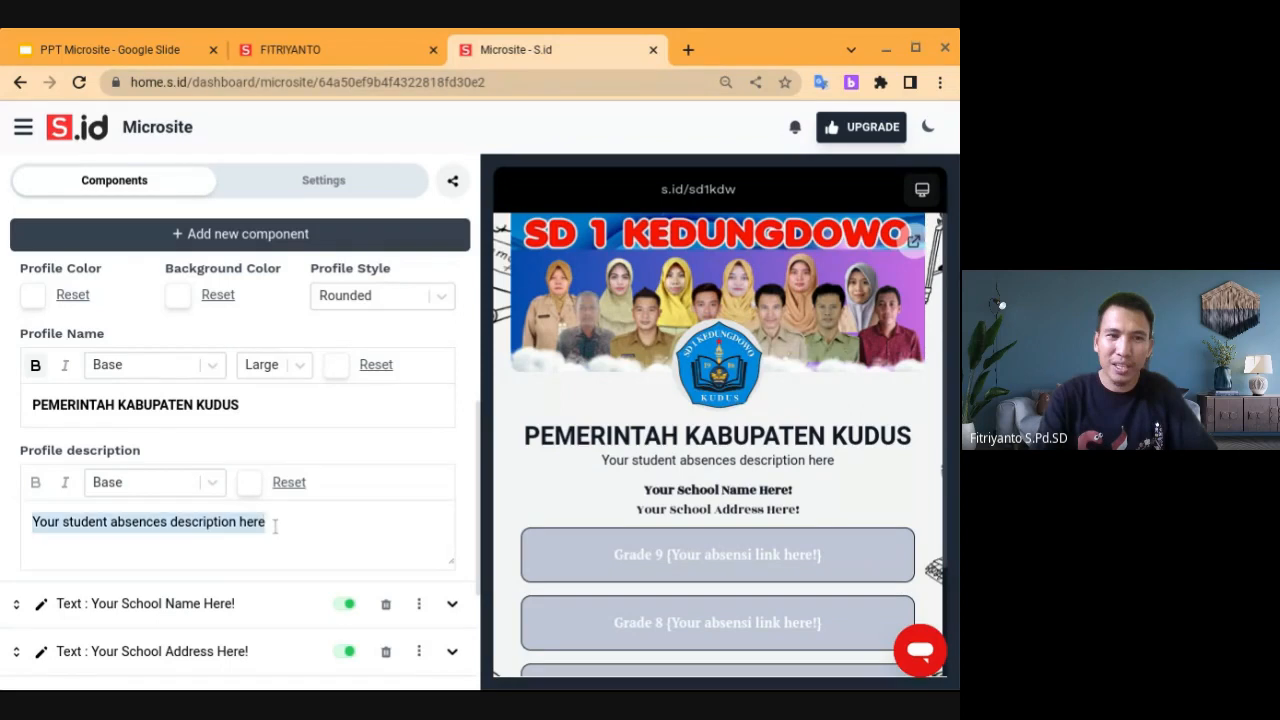
pyautogui.press('BackSpace')
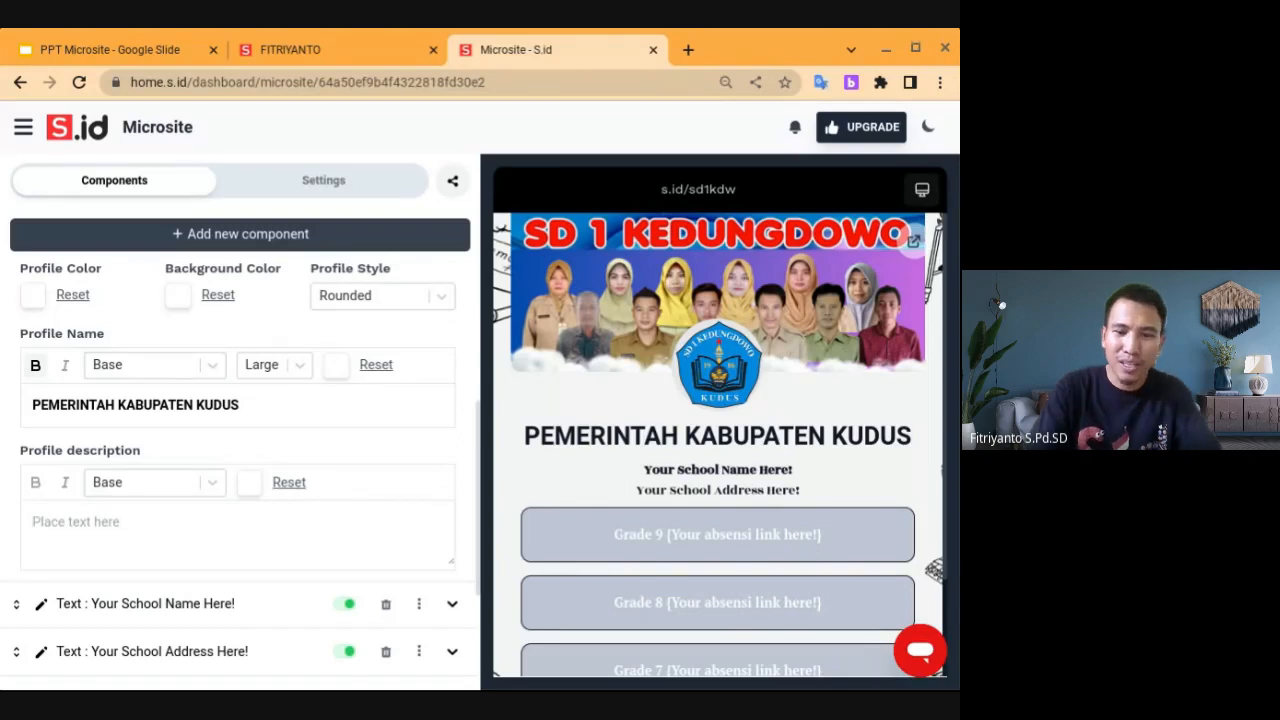
pyautogui.write('D')
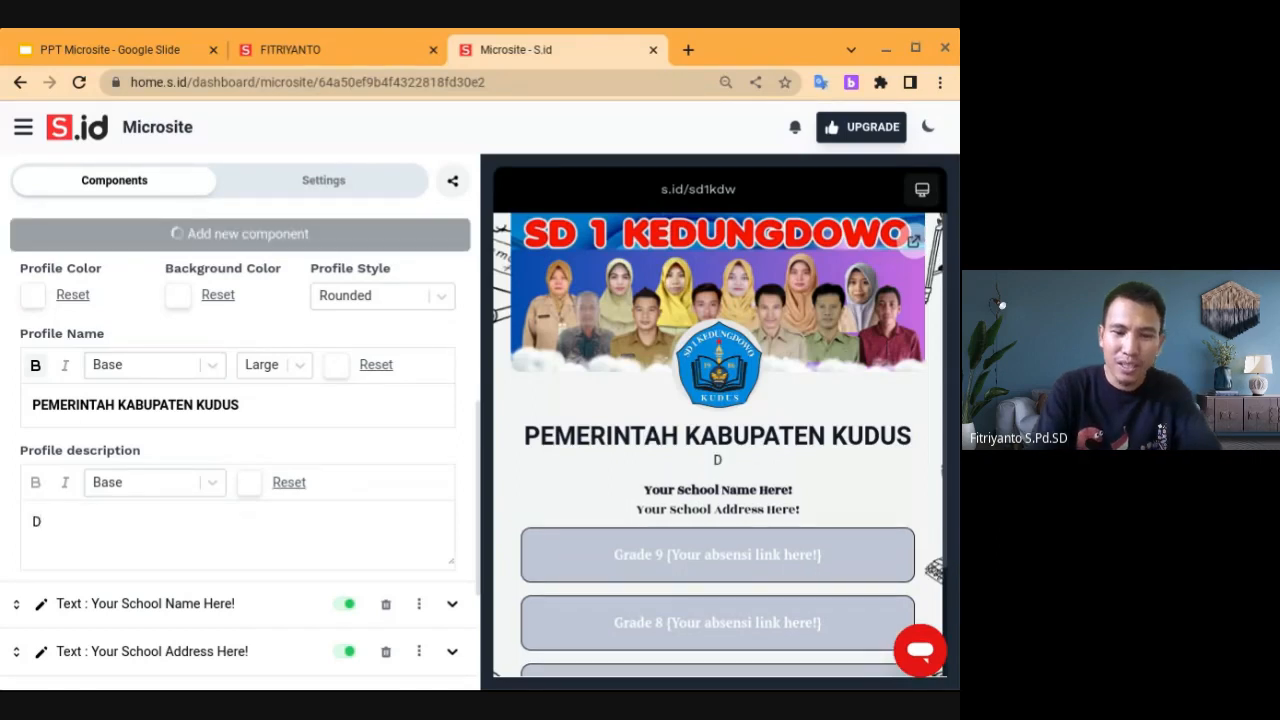
pyautogui.write('INAS PE')
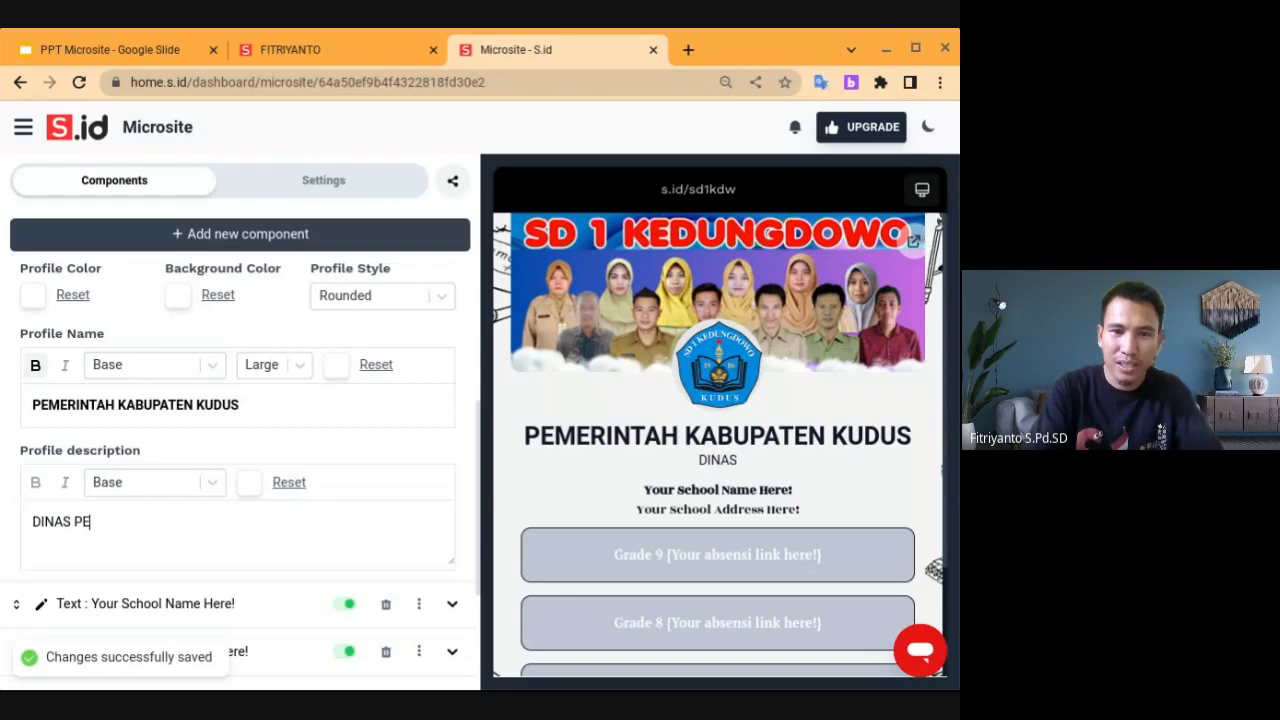
pyautogui.write('NDIDIKNA')
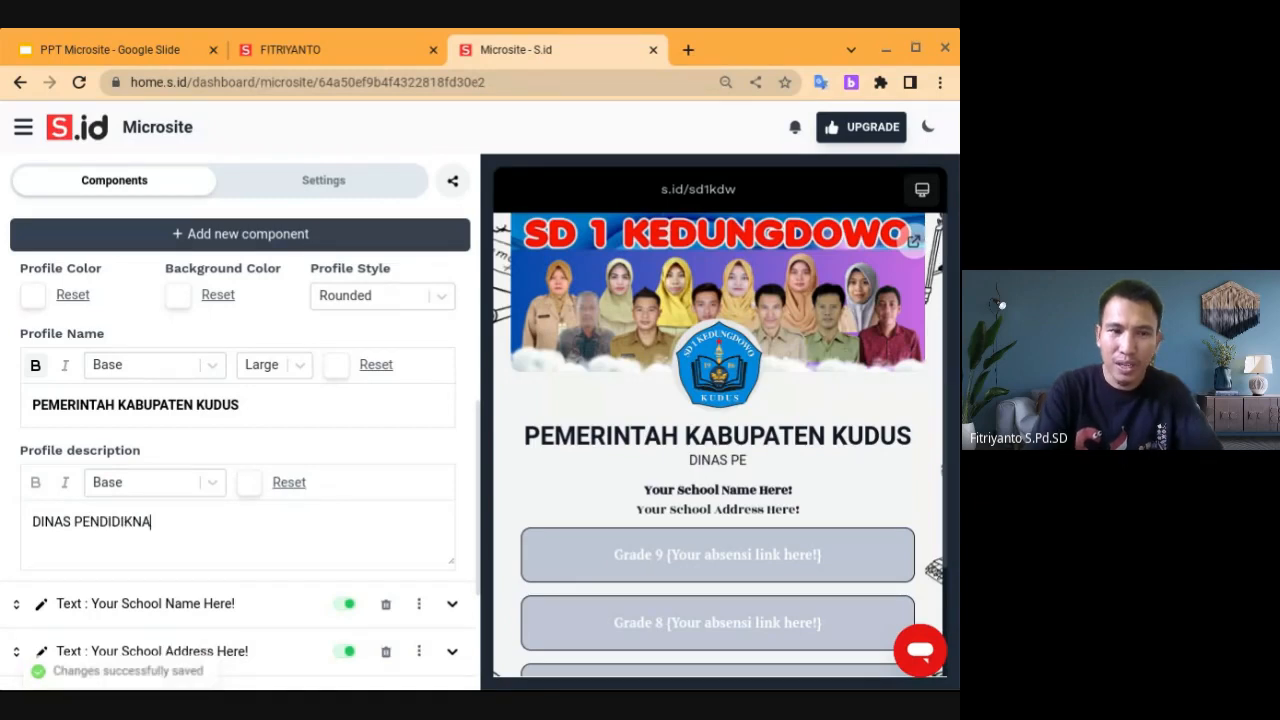
pyautogui.press('BackSpace')
pyautogui.press('BackSpace')
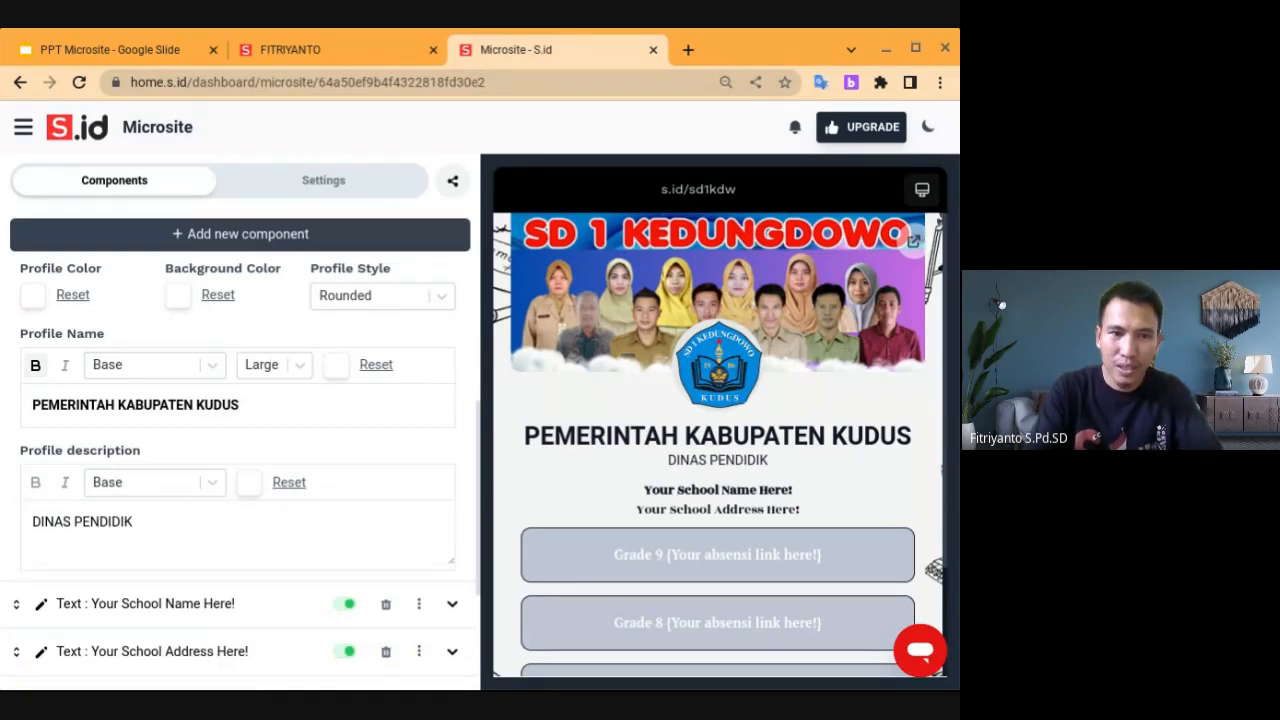
pyautogui.write('AN')
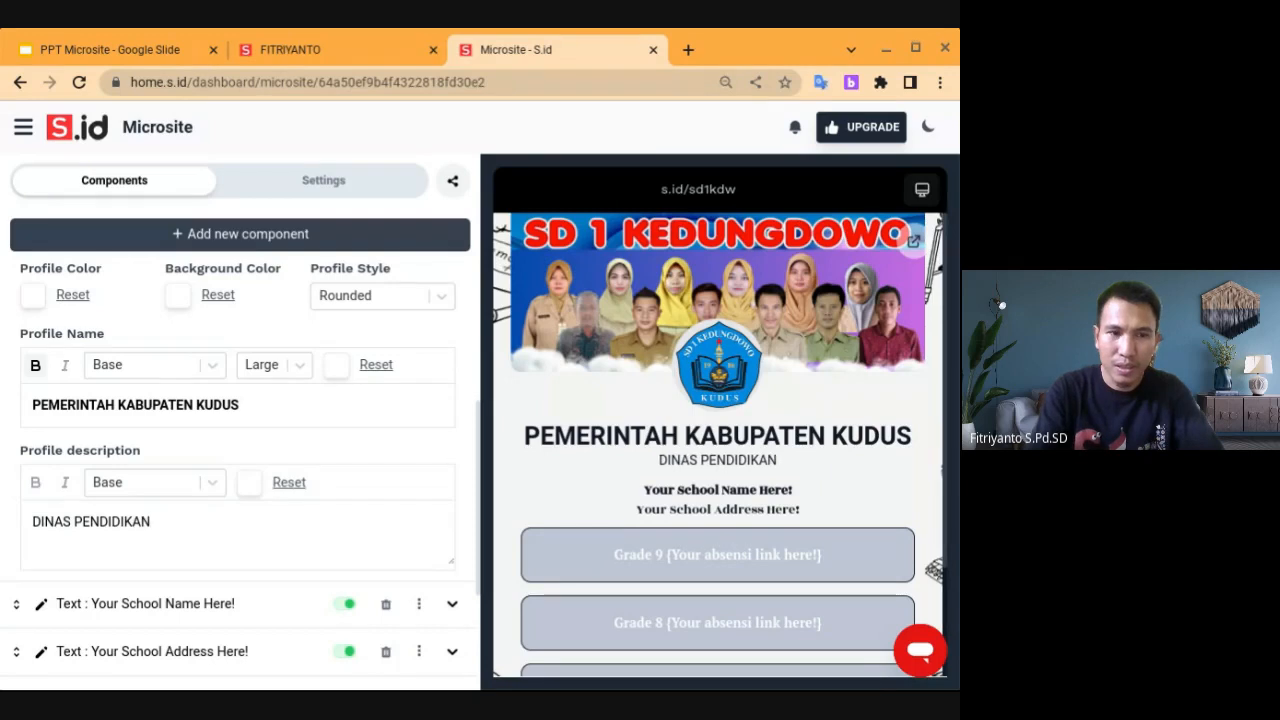
pyautogui.write(', KEPEMU')
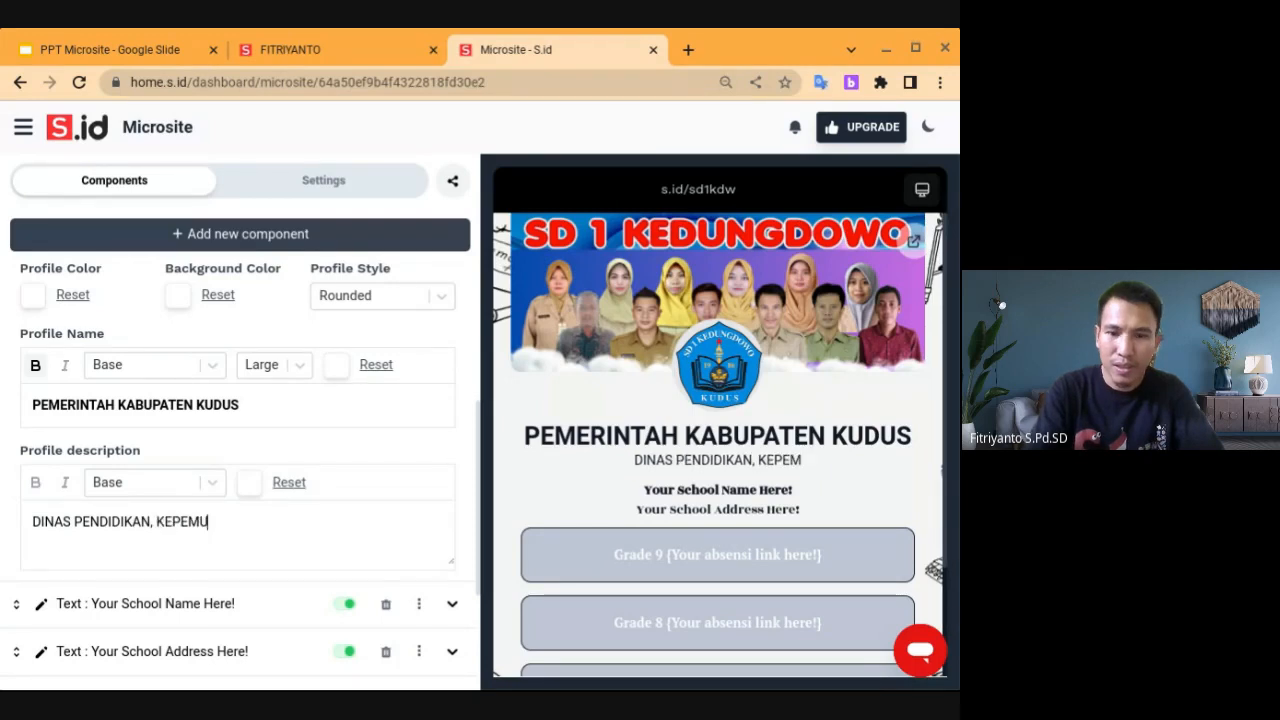
pyautogui.write('DAAN D')
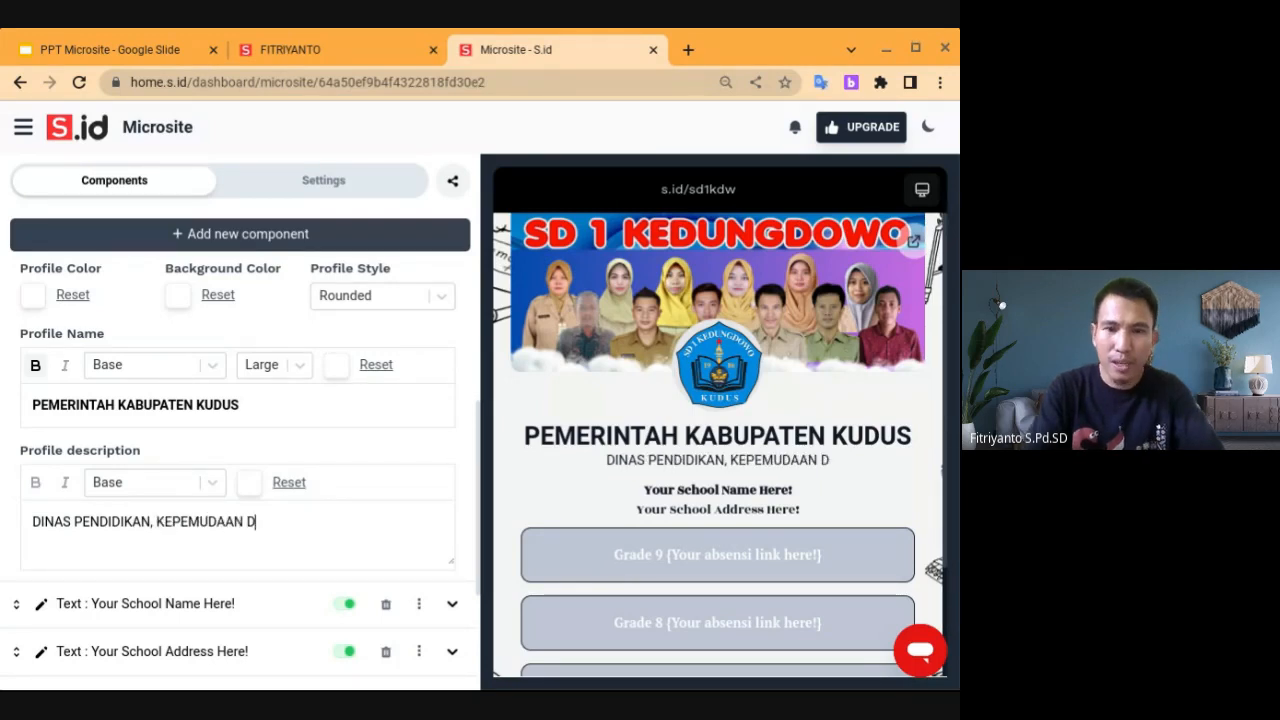
pyautogui.write('AN OLAHRAGA')
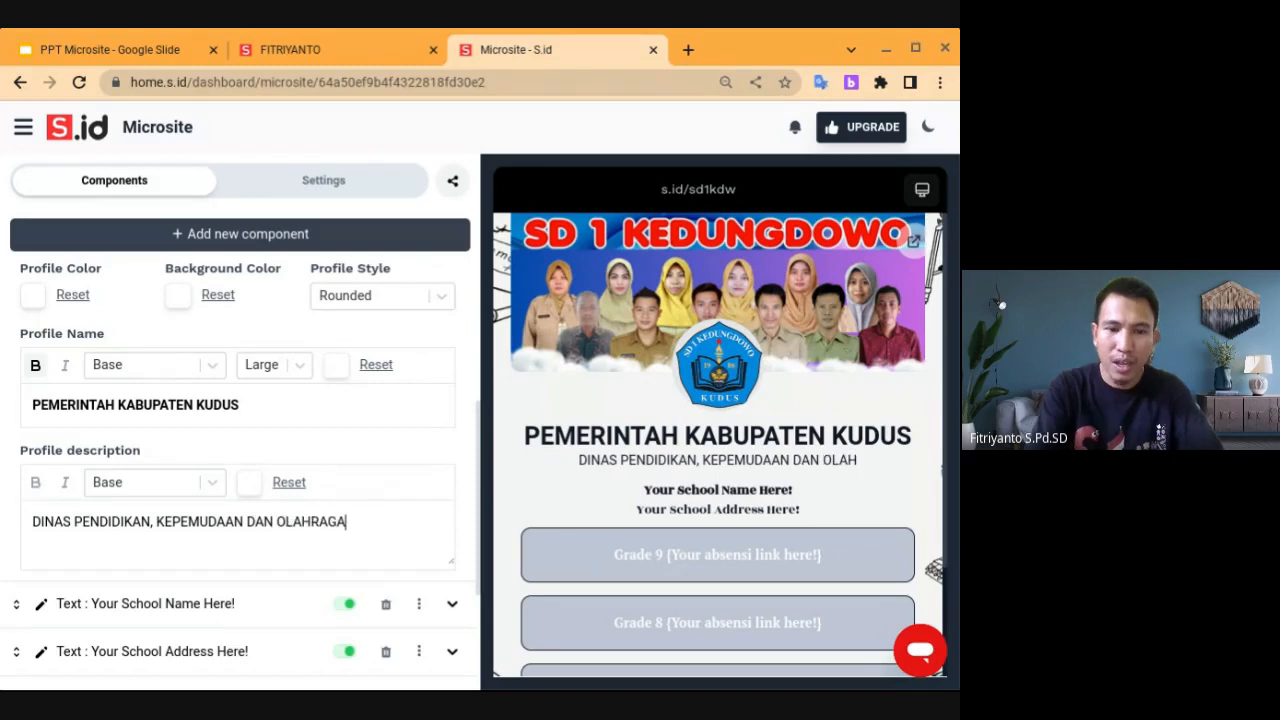
pyautogui.write(' KABI')
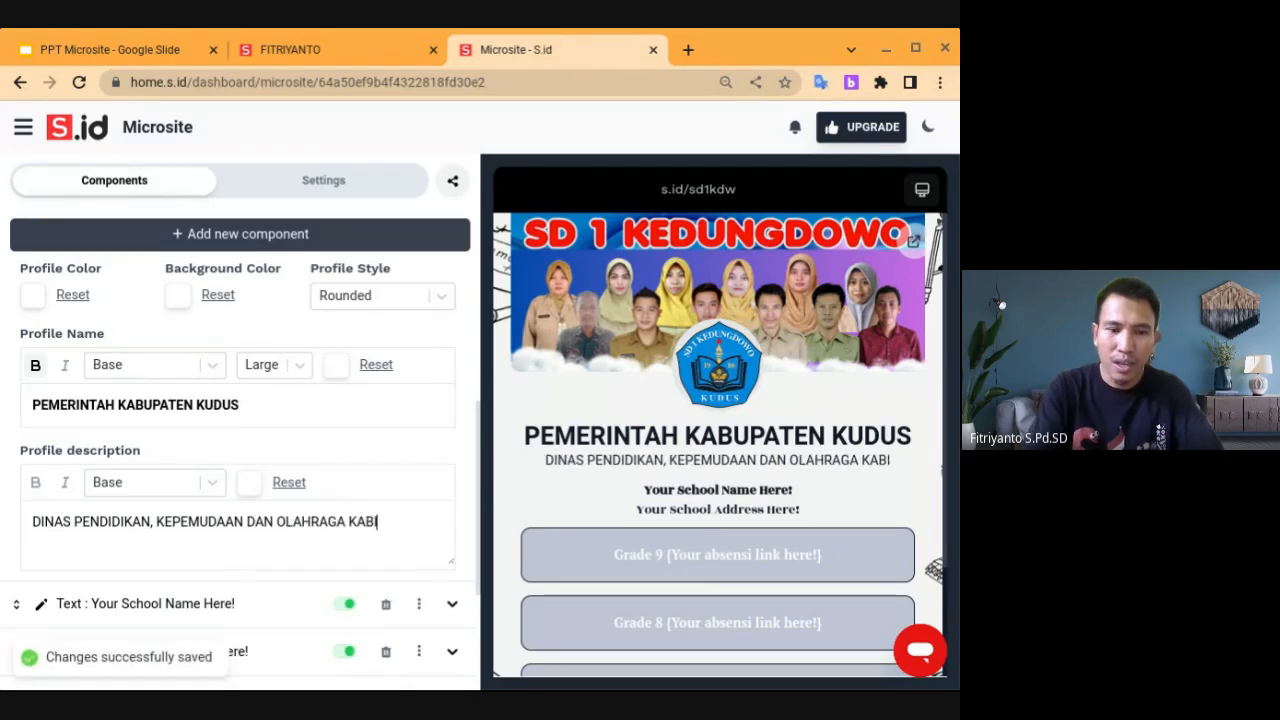
pyautogui.press('BackSpace')
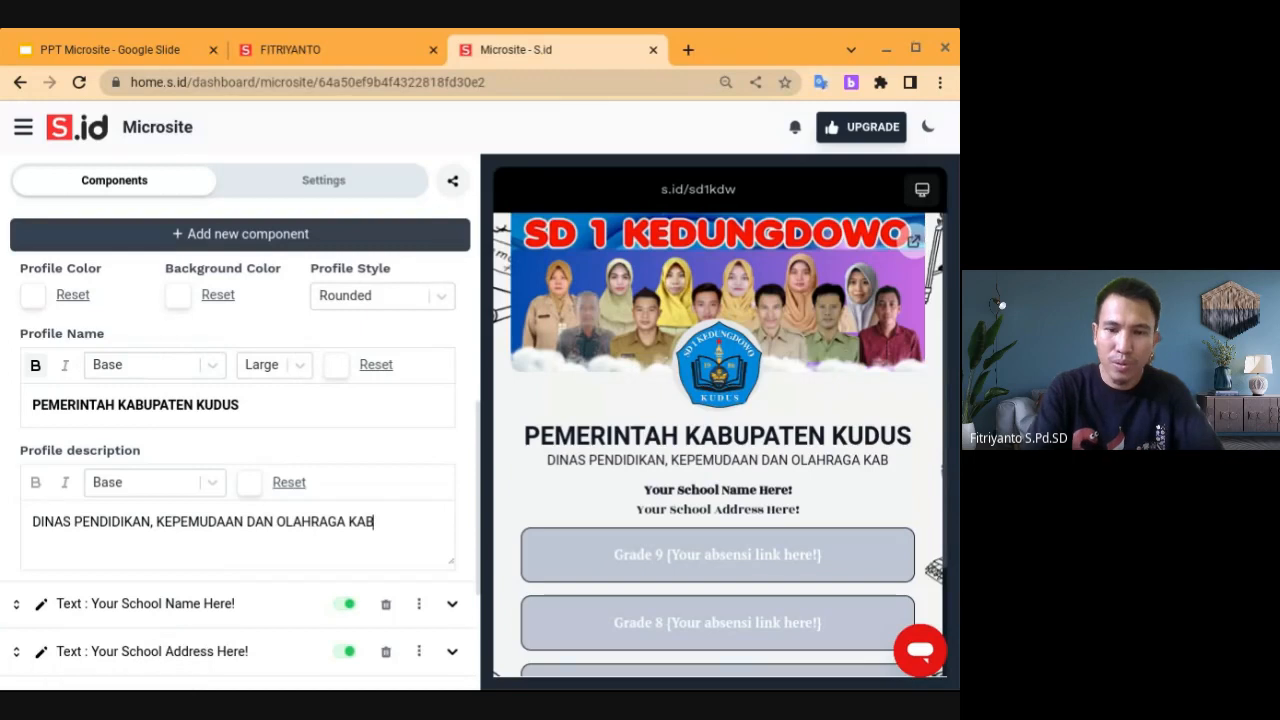
pyautogui.write('UPATEN')
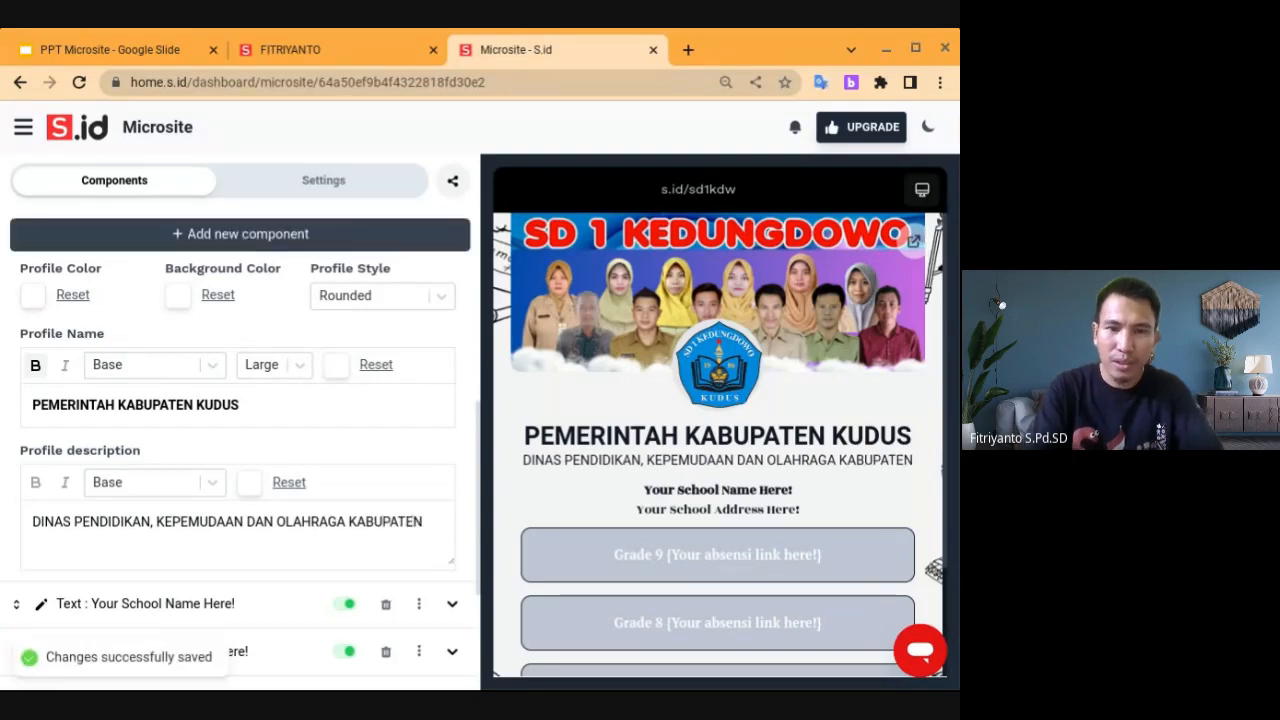
pyautogui.press('BackSpace')
pyautogui.press('BackSpace')
pyautogui.press('BackSpace')
pyautogui.press('BackSpace')
pyautogui.press('BackSpace')
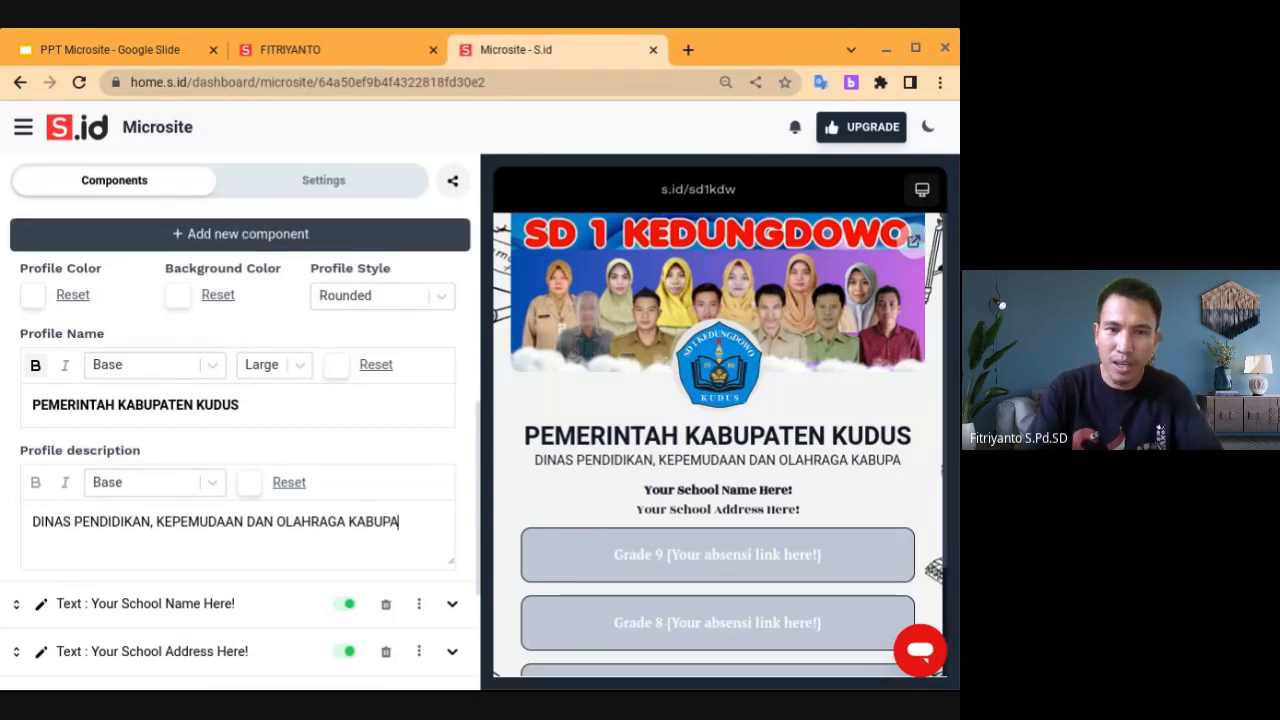
pyautogui.press('BackSpace')
pyautogui.press('BackSpace')
pyautogui.press('BackSpace')
pyautogui.press('BackSpace')
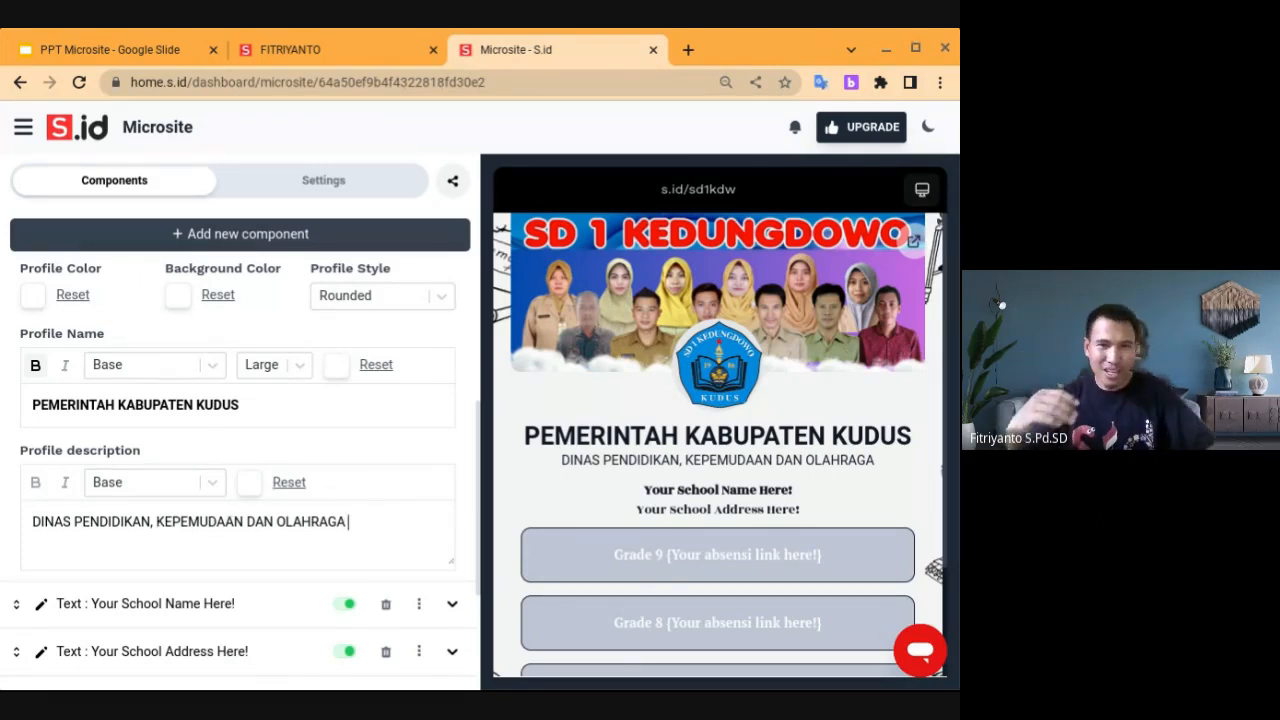
# Replace the 'Your School Name Here!' text with the school's street address and postcode
pyautogui.scroll(-2, 240, 450)
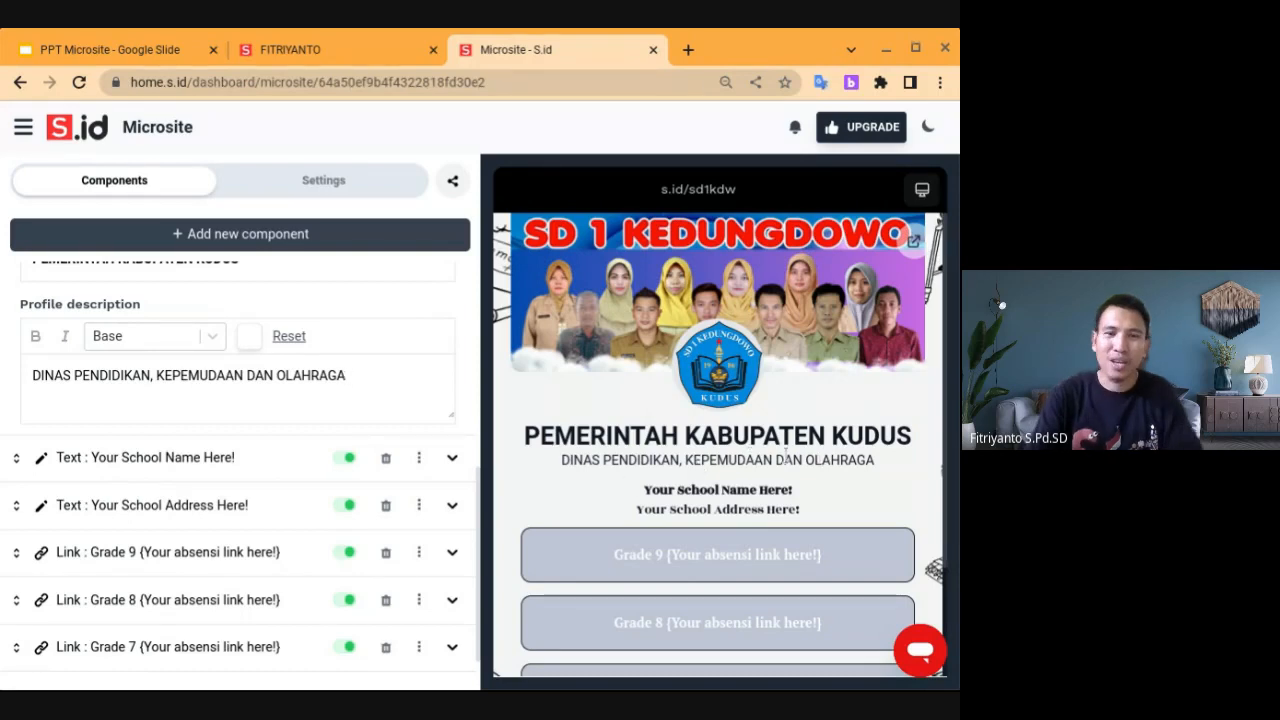
pyautogui.click(452, 460)
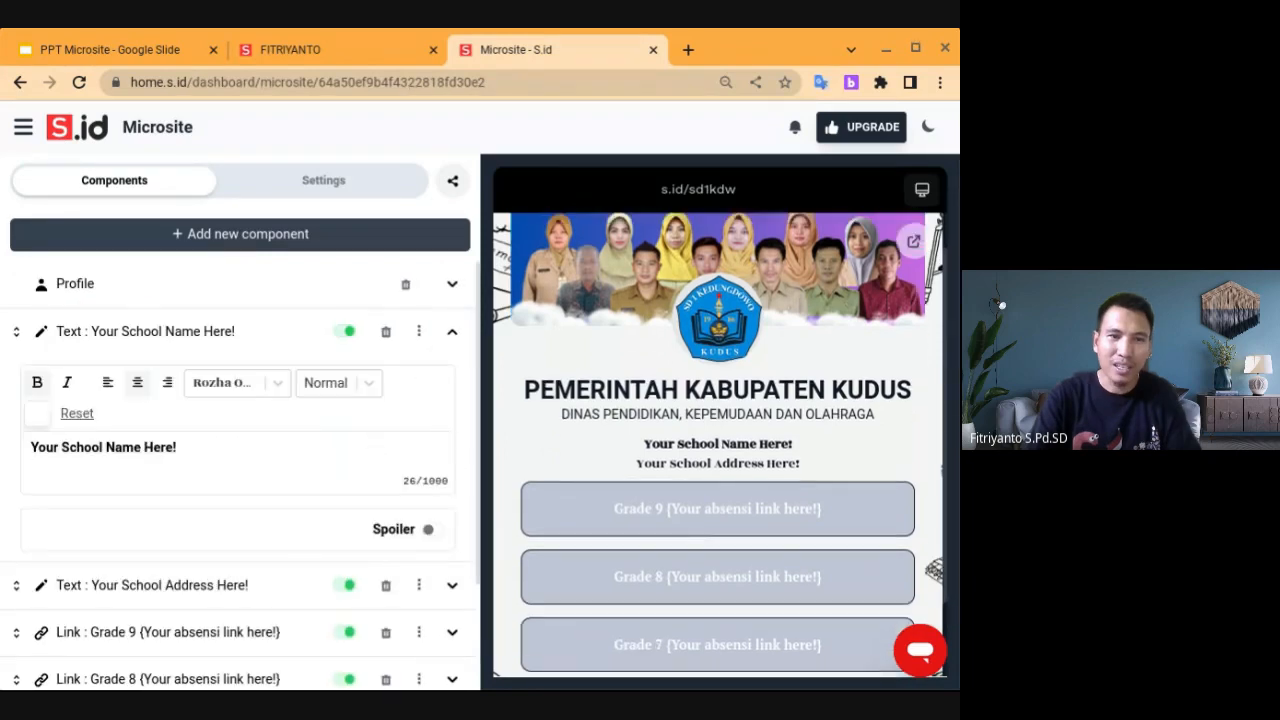
pyautogui.click(210, 448)
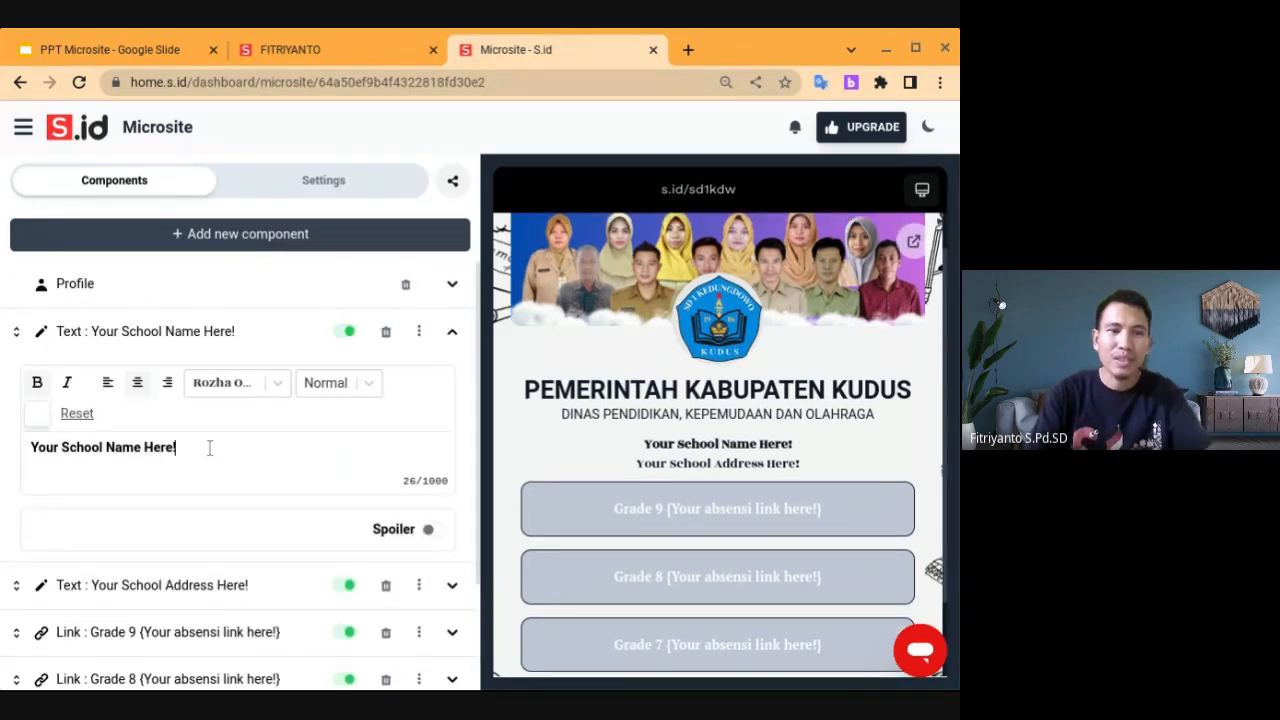
pyautogui.press('BackSpace')
pyautogui.press('BackSpace')
pyautogui.press('BackSpace')
pyautogui.press('BackSpace')
pyautogui.press('BackSpace')
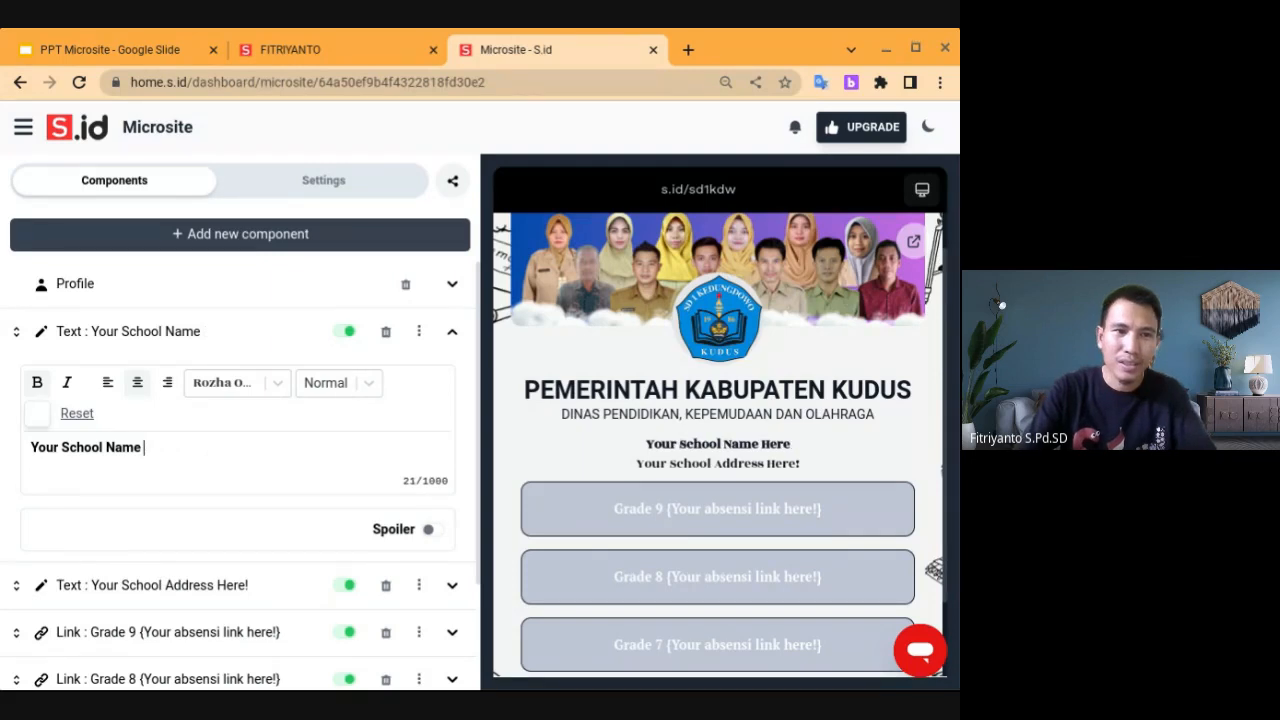
pyautogui.hotkey('ctrl', 'a')
pyautogui.press('BackSpace')
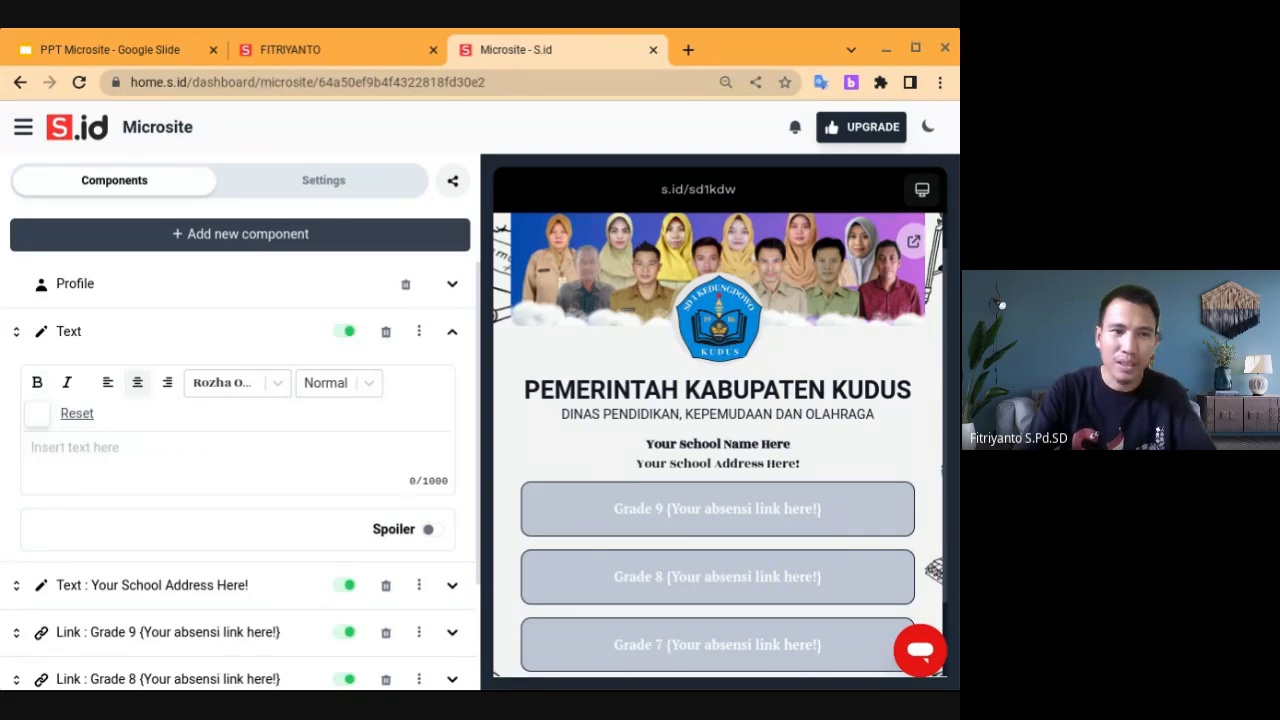
pyautogui.write('Jl')
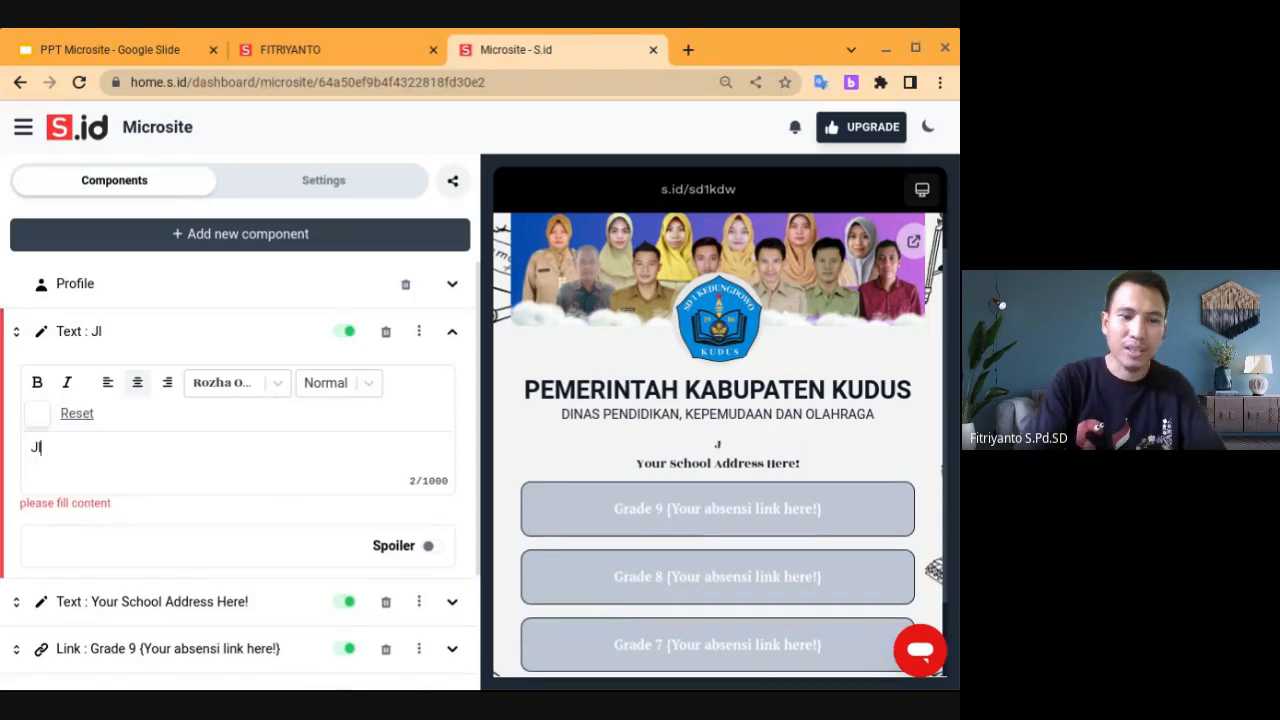
pyautogui.write('. Jetak')
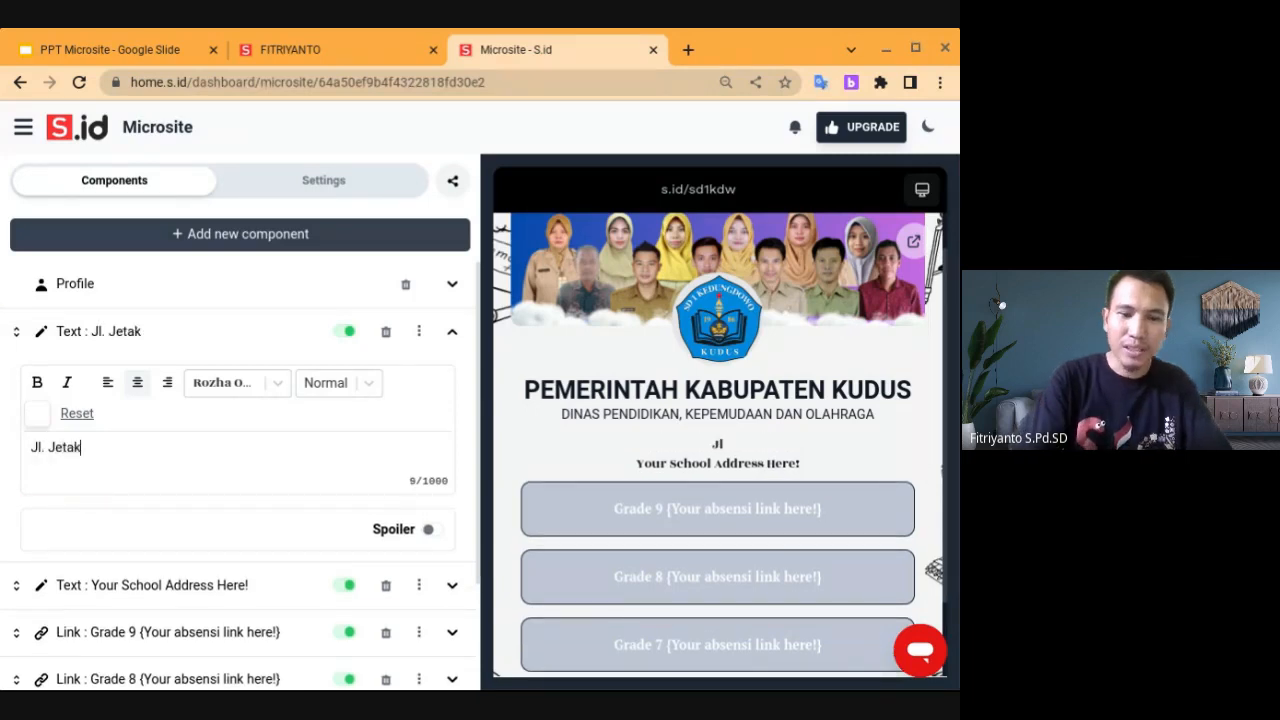
pyautogui.write('-Kedun')
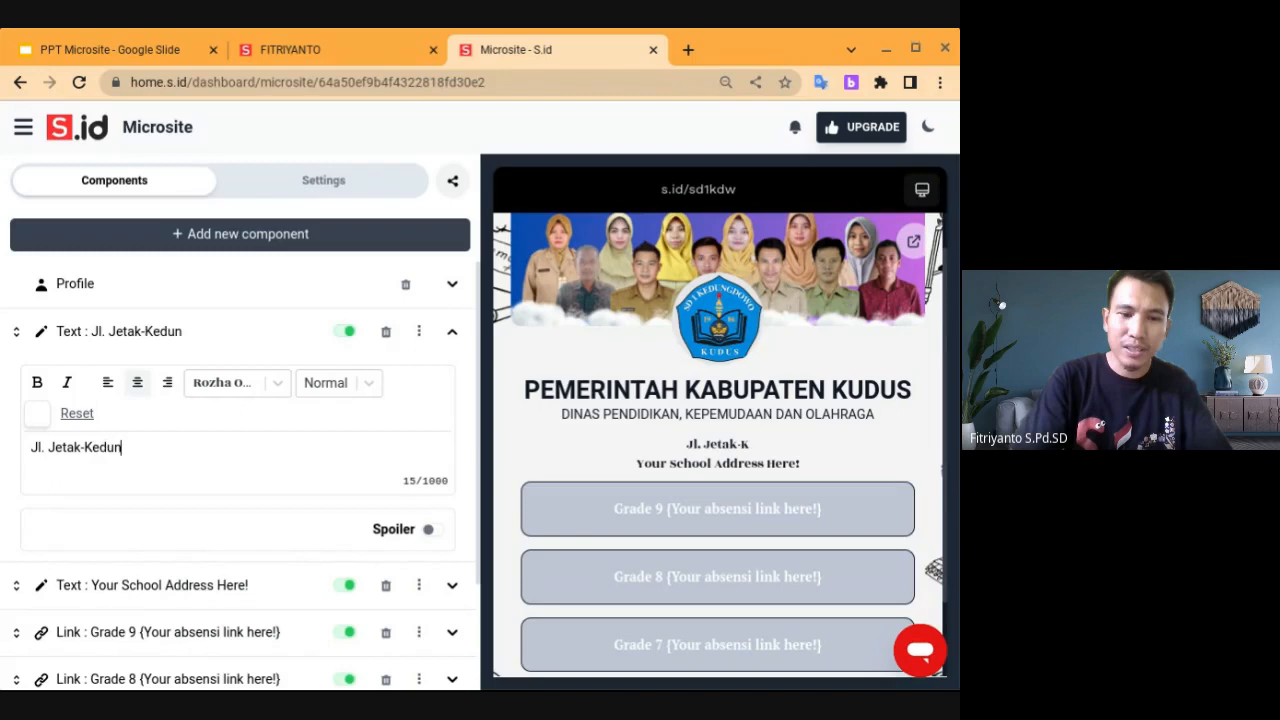
pyautogui.write('gdowo R')
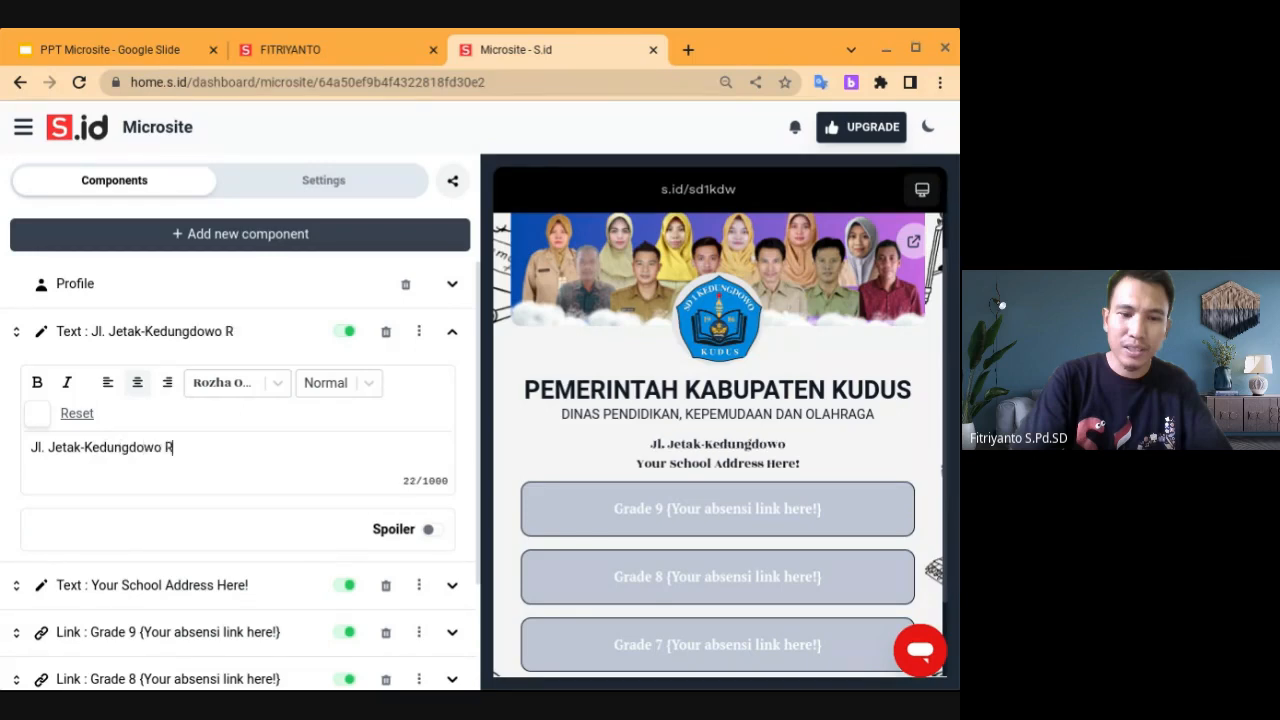
pyautogui.write('T 1 RW')
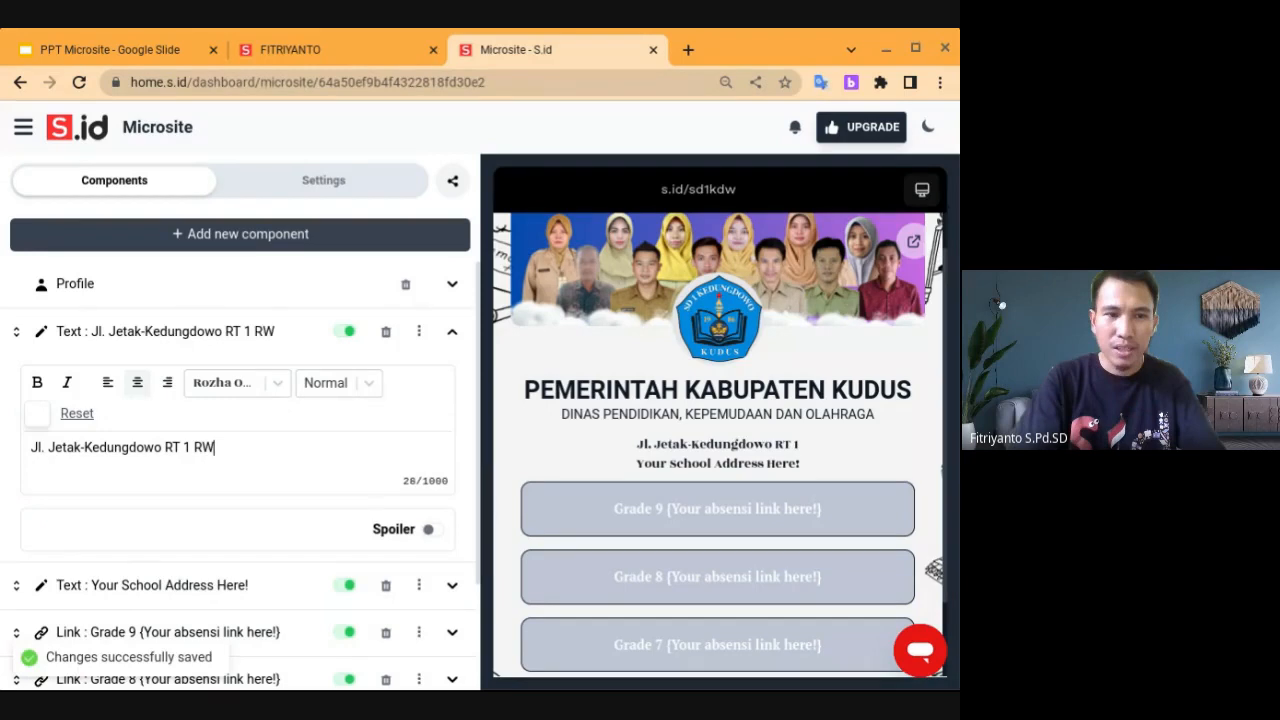
pyautogui.write(' 4 Kaliwu')
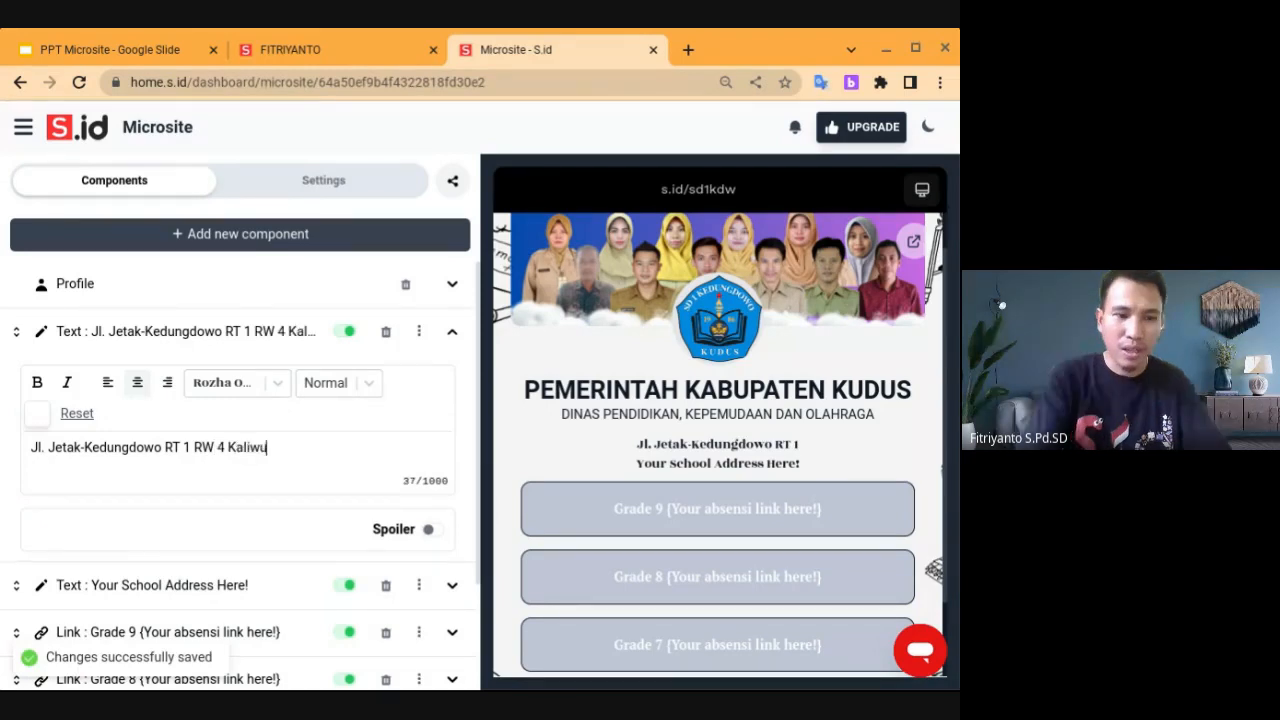
pyautogui.write('ngu Kudus')
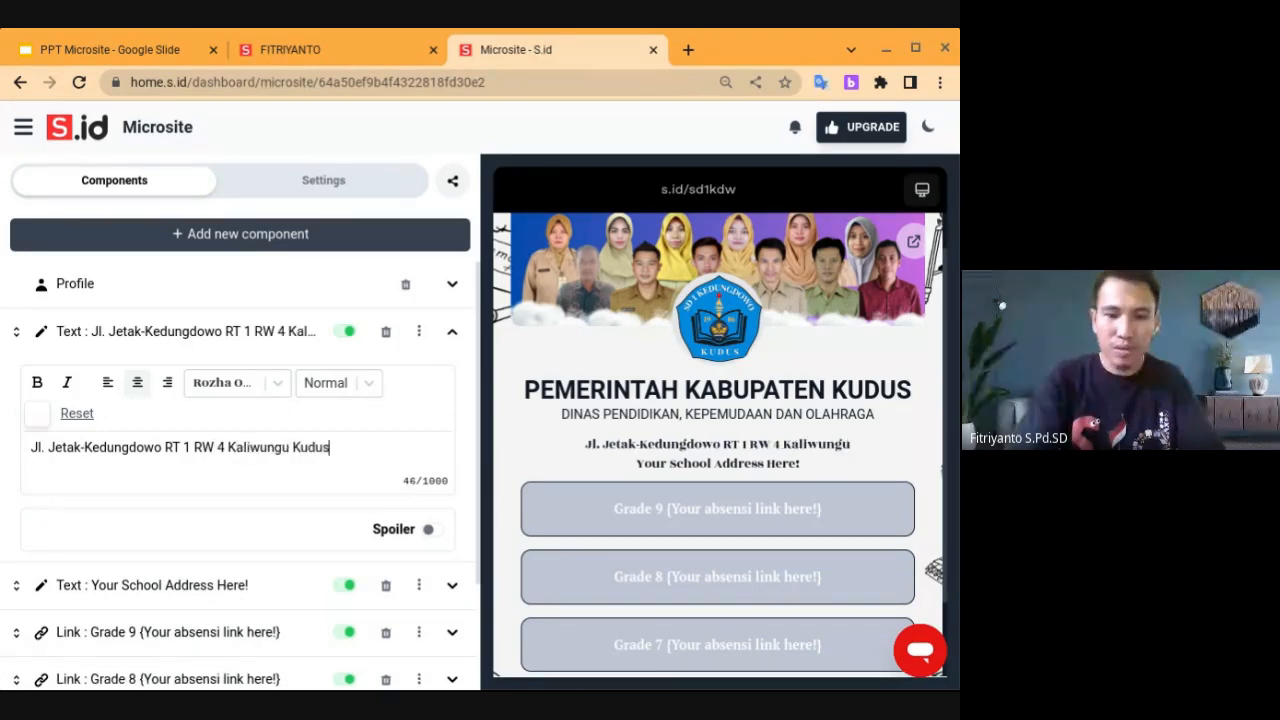
pyautogui.write(' 59')
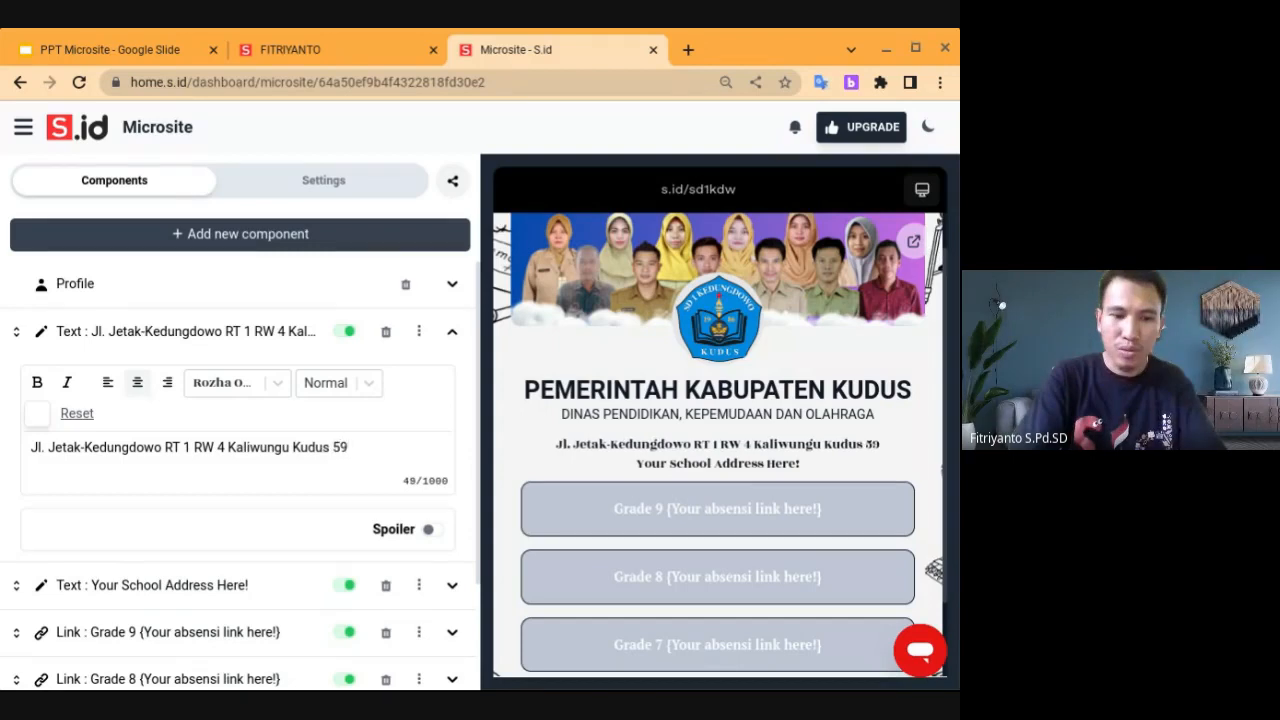
pyautogui.write('361')
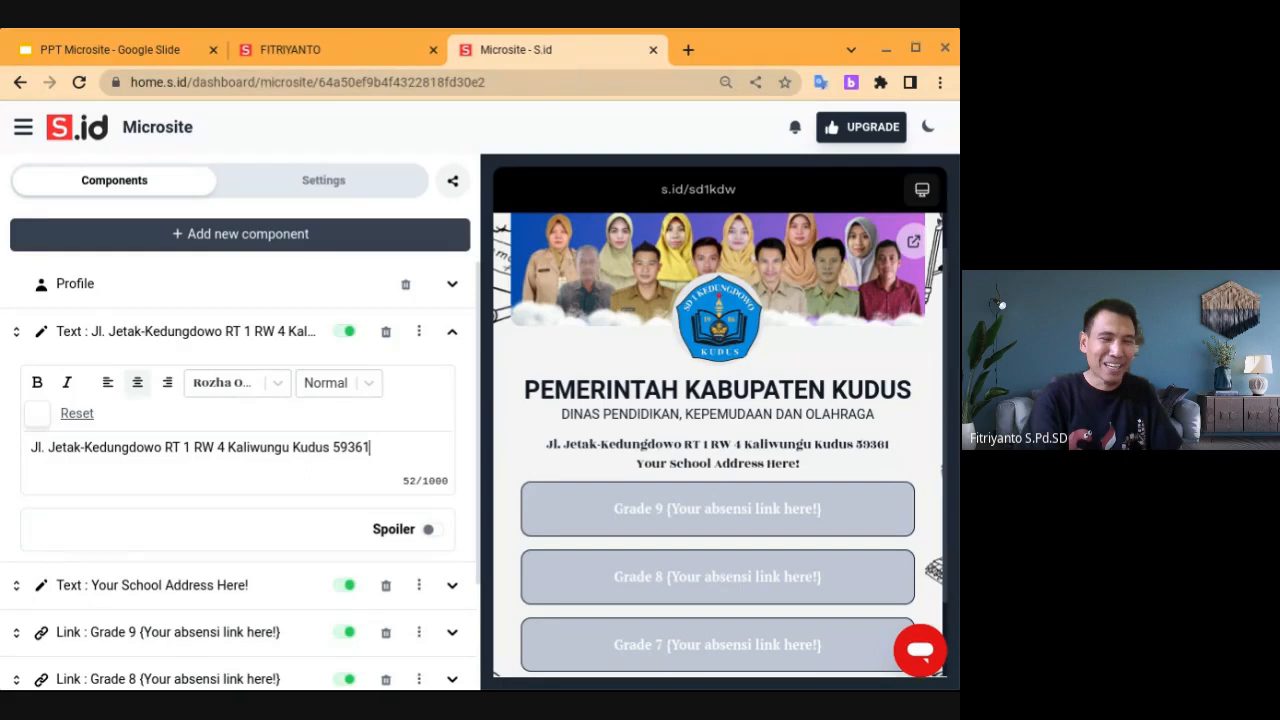
pyautogui.scroll(-1, 240, 460)
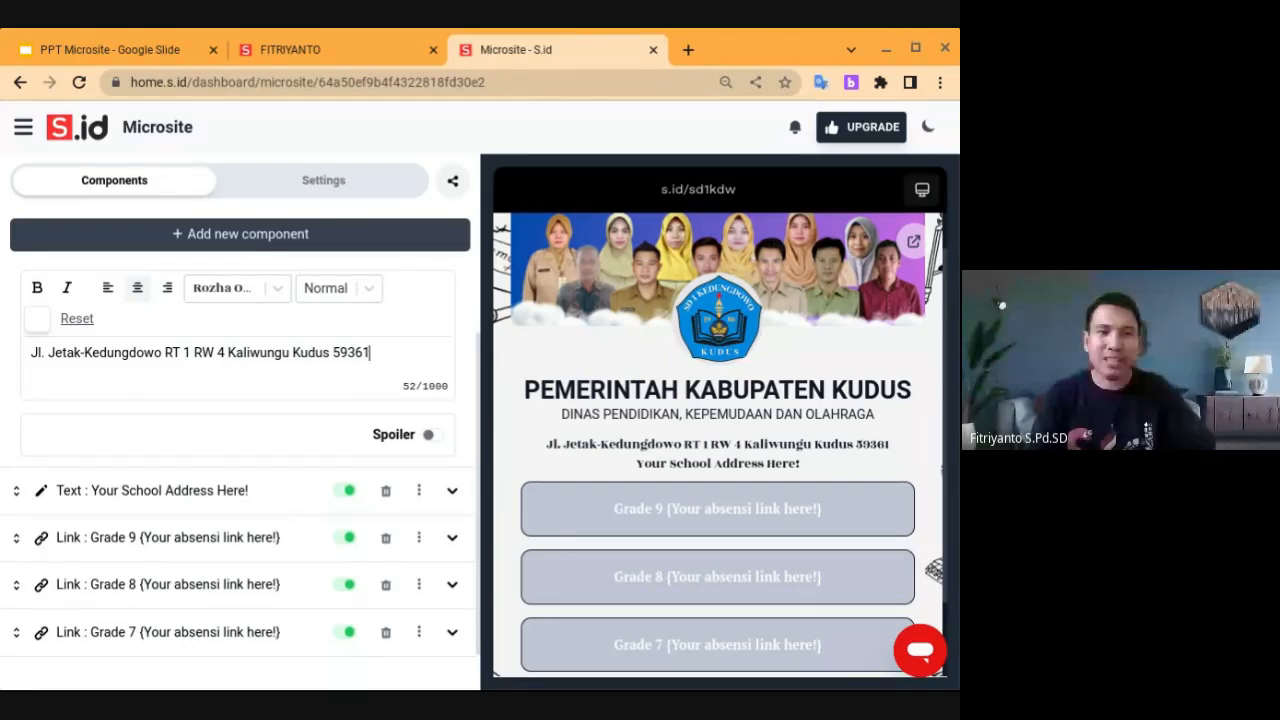
# Replace the 'Your School Address Here!' text with 'email:' followed by the school's e-mail address
pyautogui.click(451, 494)
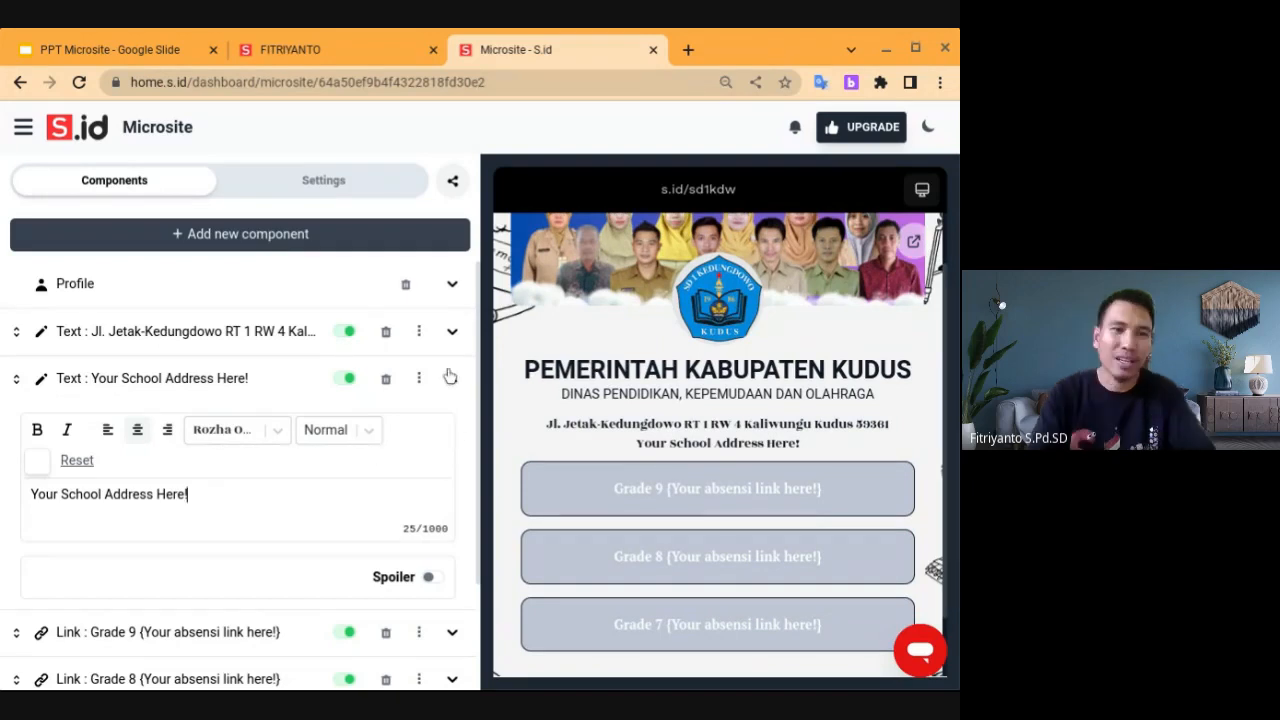
pyautogui.click(453, 381)
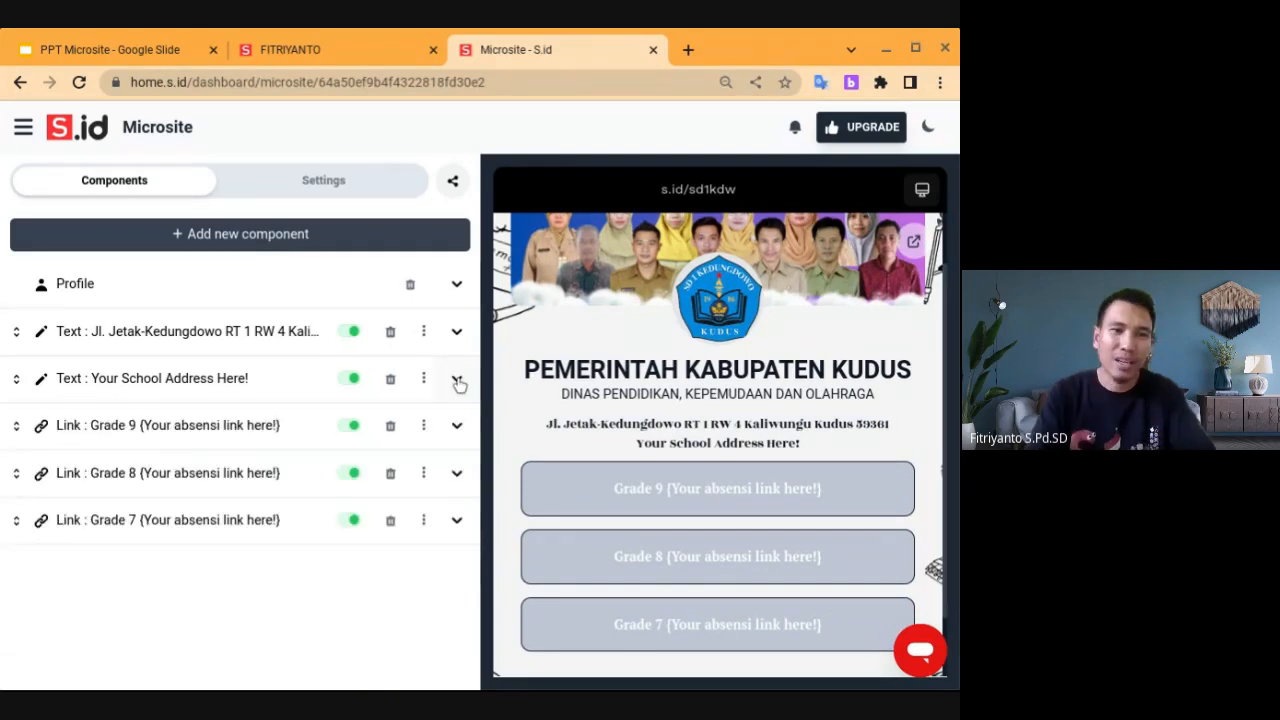
pyautogui.click(456, 381)
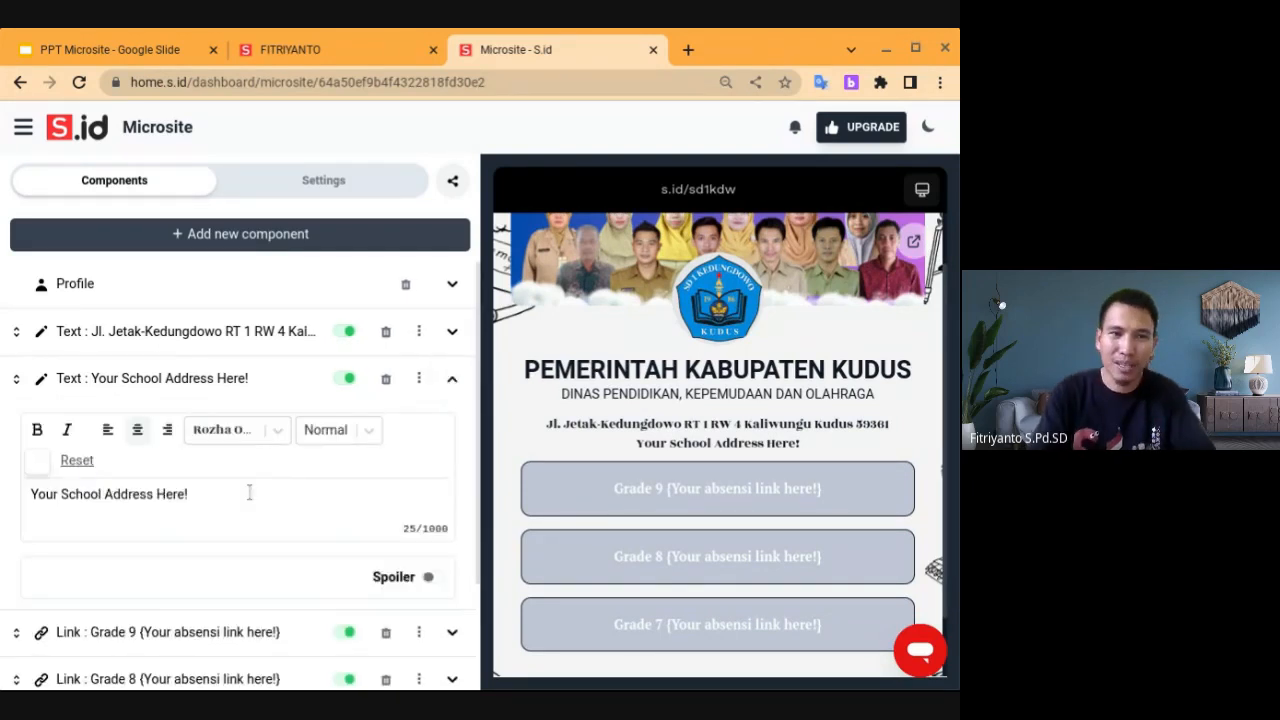
pyautogui.hotkey('ctrl', 'a')
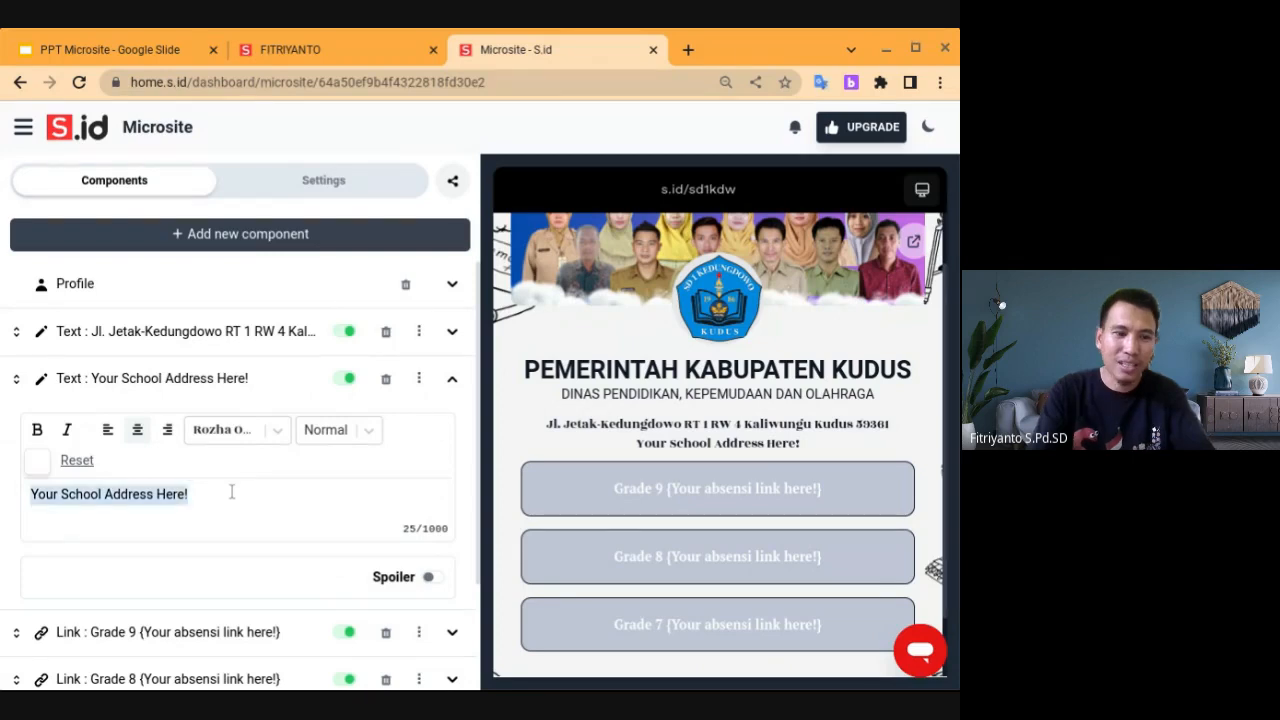
pyautogui.press('BackSpace')
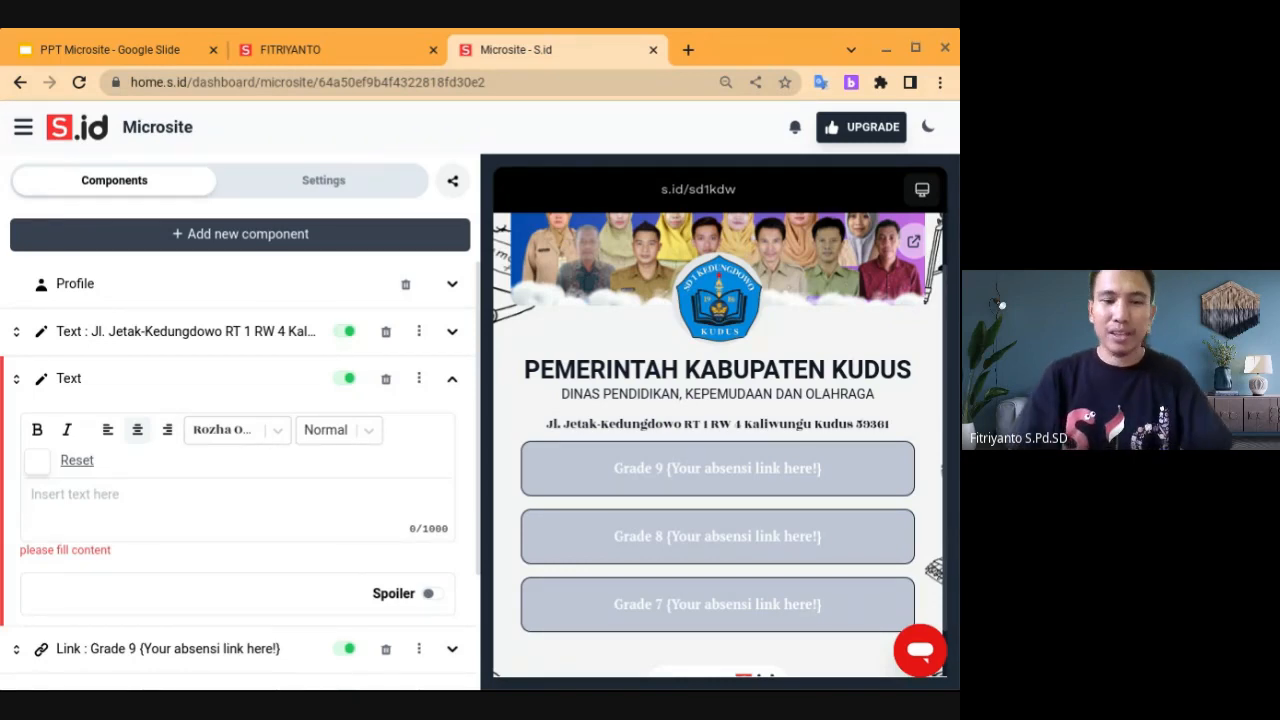
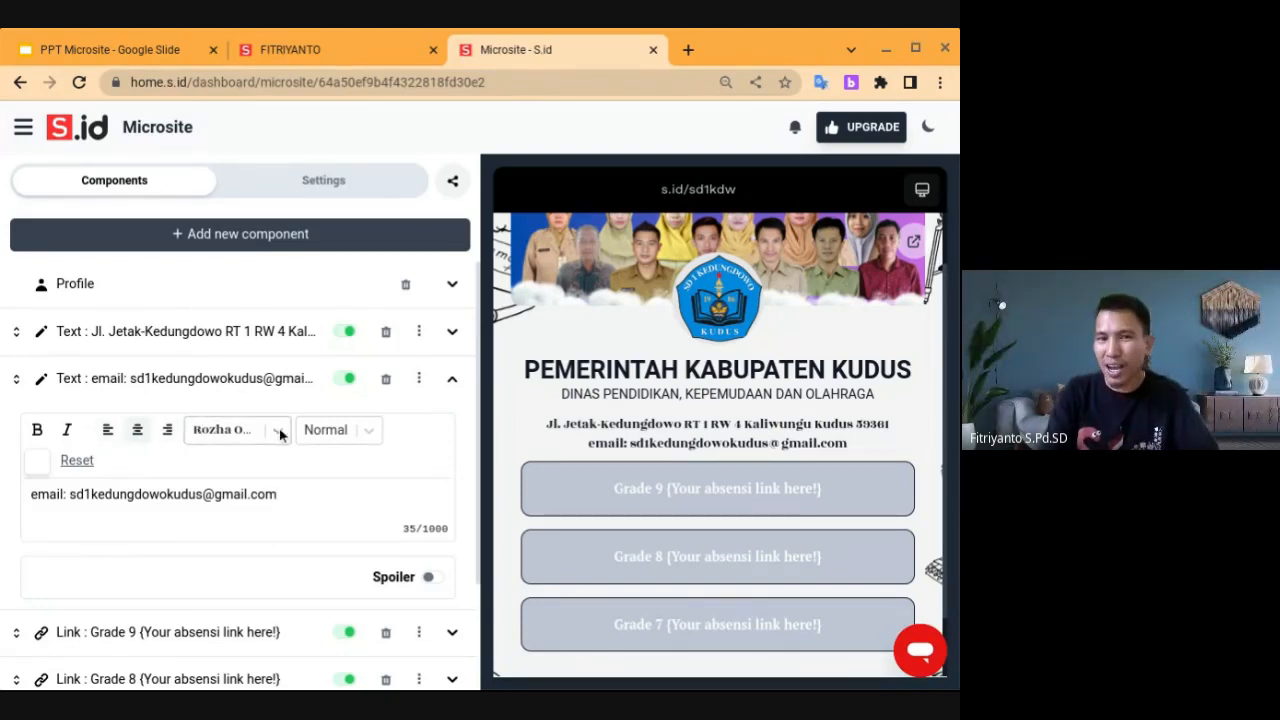
# Keep the email text in Rozha One at Normal size, and expand the Grade 9 link
pyautogui.click(244, 431)
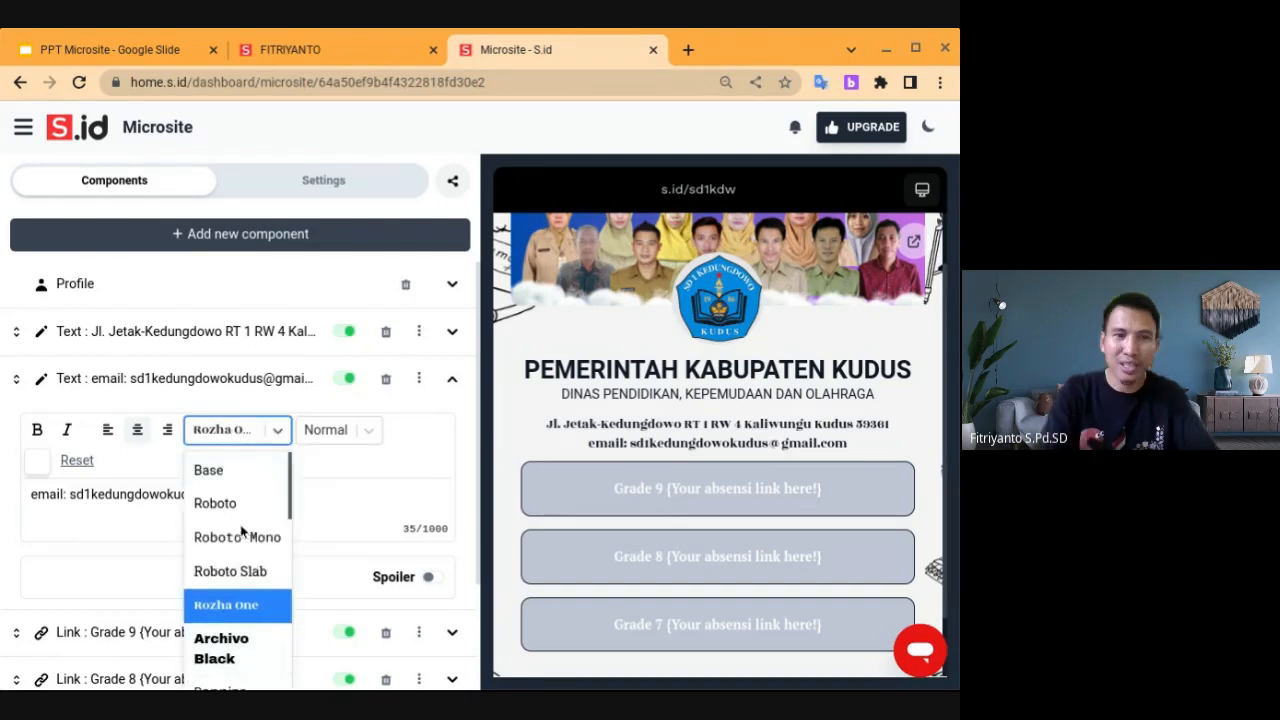
pyautogui.click(334, 467)
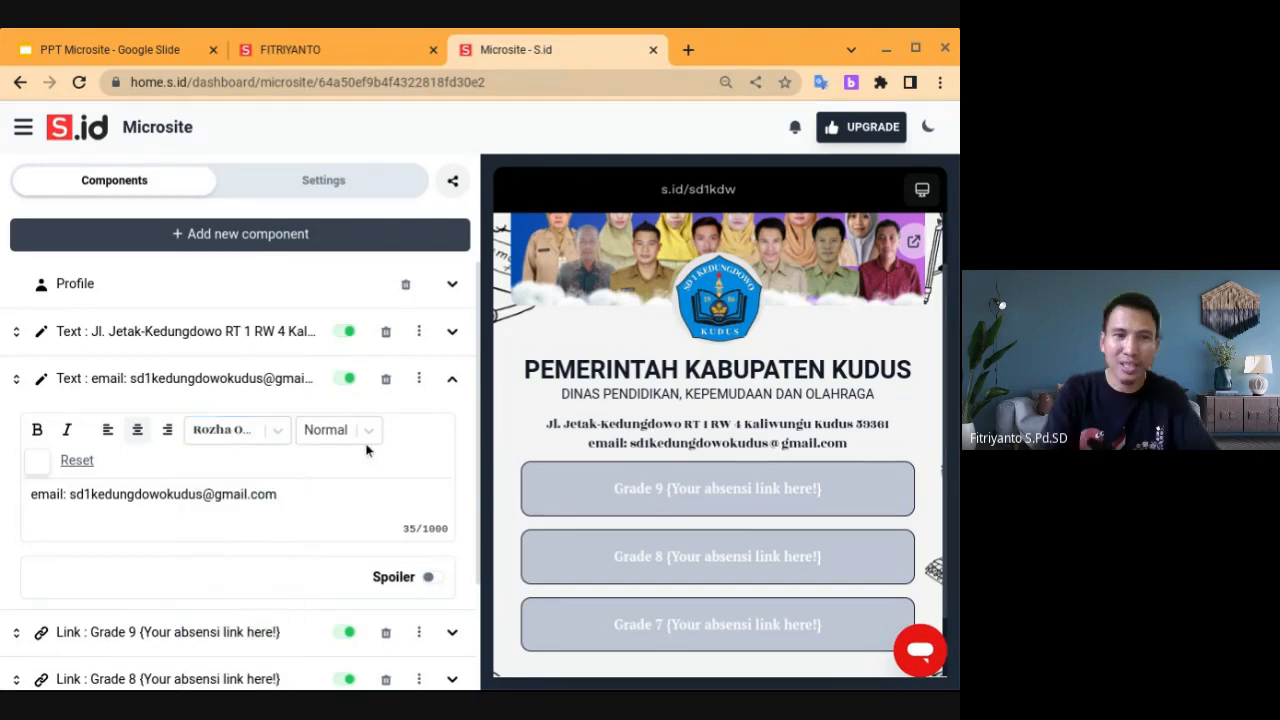
pyautogui.click(369, 431)
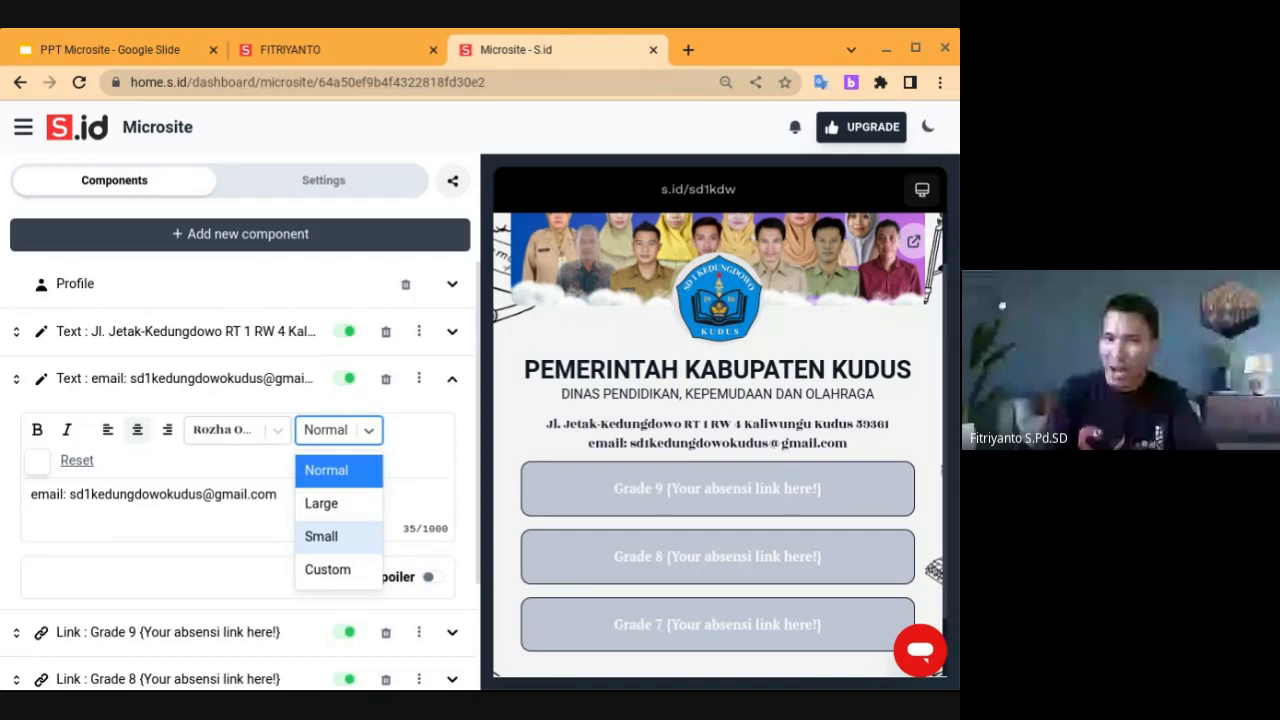
pyautogui.click(474, 510)
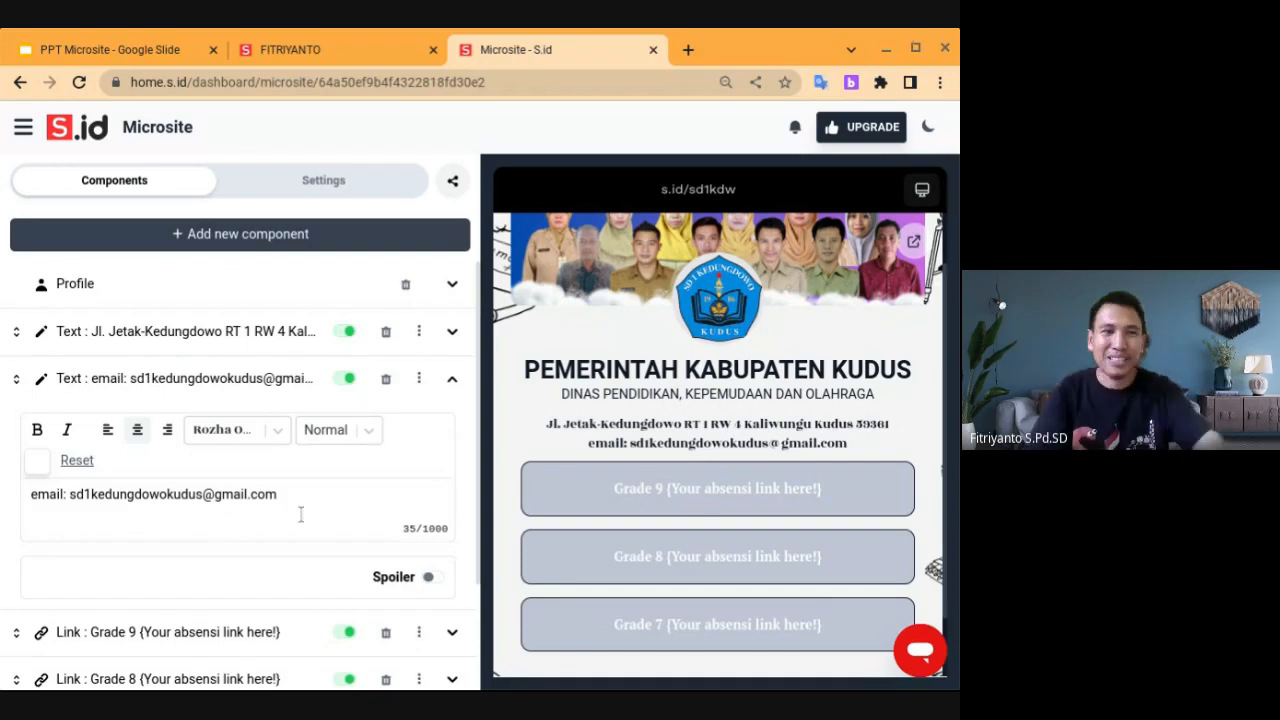
pyautogui.click(452, 632)
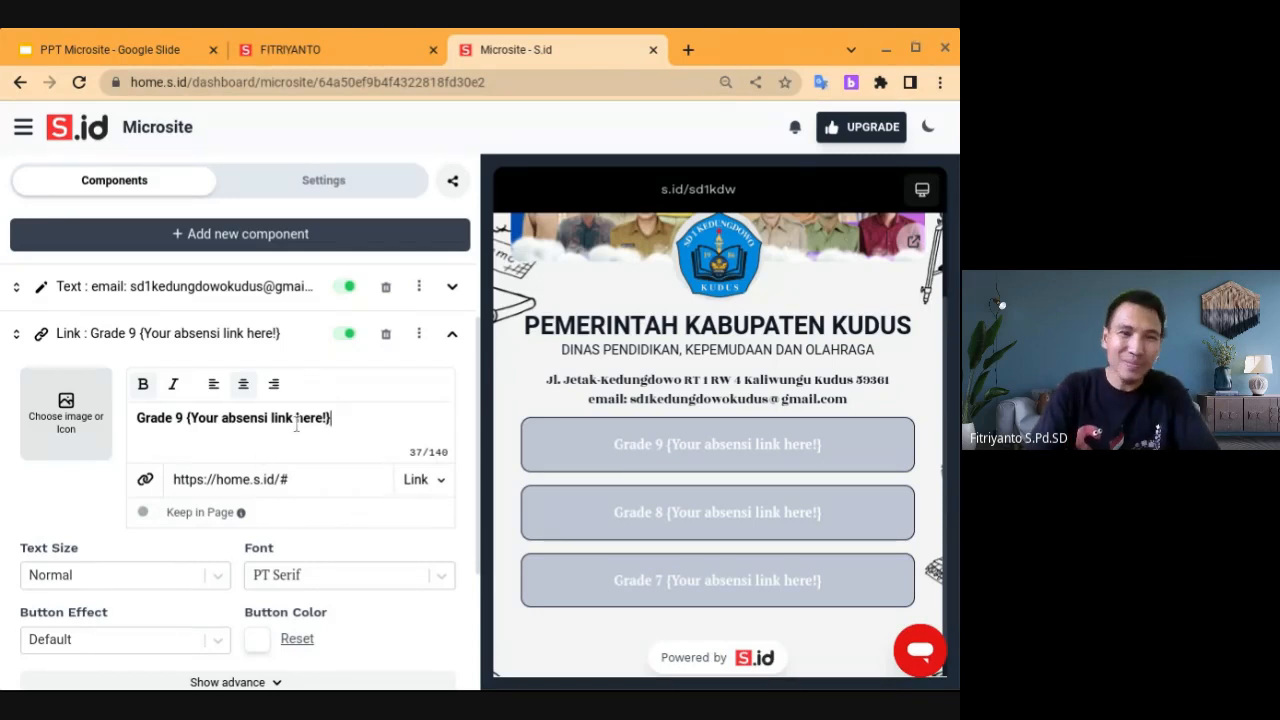
# Rename the Grade 9 link label to 'Website Sekolah' and bring up its icon chooser
pyautogui.tripleClick(363, 425)
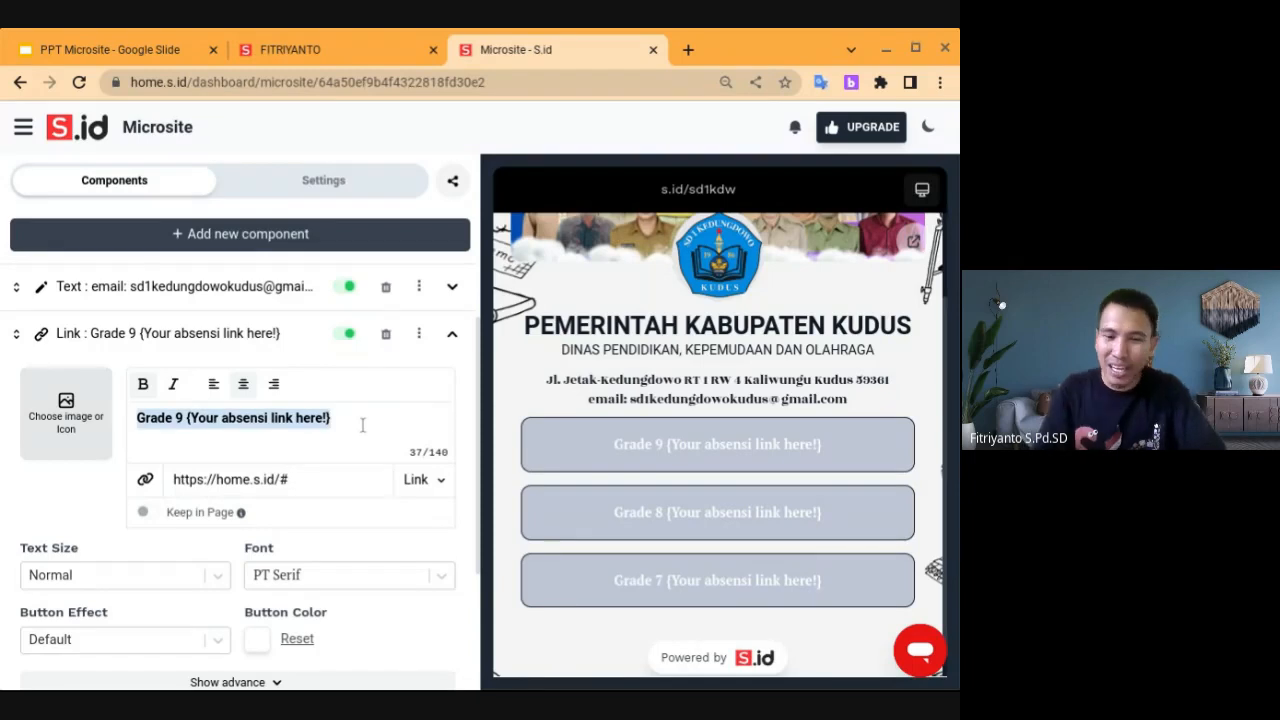
pyautogui.press('BackSpace')
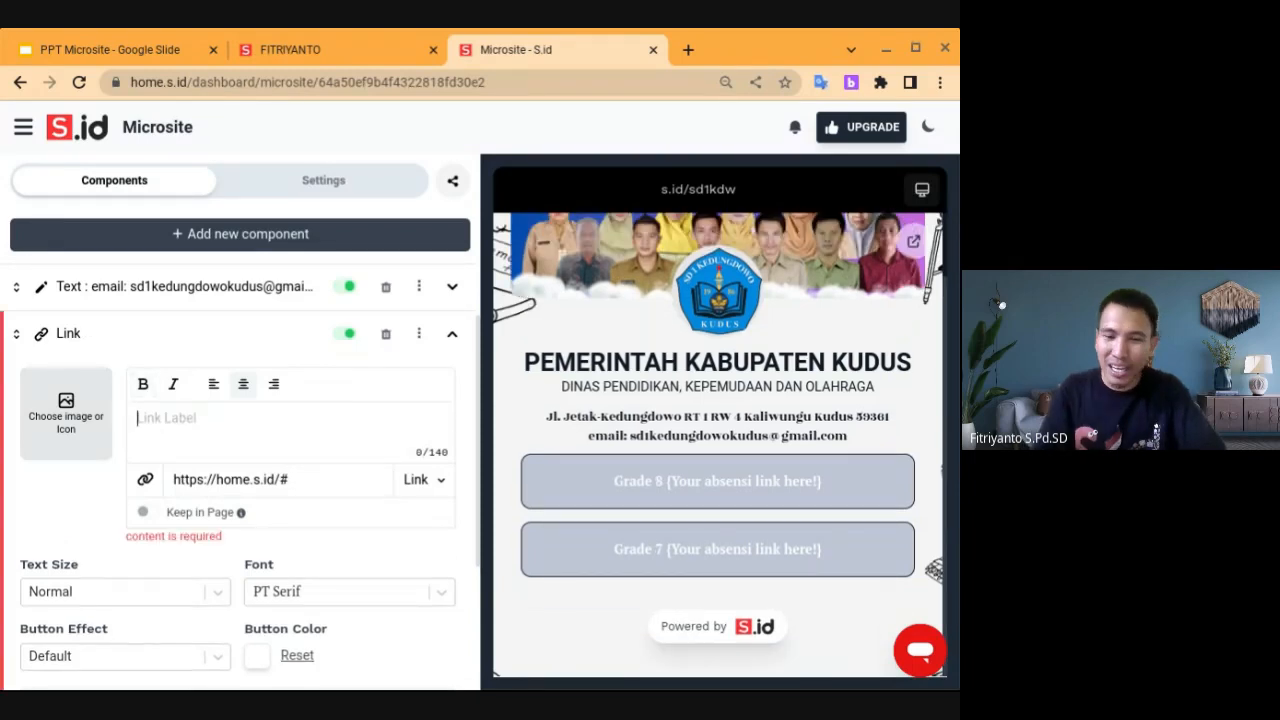
pyautogui.write('Websir')
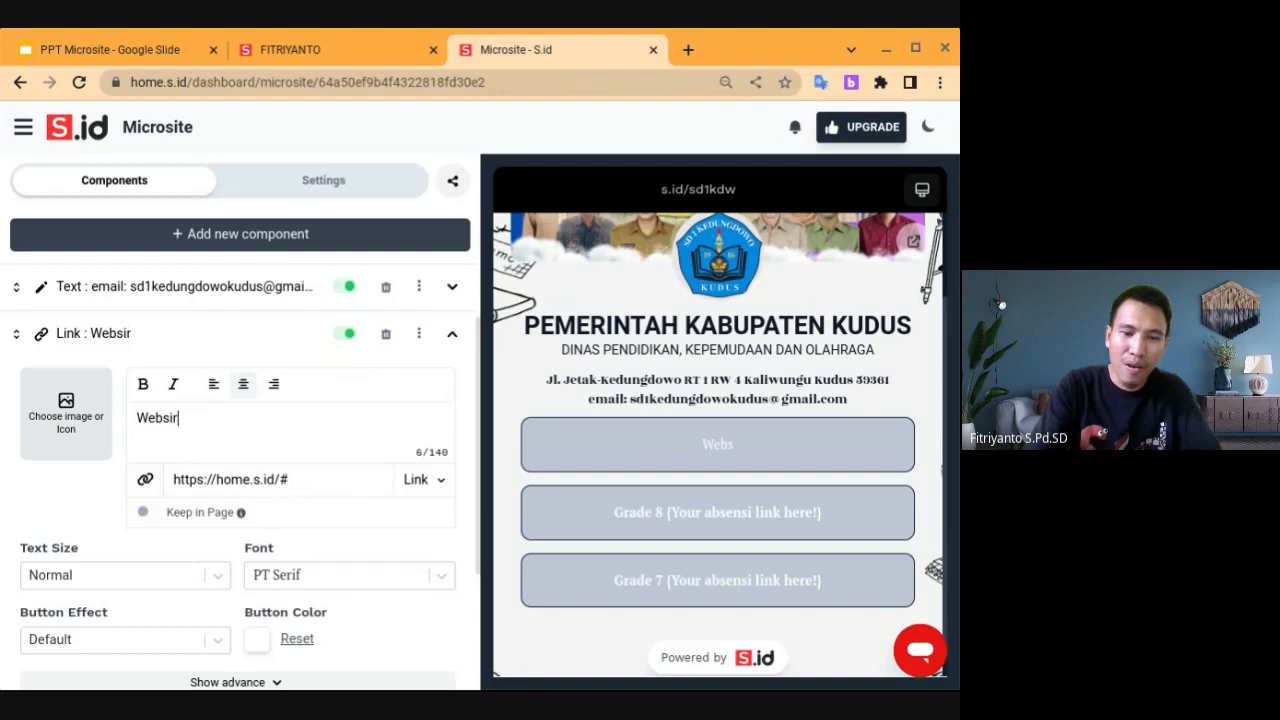
pyautogui.press('BackSpace')
pyautogui.write('te ')
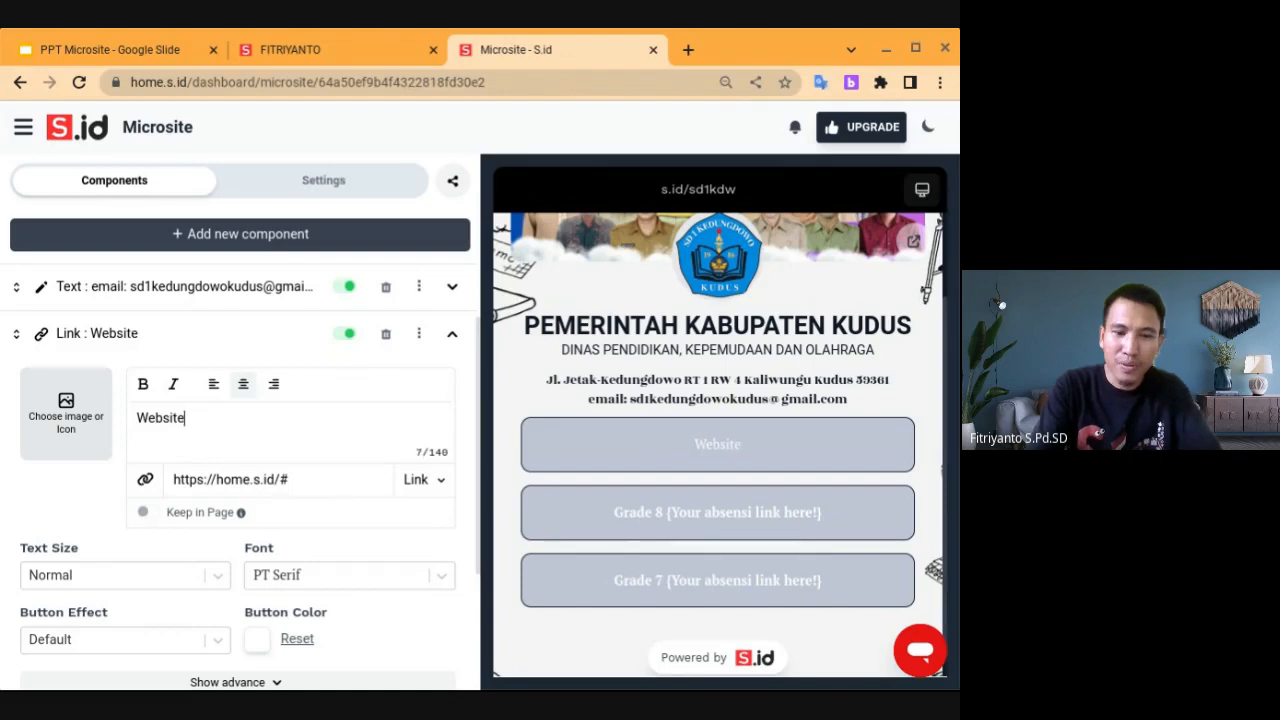
pyautogui.write('Sekolah')
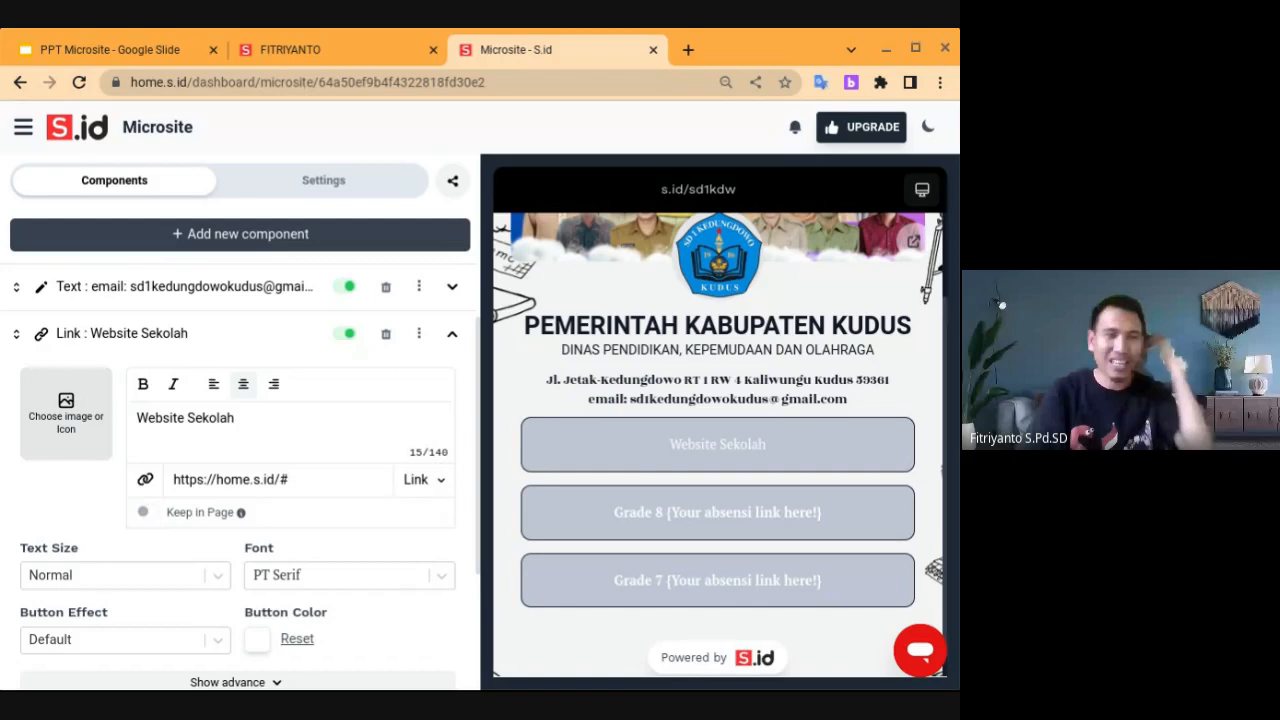
pyautogui.click(66, 412)
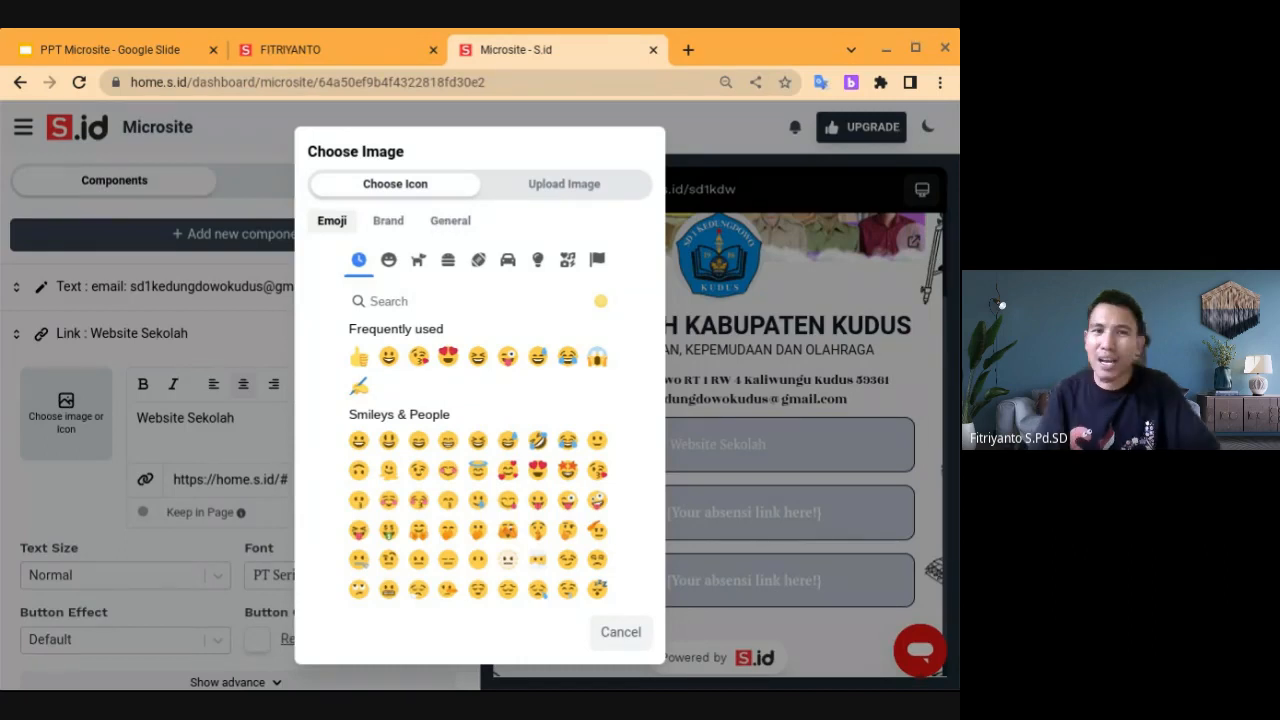
# Switch to the General icon set and try searching the icons for 'web'
pyautogui.click(451, 224)
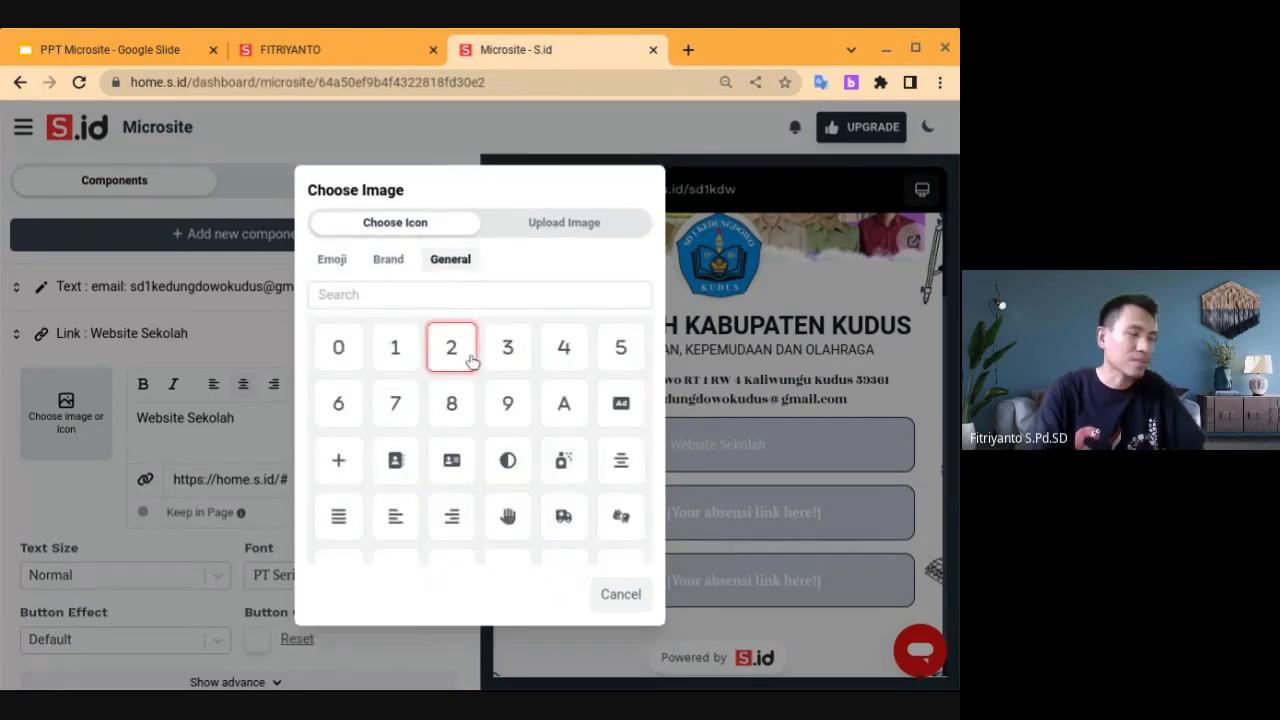
pyautogui.click(412, 293)
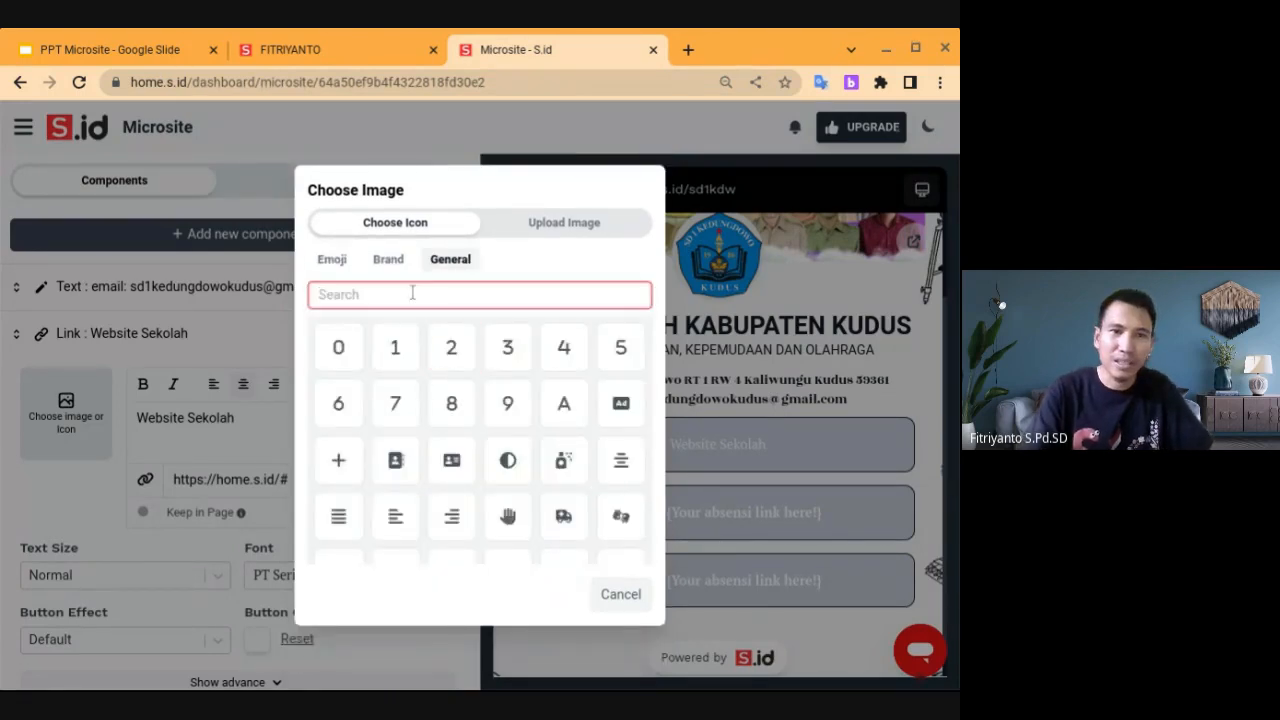
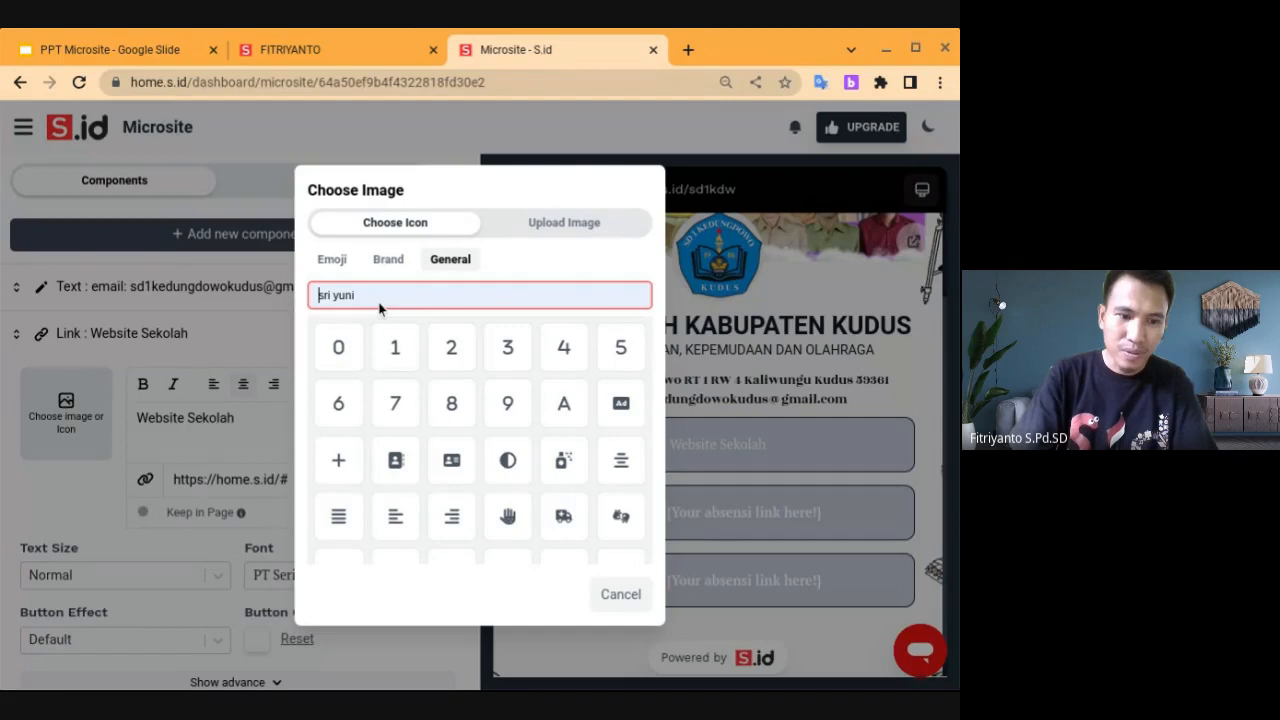
pyautogui.write('bu')
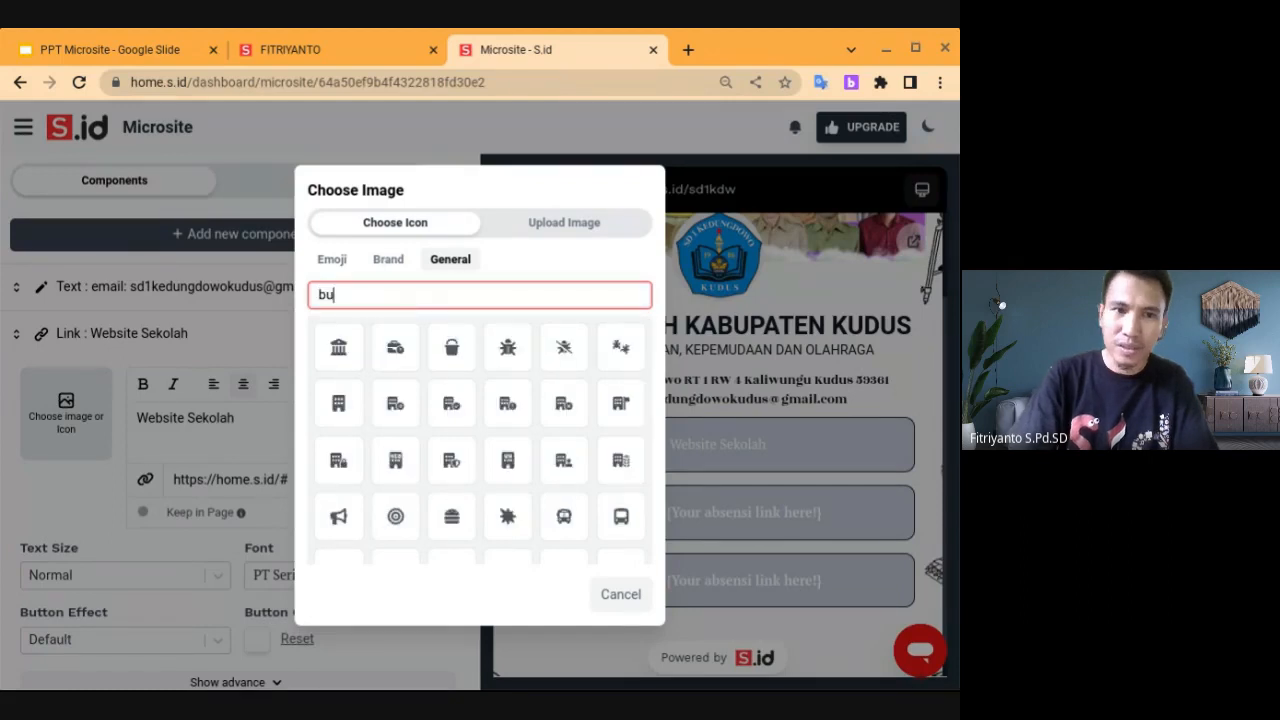
pyautogui.press('BackSpace')
pyautogui.write('web')
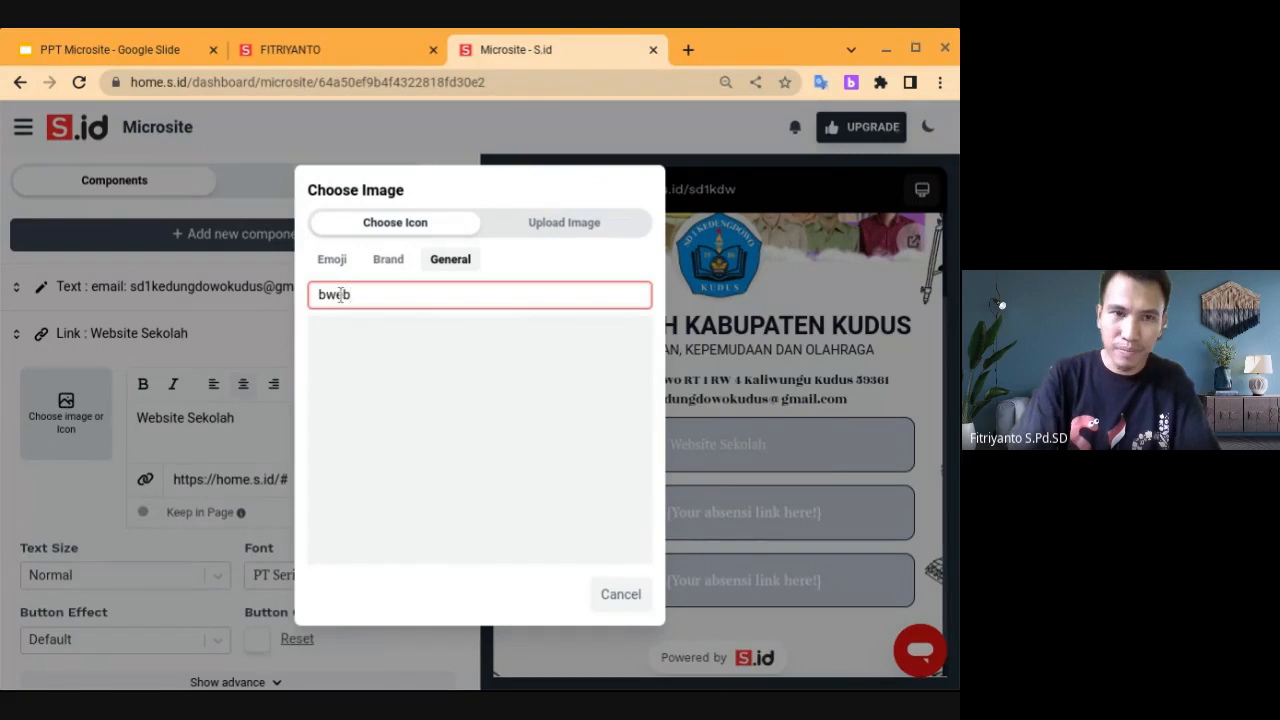
pyautogui.click(327, 295)
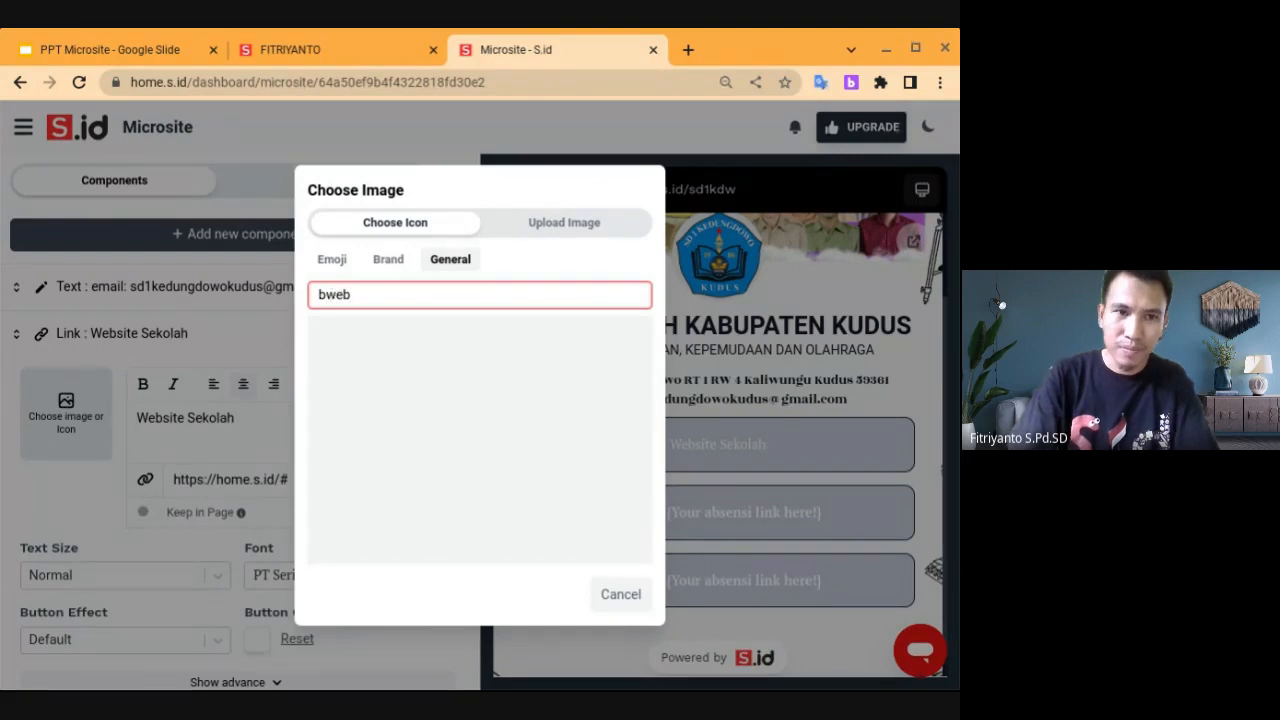
pyautogui.press('BackSpace')
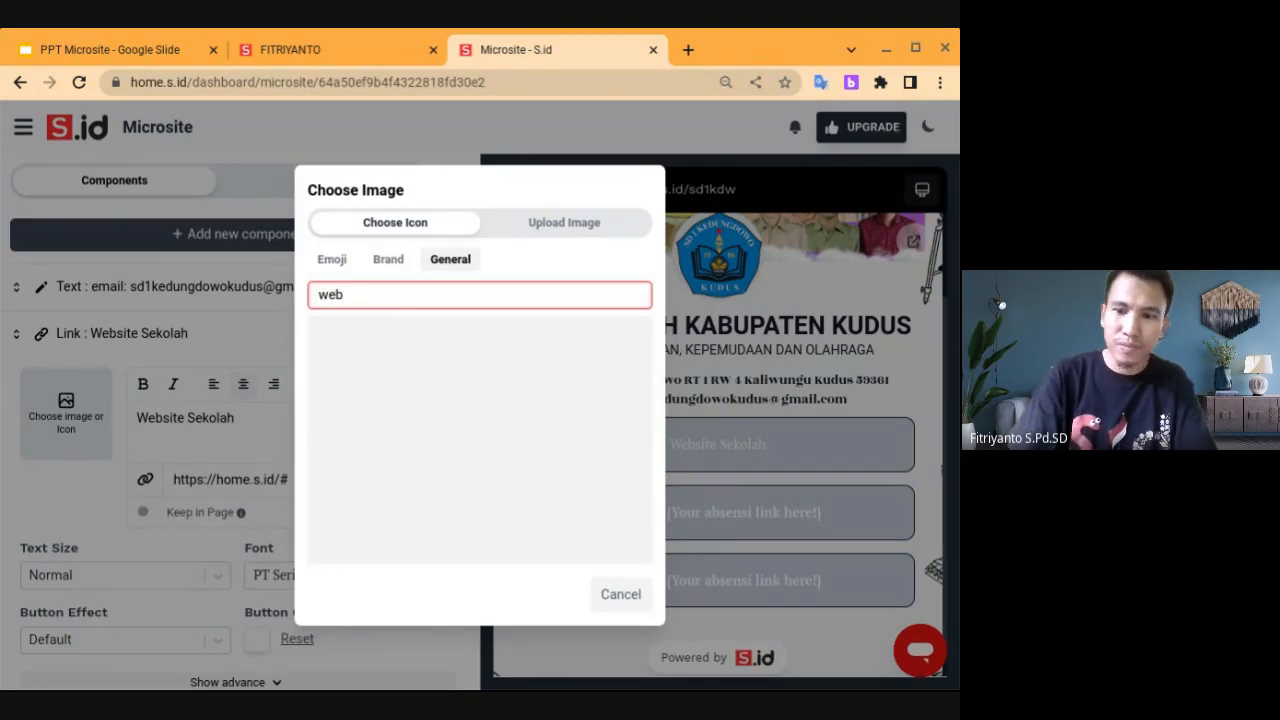
pyautogui.click(370, 295)
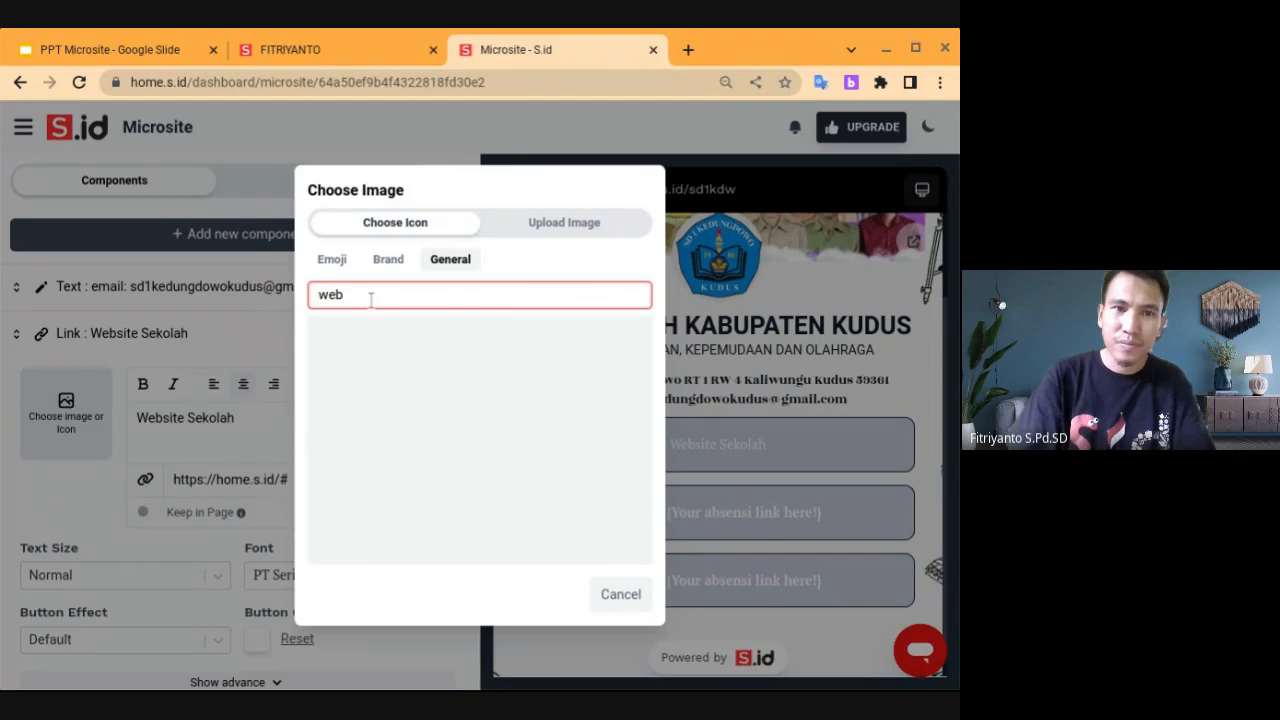
pyautogui.press('BackSpace')
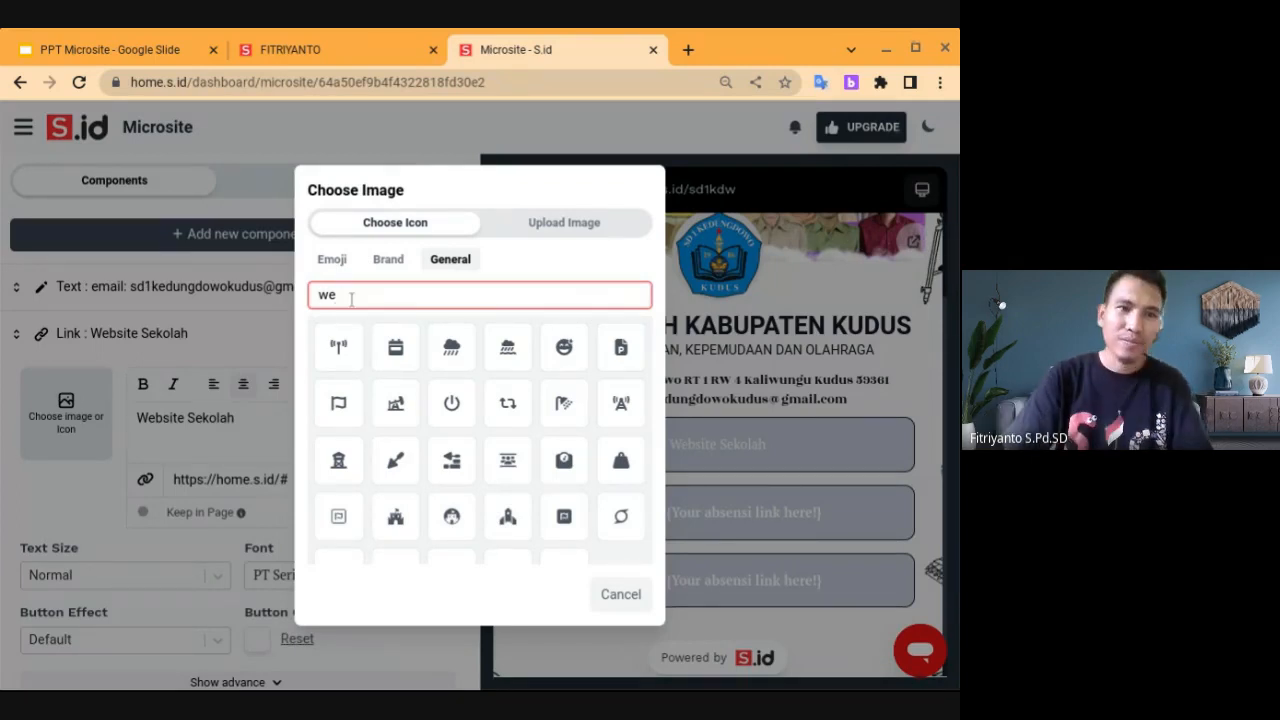
pyautogui.press('BackSpace')
pyautogui.press('BackSpace')
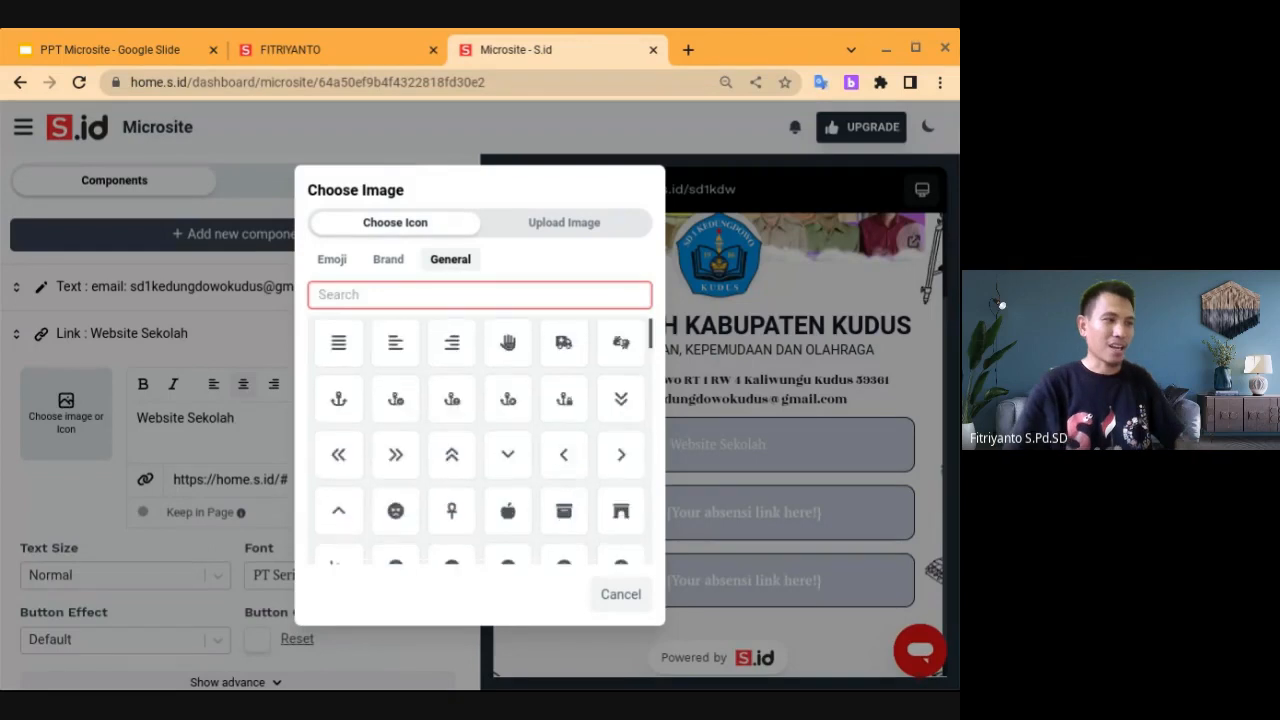
# Browse the General icons and select the globe icon as the link's image
pyautogui.scroll(-1, 396, 342)
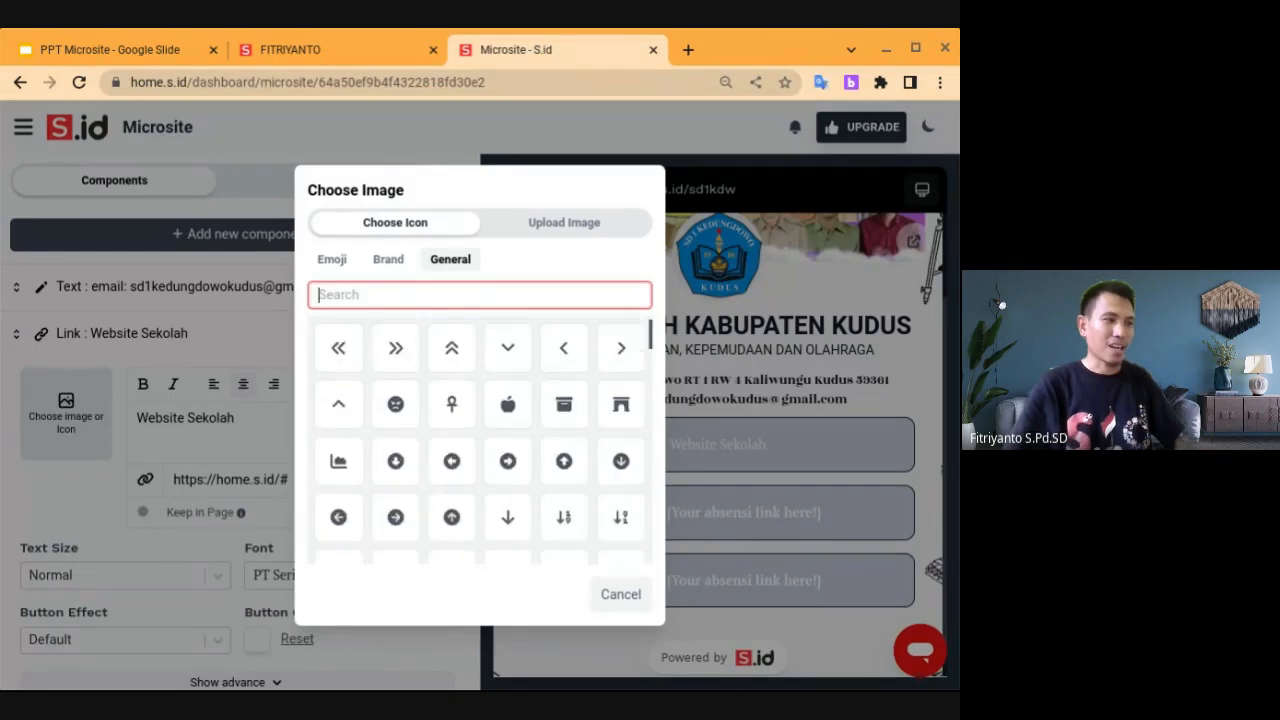
pyautogui.scroll(-1, 480, 440)
pyautogui.scroll(-5, 480, 442)
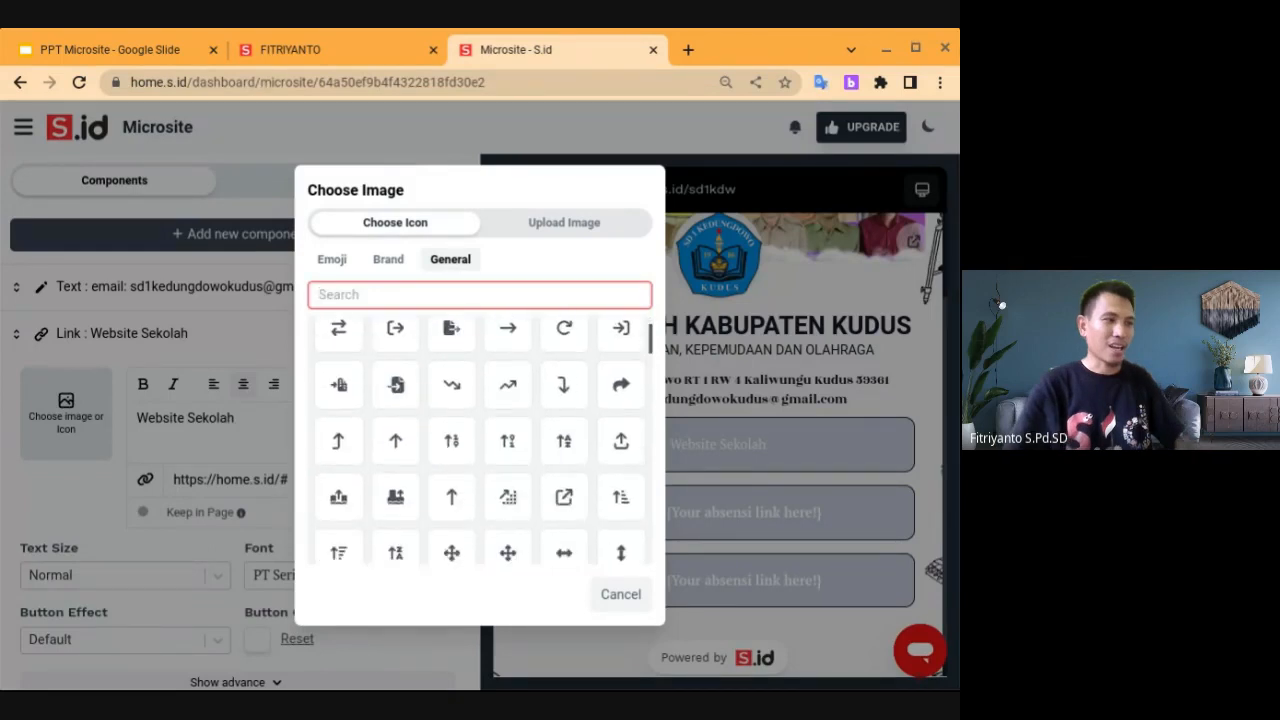
pyautogui.scroll(-2, 480, 442)
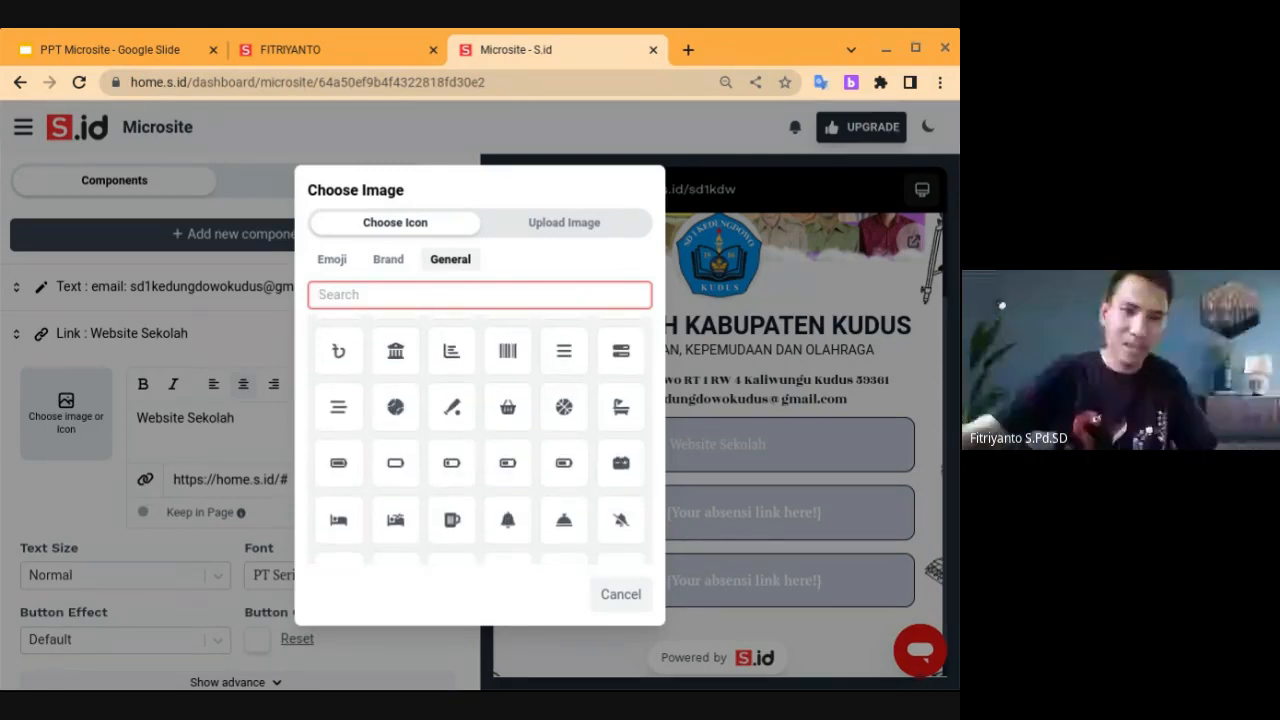
pyautogui.scroll(-2, 480, 440)
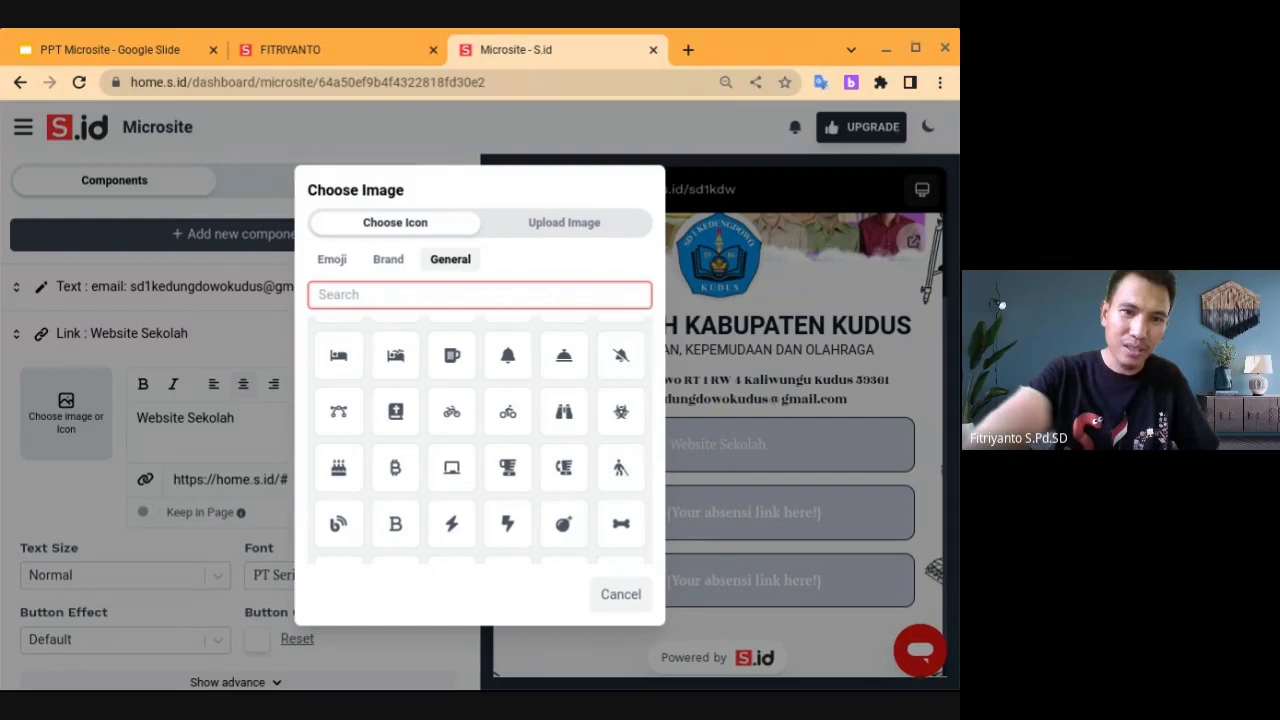
pyautogui.scroll(-1, 480, 440)
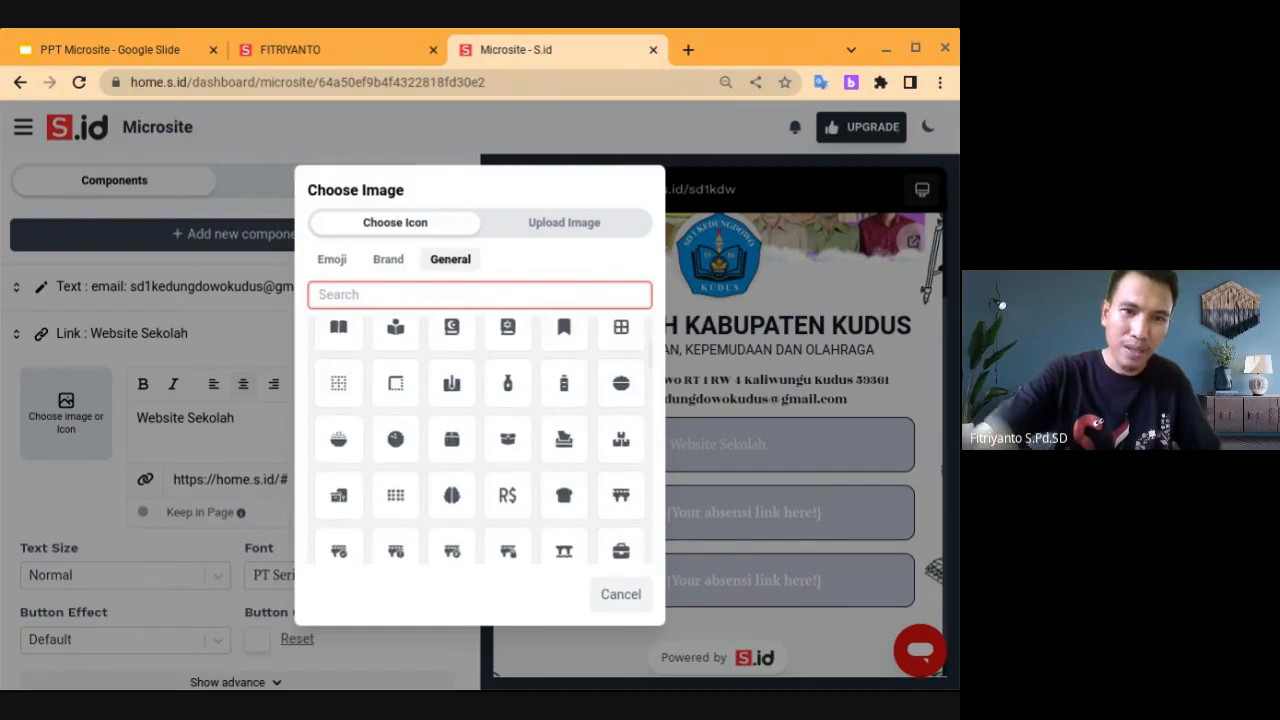
pyautogui.scroll(1, 480, 440)
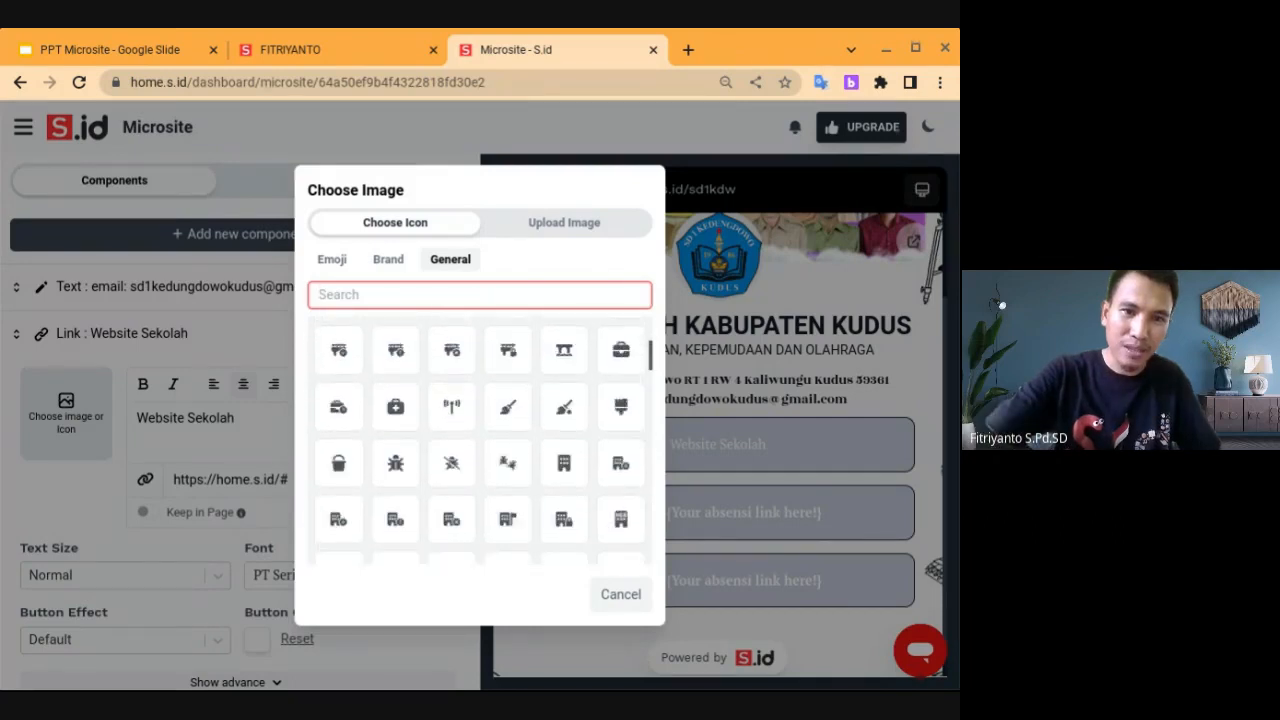
pyautogui.scroll(-1, 480, 440)
pyautogui.scroll(-3, 480, 440)
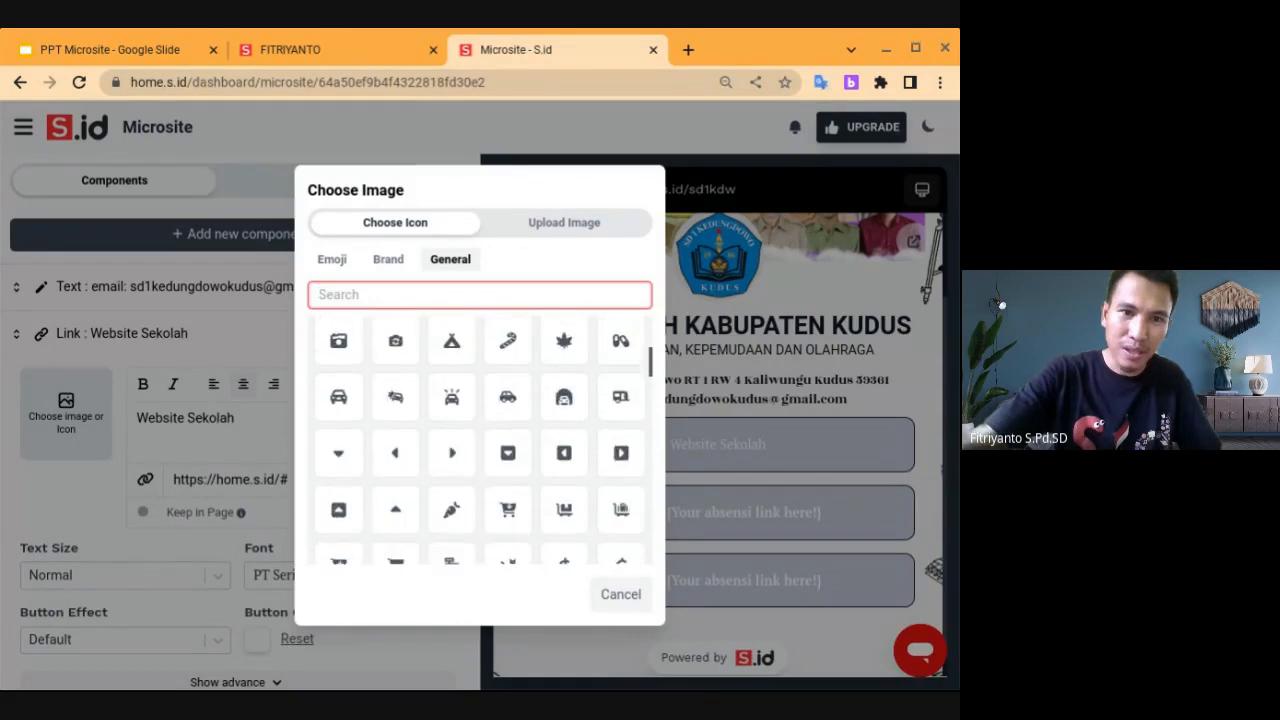
pyautogui.scroll(-2, 480, 440)
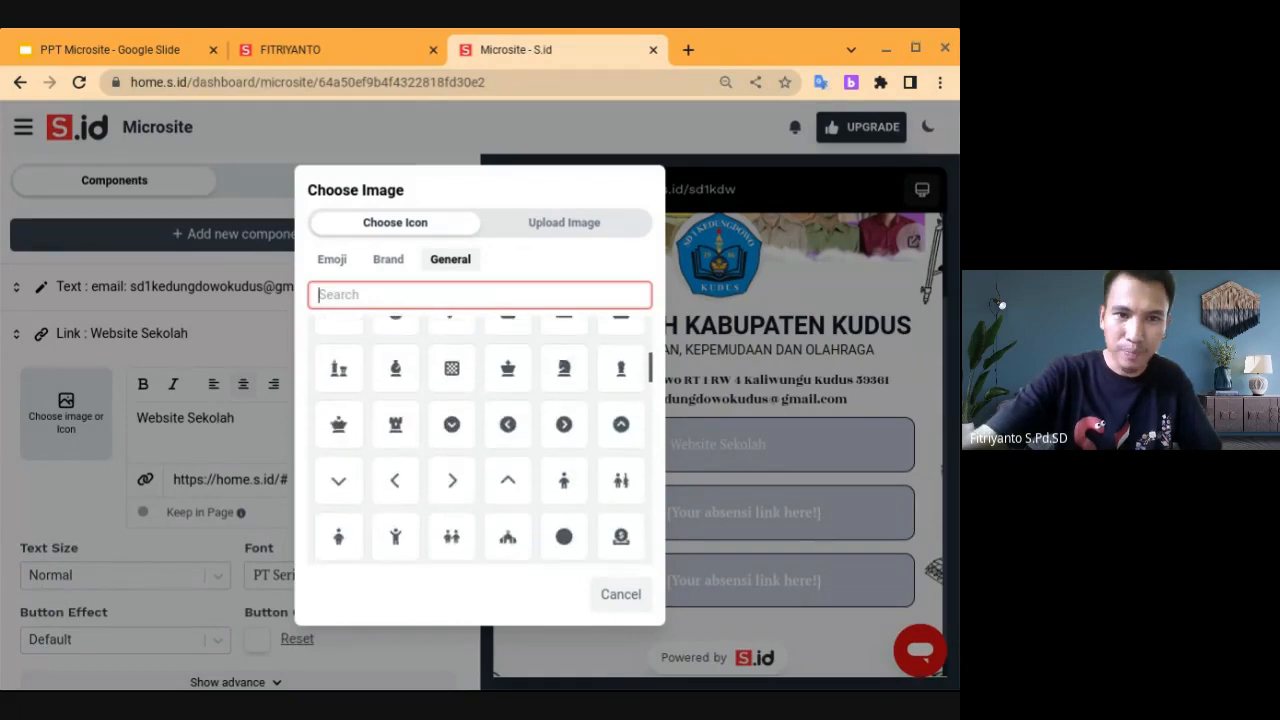
pyautogui.scroll(-4, 480, 440)
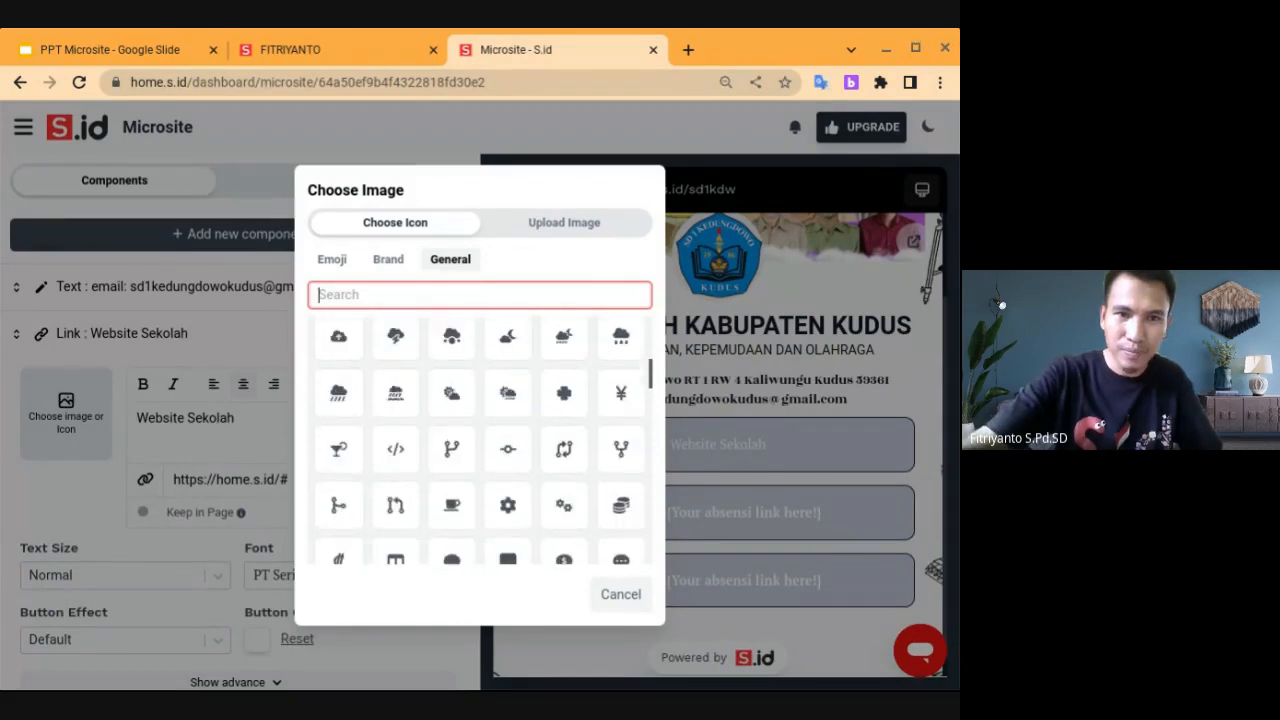
pyautogui.scroll(-2, 480, 440)
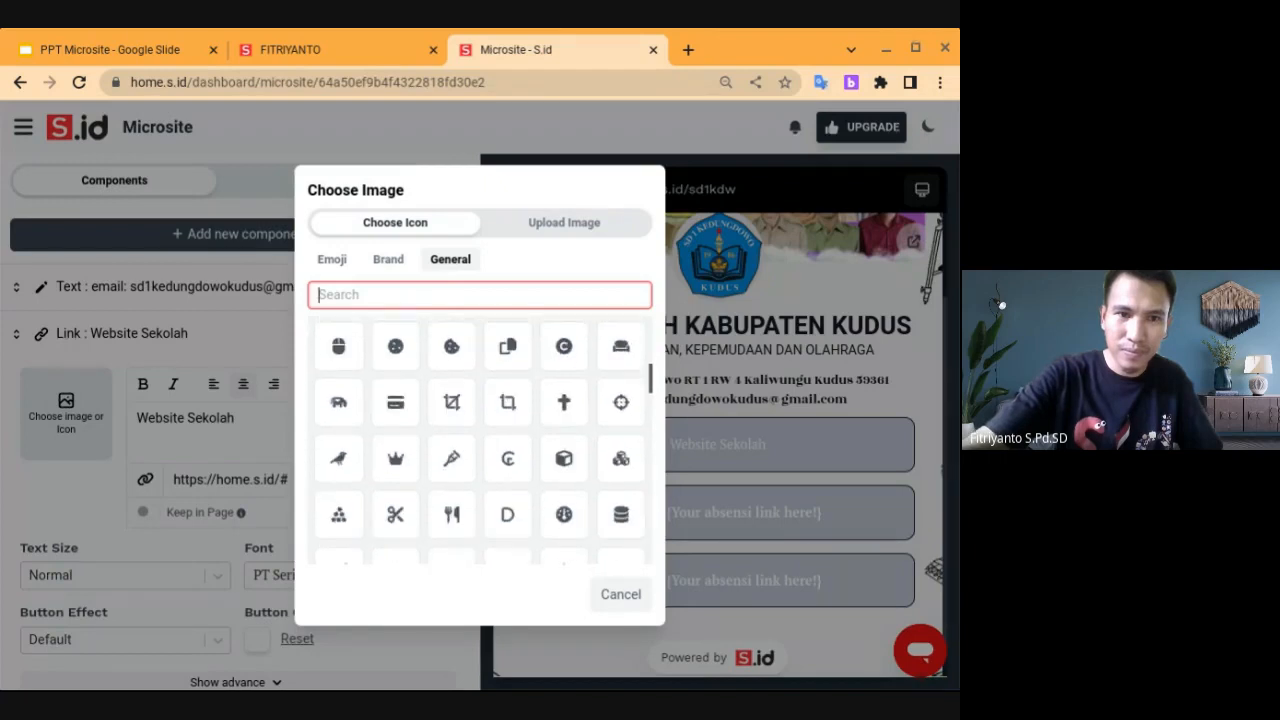
pyautogui.scroll(-3, 480, 440)
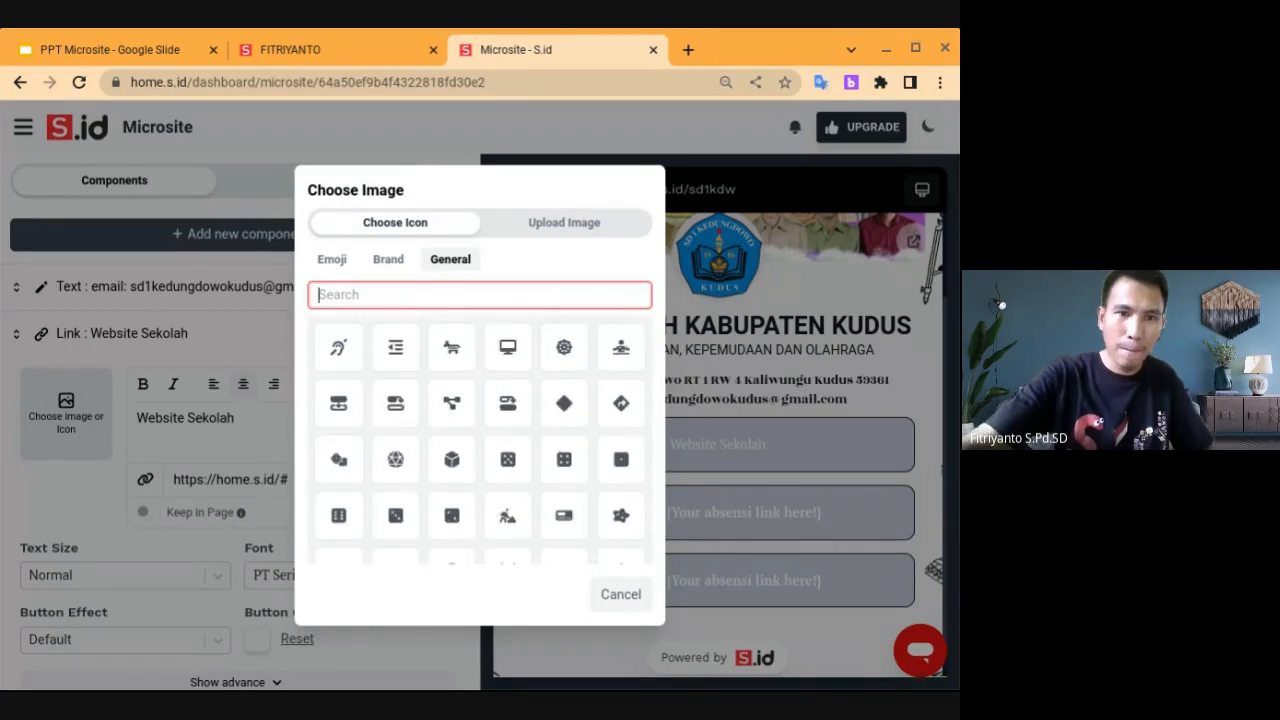
pyautogui.scroll(-5, 480, 440)
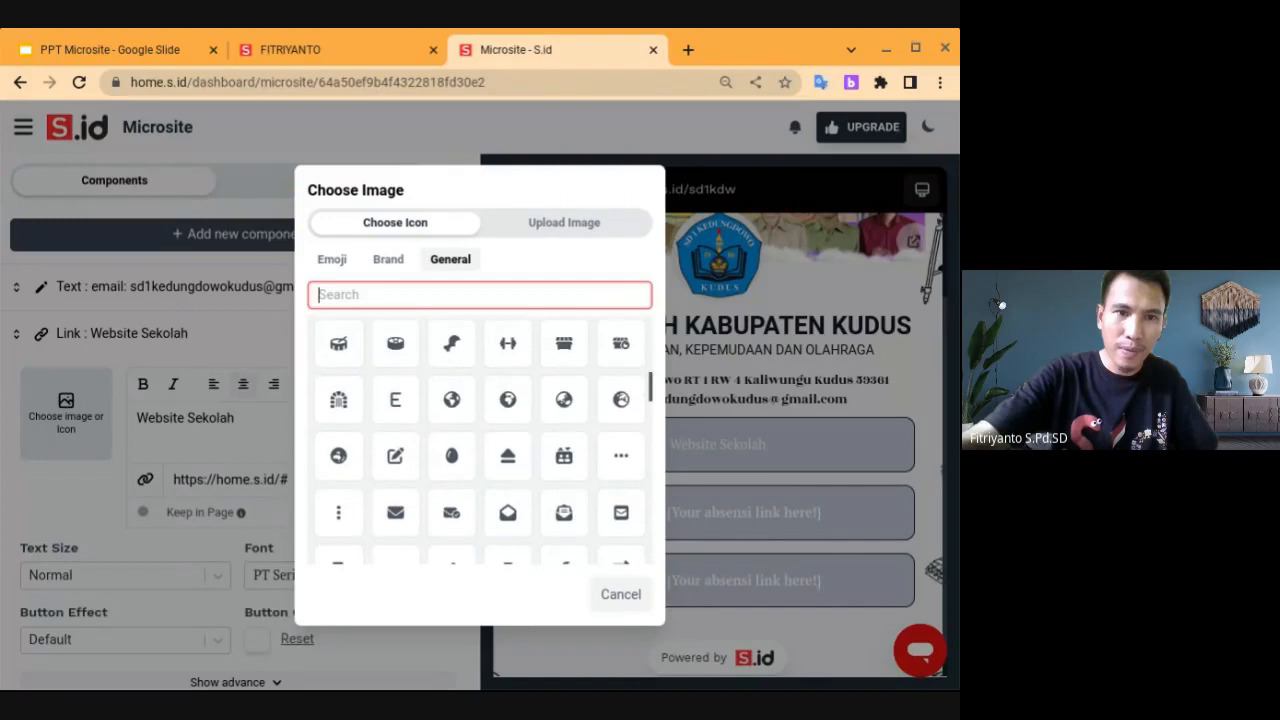
pyautogui.scroll(-6, 480, 440)
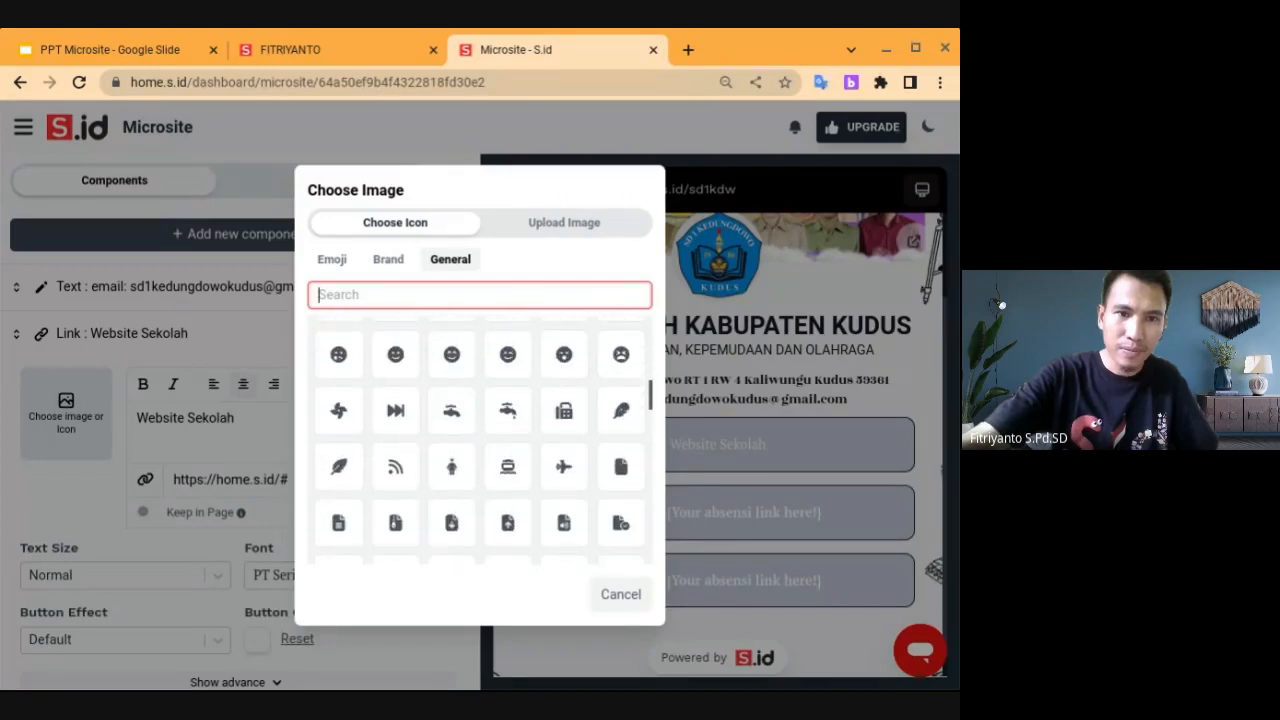
pyautogui.scroll(-6, 480, 440)
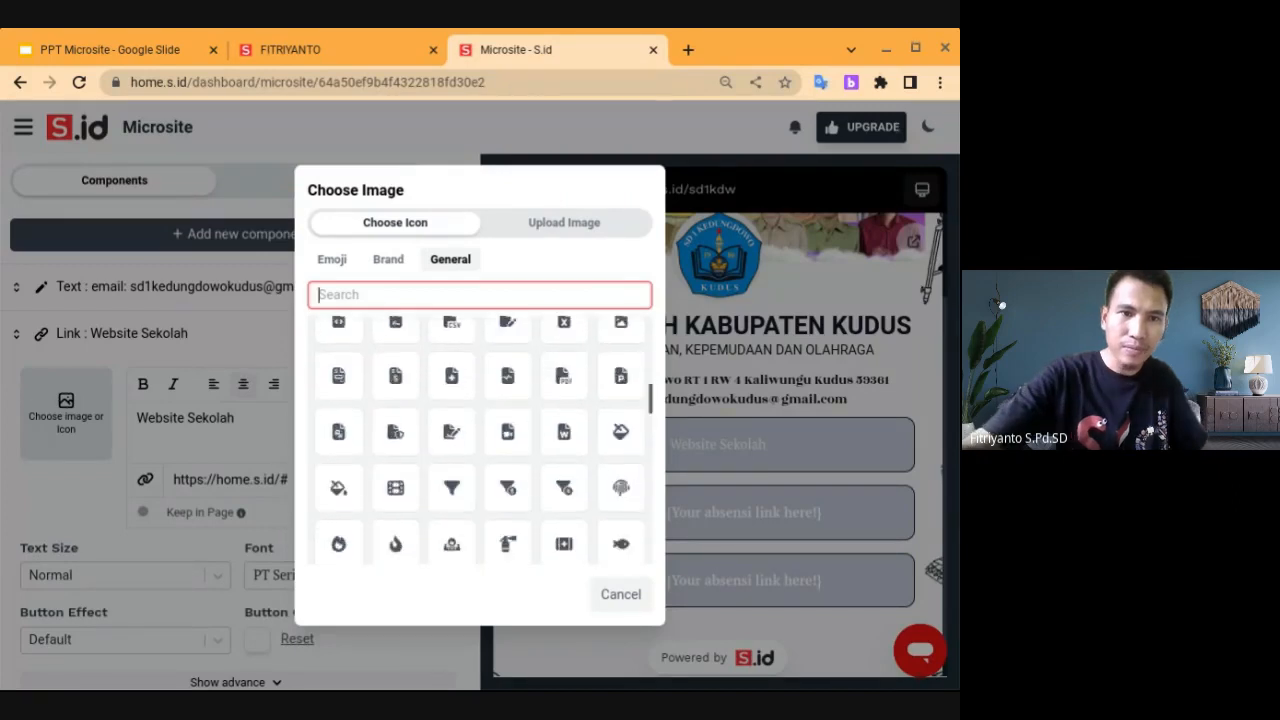
pyautogui.scroll(-6, 480, 440)
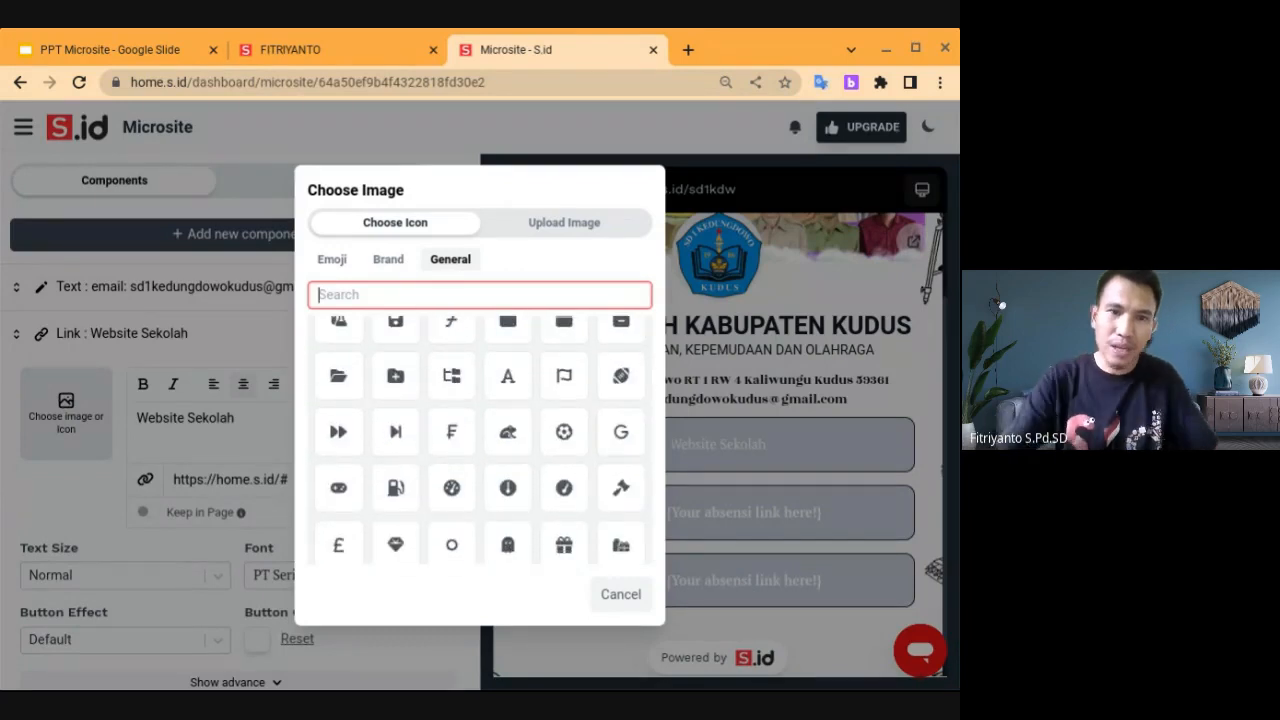
pyautogui.scroll(-5, 480, 440)
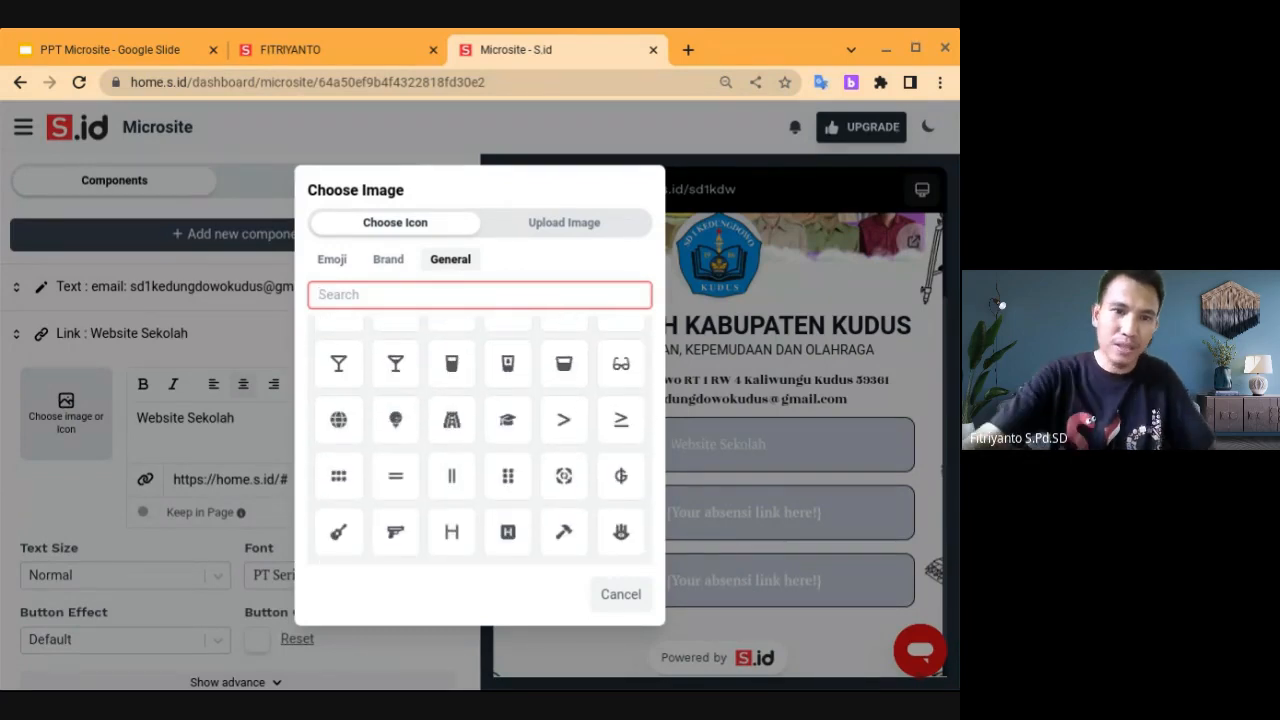
pyautogui.click(339, 420)
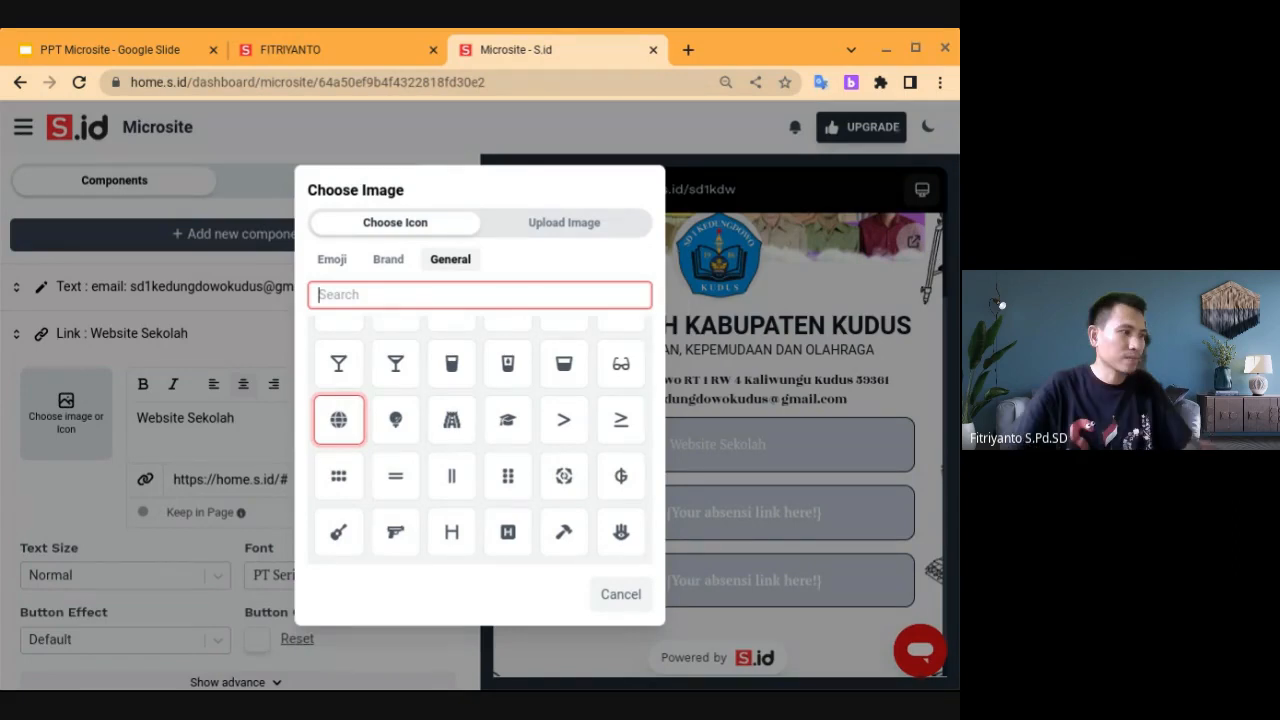
pyautogui.click(339, 420)
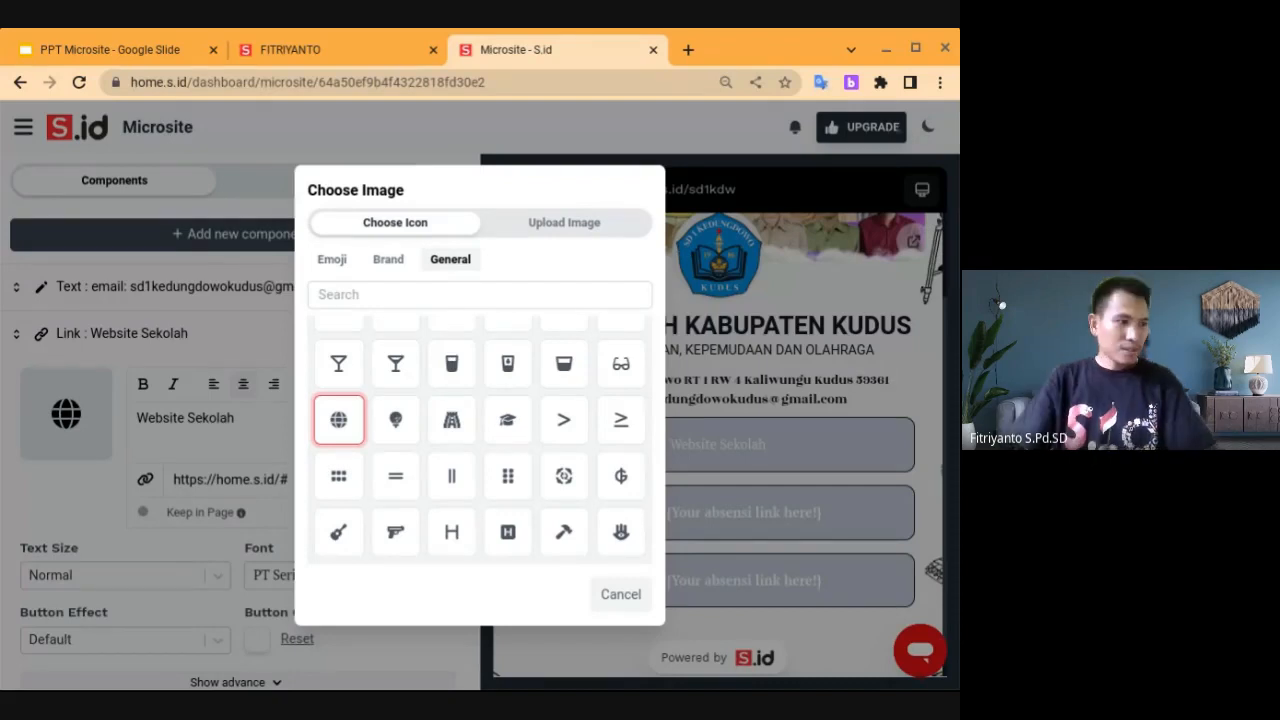
# Close the icon chooser, keeping the globe icon on the Website Sekolah button
pyautogui.click(341, 423)
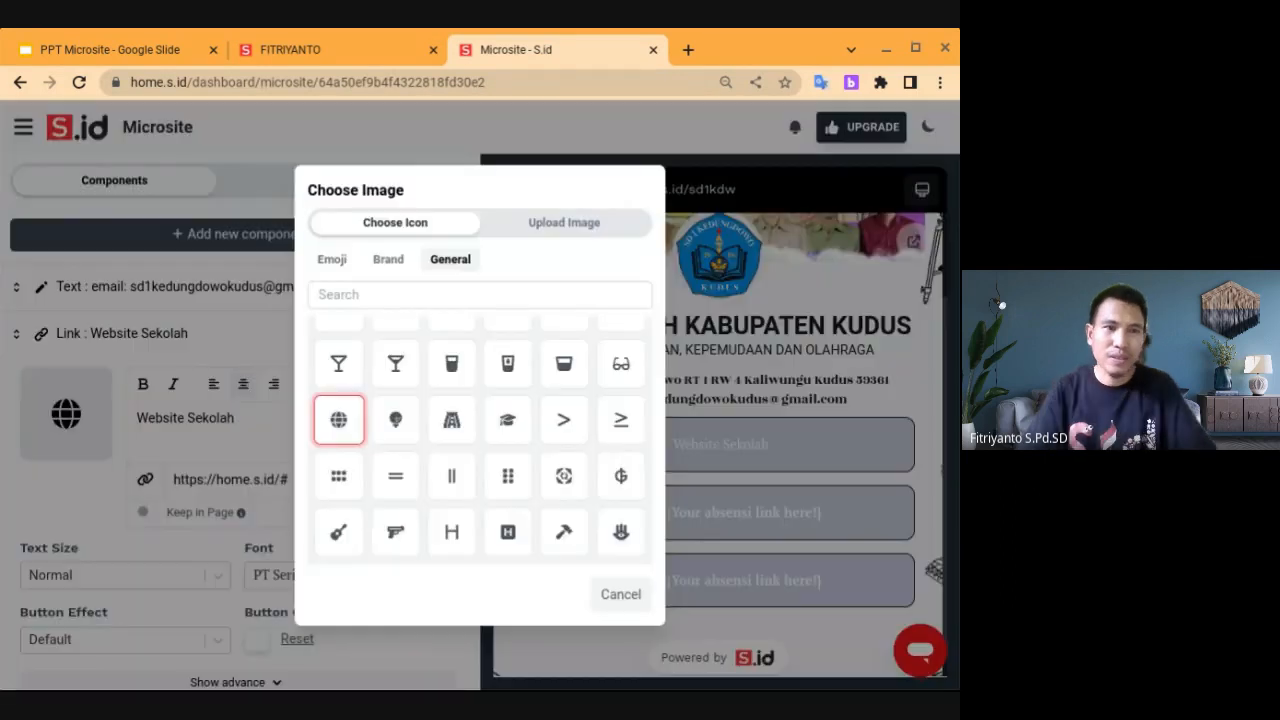
pyautogui.click(348, 418)
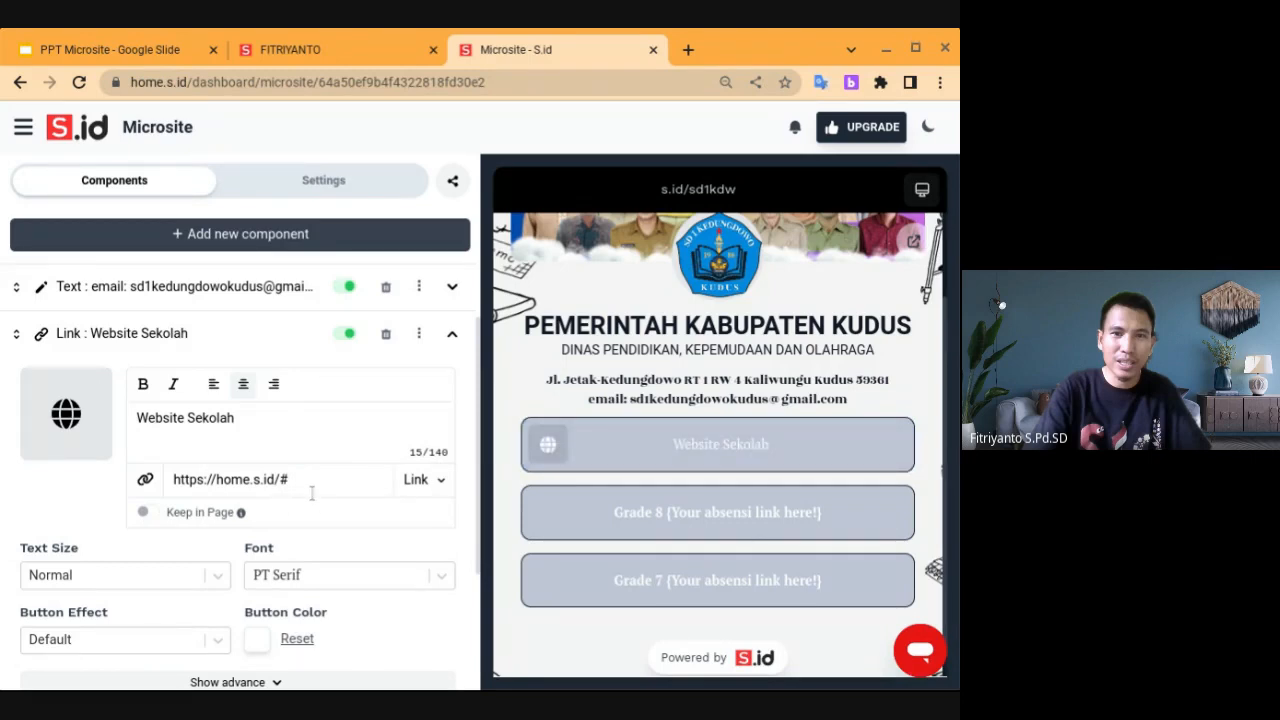
pyautogui.scroll(-1, 35, 308)
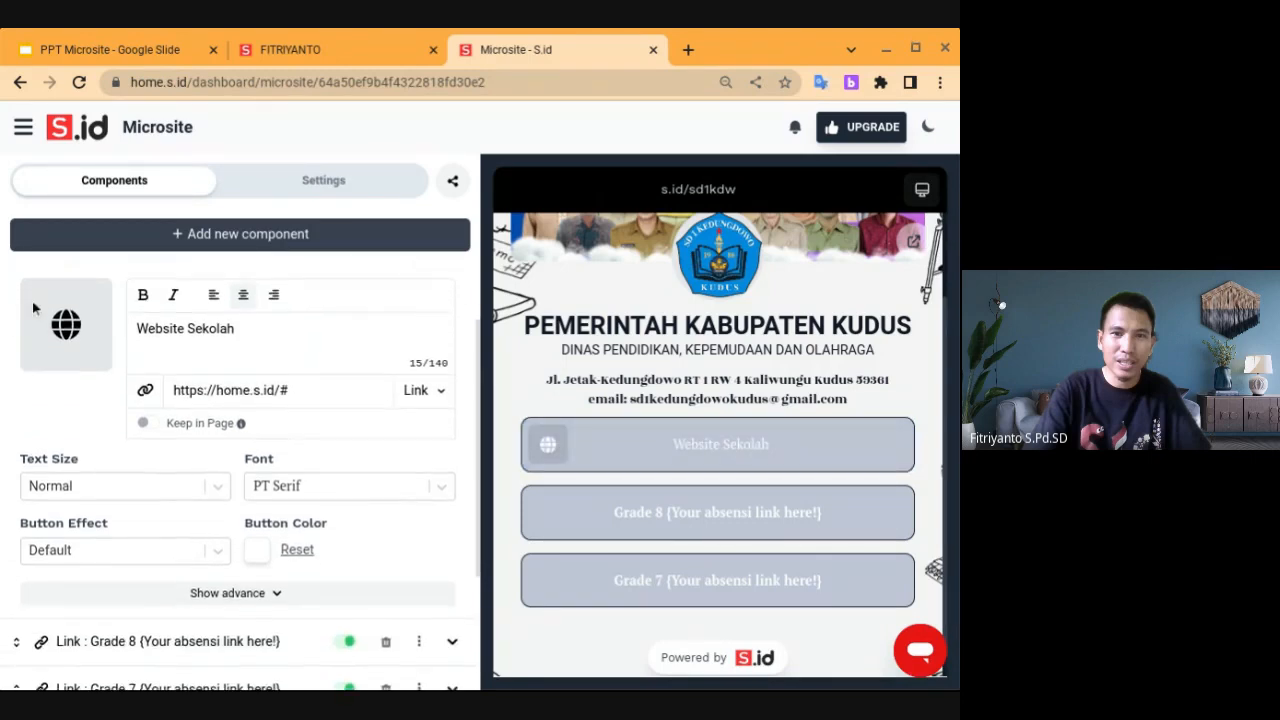
# Set the Website Sekolah button colour to the red-pink preset DB4764
pyautogui.click(262, 553)
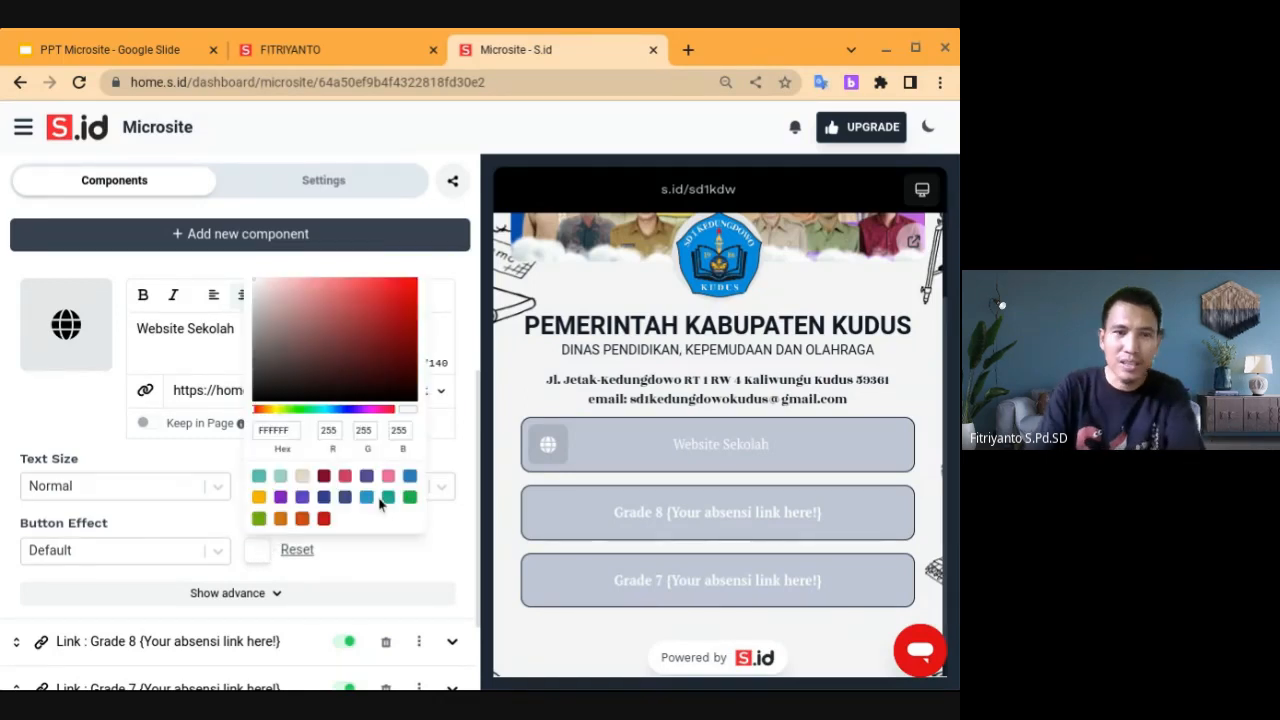
pyautogui.click(303, 498)
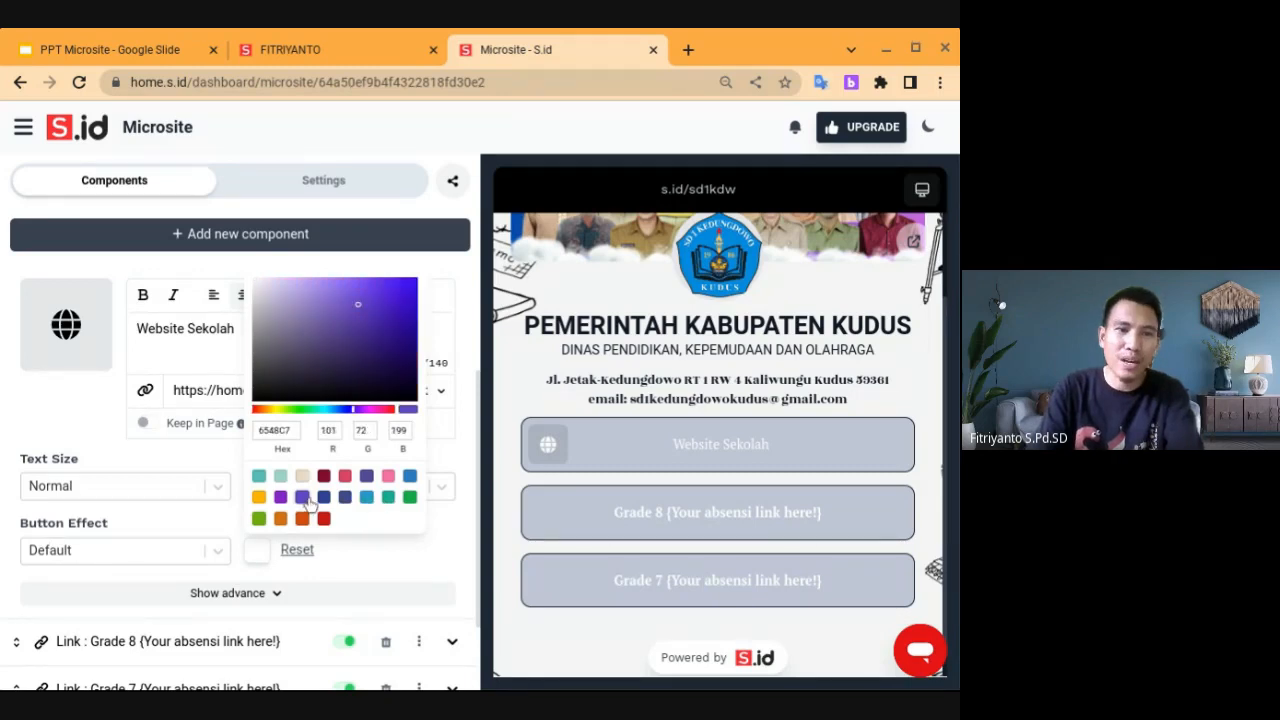
pyautogui.click(410, 478)
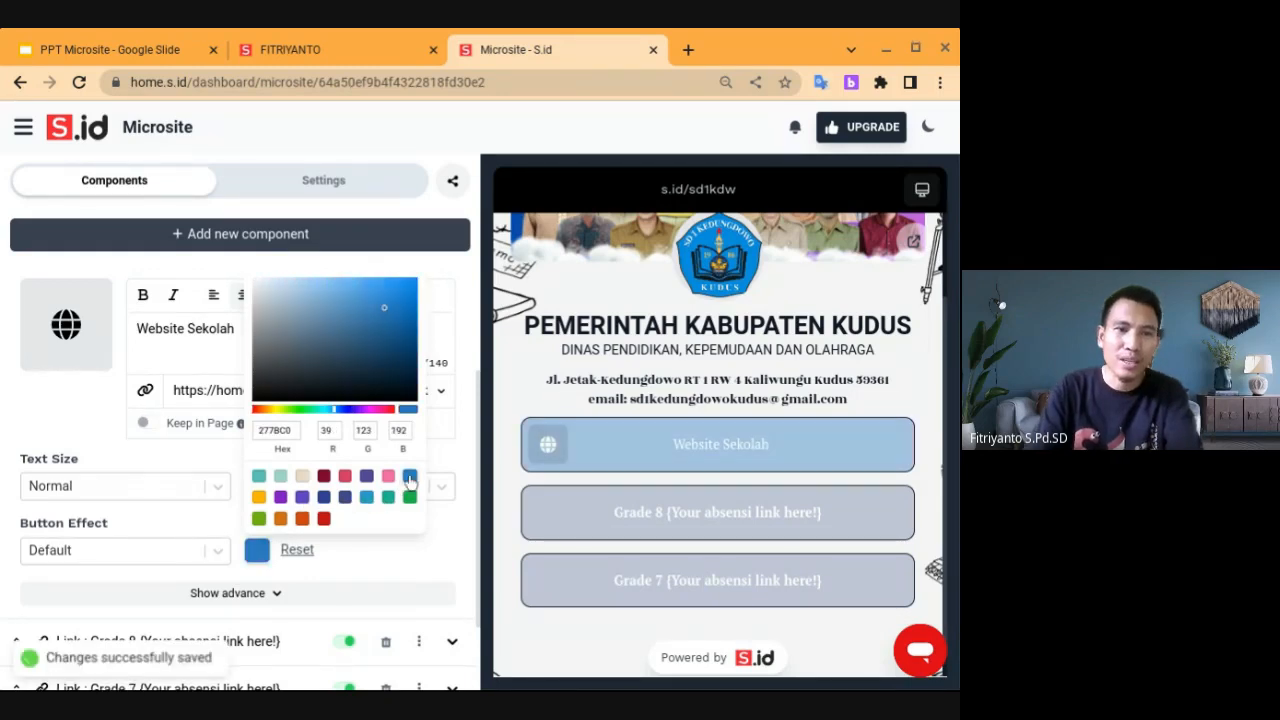
pyautogui.click(345, 499)
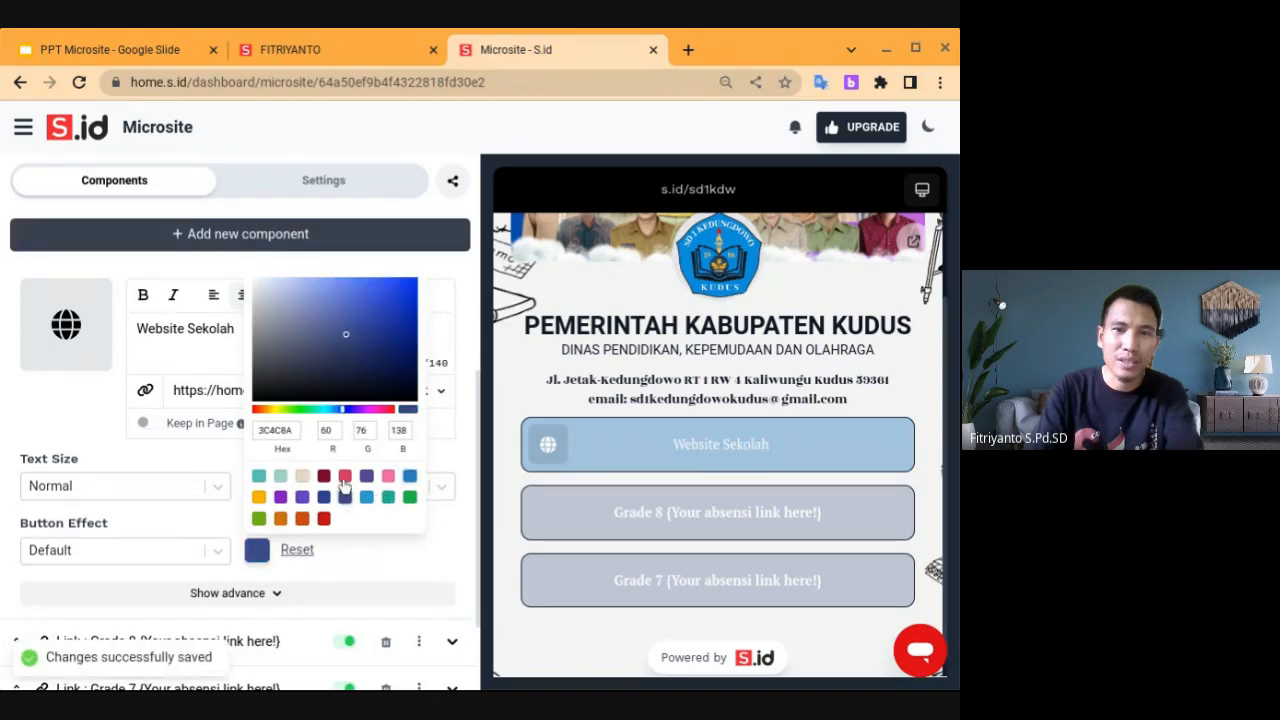
pyautogui.click(344, 478)
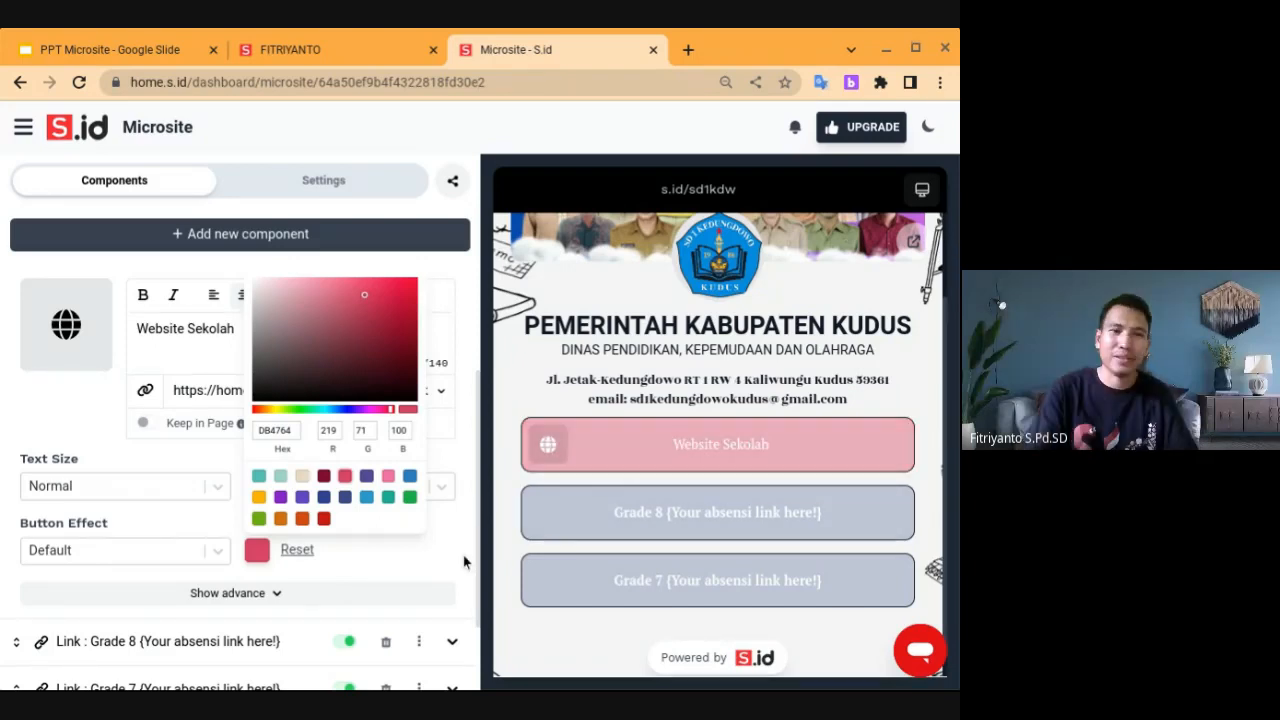
pyautogui.click(349, 566)
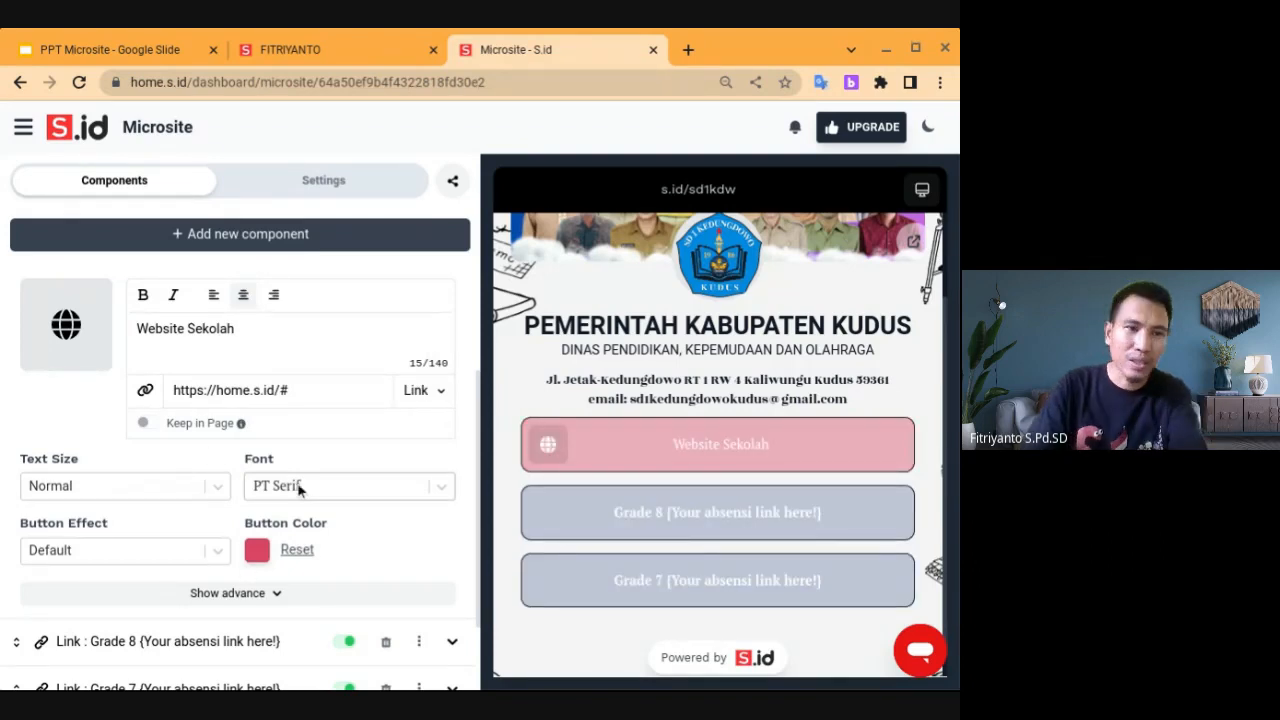
# Change the button label font to Archivo Black after briefly trying Spectral SC
pyautogui.click(441, 488)
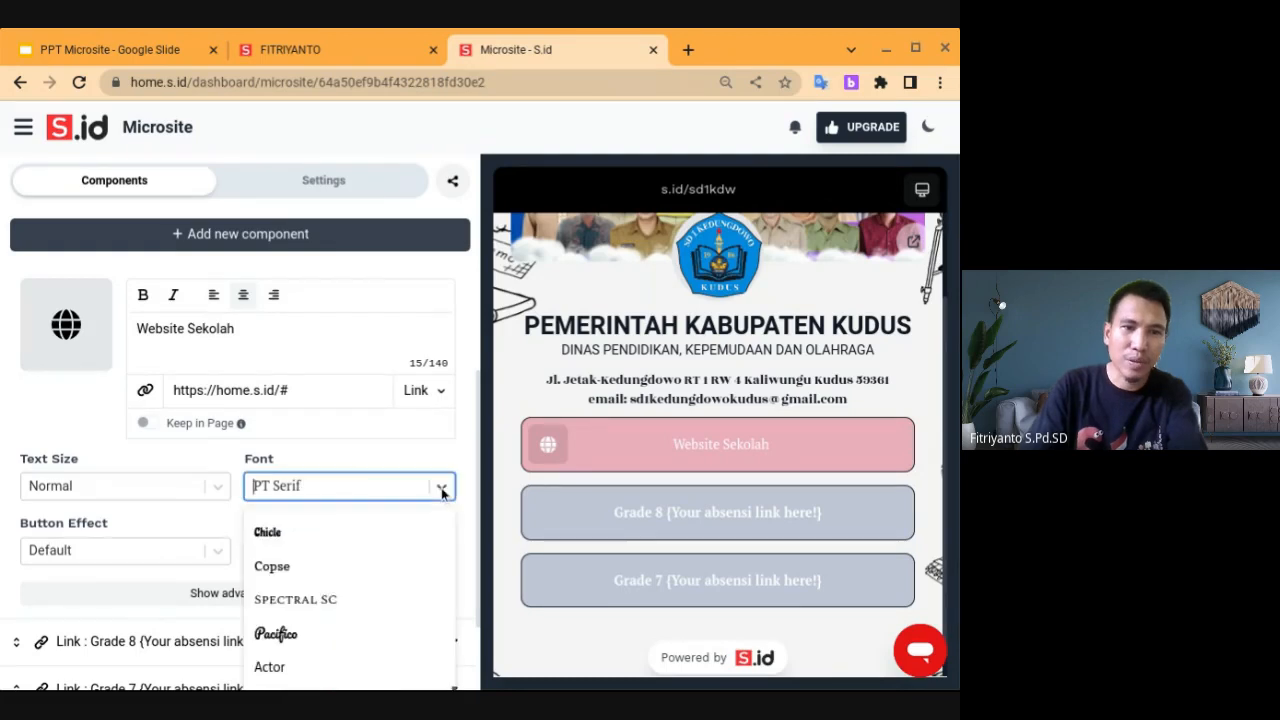
pyautogui.click(314, 599)
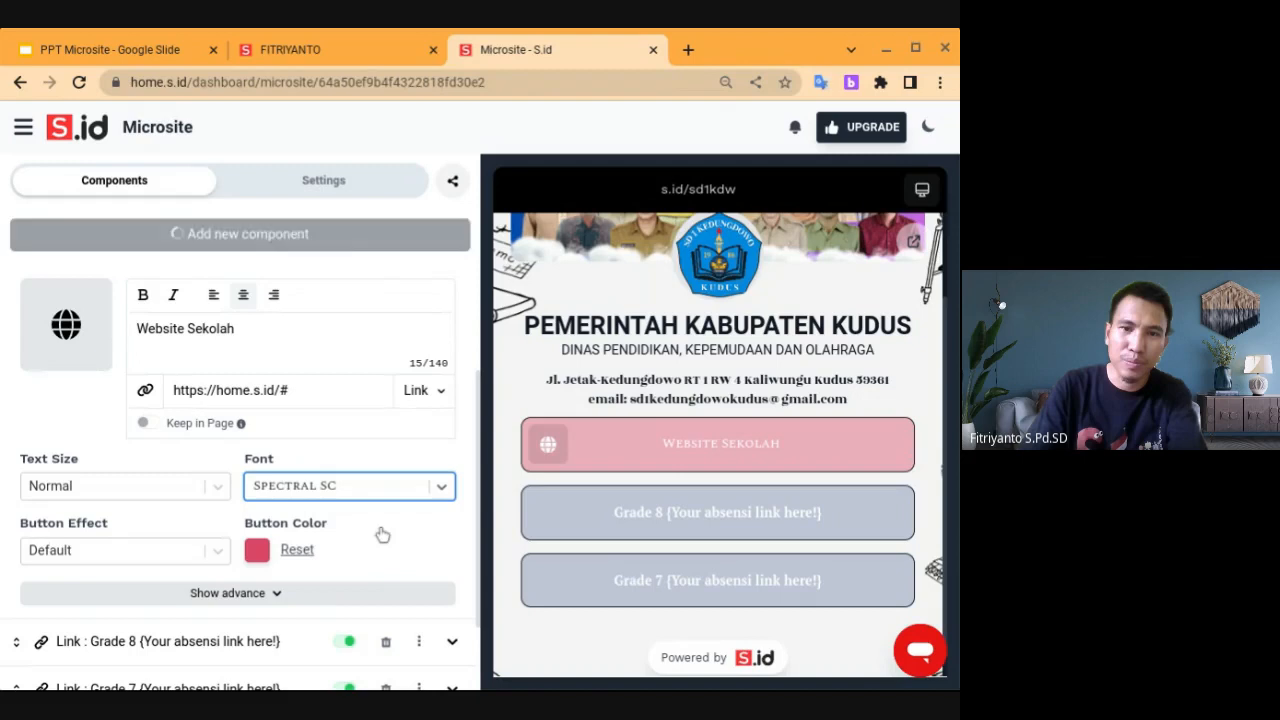
pyautogui.click(440, 486)
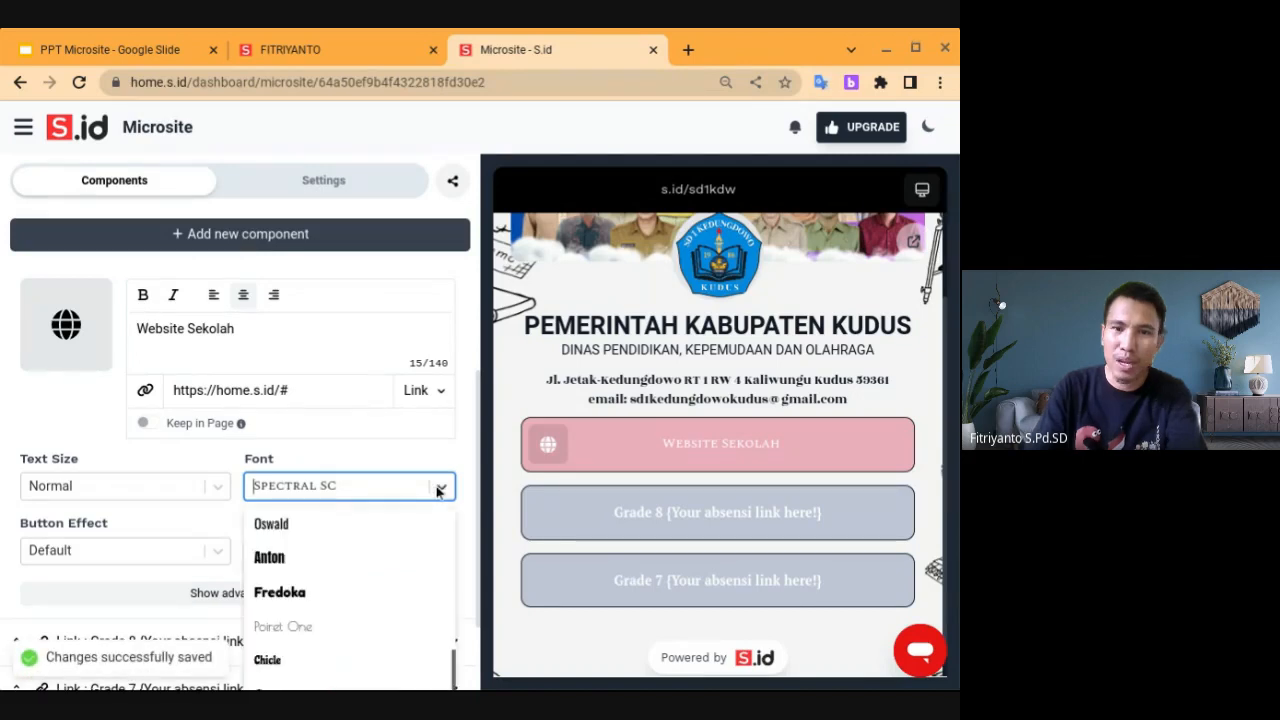
pyautogui.scroll(-1, 349, 600)
pyautogui.scroll(1, 300, 620)
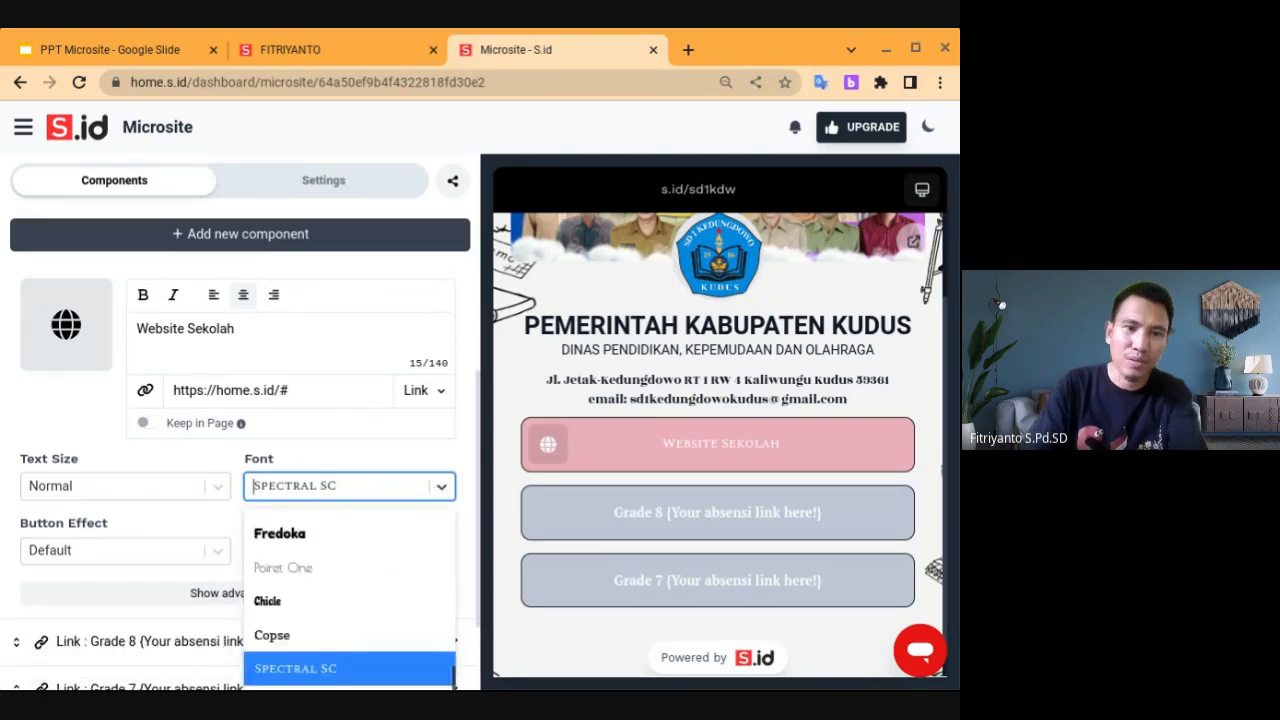
pyautogui.scroll(-3, 300, 620)
pyautogui.scroll(1, 277, 677)
pyautogui.scroll(5, 280, 675)
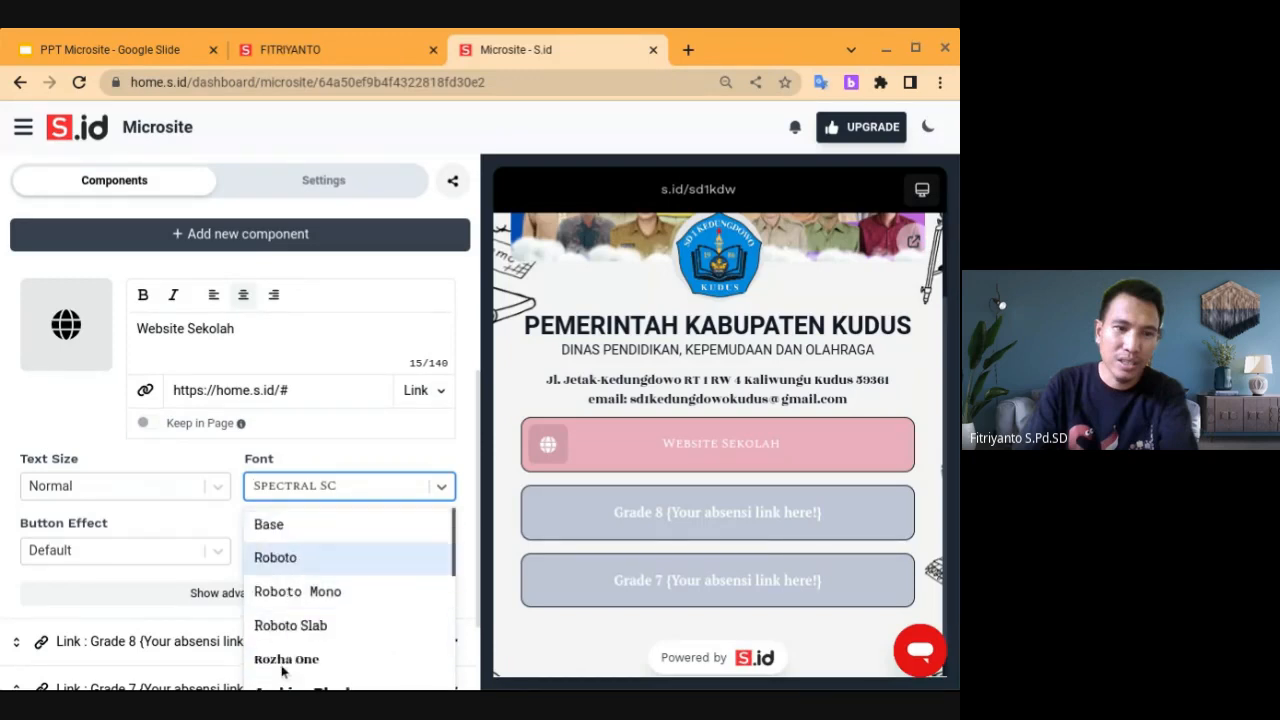
pyautogui.scroll(-2, 300, 560)
pyautogui.click(345, 571)
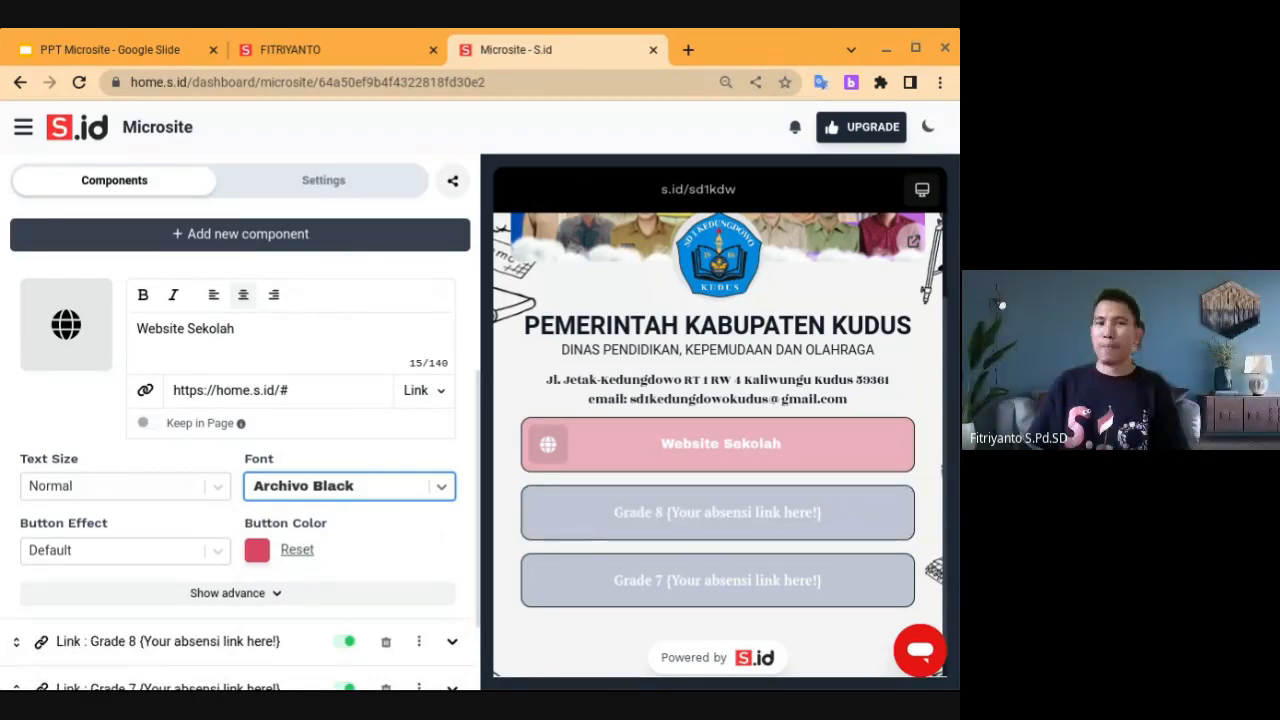
pyautogui.scroll(-1, 424, 553)
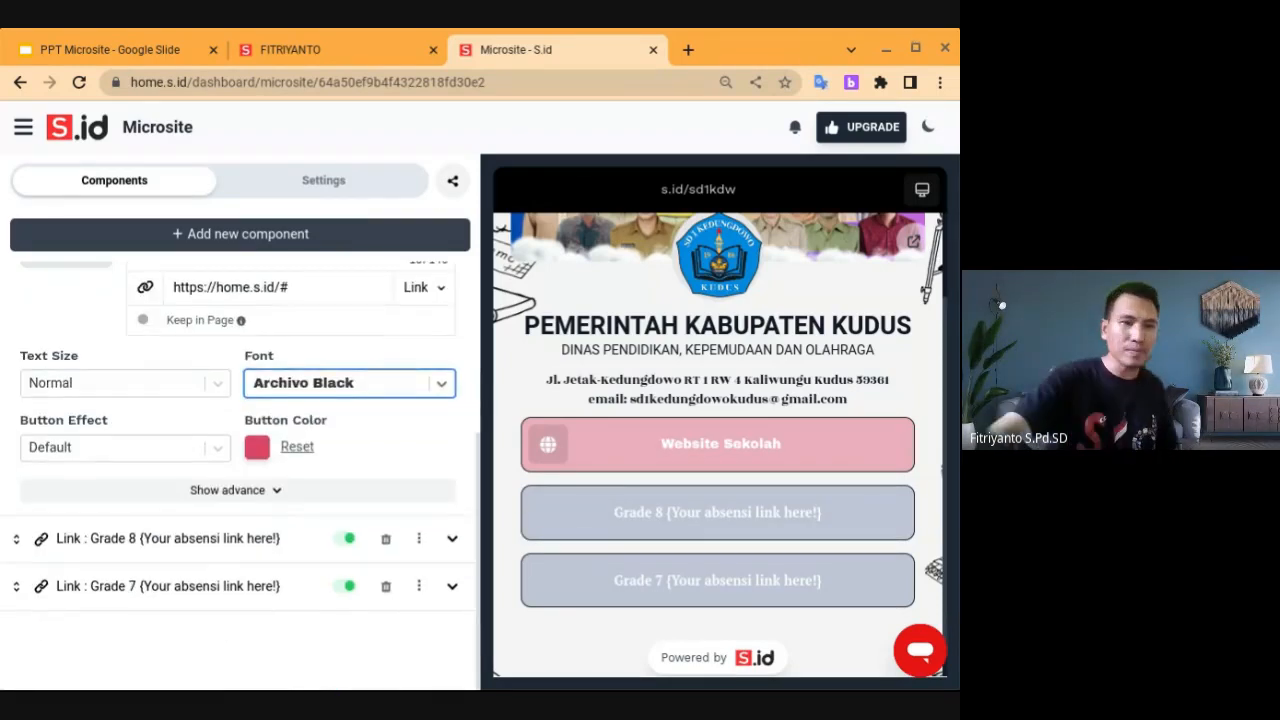
# Expand the link's advanced options to view them, then collapse them again
pyautogui.click(278, 492)
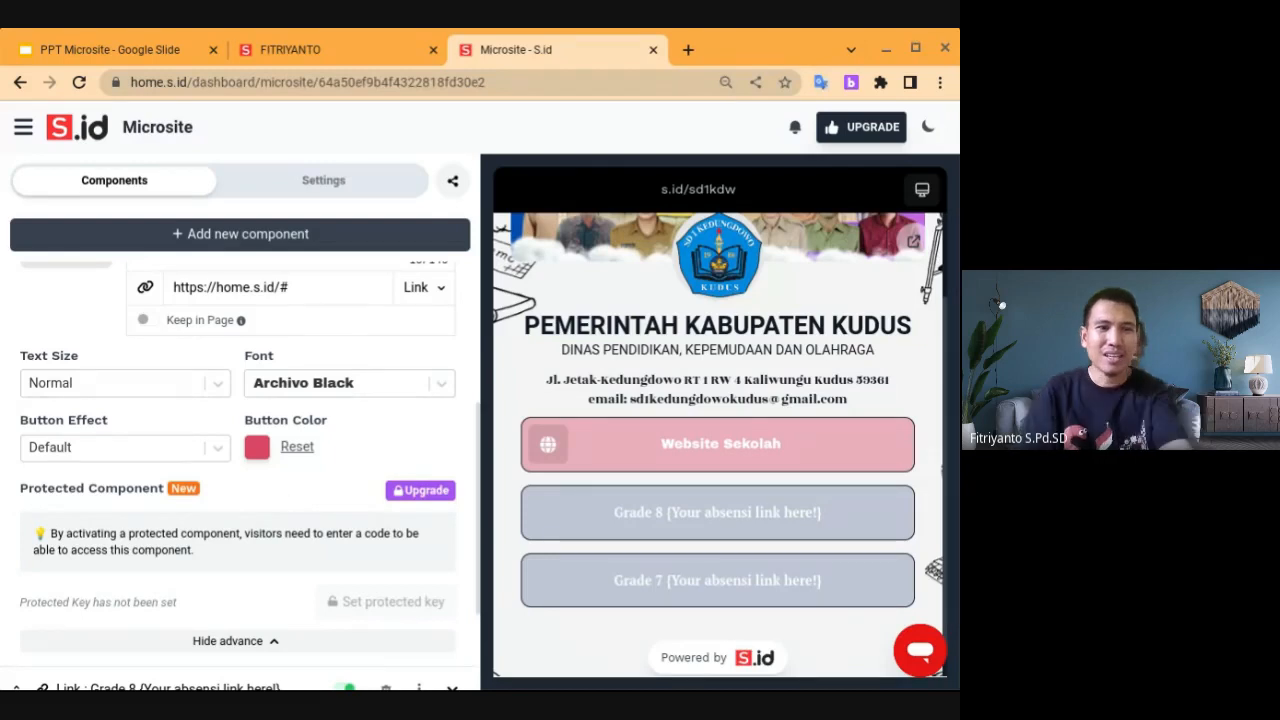
pyautogui.scroll(-1, 236, 476)
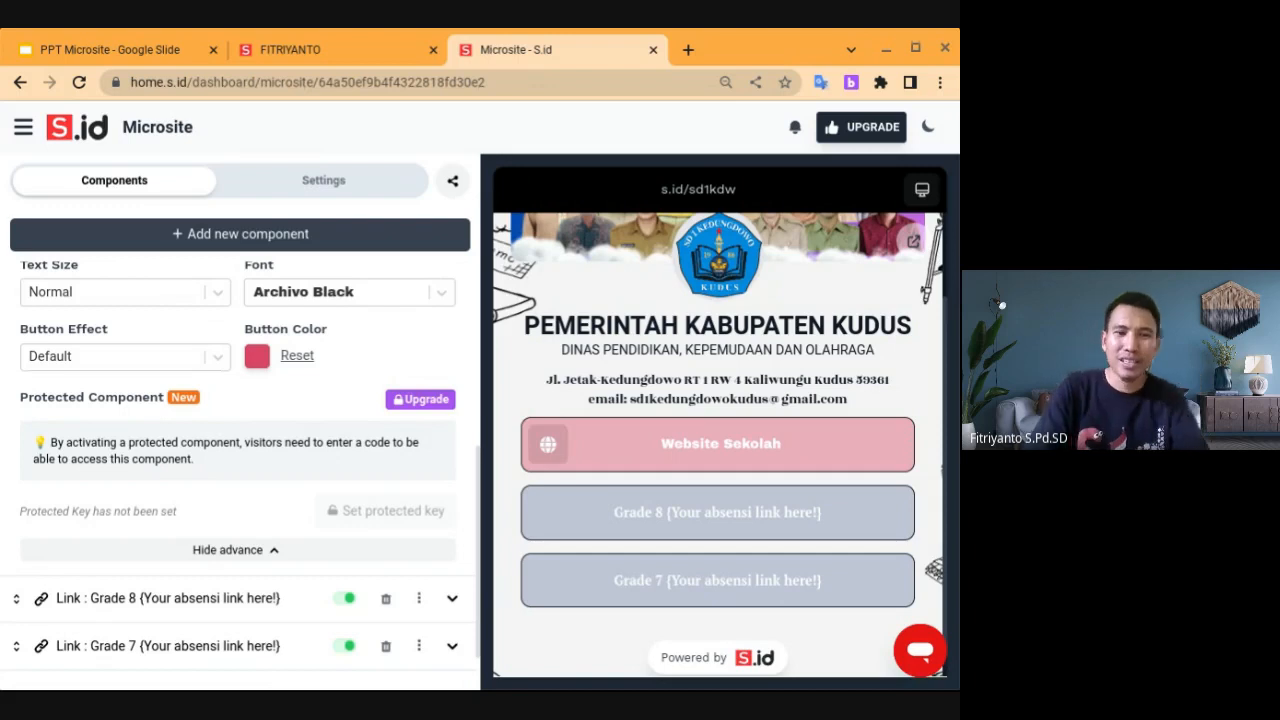
pyautogui.scroll(-1, 325, 408)
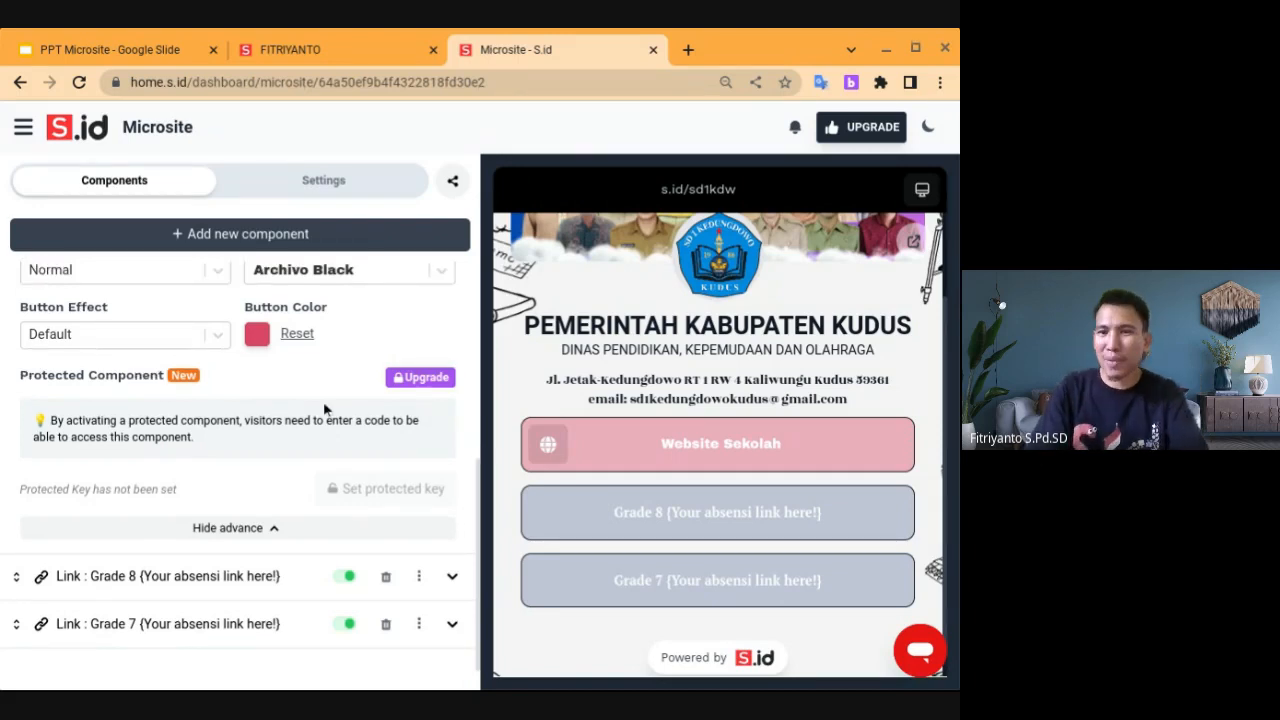
pyautogui.click(280, 529)
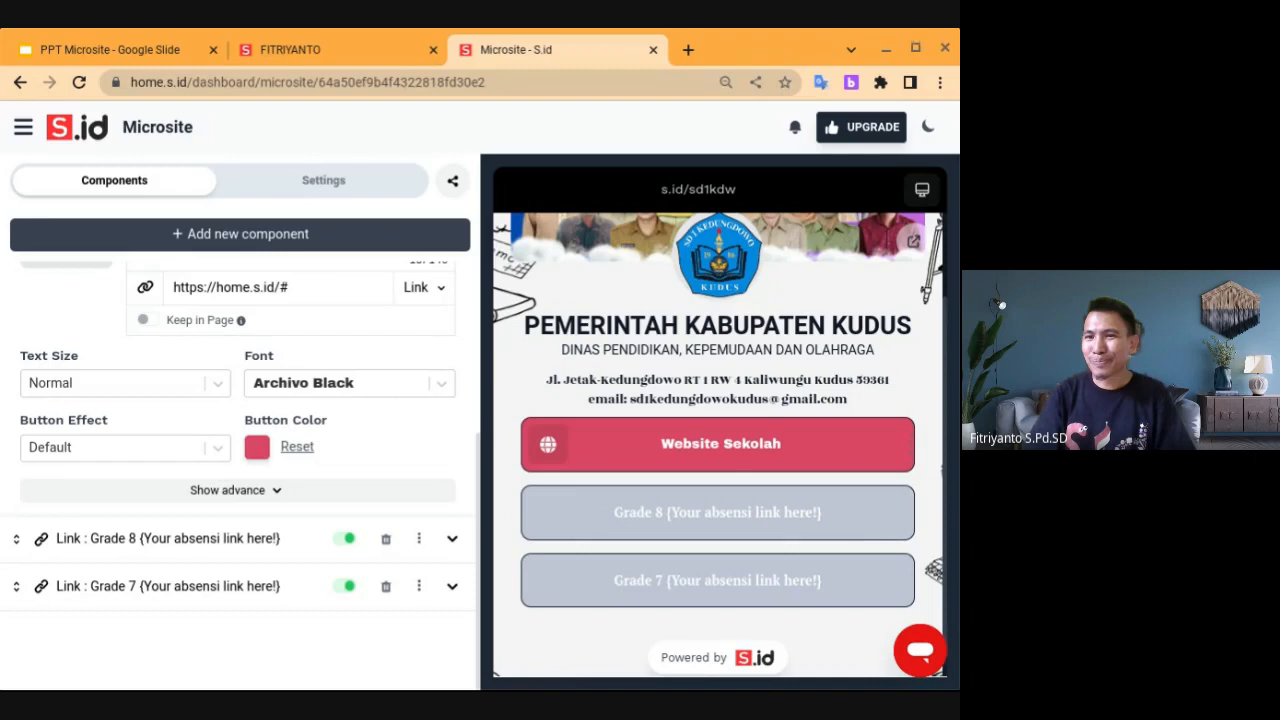
# Open the live s.id/sd1kdw page, check its short address, and return to the microsite editor
pyautogui.click(716, 192)
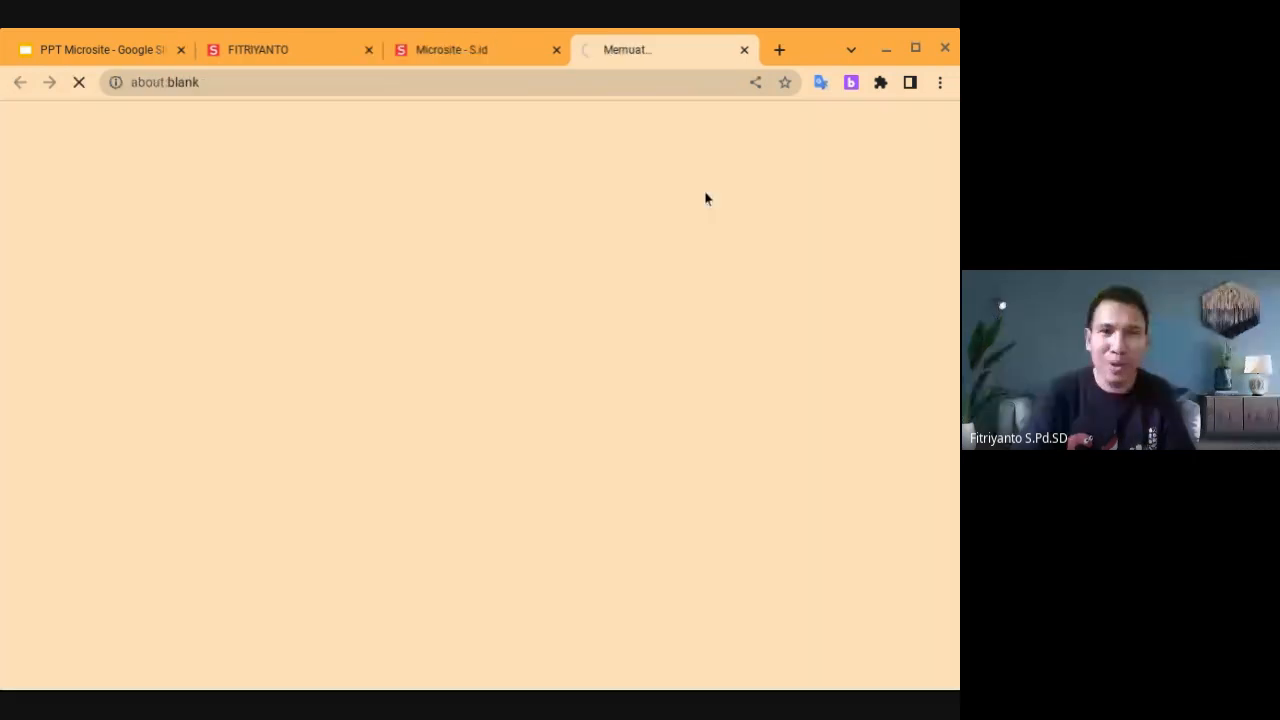
pyautogui.click(470, 84)
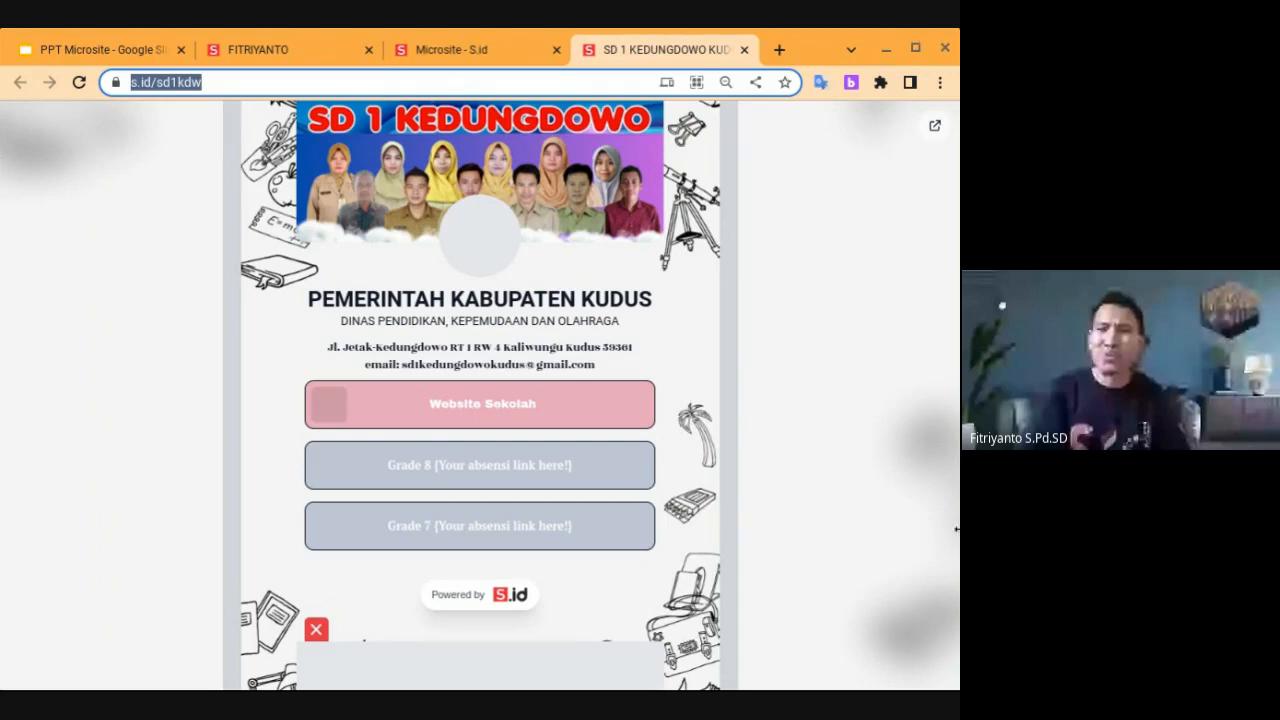
pyautogui.hotkey('alt', 'Tab')
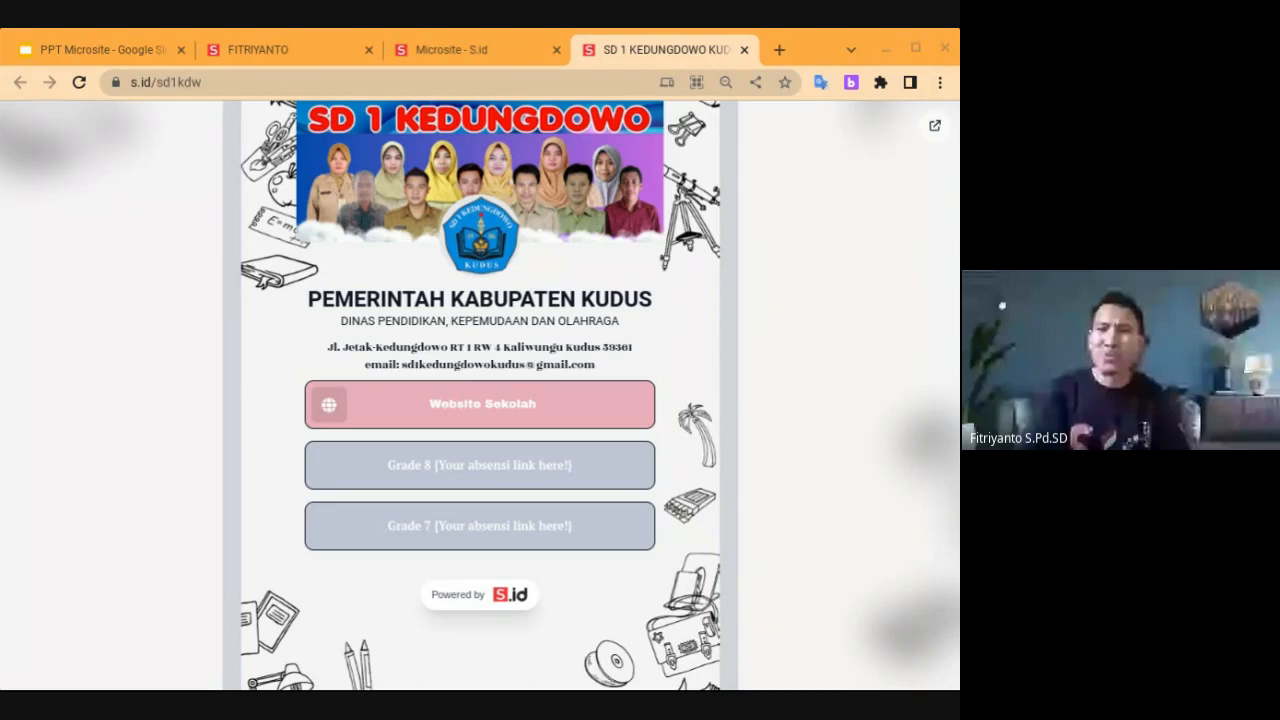
pyautogui.click(166, 82)
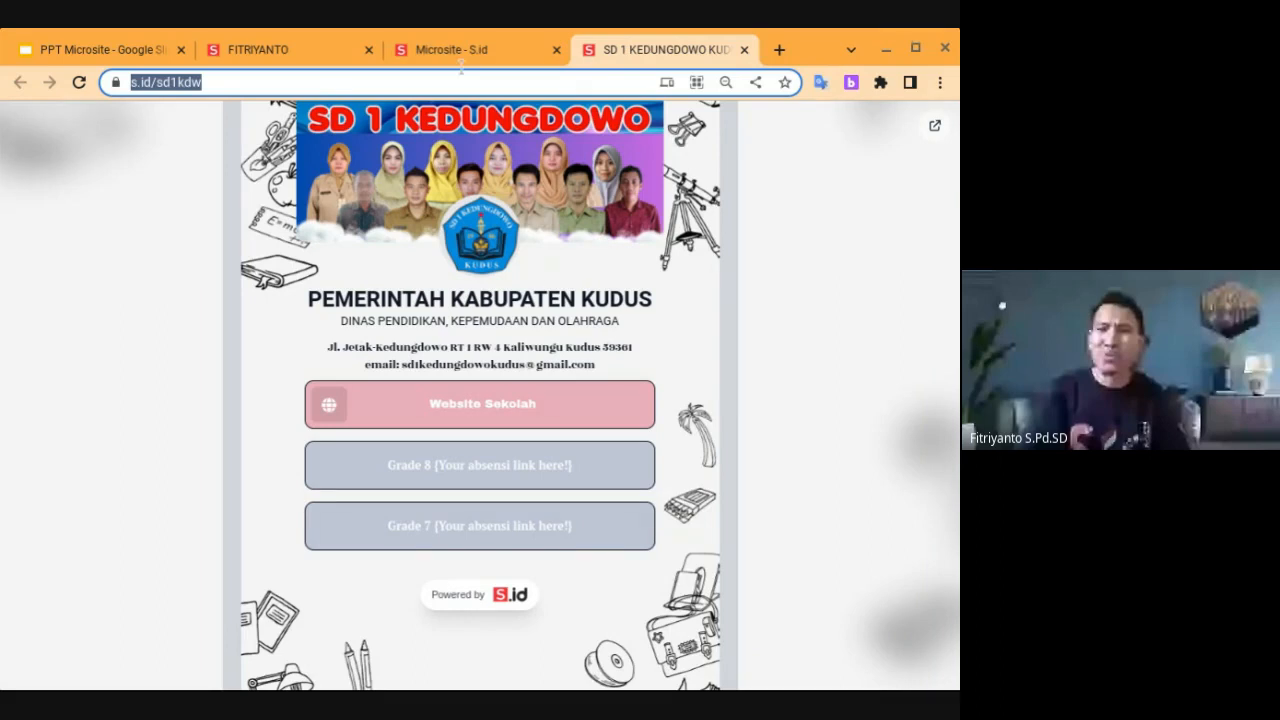
pyautogui.click(445, 45)
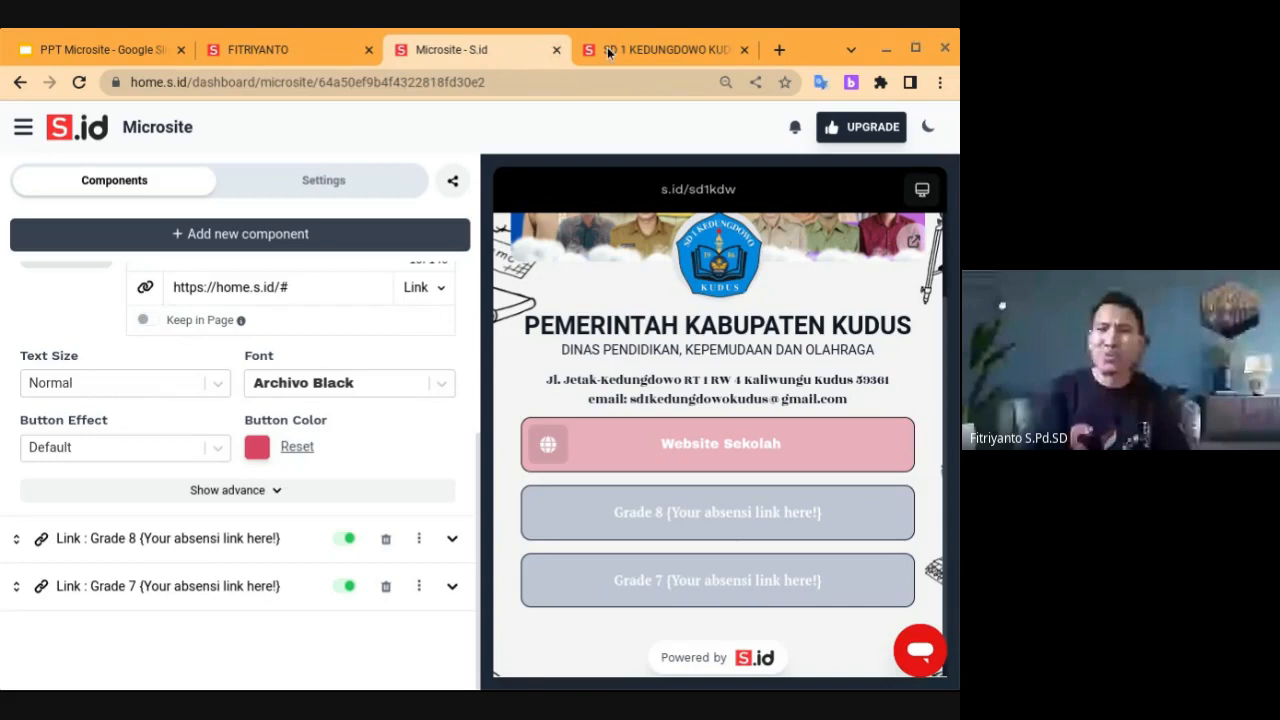
pyautogui.click(20, 84)
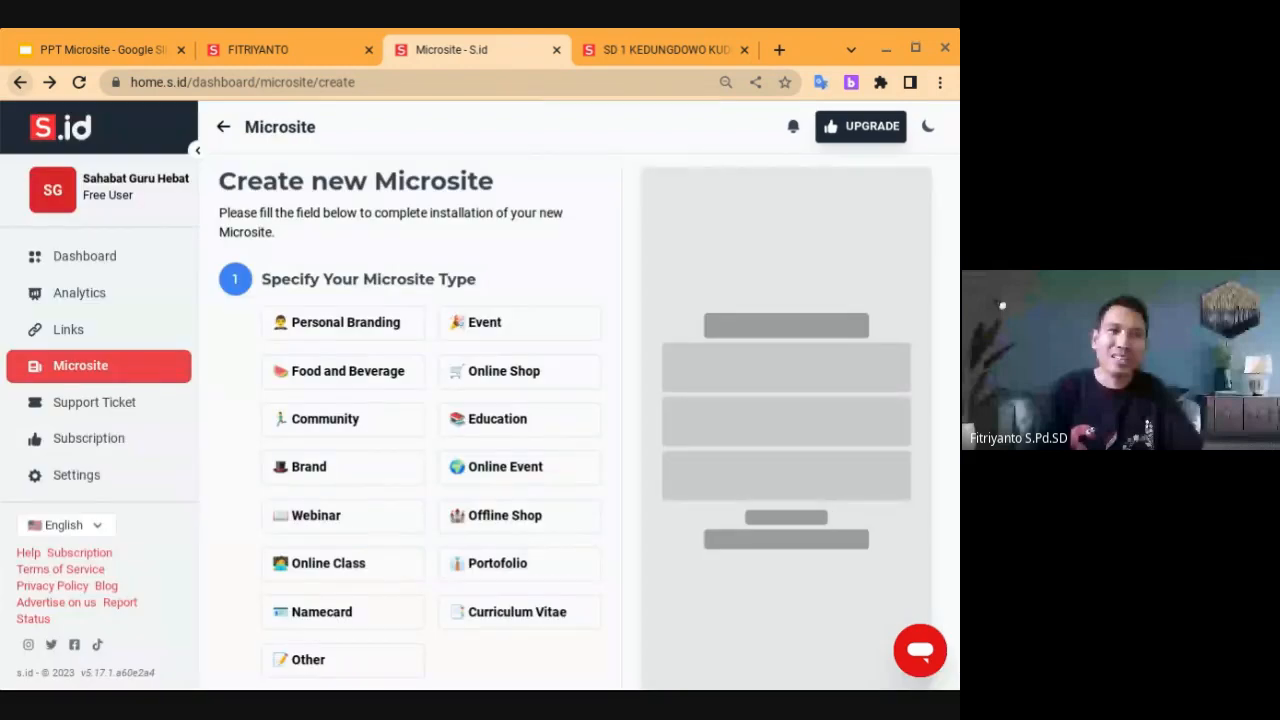
pyautogui.click(20, 84)
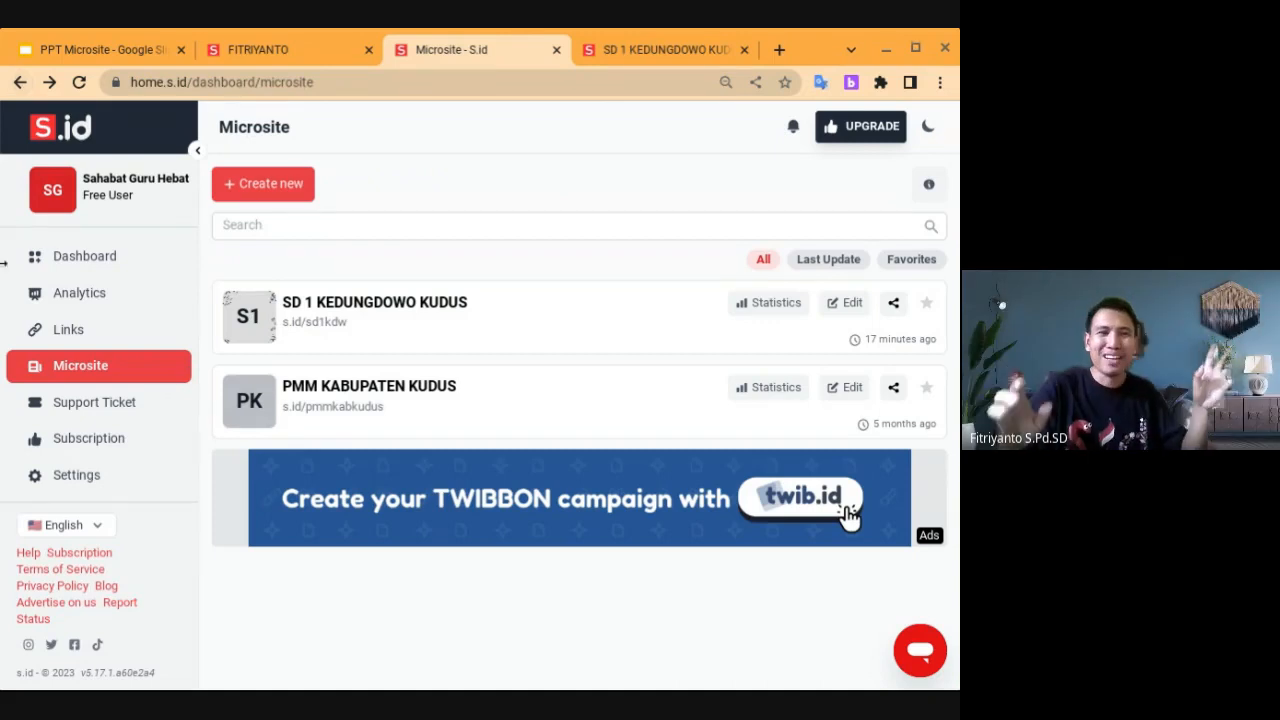
pyautogui.click(104, 258)
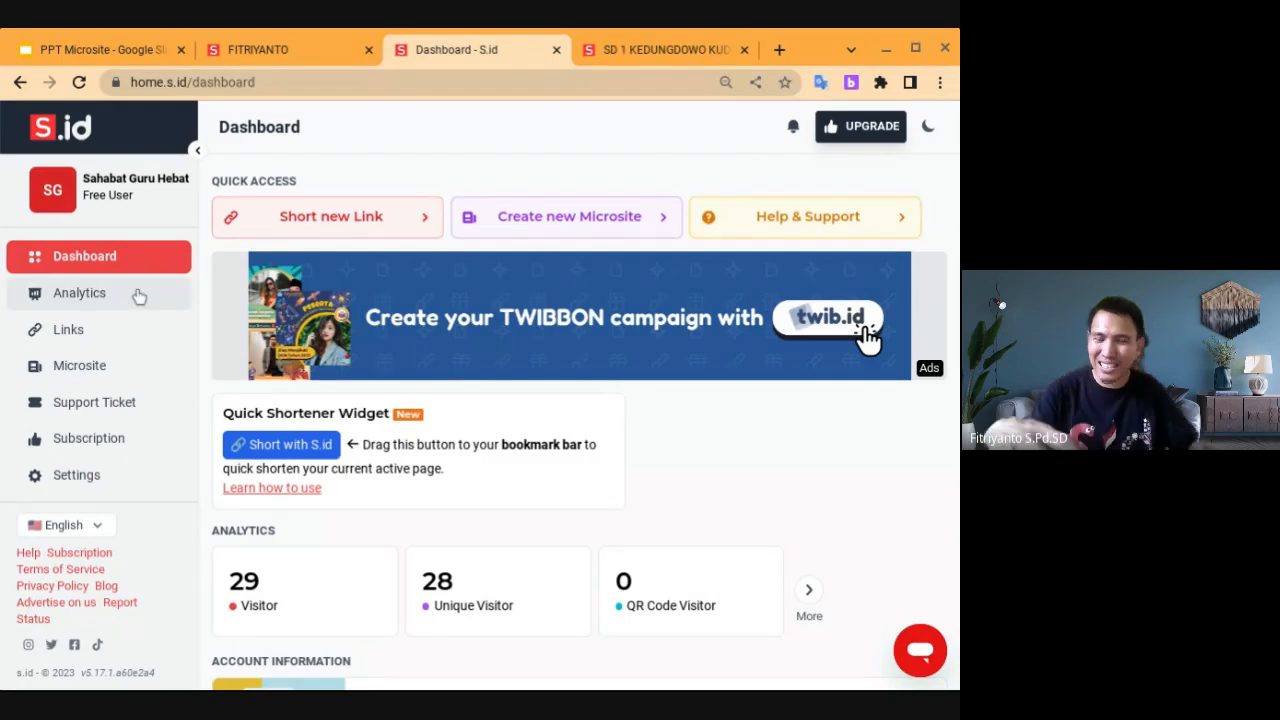
pyautogui.click(94, 373)
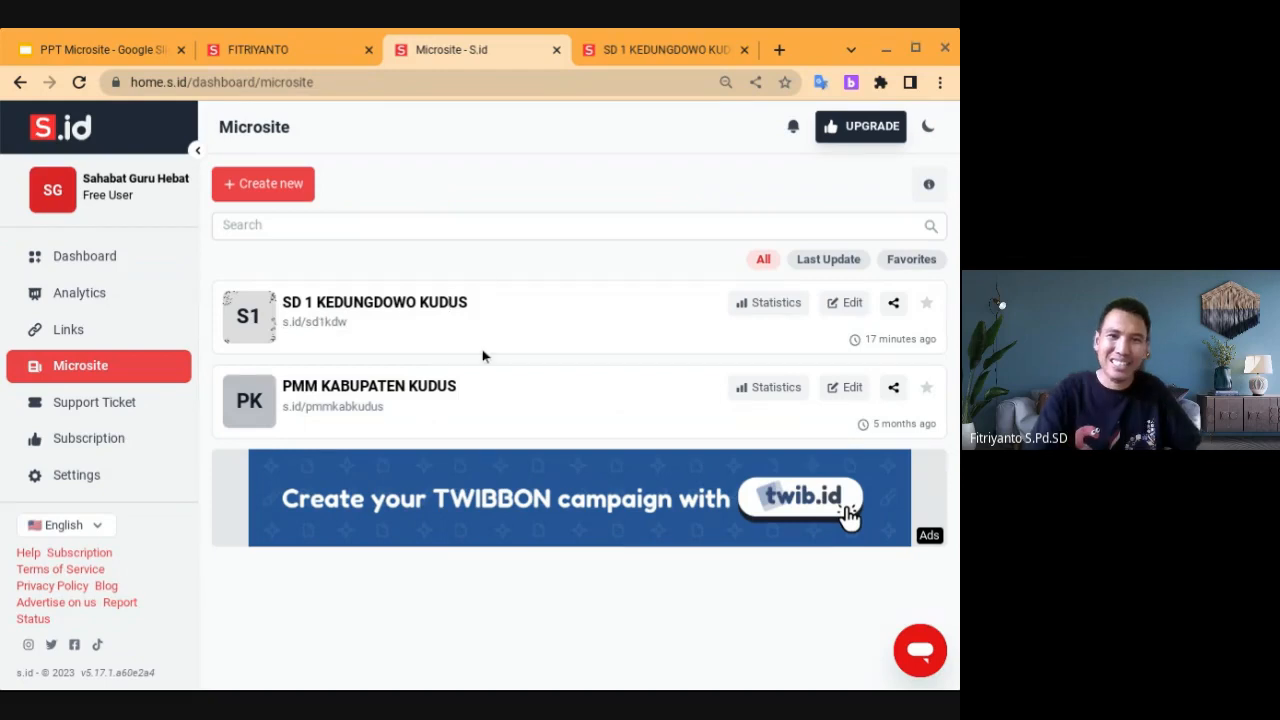
pyautogui.click(849, 303)
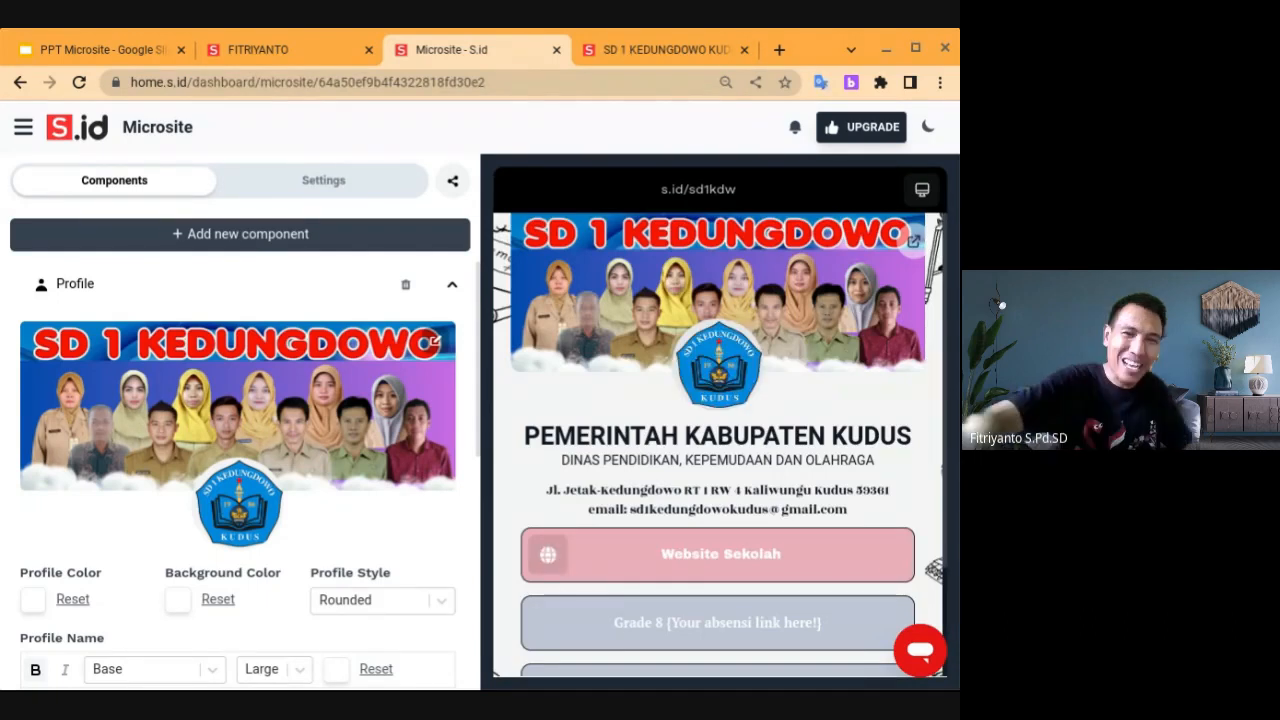
# Expand the Grade 8 and Website Sekolah link settings in the microsite's link list
pyautogui.scroll(-5, 240, 460)
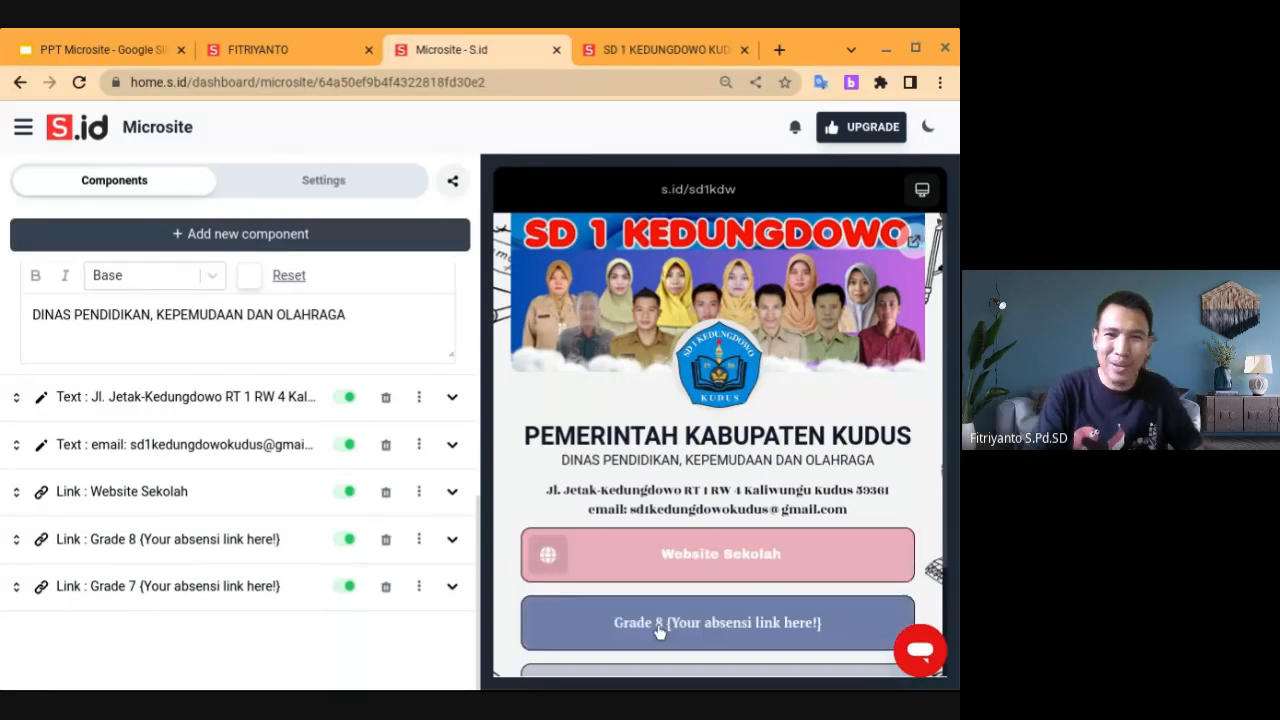
pyautogui.click(248, 541)
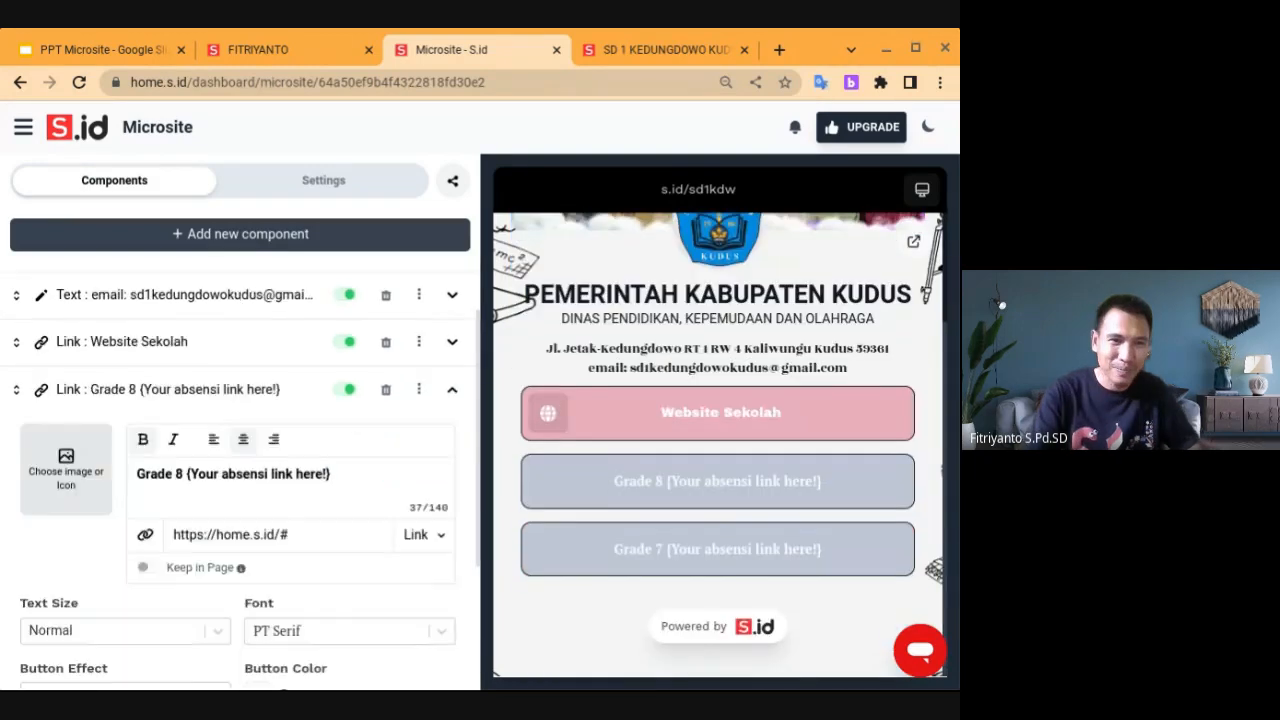
pyautogui.scroll(-1, 240, 480)
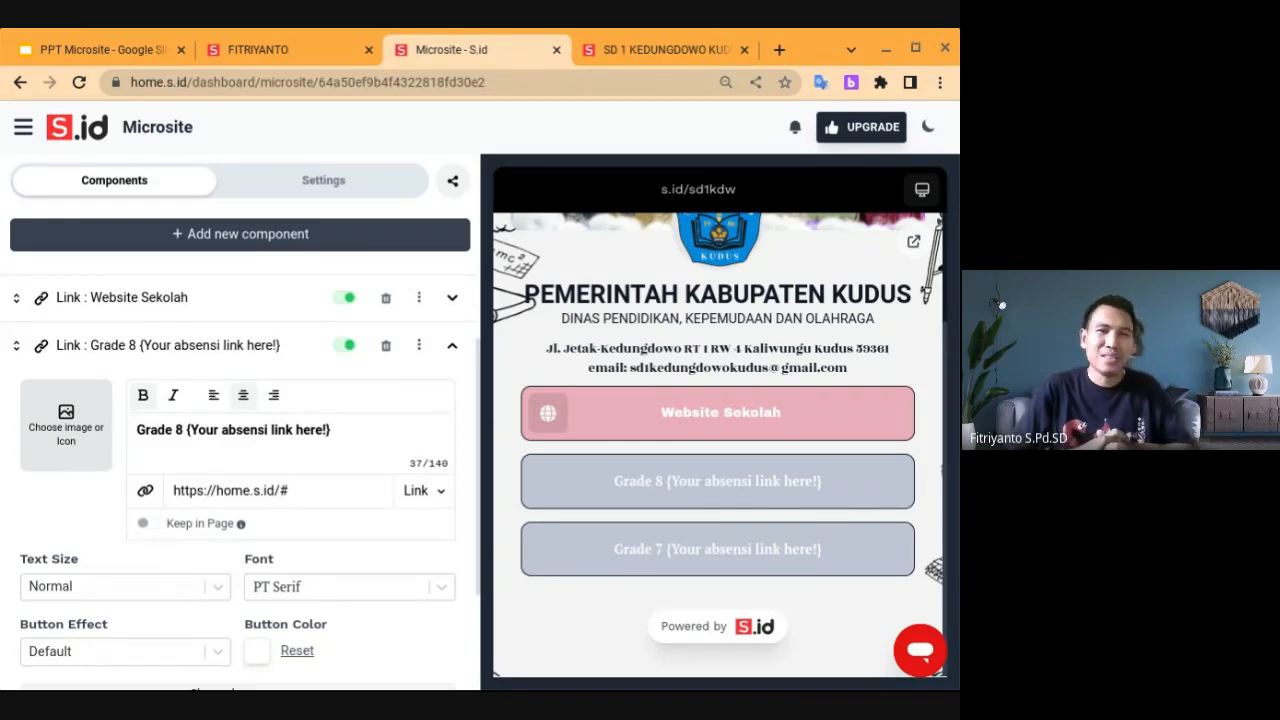
pyautogui.click(157, 297)
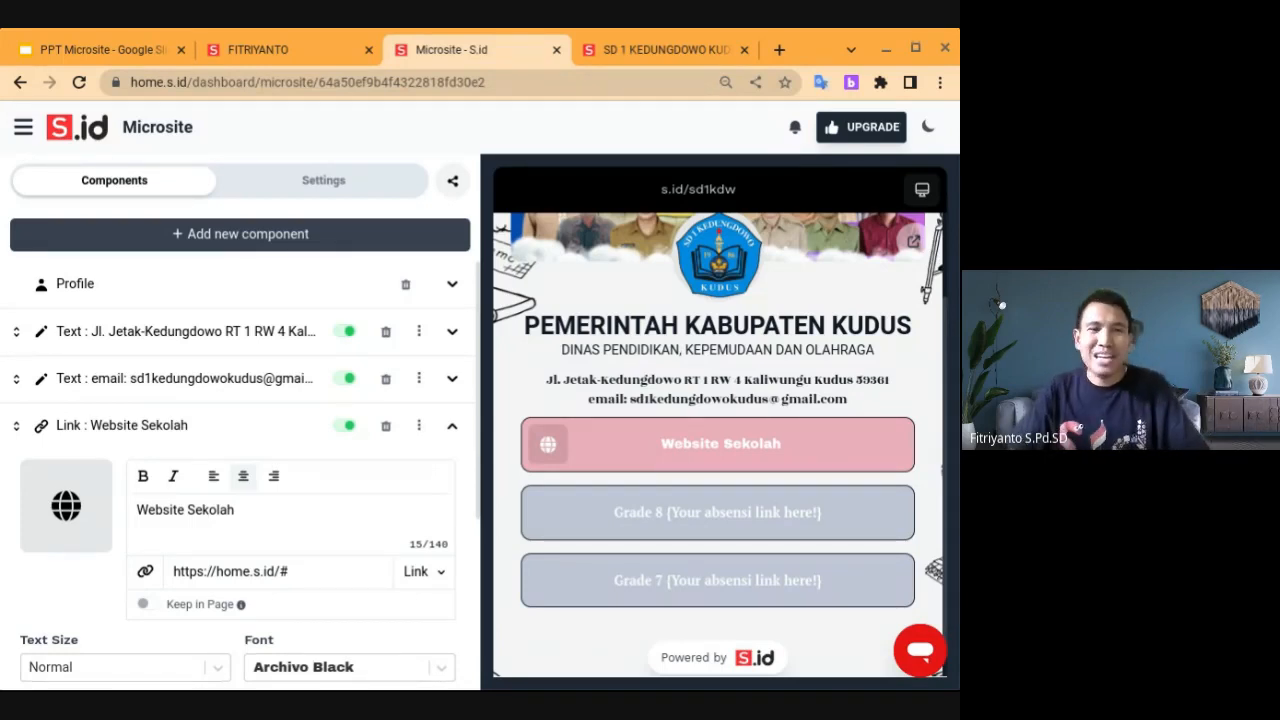
# Empty the Website Sekolah link's placeholder address, then bring up the PPT Microsite presentation
pyautogui.scroll(-2, 262, 577)
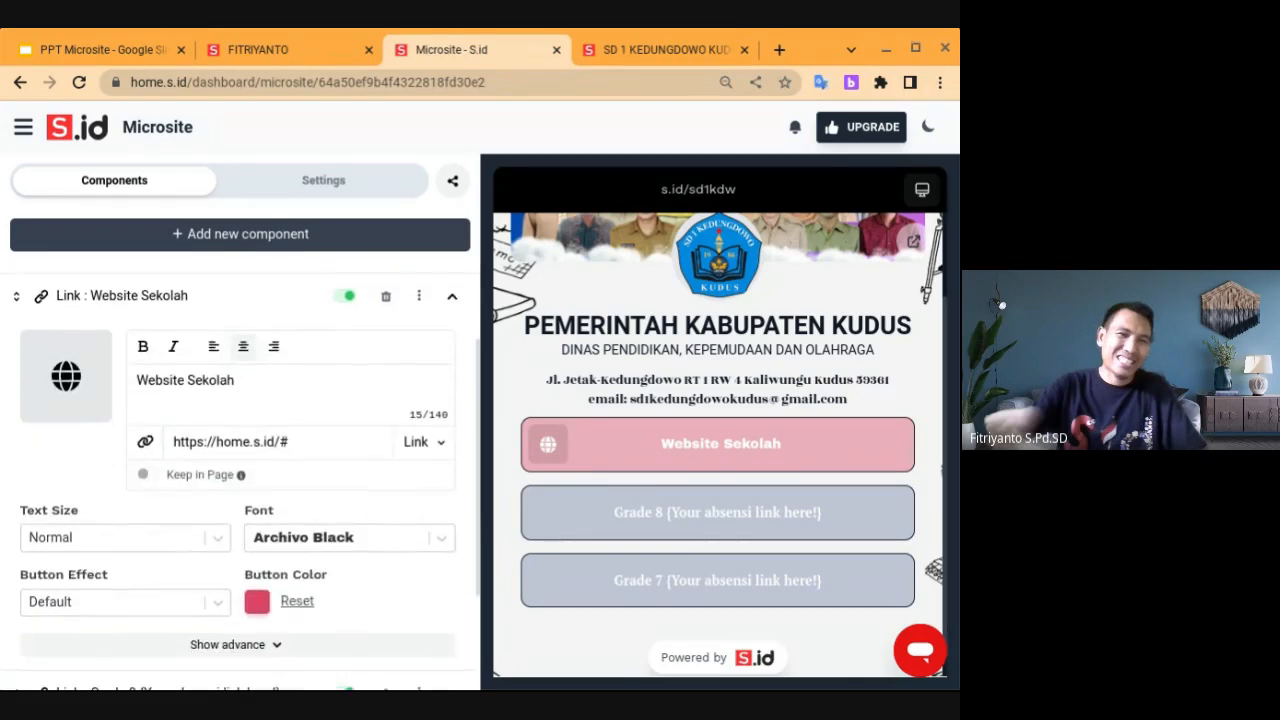
pyautogui.click(298, 441)
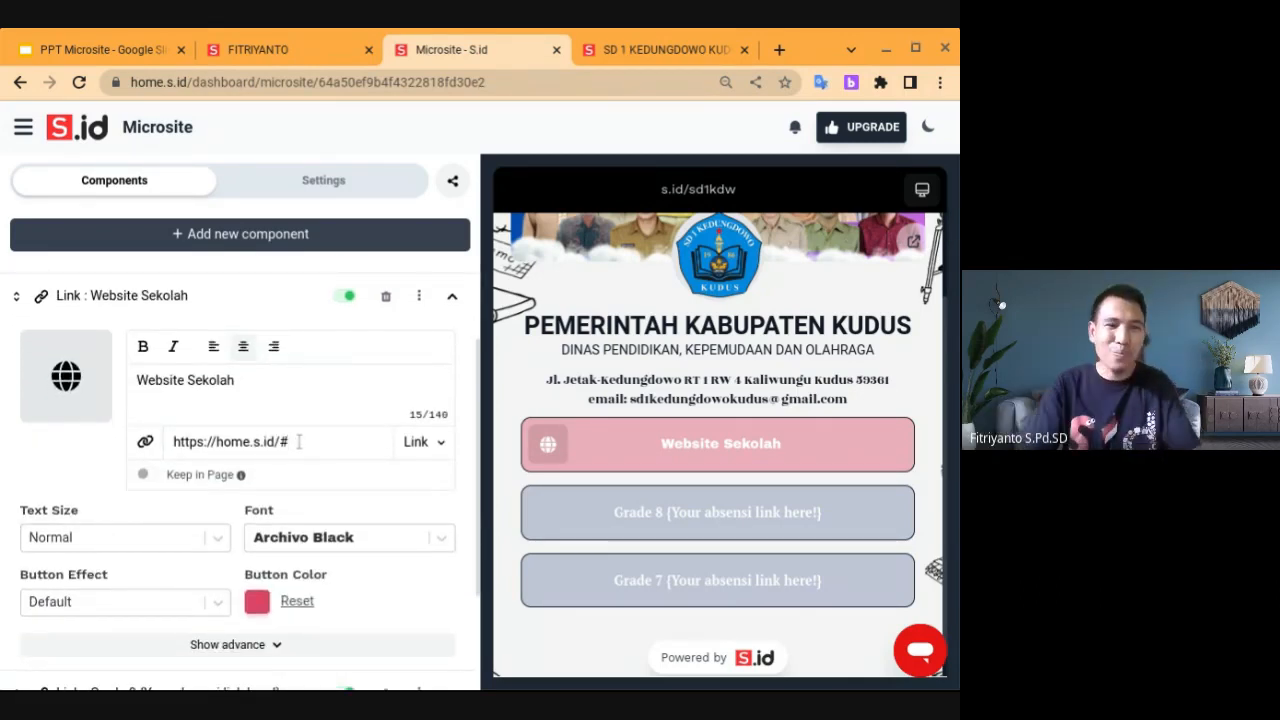
pyautogui.hotkey('ctrl', 'a')
pyautogui.press('BackSpace')
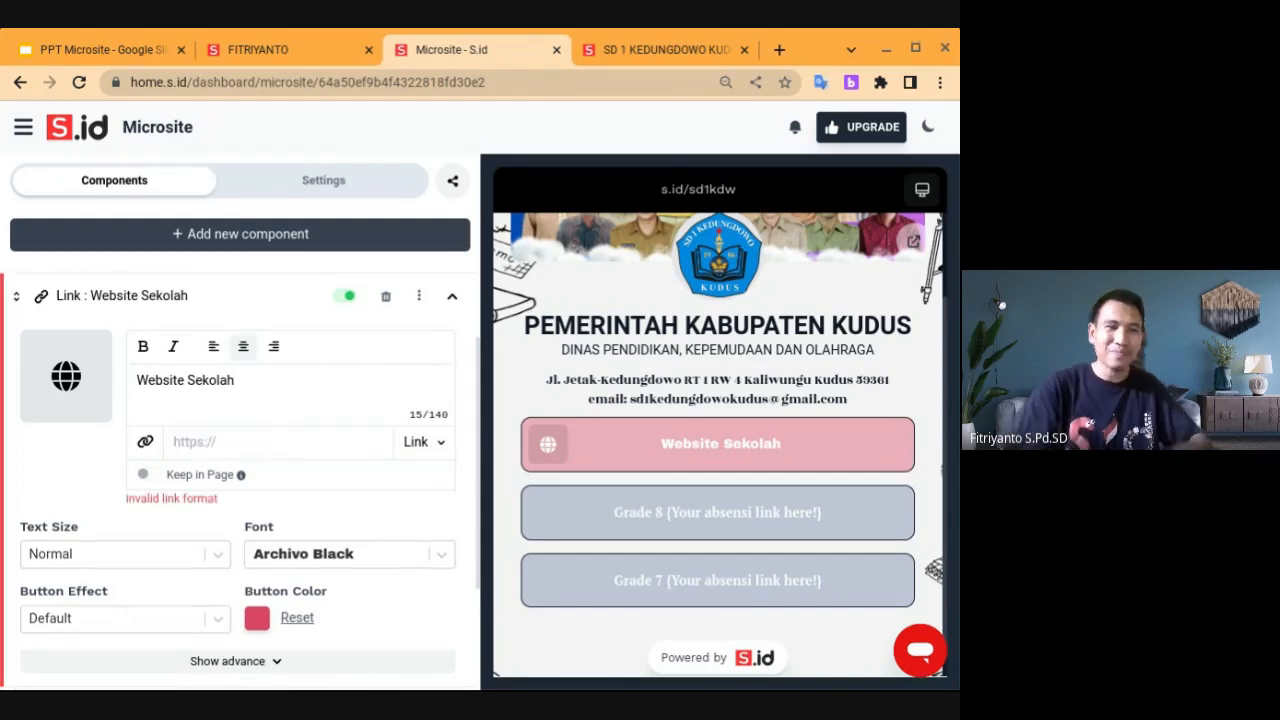
pyautogui.click(91, 53)
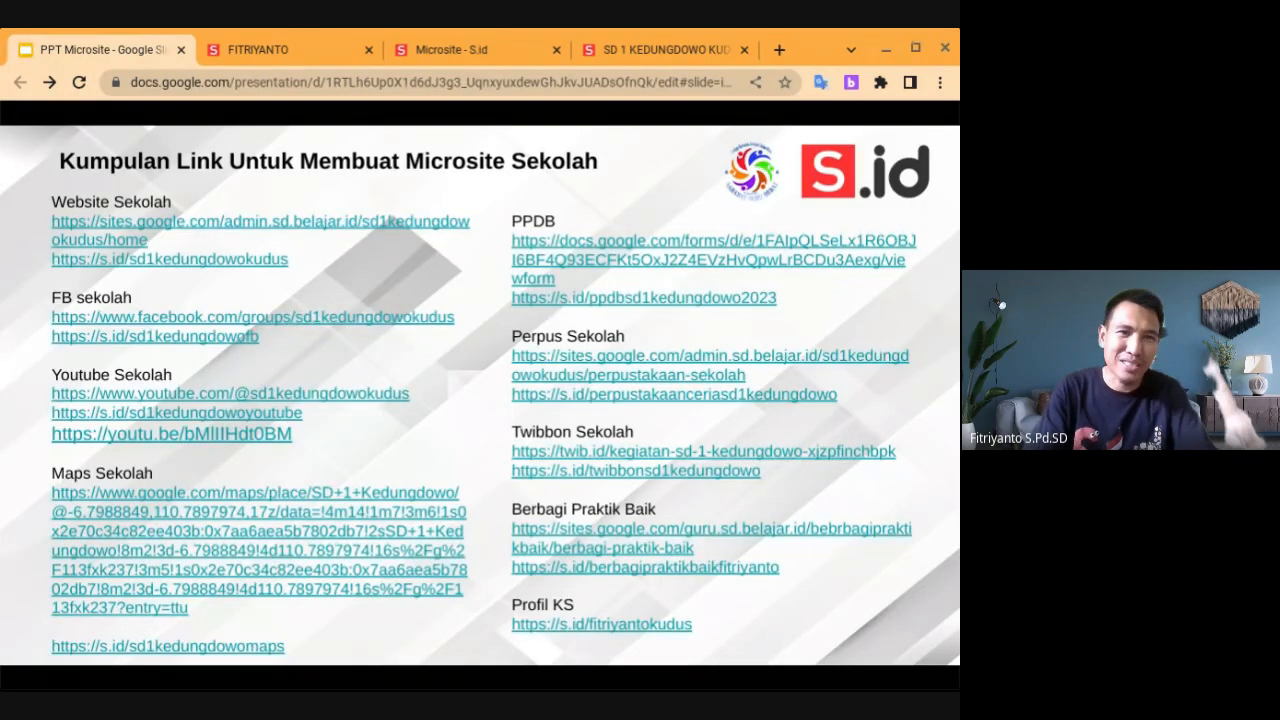
# Advance the slideshow to the Detail Komponen slide and exit back to slide editing
pyautogui.click(76, 235)
pyautogui.click(76, 235)
pyautogui.click(76, 235)
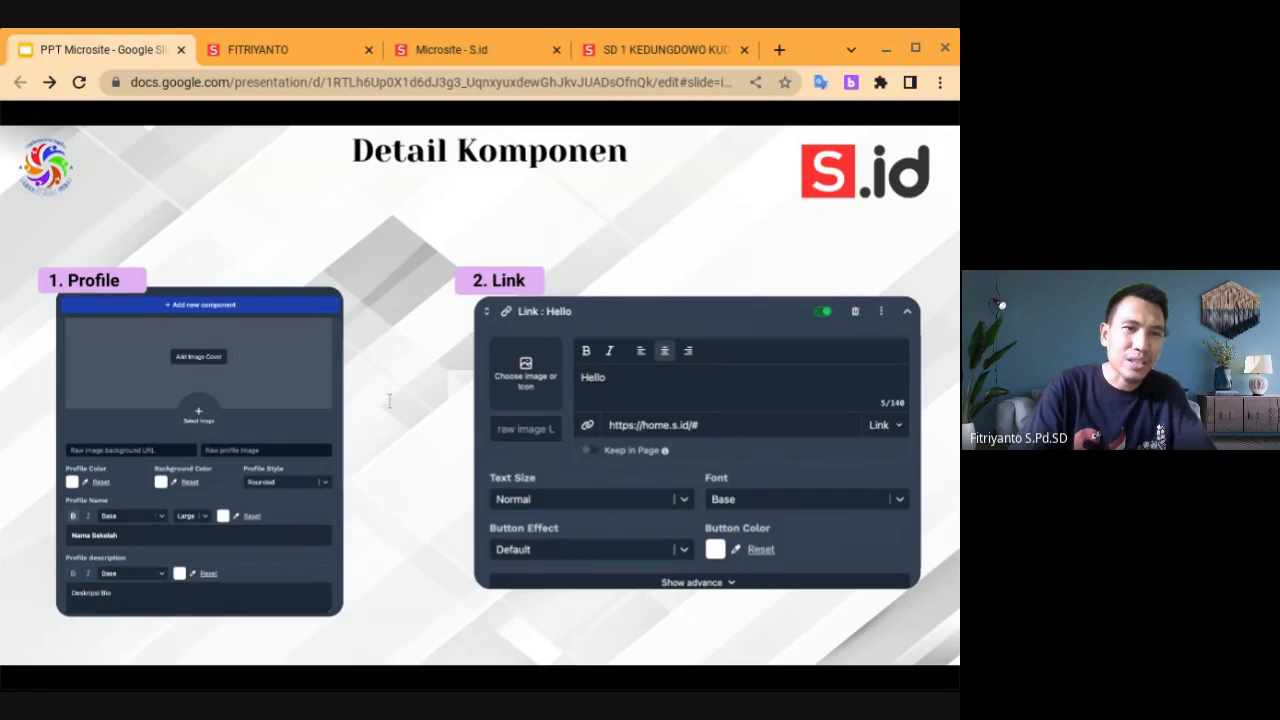
pyautogui.press('Escape')
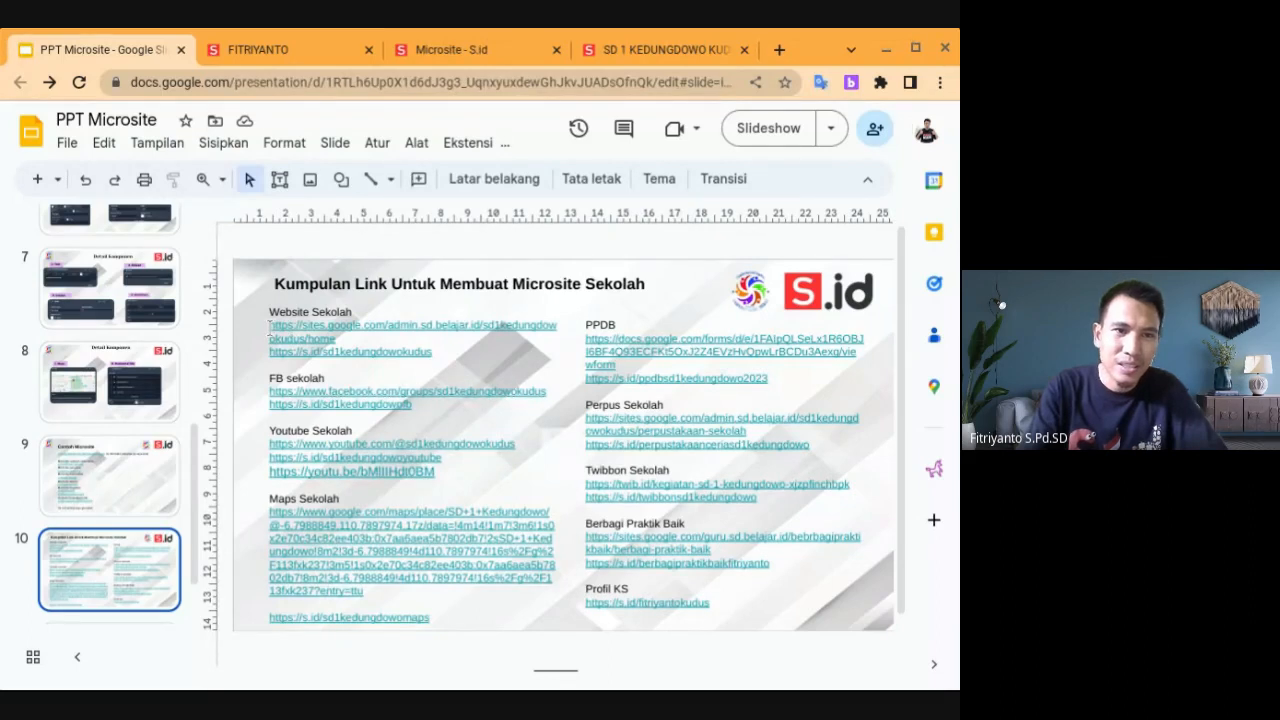
# Copy the Website Sekolah Google Sites address from the slide's link text box
pyautogui.click(269, 327)
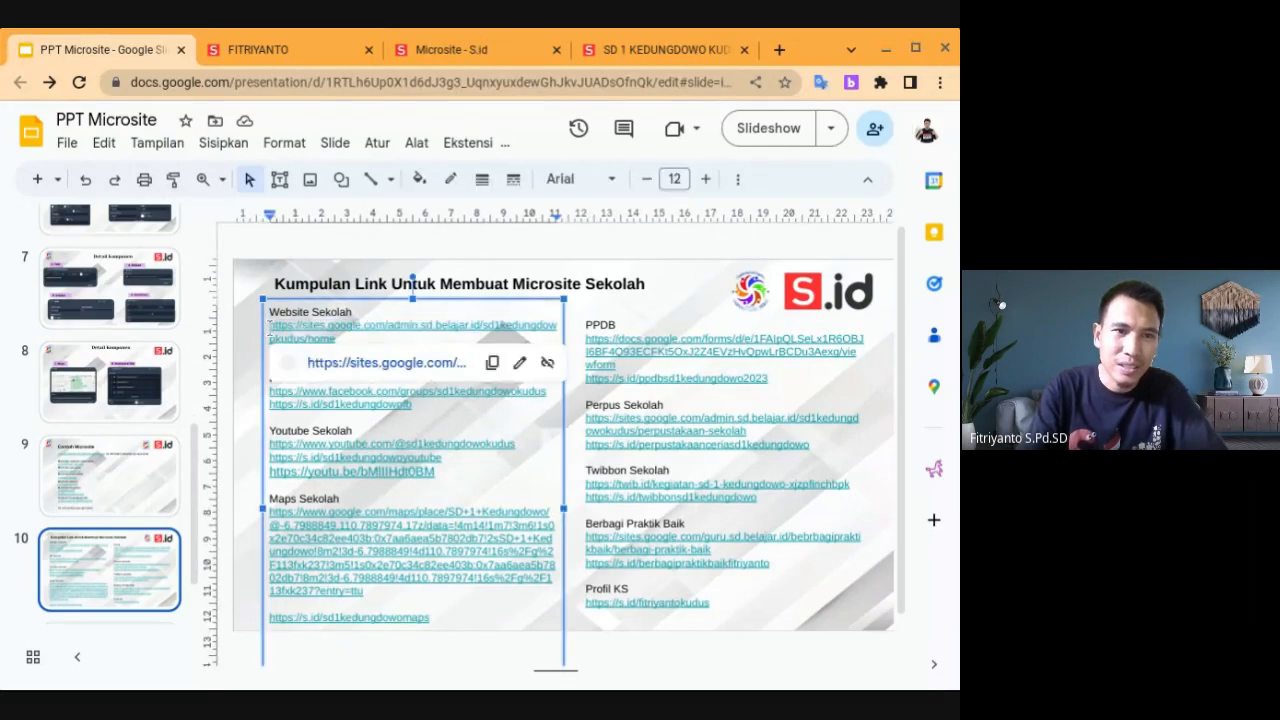
pyautogui.rightClick(360, 345)
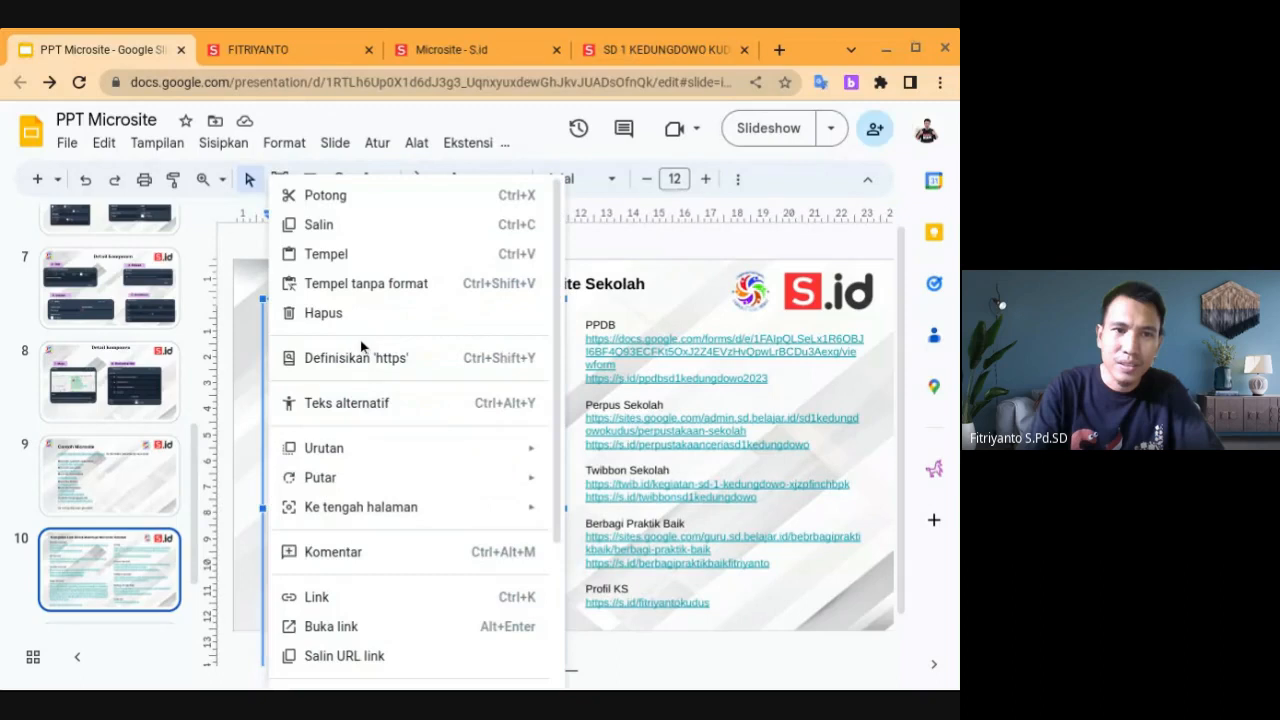
pyautogui.click(255, 366)
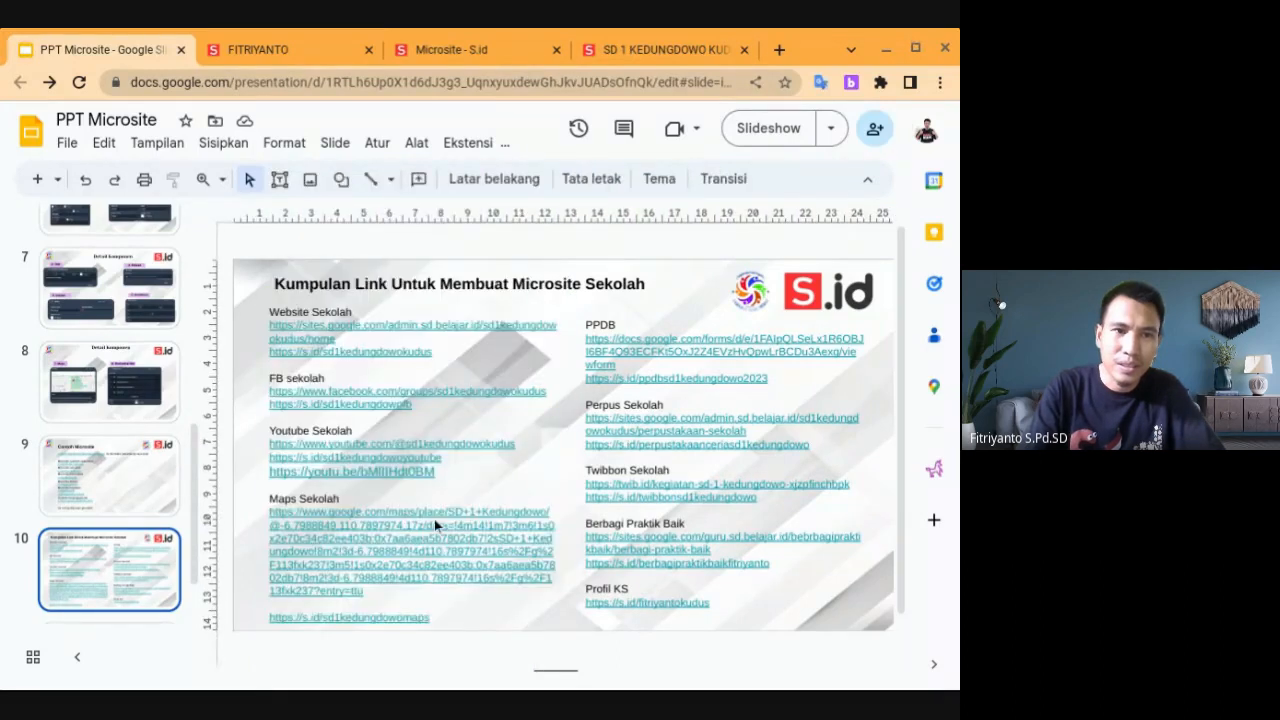
pyautogui.click(406, 326)
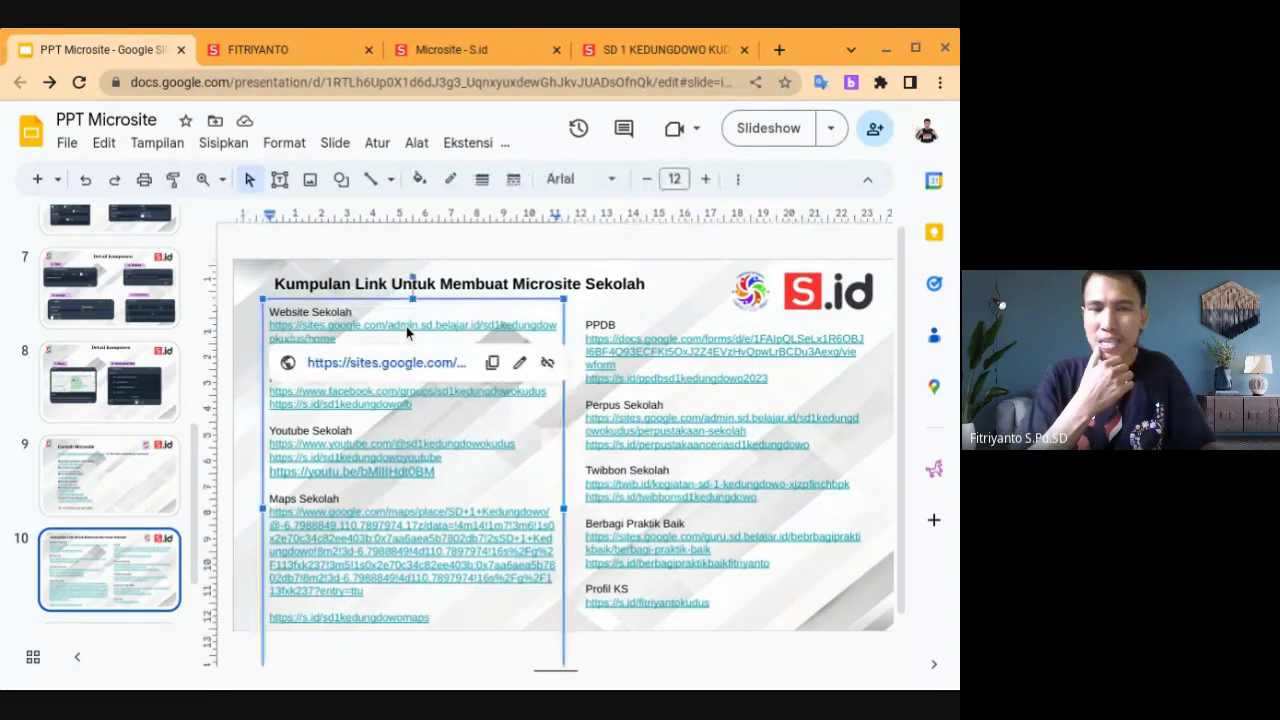
pyautogui.click(492, 366)
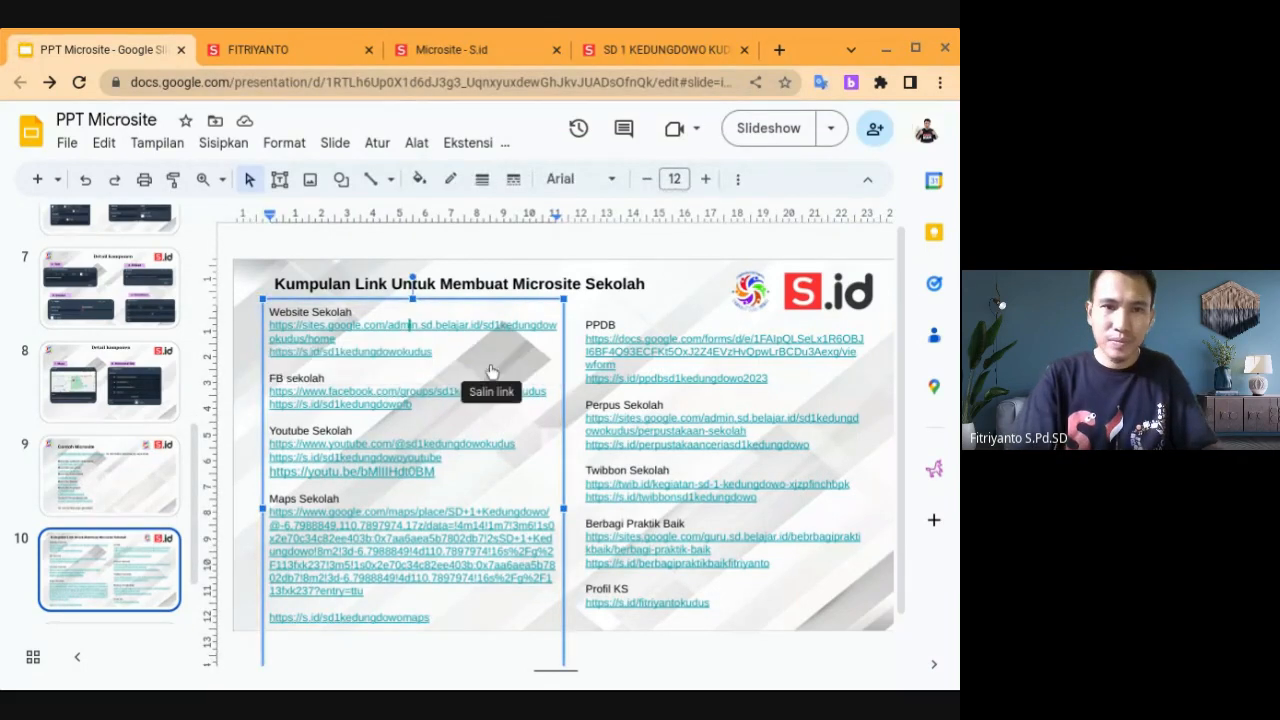
pyautogui.click(480, 49)
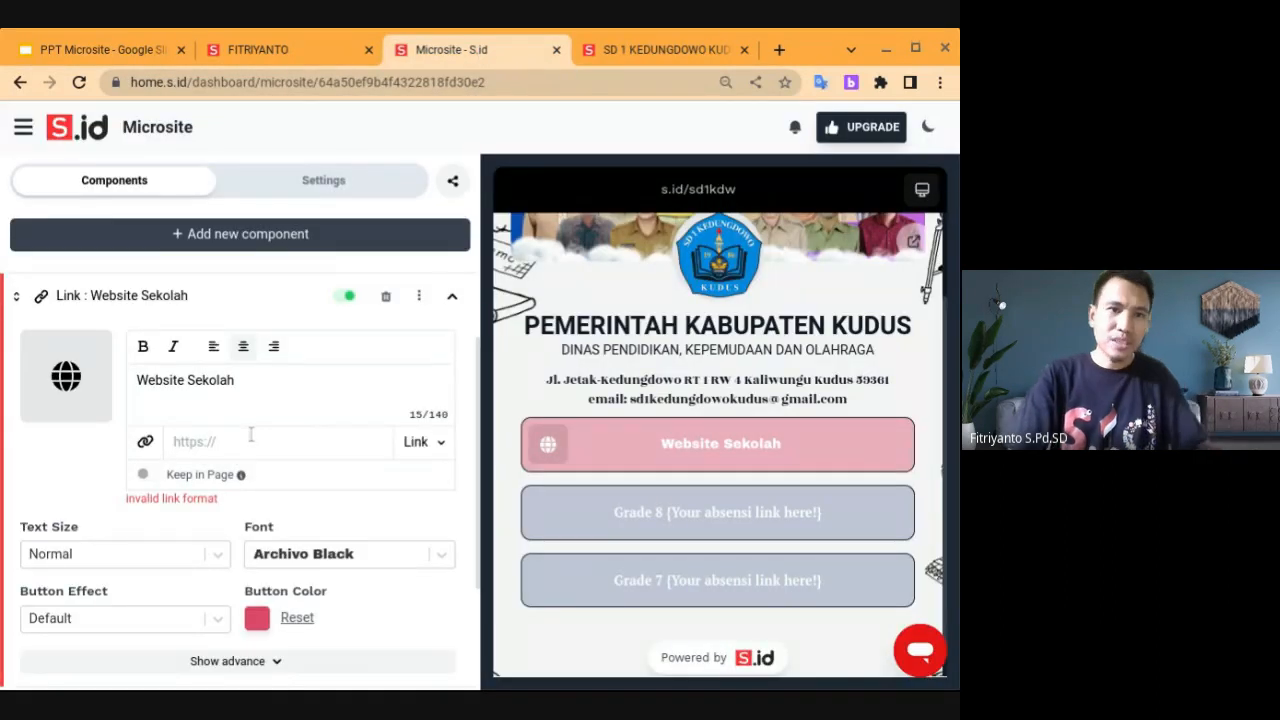
# Paste the copied Google Sites address into the Website Sekolah link field
pyautogui.hotkey('ctrl', 'v')
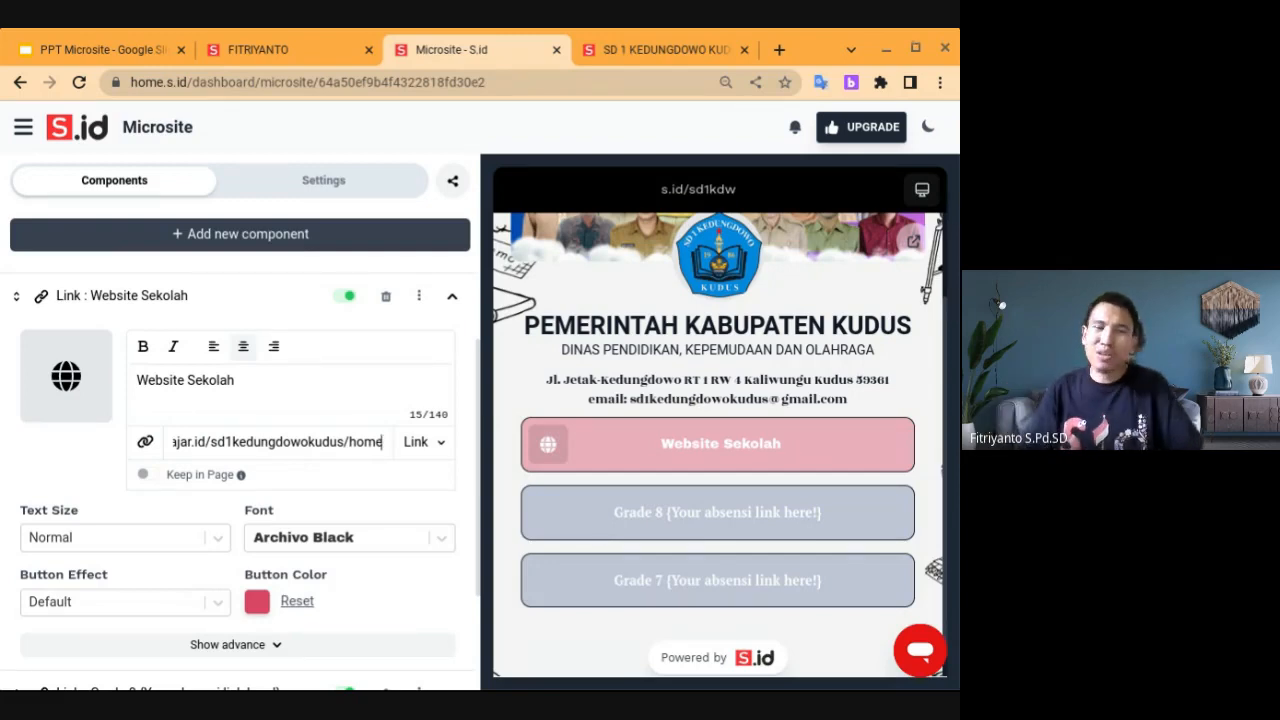
pyautogui.click(147, 481)
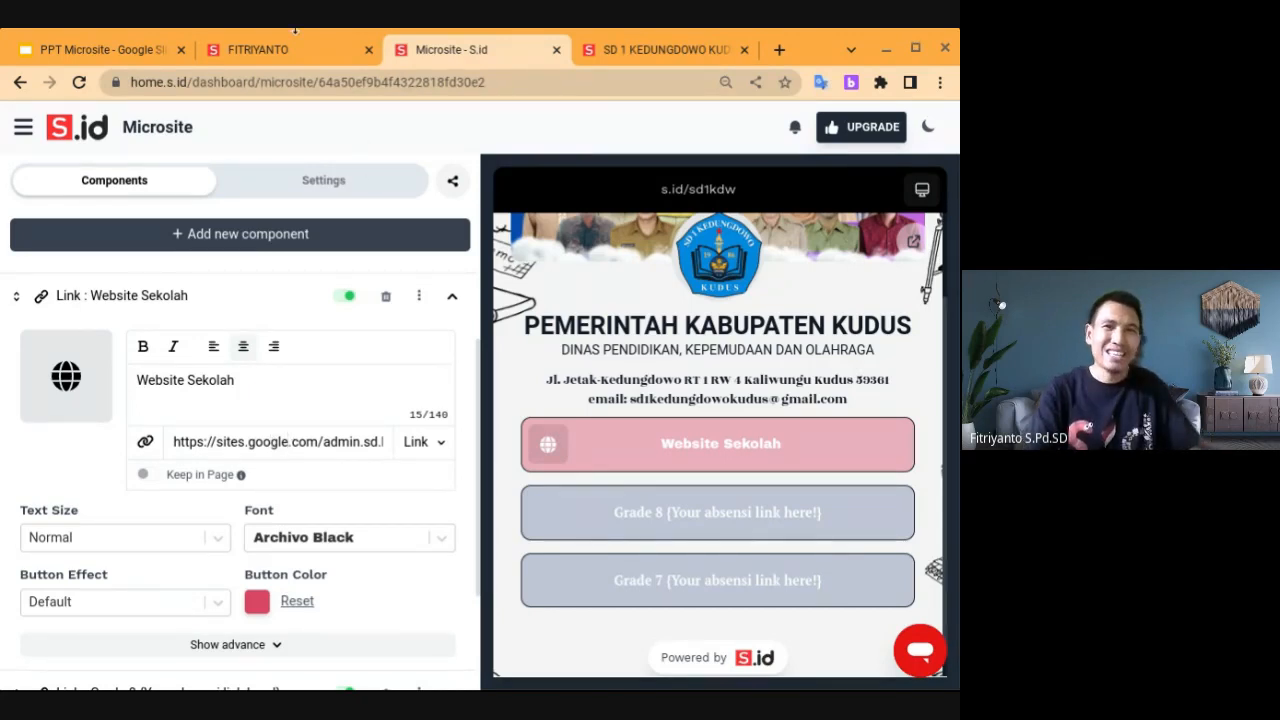
pyautogui.click(104, 48)
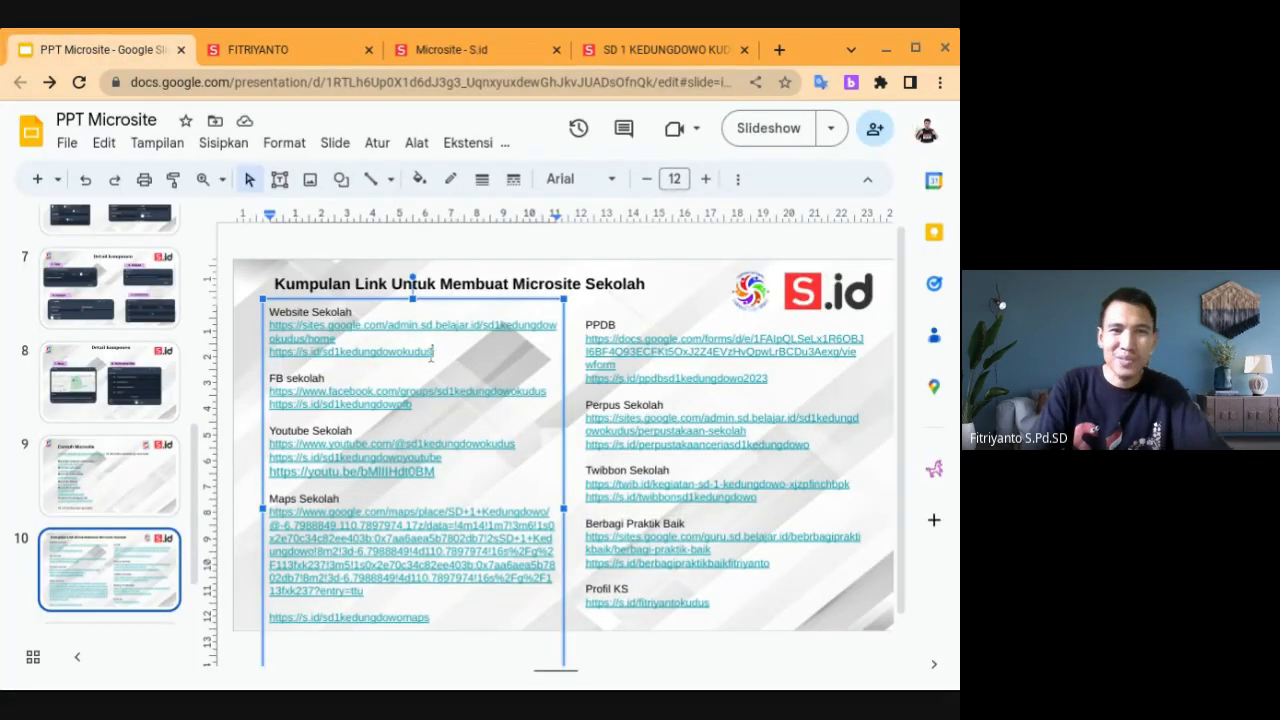
pyautogui.moveTo(432, 352); pyautogui.dragTo(266, 355)
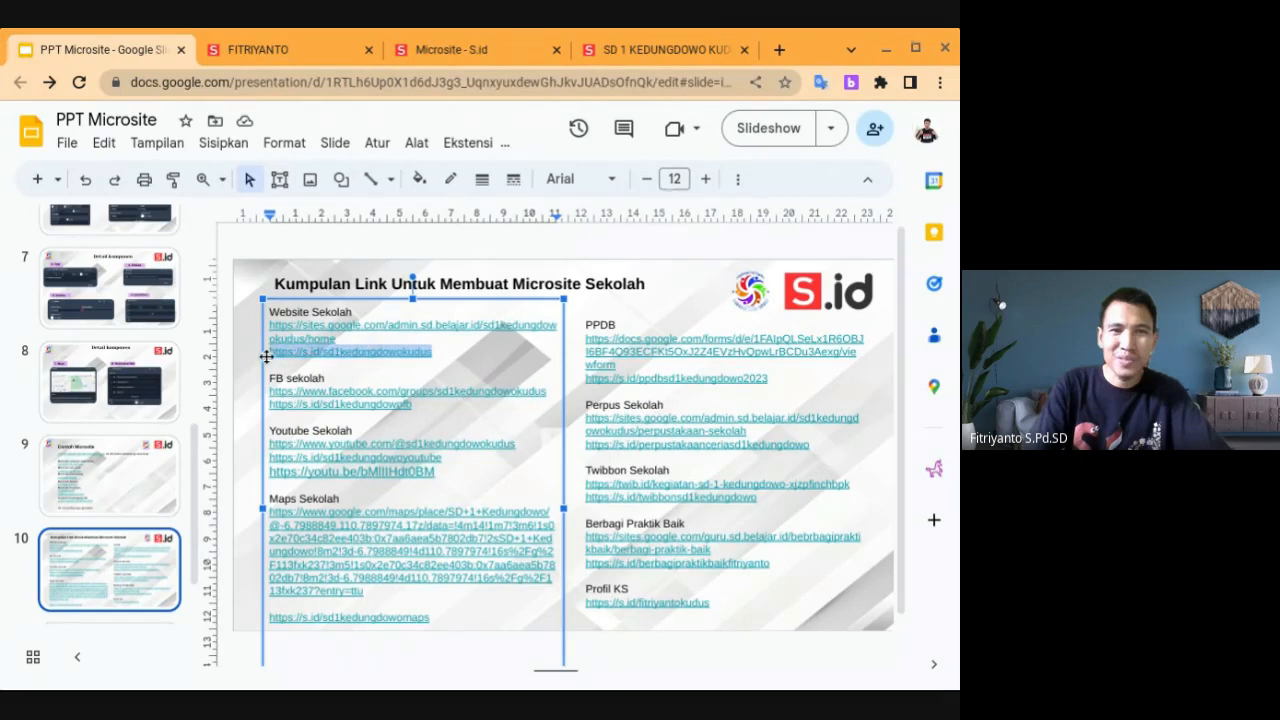
pyautogui.click(483, 52)
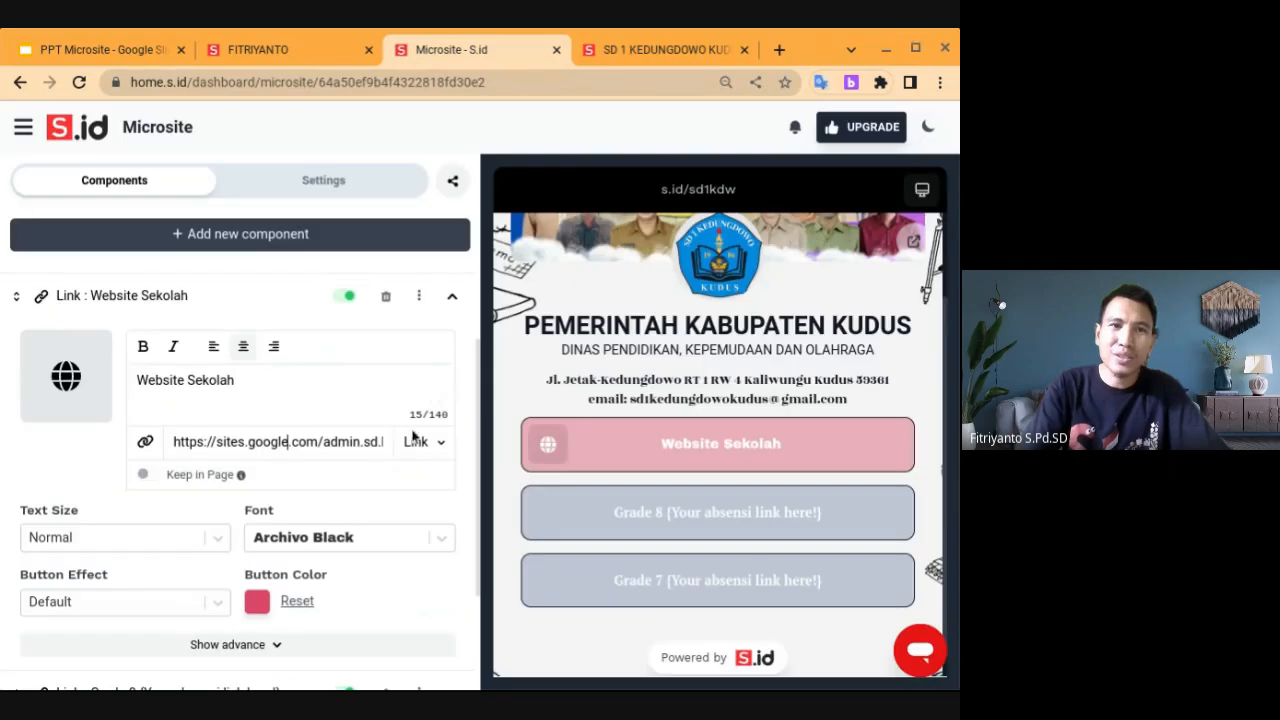
pyautogui.tripleClick(340, 441)
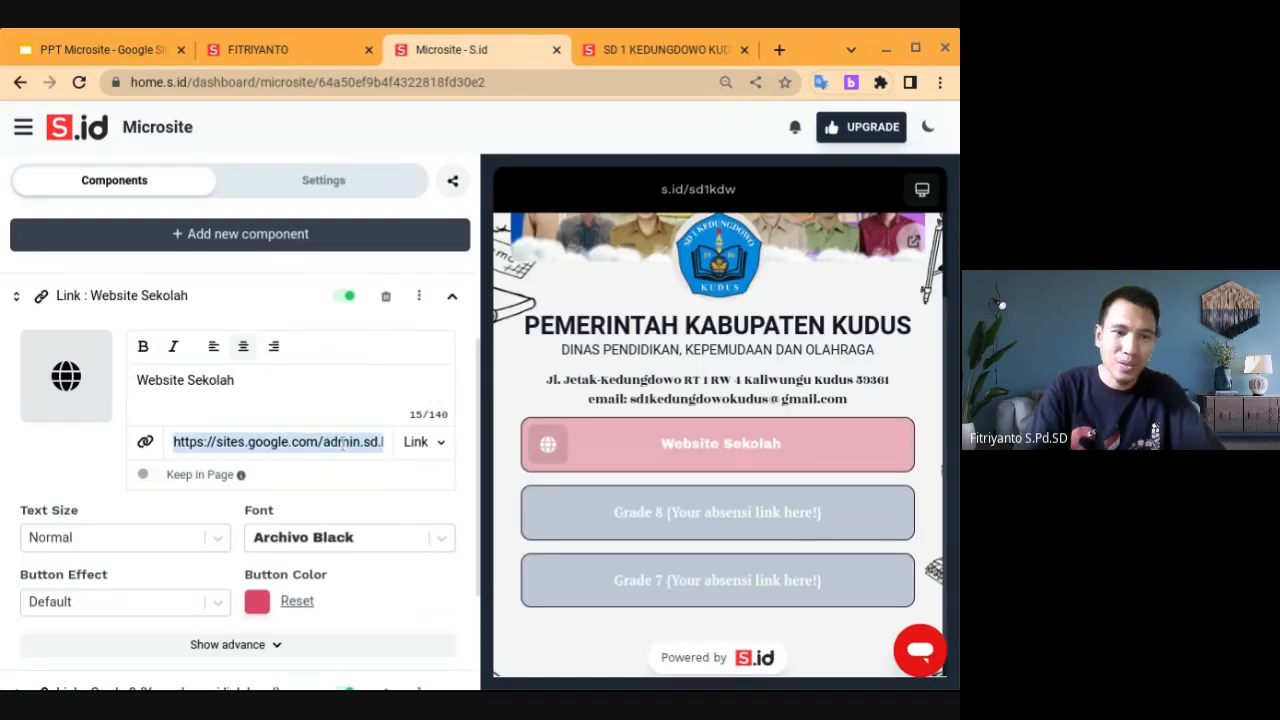
pyautogui.press('BackSpace')
pyautogui.hotkey('ctrl', 'v')
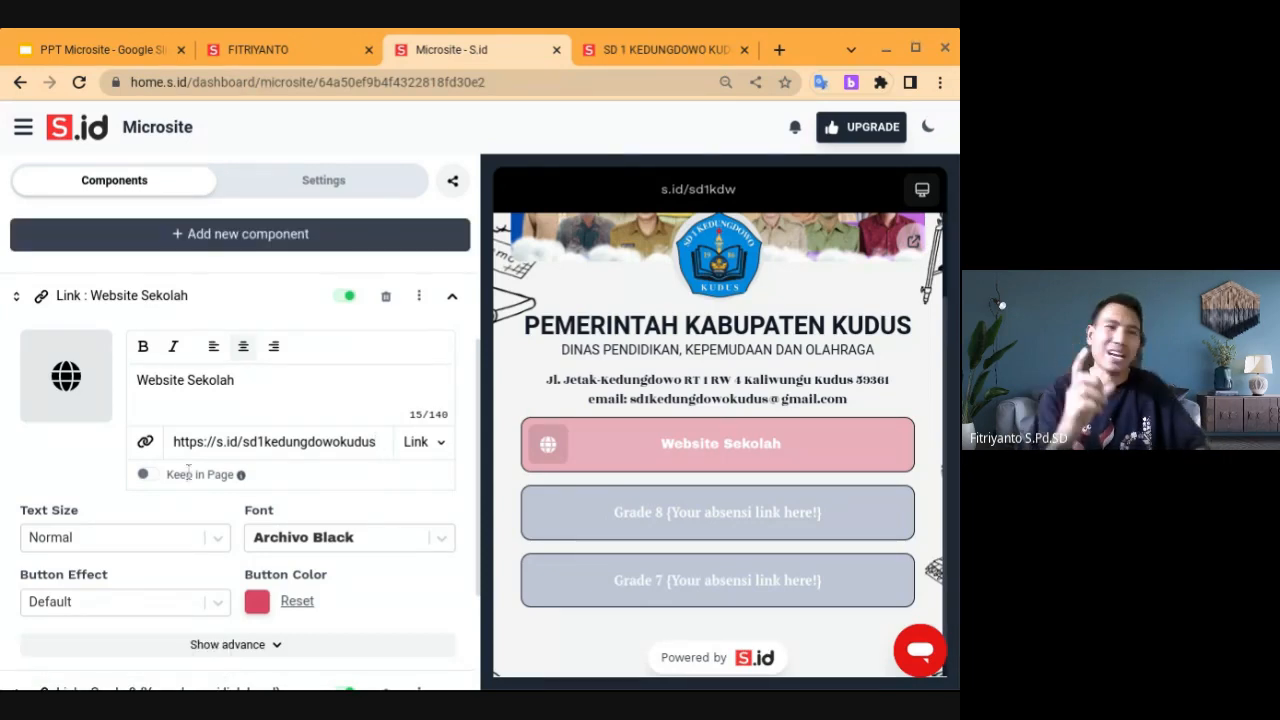
pyautogui.click(149, 476)
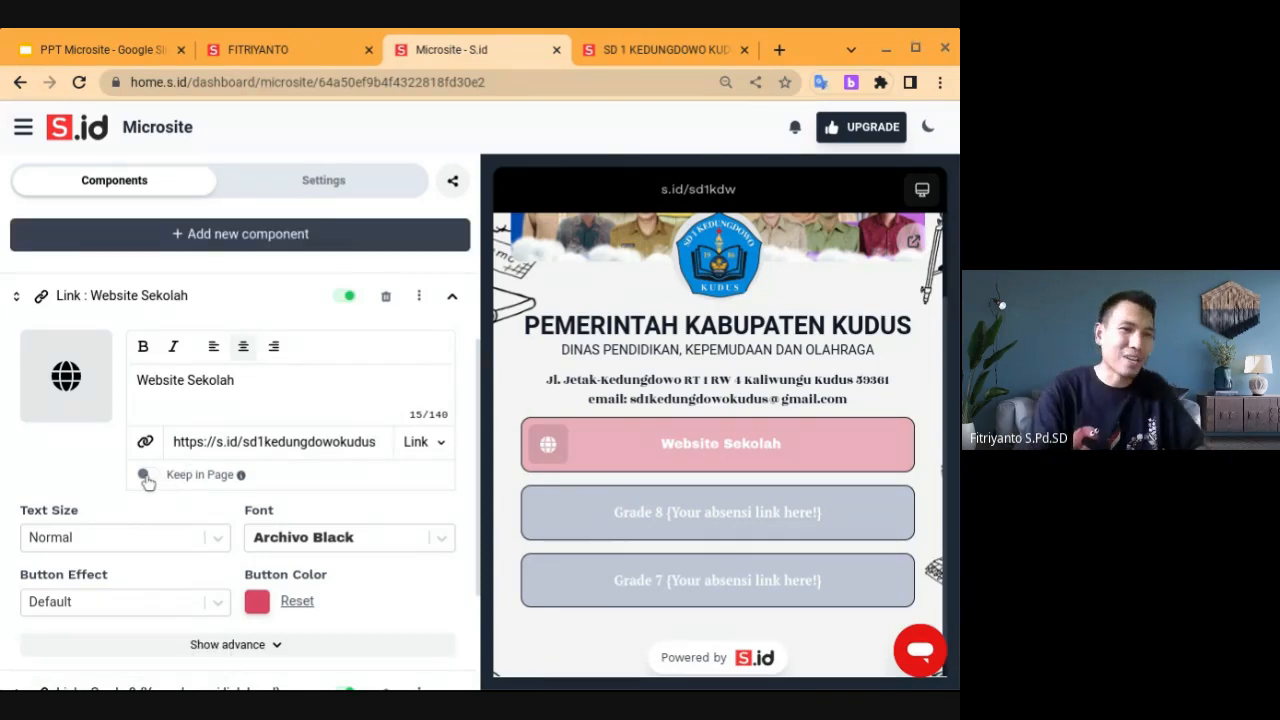
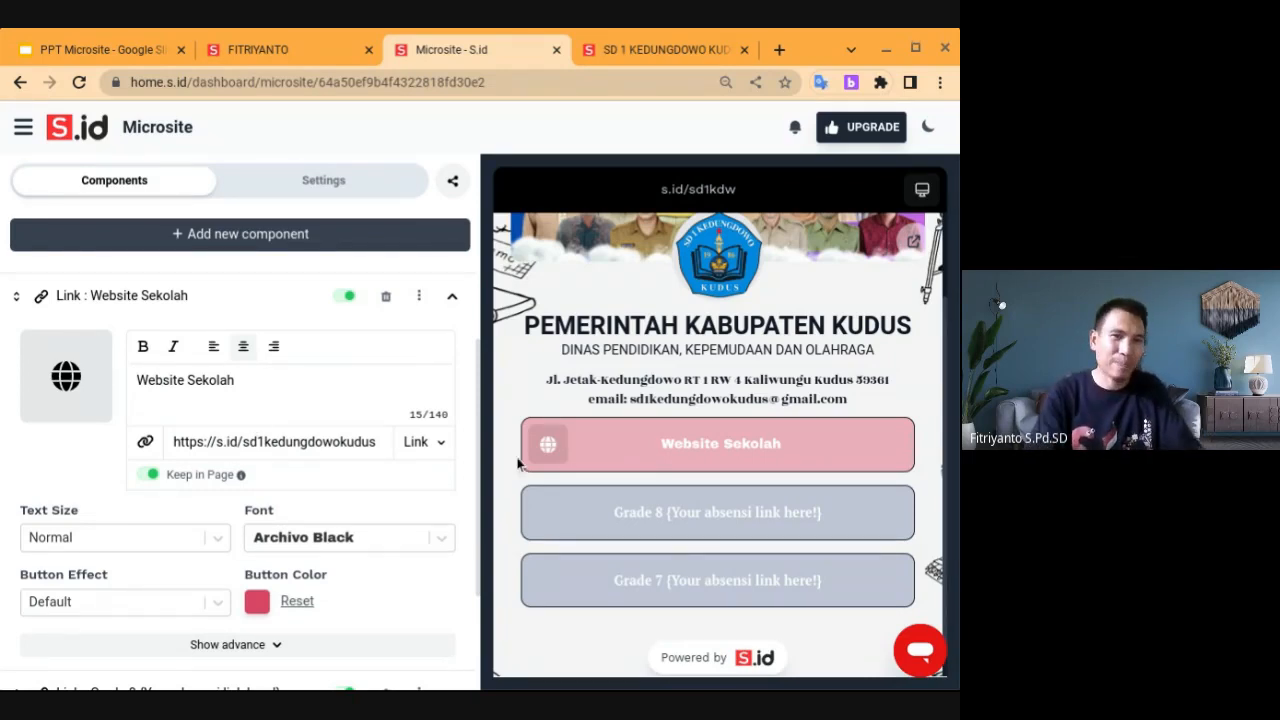
# Keep the new link button's type as an ordinary web link
pyautogui.click(444, 447)
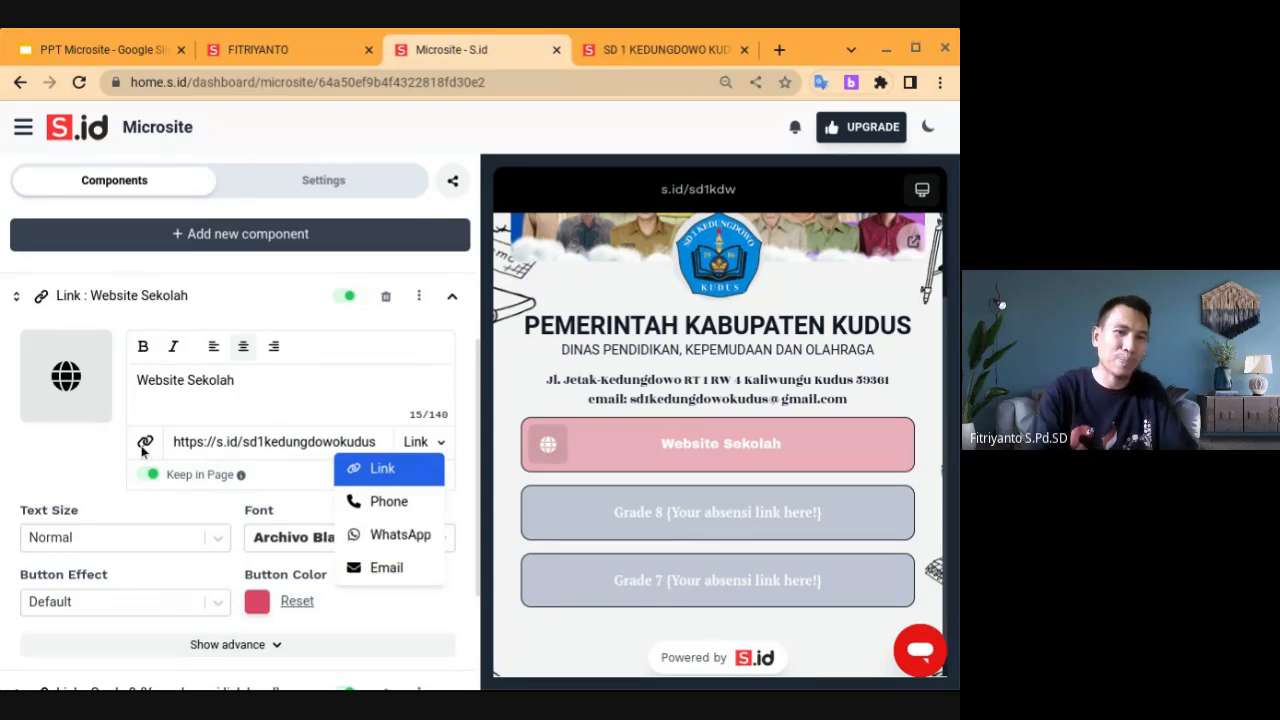
pyautogui.click(433, 448)
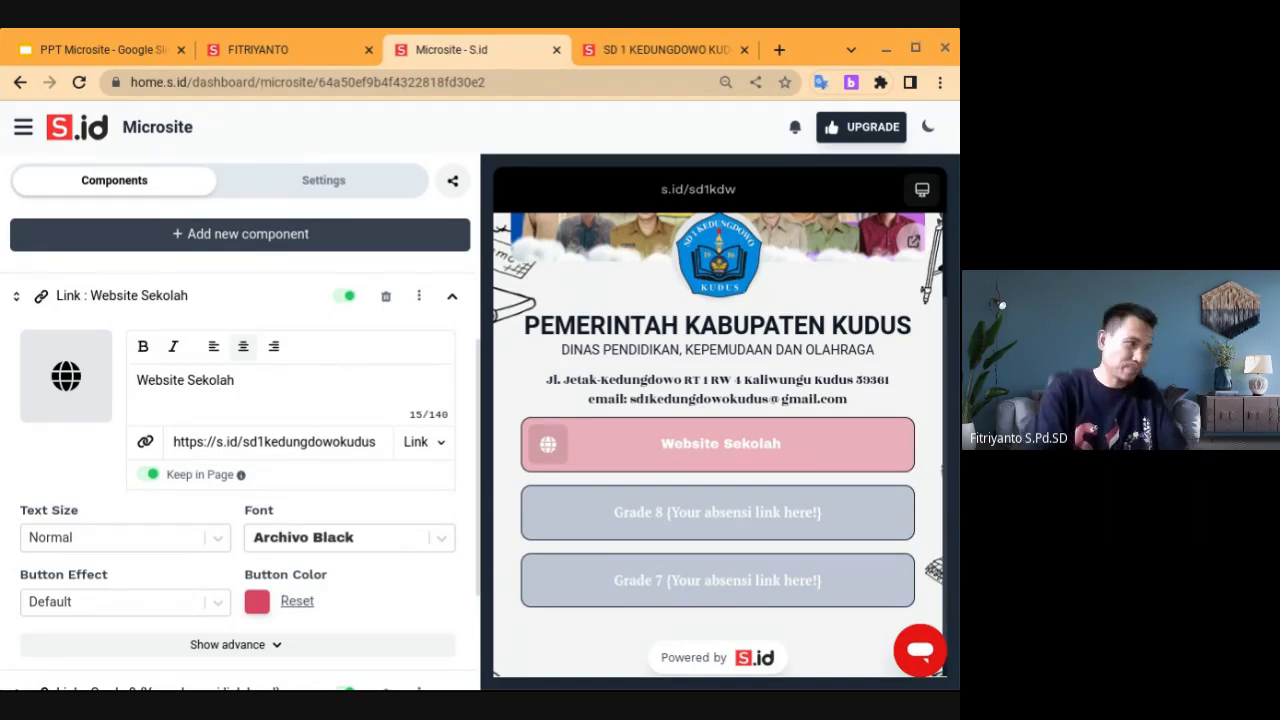
pyautogui.scroll(-2, 240, 460)
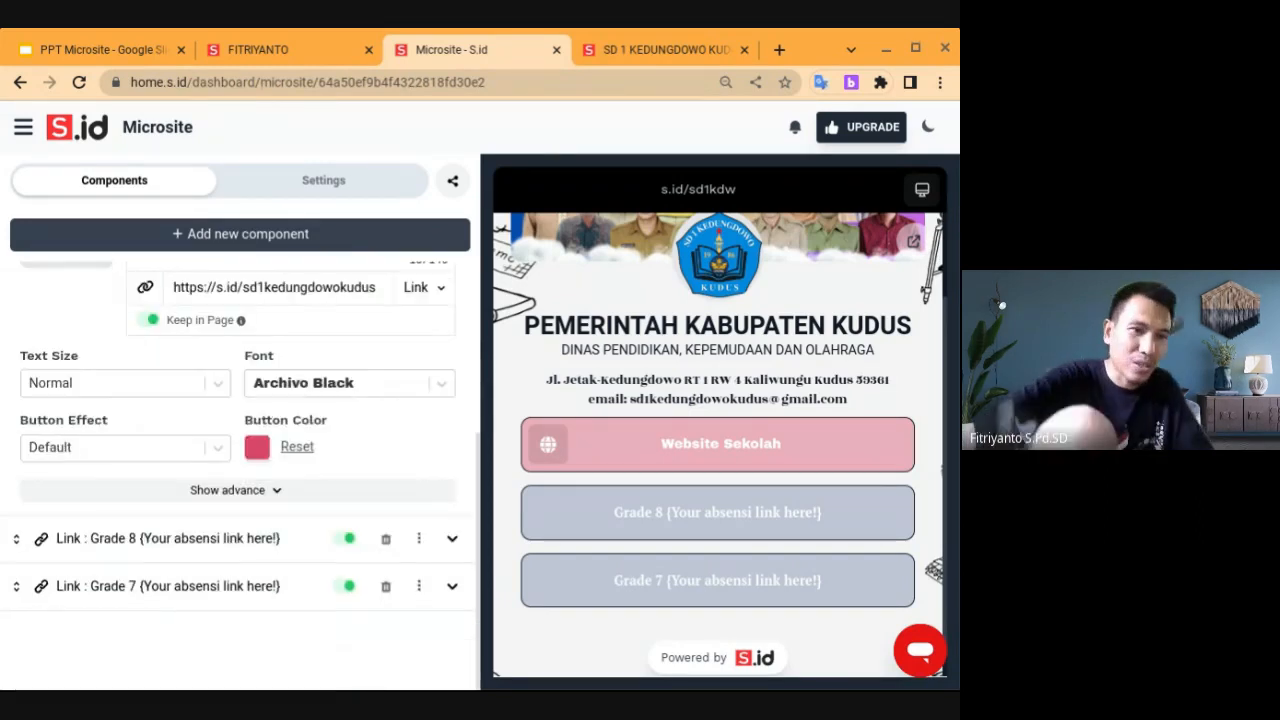
# Clear the Grade 8 link's label and give it the Facebook brand icon
pyautogui.click(452, 540)
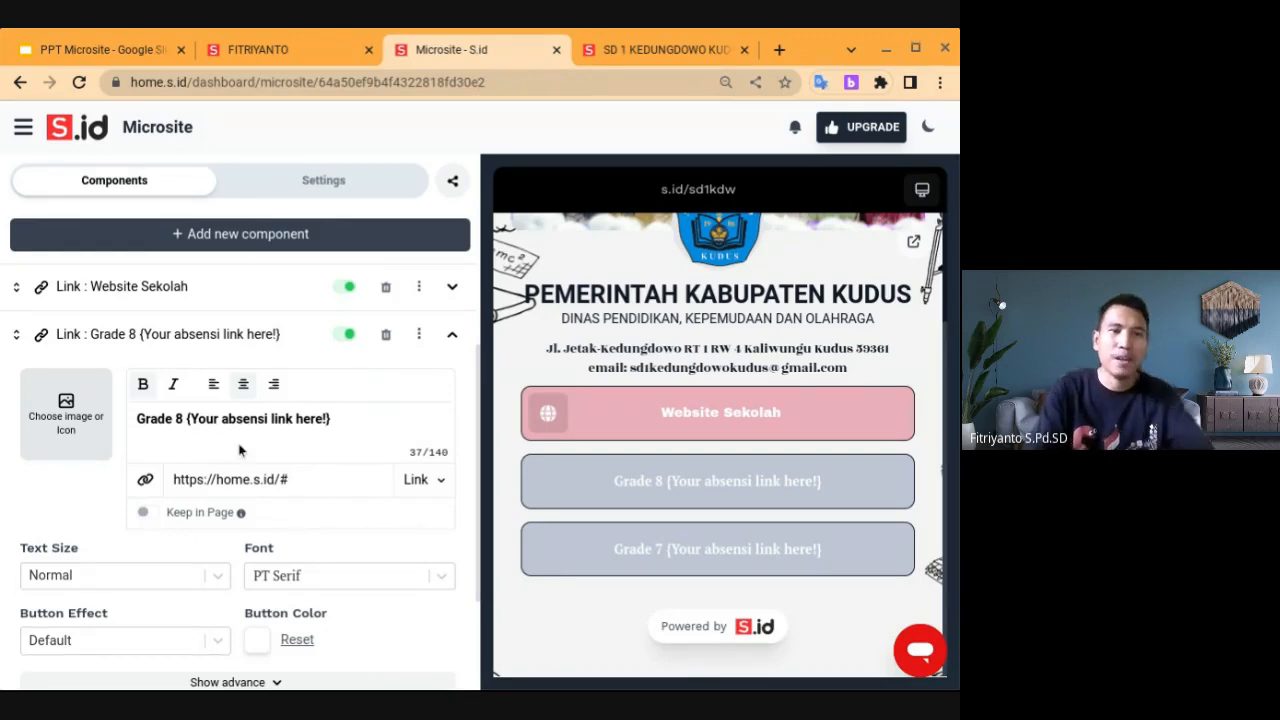
pyautogui.tripleClick(310, 420)
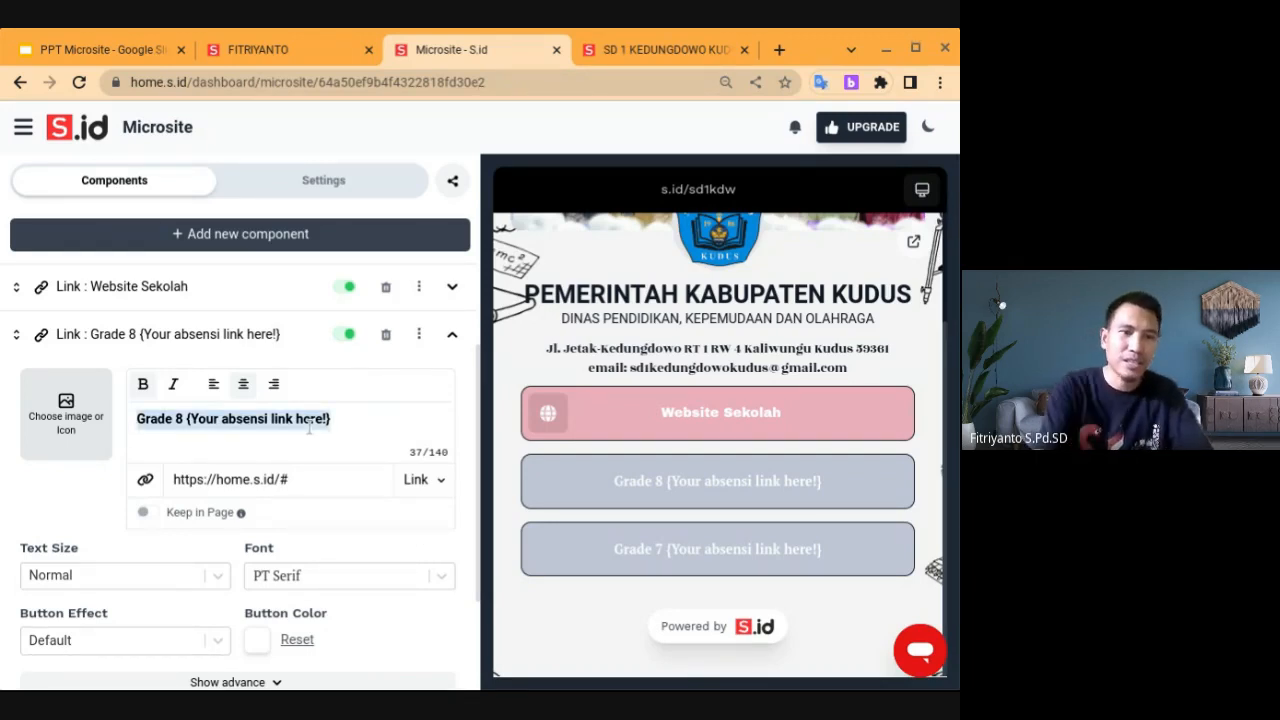
pyautogui.press('BackSpace')
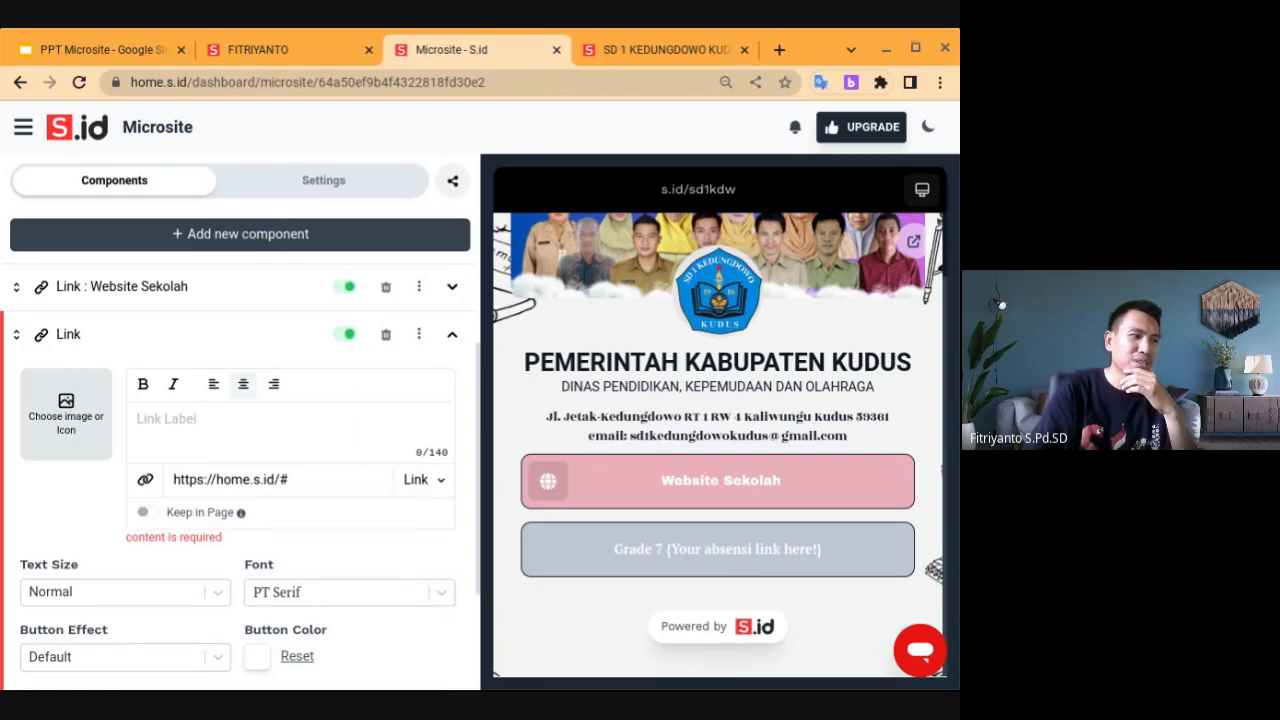
pyautogui.click(66, 412)
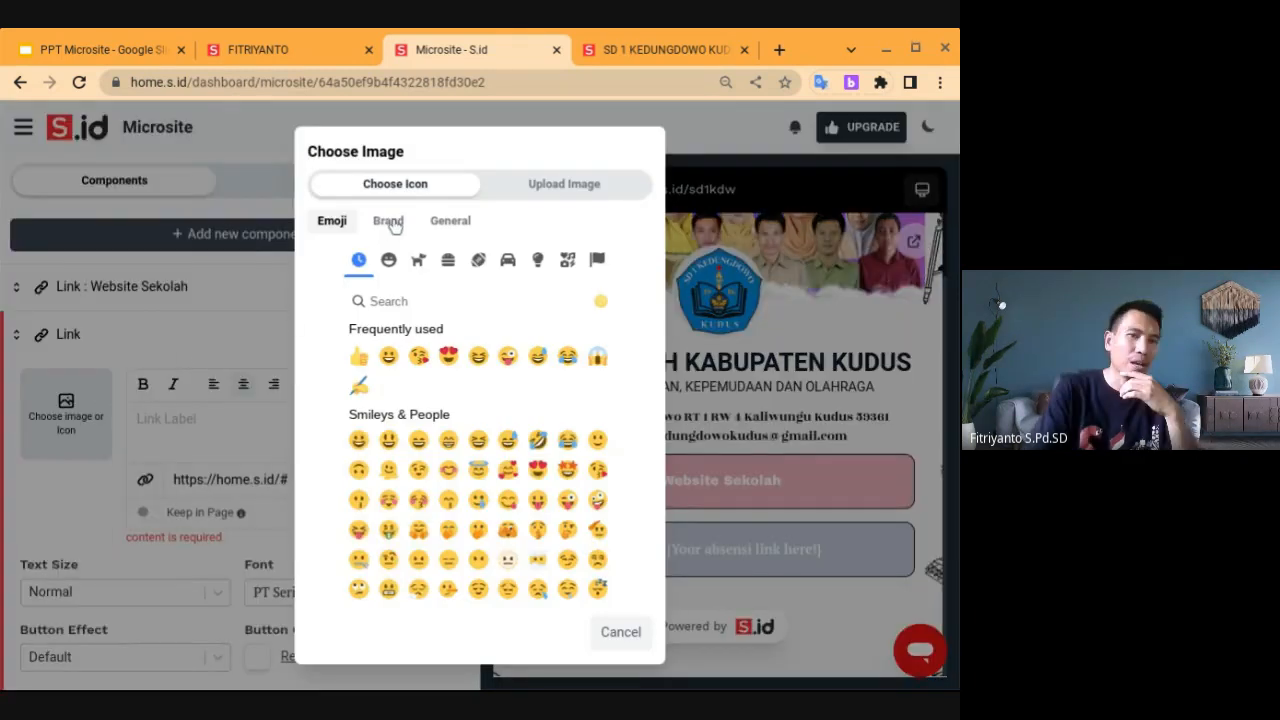
pyautogui.click(390, 223)
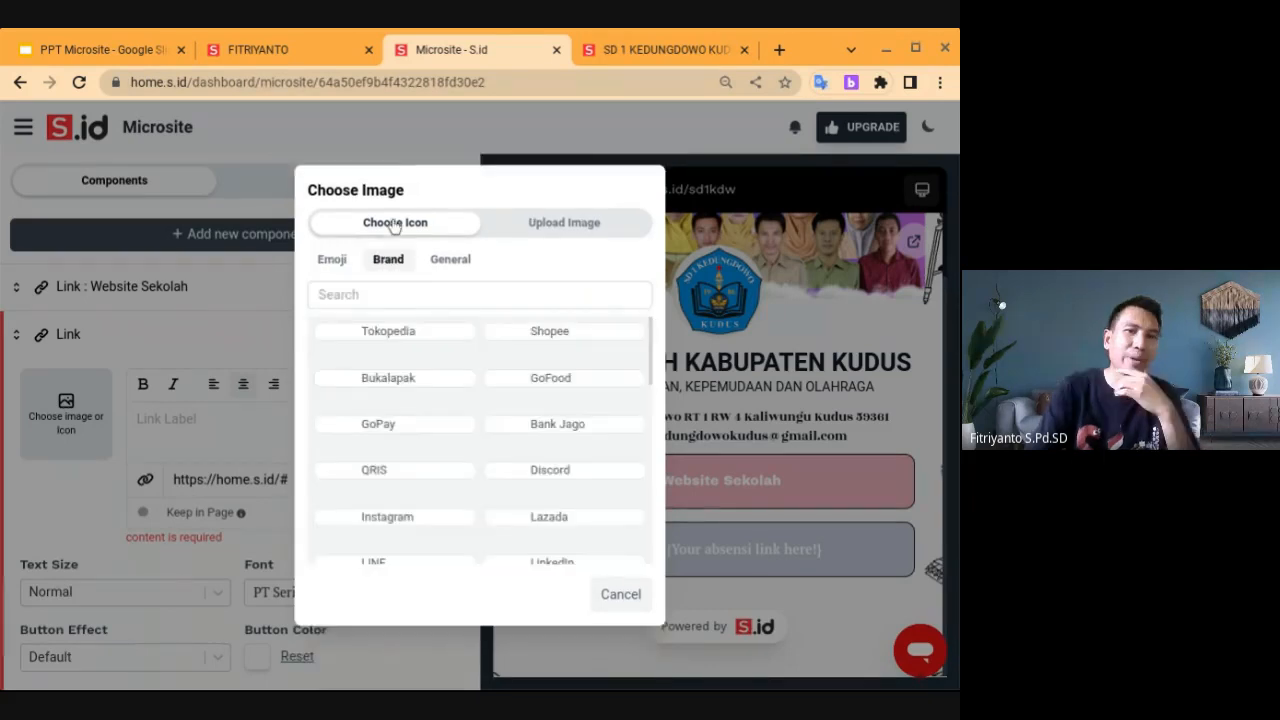
pyautogui.scroll(-5, 442, 391)
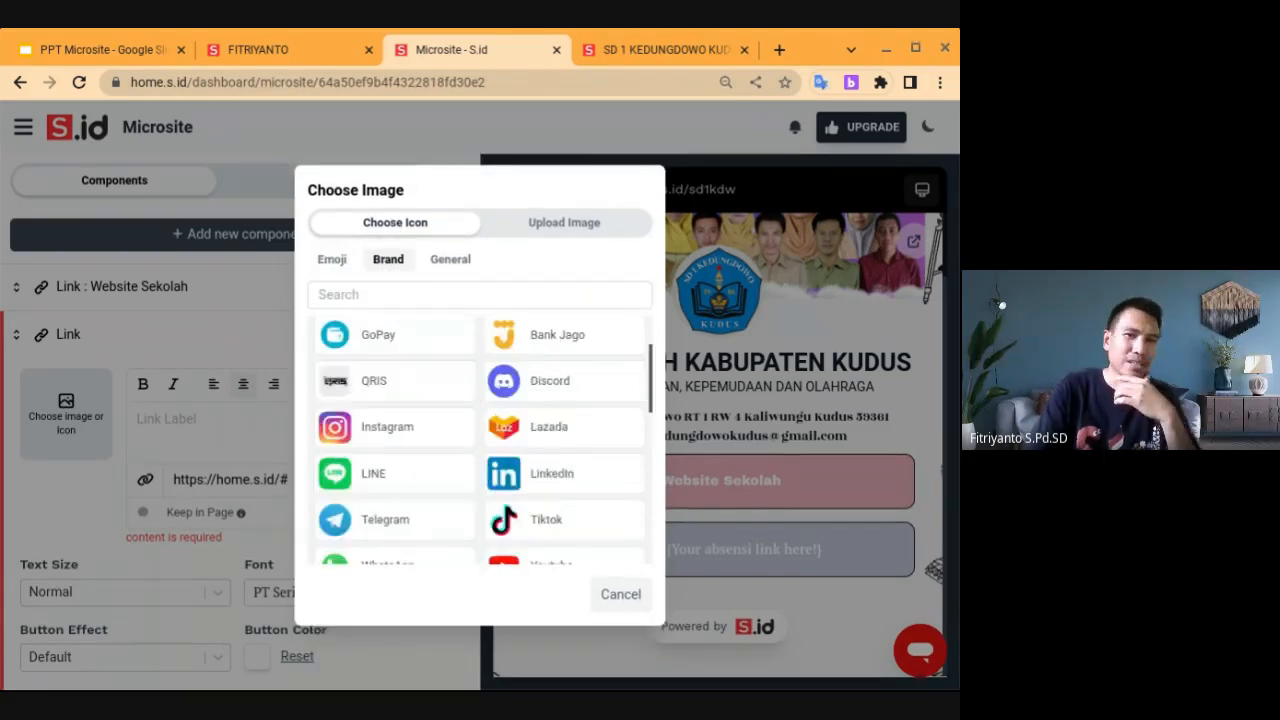
pyautogui.scroll(-2, 420, 420)
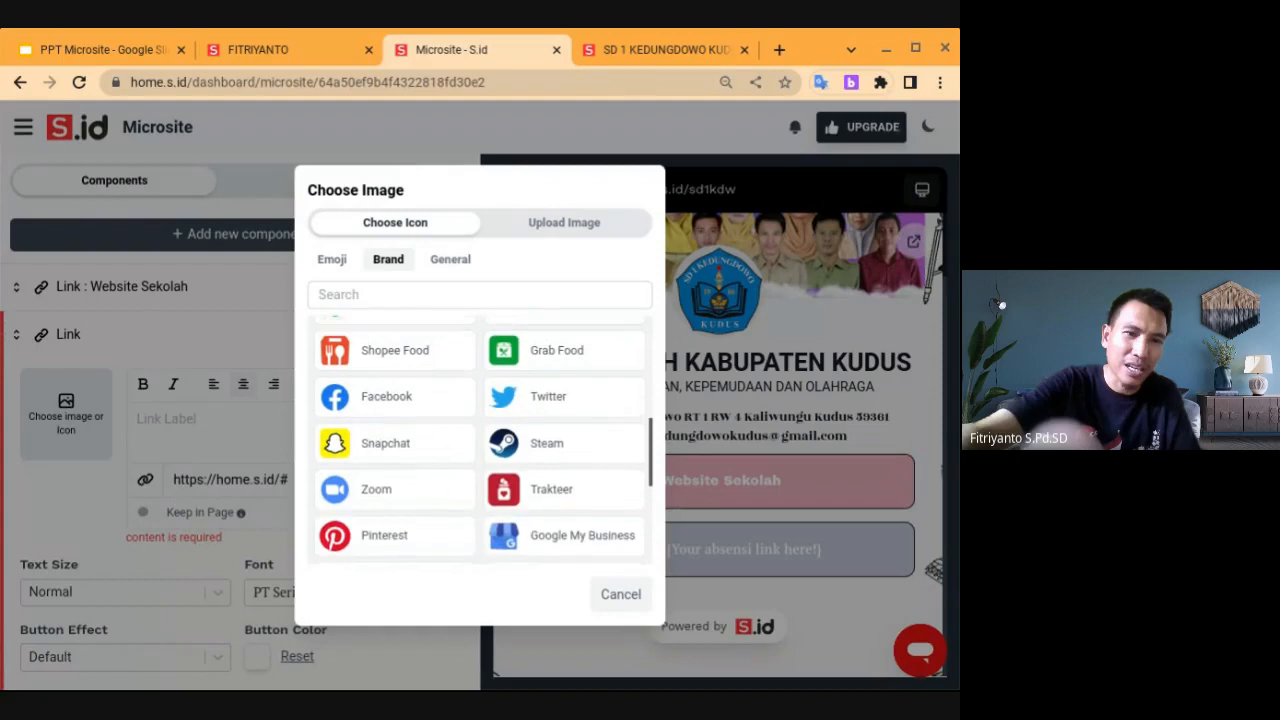
pyautogui.click(393, 396)
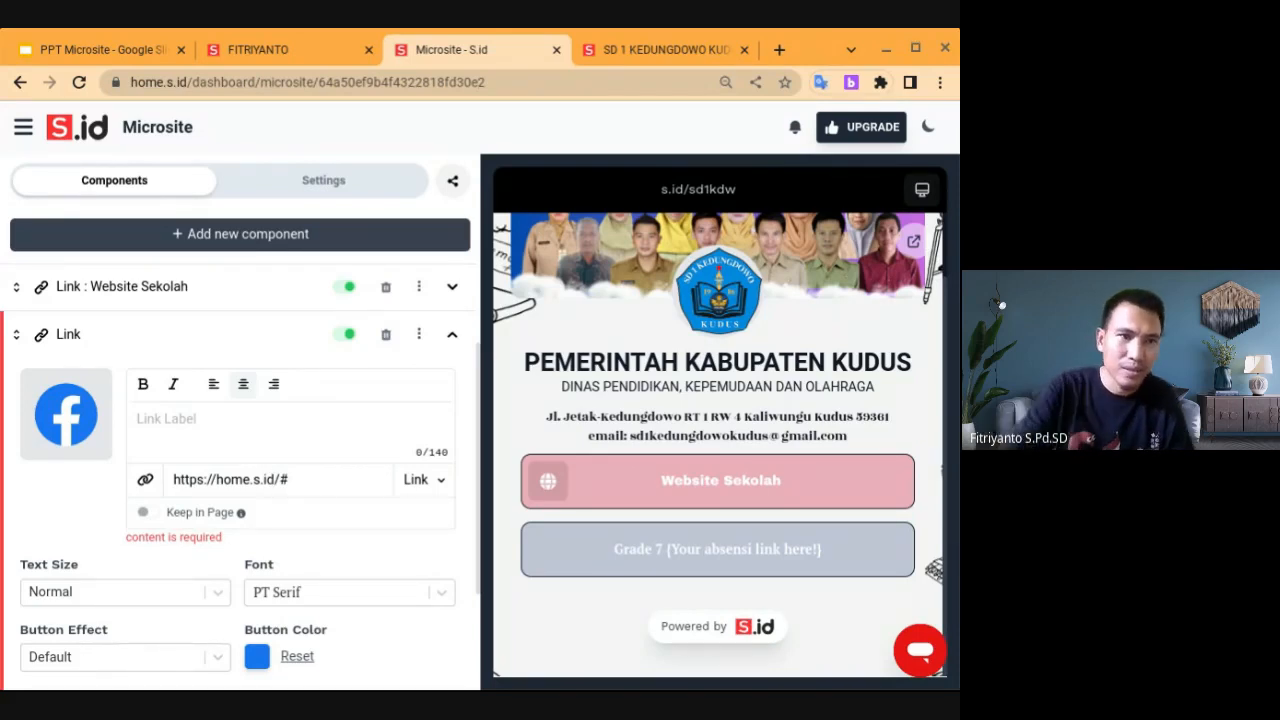
# Enter 'Facebook Sekolah' as the Facebook button's label, correcting a typo
pyautogui.moveTo(106, 373)
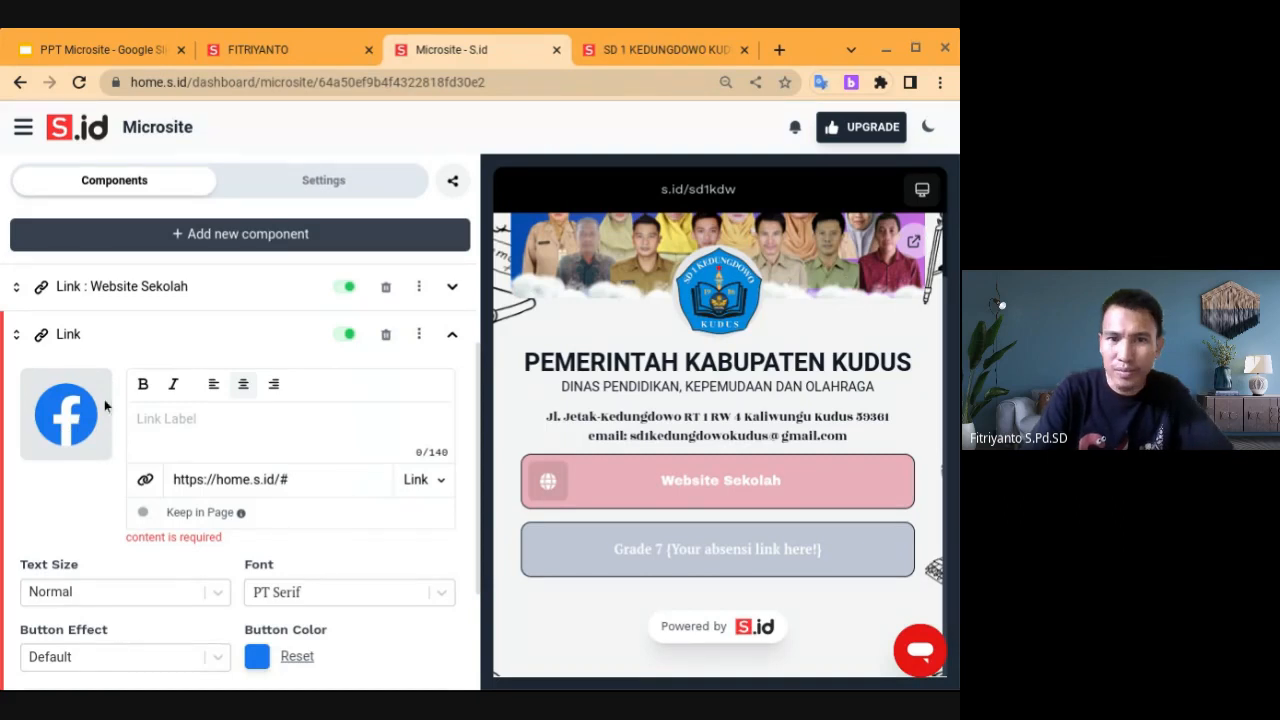
pyautogui.click(188, 420)
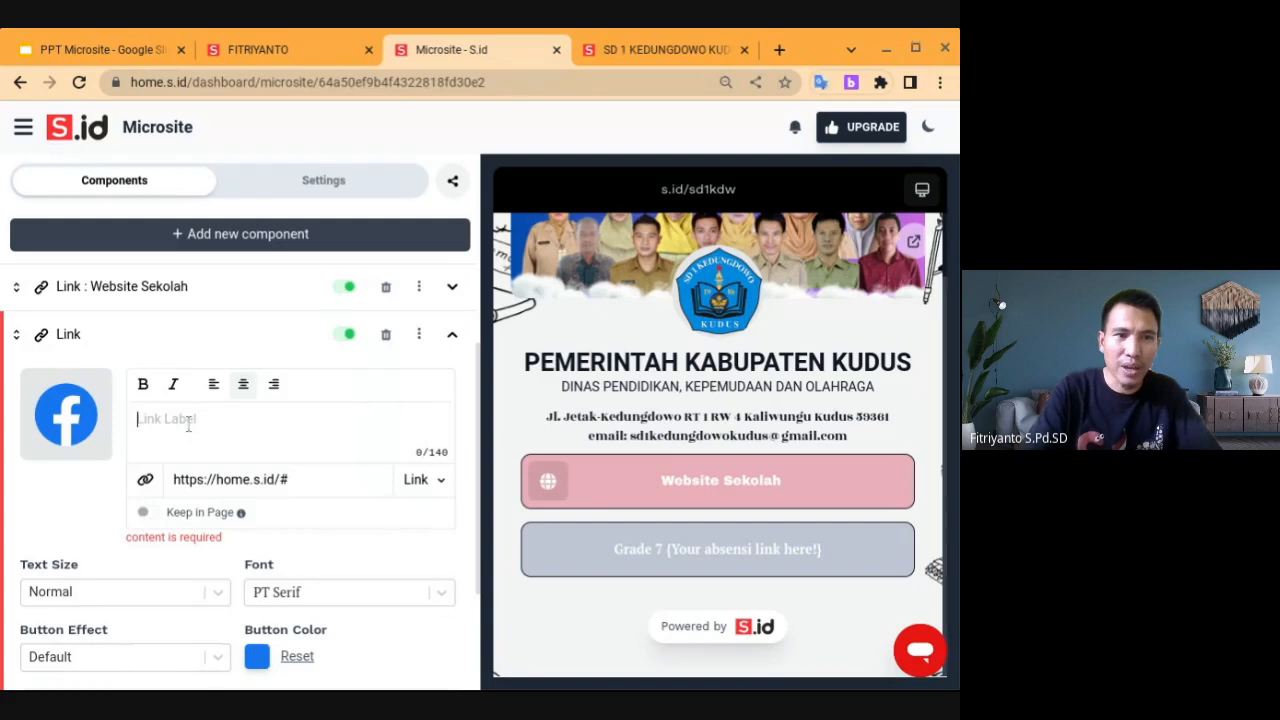
pyautogui.write('Face')
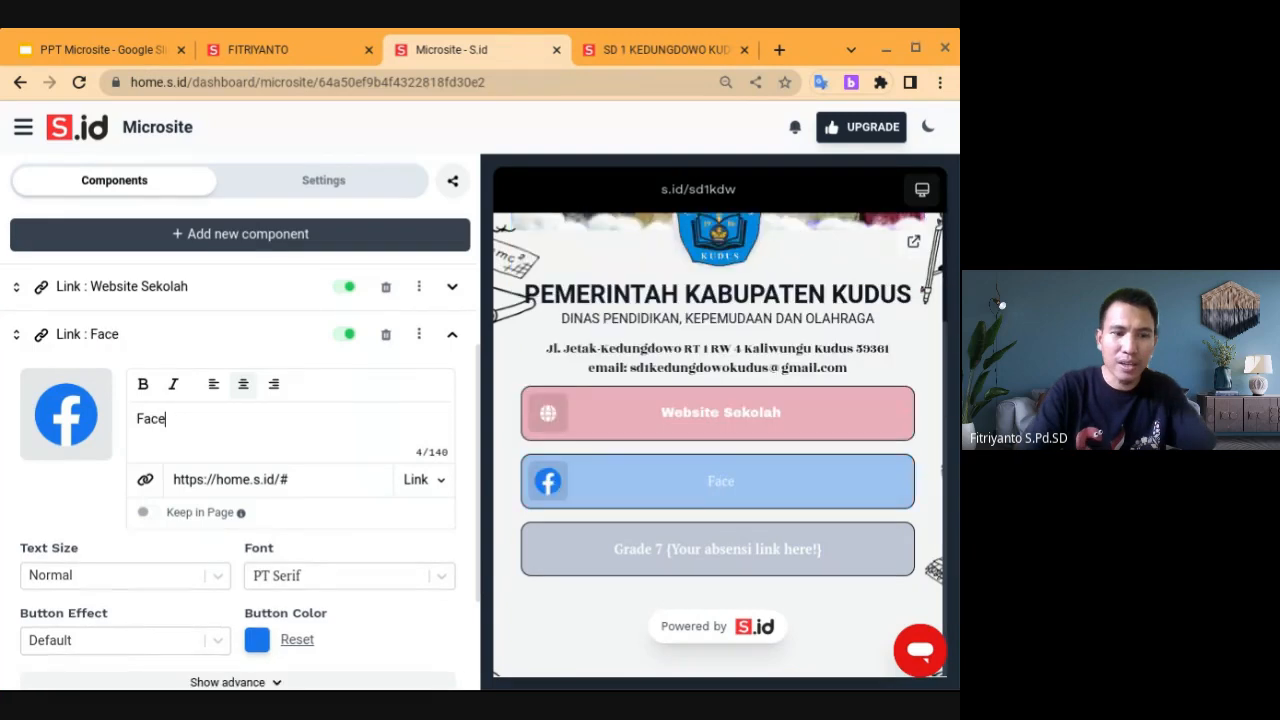
pyautogui.write('bokk')
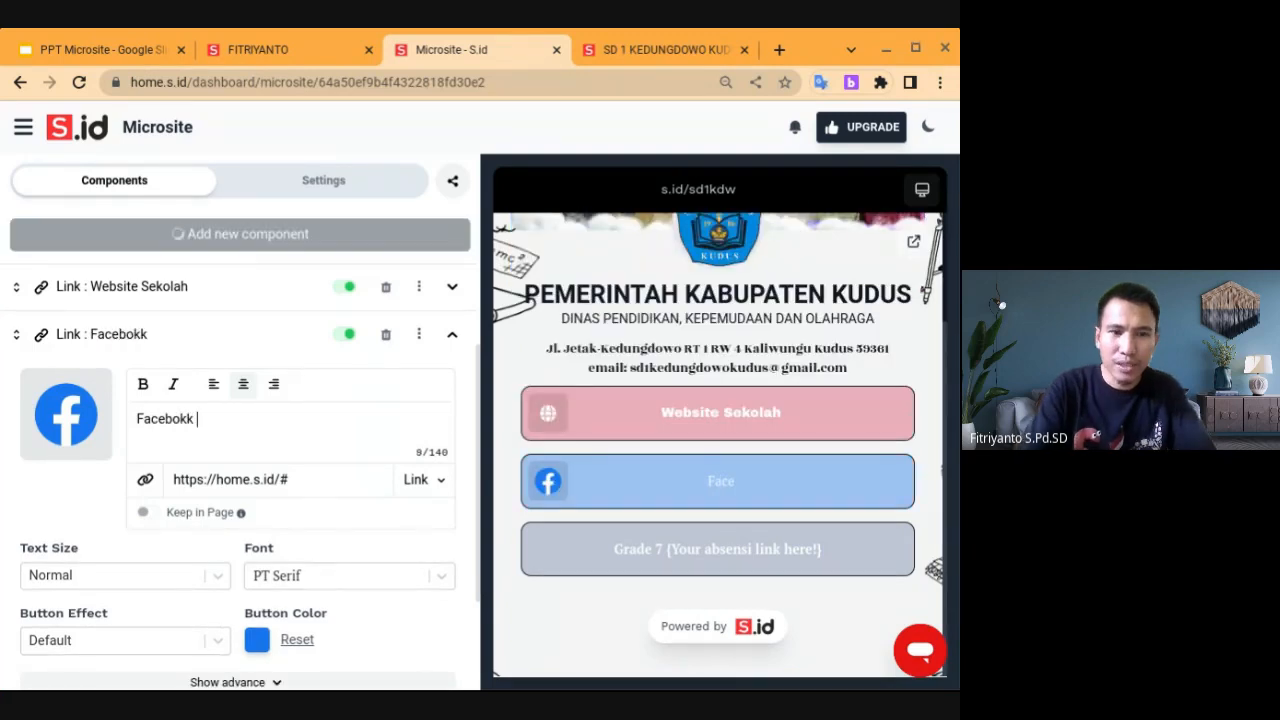
pyautogui.press('BackSpace')
pyautogui.press('BackSpace')
pyautogui.press('BackSpace')
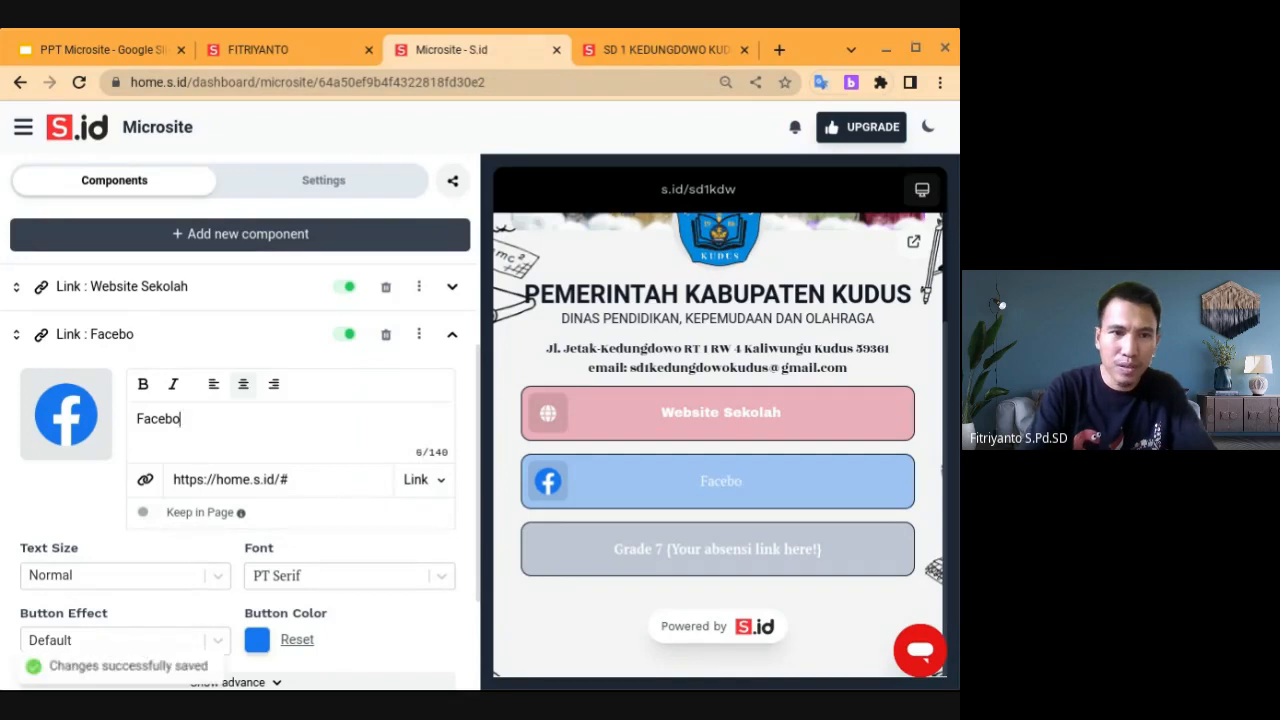
pyautogui.write('ok ')
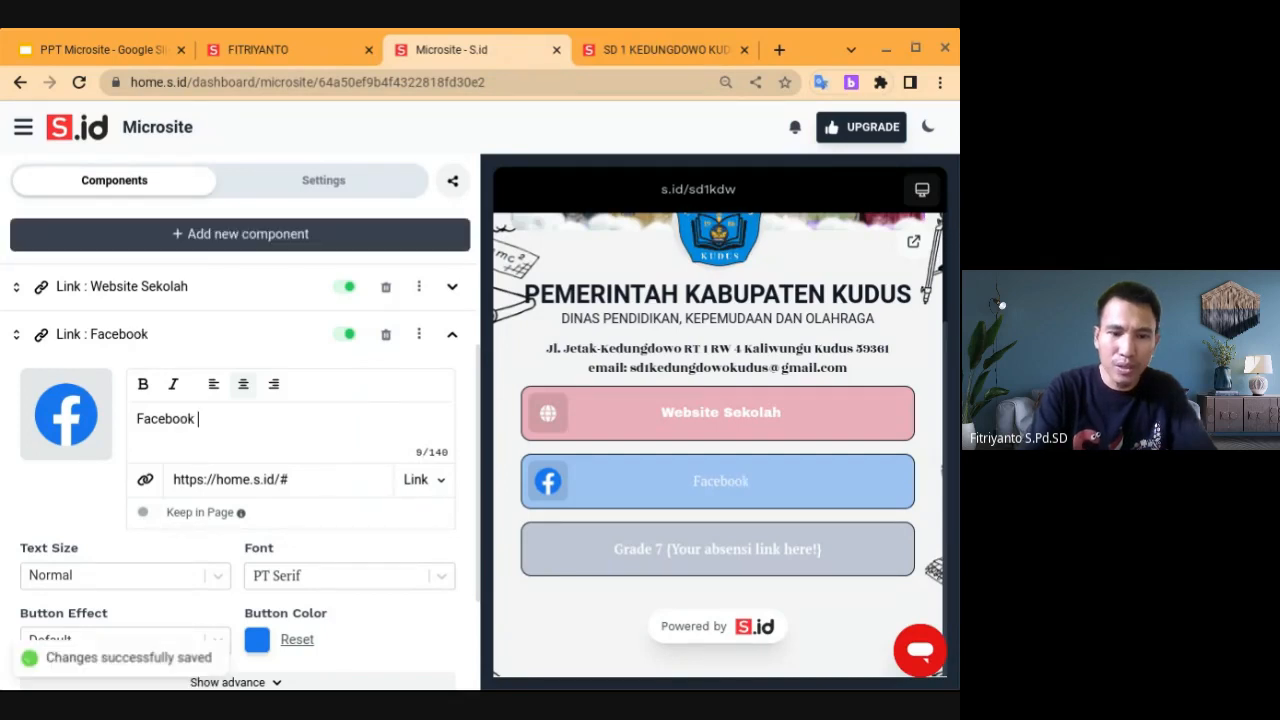
pyautogui.write('Sekolah')
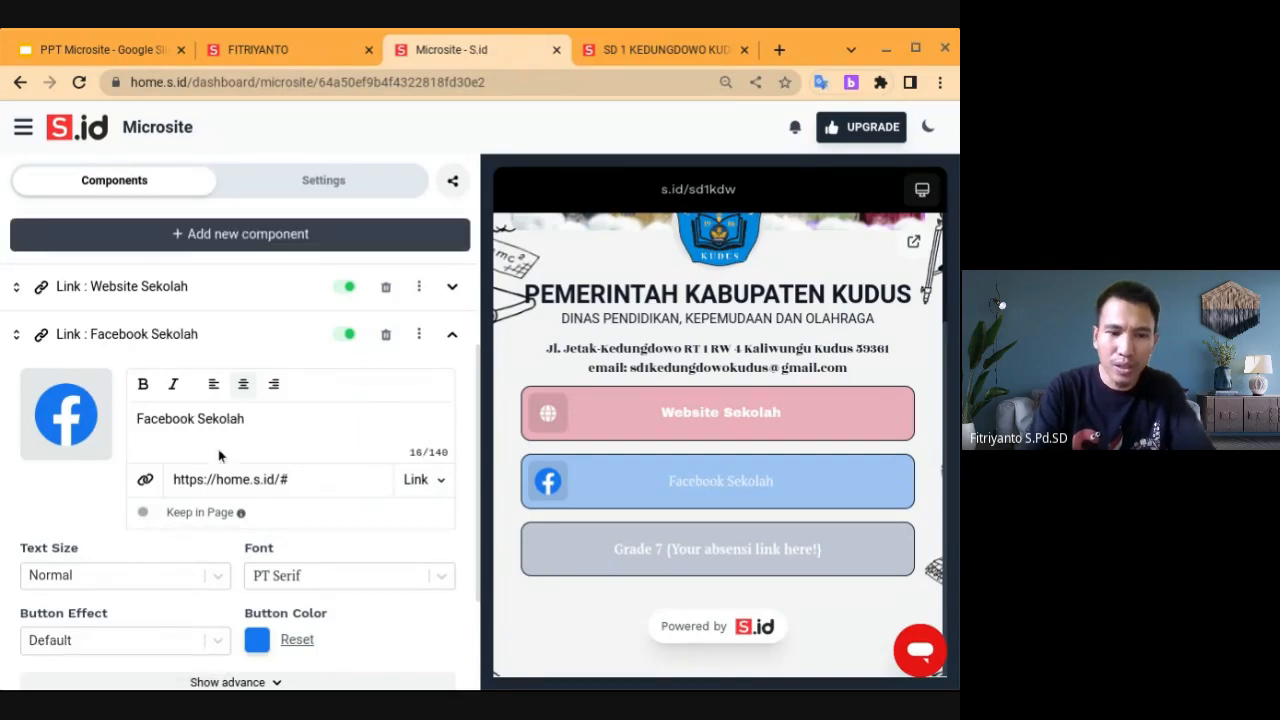
pyautogui.click(312, 477)
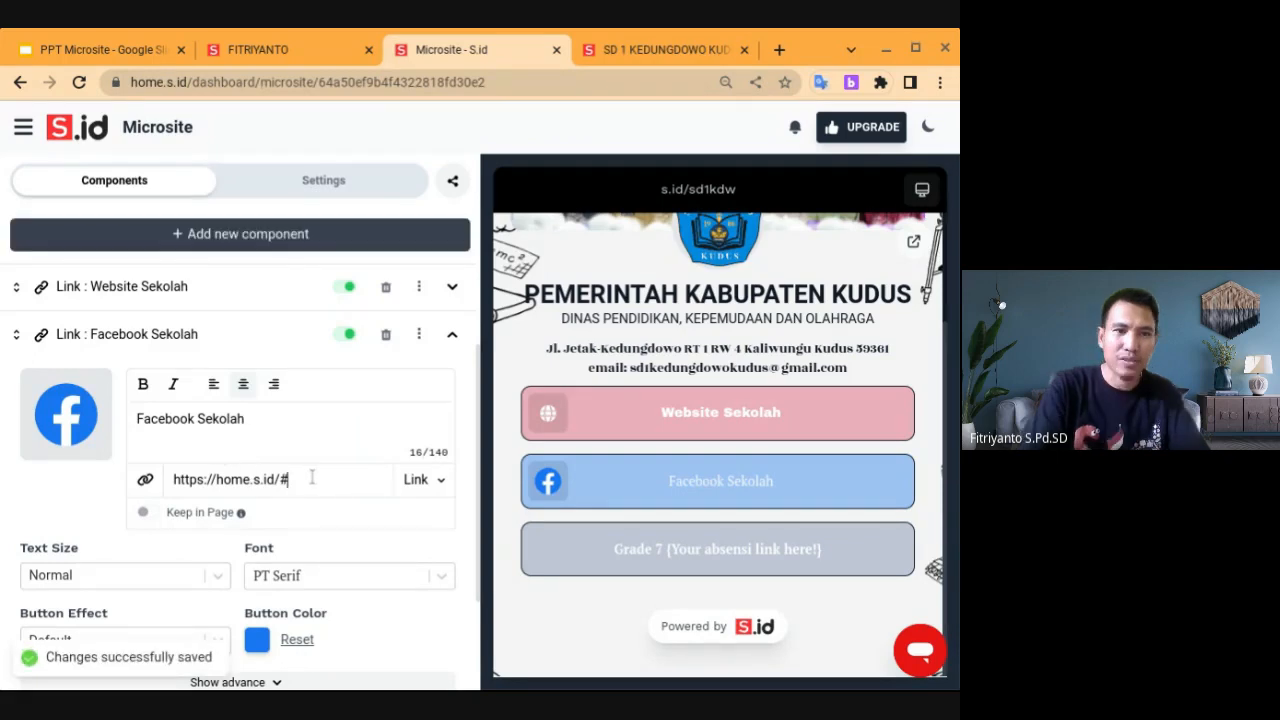
# Copy the FB sekolah s.id short link from slide 10 of PPT Microsite, then return to S.id
pyautogui.click(93, 49)
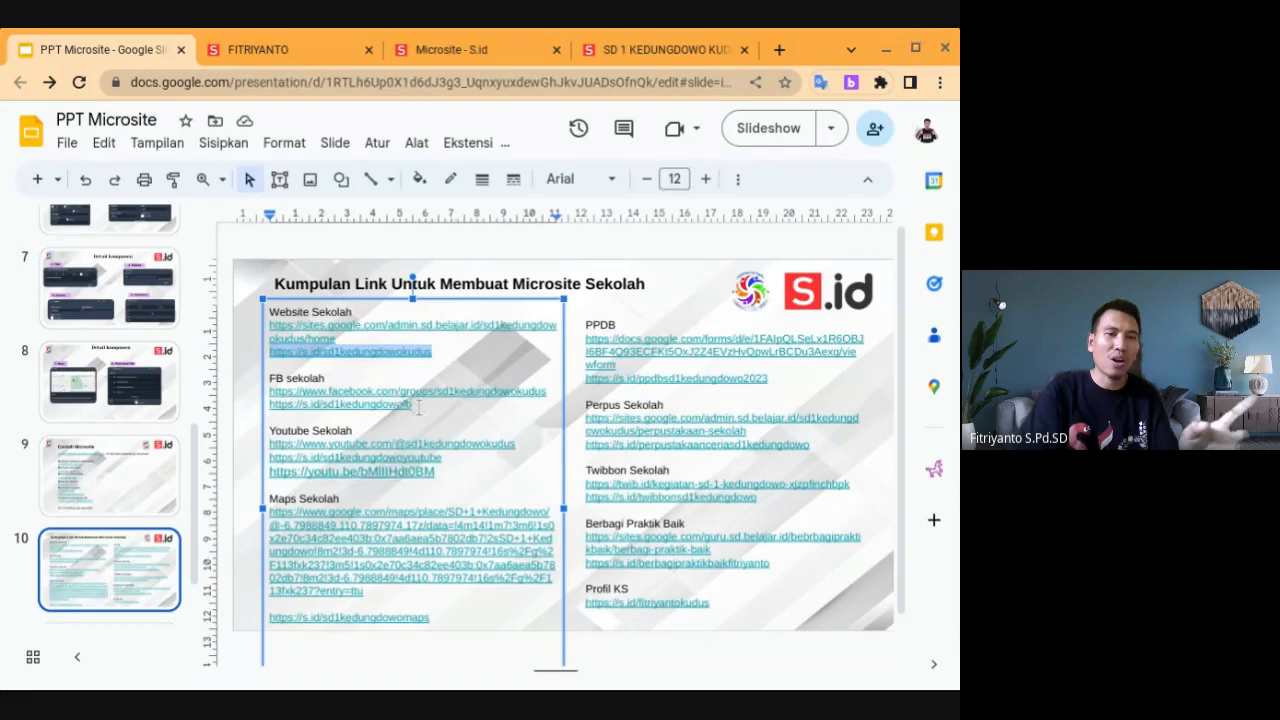
pyautogui.moveTo(413, 404); pyautogui.dragTo(290, 405)
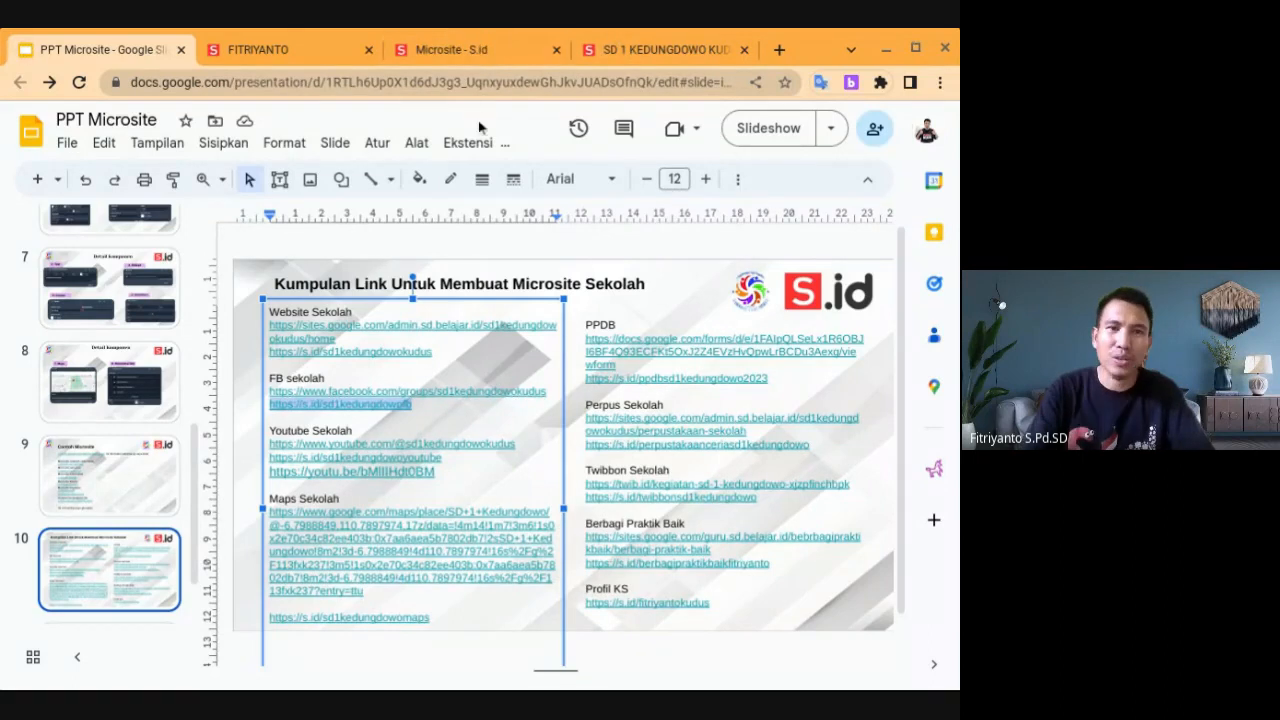
pyautogui.click(452, 49)
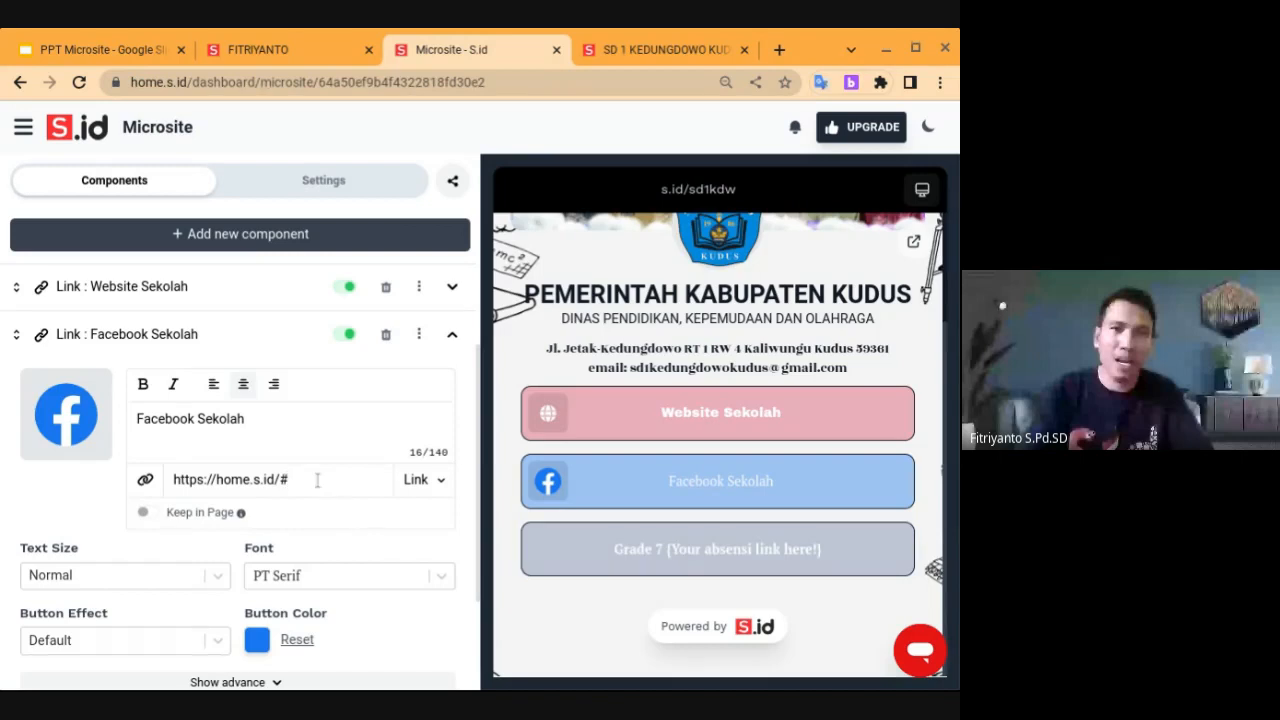
pyautogui.hotkey('ctrl', 'a')
pyautogui.write('https://s.id/sd1kedungdowofb')
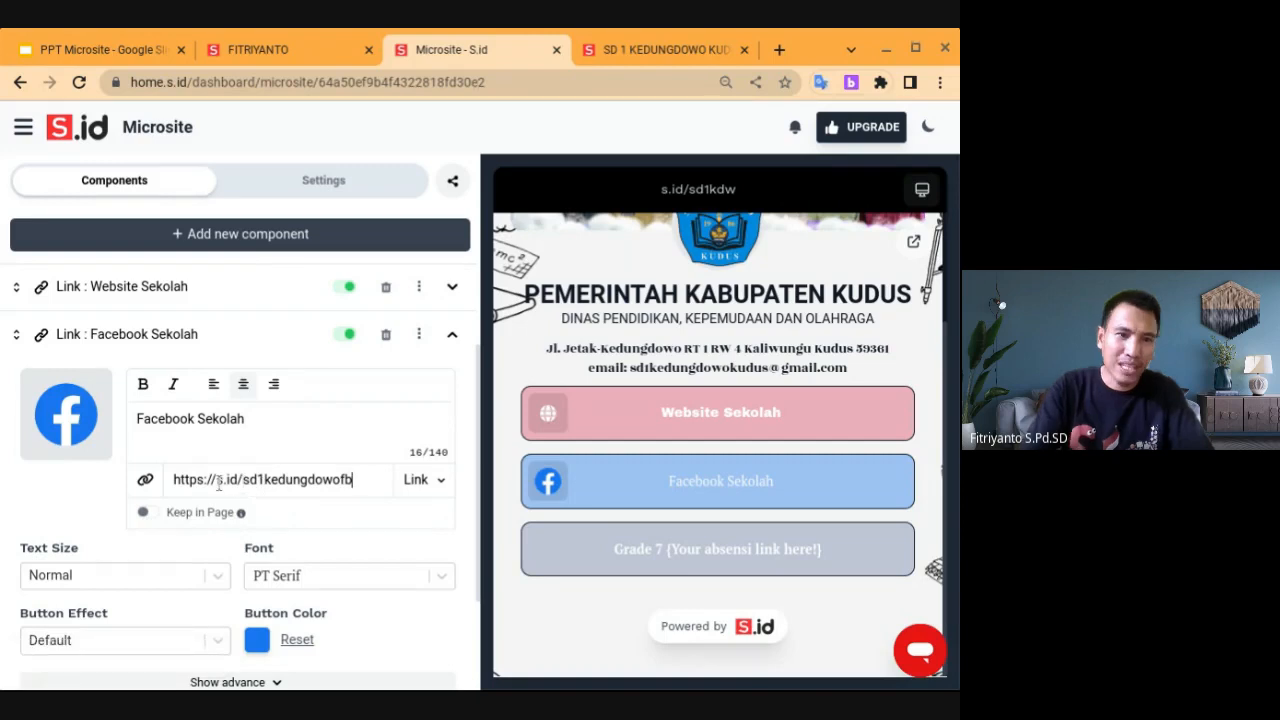
pyautogui.click(150, 513)
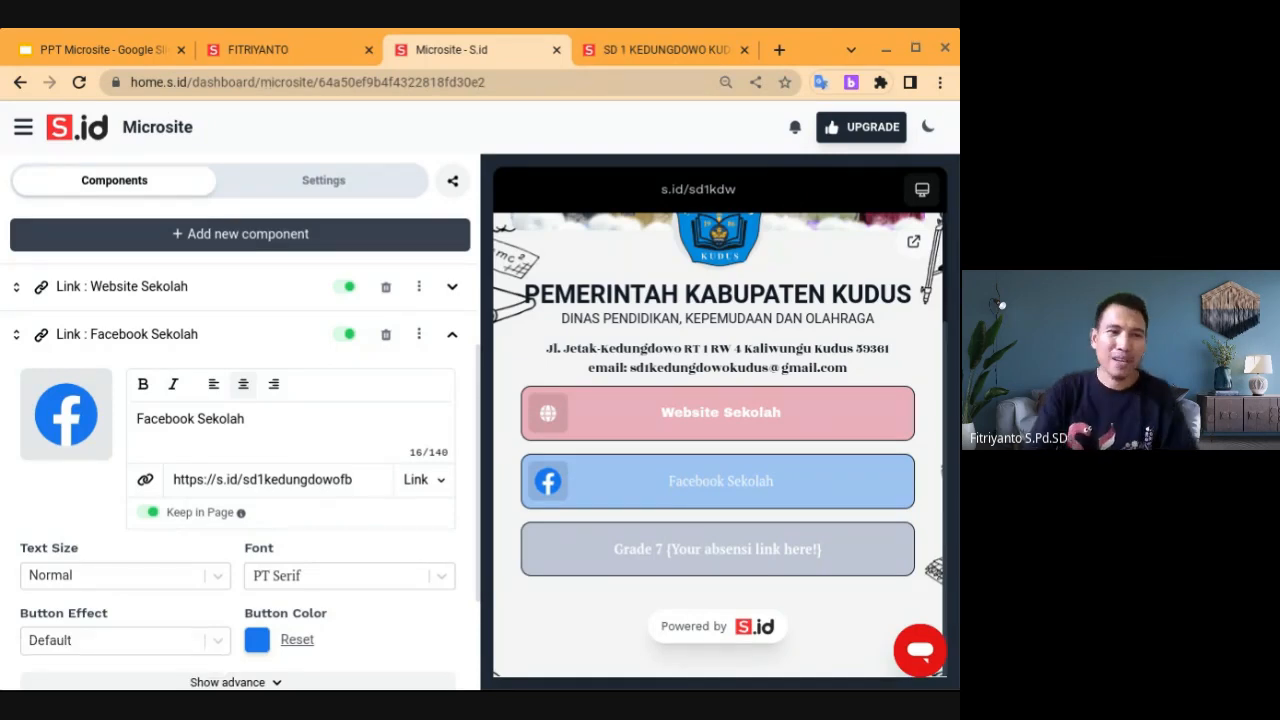
pyautogui.scroll(-1, 253, 598)
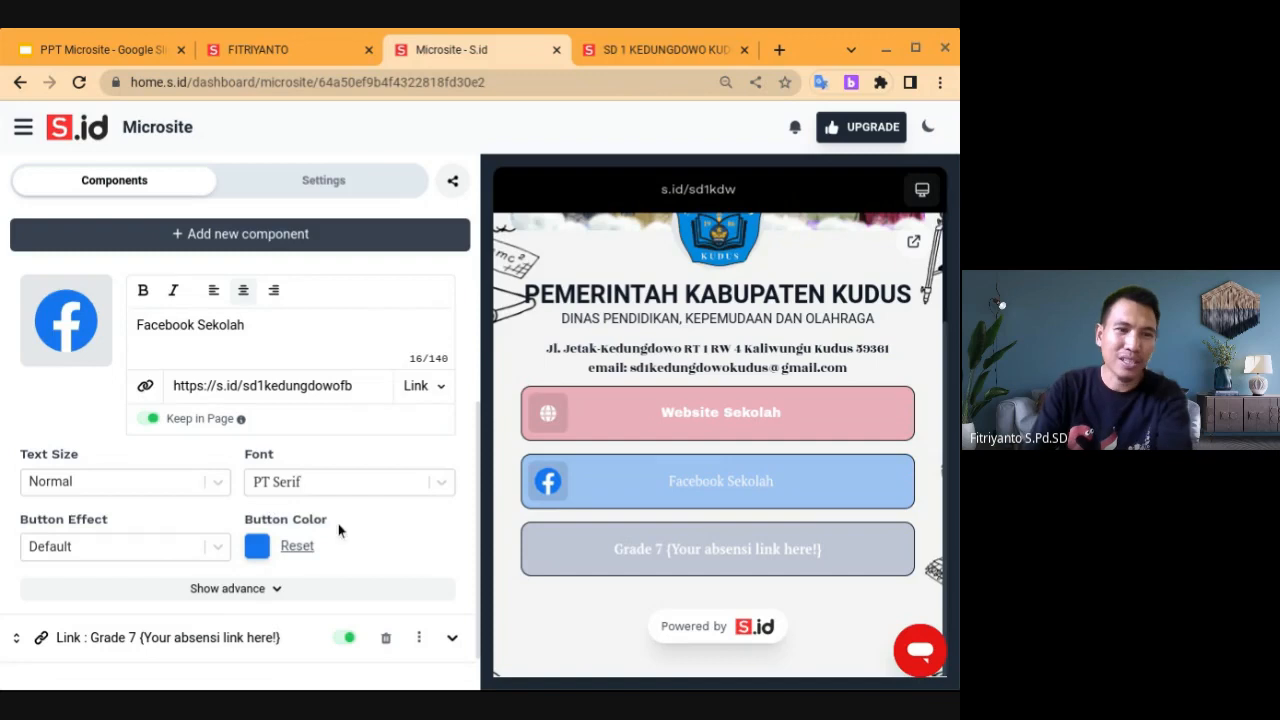
pyautogui.scroll(-1, 360, 540)
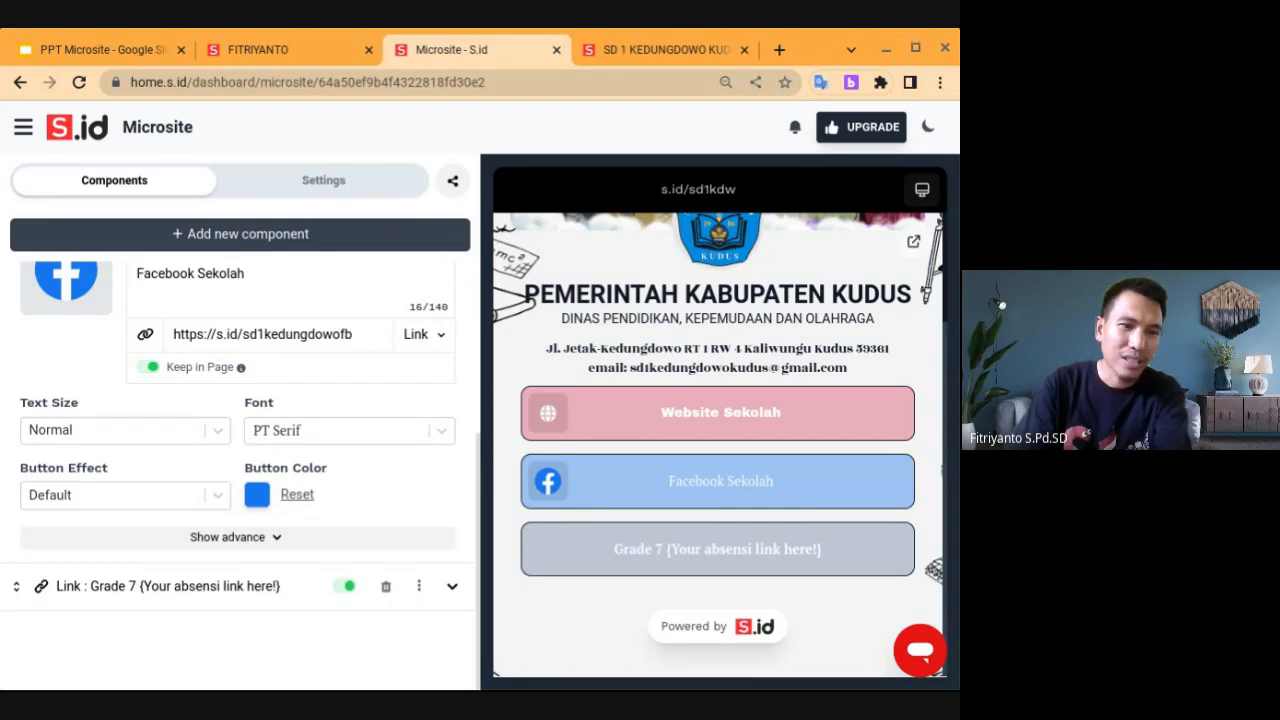
pyautogui.scroll(3, 240, 475)
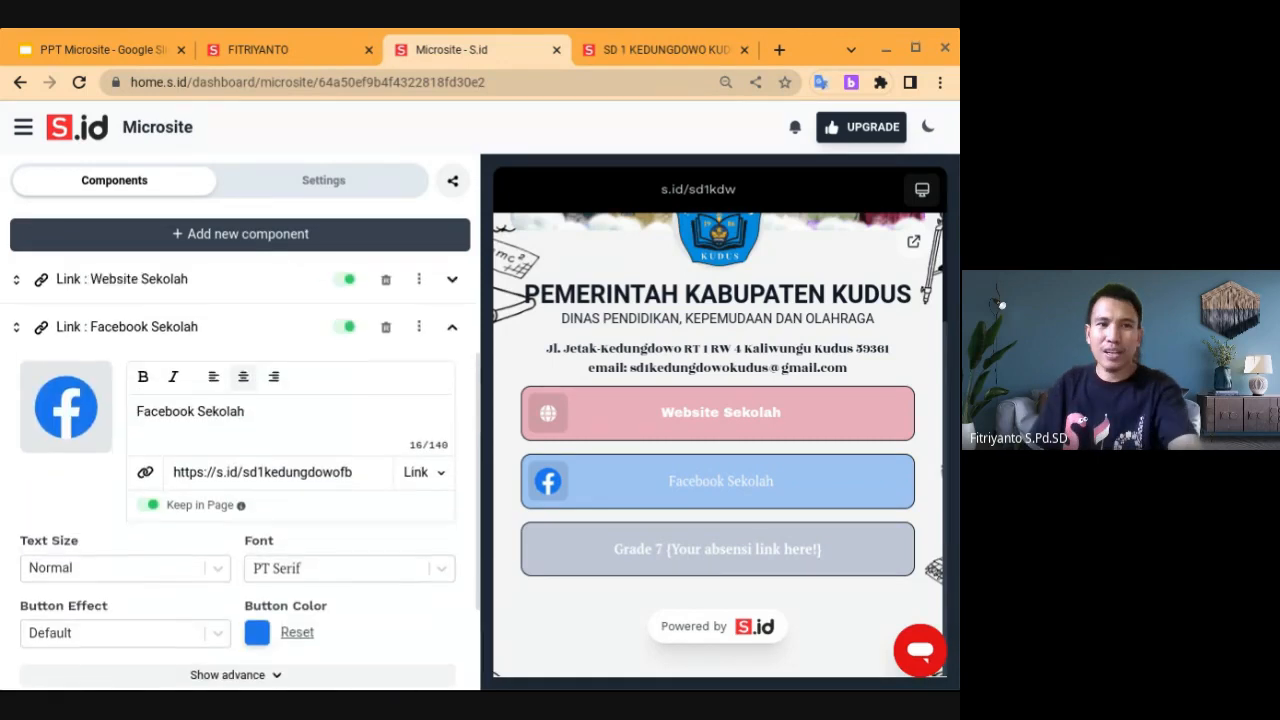
pyautogui.scroll(-1, 240, 475)
pyautogui.scroll(-1, 240, 470)
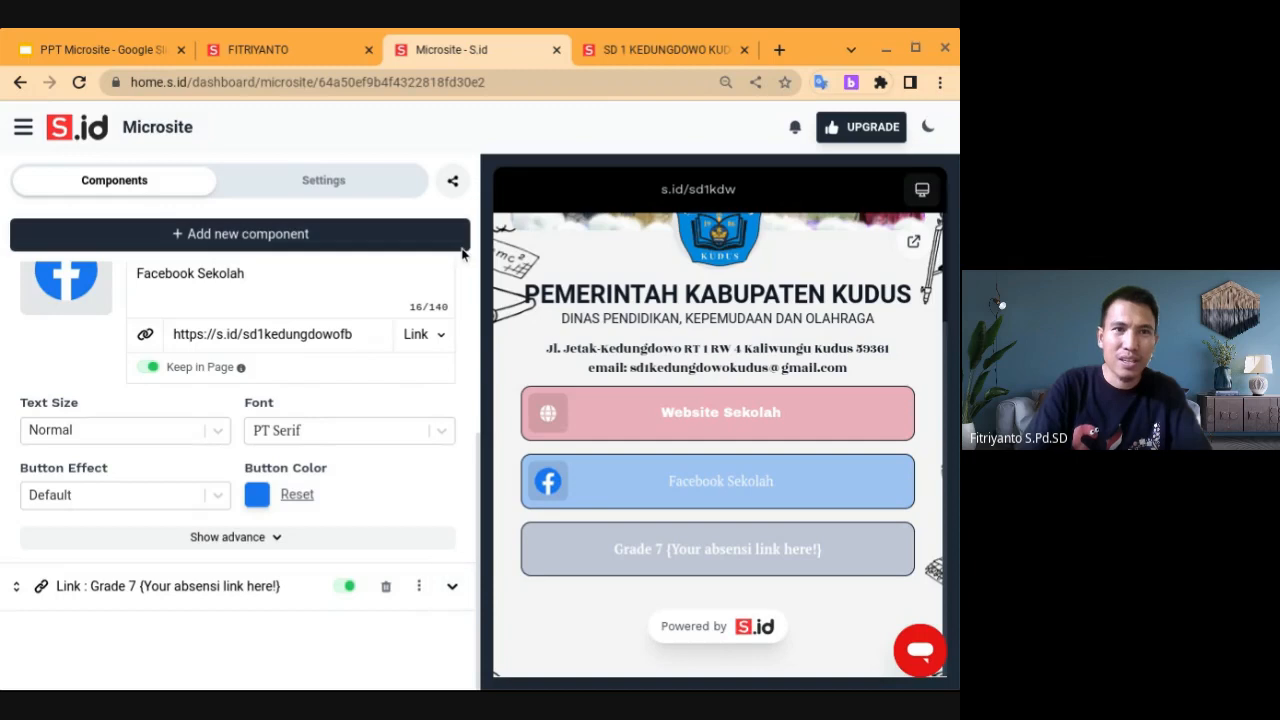
# Rename the Grade 7 link button to 'Youtube Sekolah'
pyautogui.click(266, 587)
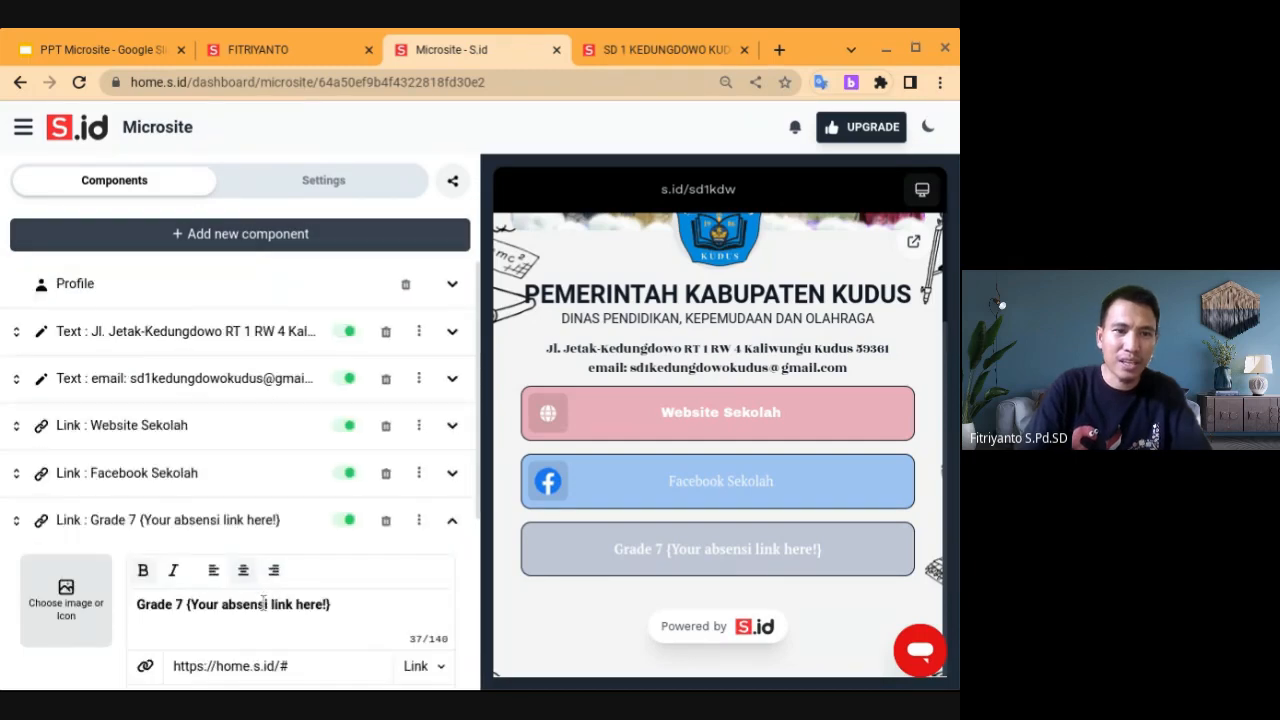
pyautogui.tripleClick(263, 603)
pyautogui.write('Y')
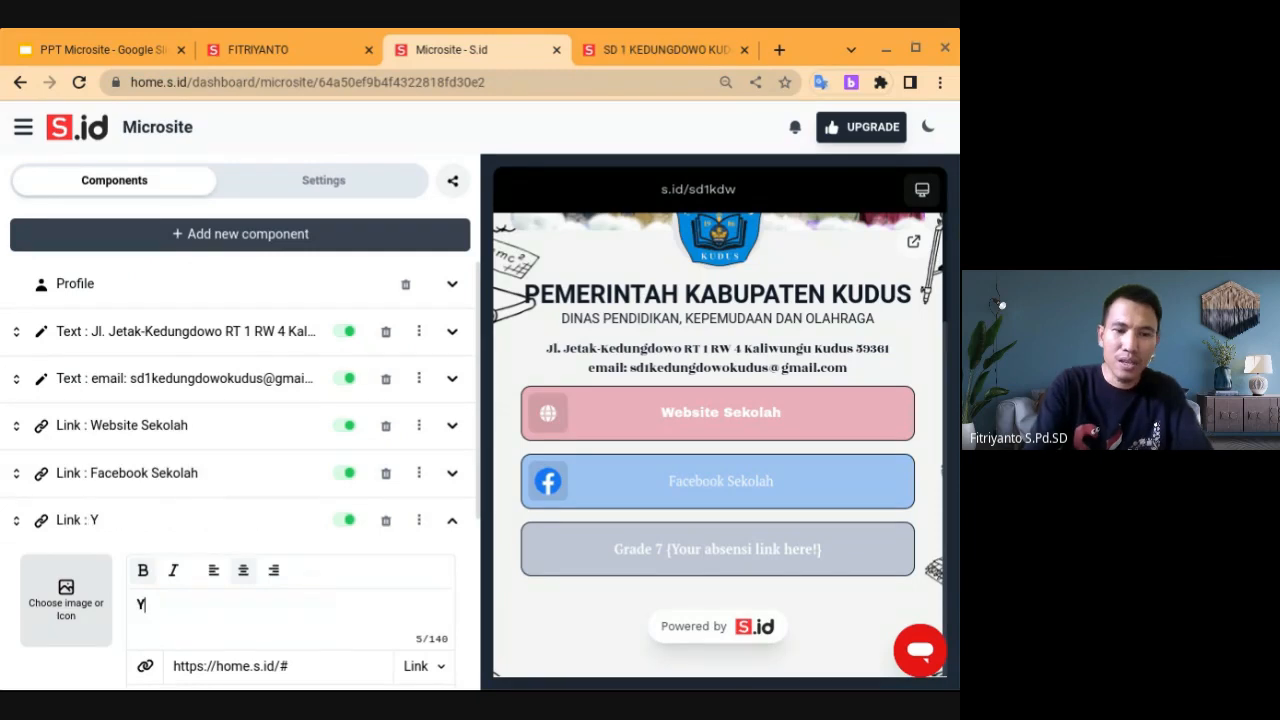
pyautogui.write('outube Sekolah')
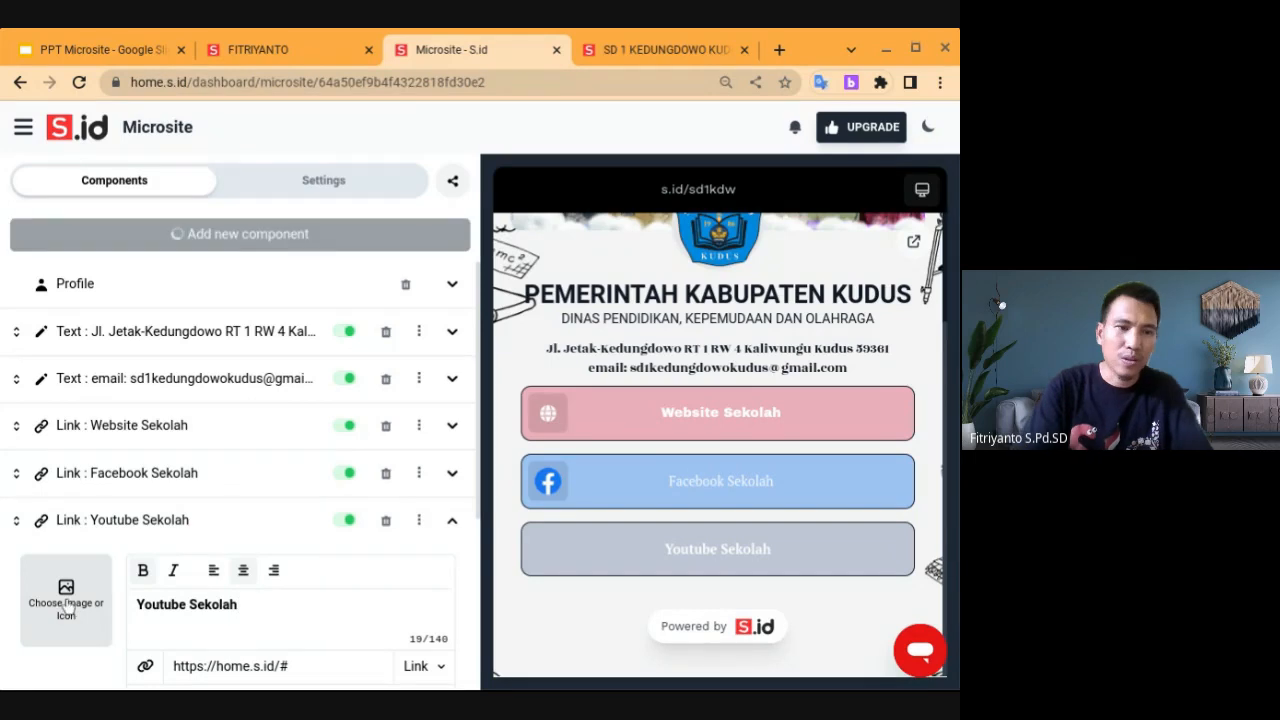
# Give the Youtube Sekolah button the YouTube logo from the Brand icons
pyautogui.click(68, 606)
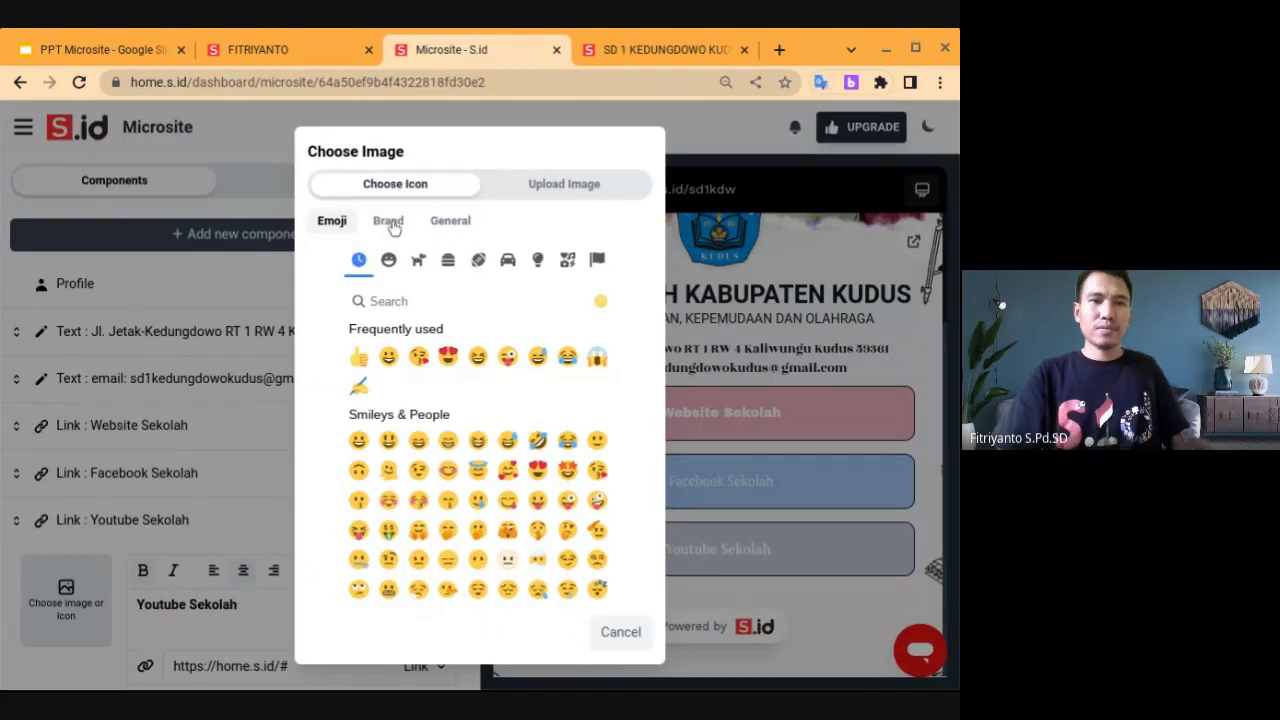
pyautogui.click(391, 224)
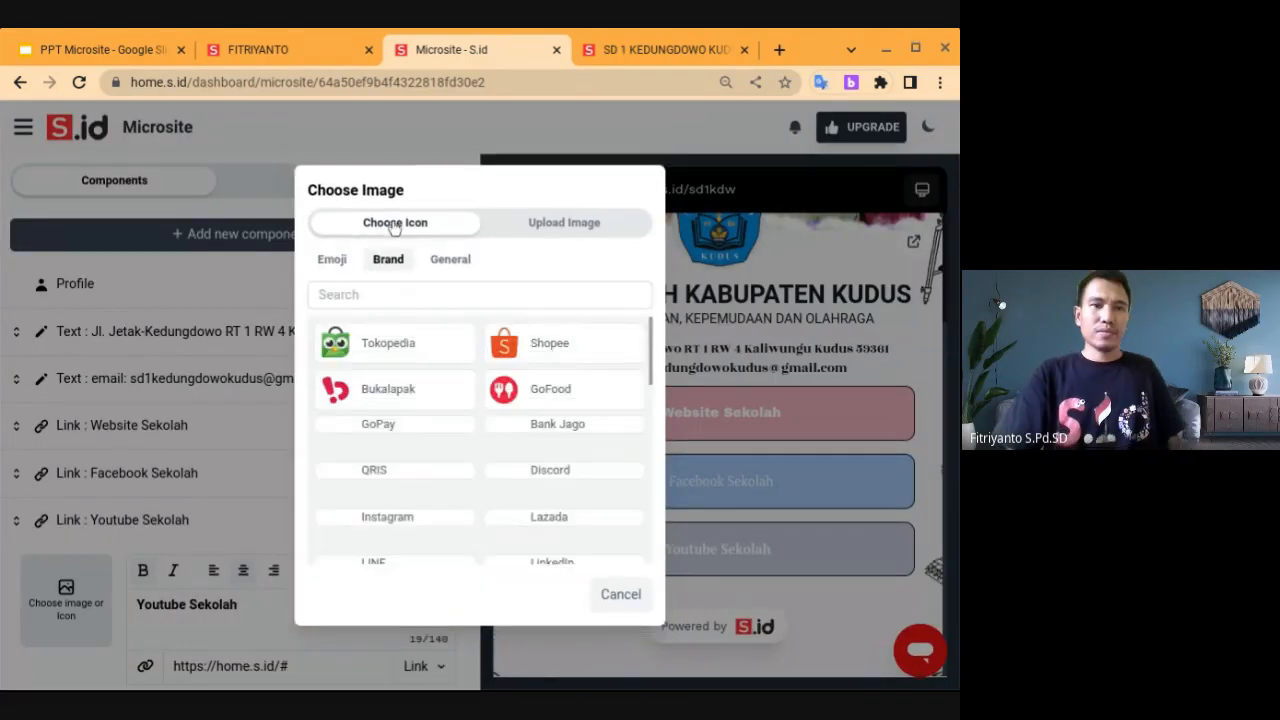
pyautogui.scroll(-5, 400, 436)
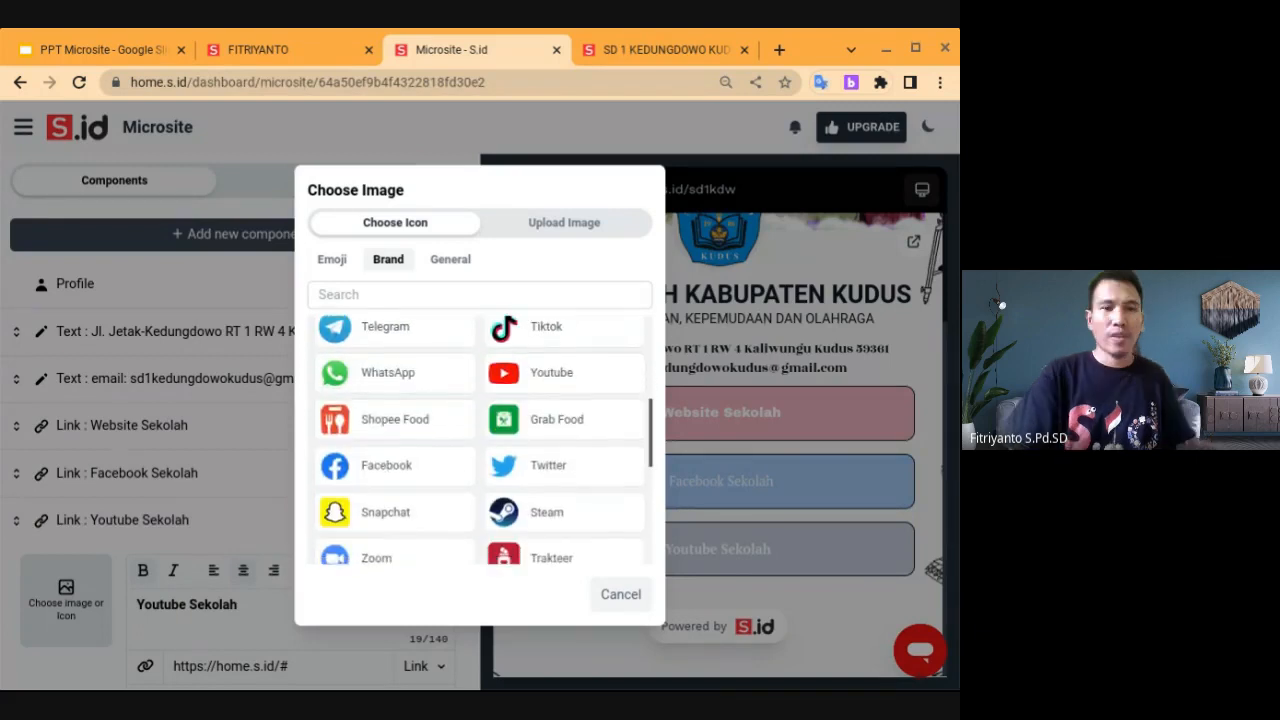
pyautogui.click(536, 376)
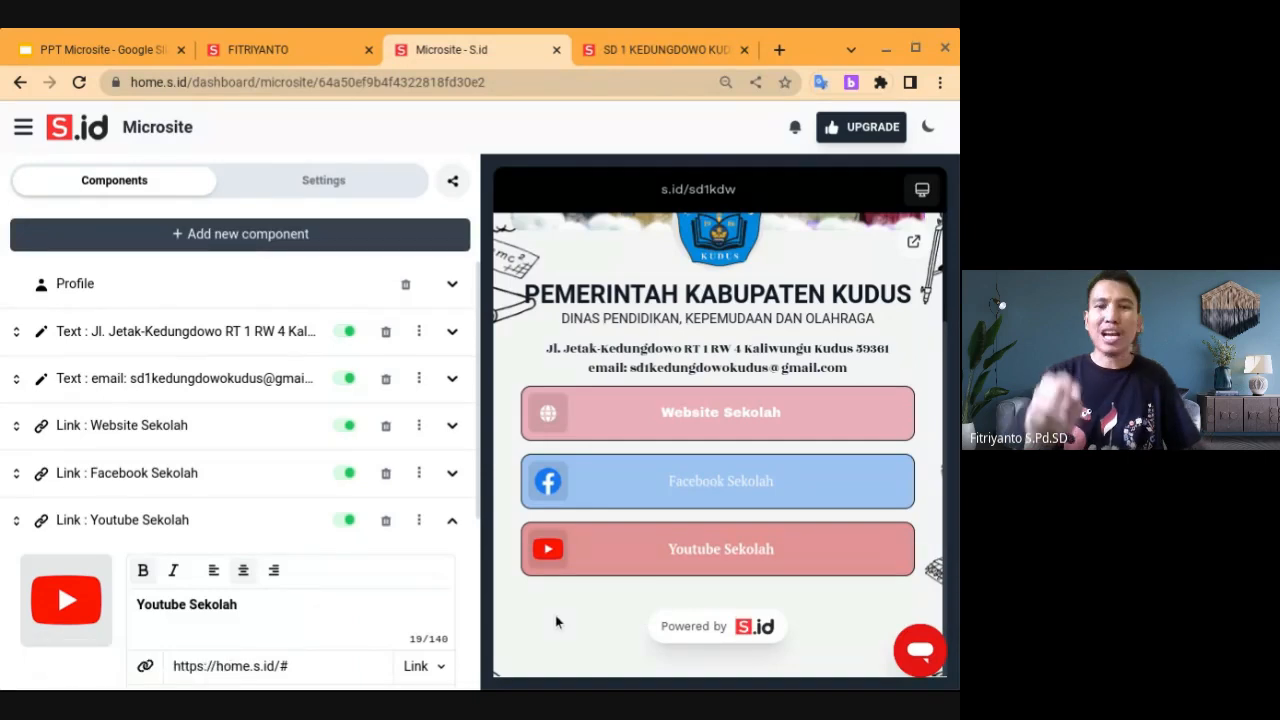
pyautogui.scroll(-2, 240, 480)
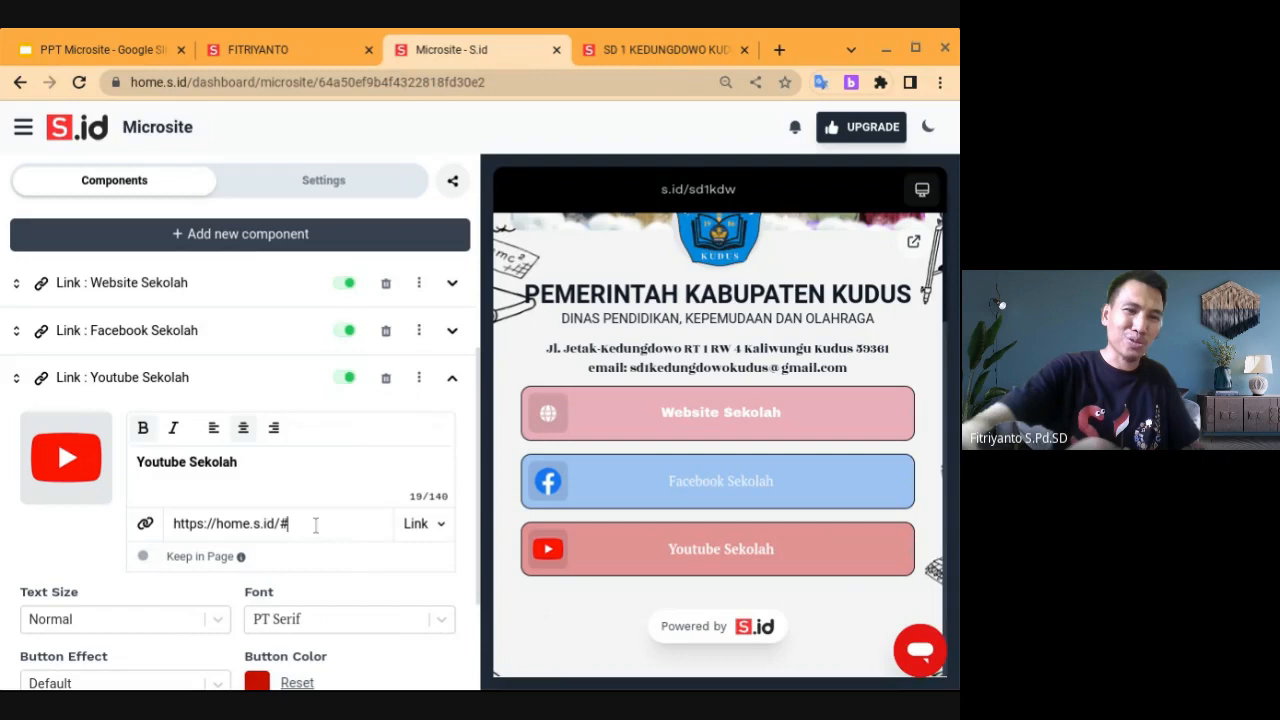
pyautogui.hotkey('ctrl', 'a')
pyautogui.press('BackSpace')
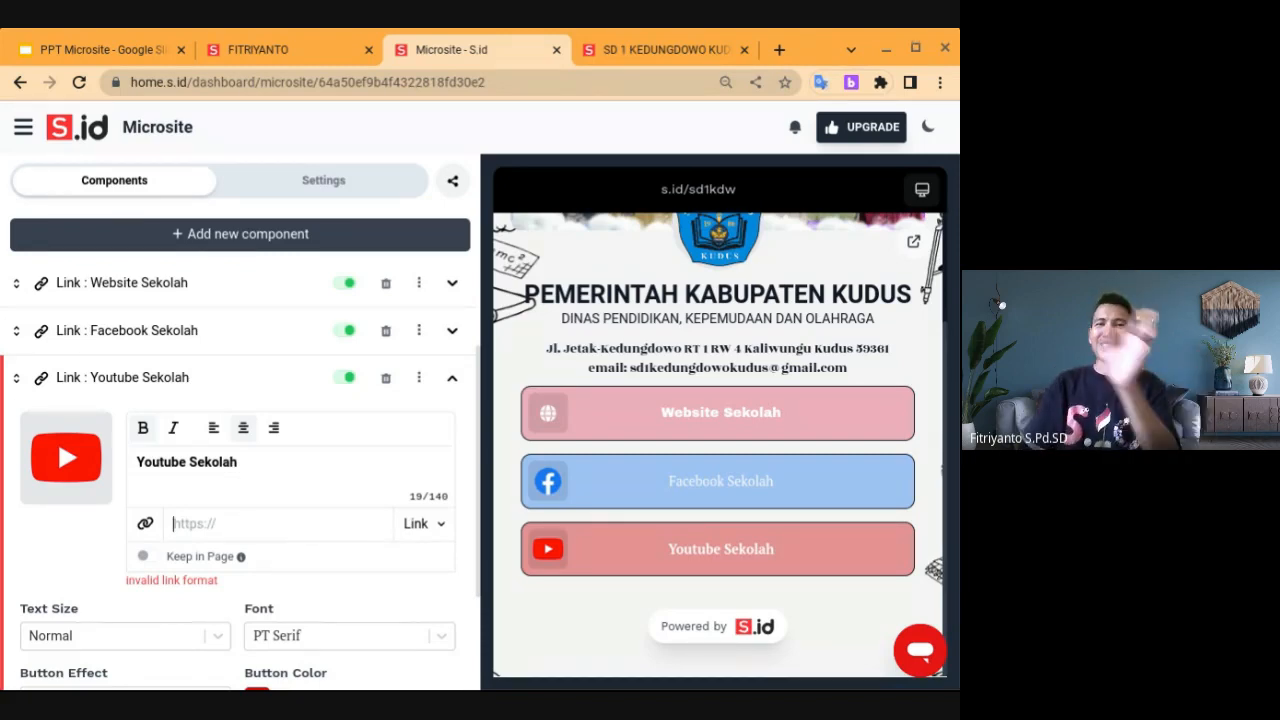
# Copy the s.id YouTube short link from slide 10 of the school links slides, then return to S.id
pyautogui.click(91, 44)
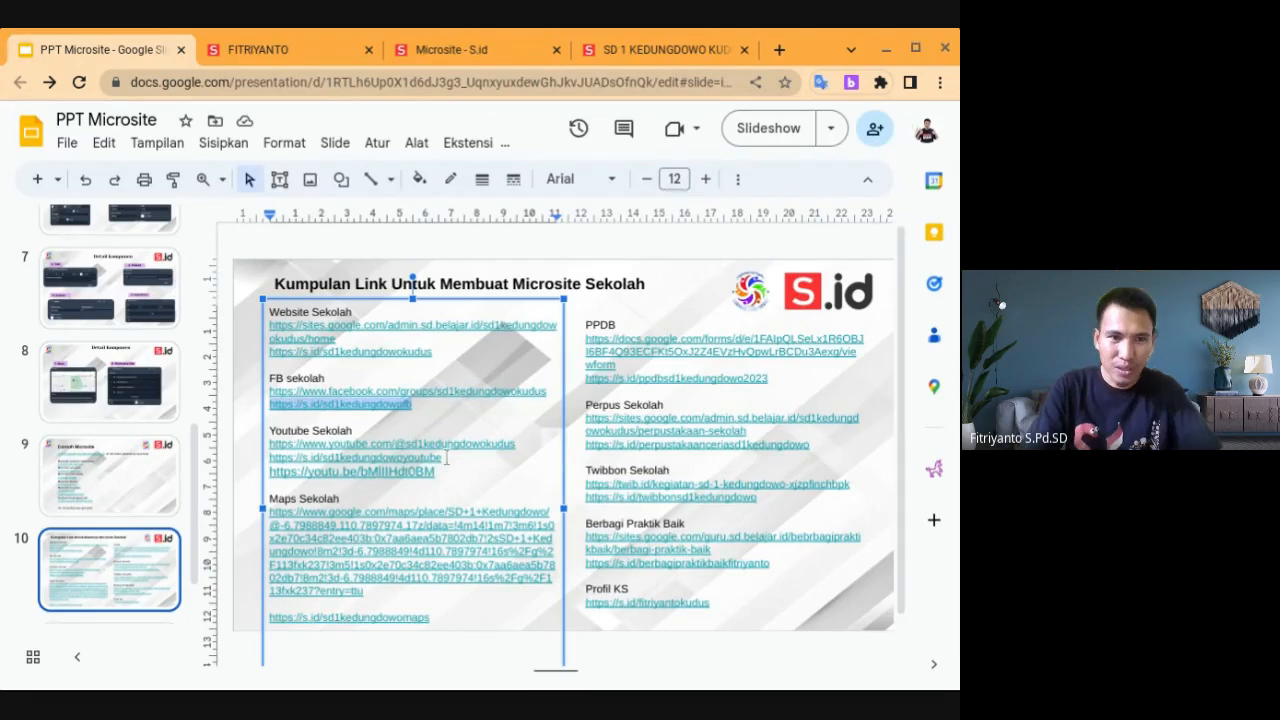
pyautogui.moveTo(446, 458); pyautogui.dragTo(328, 461)
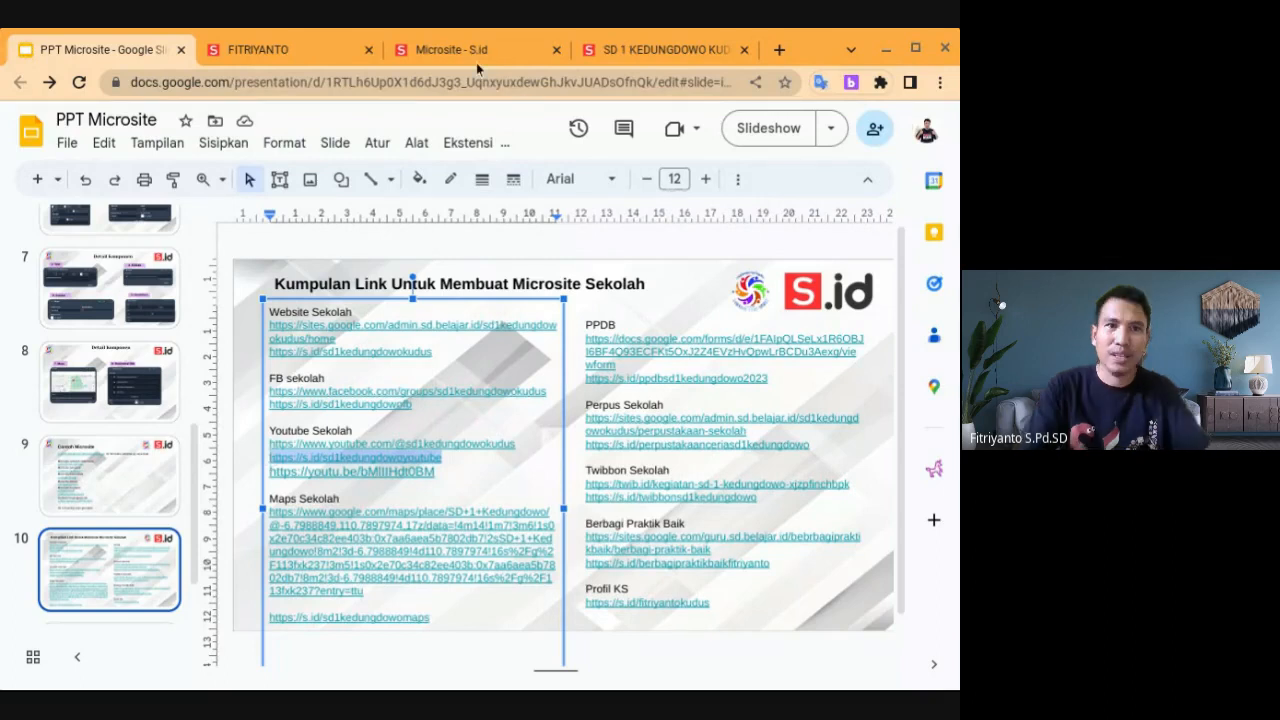
pyautogui.click(450, 49)
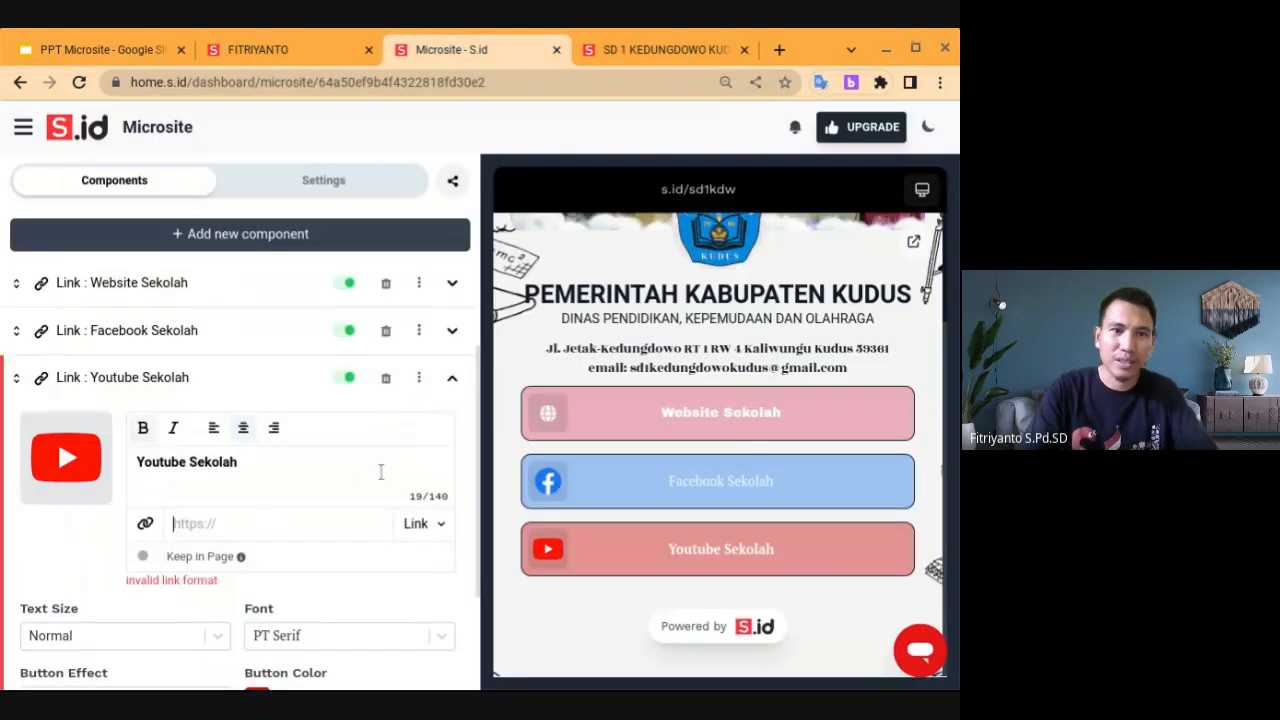
pyautogui.click(280, 523)
pyautogui.write('https://s.id/sd1kedungdowoyoutube')
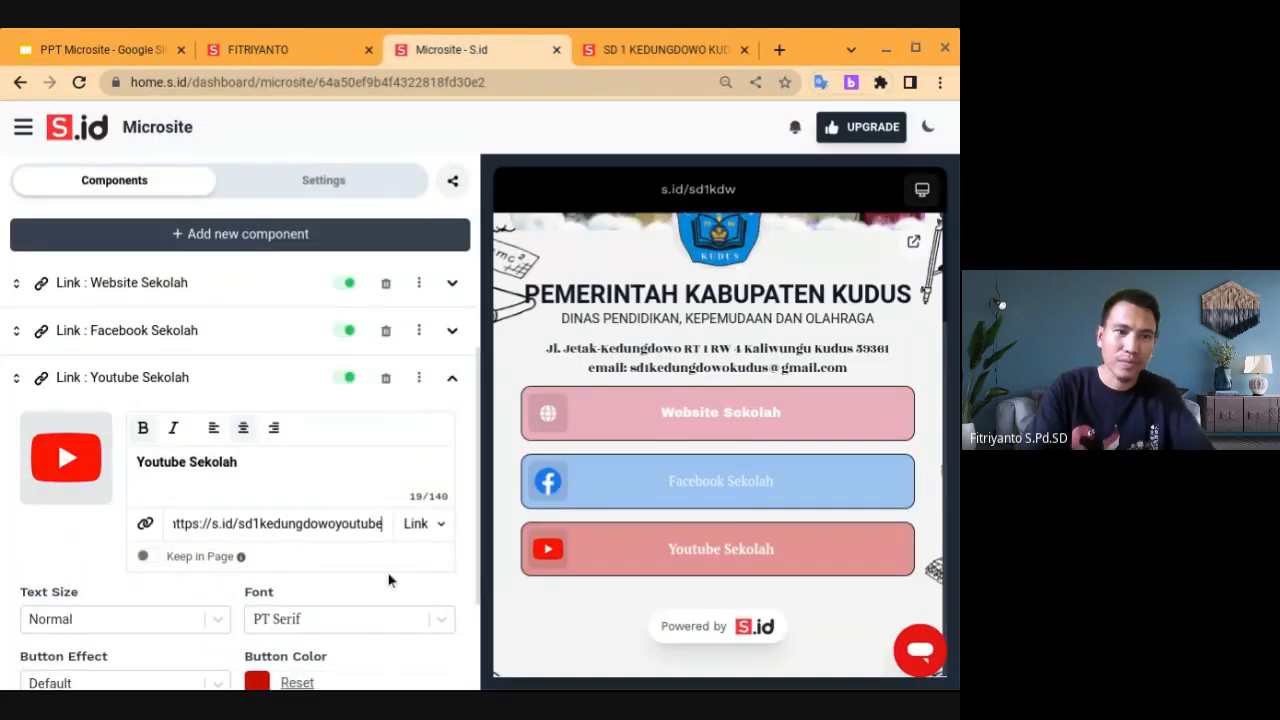
pyautogui.click(148, 563)
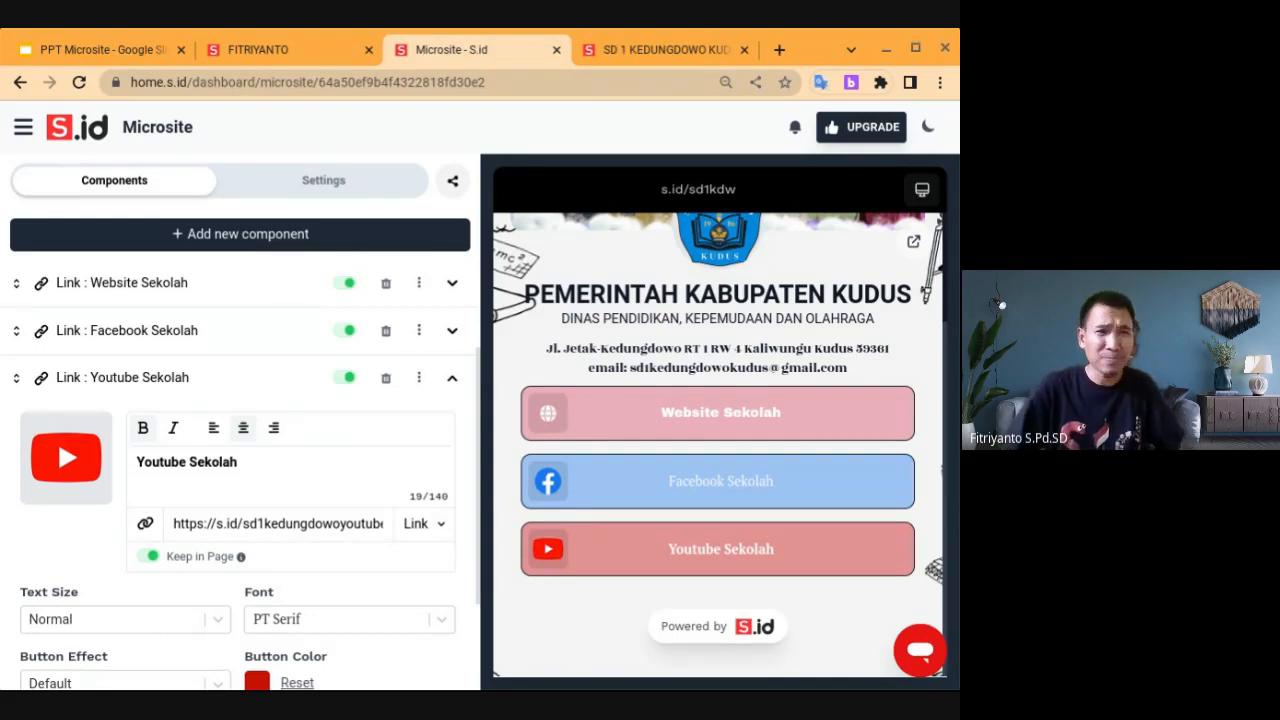
pyautogui.click(230, 246)
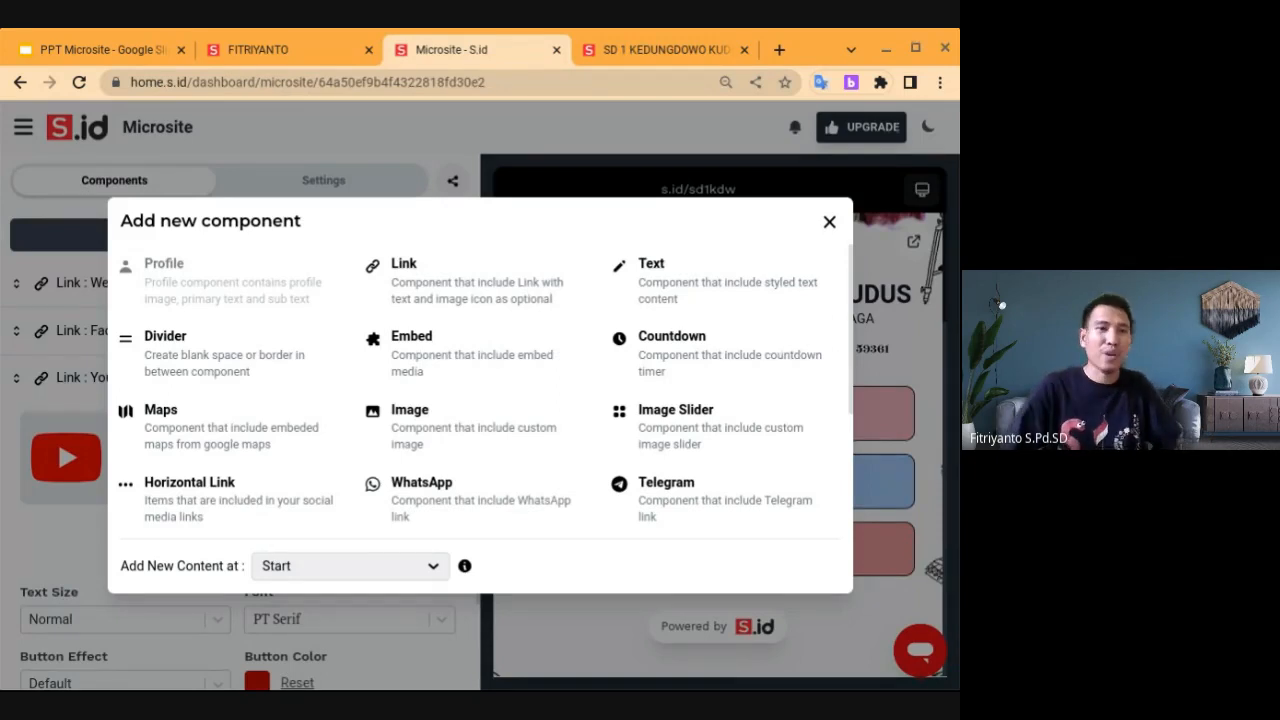
# Add a trial 'Hello' link component at the top, then delete it again
pyautogui.click(443, 285)
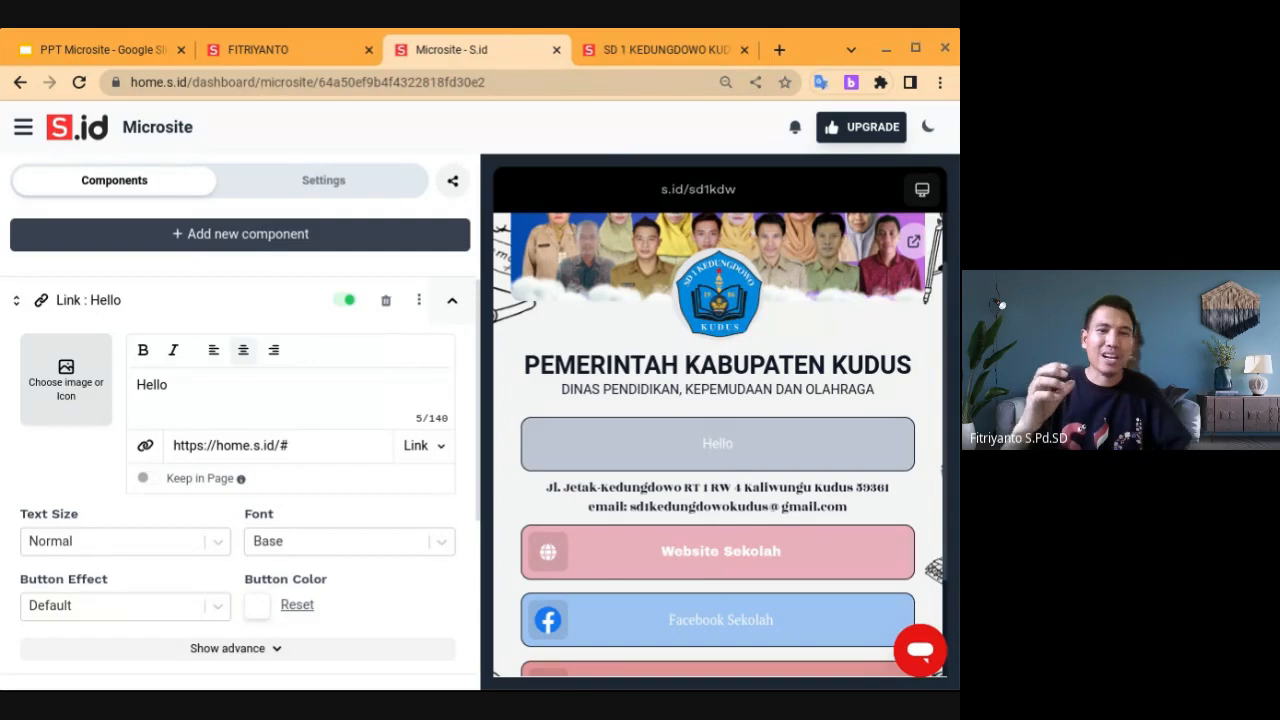
pyautogui.click(387, 302)
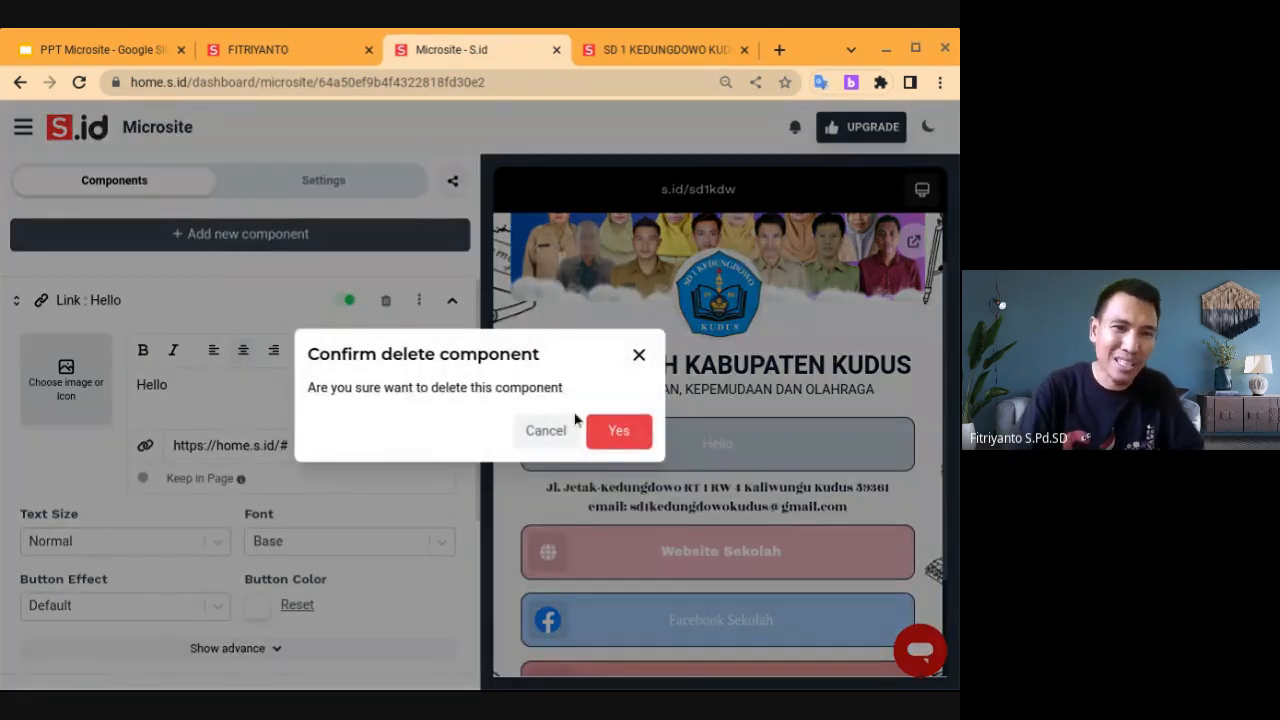
pyautogui.click(619, 432)
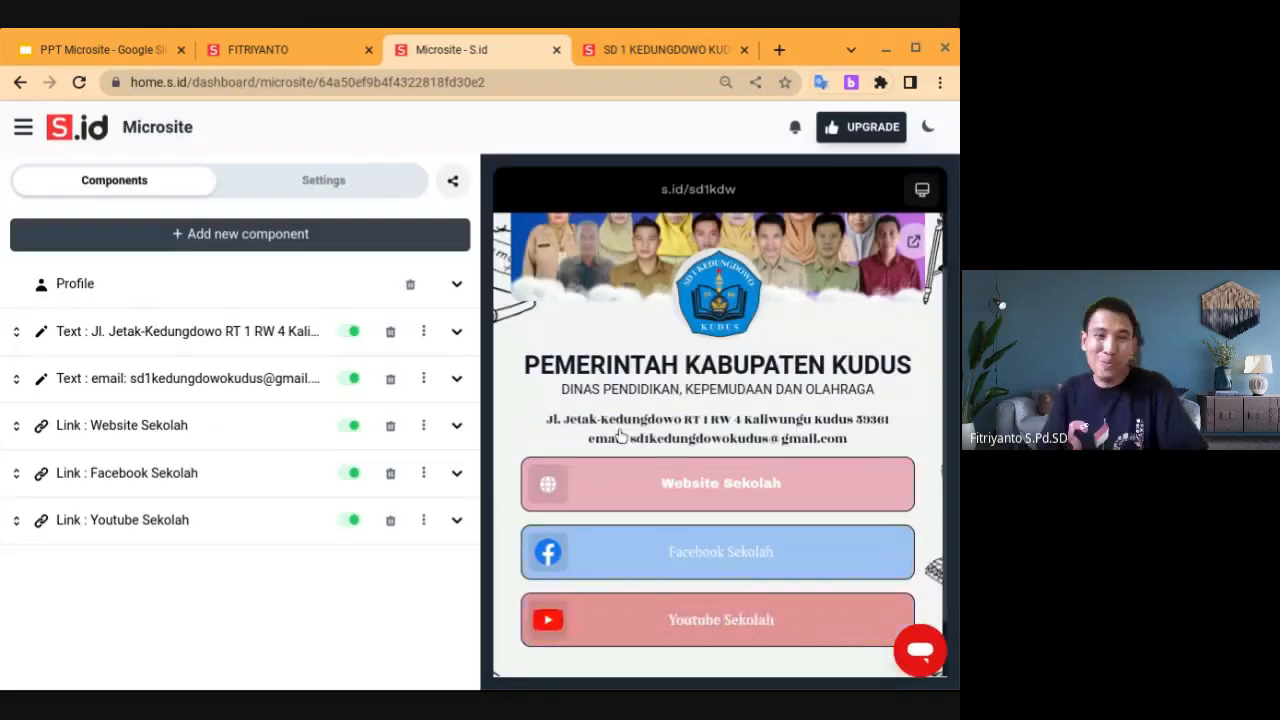
pyautogui.click(272, 254)
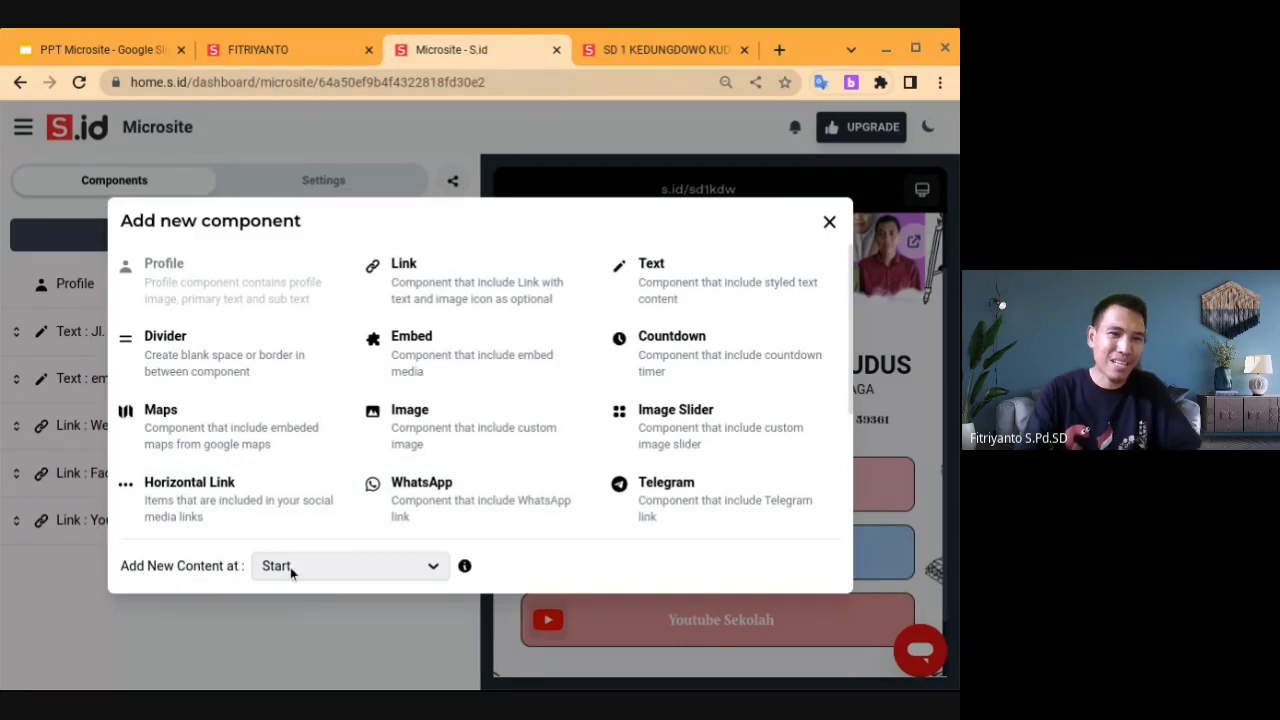
pyautogui.click(432, 567)
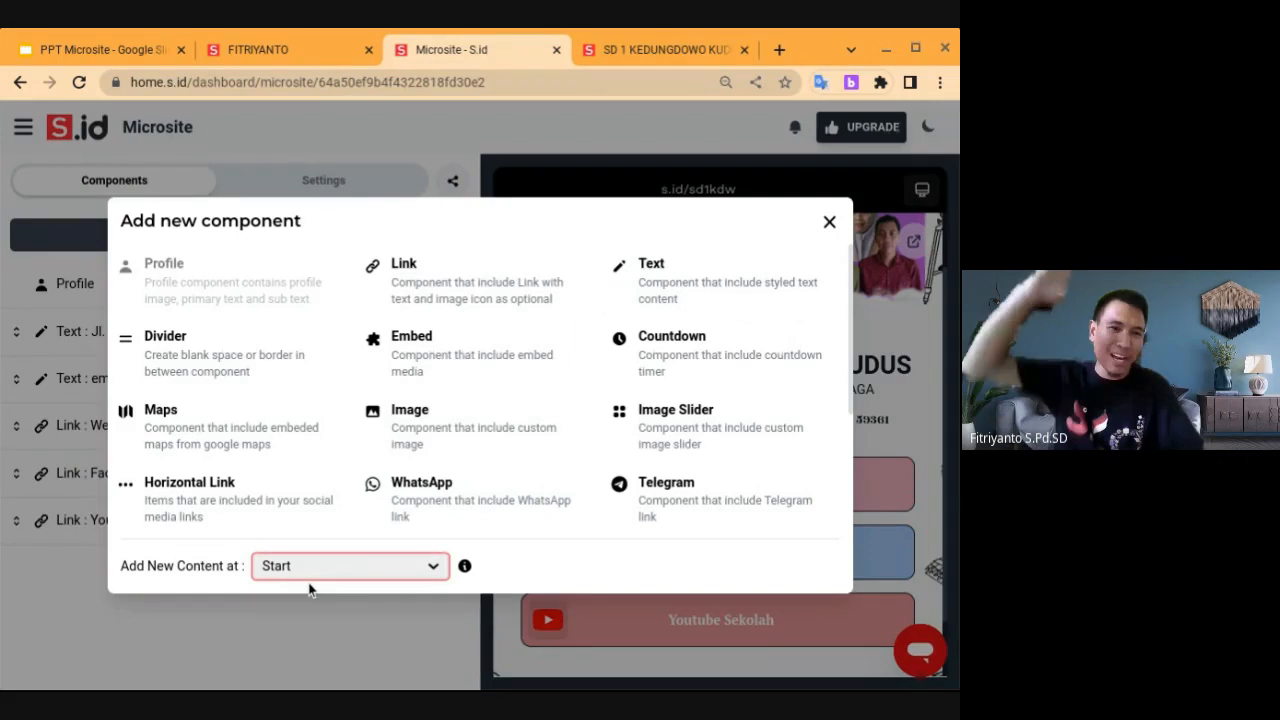
pyautogui.click(829, 222)
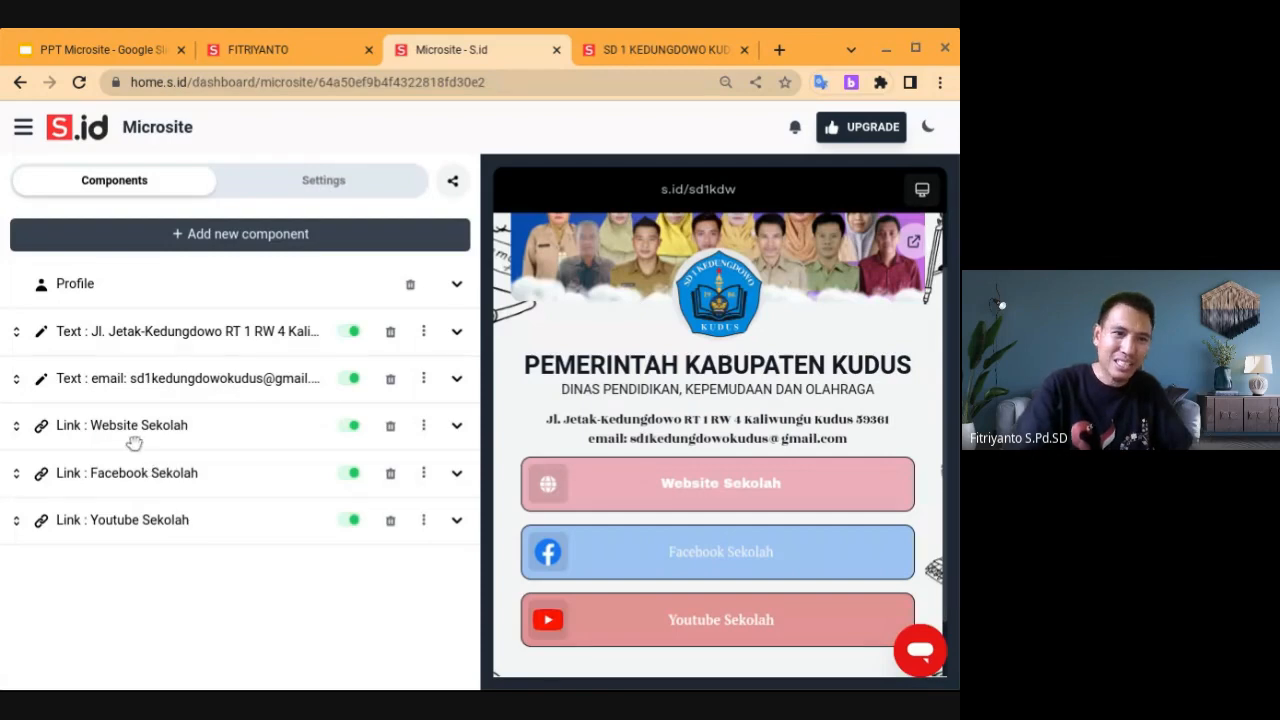
# Insert a 'Hello' link component after Facebook Sekolah using After Active Component placement
pyautogui.click(141, 480)
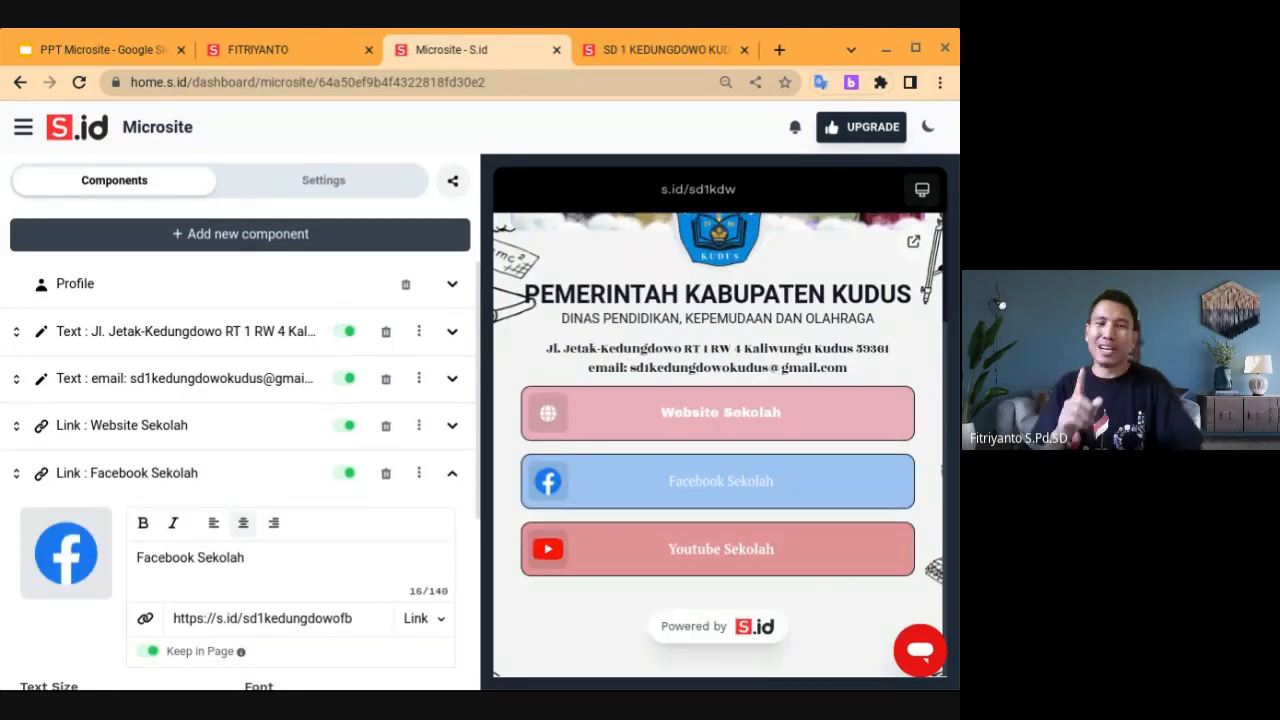
pyautogui.click(247, 233)
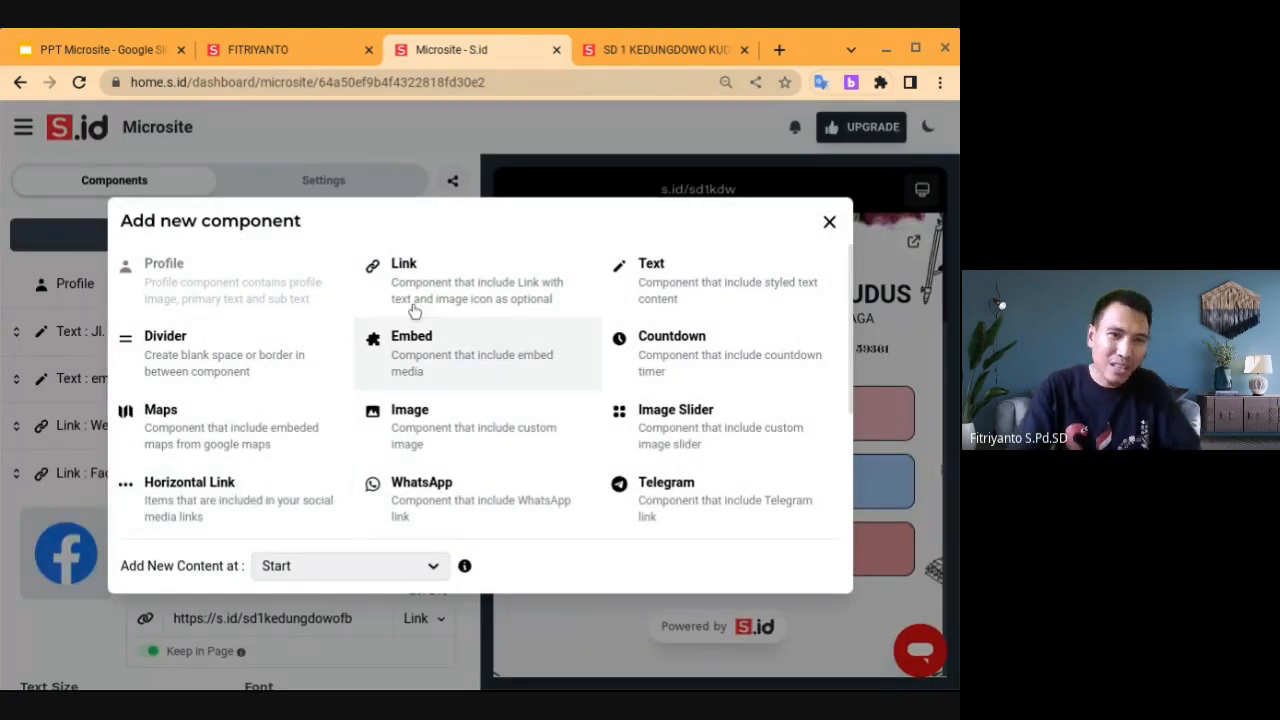
pyautogui.click(318, 562)
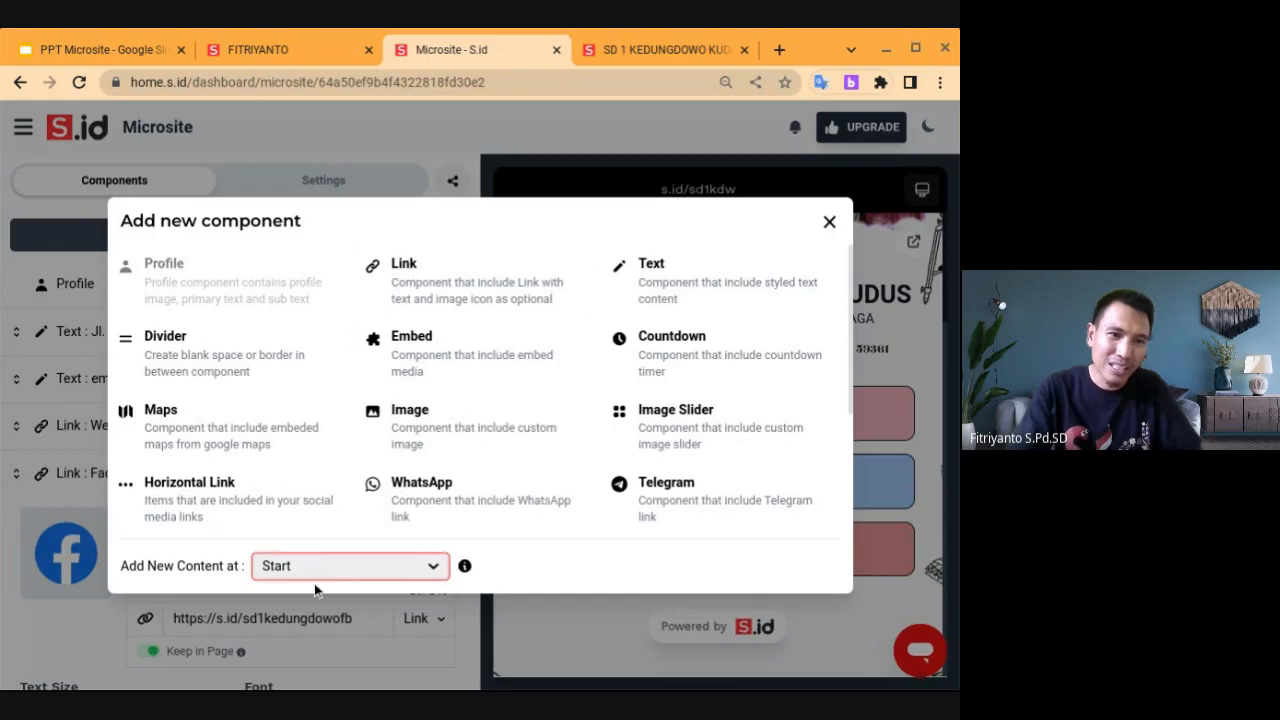
pyautogui.click(303, 654)
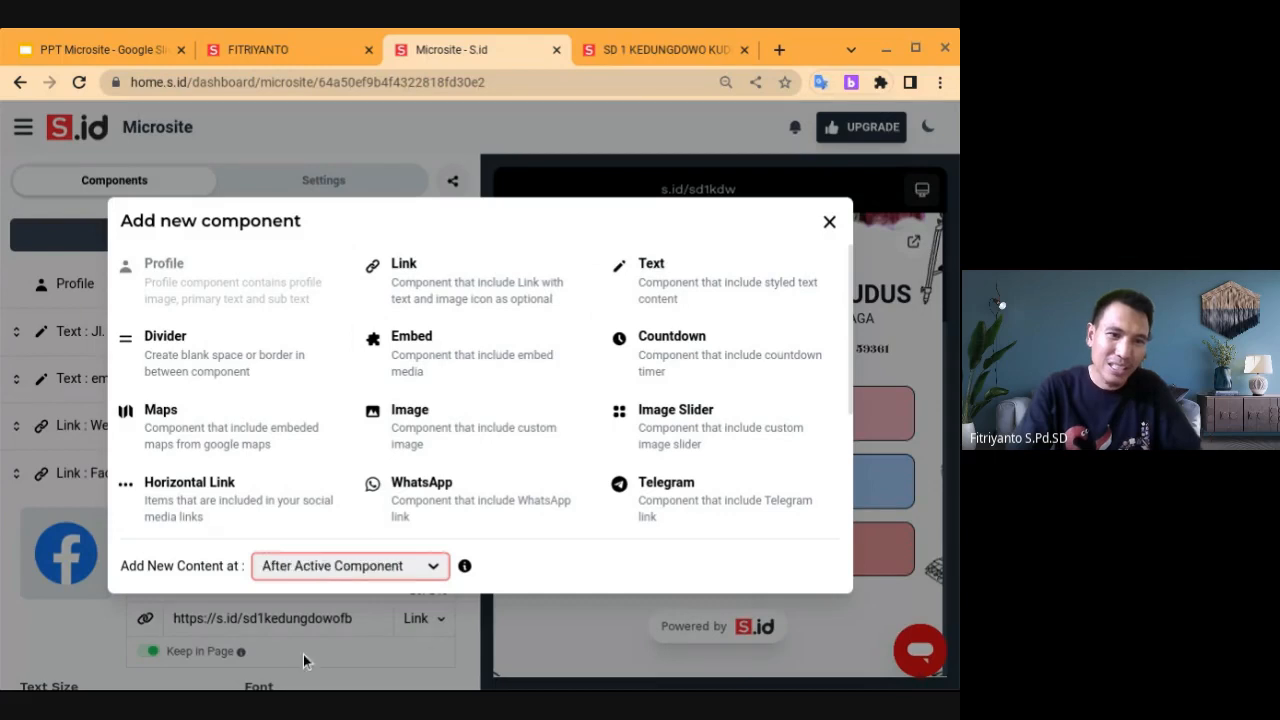
pyautogui.click(443, 278)
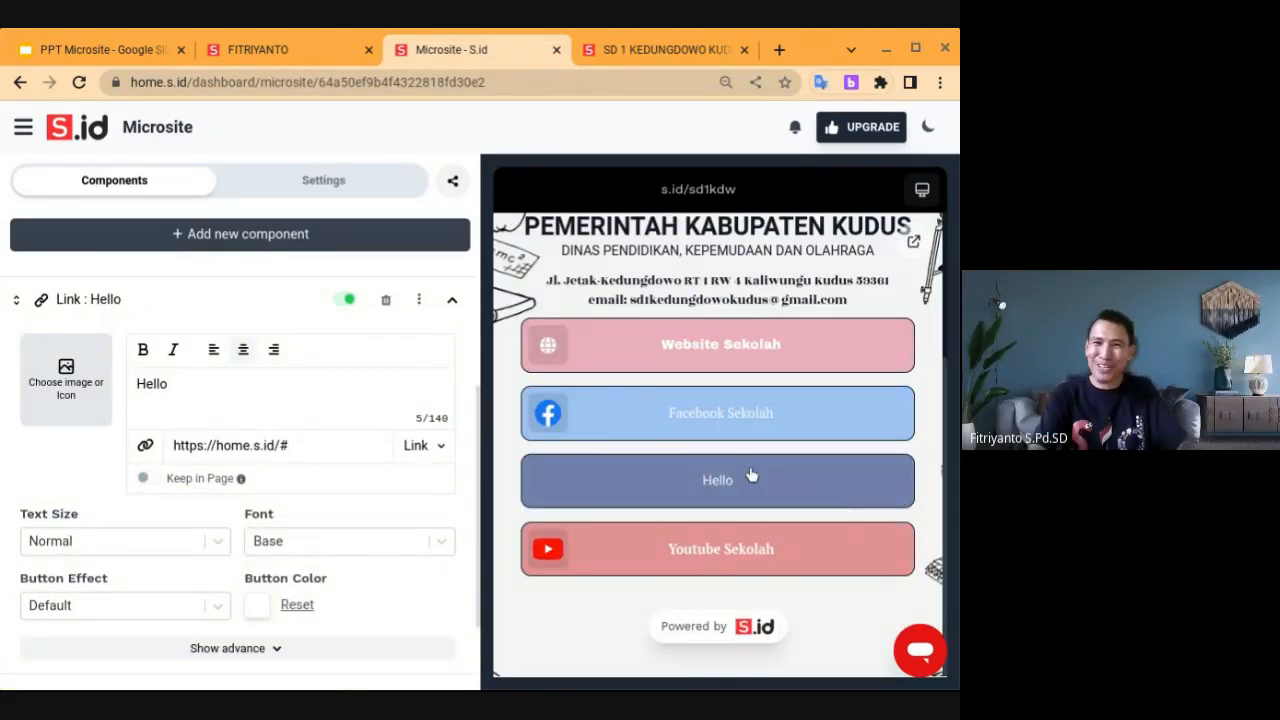
# Add two new link components, one at the end and one at the top of the page
pyautogui.click(235, 238)
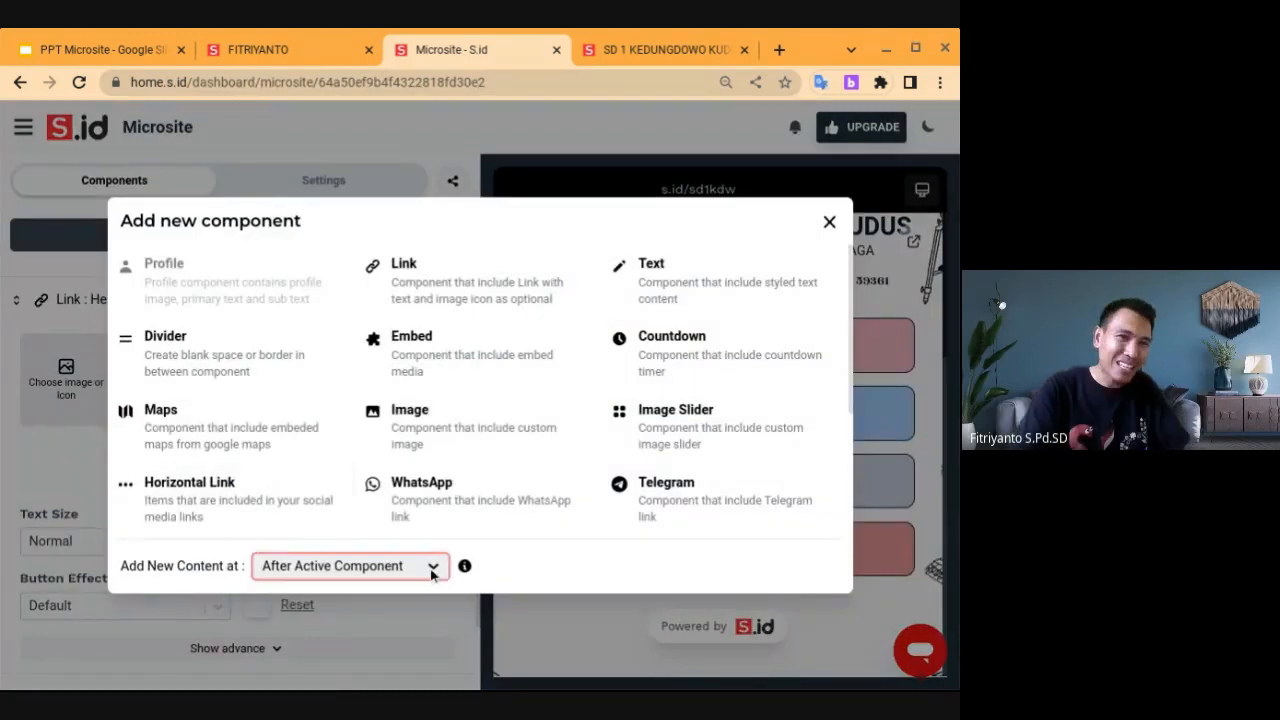
pyautogui.click(338, 619)
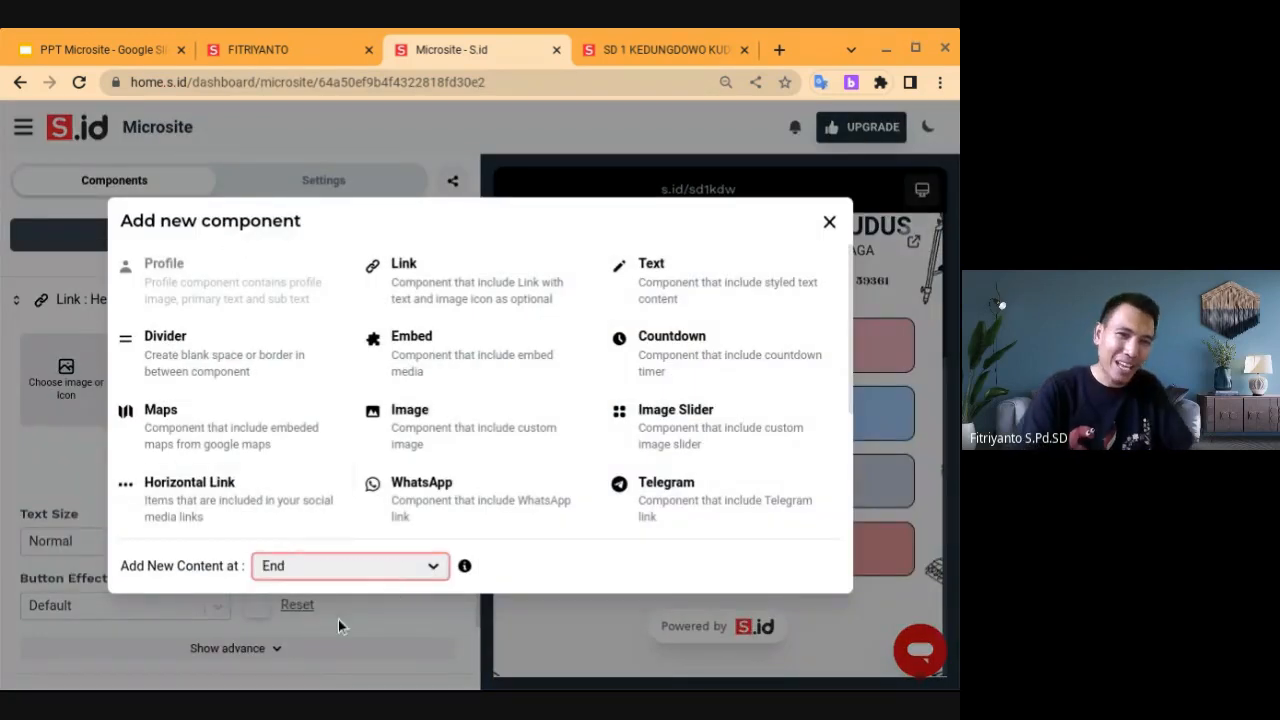
pyautogui.click(486, 284)
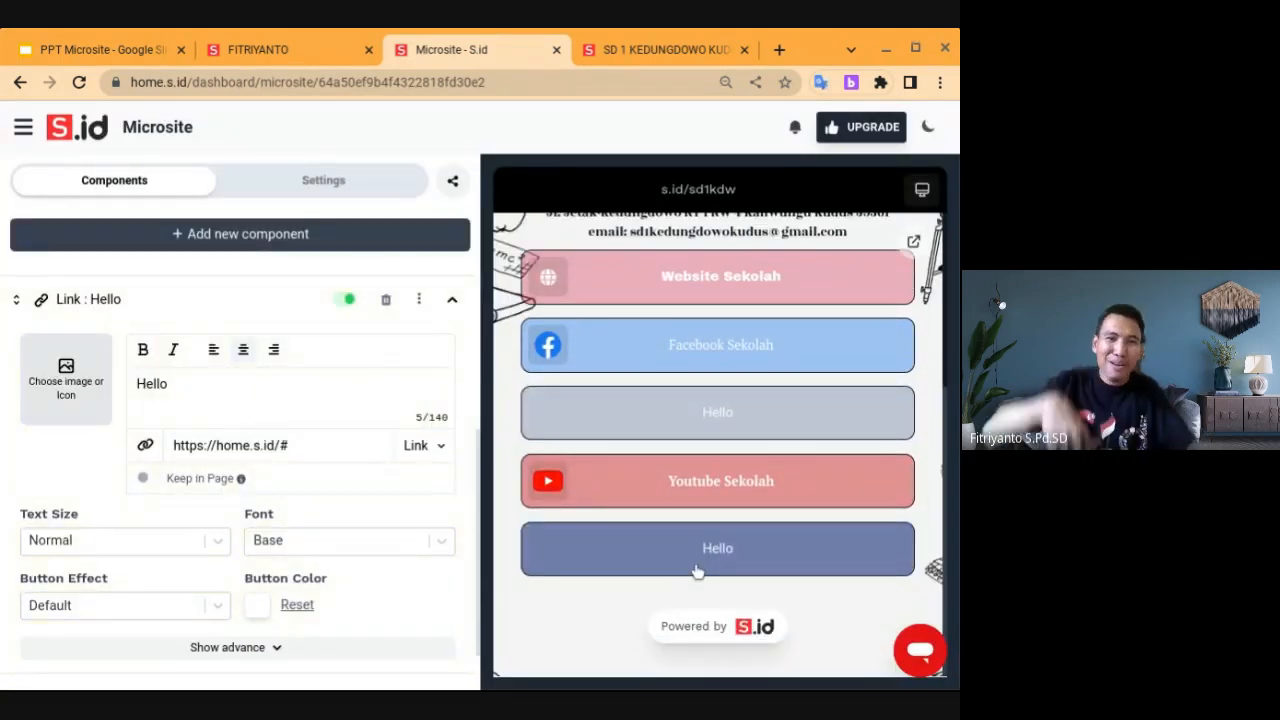
pyautogui.click(274, 246)
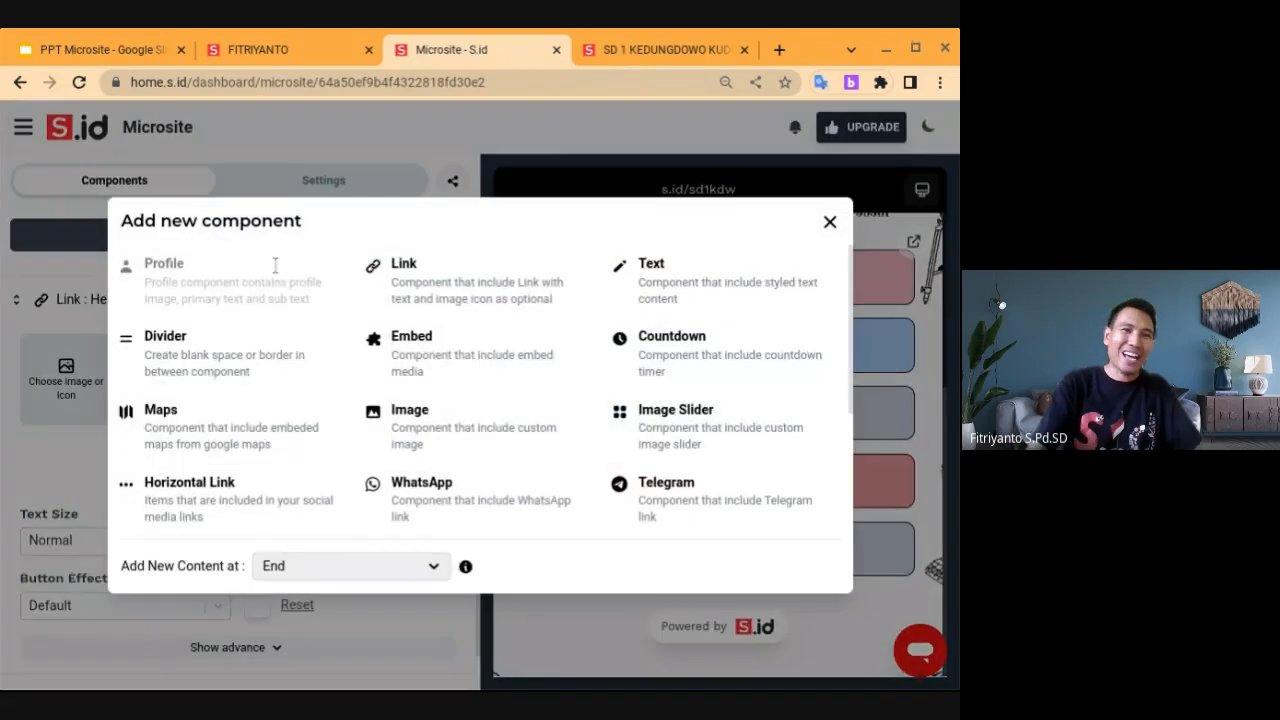
pyautogui.click(299, 590)
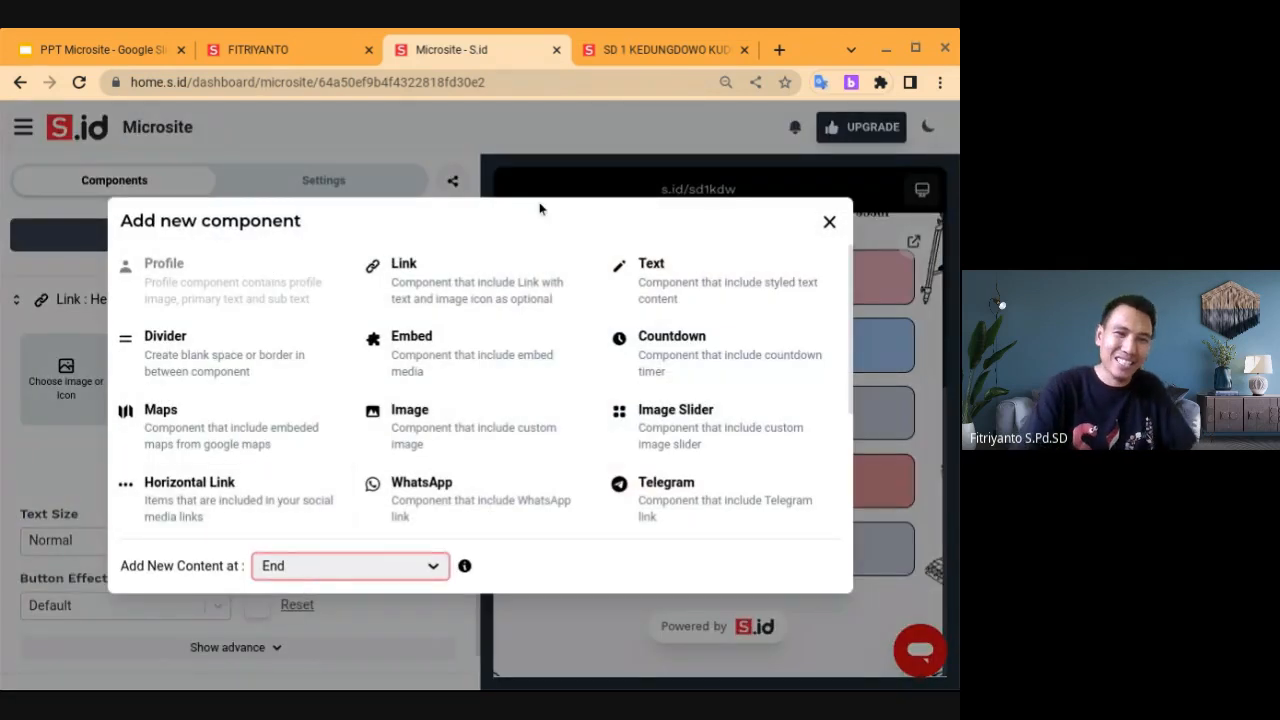
pyautogui.click(476, 280)
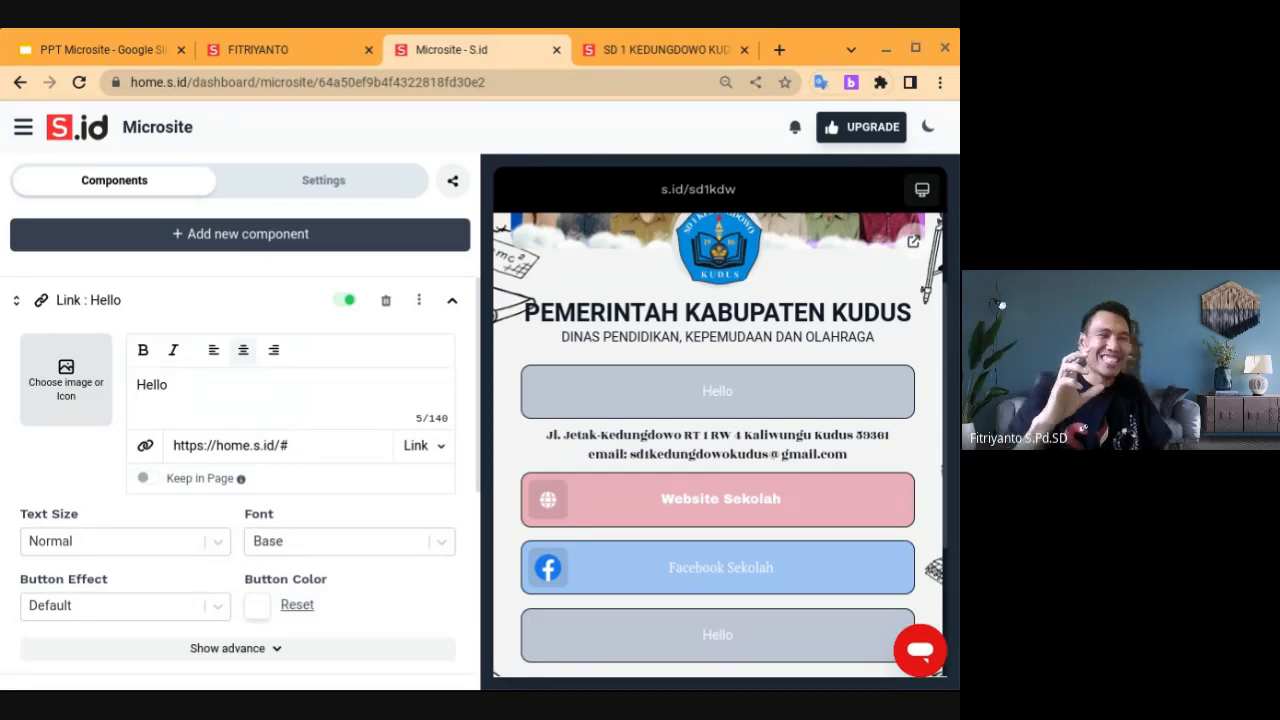
# Delete the Hello link at the top and expand the first remaining Hello link's settings
pyautogui.click(386, 308)
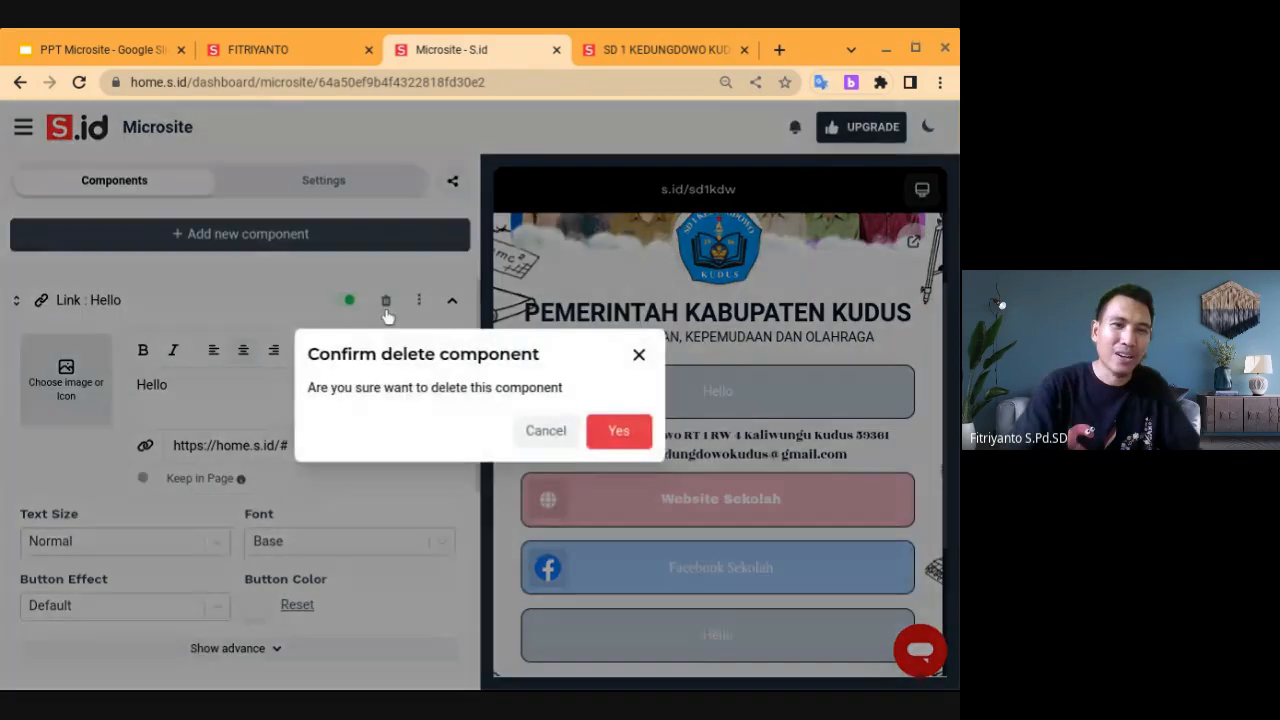
pyautogui.click(617, 432)
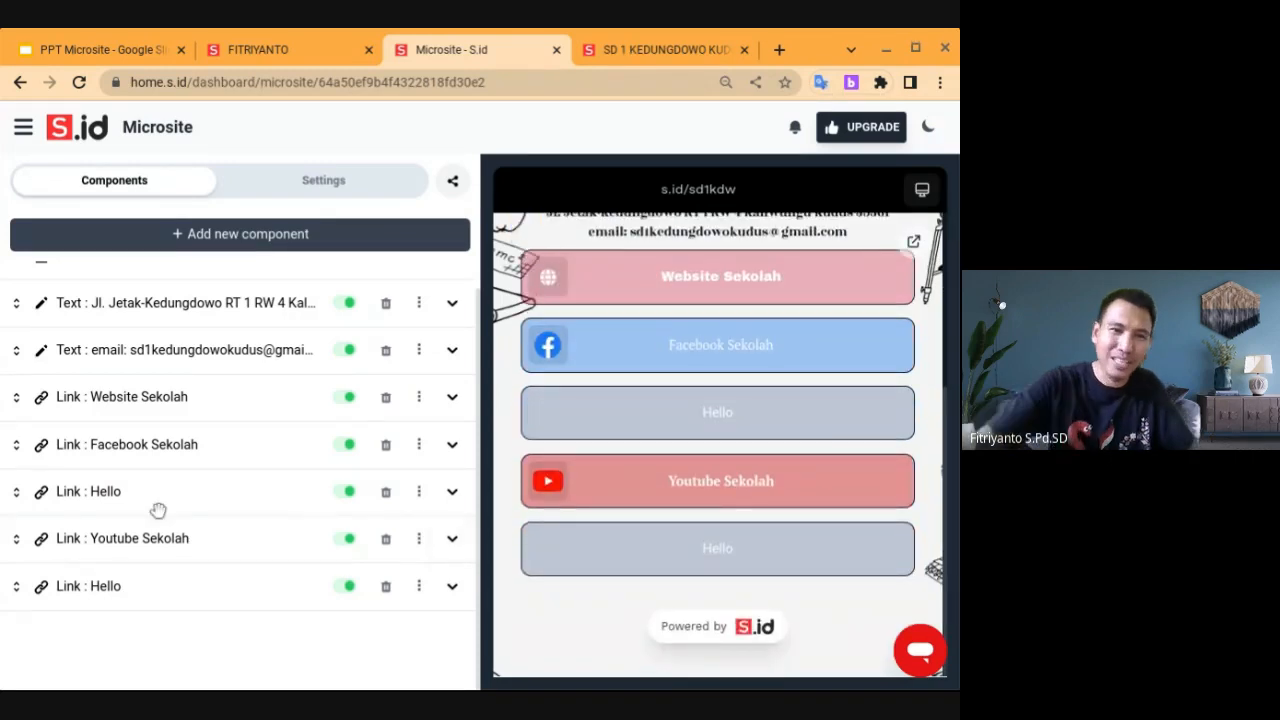
pyautogui.click(110, 492)
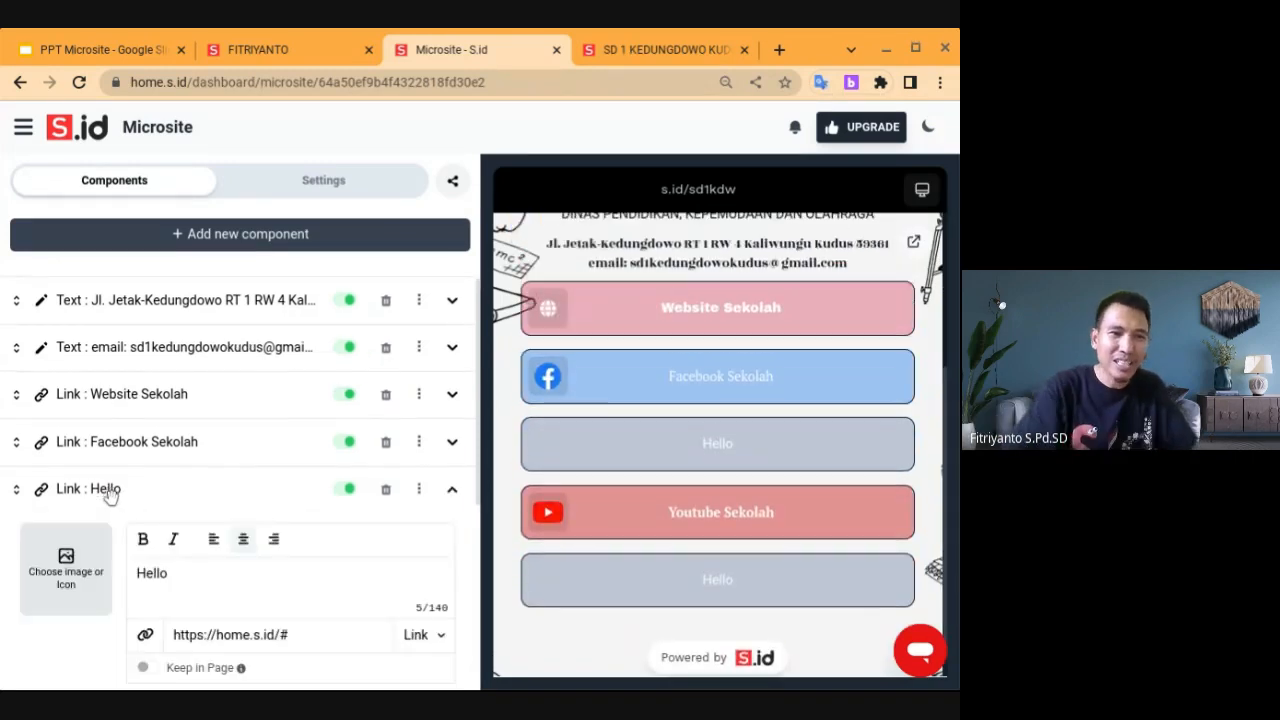
pyautogui.click(91, 47)
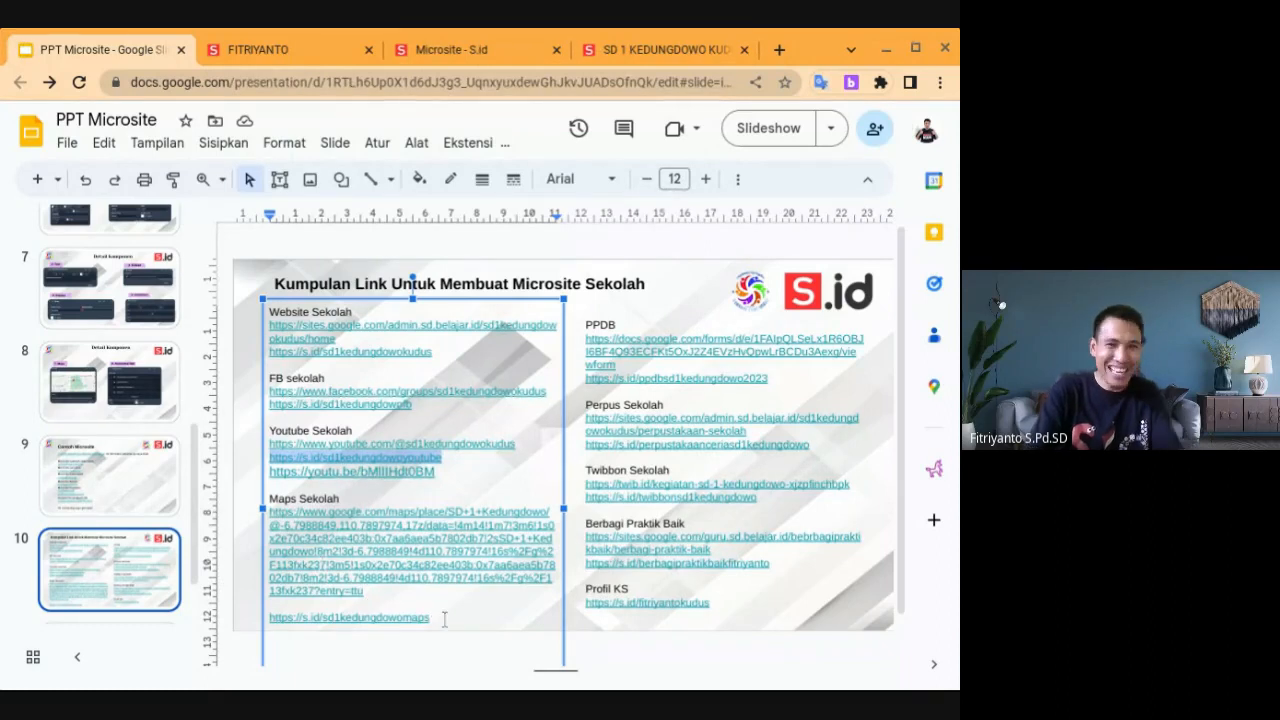
pyautogui.moveTo(437, 617); pyautogui.dragTo(262, 615)
pyautogui.hotkey('ctrl', 'c')
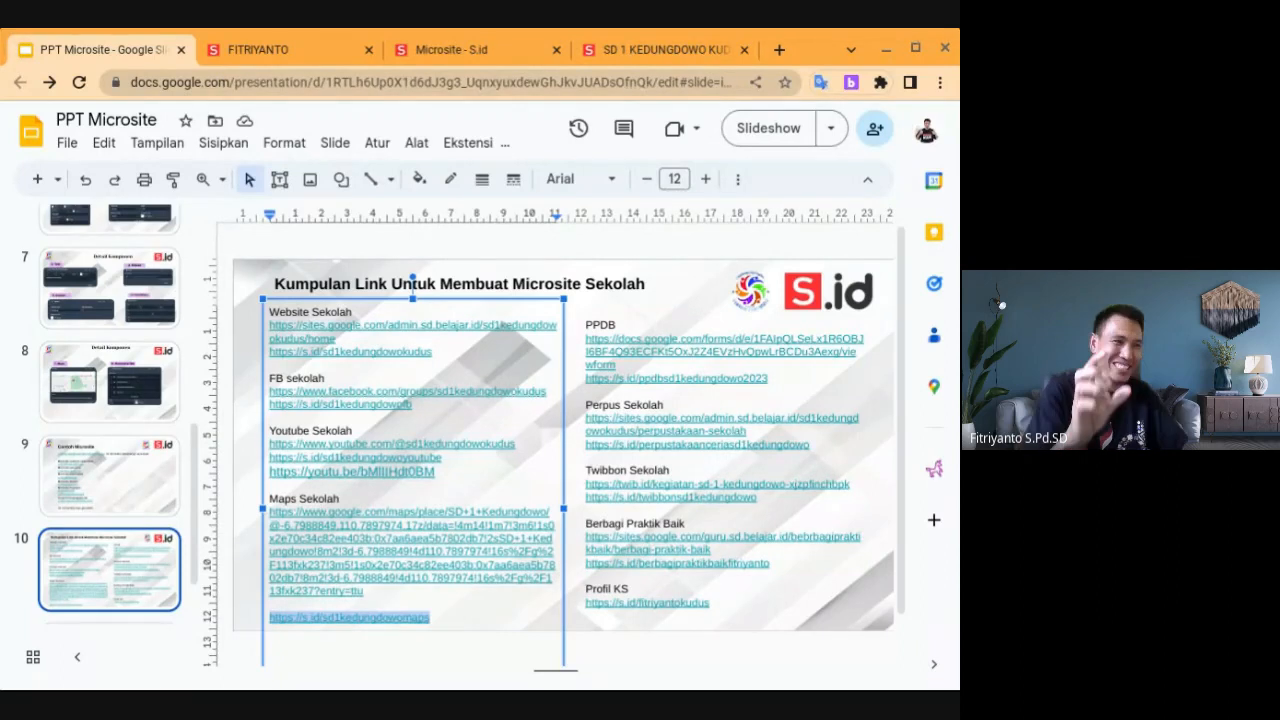
pyautogui.click(445, 50)
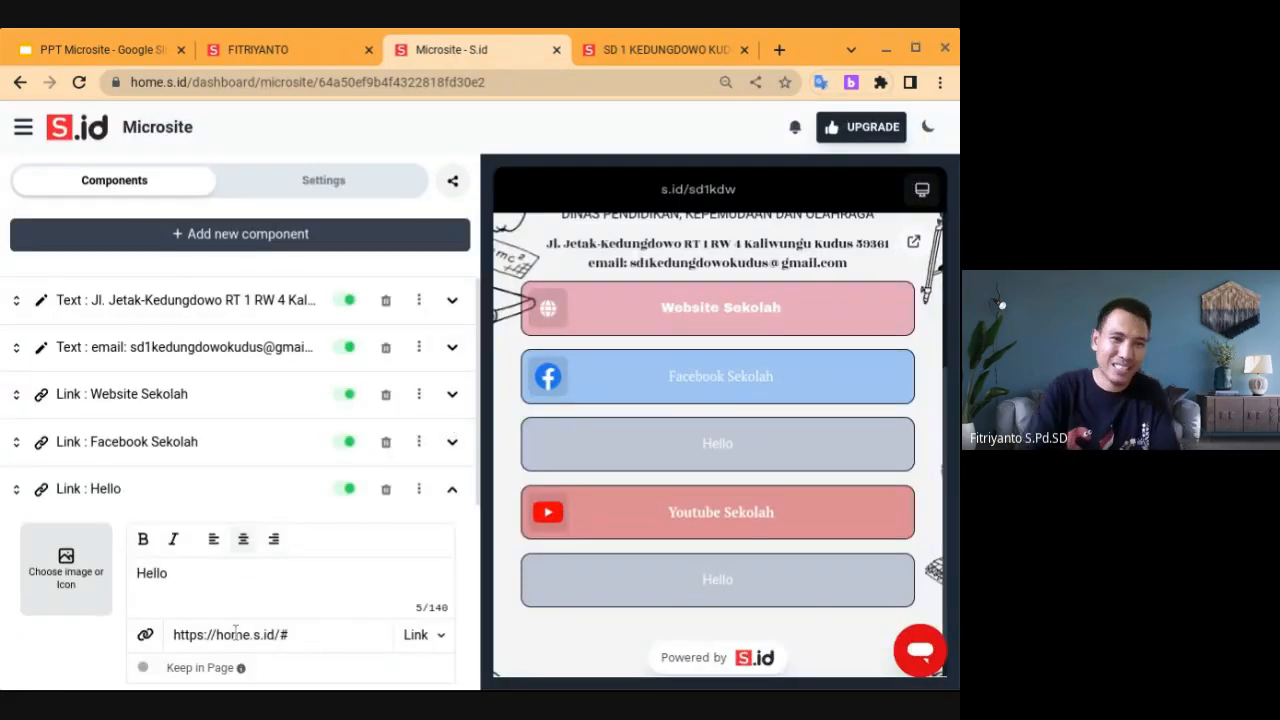
pyautogui.tripleClick(235, 634)
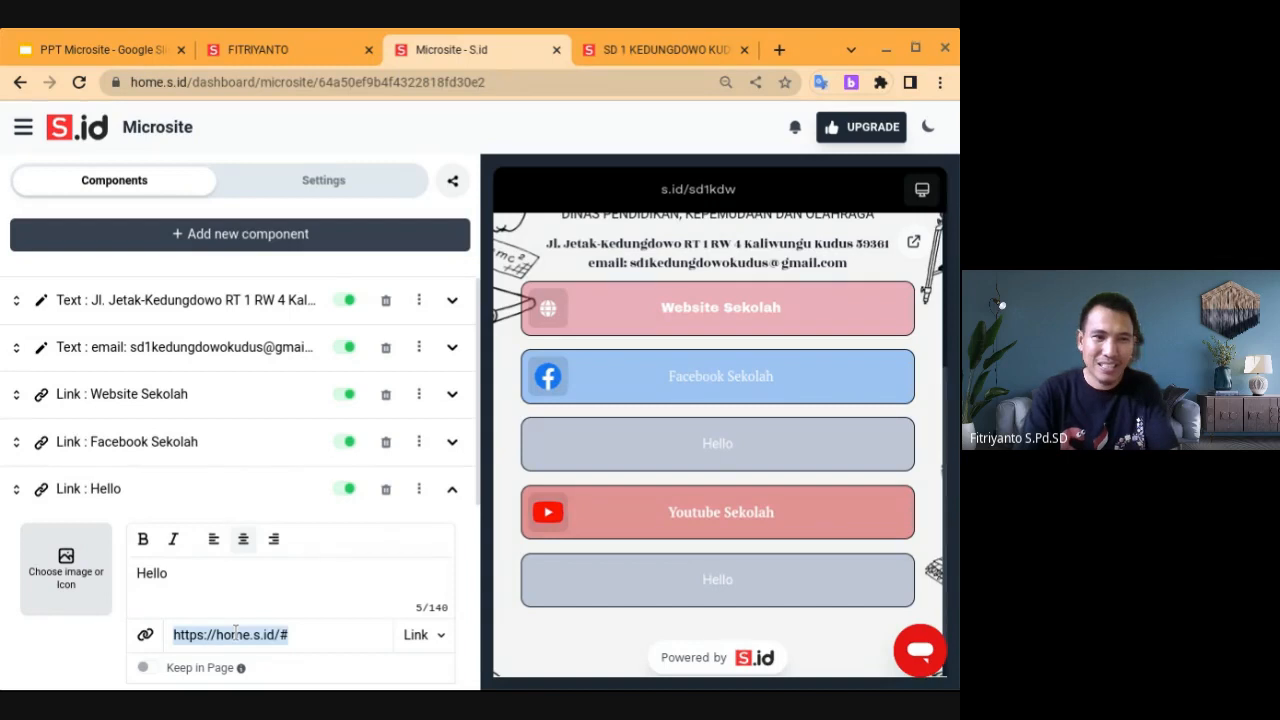
pyautogui.hotkey('ctrl', 'v')
pyautogui.click(207, 575)
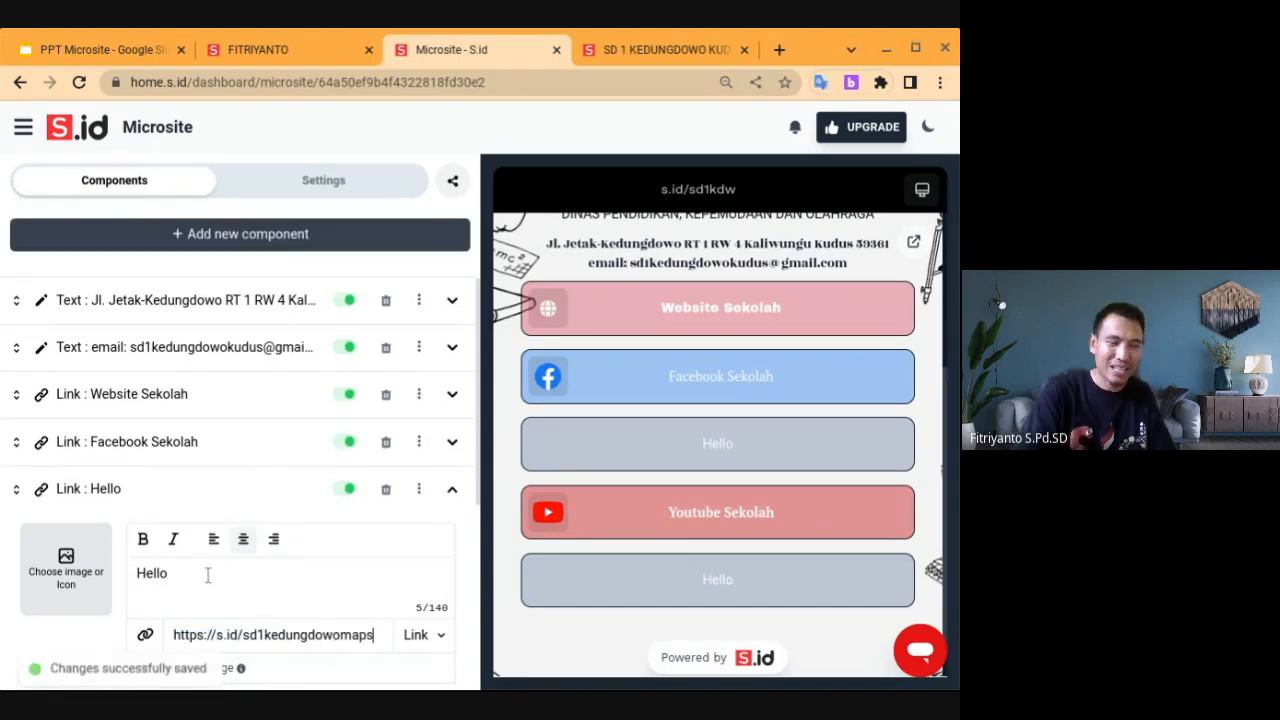
pyautogui.press('BackSpace')
pyautogui.press('BackSpace')
pyautogui.press('BackSpace')
pyautogui.press('BackSpace')
pyautogui.press('BackSpace')
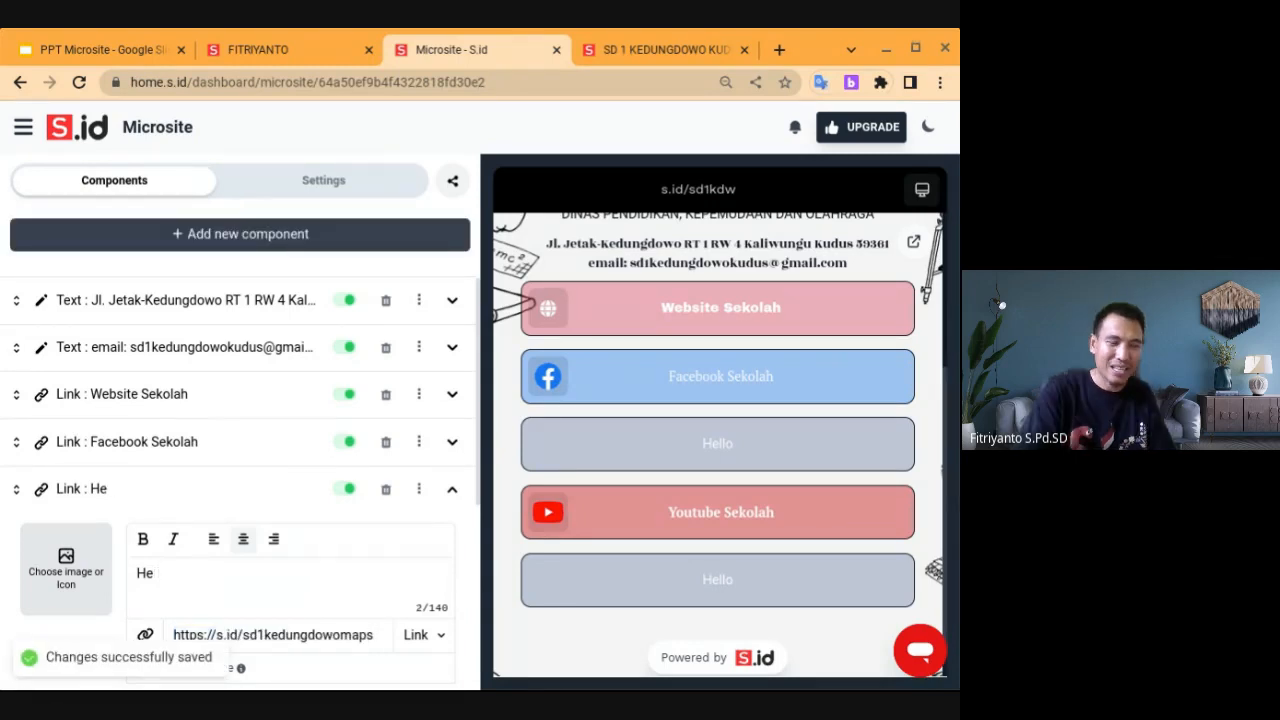
pyautogui.write('Maps ')
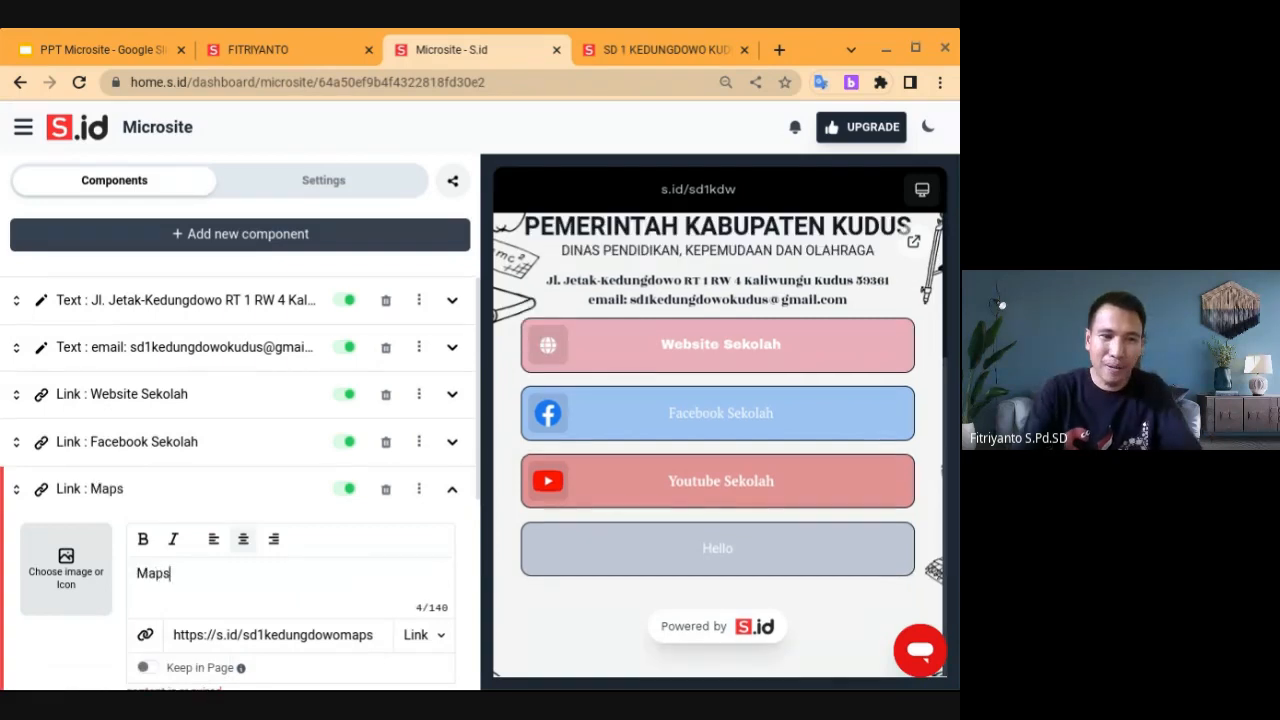
pyautogui.write('Sekolah')
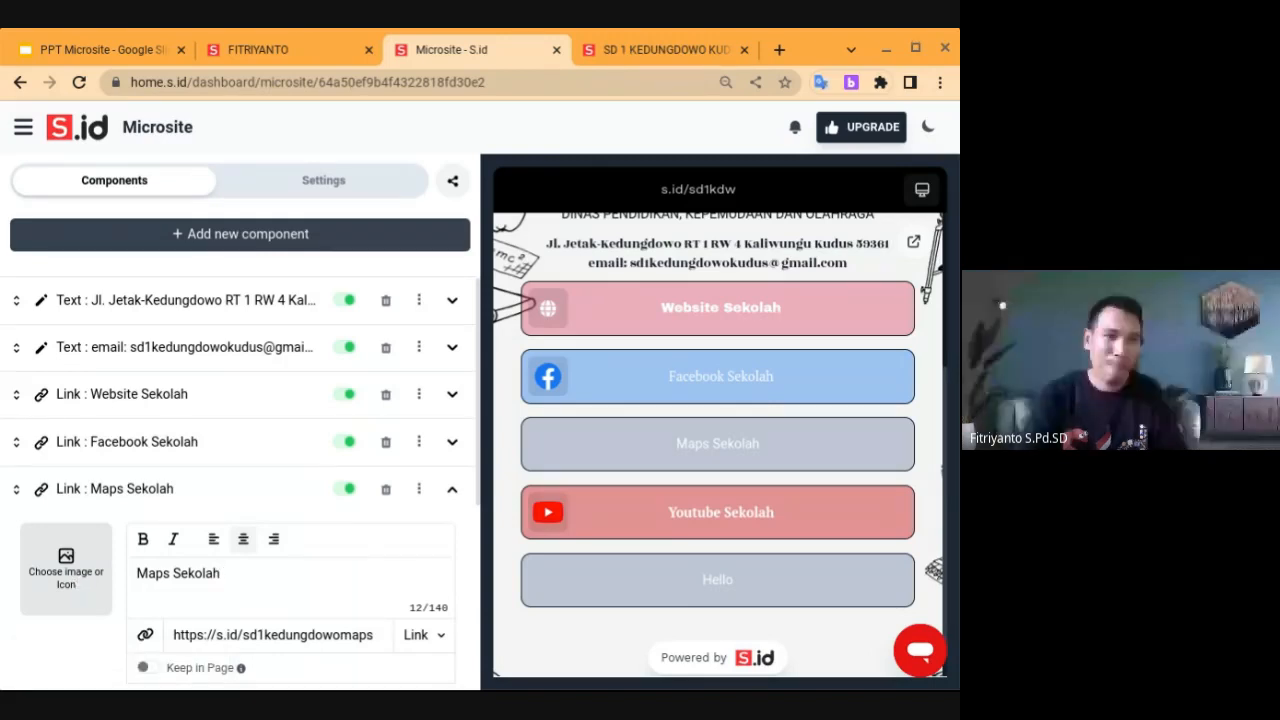
# Give the Maps Sekolah button the Google Maps brand icon and turn on Keep in Page
pyautogui.click(66, 569)
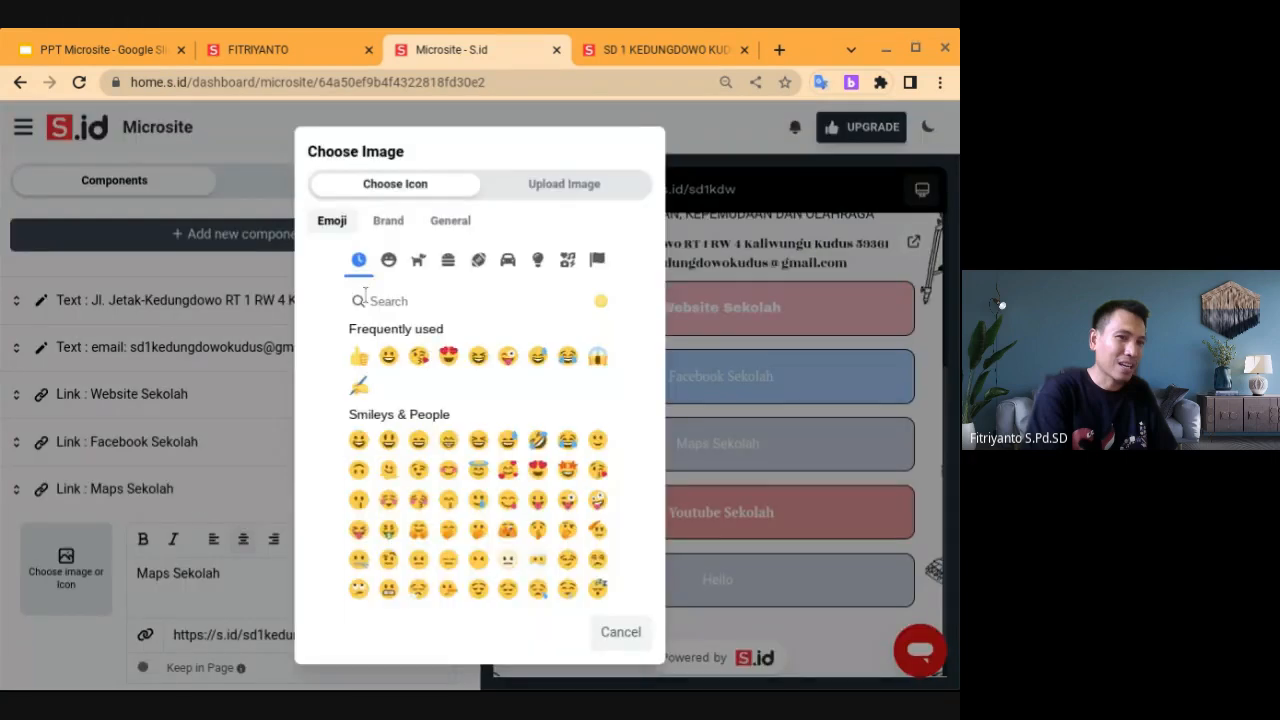
pyautogui.click(390, 222)
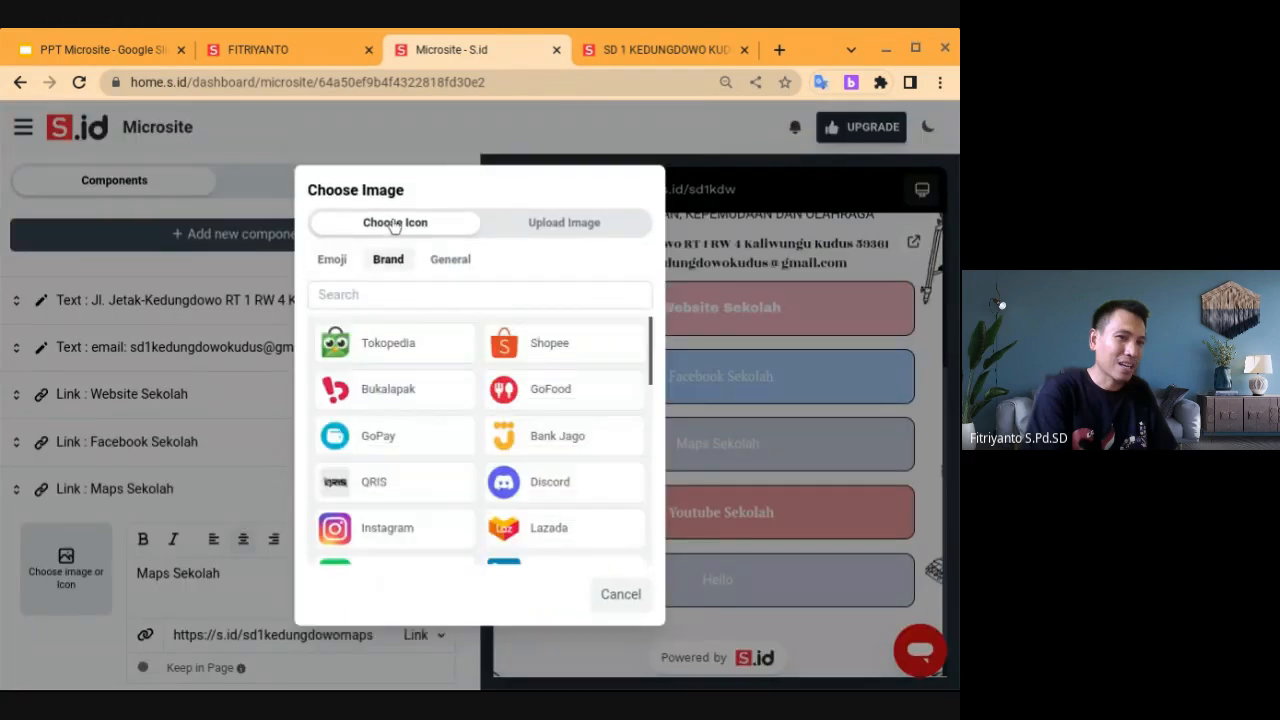
pyautogui.scroll(-5, 480, 440)
pyautogui.scroll(-5, 485, 440)
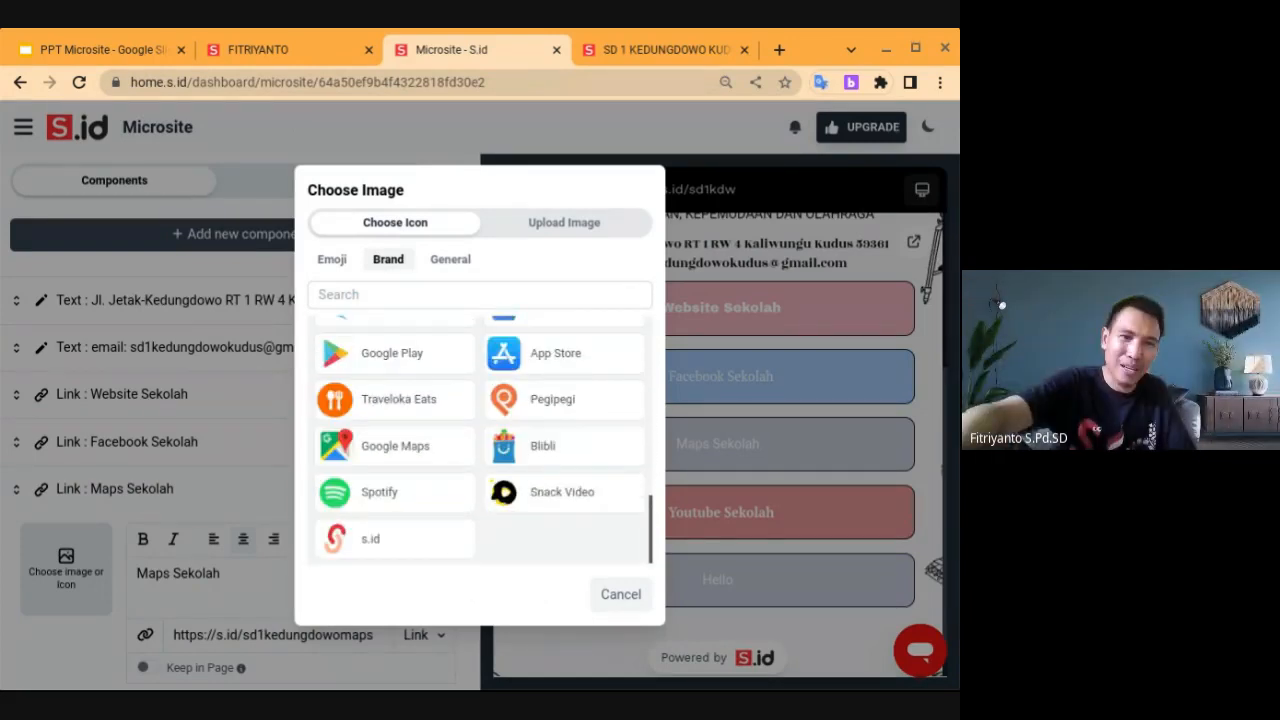
pyautogui.click(372, 443)
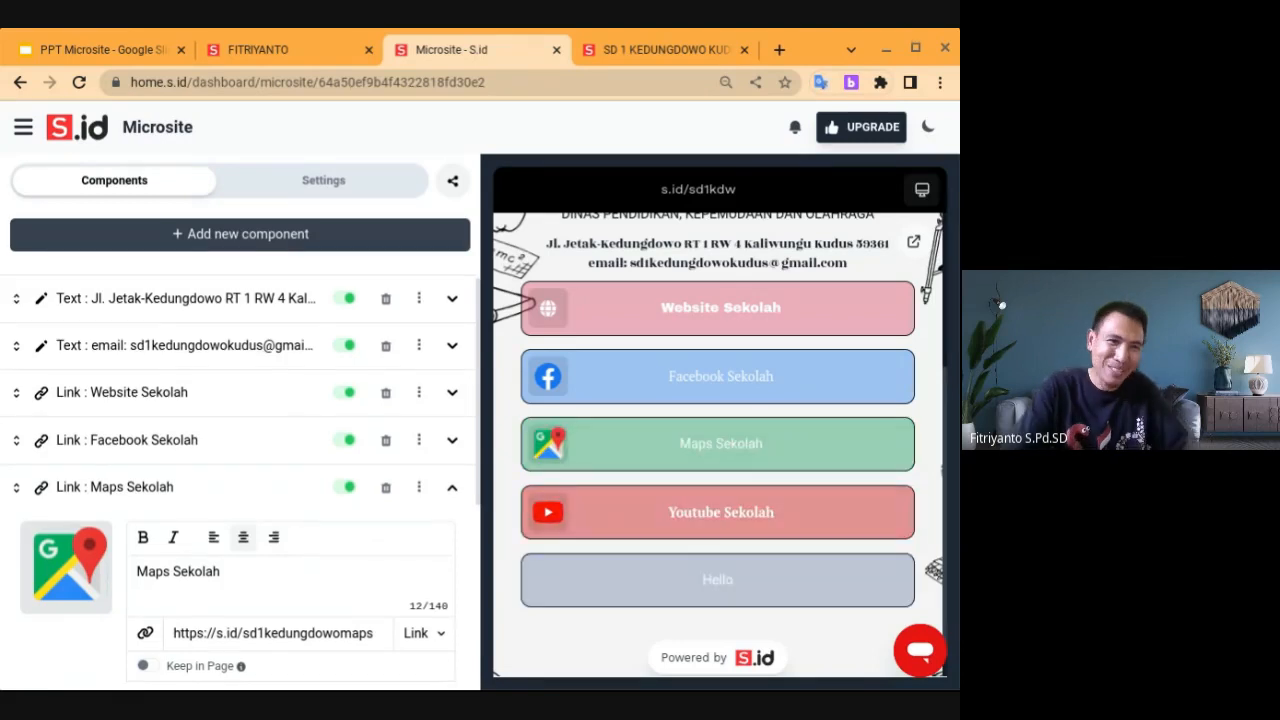
pyautogui.scroll(-4, 152, 327)
pyautogui.click(150, 321)
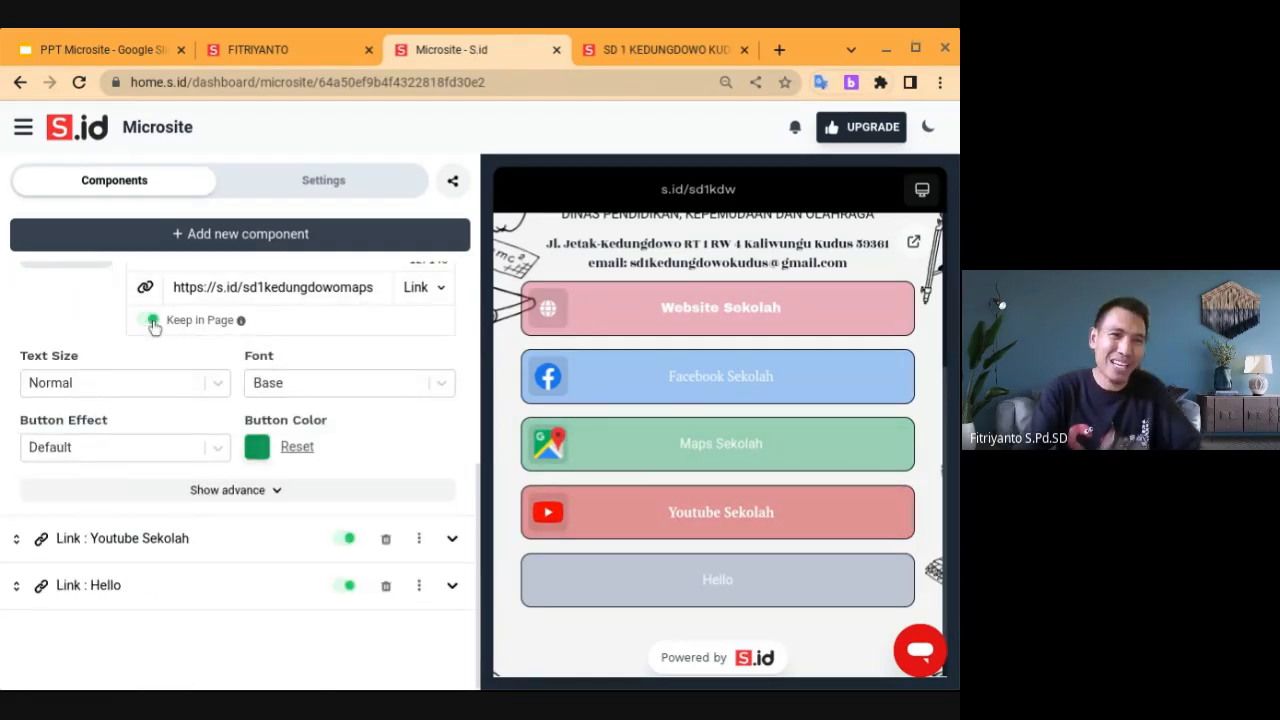
# Expand the remaining Hello link's settings, then return to the PPT Microsite slides
pyautogui.scroll(2, 152, 327)
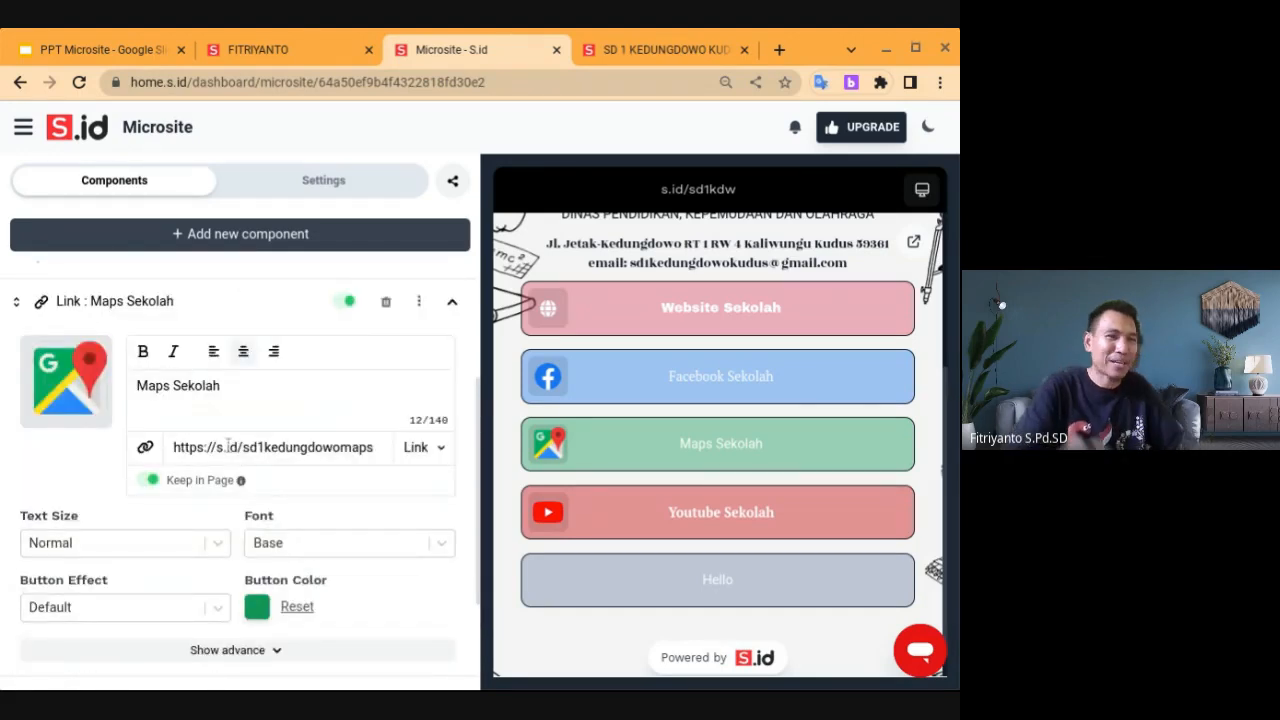
pyautogui.scroll(-1, 325, 617)
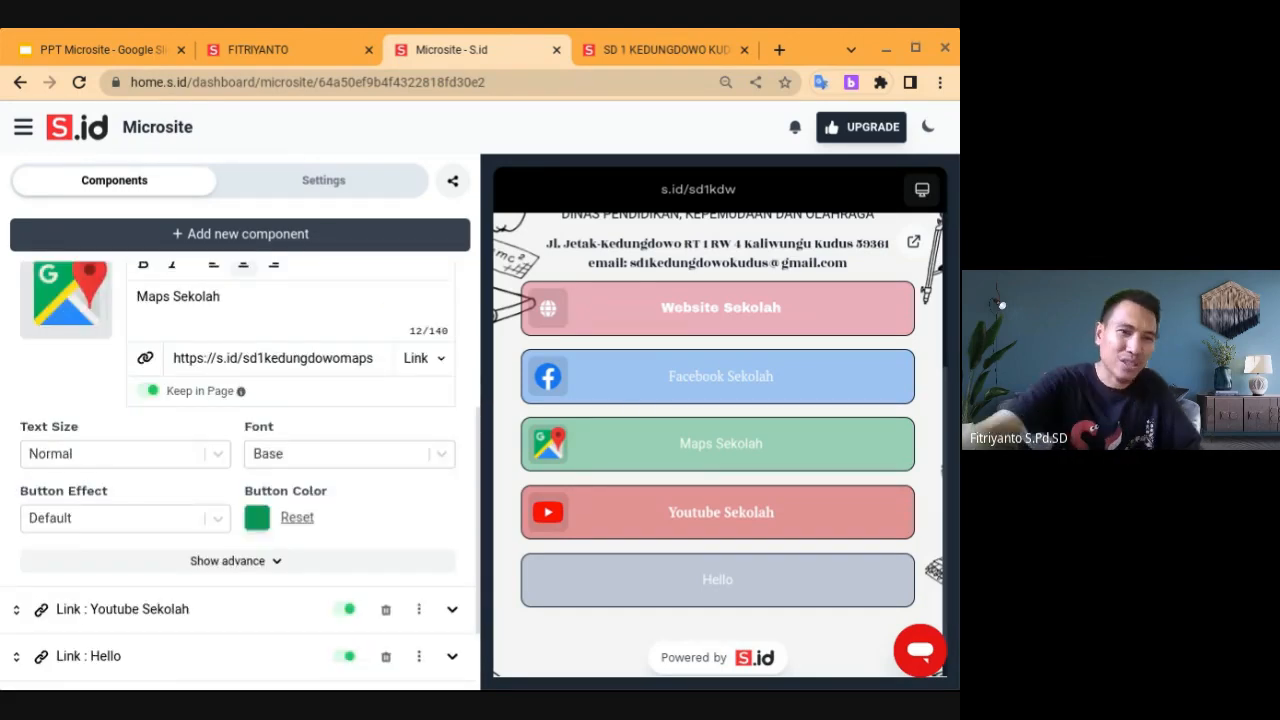
pyautogui.scroll(-1, 325, 617)
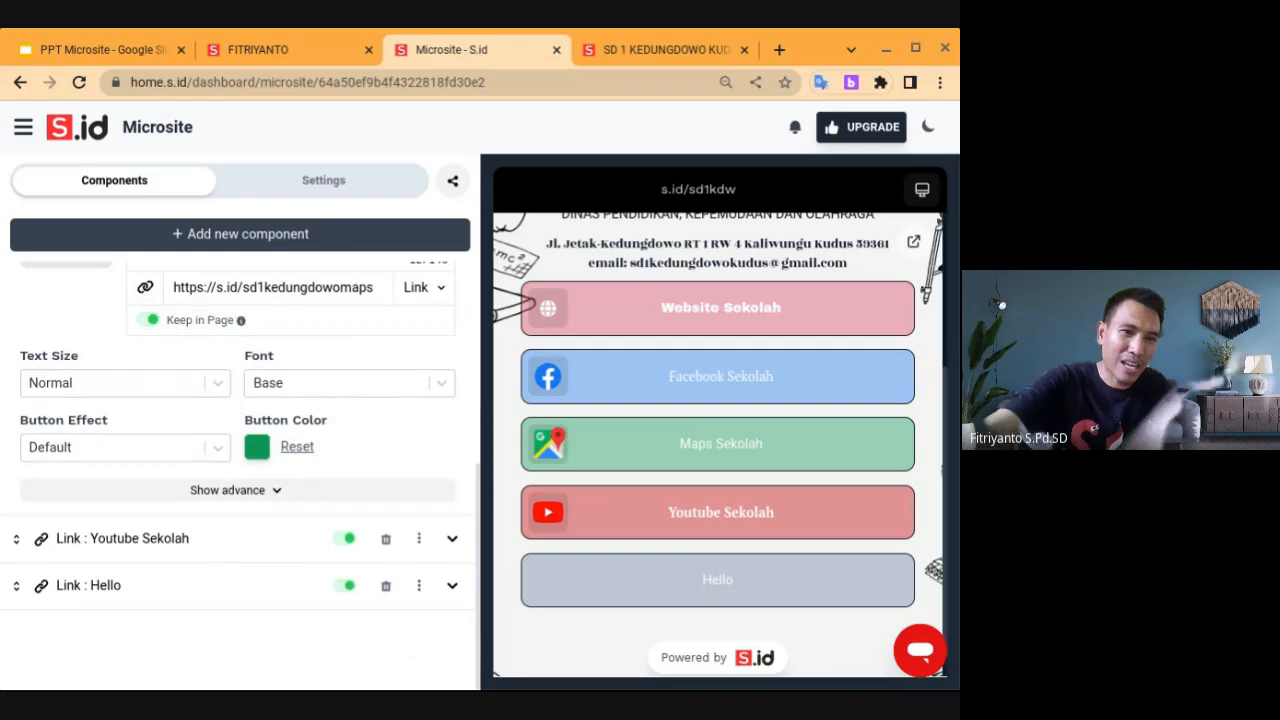
pyautogui.click(127, 593)
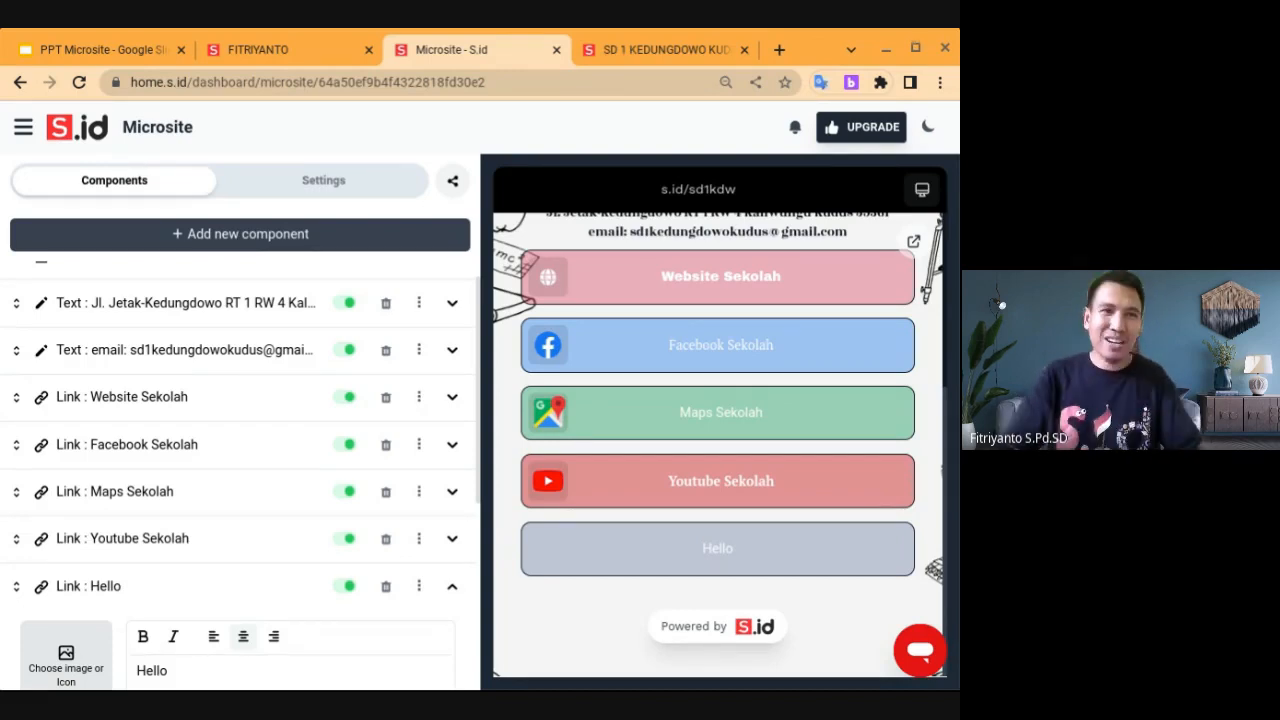
pyautogui.click(87, 51)
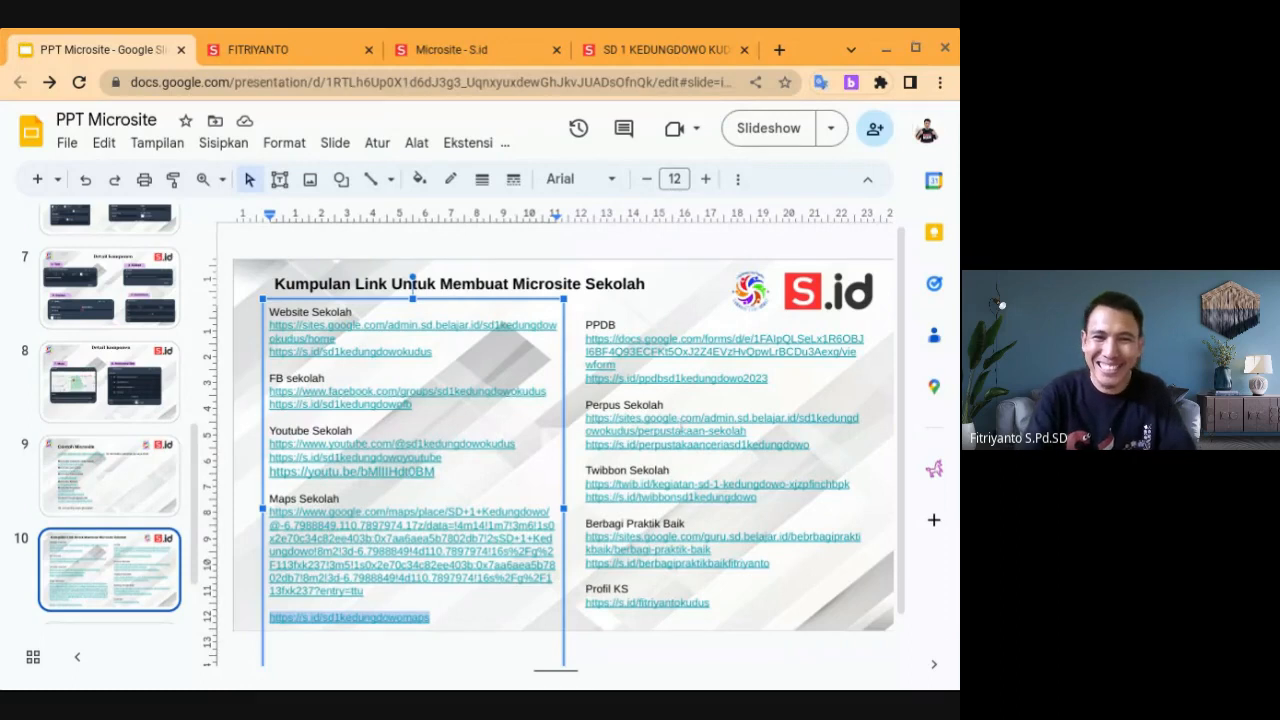
pyautogui.moveTo(762, 498); pyautogui.dragTo(585, 500)
pyautogui.hotkey('ctrl', 'c')
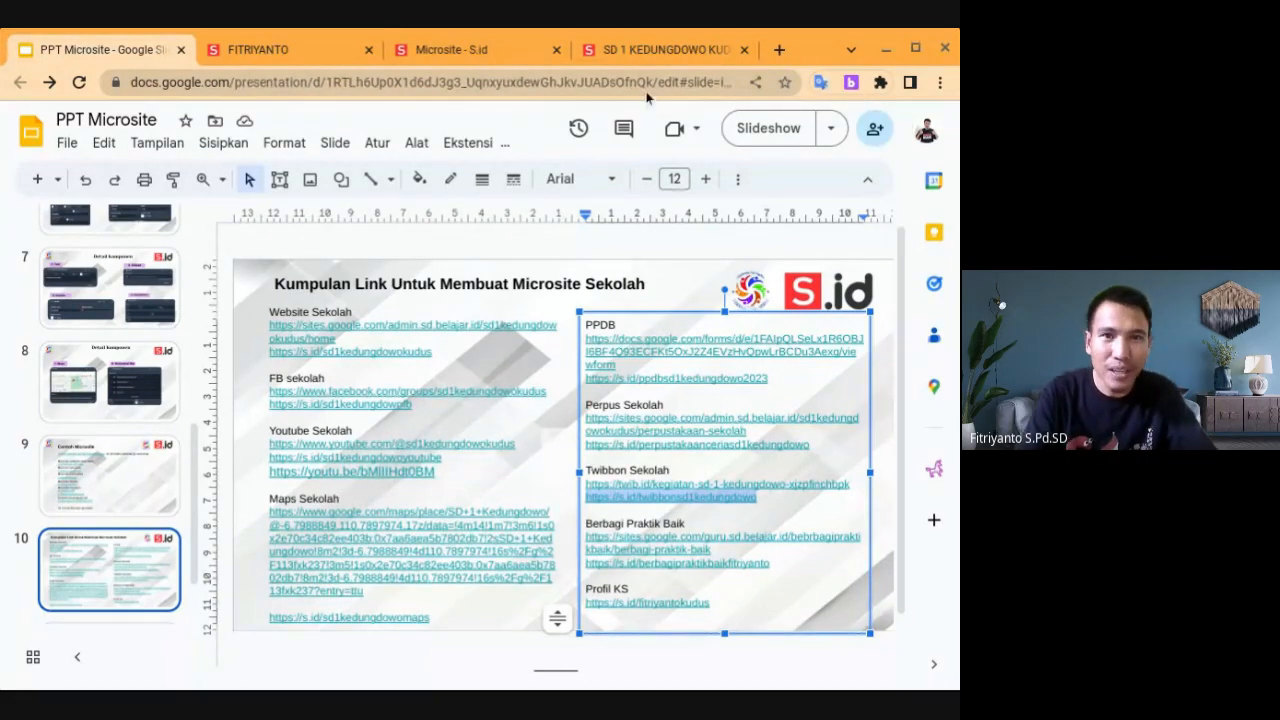
# Back in the microsite editor, relabel the last Hello button 'Twibbon Sekolah'
pyautogui.click(629, 49)
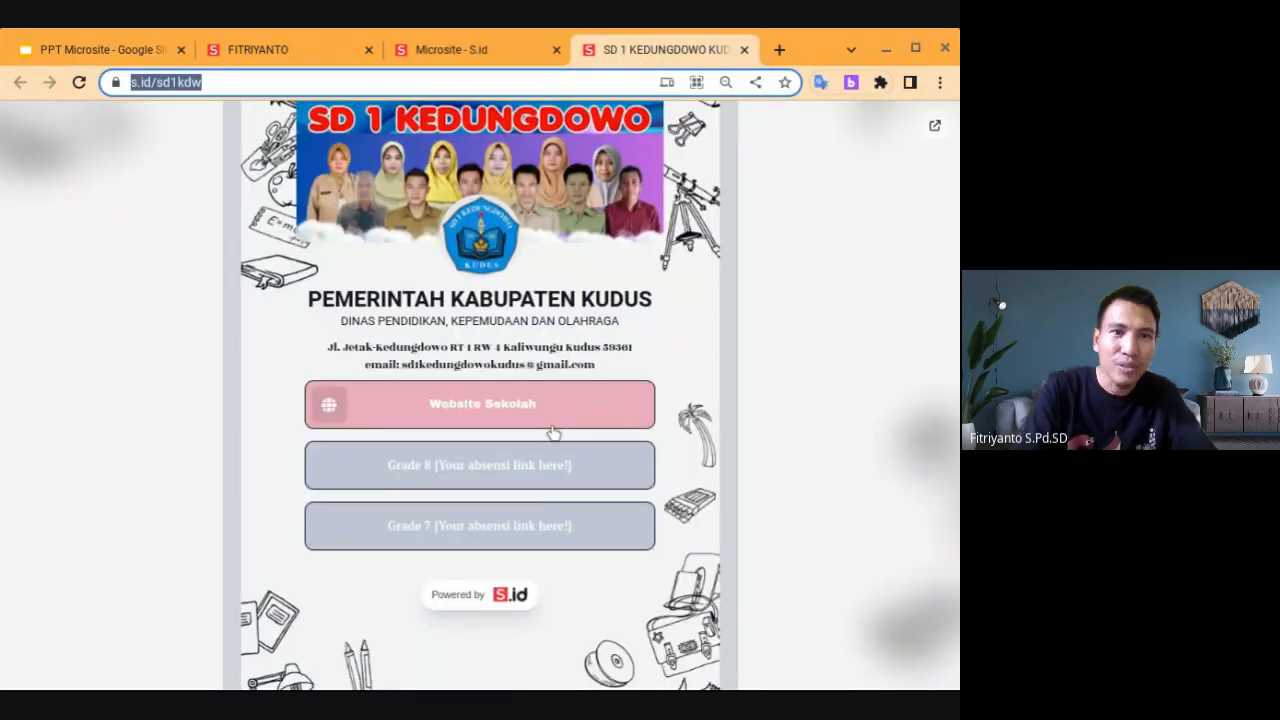
pyautogui.click(432, 46)
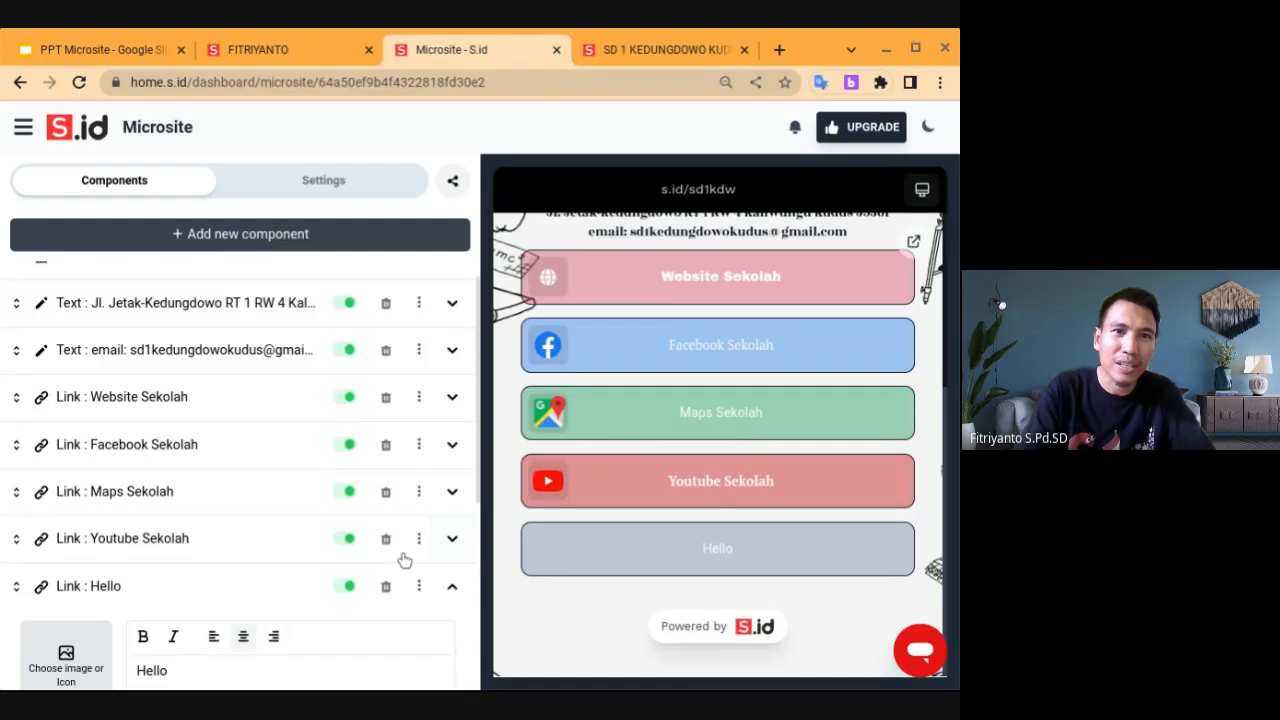
pyautogui.doubleClick(183, 668)
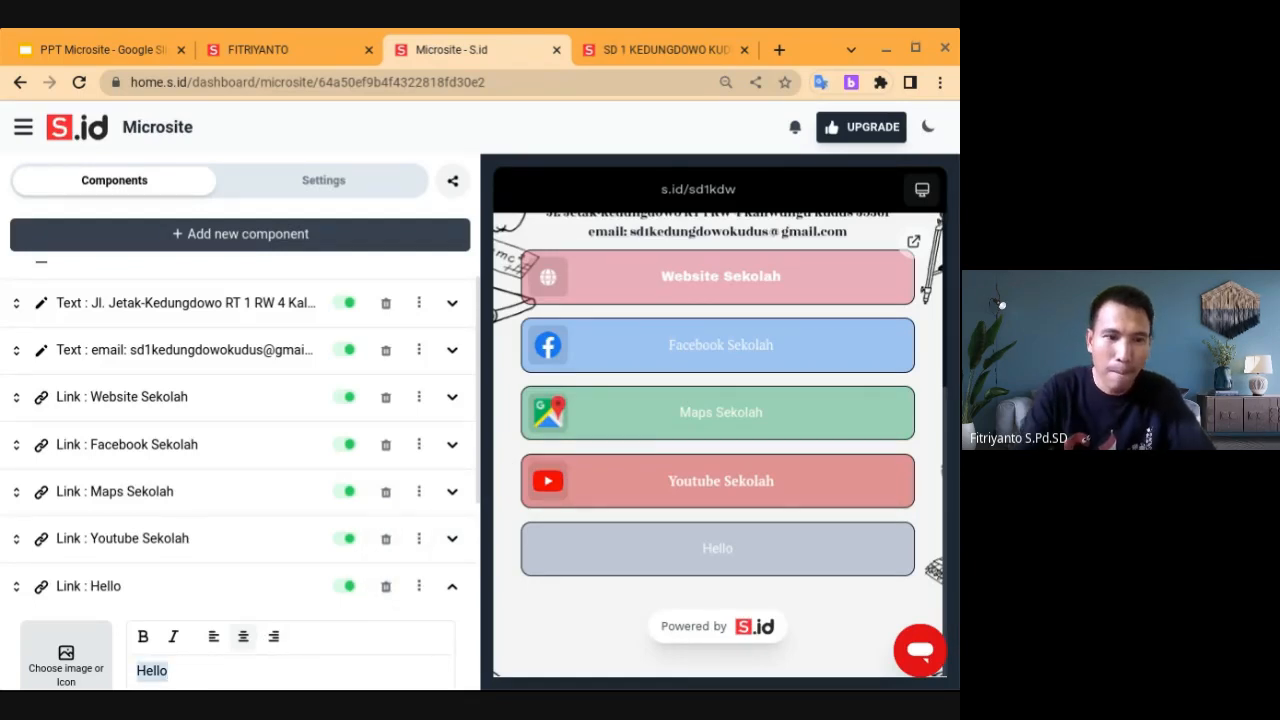
pyautogui.scroll(-2, 183, 668)
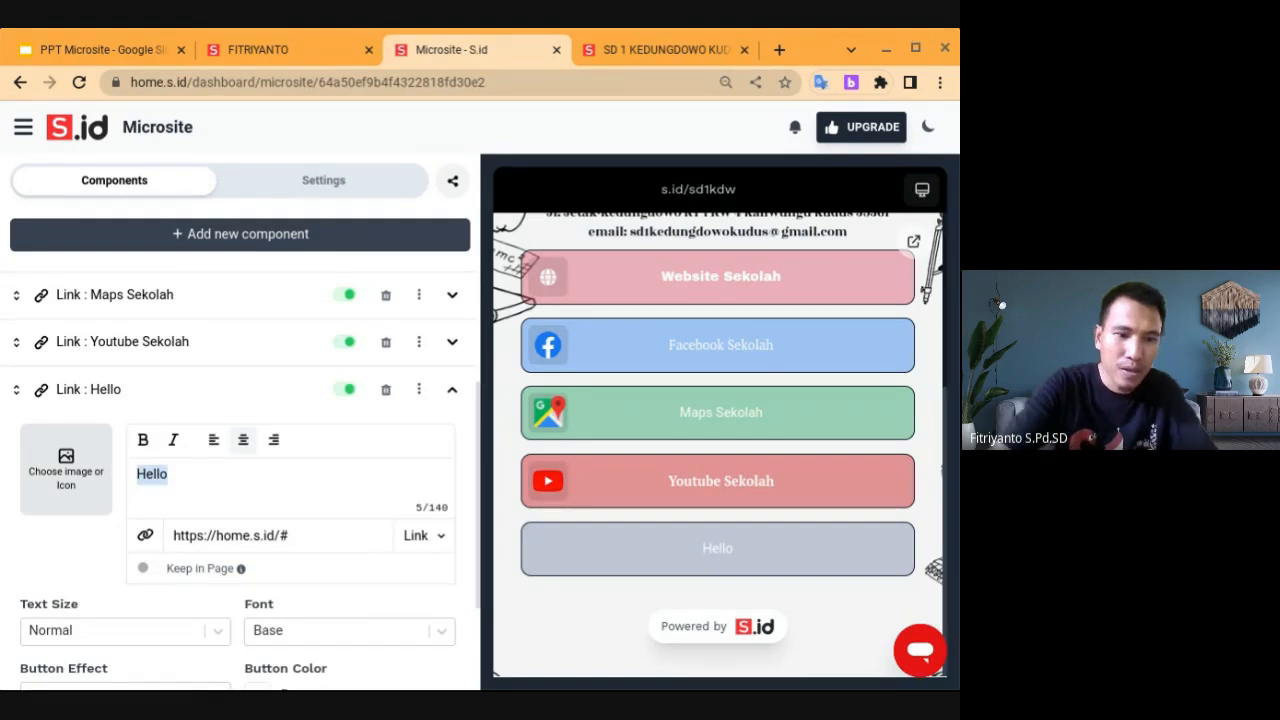
pyautogui.write('Twibbo')
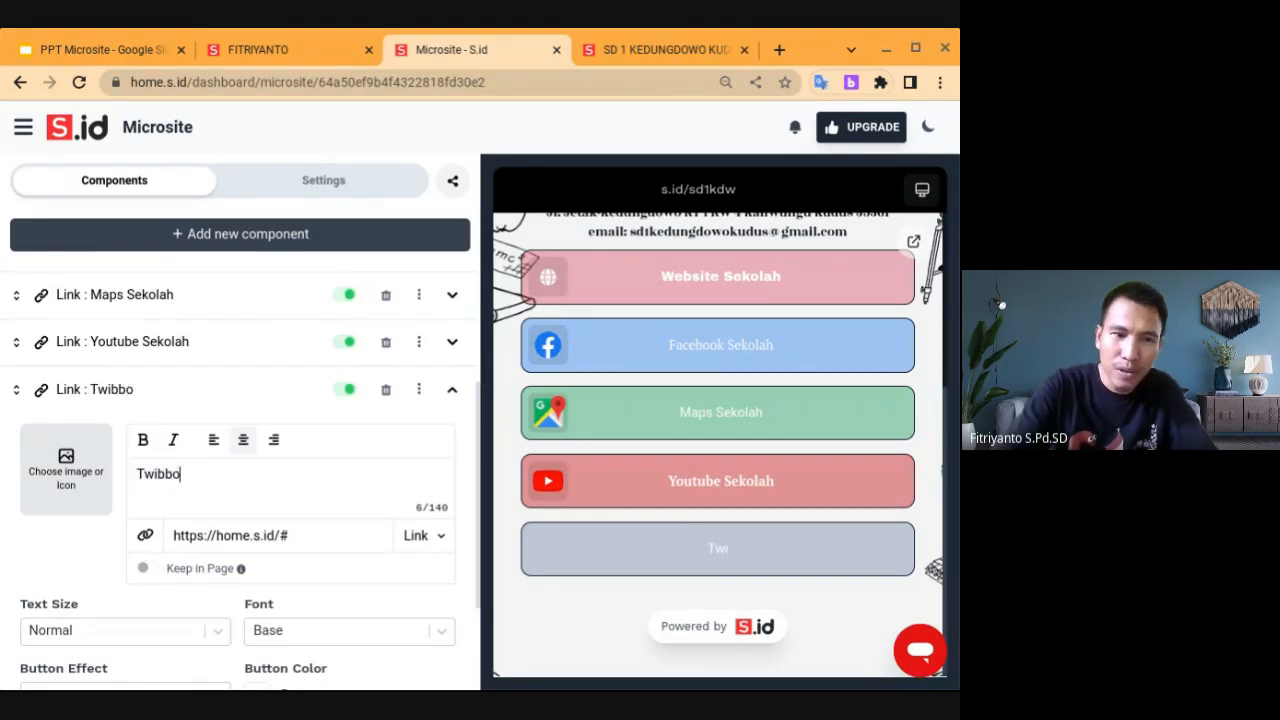
pyautogui.write('n Sekolah')
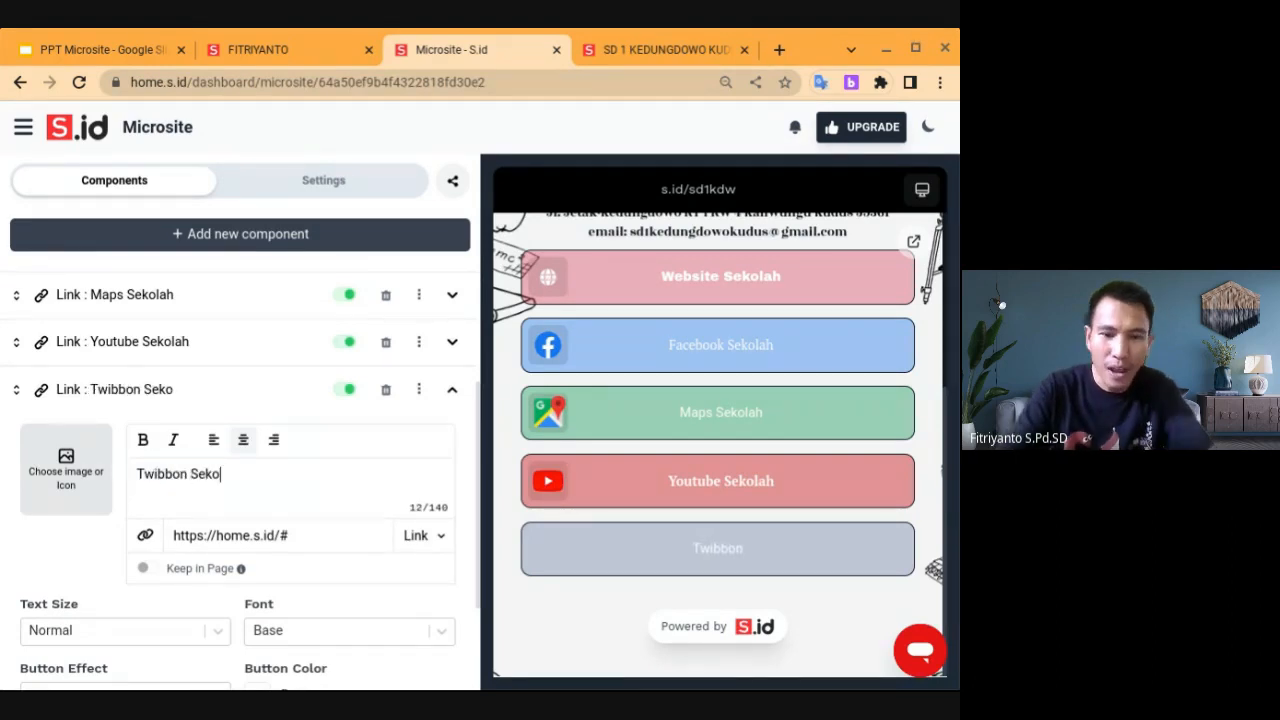
pyautogui.click(235, 537)
pyautogui.hotkey('ctrl', 'a')
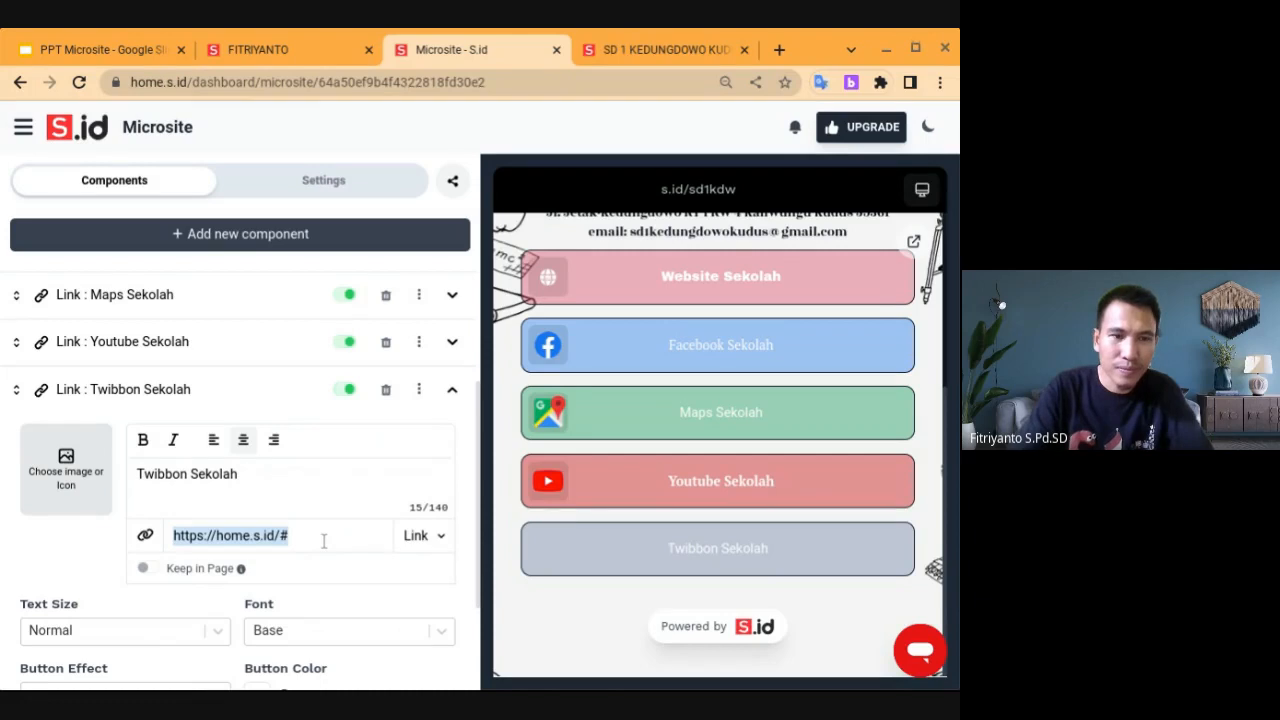
pyautogui.hotkey('ctrl', 'v')
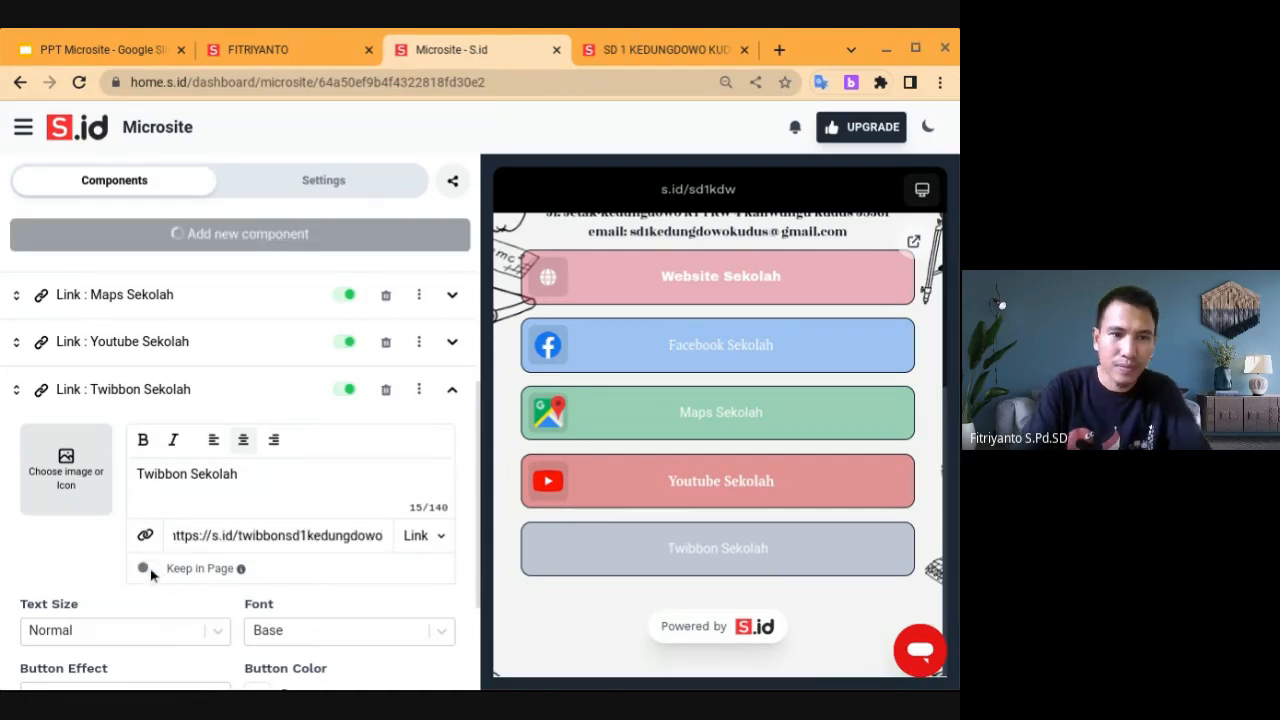
pyautogui.click(146, 568)
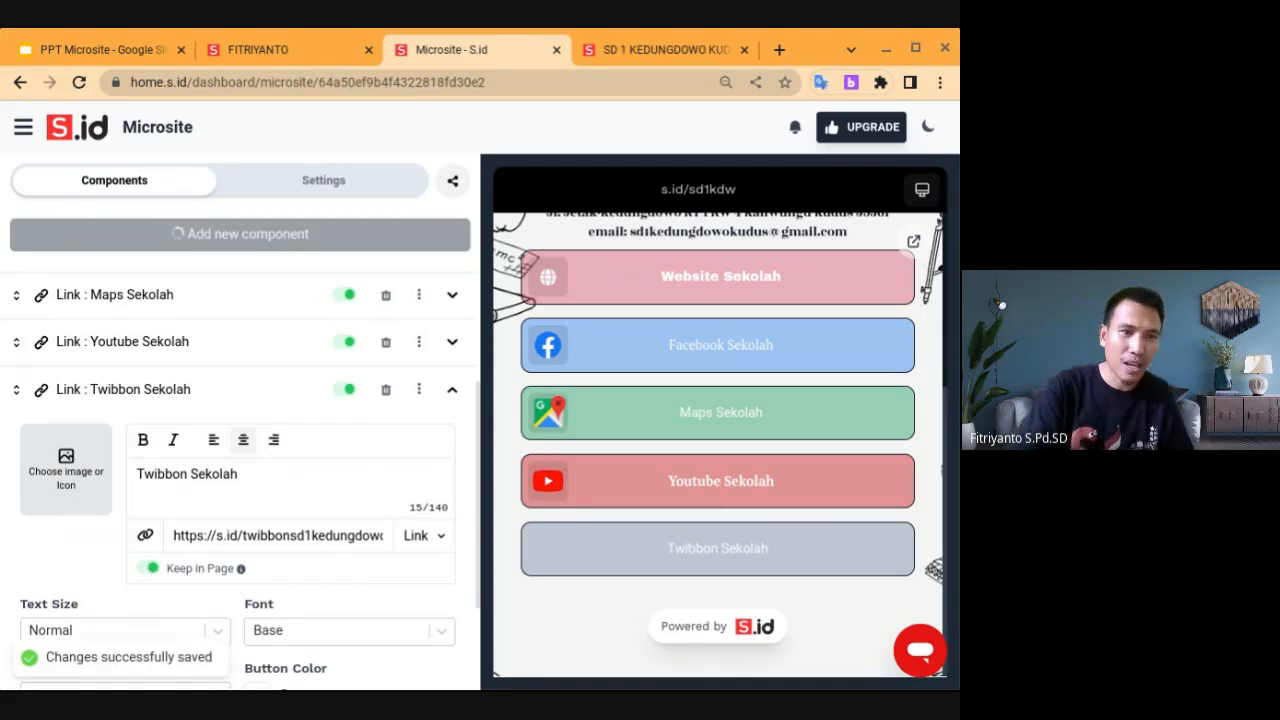
pyautogui.click(66, 470)
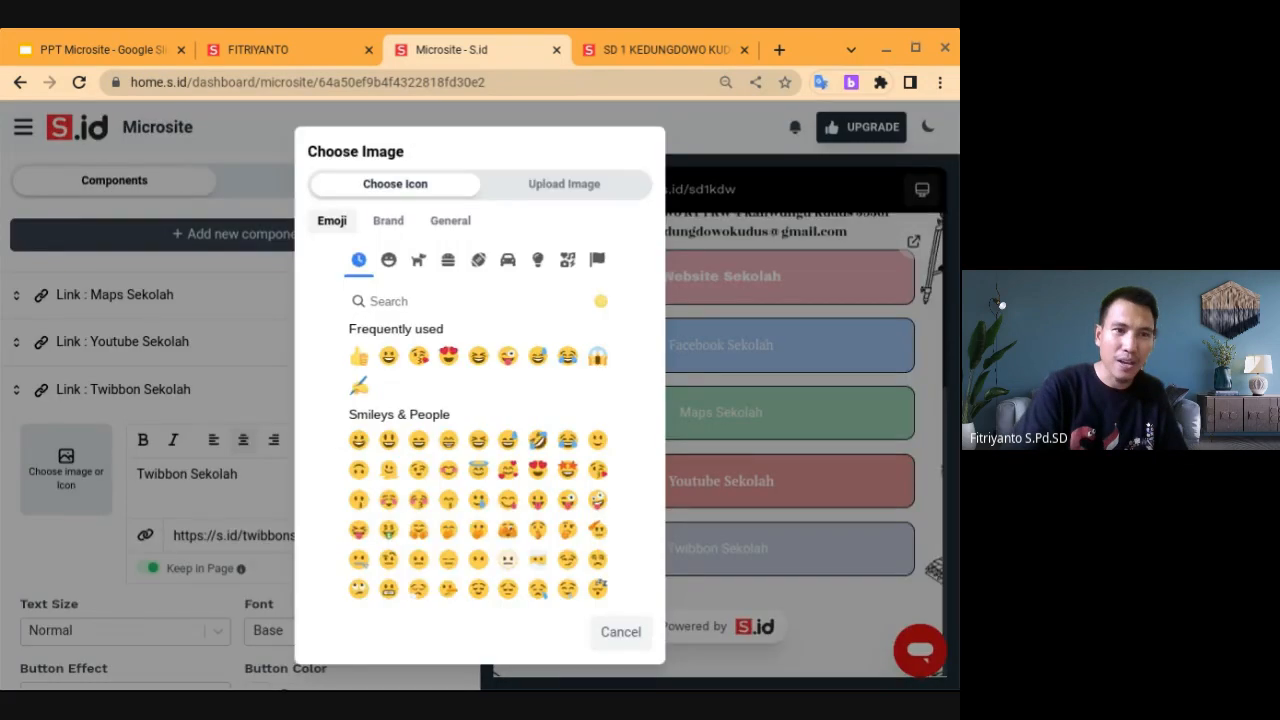
# Upload the school poster as the Twibbon Sekolah icon, cropping to cover the whole image
pyautogui.click(530, 192)
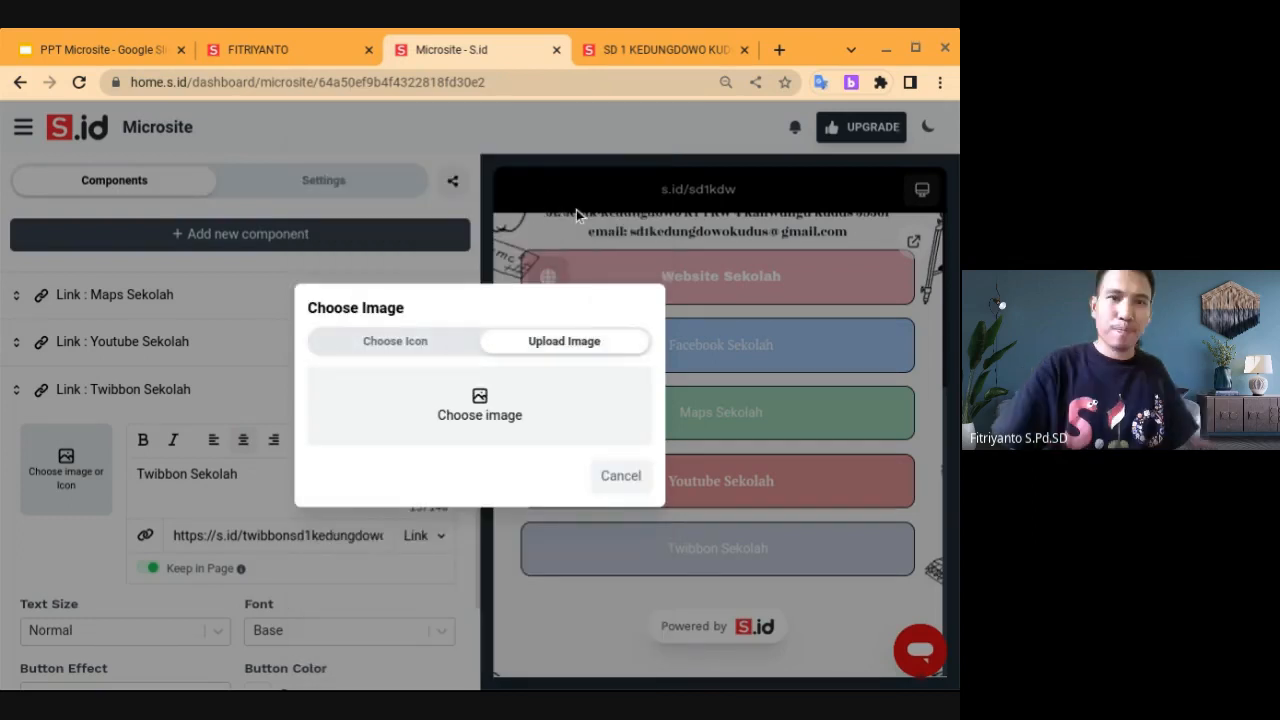
pyautogui.click(470, 435)
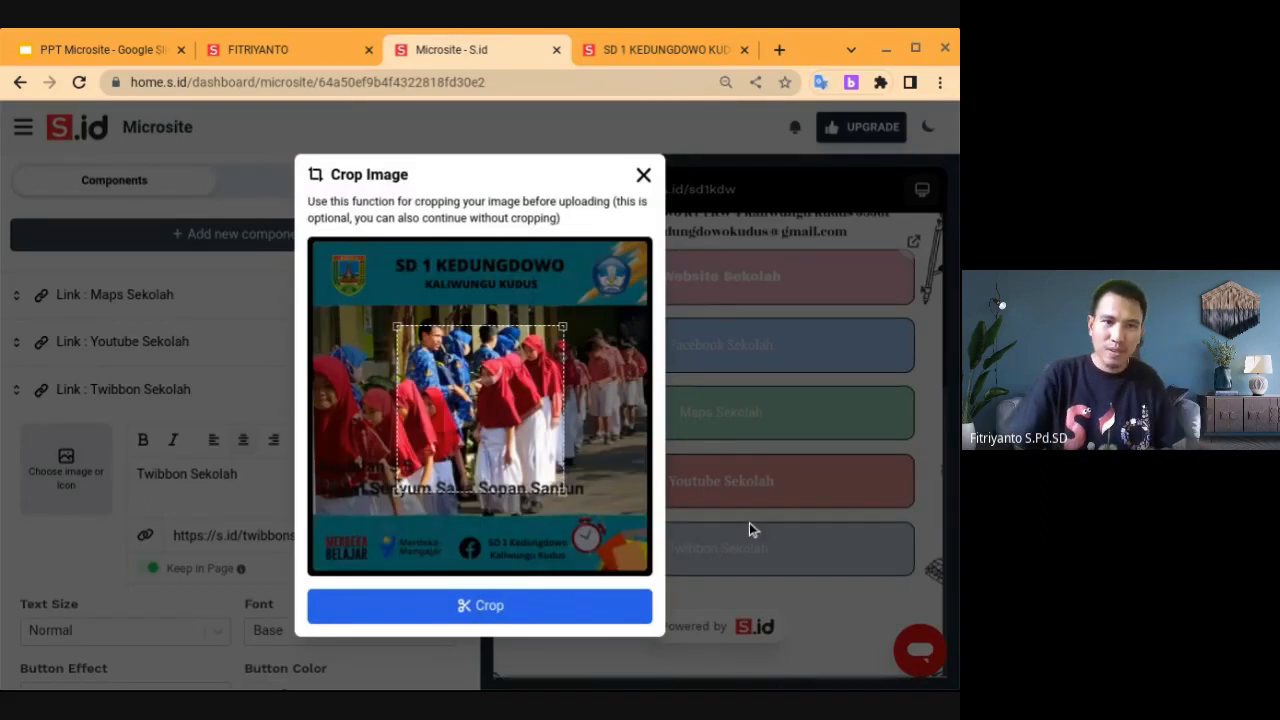
pyautogui.moveTo(397, 326); pyautogui.dragTo(300, 238)
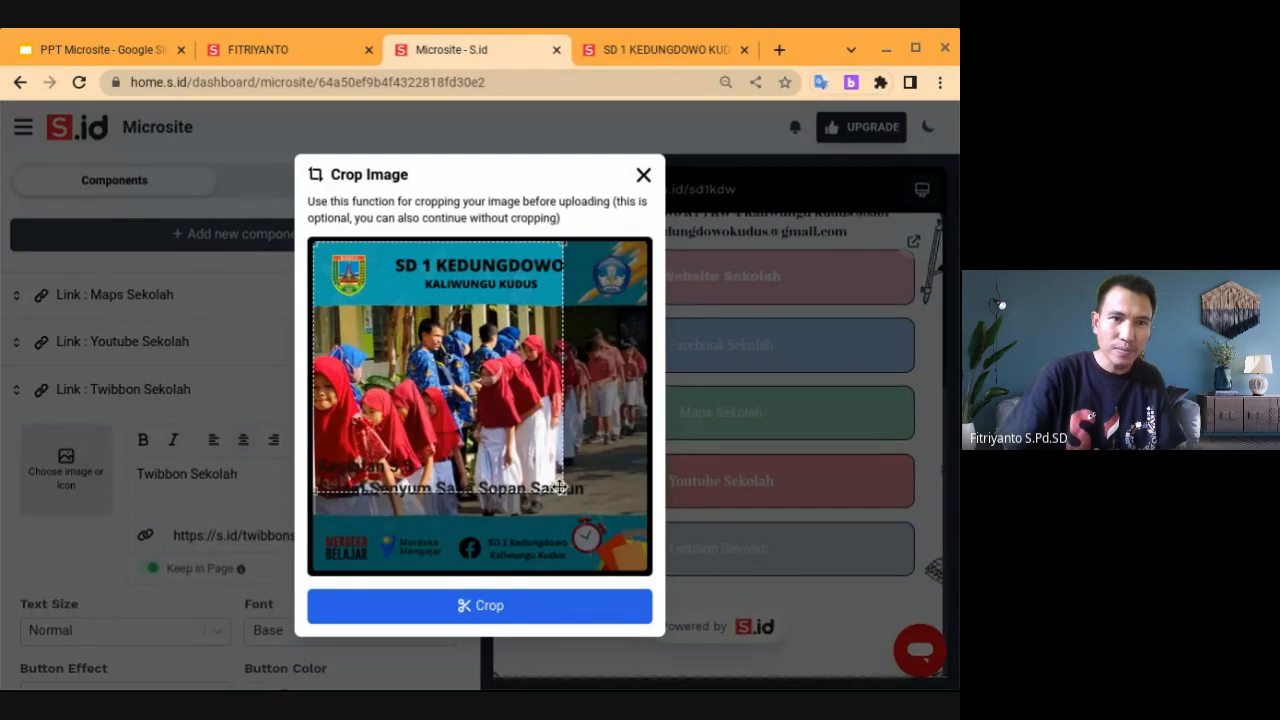
pyautogui.moveTo(562, 490); pyautogui.dragTo(652, 571)
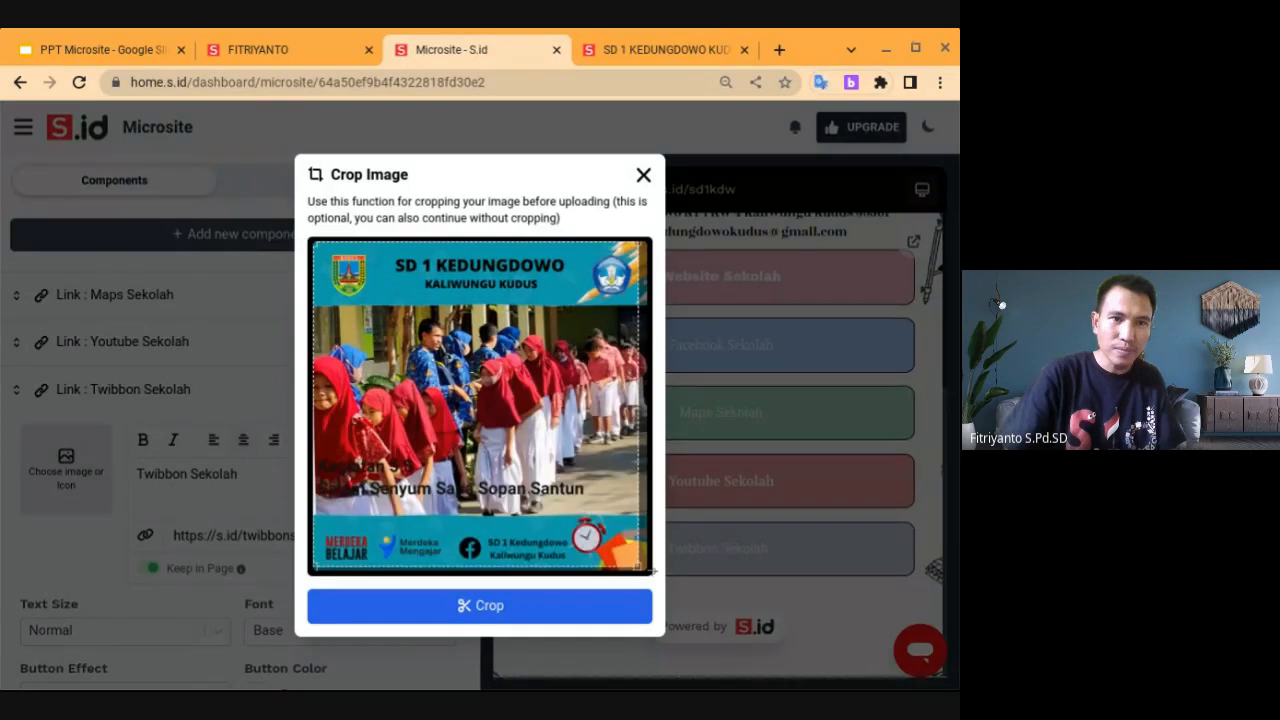
pyautogui.click(551, 612)
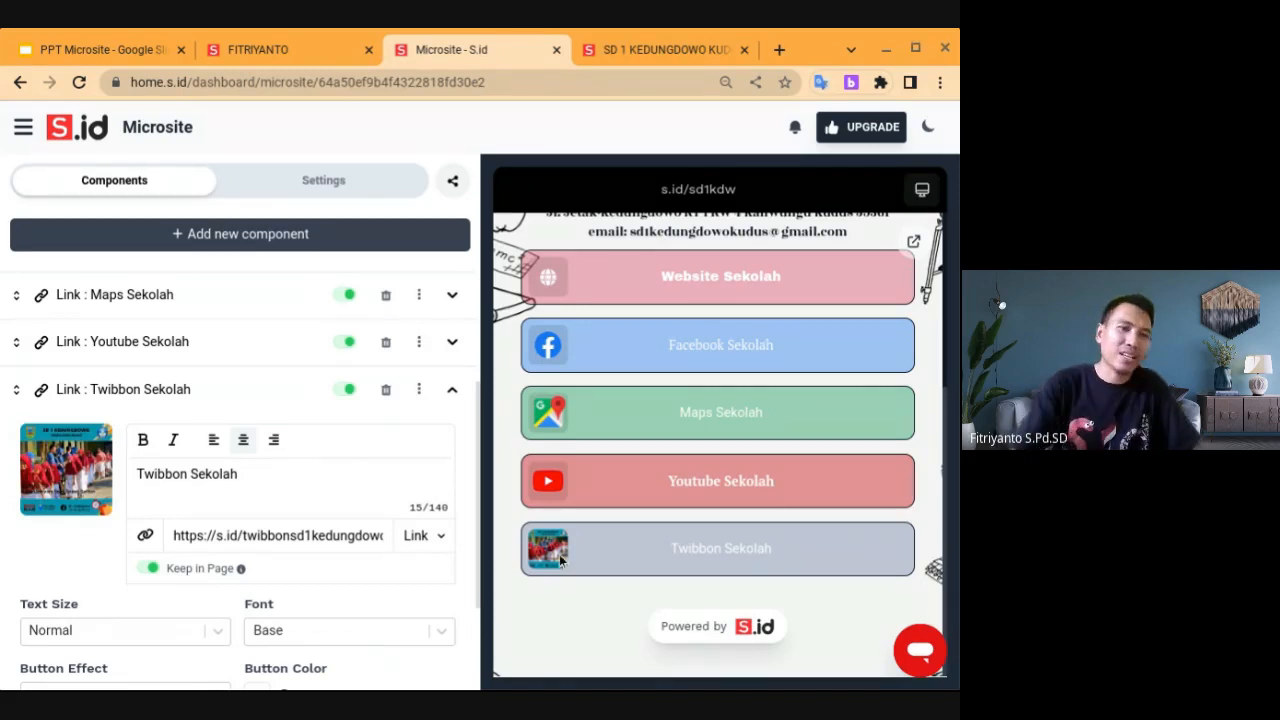
# Once the poster upload finishes, scroll the components list back to the top
pyautogui.scroll(2, 437, 428)
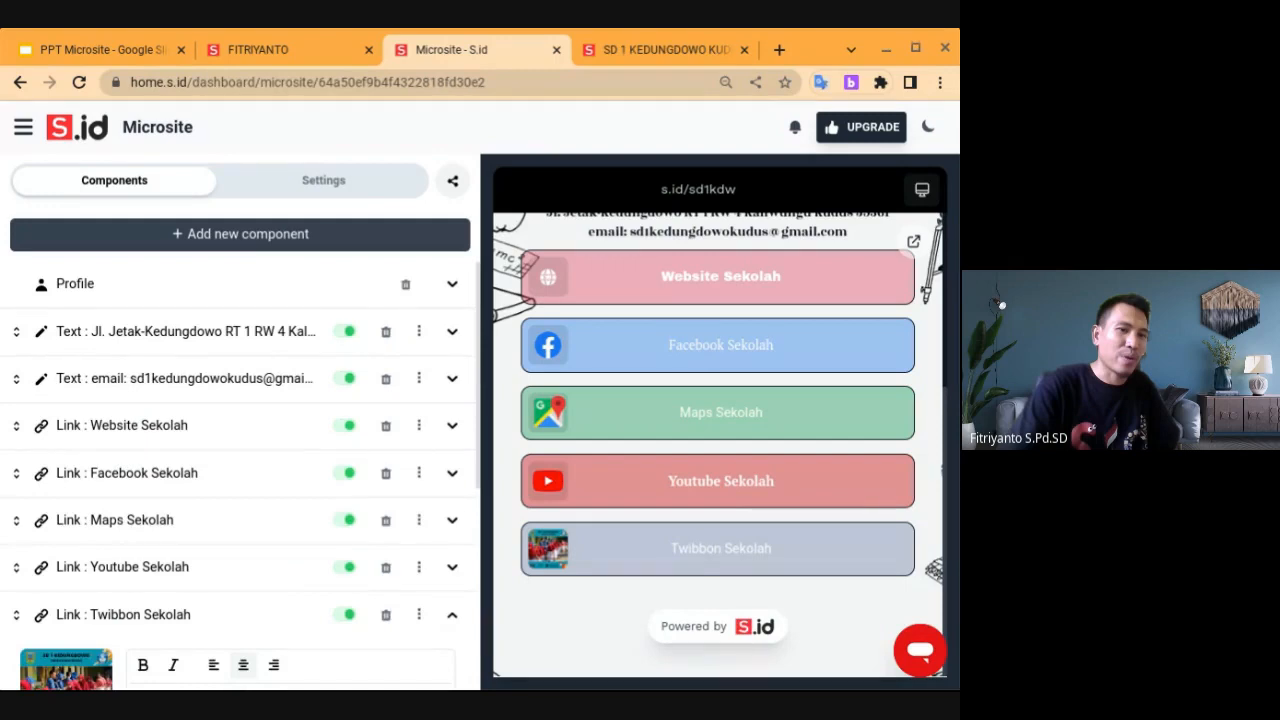
# Make the email Text block the active component and bring up Add new component
pyautogui.click(160, 426)
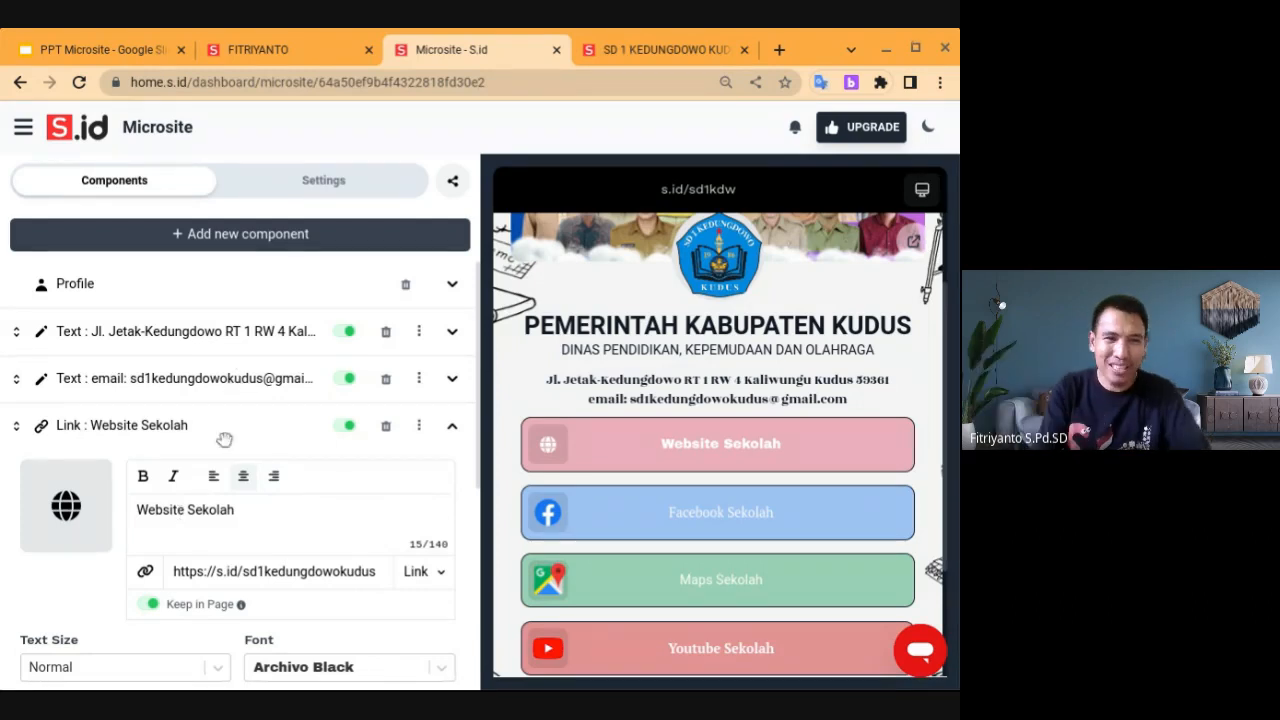
pyautogui.click(165, 390)
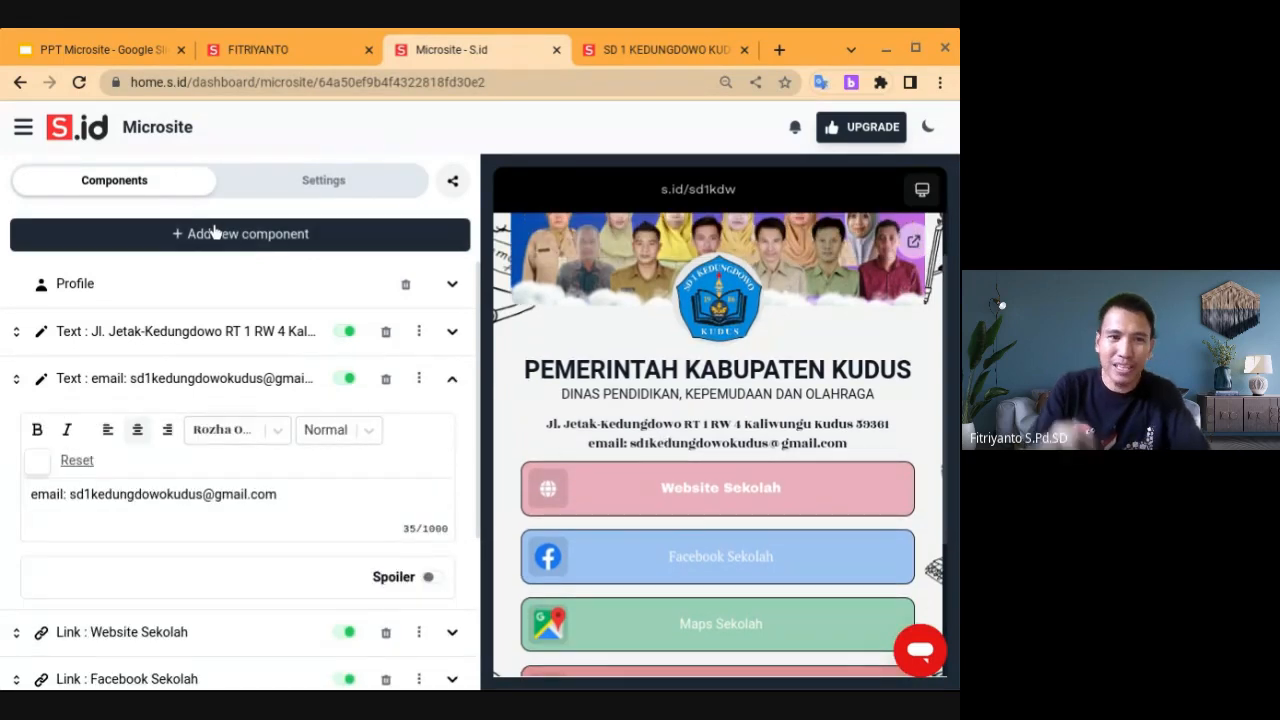
pyautogui.click(275, 243)
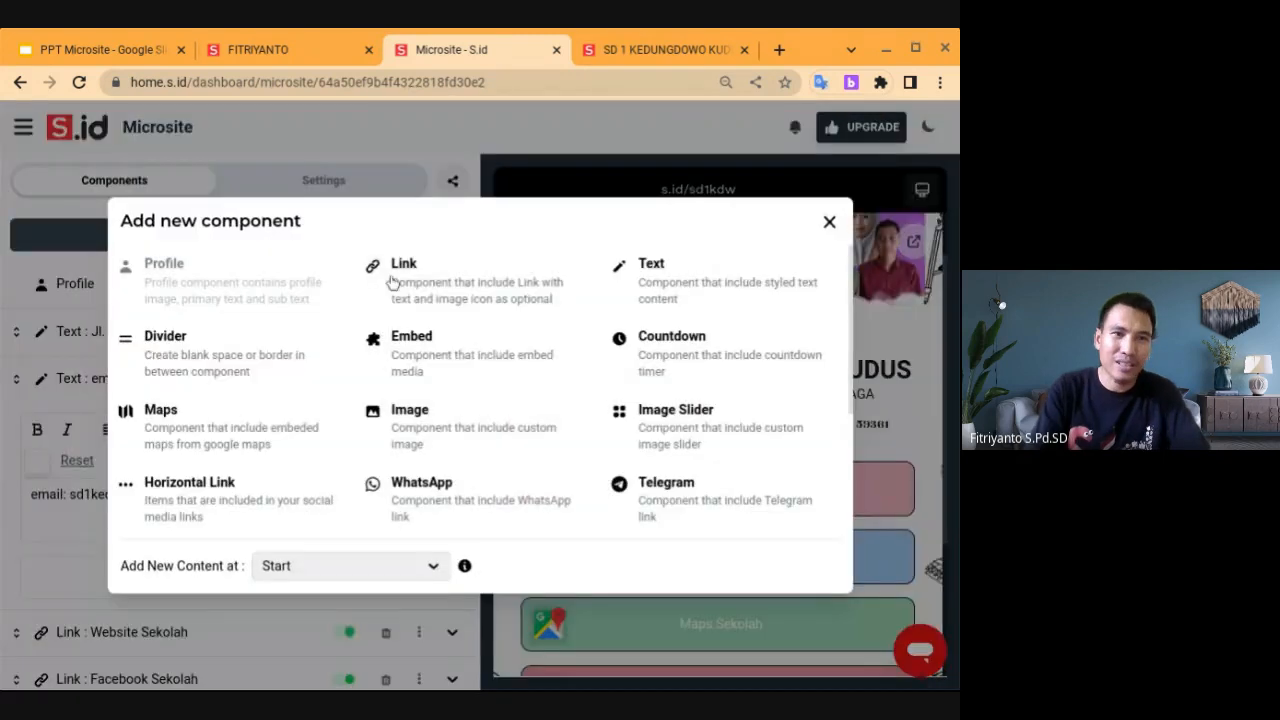
# Add a Text component placed After Active Component, below the email line
pyautogui.click(343, 568)
pyautogui.click(350, 605)
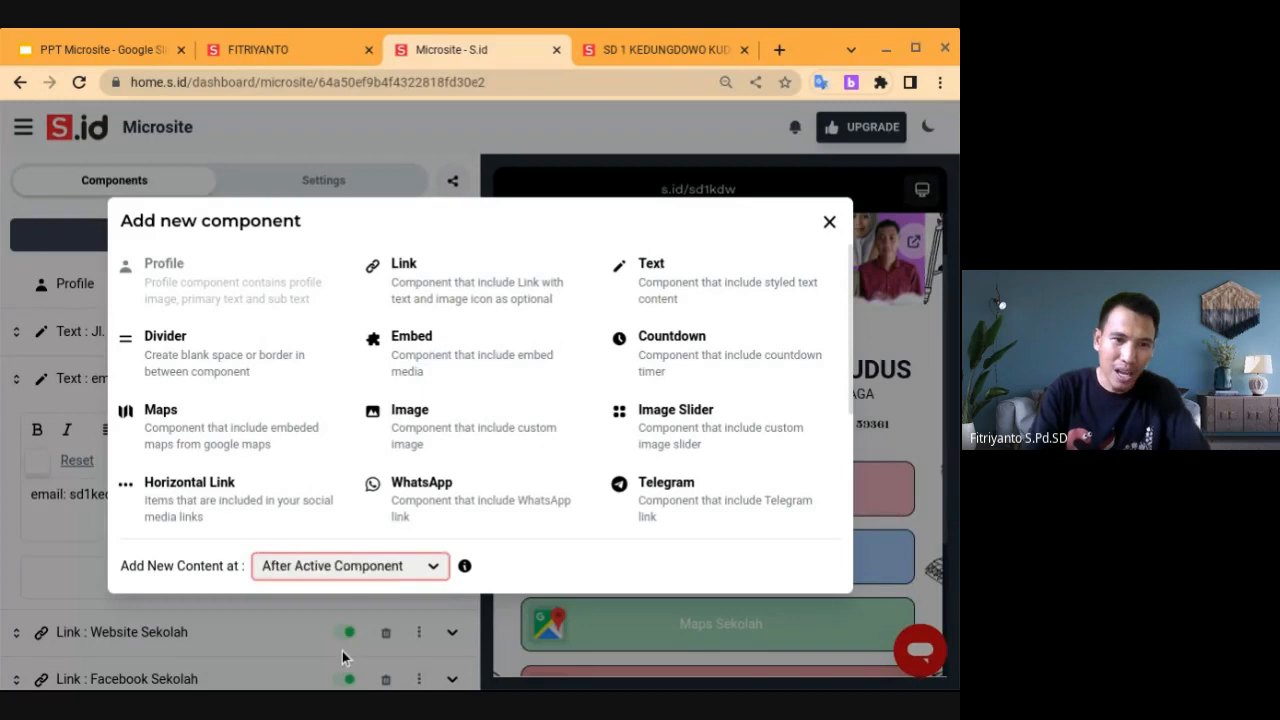
pyautogui.click(678, 288)
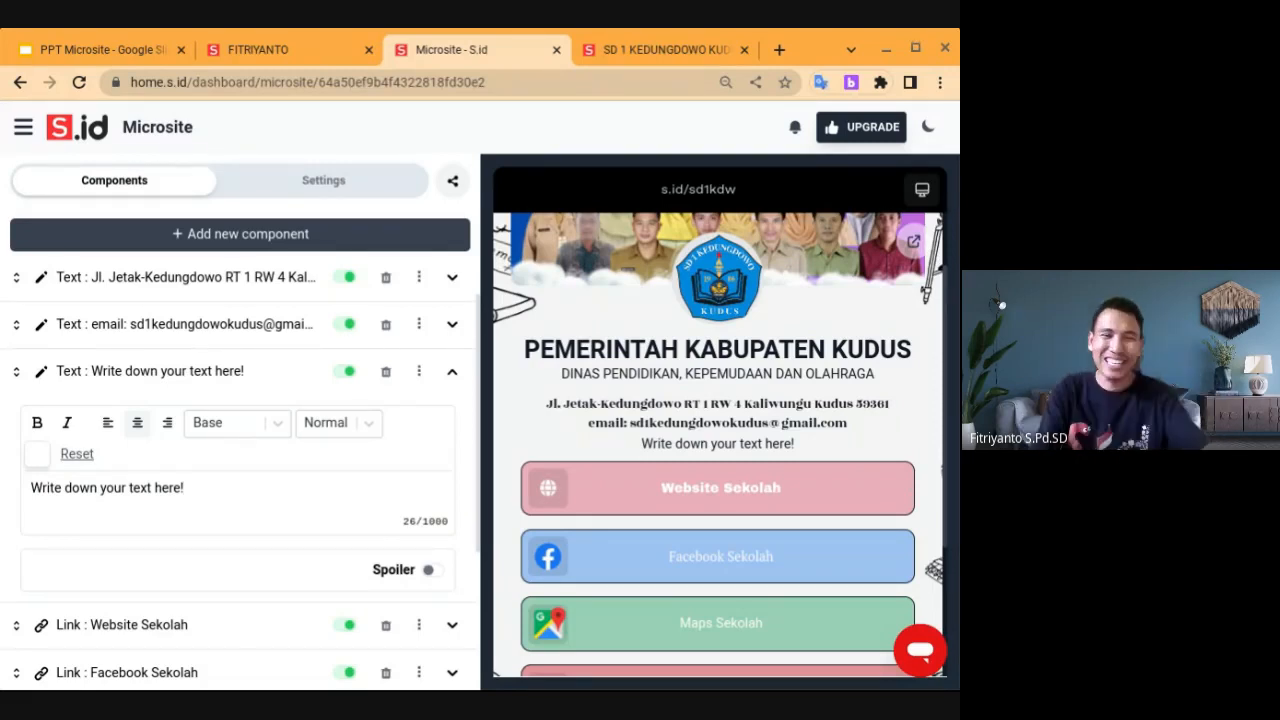
# Make the new text a spoiler labelled 'Sambutan Kepala Sekolah', centered, and check it expands in the preview
pyautogui.click(429, 569)
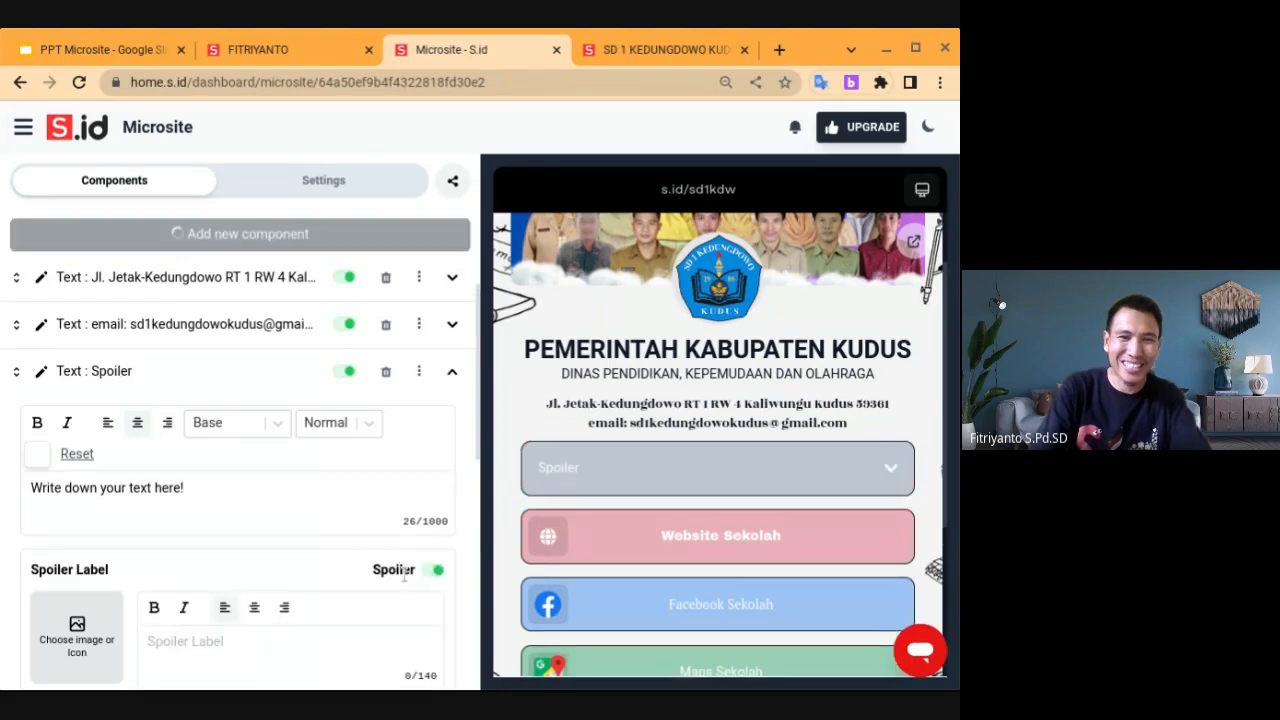
pyautogui.scroll(-1, 320, 491)
pyautogui.click(206, 565)
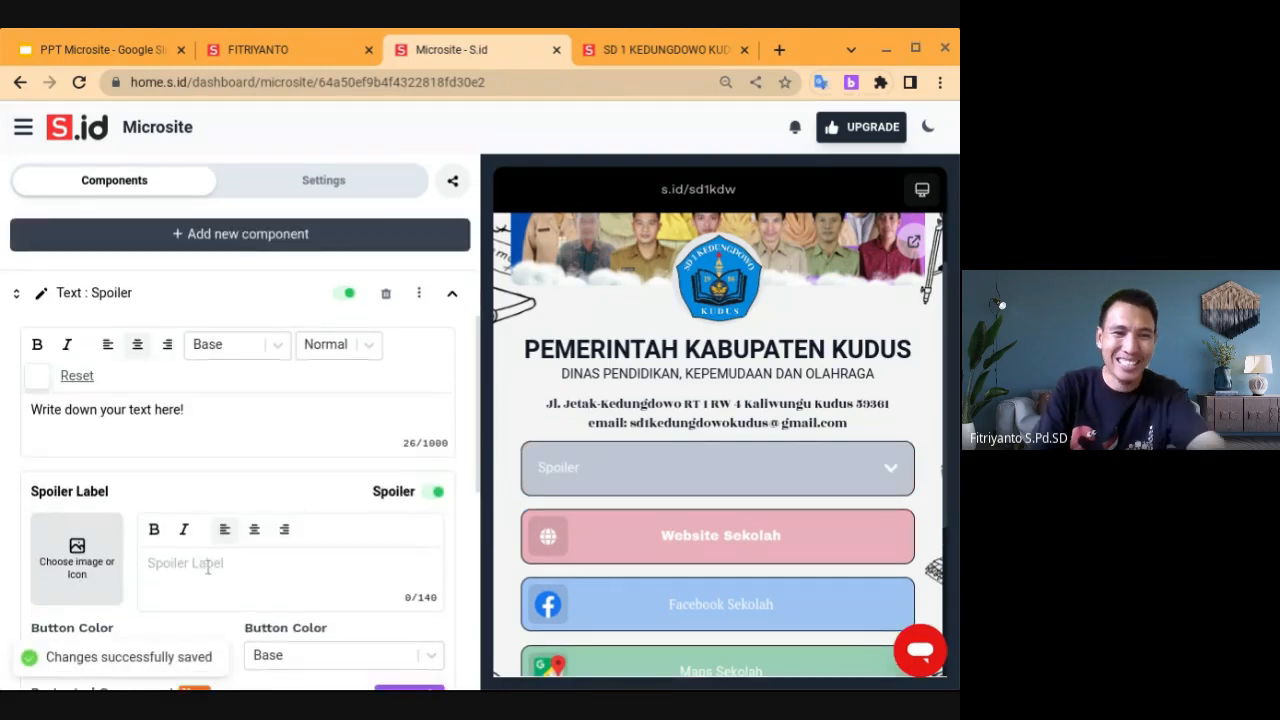
pyautogui.write('S')
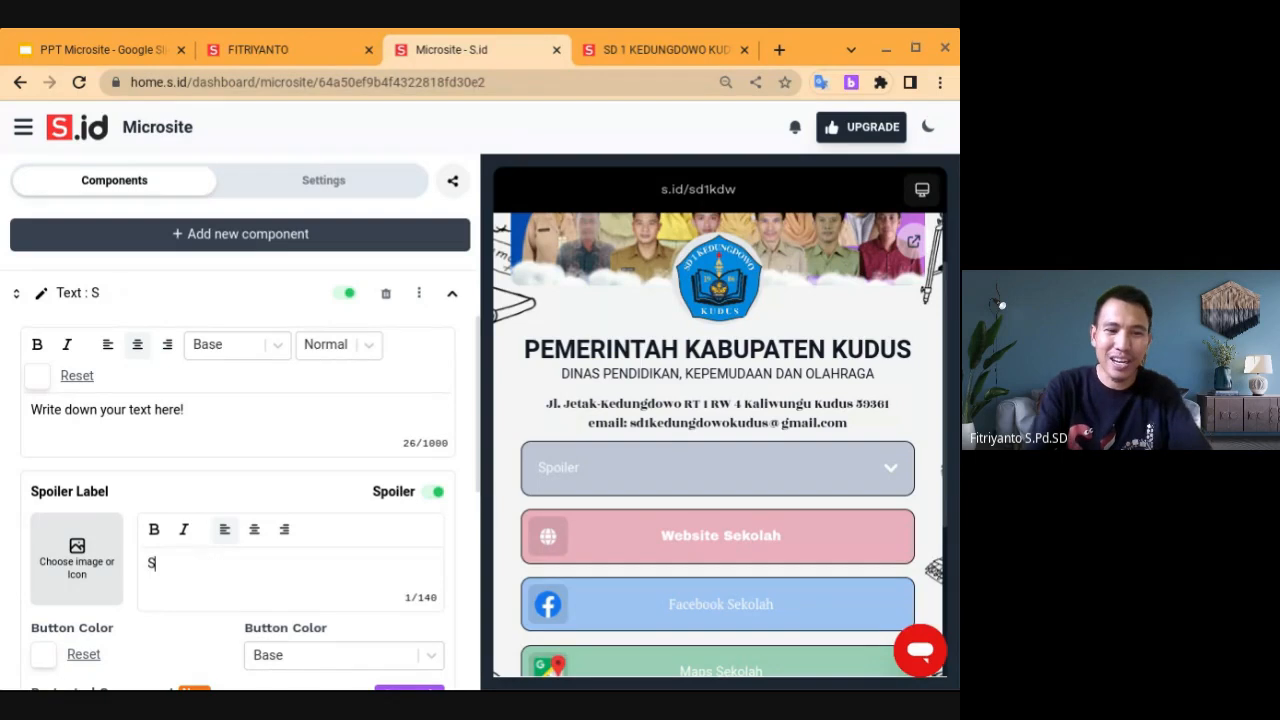
pyautogui.write('ambutan Ke')
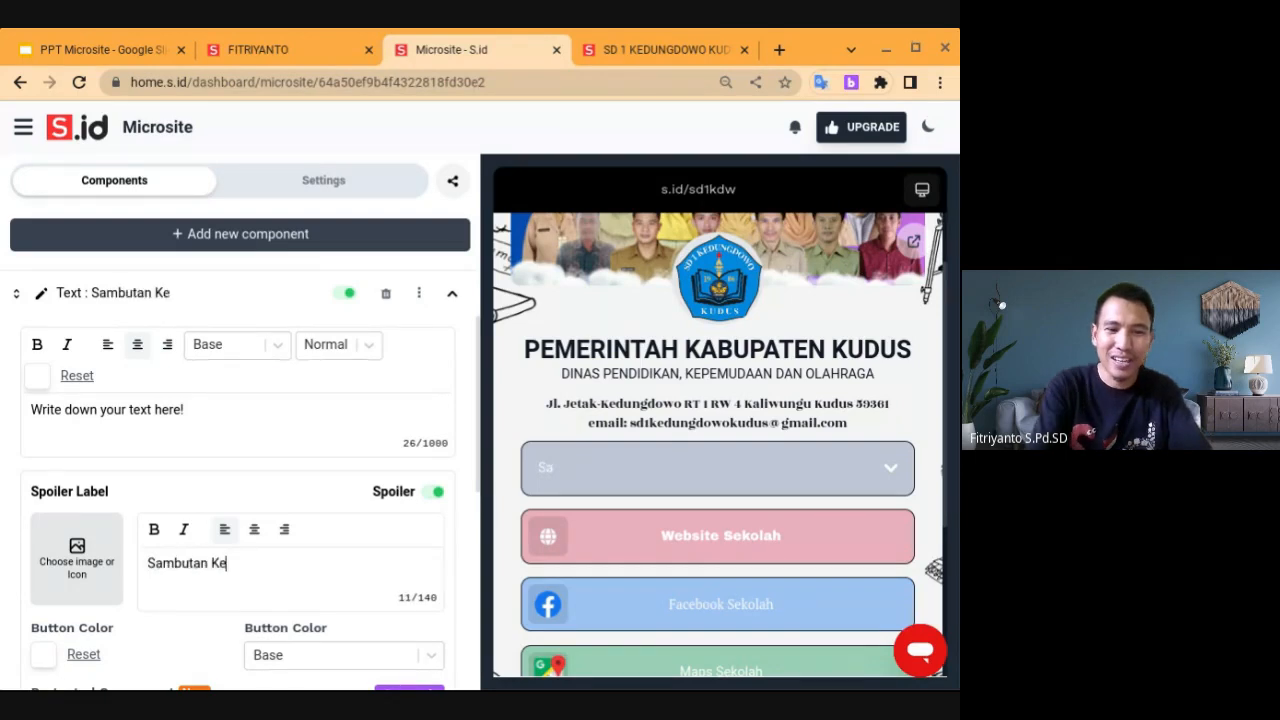
pyautogui.write('pala Se')
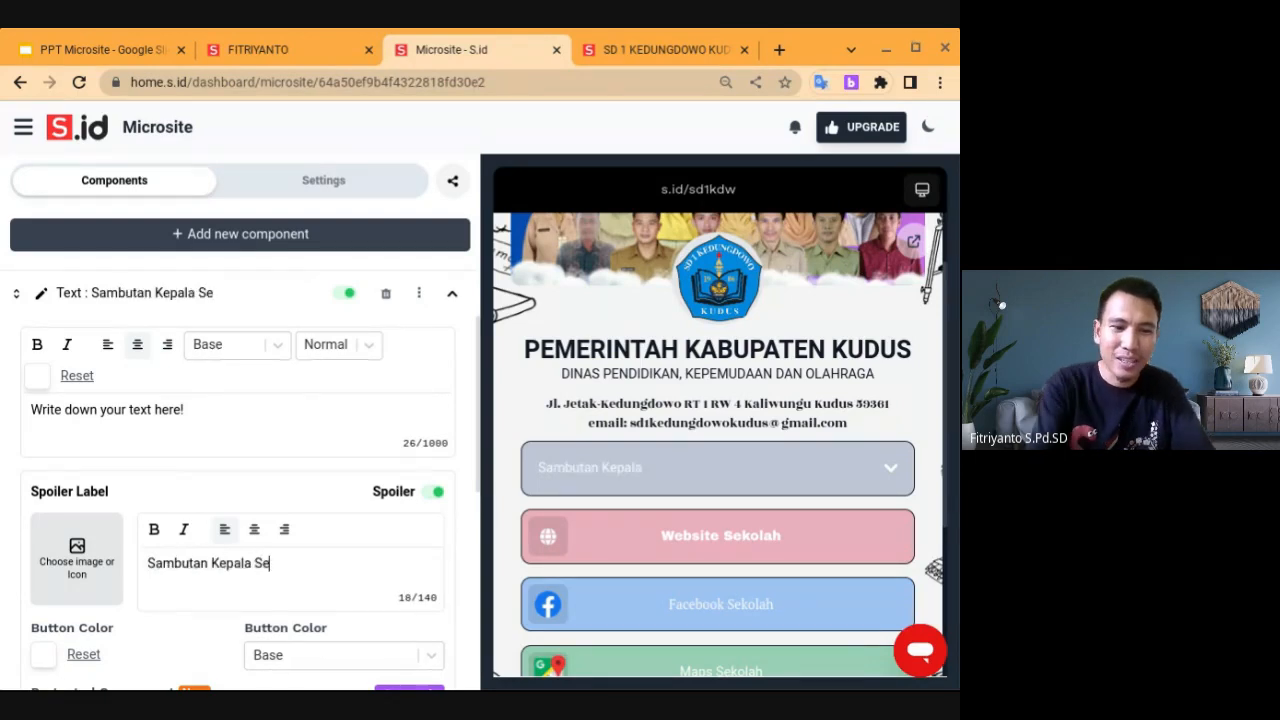
pyautogui.write('kolah')
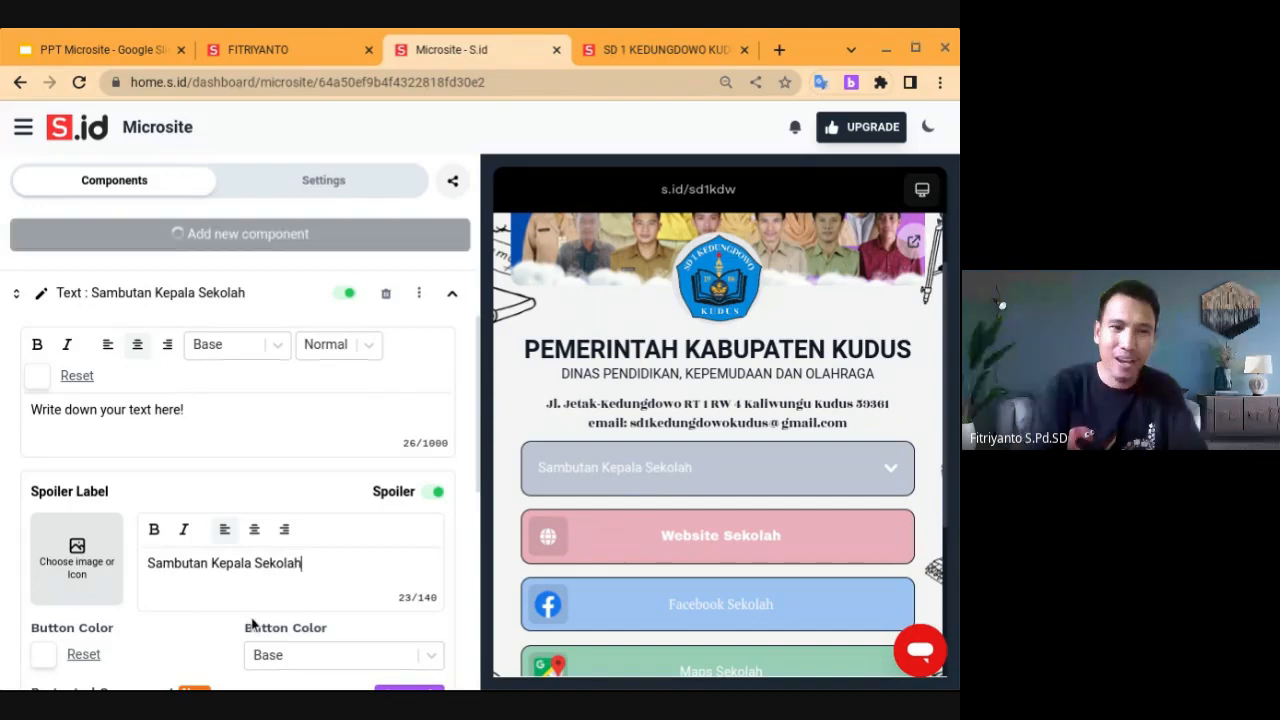
pyautogui.click(254, 537)
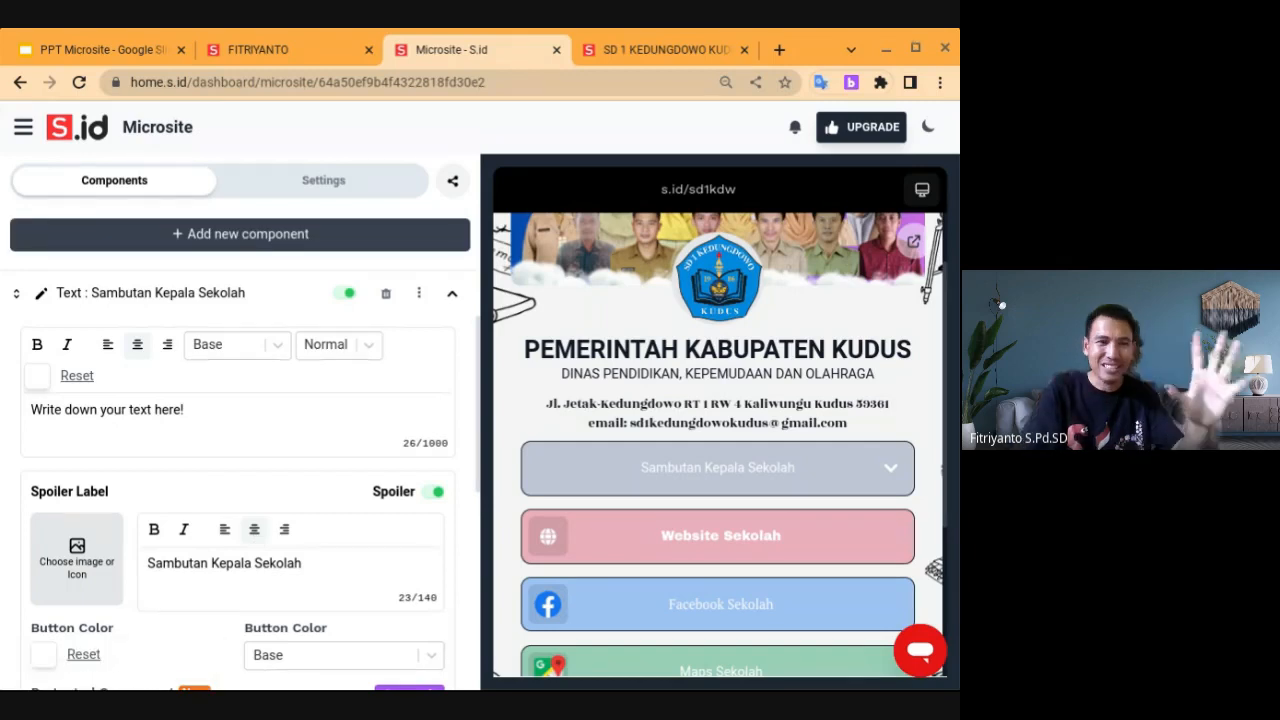
pyautogui.click(888, 474)
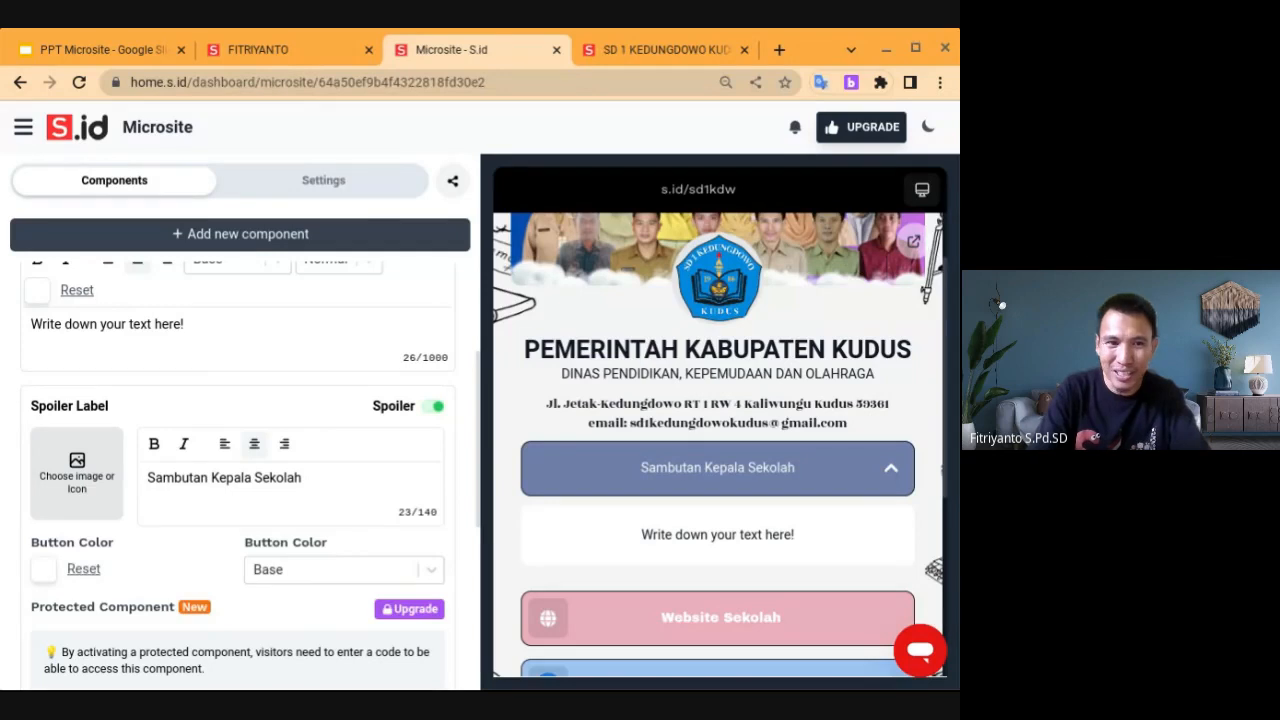
pyautogui.click(888, 474)
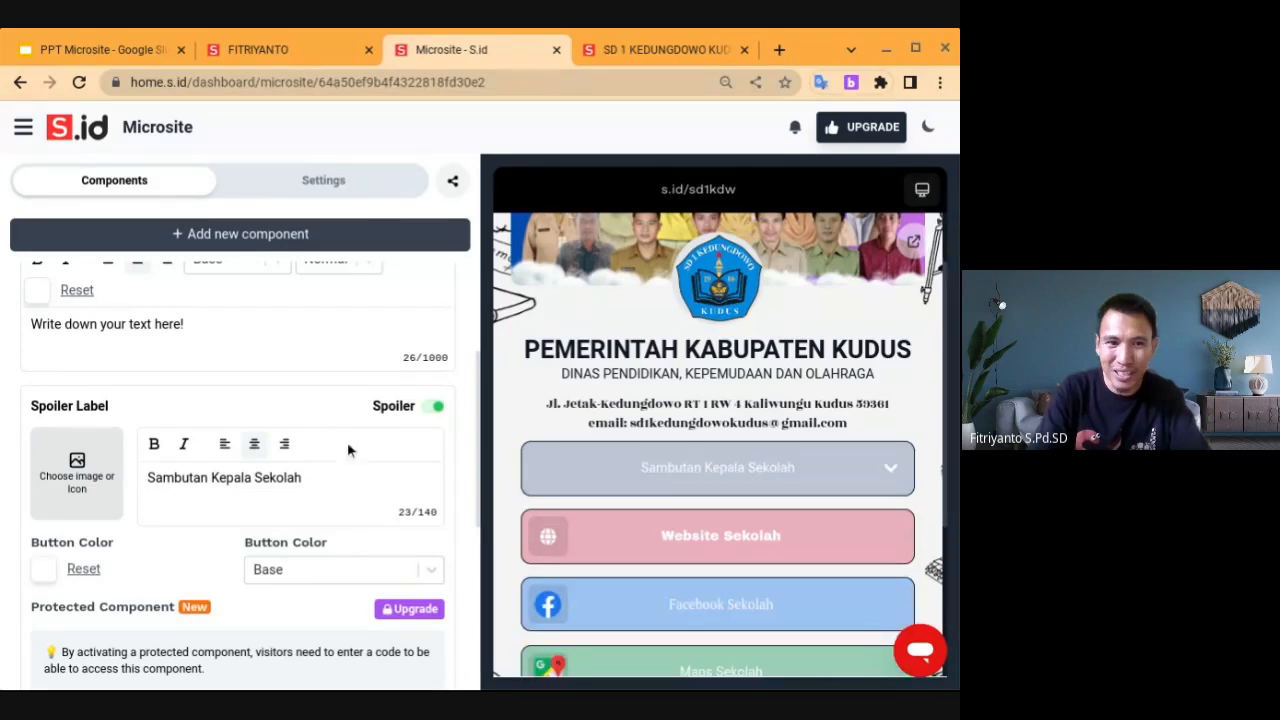
# Clear the spoiler's placeholder body text, then test the Website Sekolah link on the live microsite
pyautogui.scroll(2, 347, 449)
pyautogui.click(195, 487)
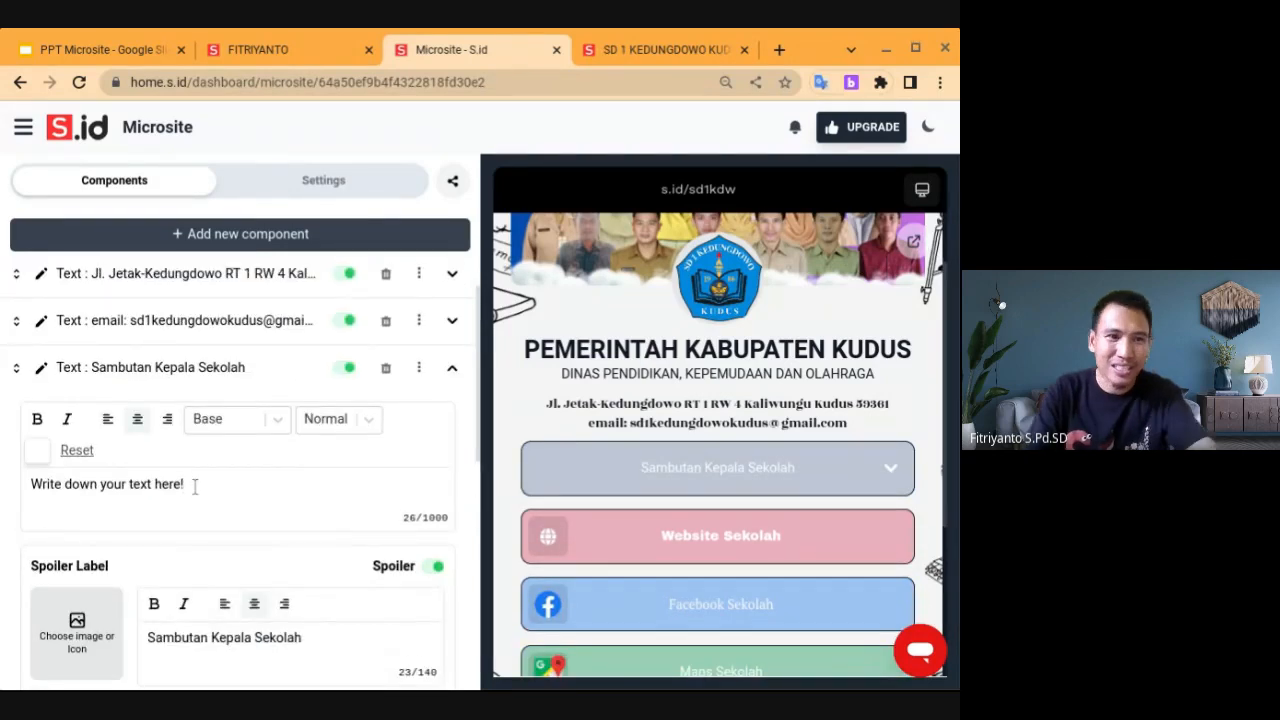
pyautogui.hotkey('ctrl', 'a')
pyautogui.press('BackSpace')
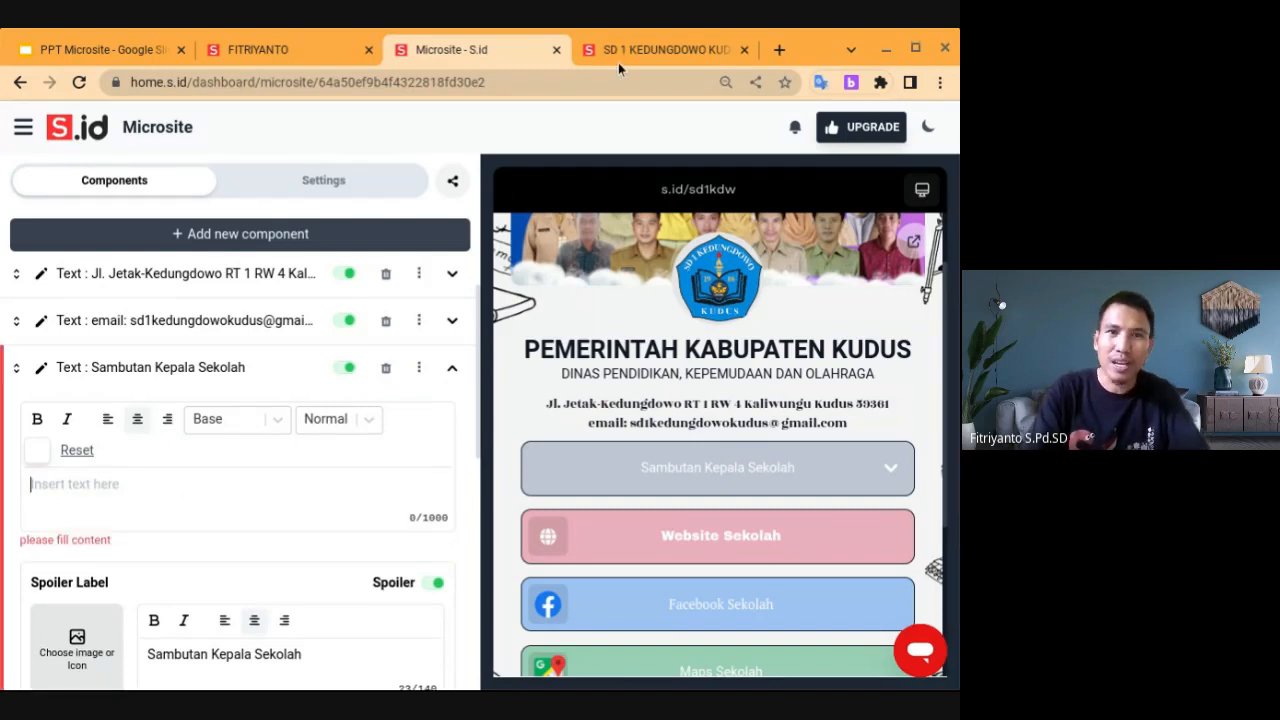
pyautogui.click(642, 50)
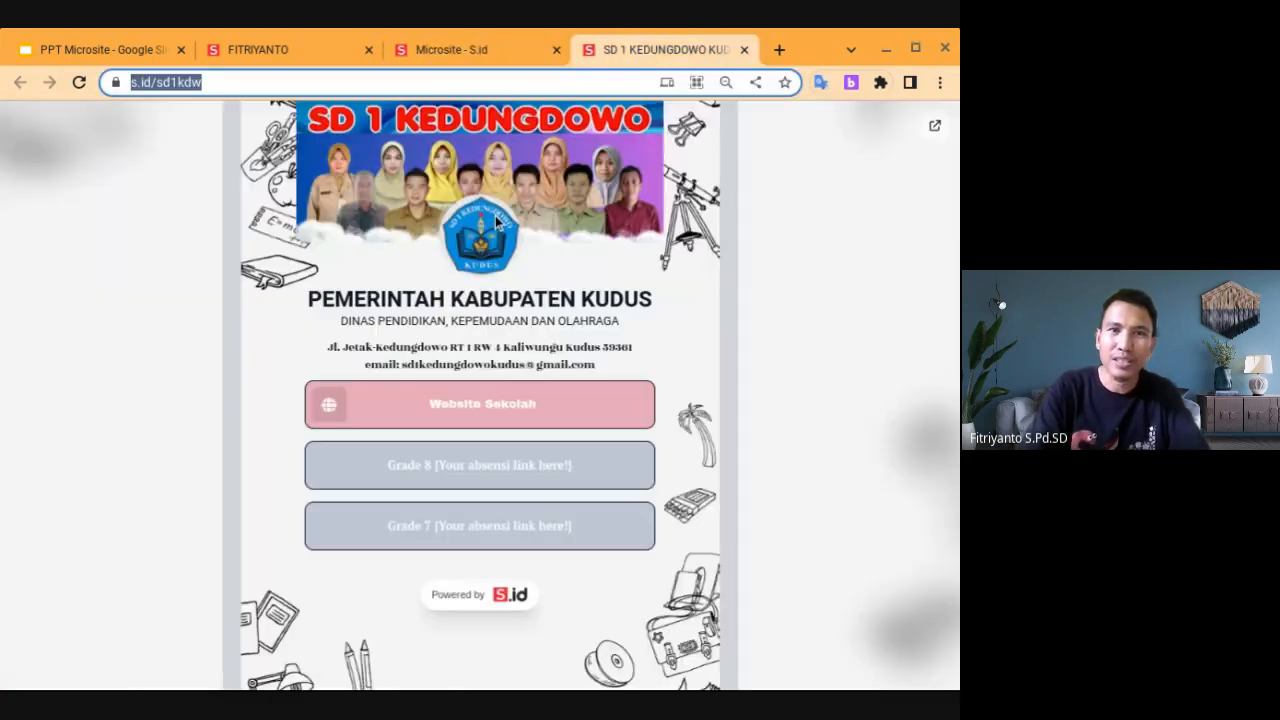
pyautogui.click(478, 416)
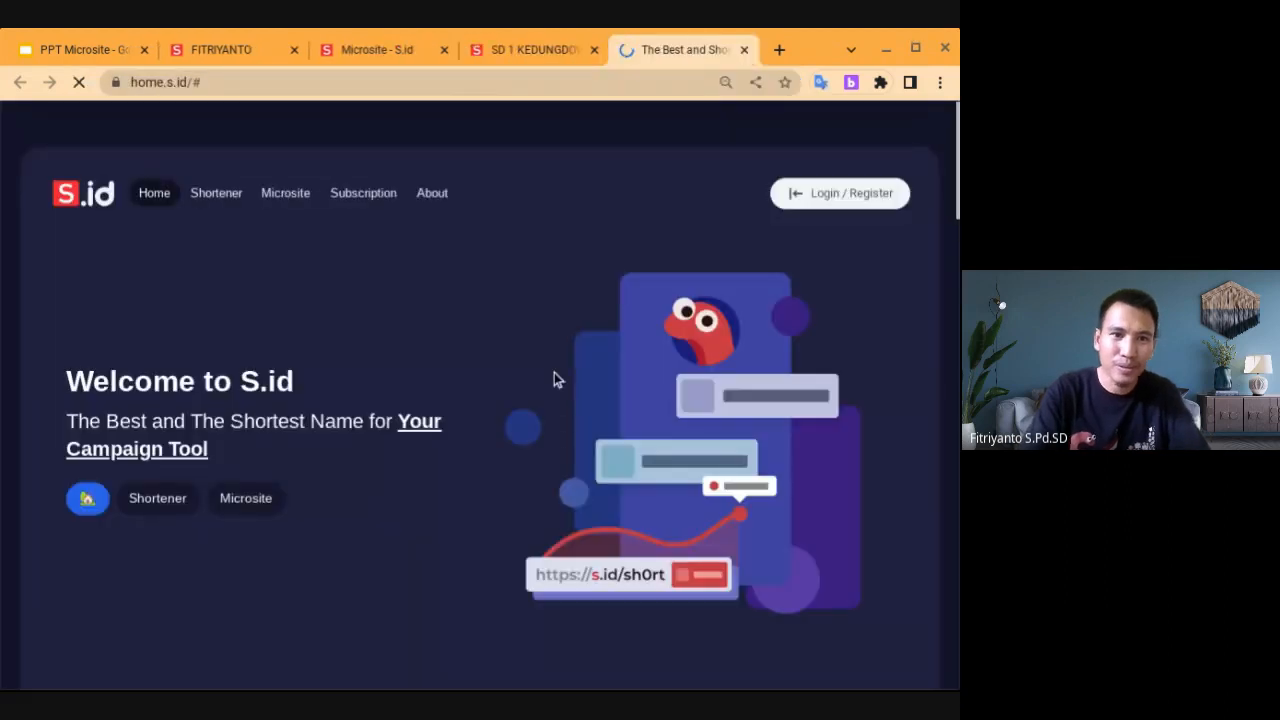
# Reload the live microsite and test its Website Sekolah button
pyautogui.click(539, 49)
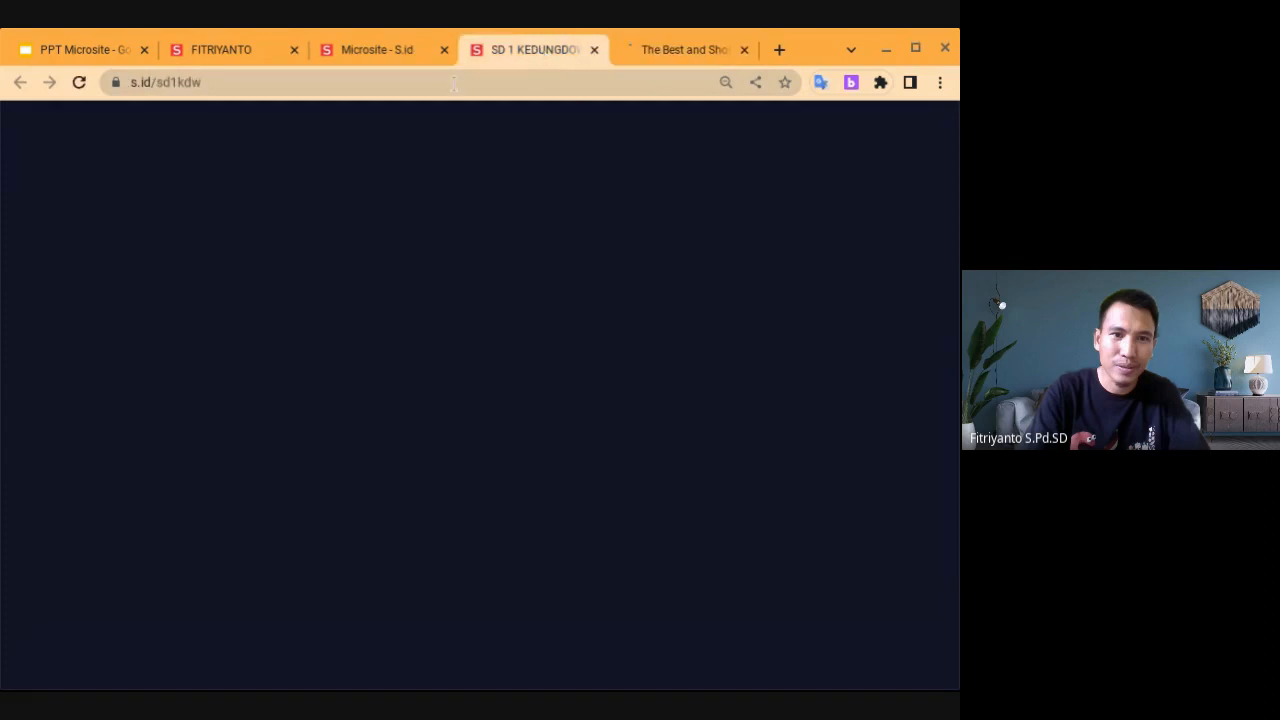
pyautogui.press('Return')
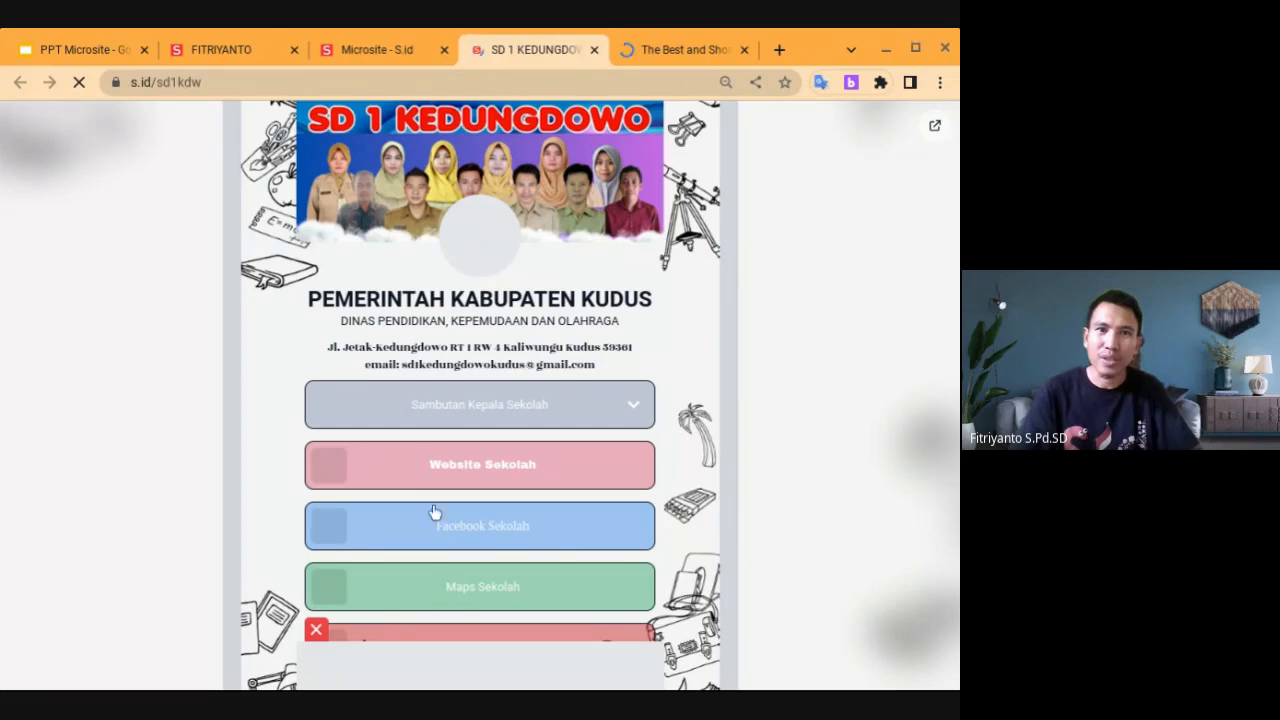
pyautogui.click(478, 466)
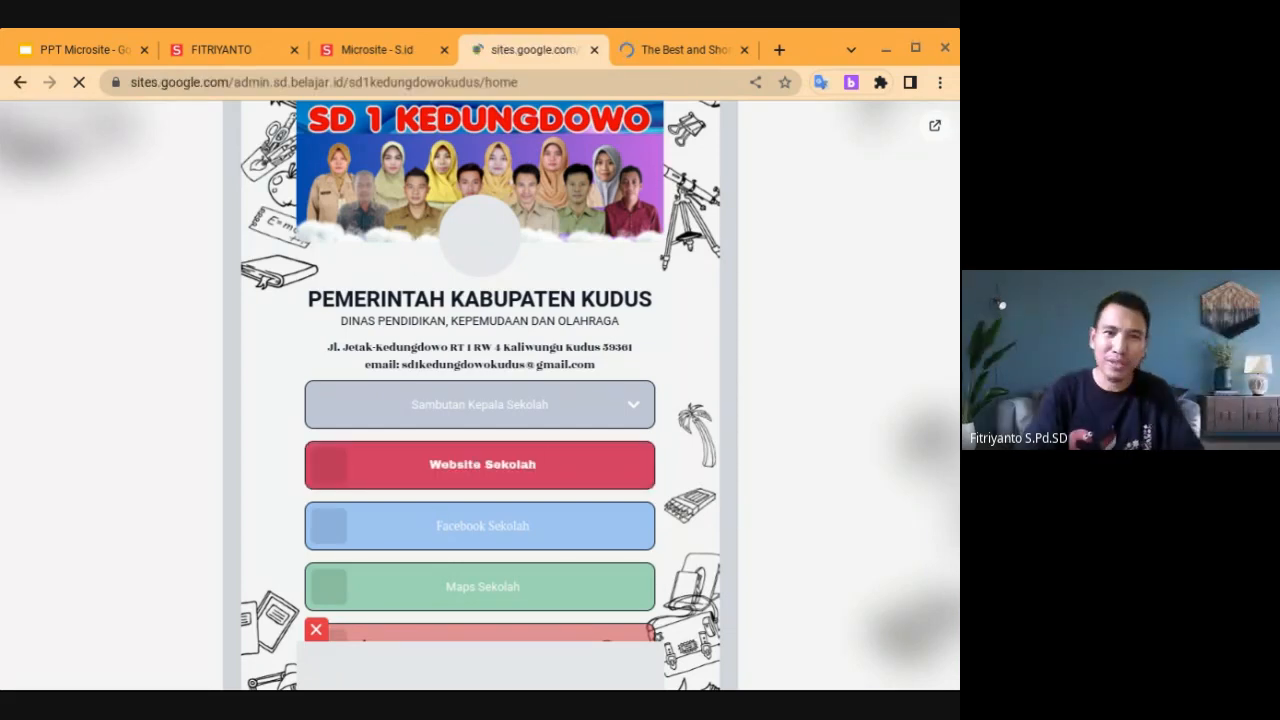
# Go to the existing microsite at s.id/sd1kedungdowo
pyautogui.click(636, 80)
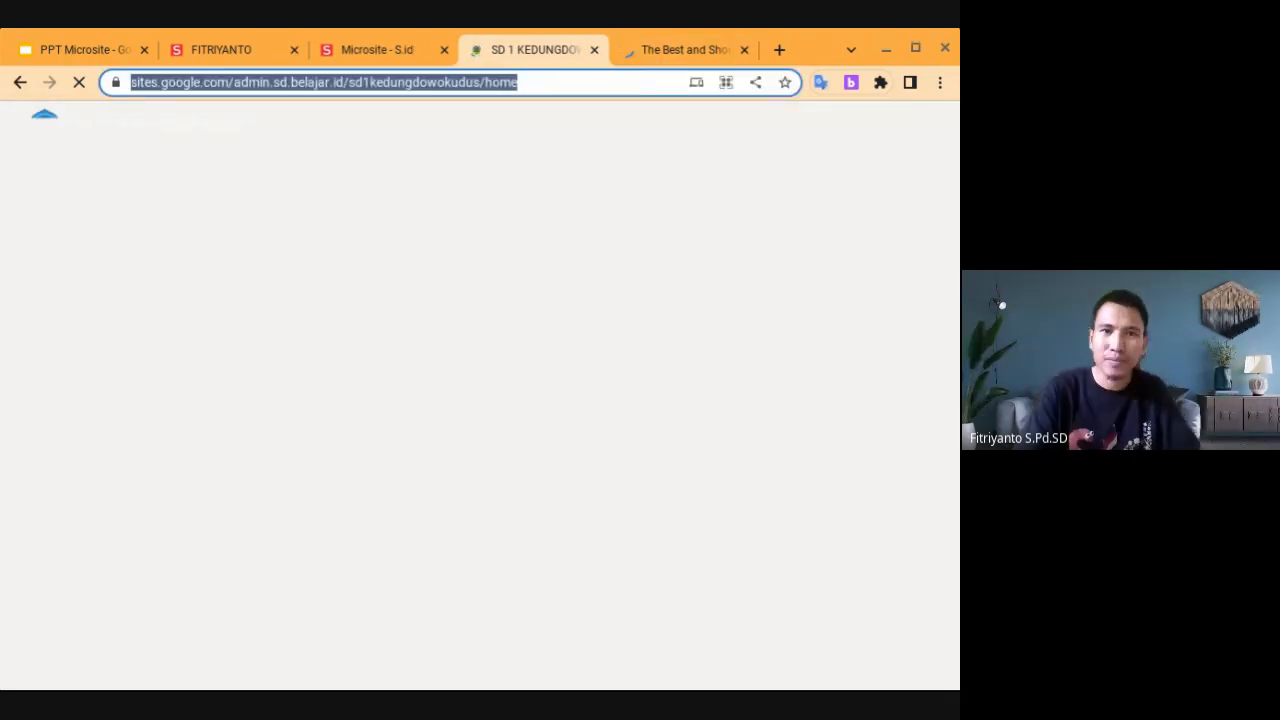
pyautogui.write('s.id/')
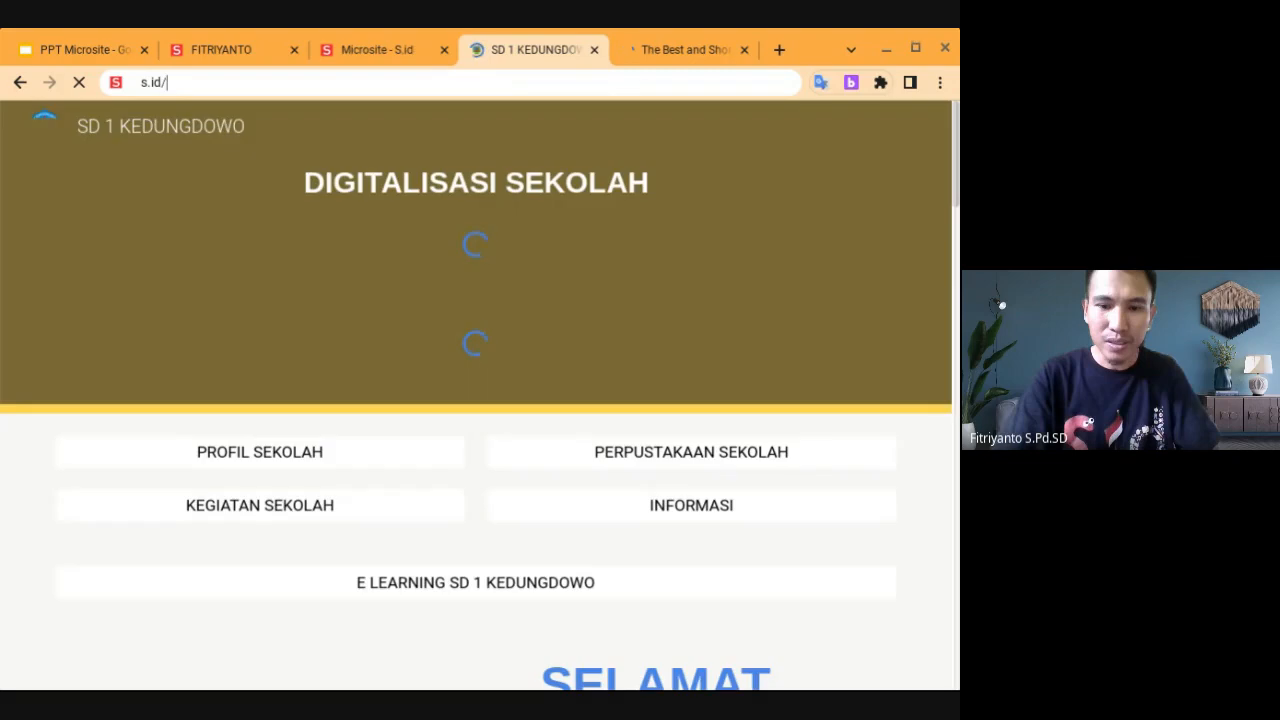
pyautogui.write('sd1kedungdowo')
pyautogui.press('Return')
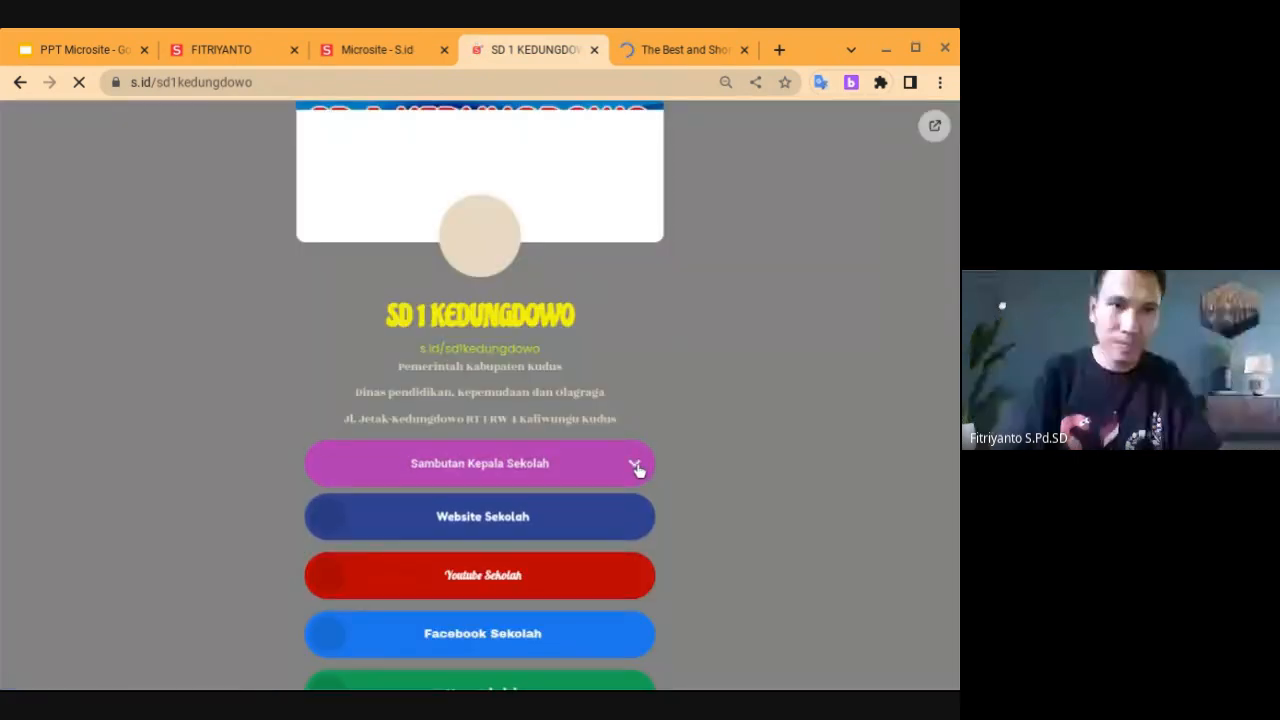
# Open the old microsite in another tab and close the extra tab that was still loading
pyautogui.click(636, 467)
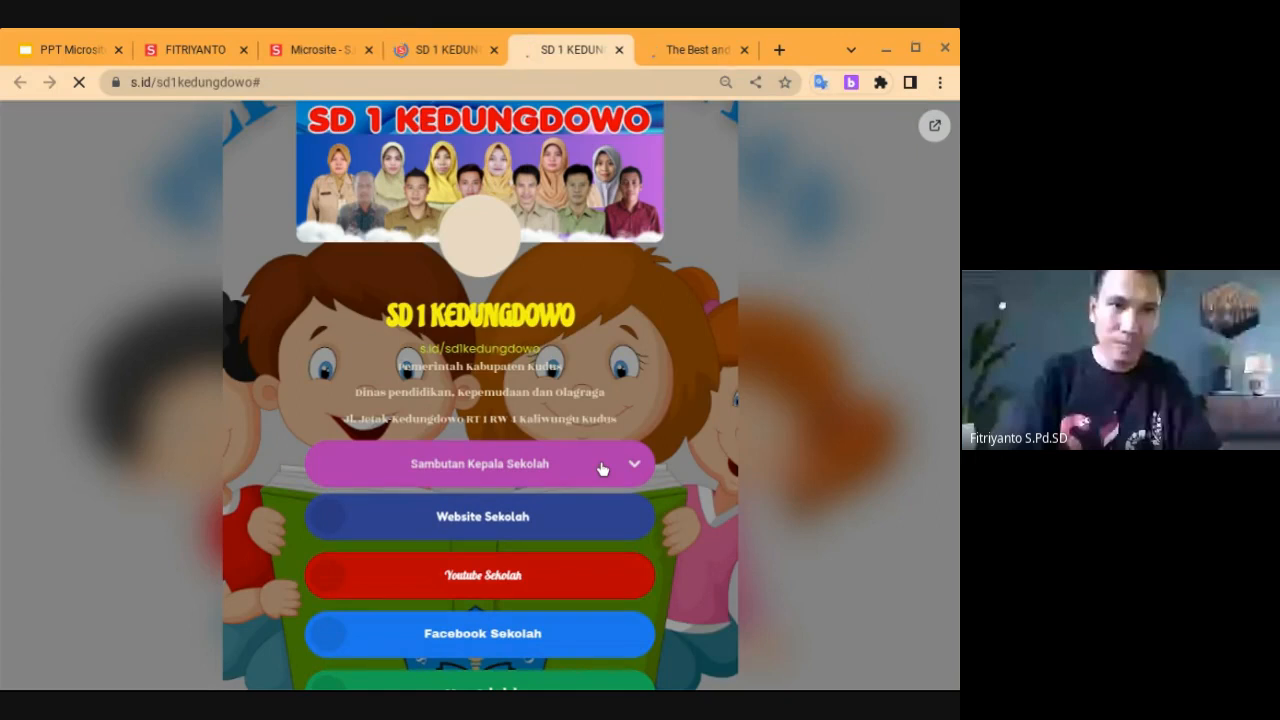
pyautogui.click(602, 468)
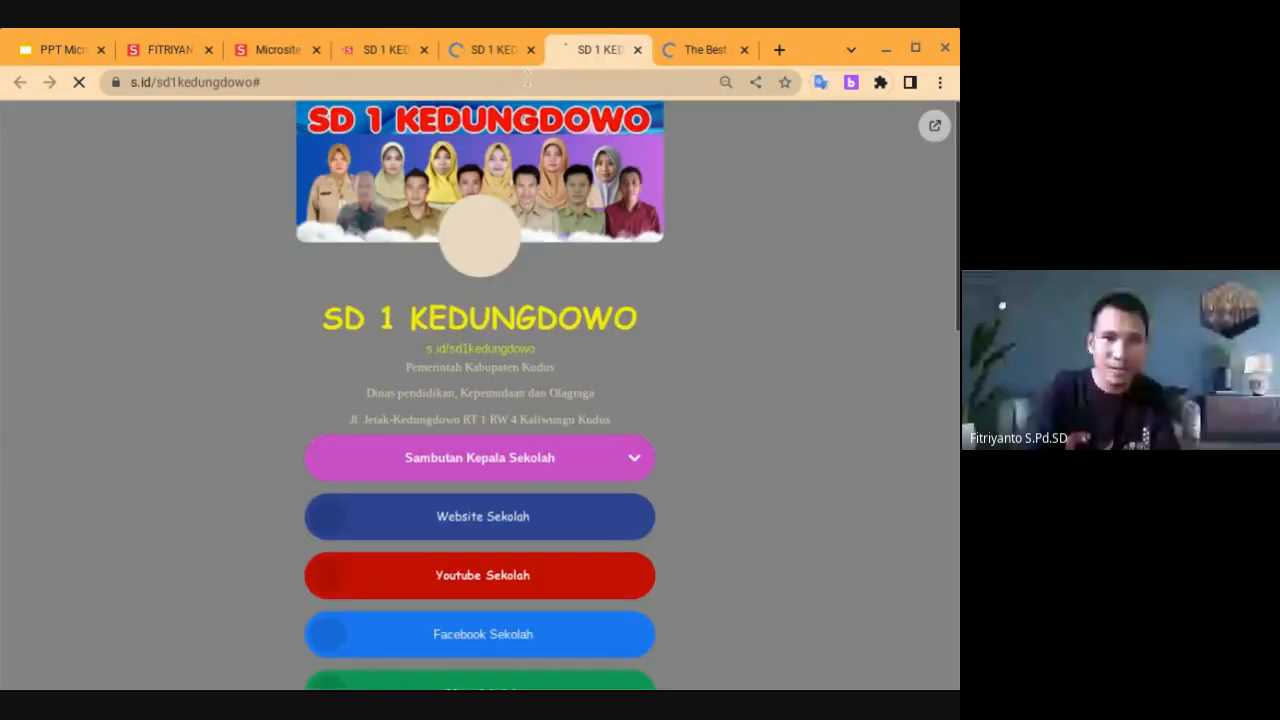
pyautogui.click(638, 50)
pyautogui.click(580, 412)
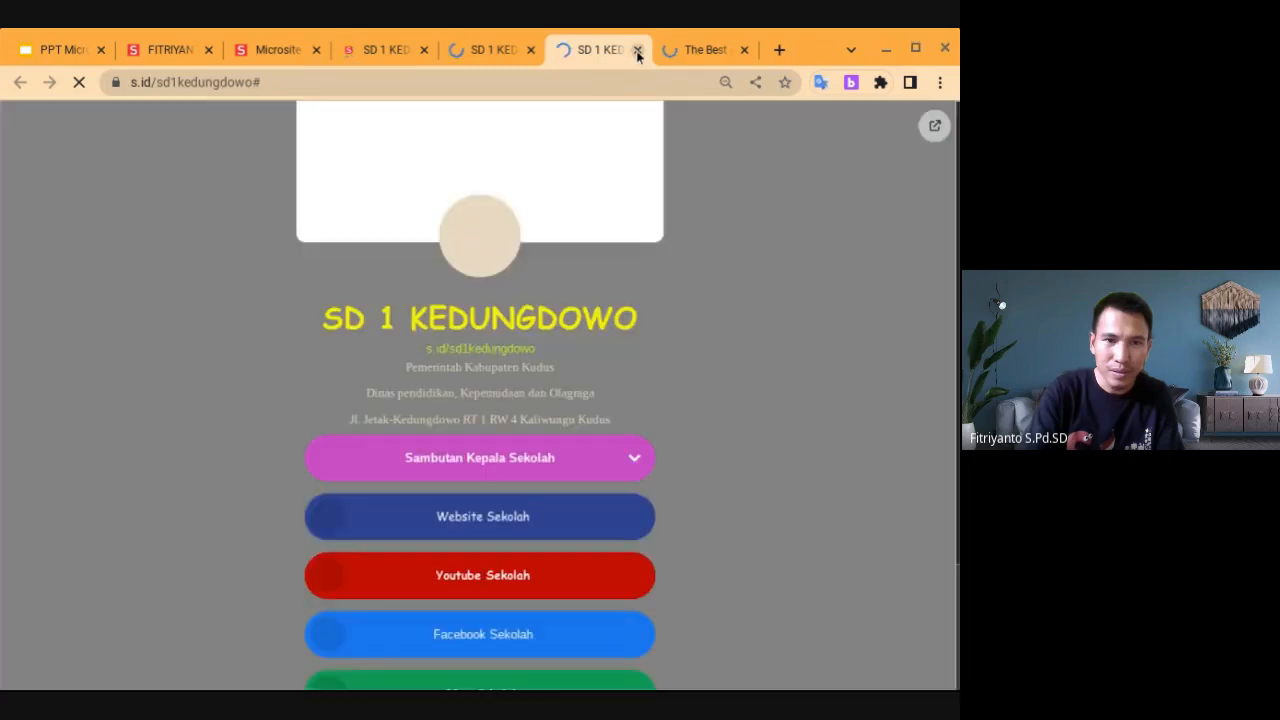
pyautogui.click(637, 50)
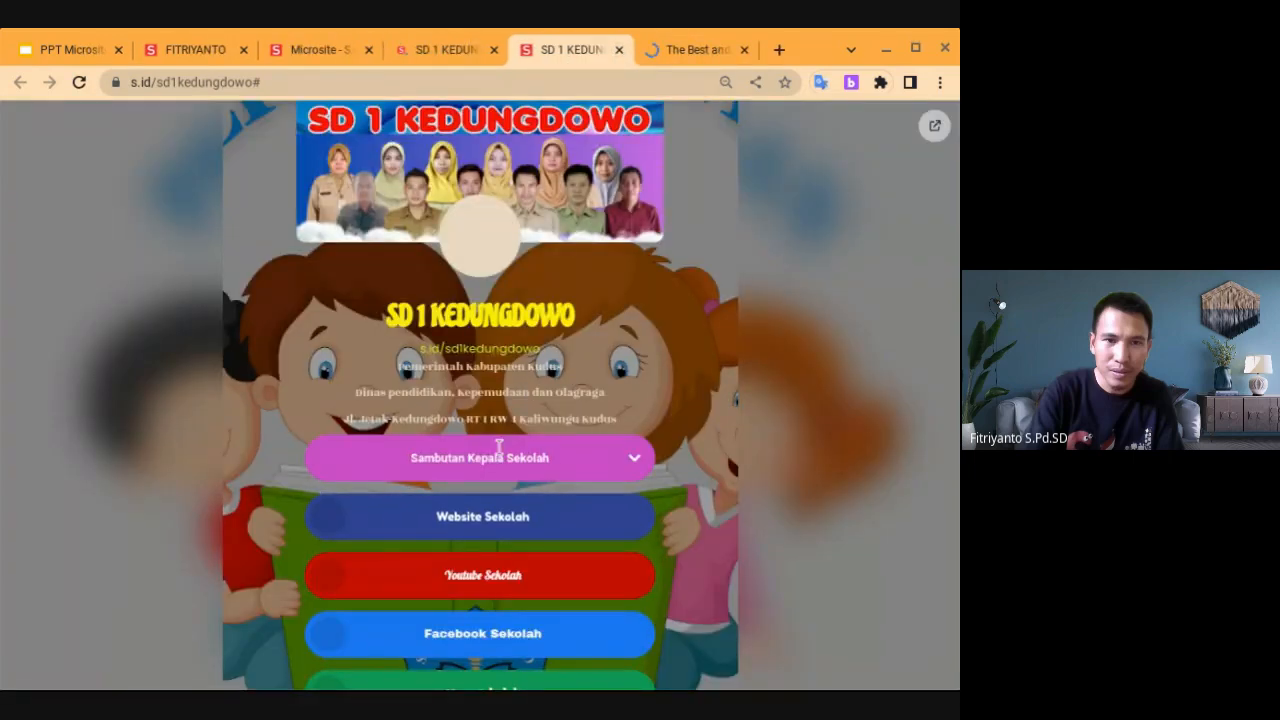
# Expand the old Sambutan Kepala Sekolah section and select the full welcome speech
pyautogui.click(492, 462)
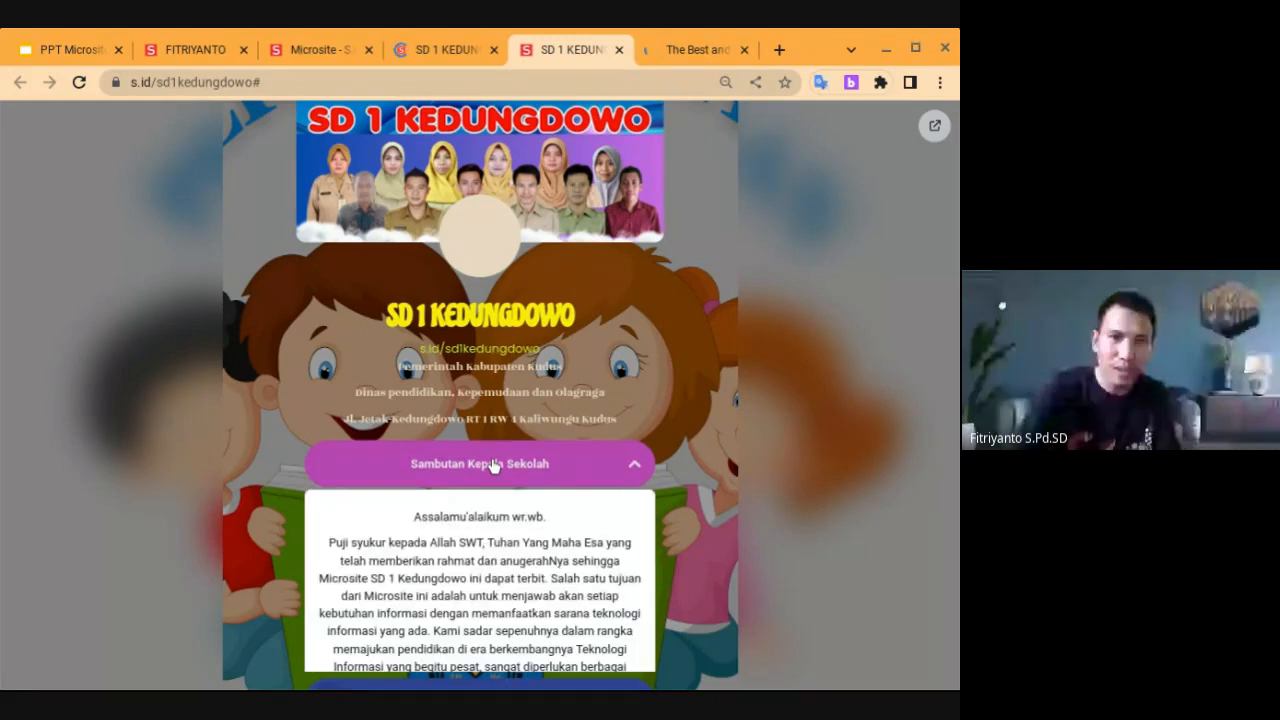
pyautogui.scroll(-3, 583, 500)
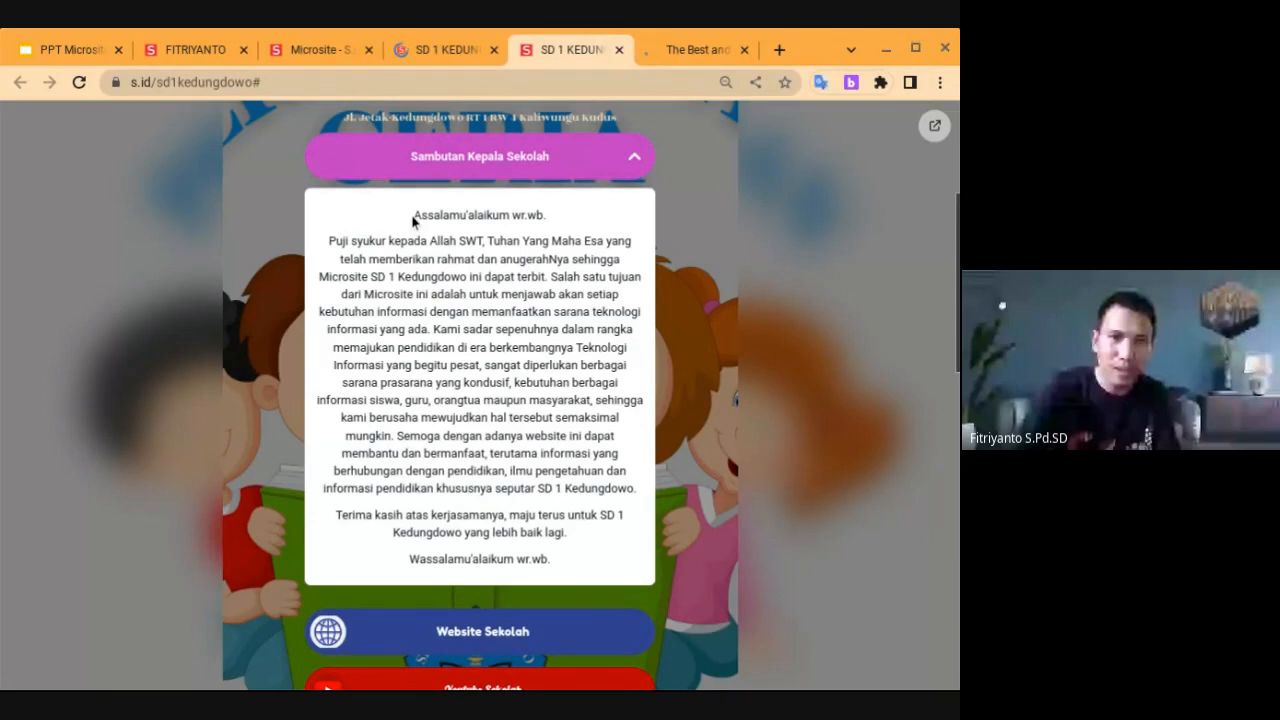
pyautogui.moveTo(412, 218); pyautogui.dragTo(566, 540)
pyautogui.hotkey('ctrl', 'c')
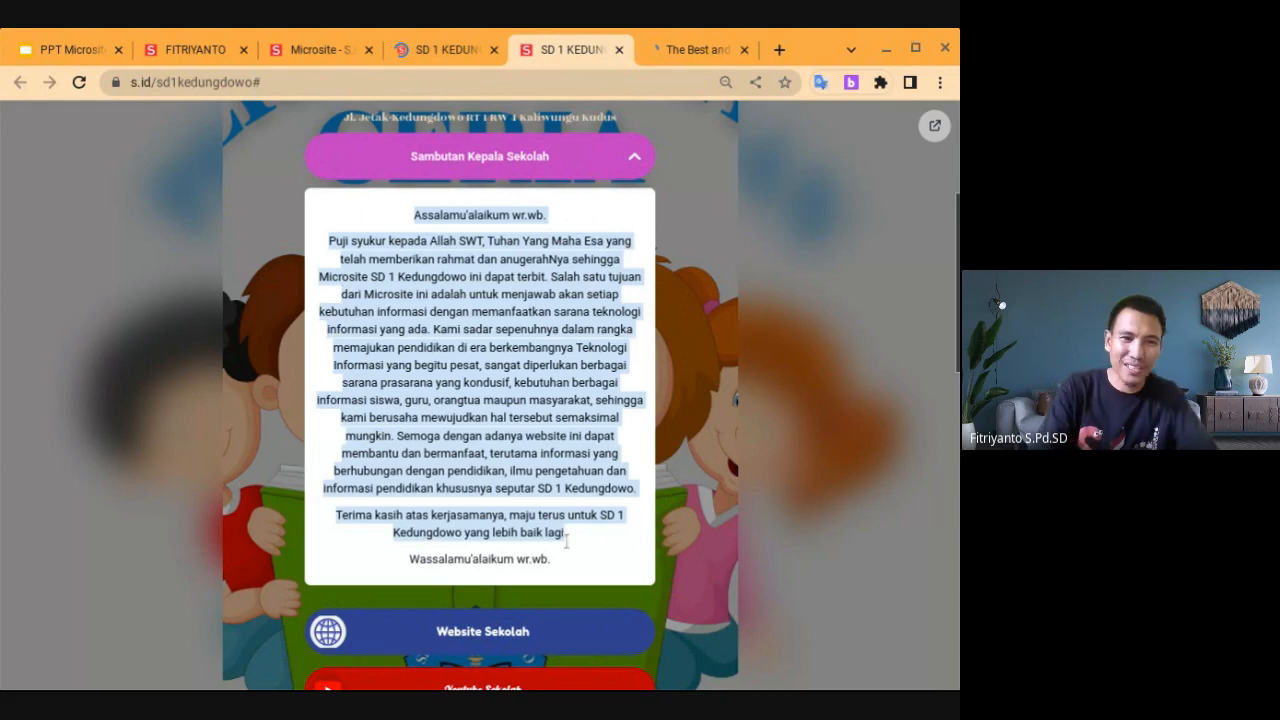
# Paste the welcome speech into the empty spoiler body and close the duplicate old-microsite tab
pyautogui.click(322, 50)
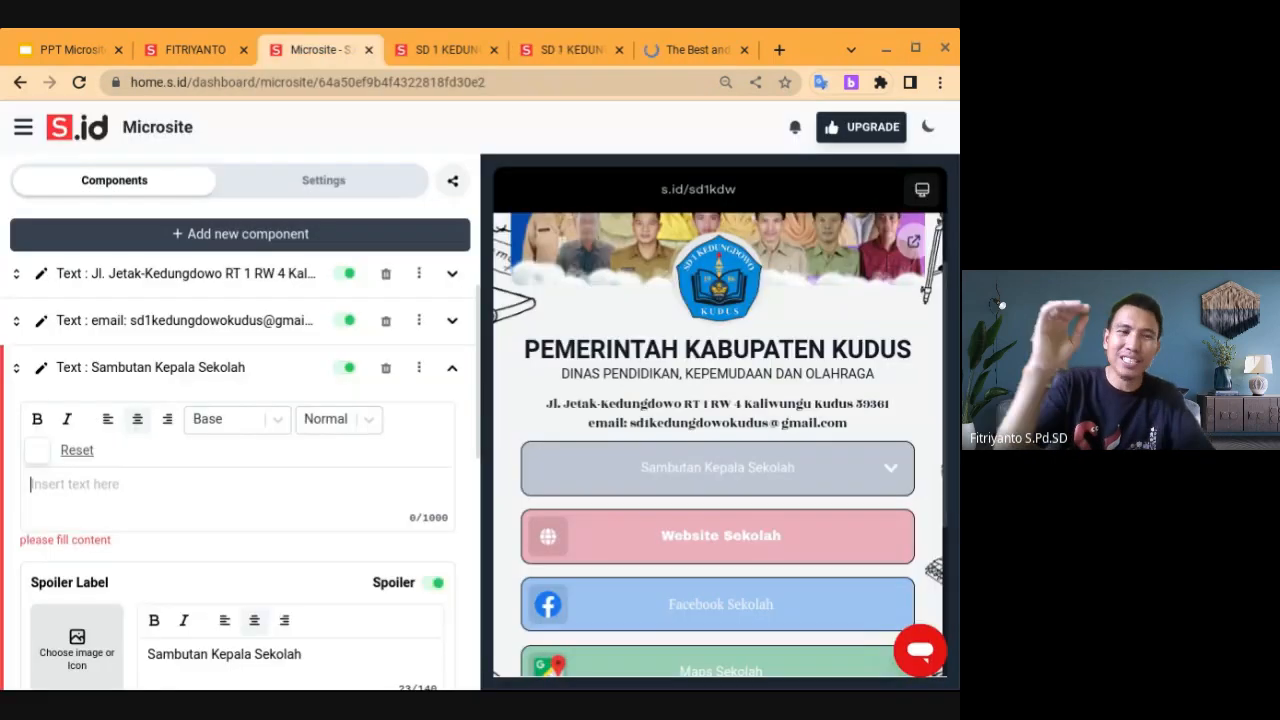
pyautogui.hotkey('ctrl', 'v')
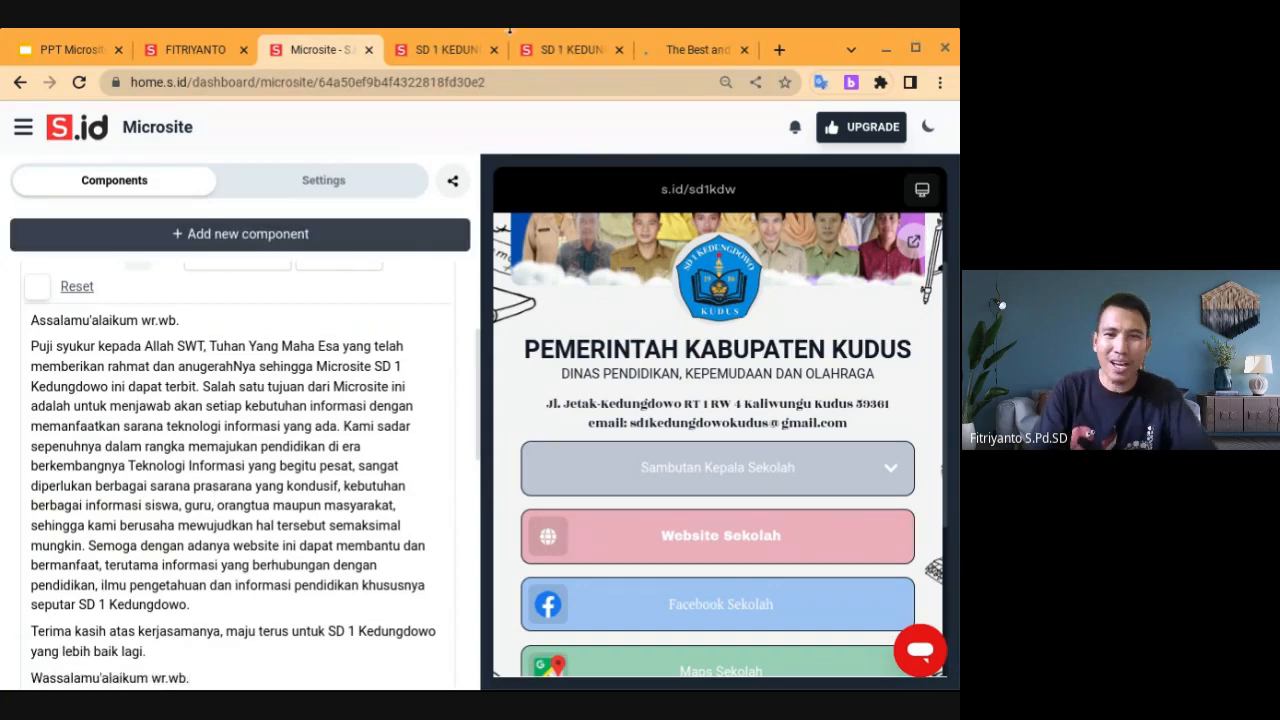
pyautogui.click(445, 49)
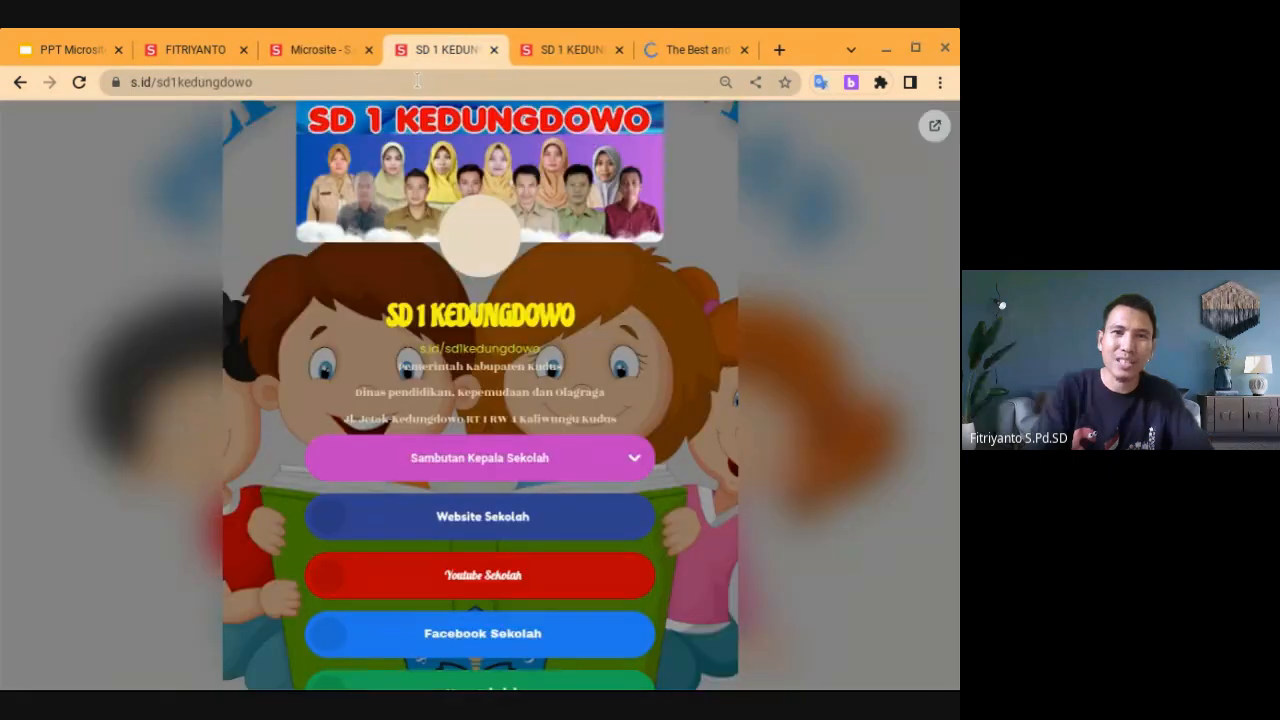
pyautogui.click(416, 82)
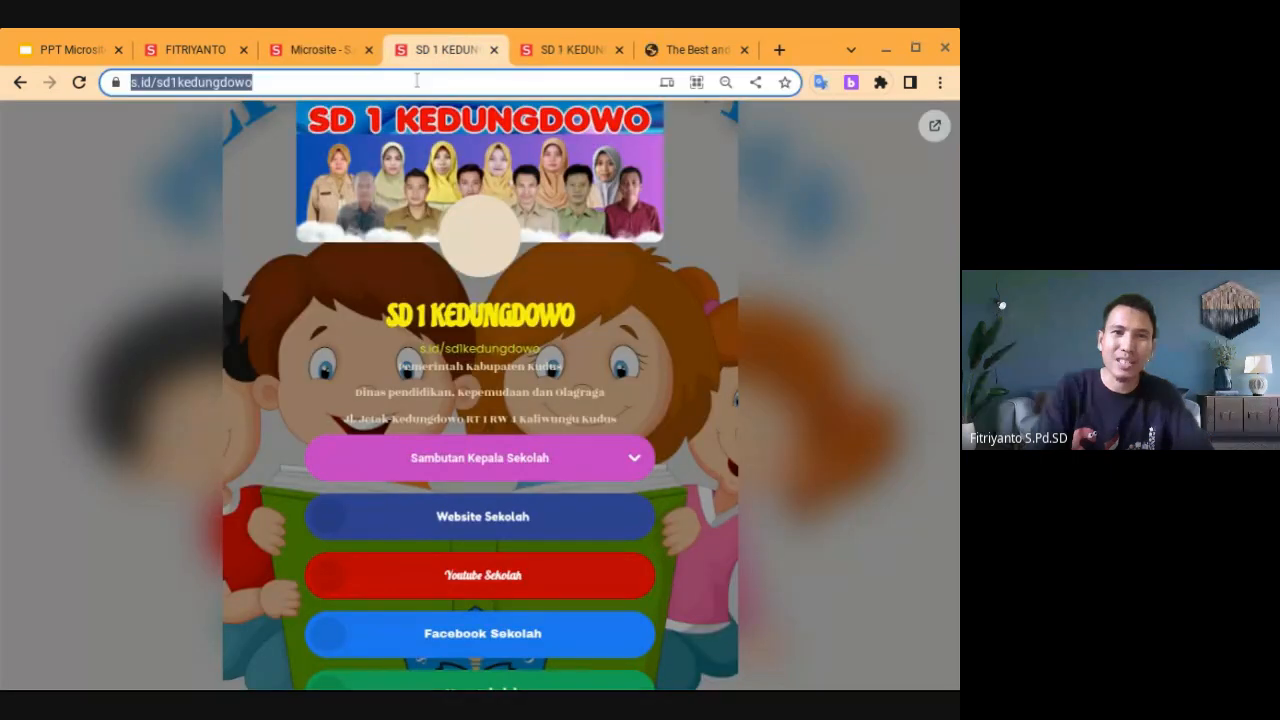
pyautogui.click(494, 50)
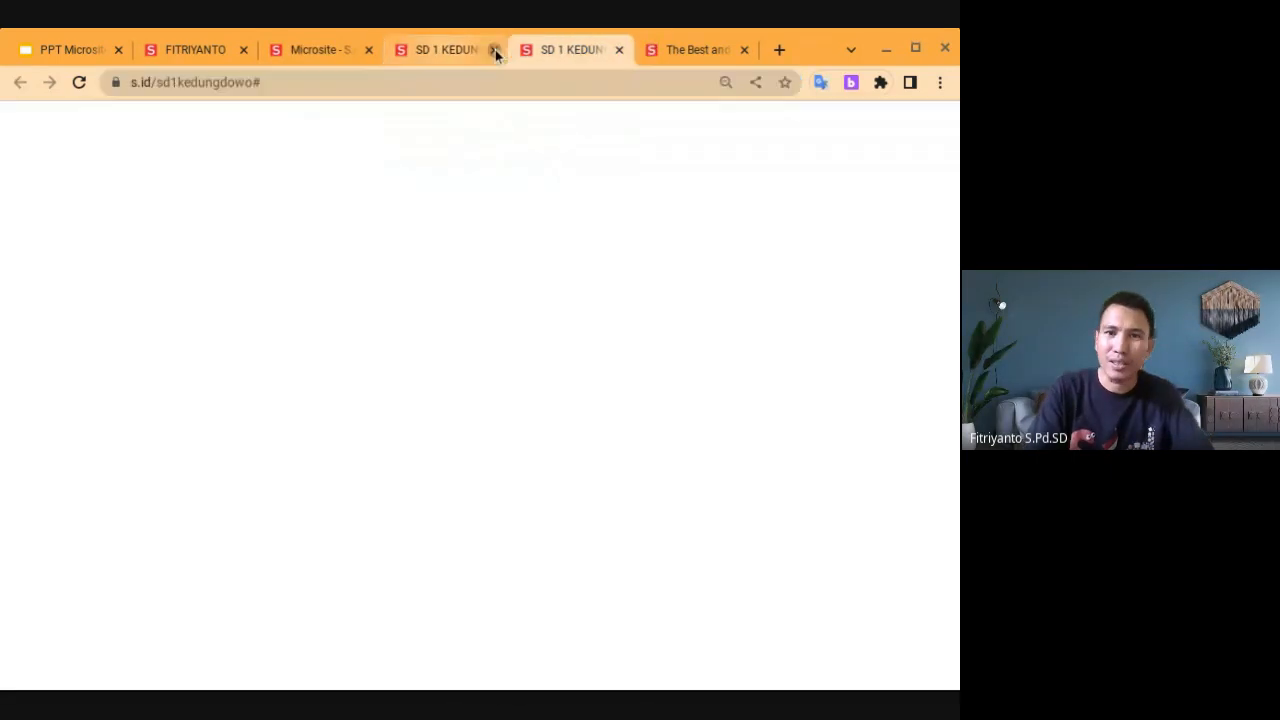
pyautogui.click(333, 50)
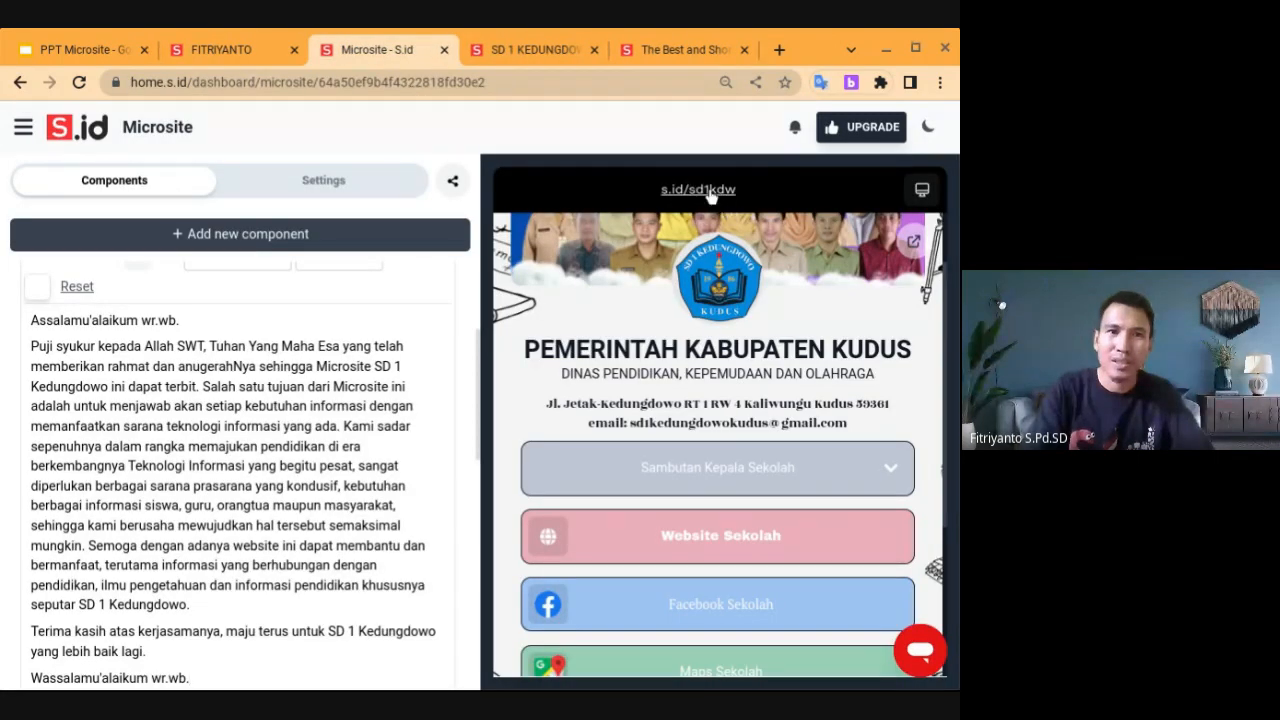
# Open s.id/sd1kdw in a new tab, expand Sambutan Kepala Sekolah and scroll through the speech
pyautogui.click(708, 190)
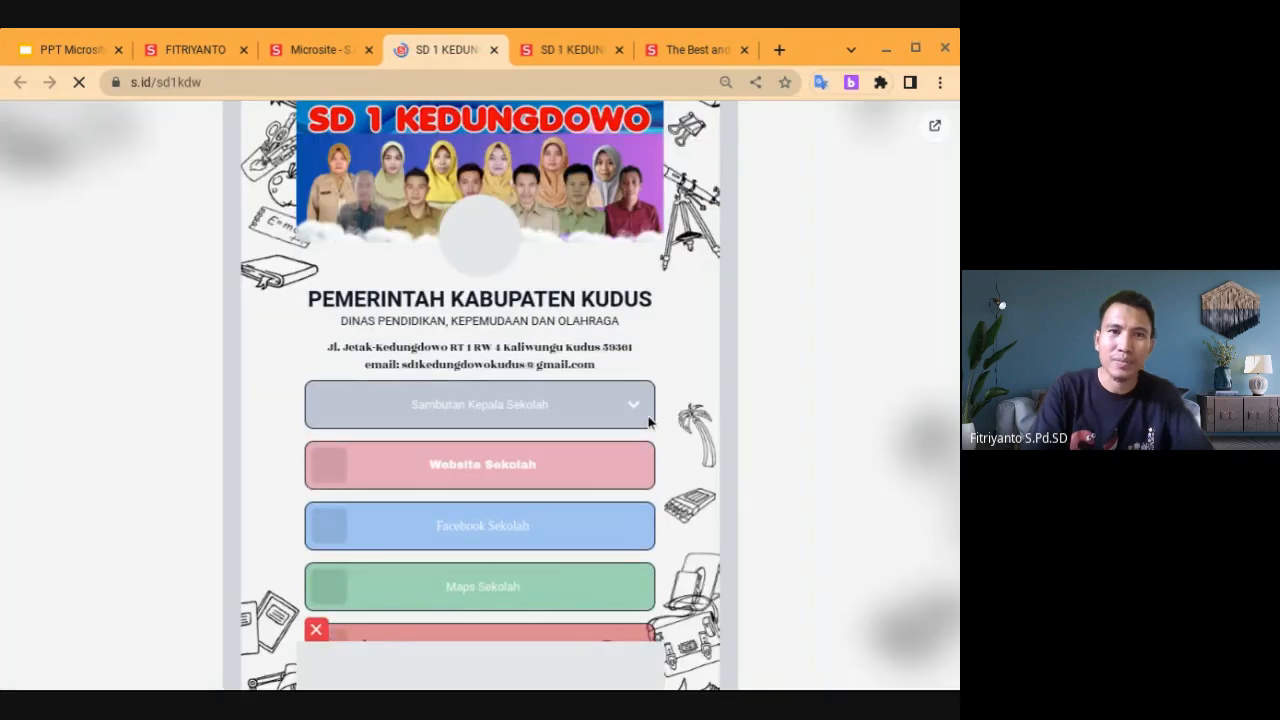
pyautogui.click(636, 412)
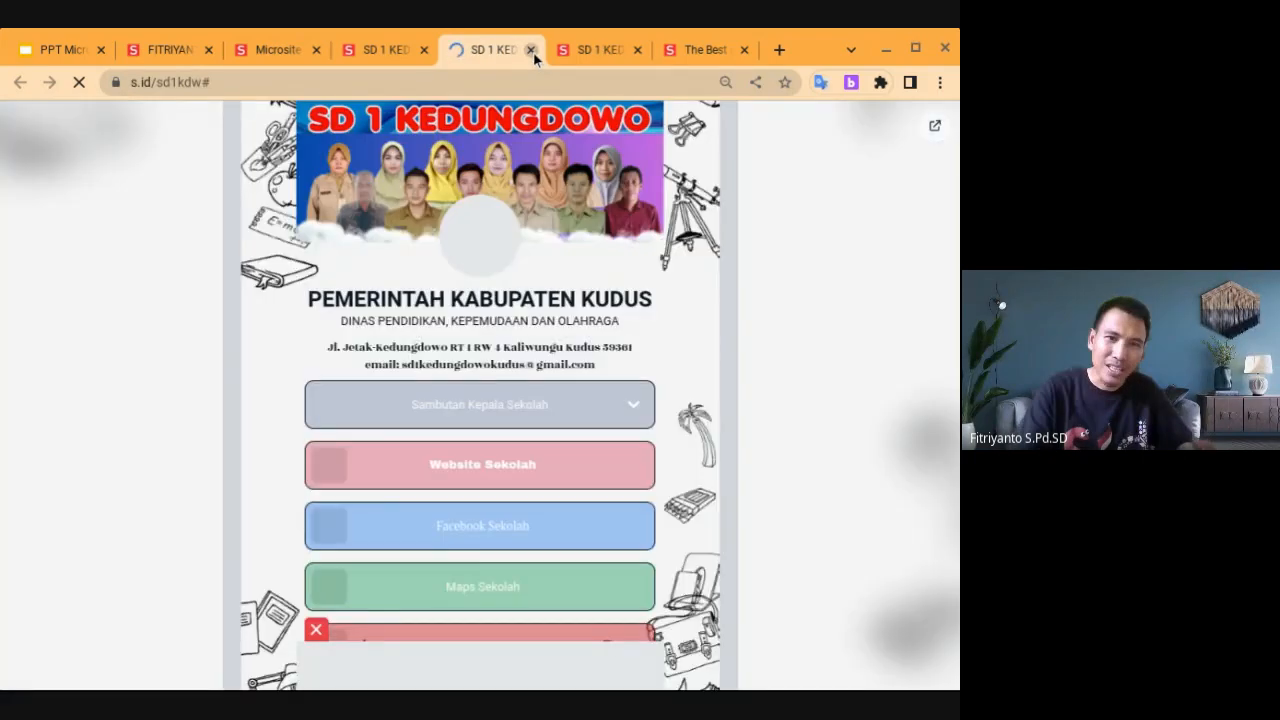
pyautogui.click(531, 50)
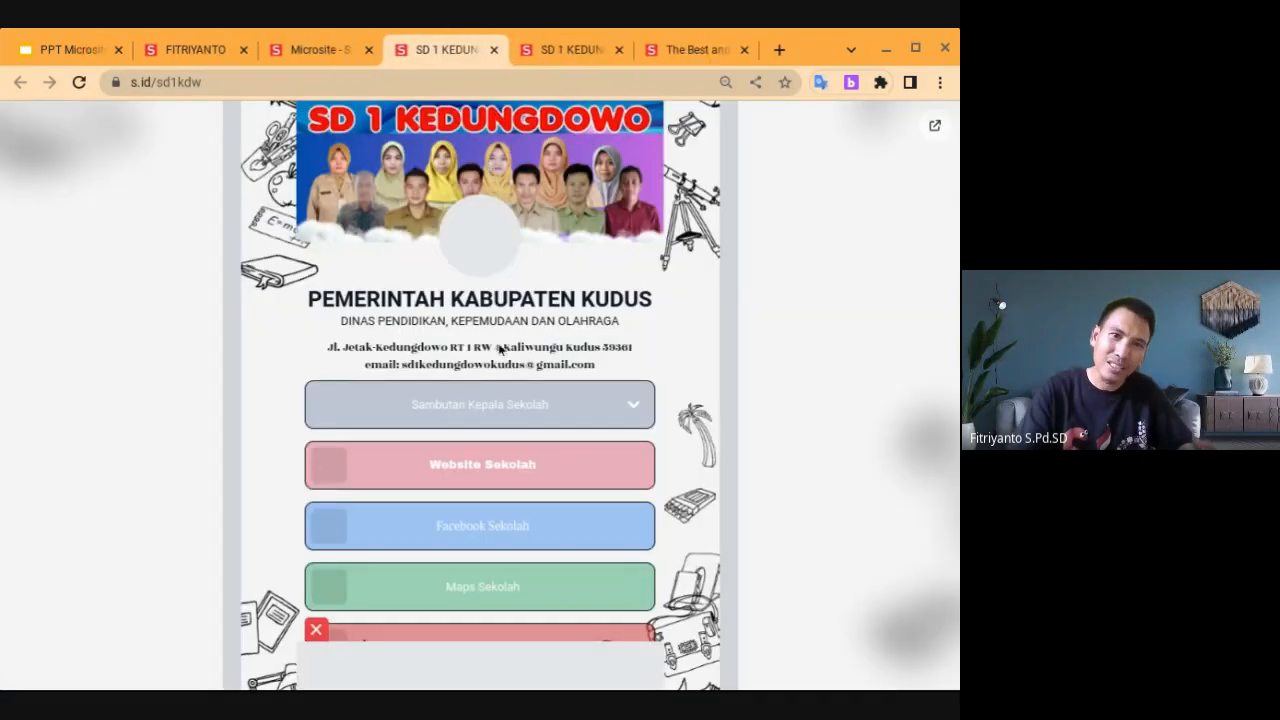
pyautogui.click(477, 410)
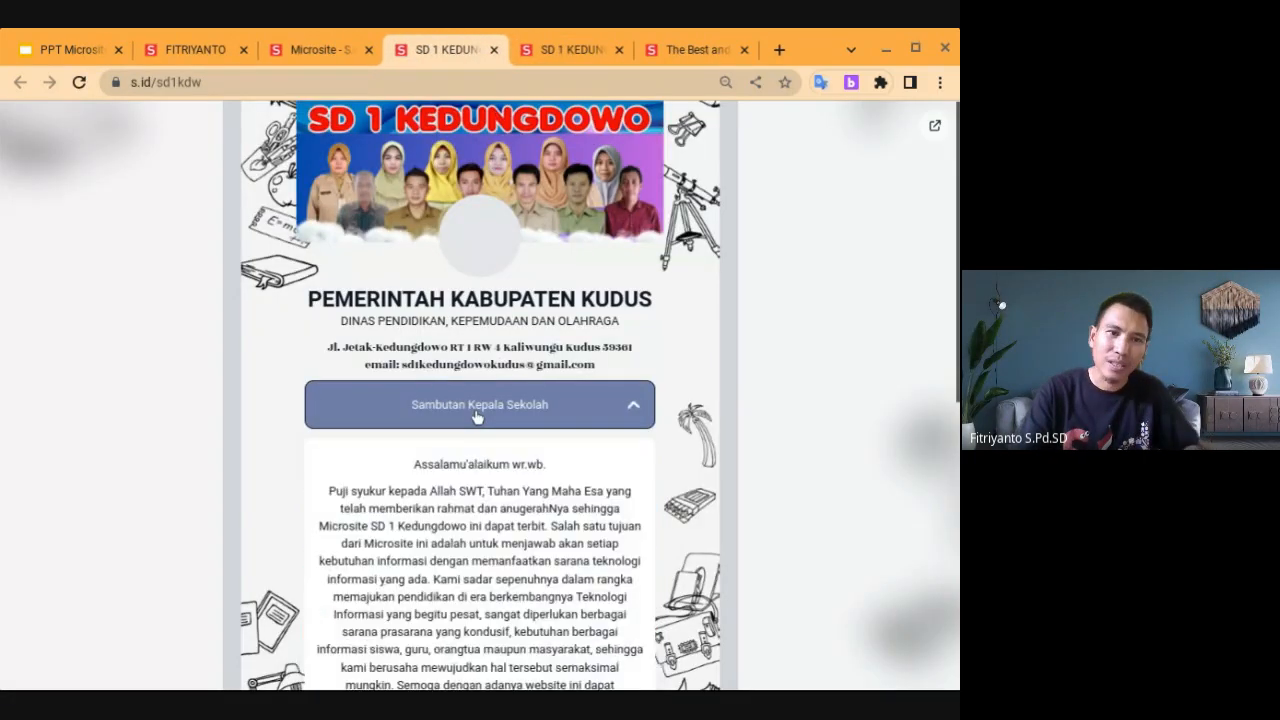
pyautogui.scroll(-2, 477, 415)
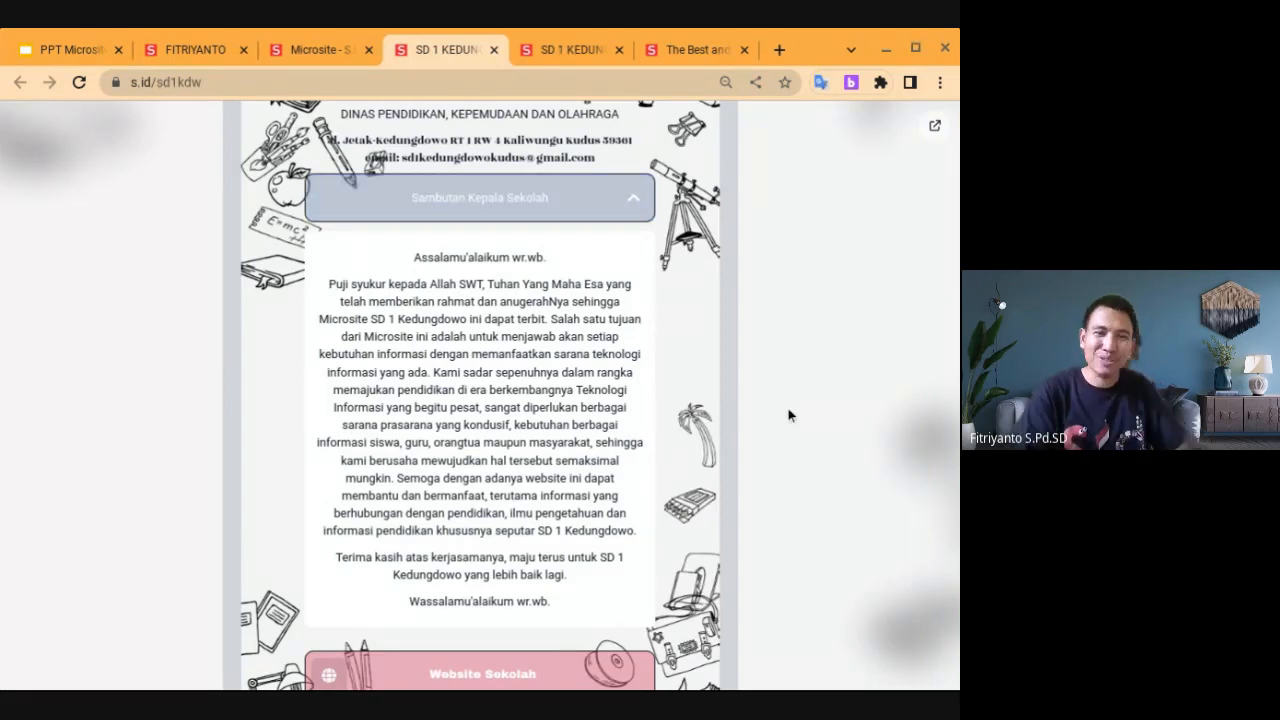
pyautogui.scroll(-4, 480, 400)
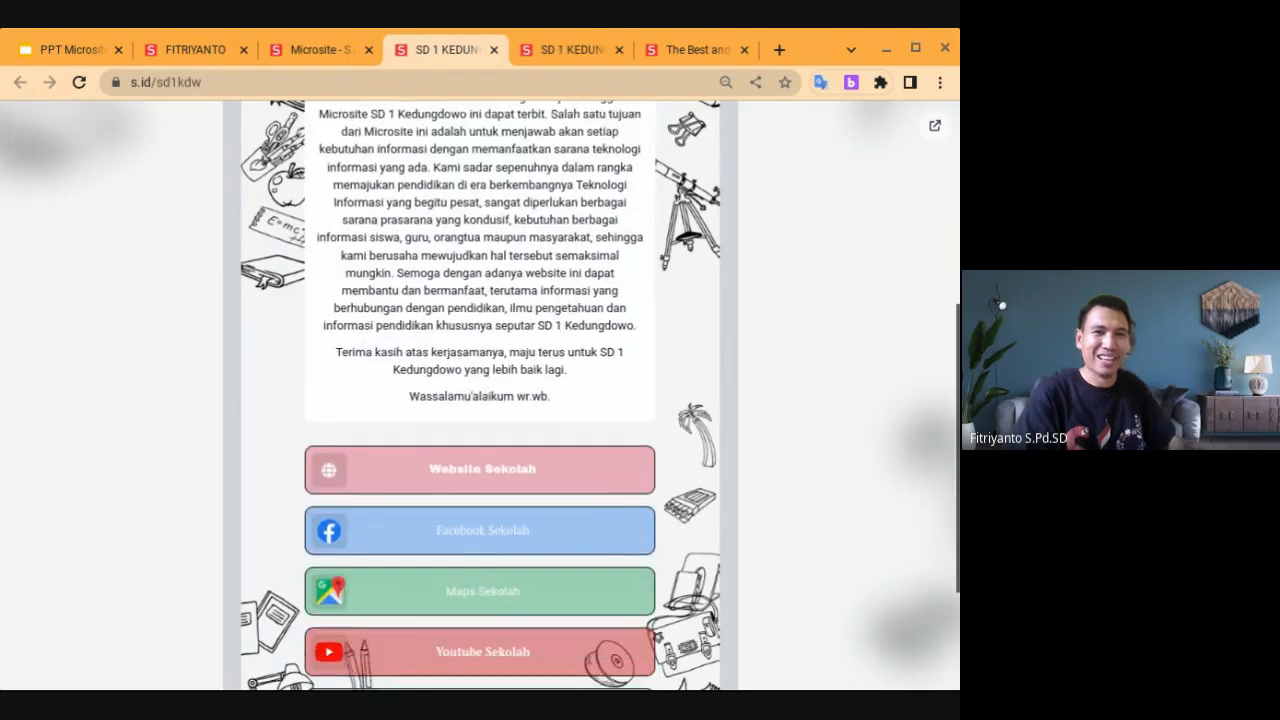
pyautogui.scroll(2, 480, 400)
pyautogui.scroll(1, 480, 400)
pyautogui.scroll(-4, 480, 400)
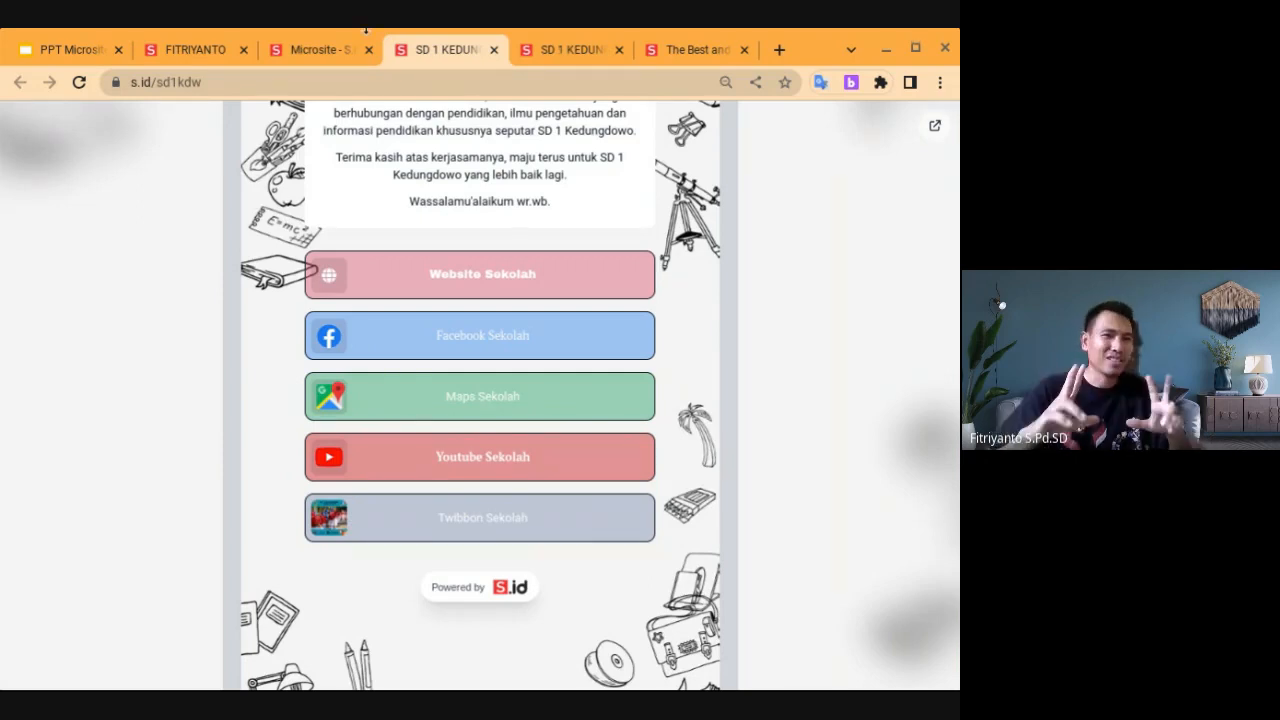
# Add an Image component below Sambutan Kepala Sekolah, then delete it again
pyautogui.click(323, 45)
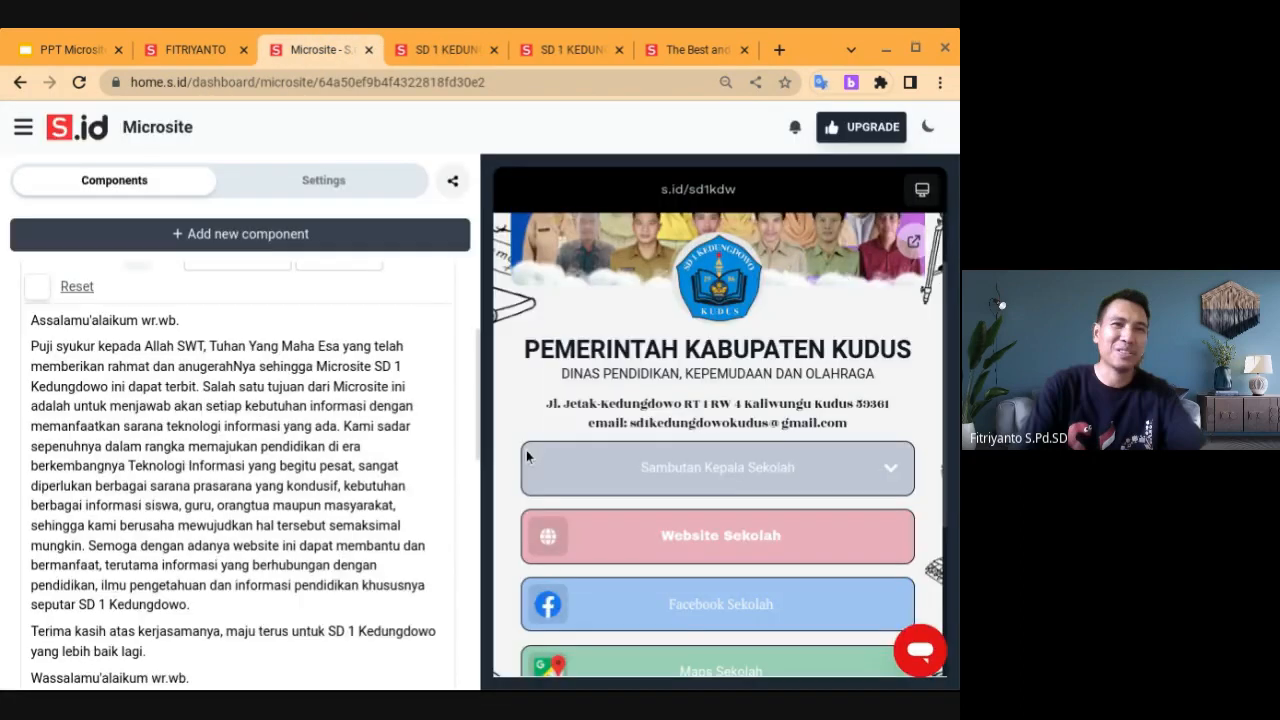
pyautogui.click(266, 236)
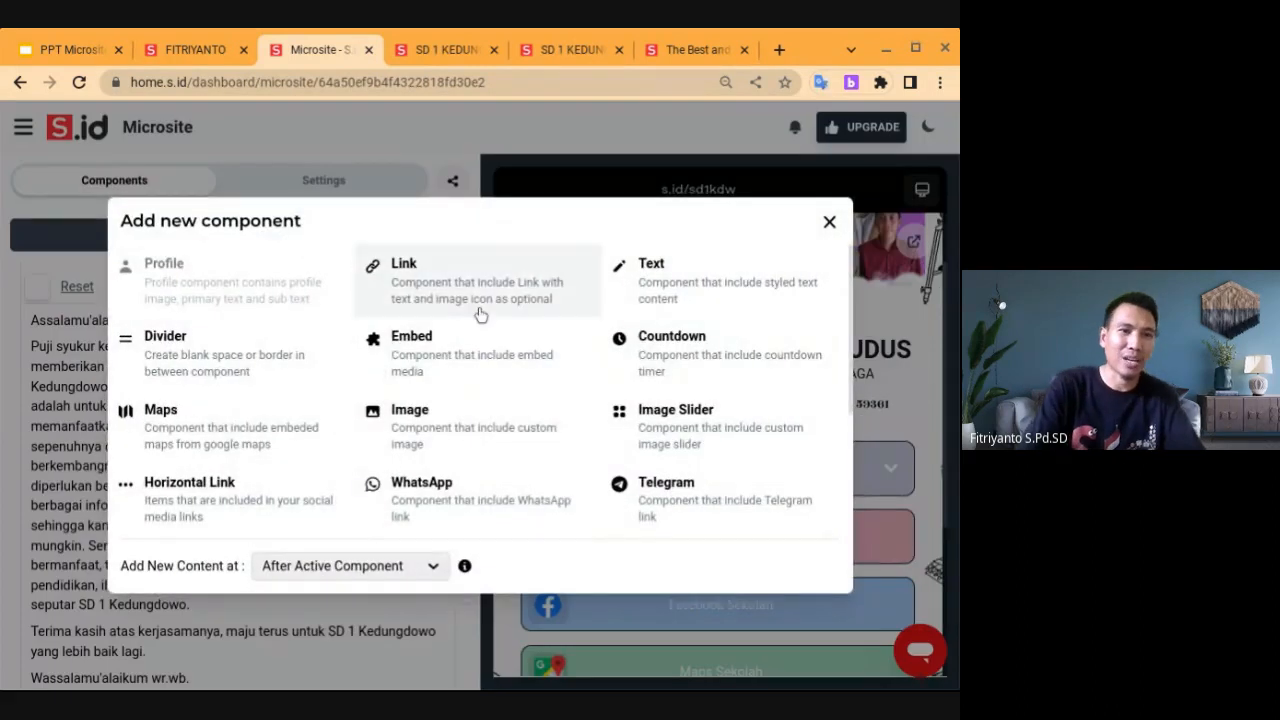
pyautogui.click(423, 432)
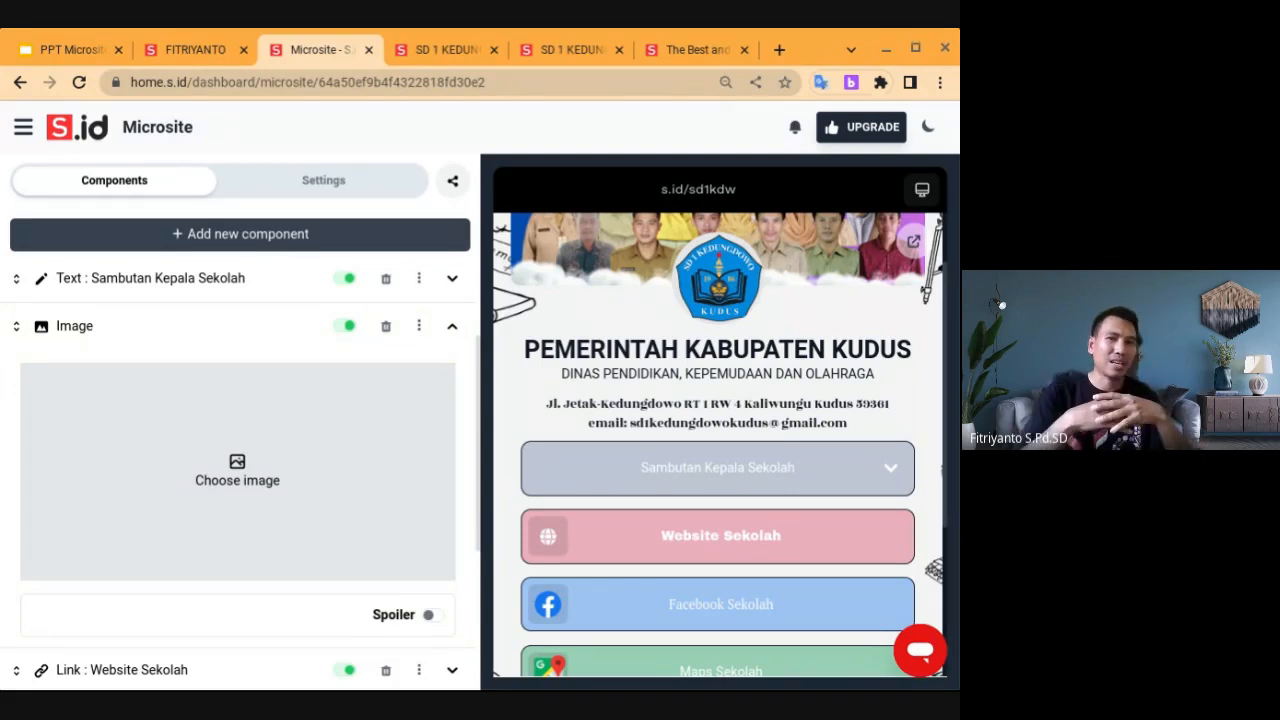
pyautogui.click(386, 327)
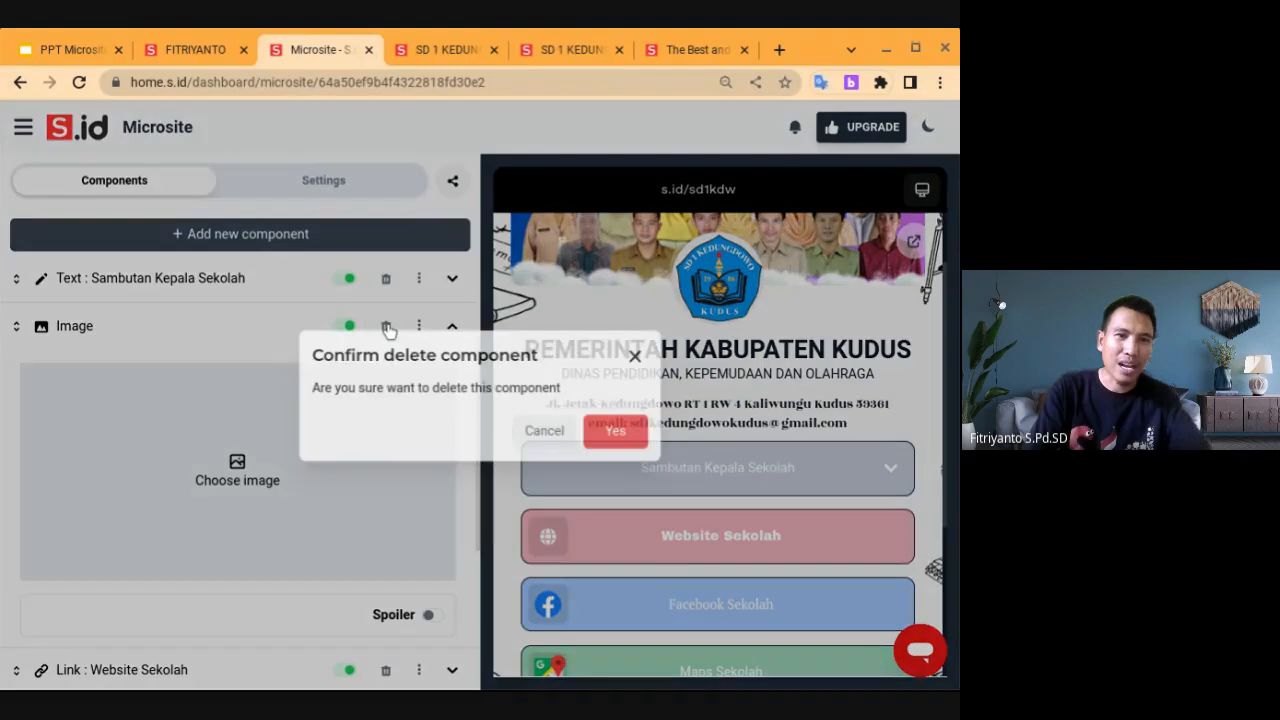
pyautogui.click(619, 432)
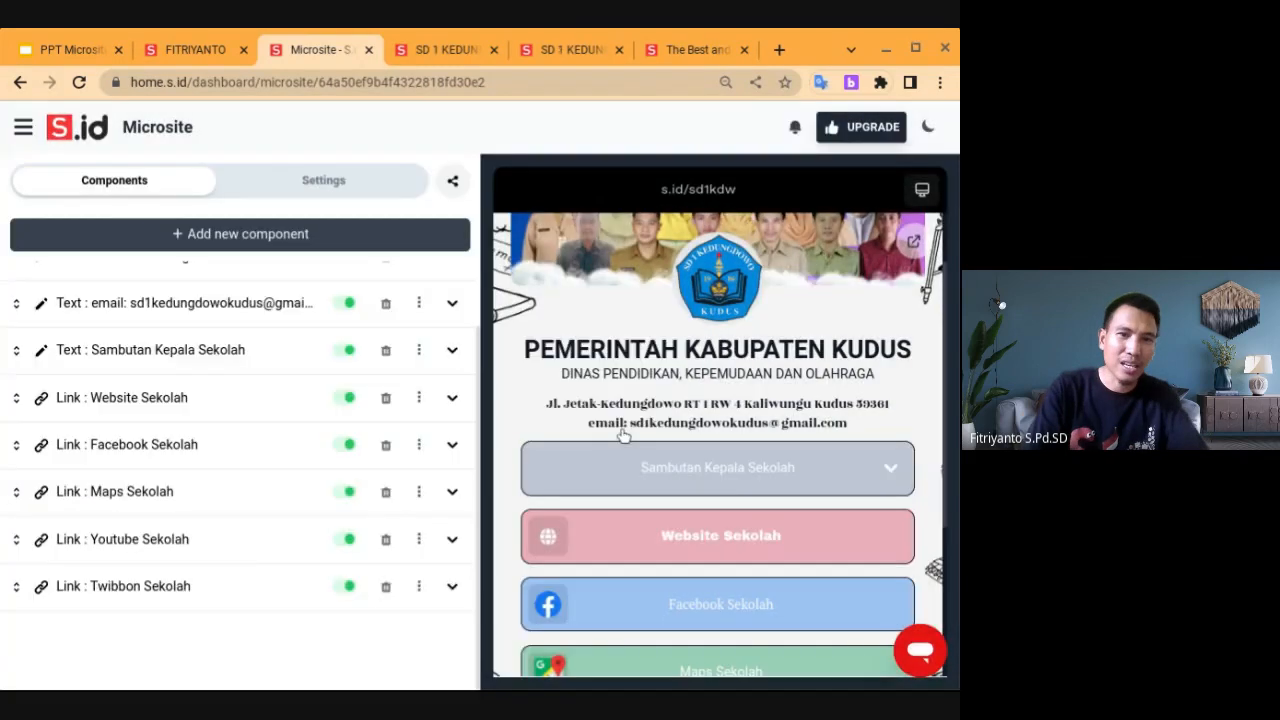
# Add an Image component at the End of the microsite, after Twibbon Sekolah
pyautogui.click(268, 246)
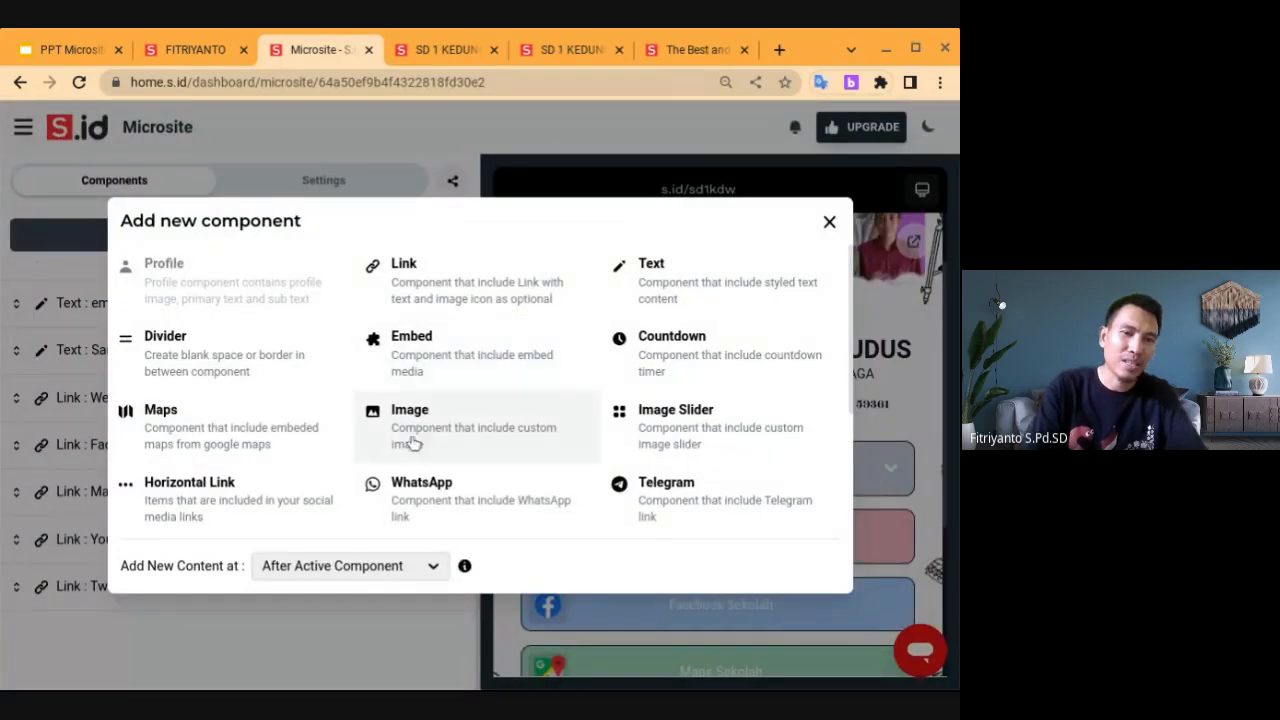
pyautogui.click(432, 567)
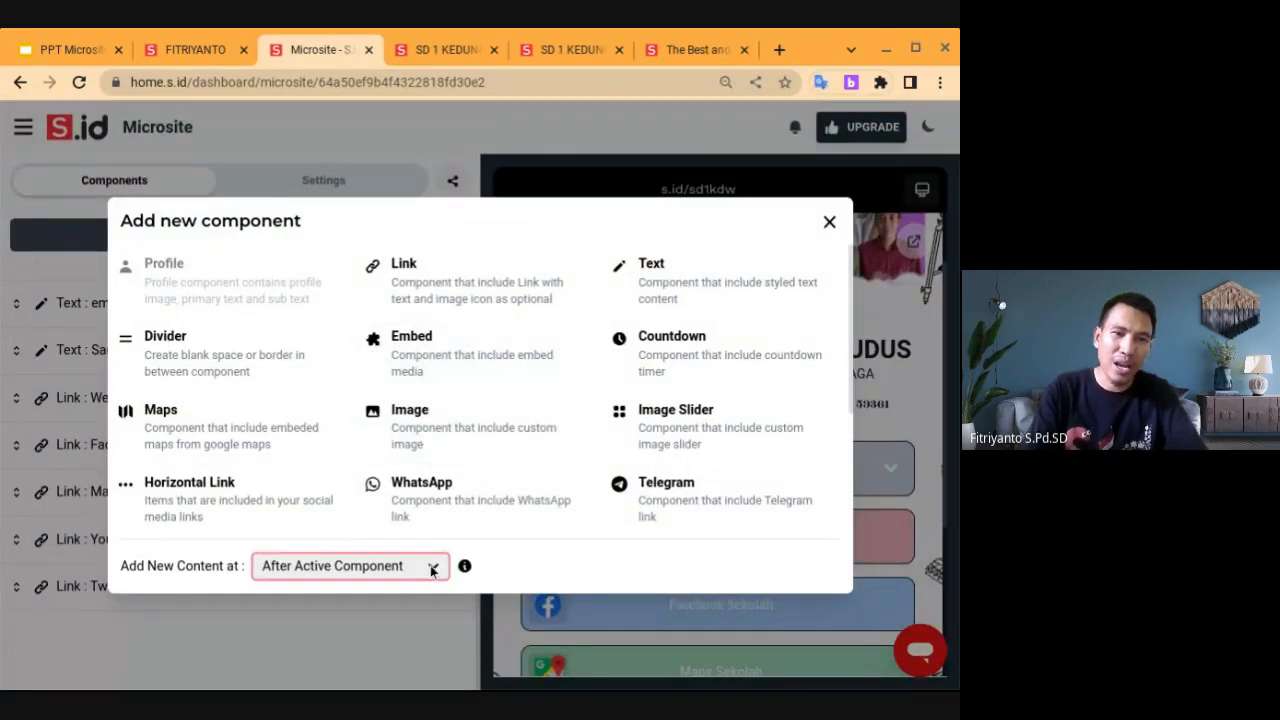
pyautogui.press('Down')
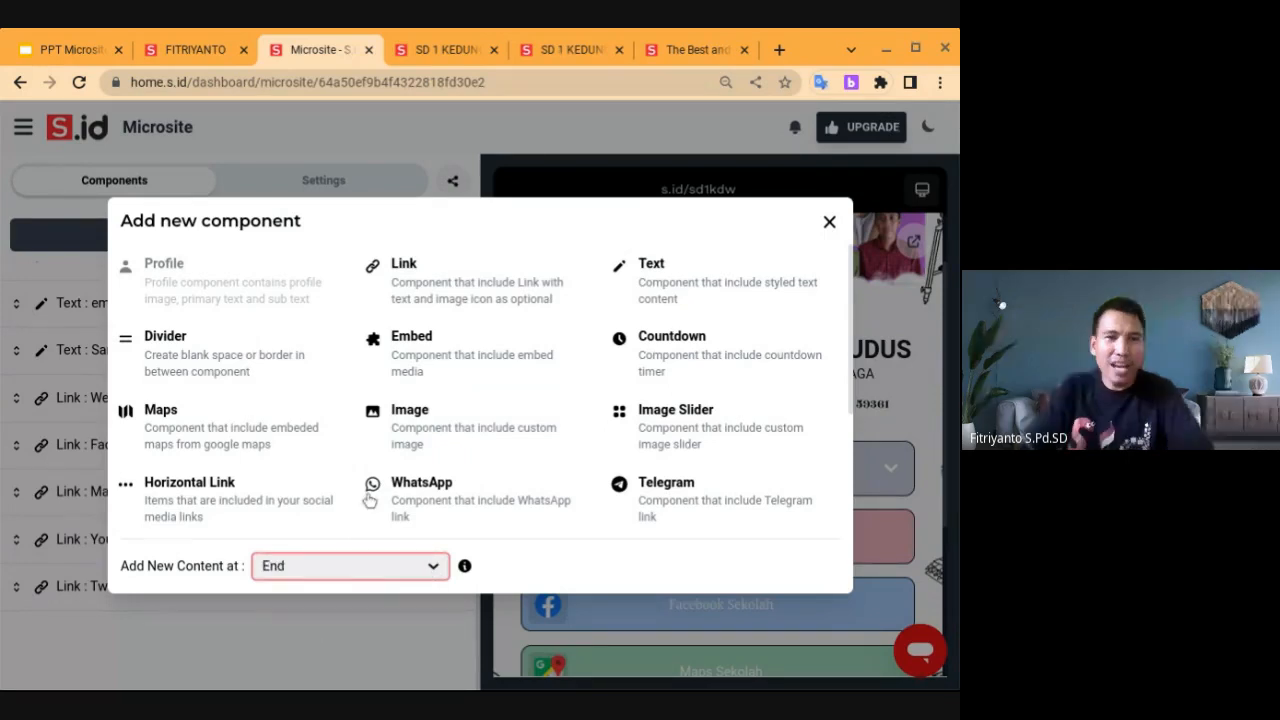
pyautogui.click(409, 432)
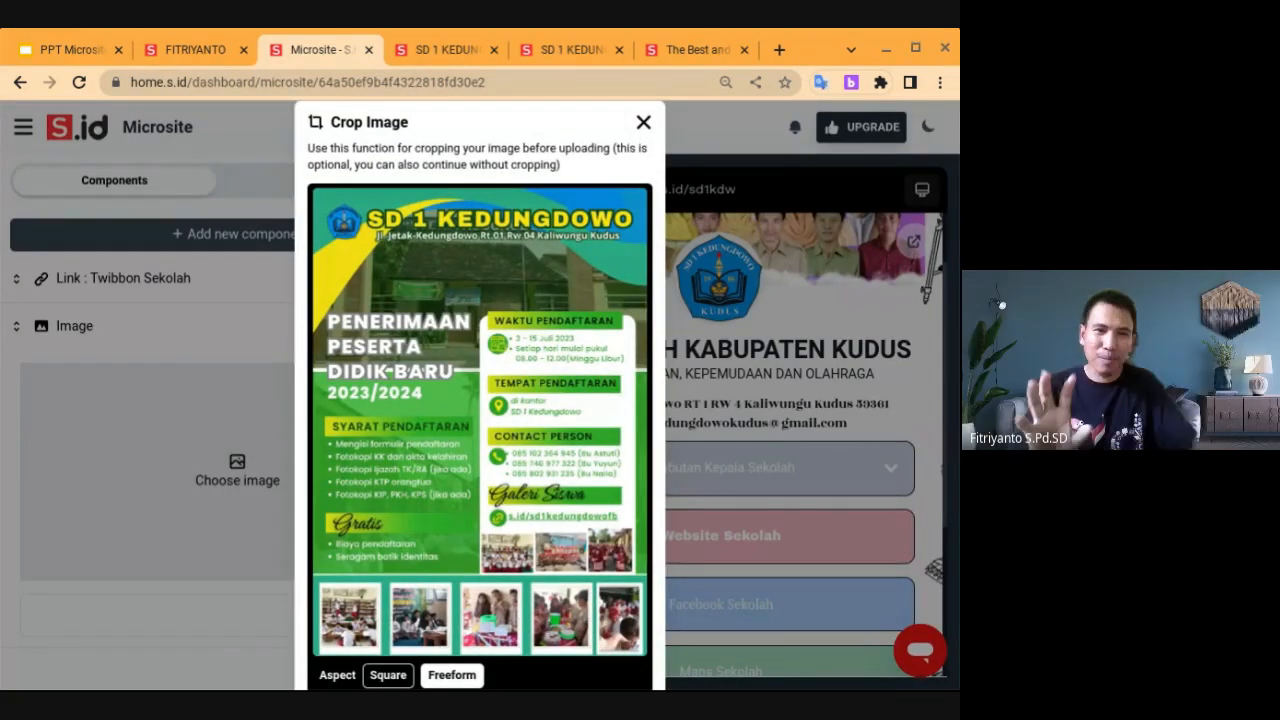
pyautogui.scroll(-1, 480, 400)
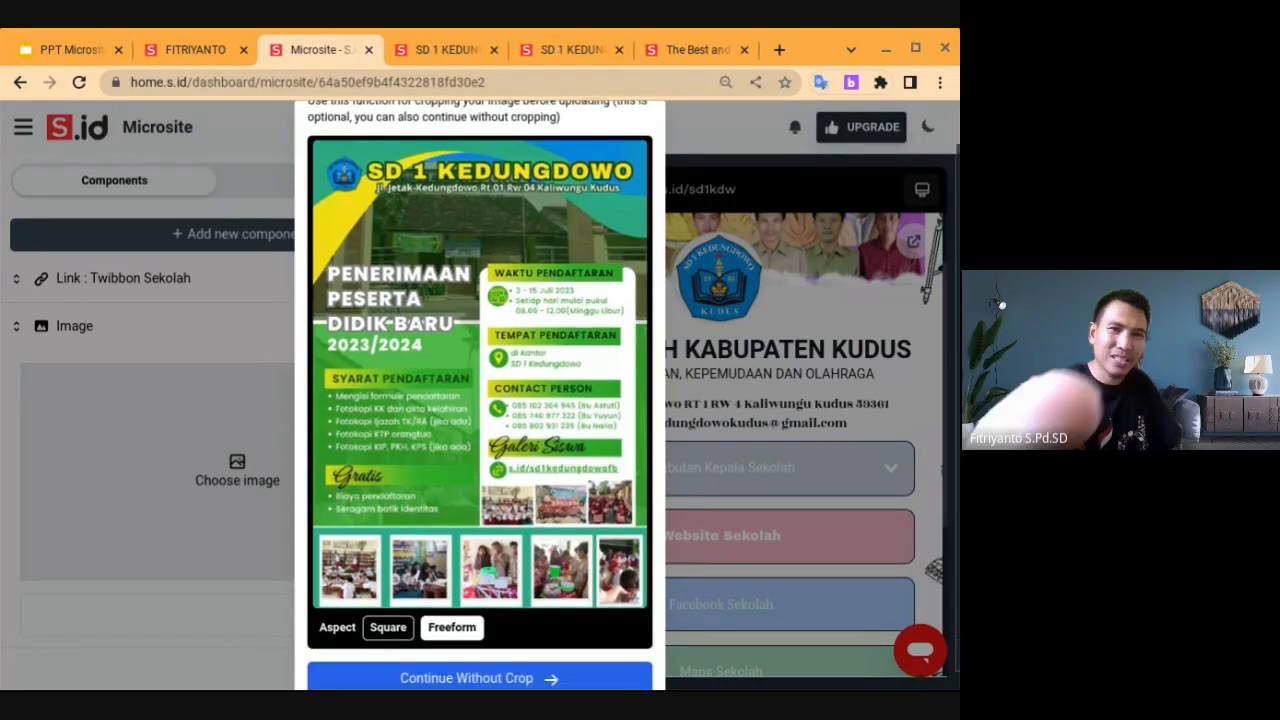
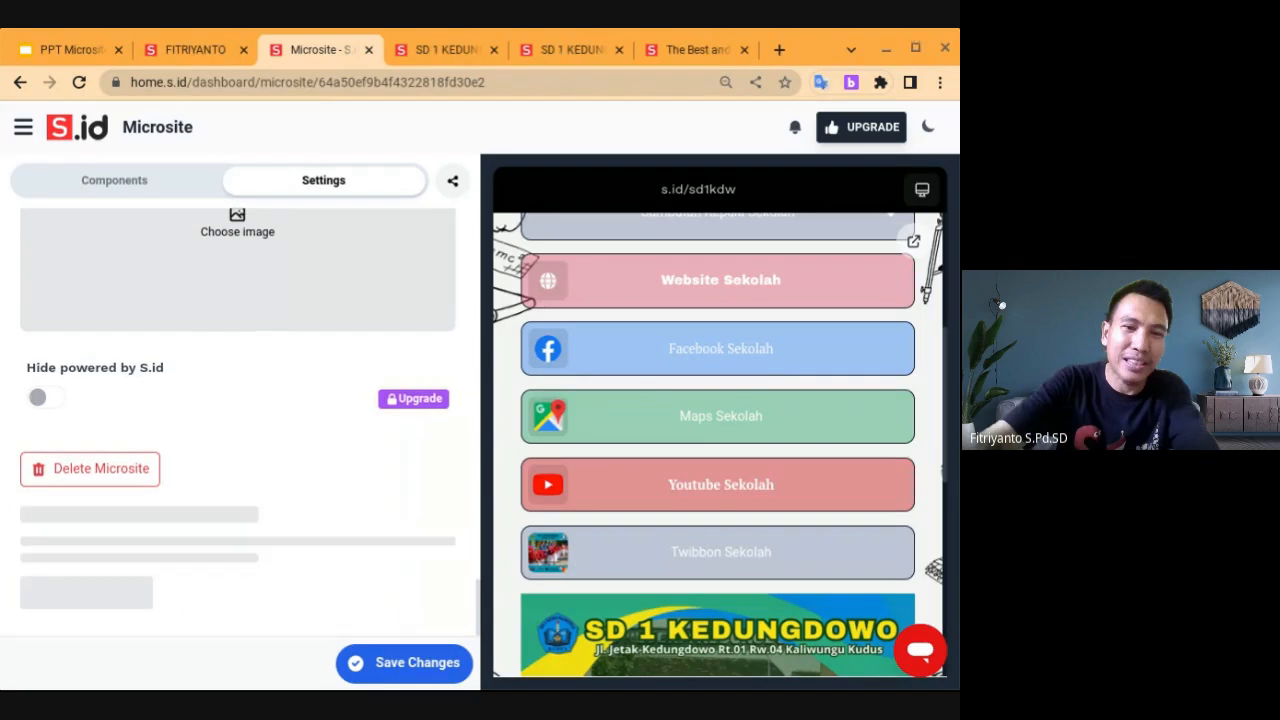
pyautogui.scroll(10, 237, 420)
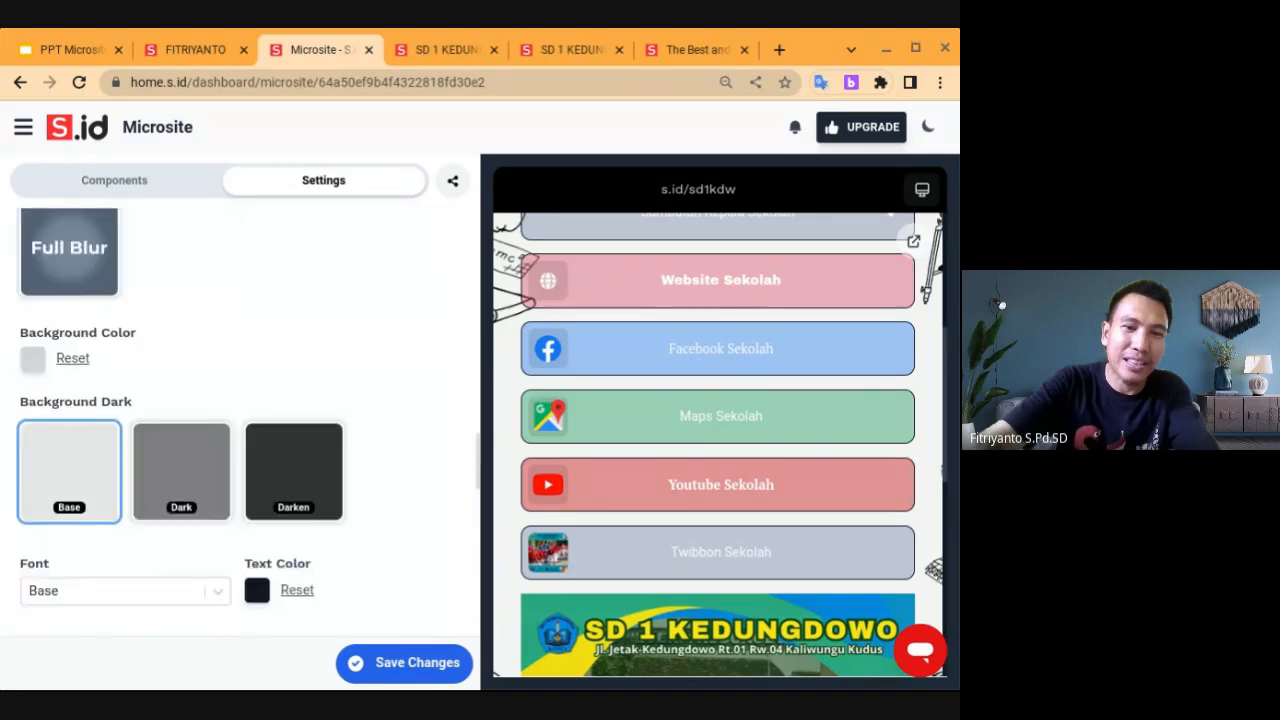
pyautogui.scroll(1, 237, 420)
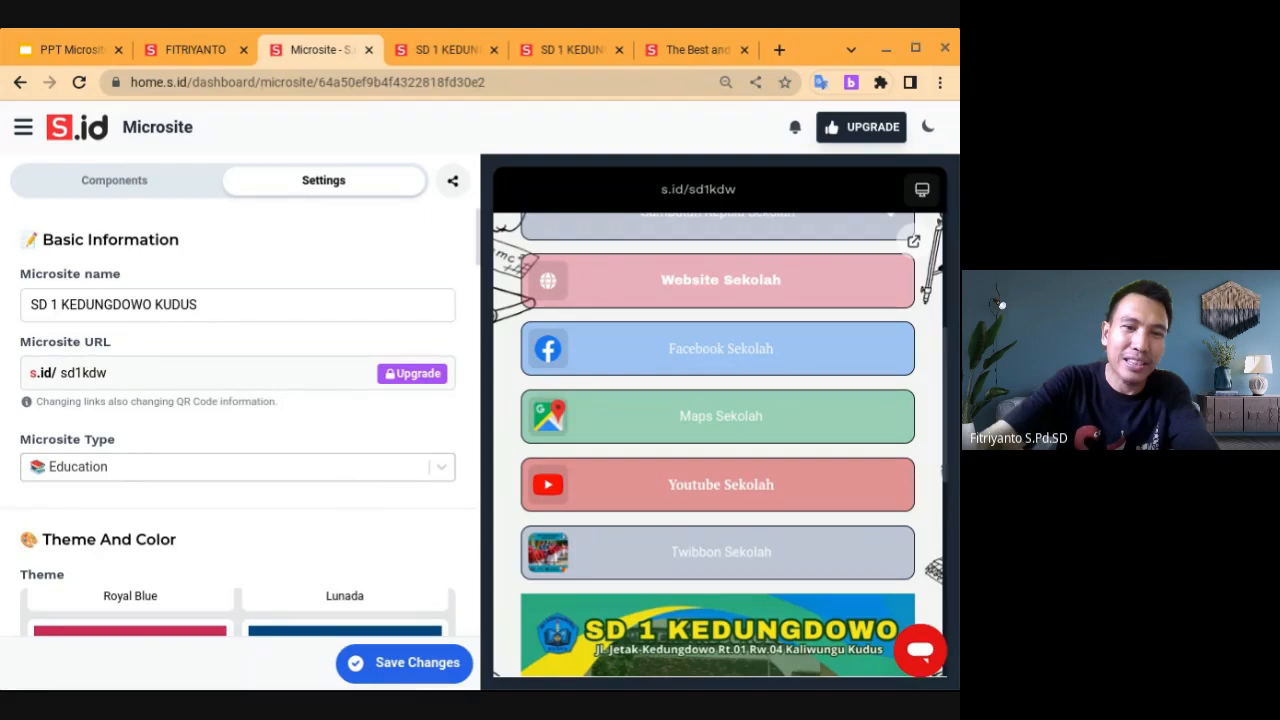
pyautogui.scroll(-3, 234, 474)
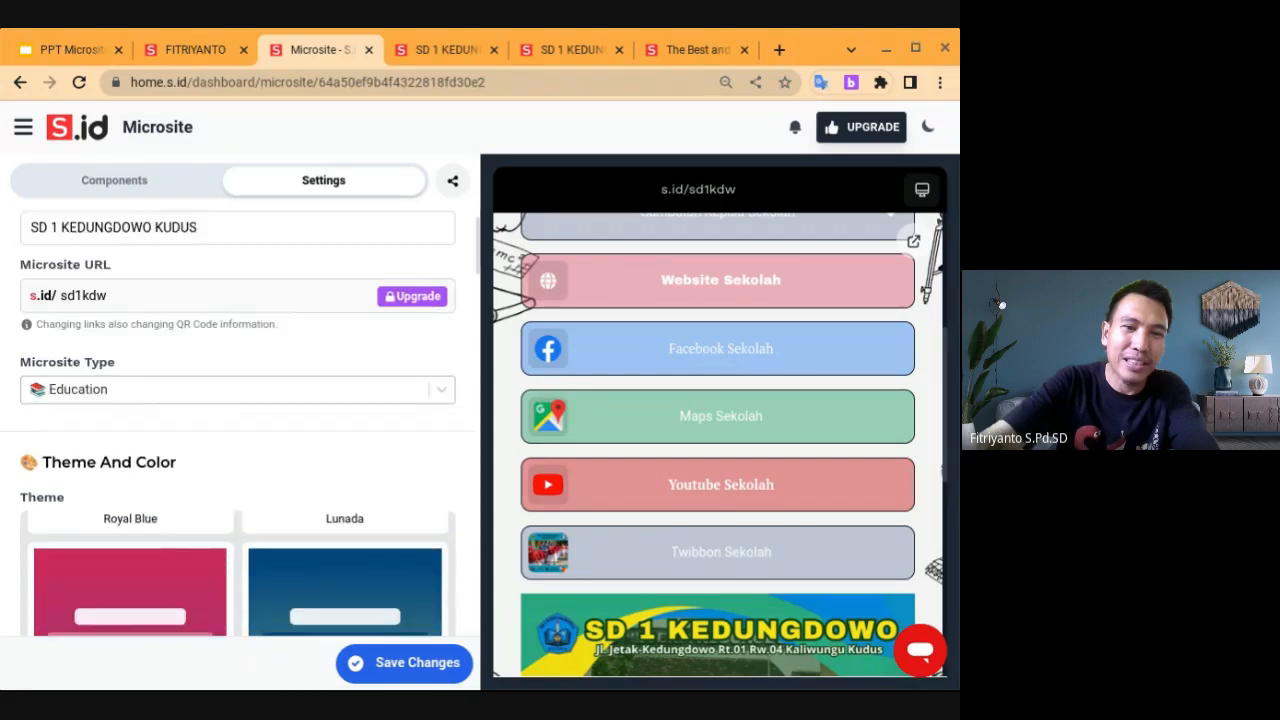
pyautogui.scroll(-5, 287, 376)
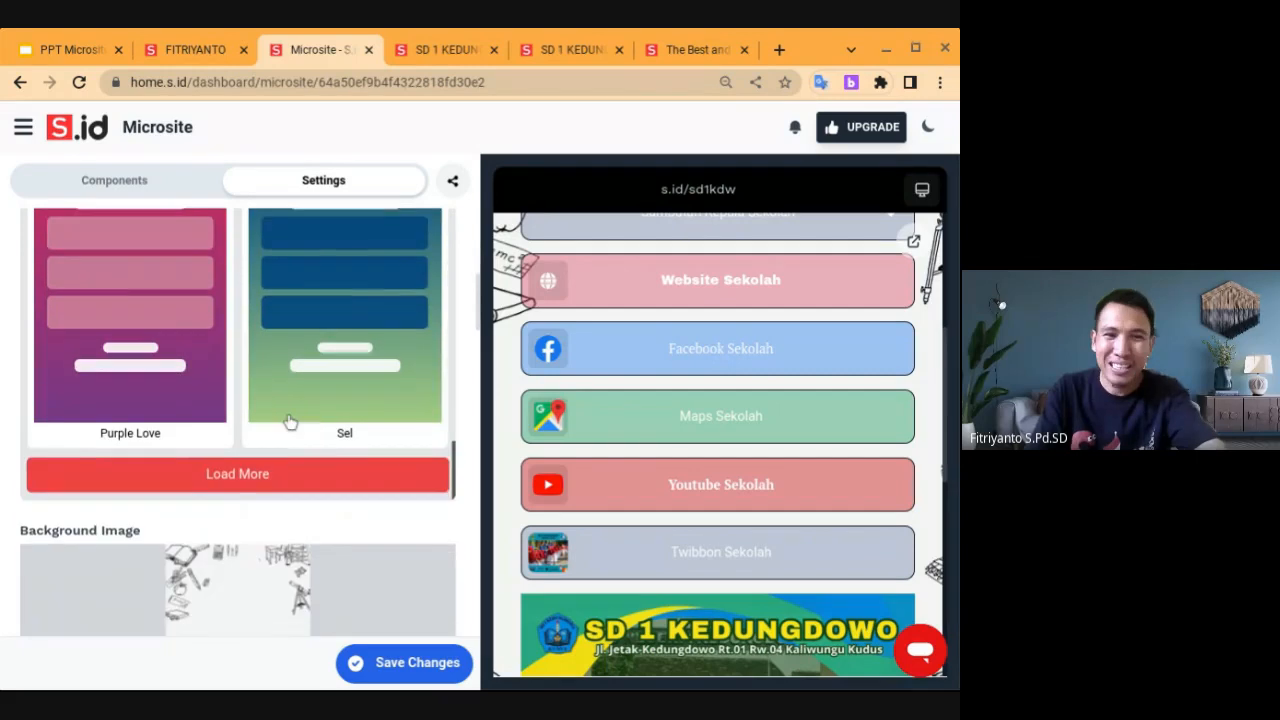
pyautogui.scroll(-4, 291, 377)
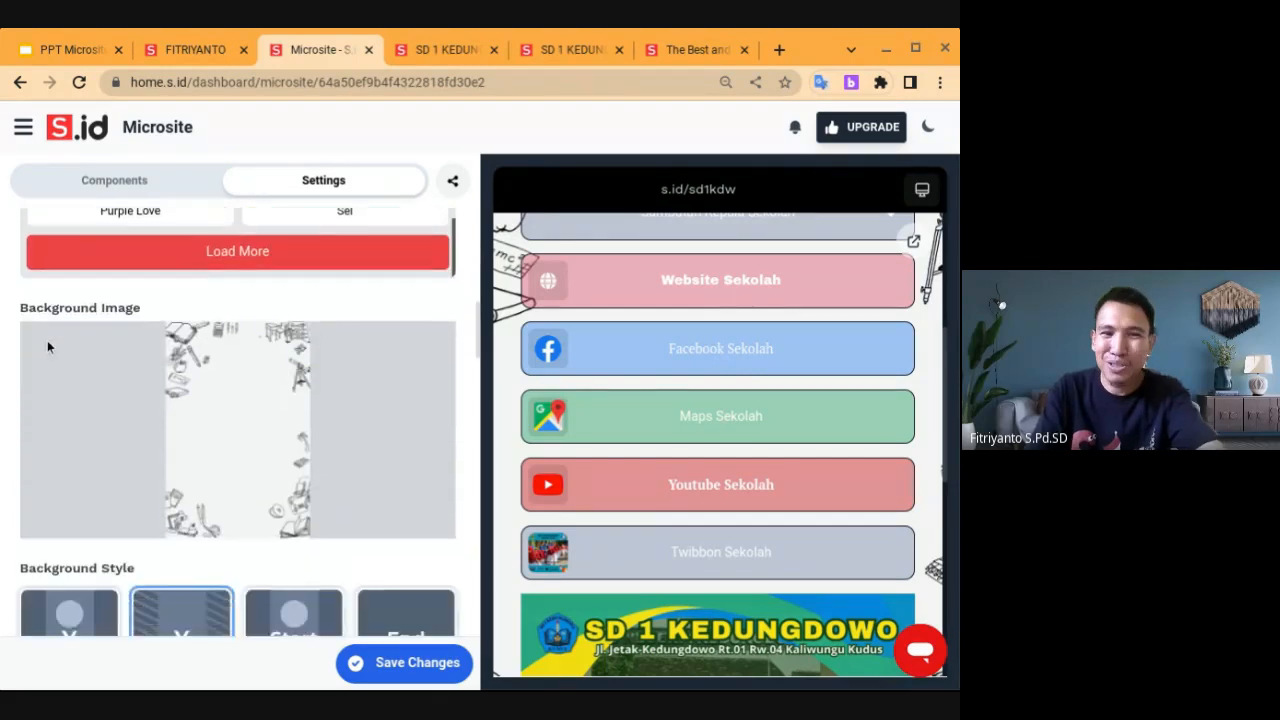
pyautogui.scroll(-1, 247, 462)
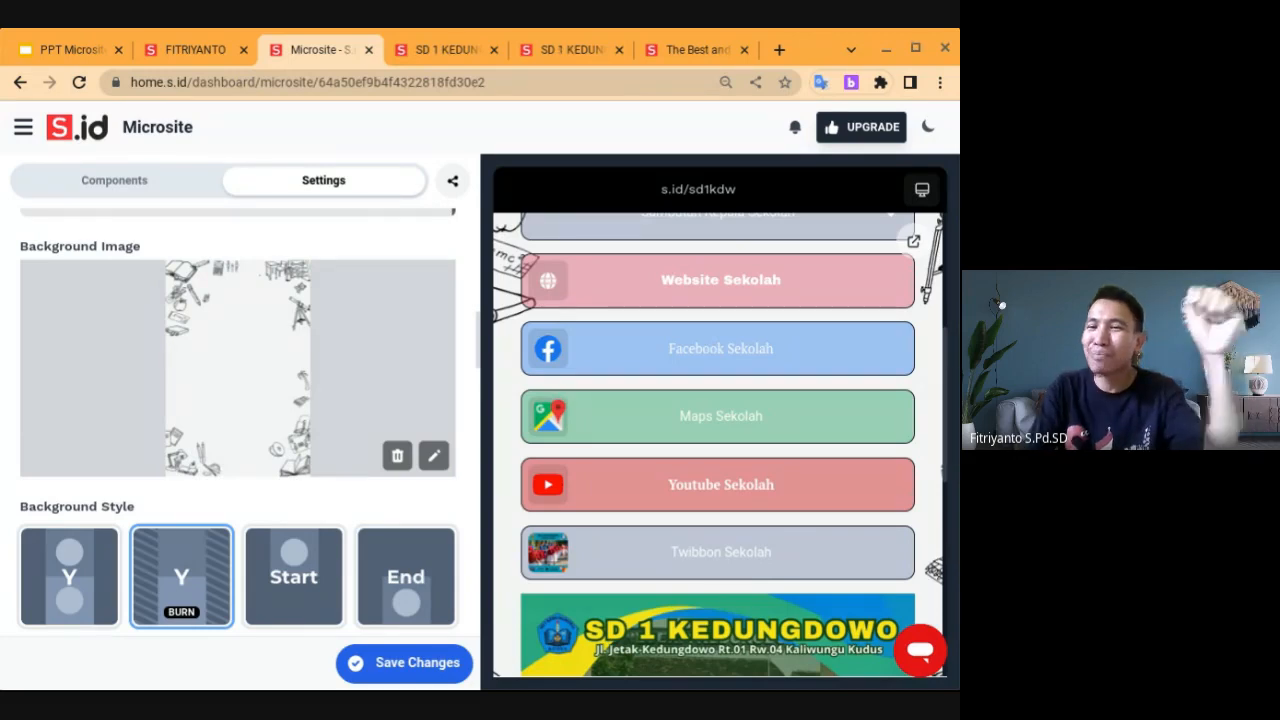
pyautogui.scroll(10, 237, 420)
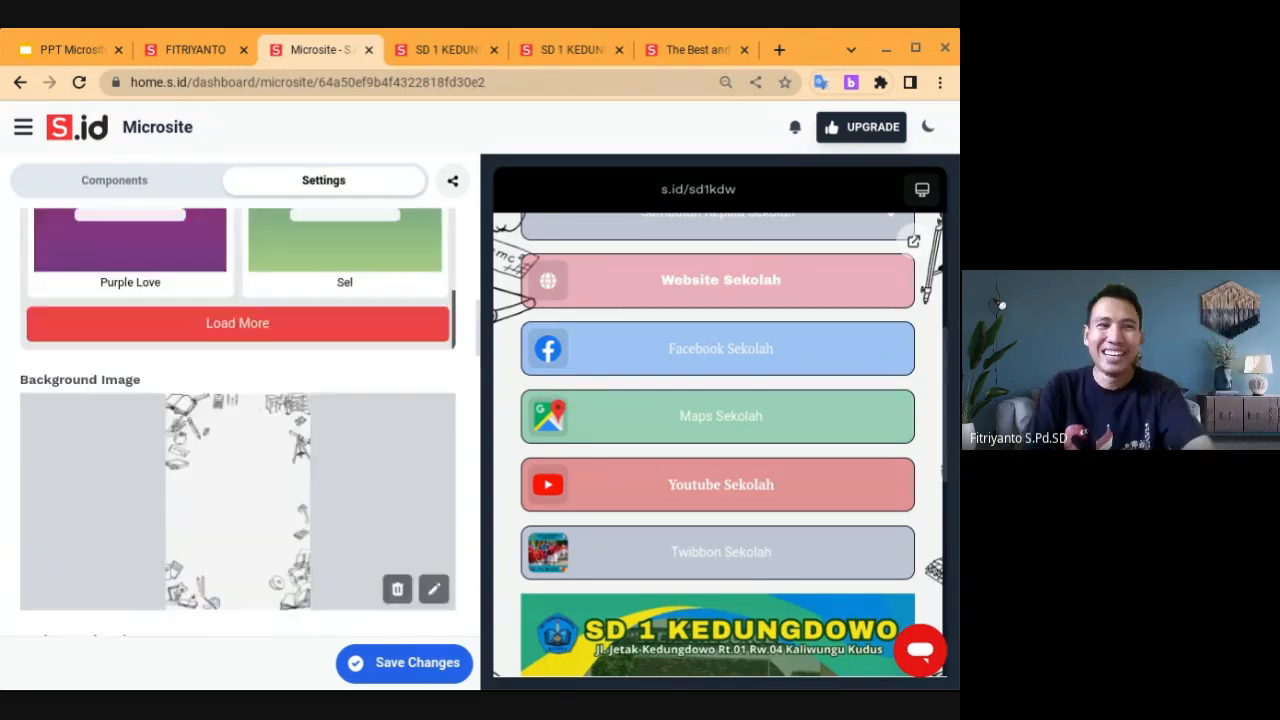
pyautogui.scroll(10, 240, 365)
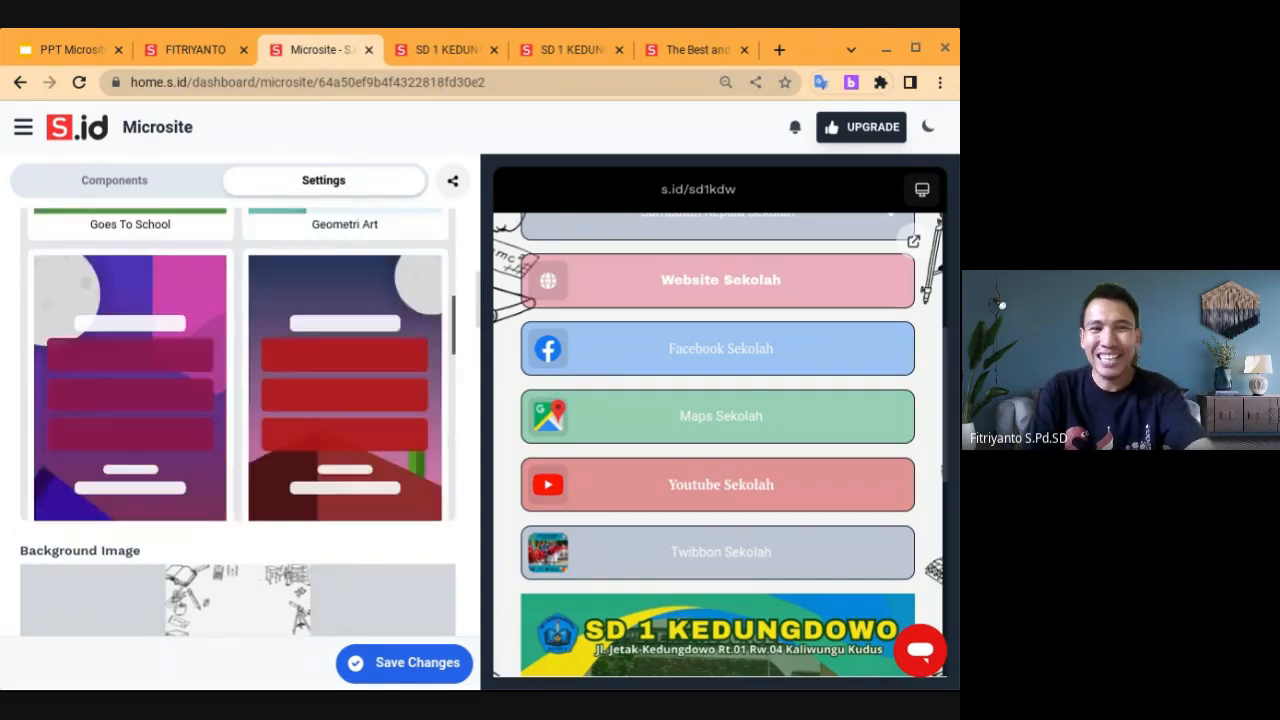
pyautogui.scroll(4, 240, 365)
pyautogui.scroll(-8, 240, 365)
pyautogui.scroll(-10, 240, 365)
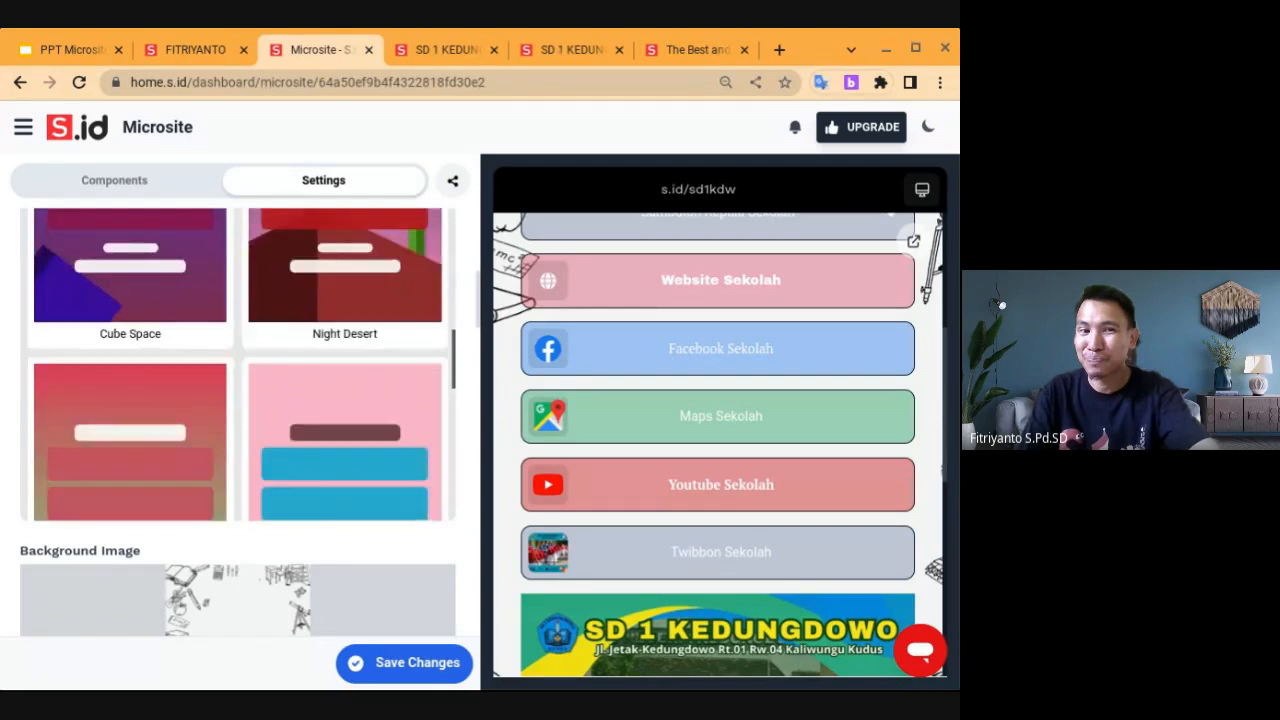
pyautogui.scroll(-8, 240, 365)
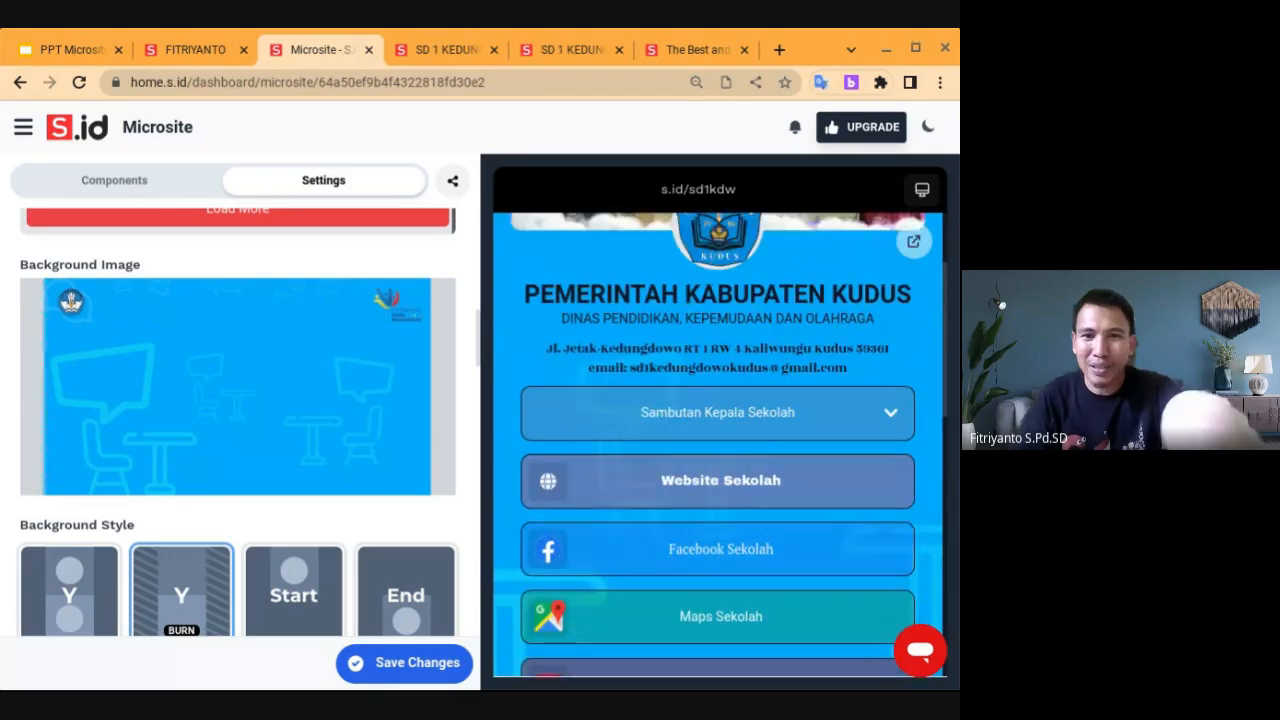
# Replace the sketch-doodle background with the white Indonesia-map template with education logos
pyautogui.scroll(-3, 718, 445)
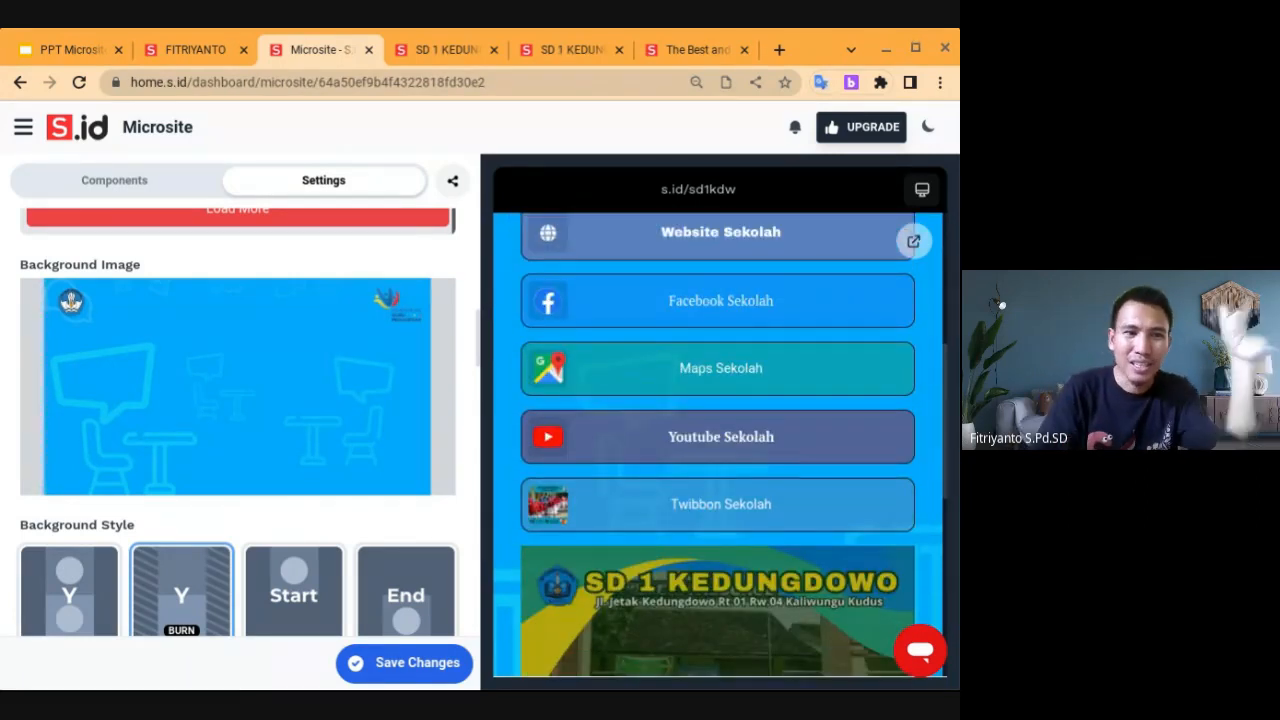
pyautogui.moveTo(321, 437)
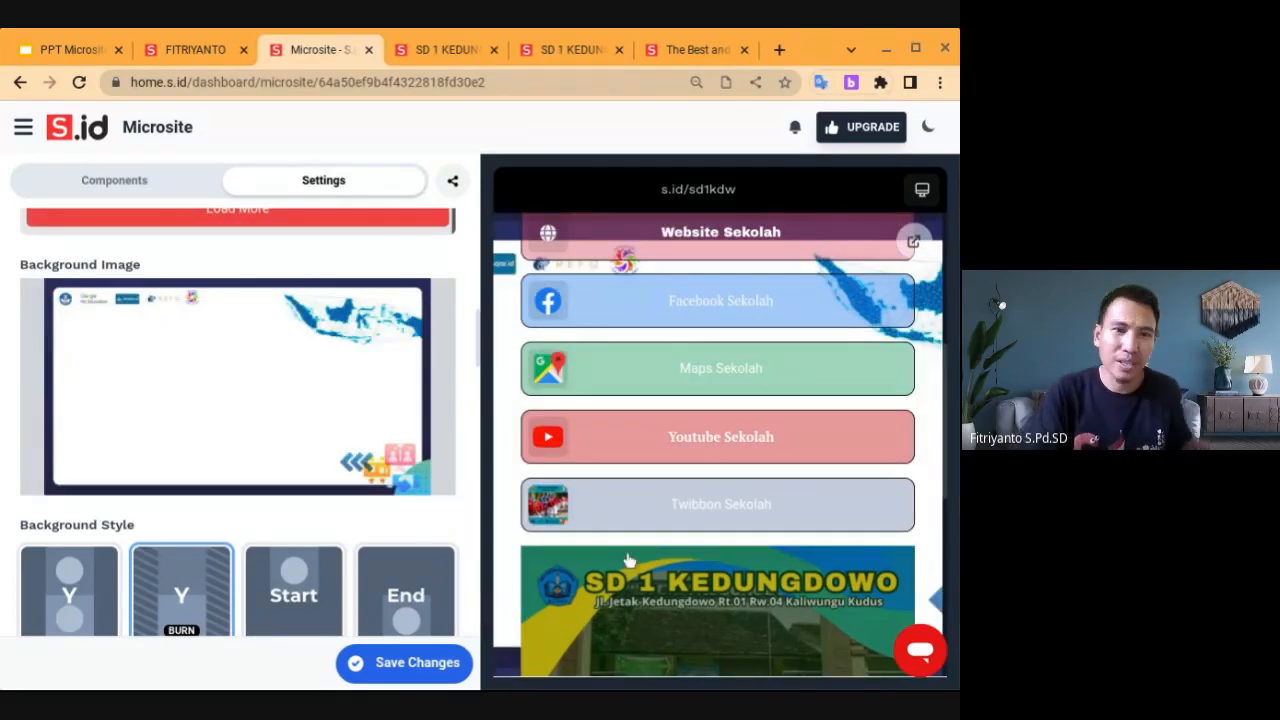
pyautogui.moveTo(434, 477)
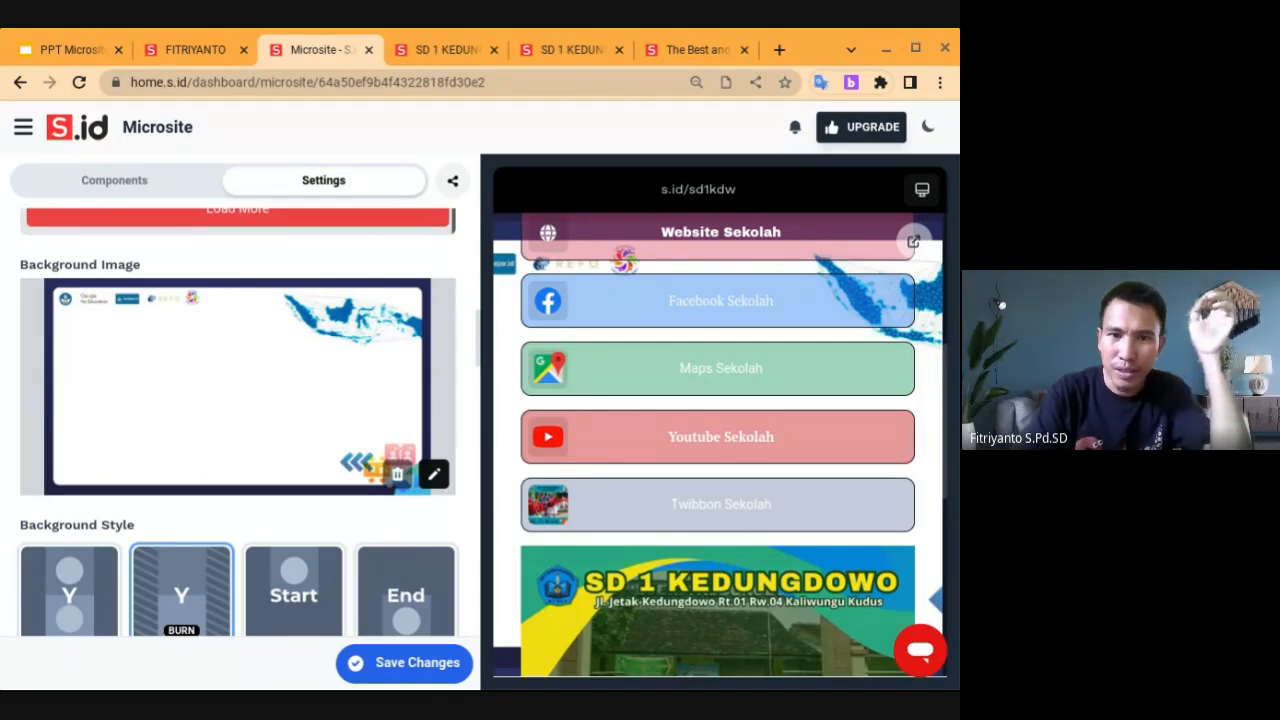
# Upload the cartoon of two smiling children as the Background Image and review the style options
pyautogui.click(776, 610)
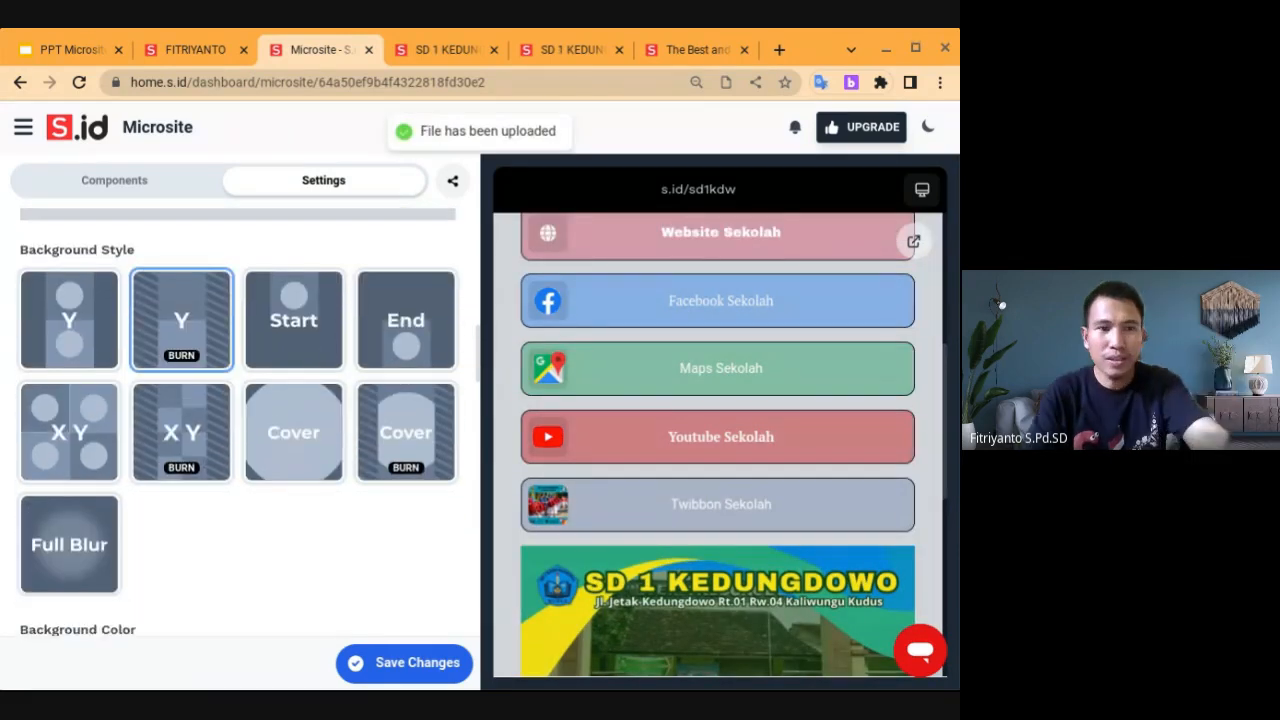
pyautogui.scroll(-3, 240, 422)
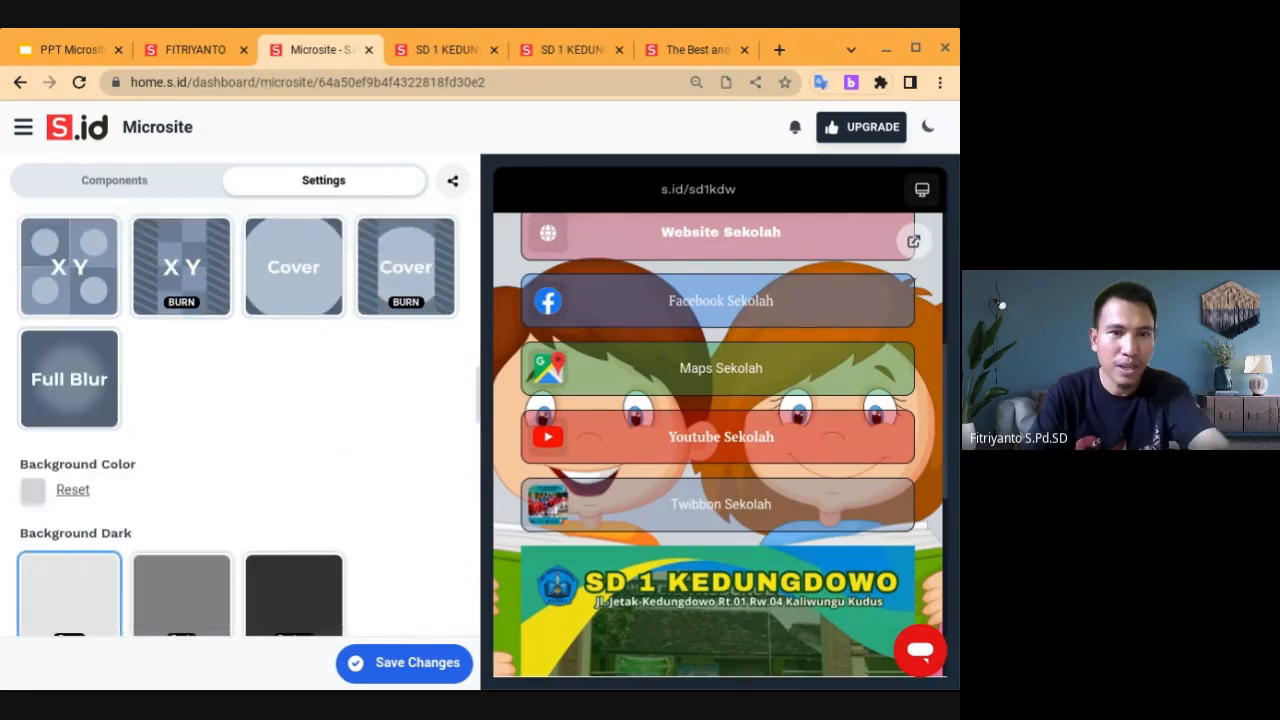
pyautogui.scroll(3, 240, 422)
pyautogui.scroll(1, 240, 422)
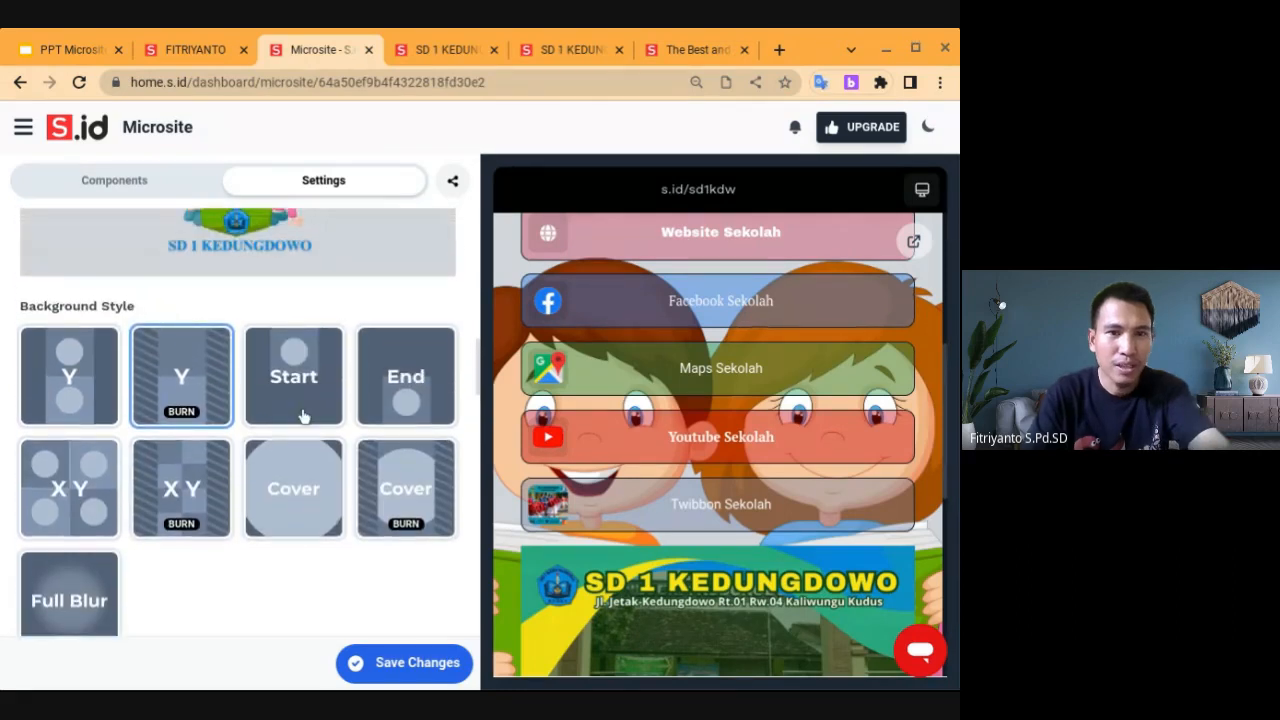
pyautogui.scroll(-2, 210, 406)
pyautogui.scroll(-2, 210, 406)
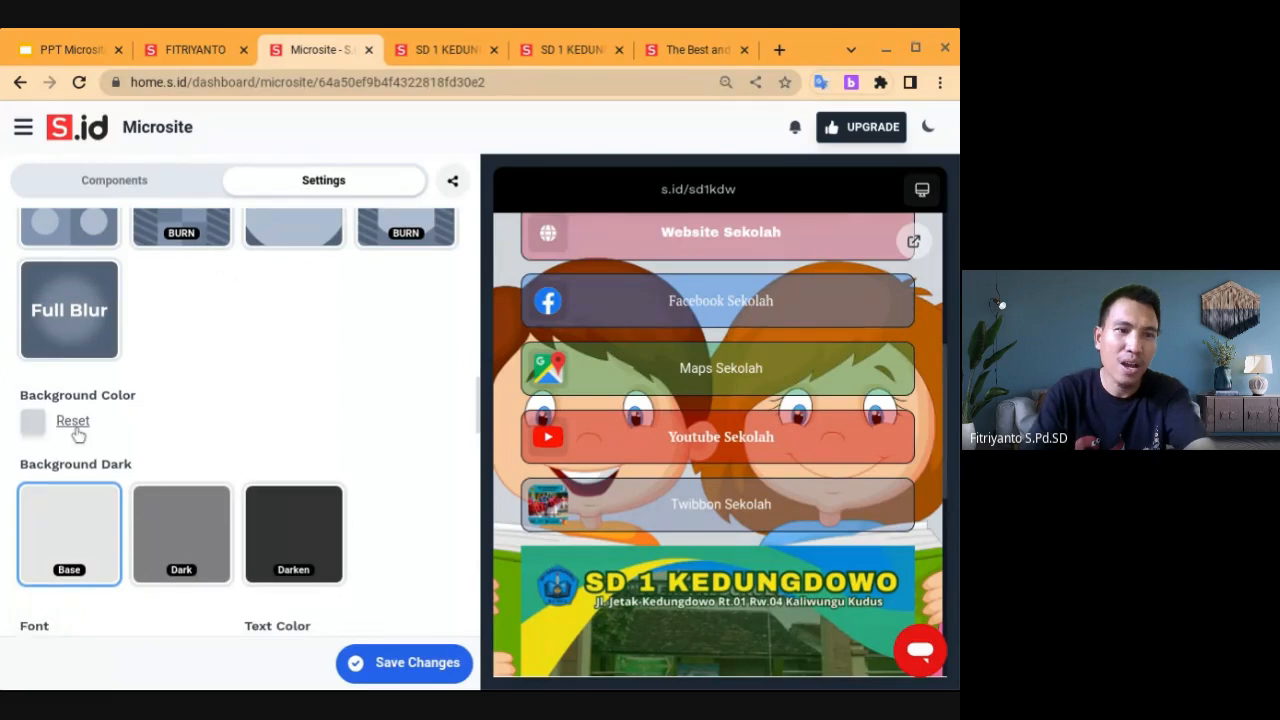
pyautogui.scroll(-2, 120, 432)
pyautogui.scroll(-6, 148, 436)
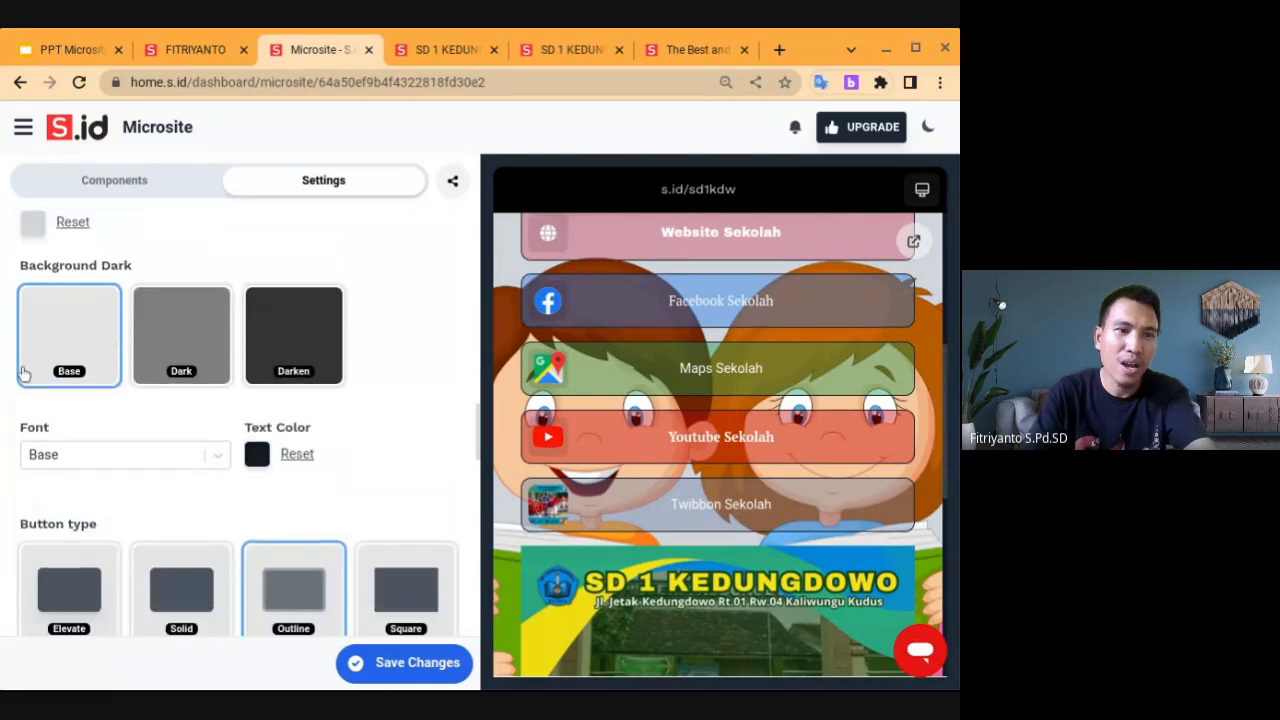
pyautogui.scroll(-6, 240, 420)
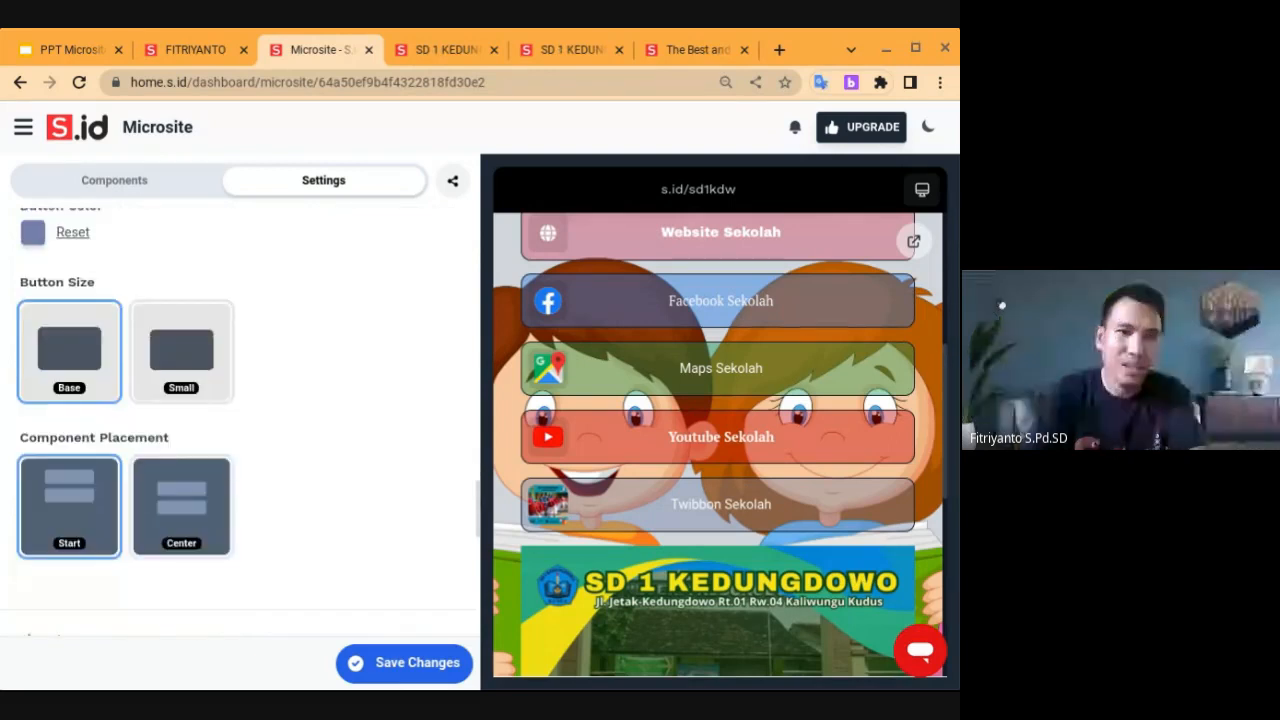
# Save the Settings with the cartoon-children background and go back to the Components list
pyautogui.scroll(-2, 240, 420)
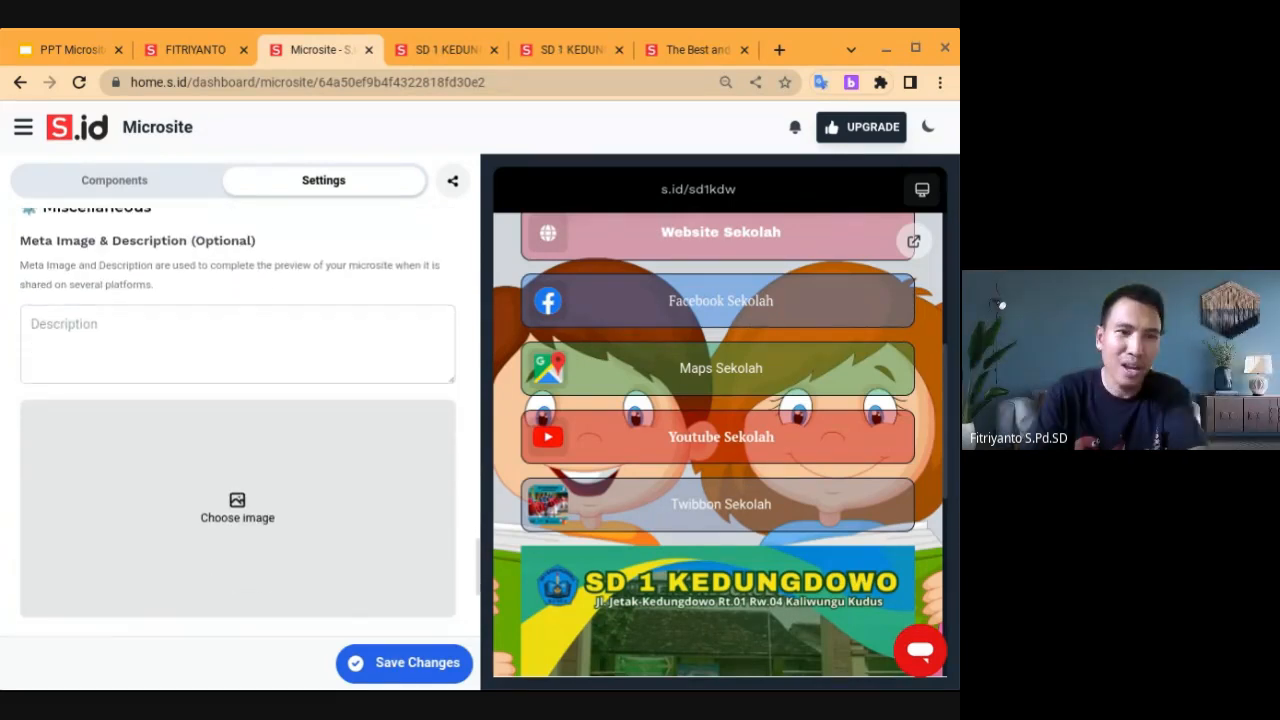
pyautogui.scroll(2, 242, 440)
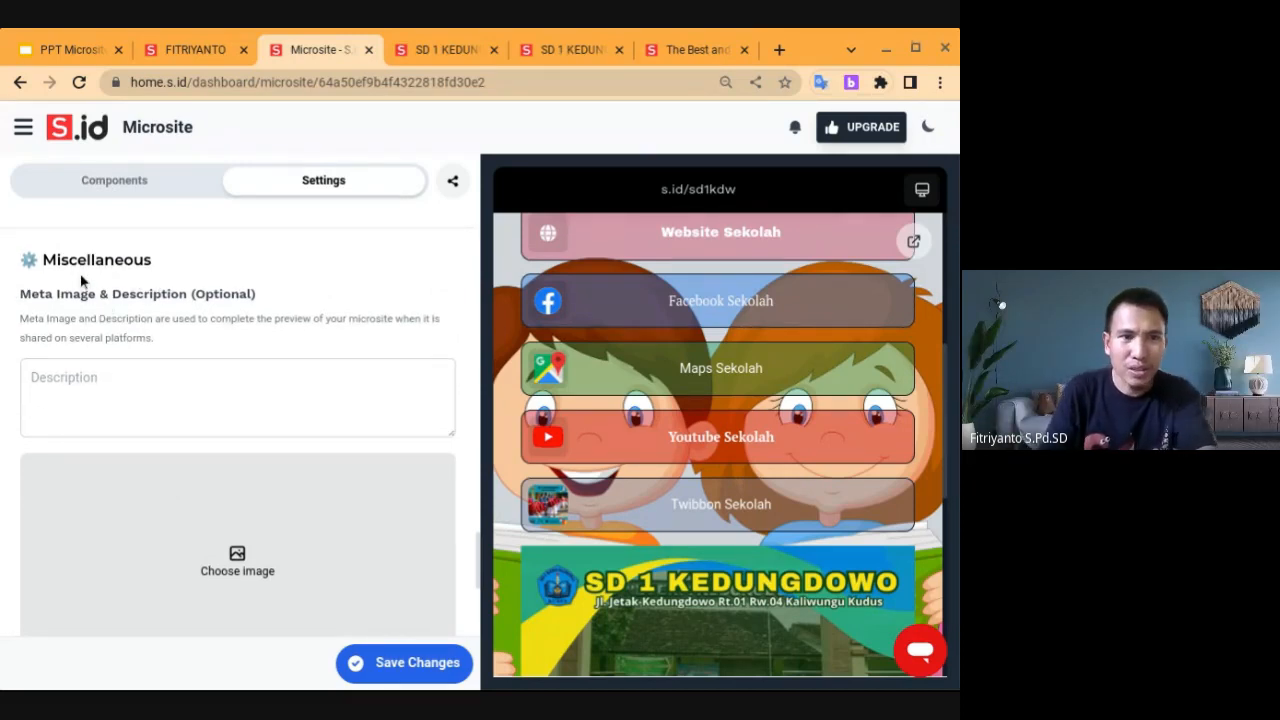
pyautogui.scroll(-3, 237, 420)
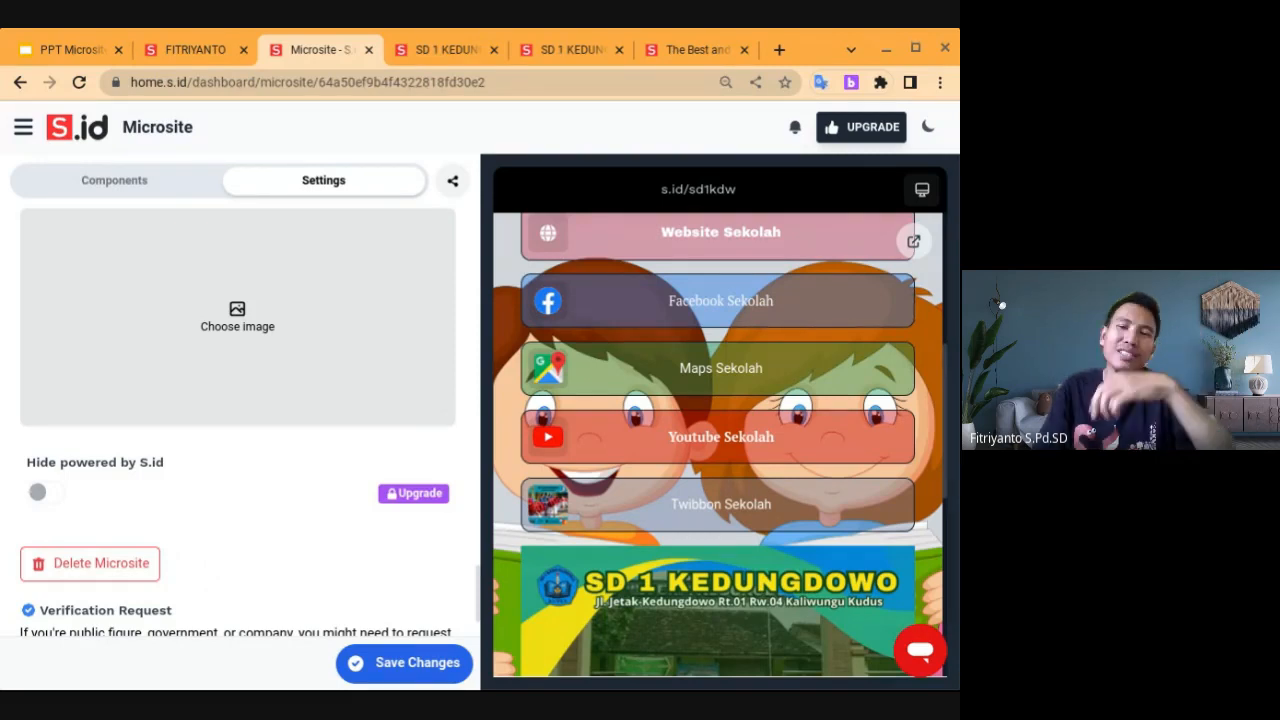
pyautogui.scroll(-1, 237, 420)
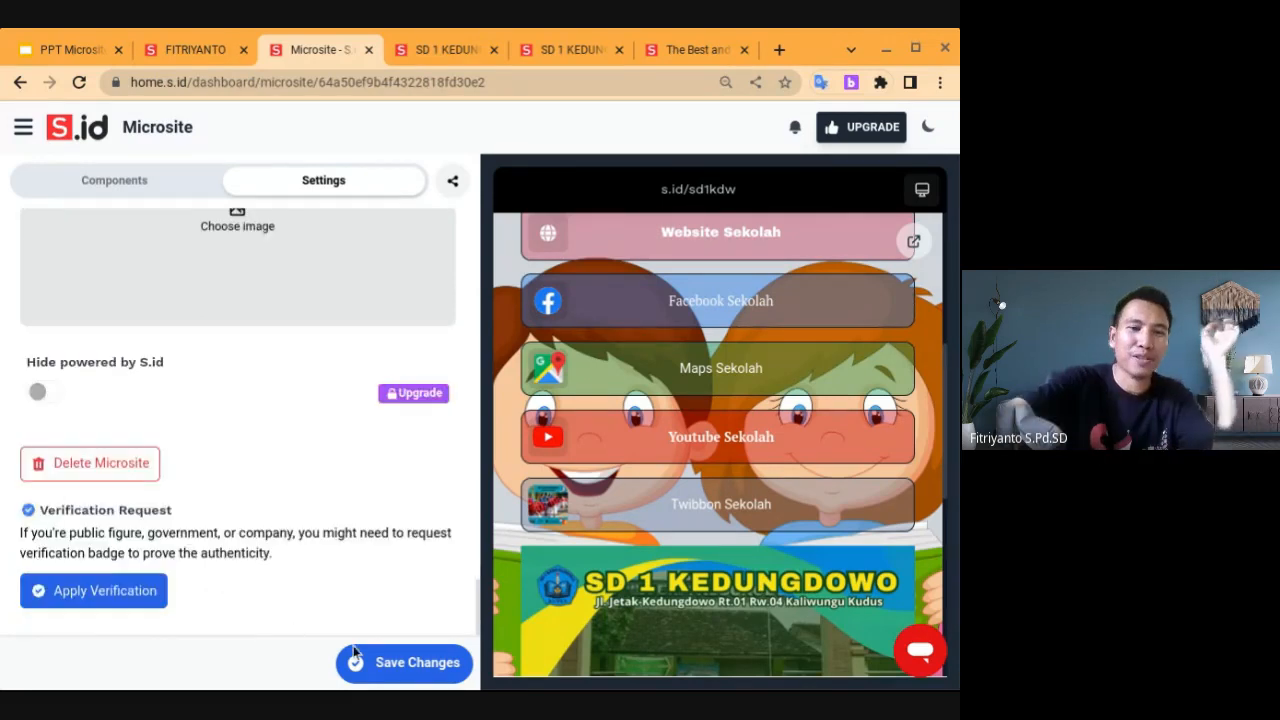
pyautogui.click(410, 667)
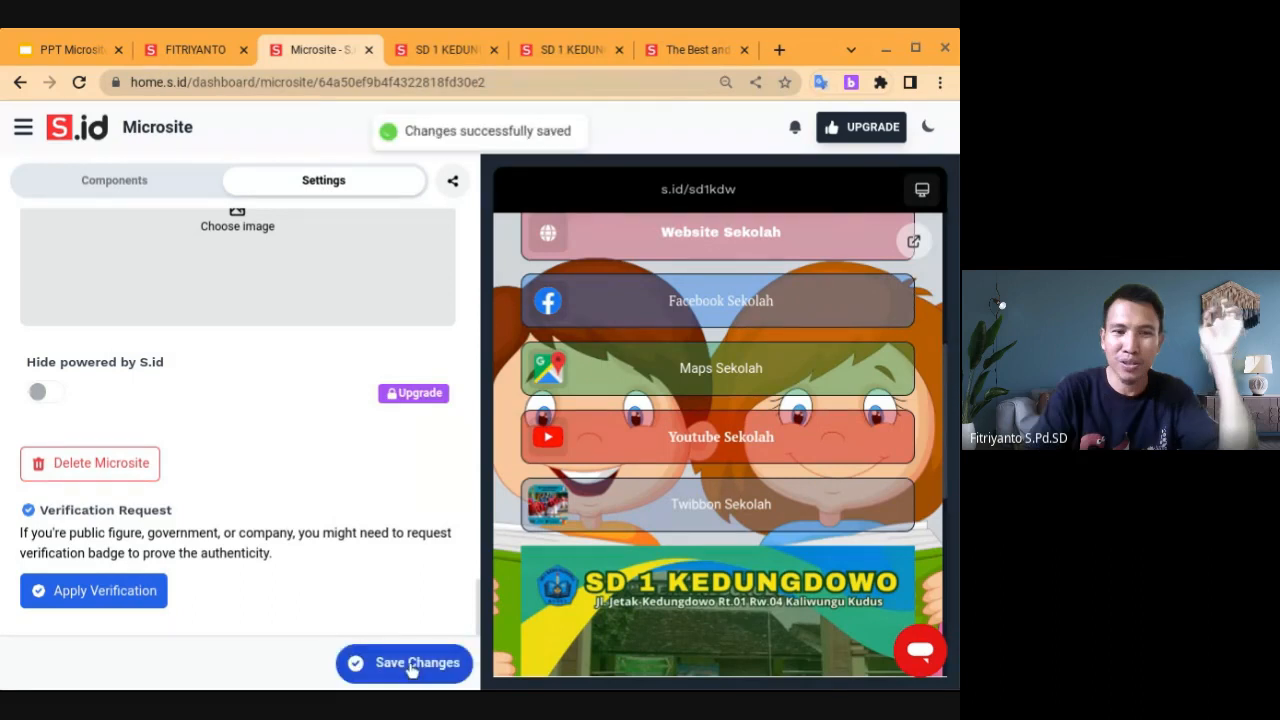
pyautogui.click(122, 187)
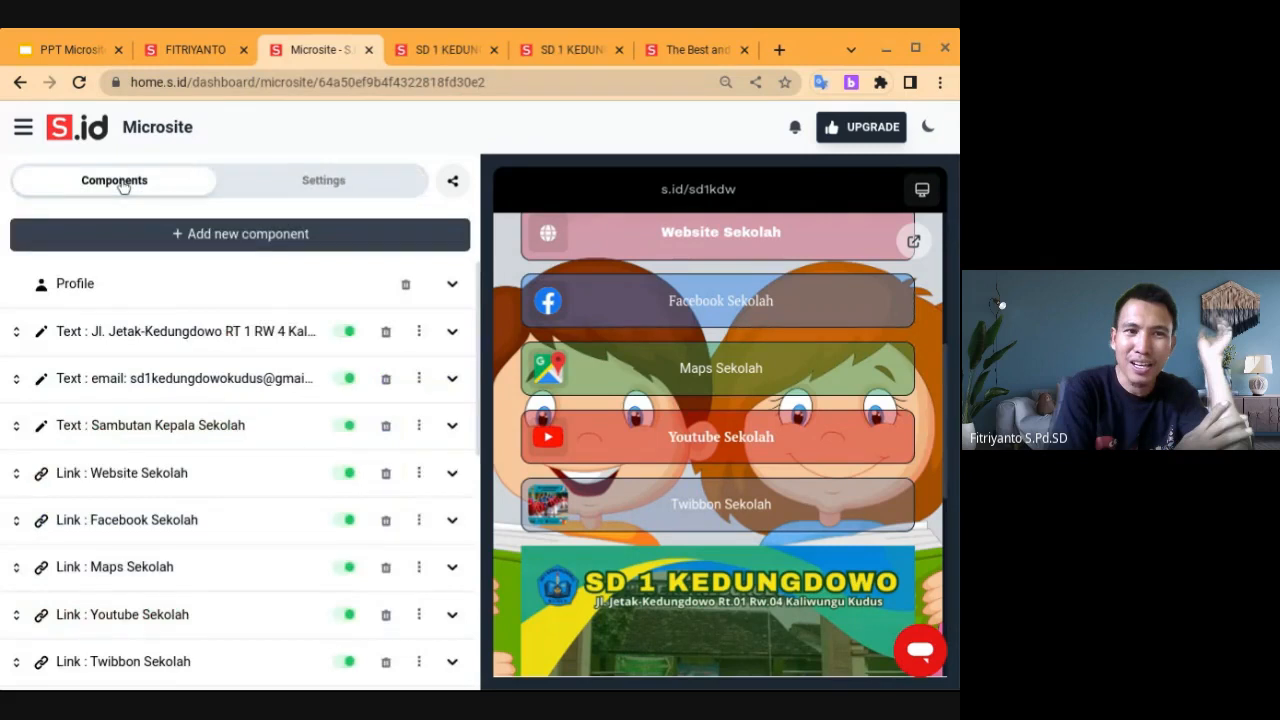
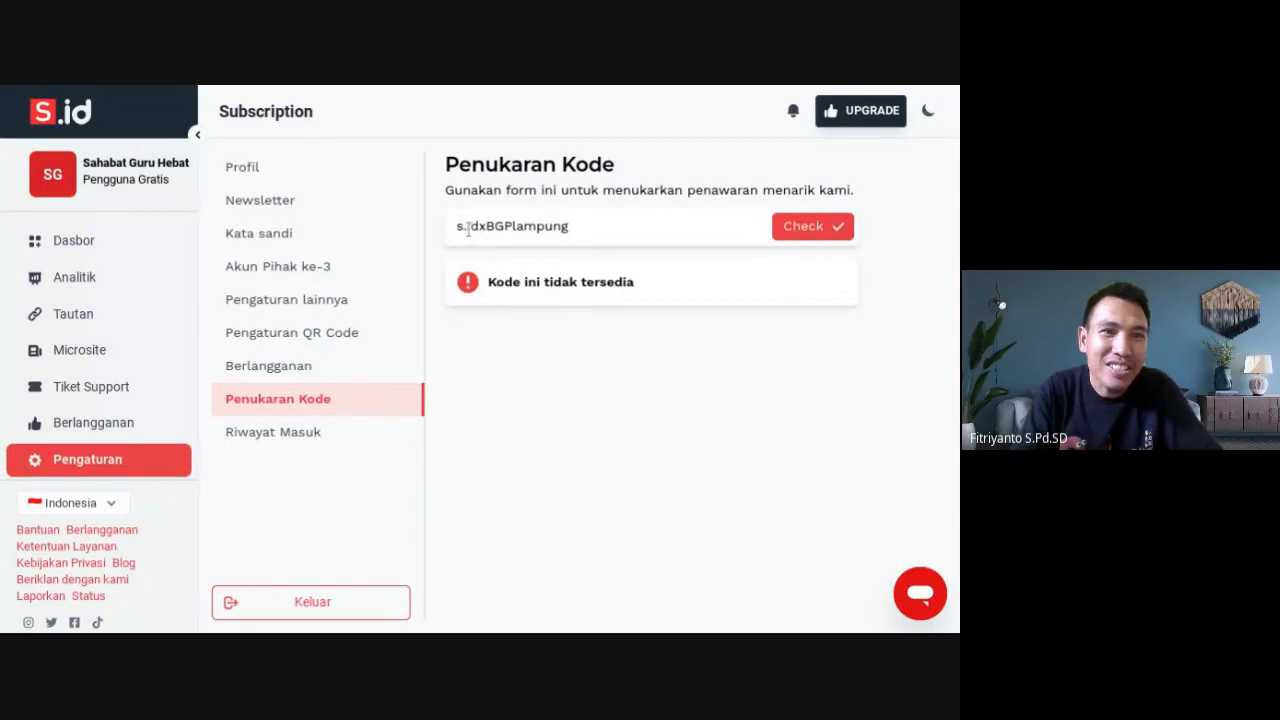
# Remove the stray dot from the voucher code and check it again
pyautogui.click(467, 228)
pyautogui.press('BackSpace')
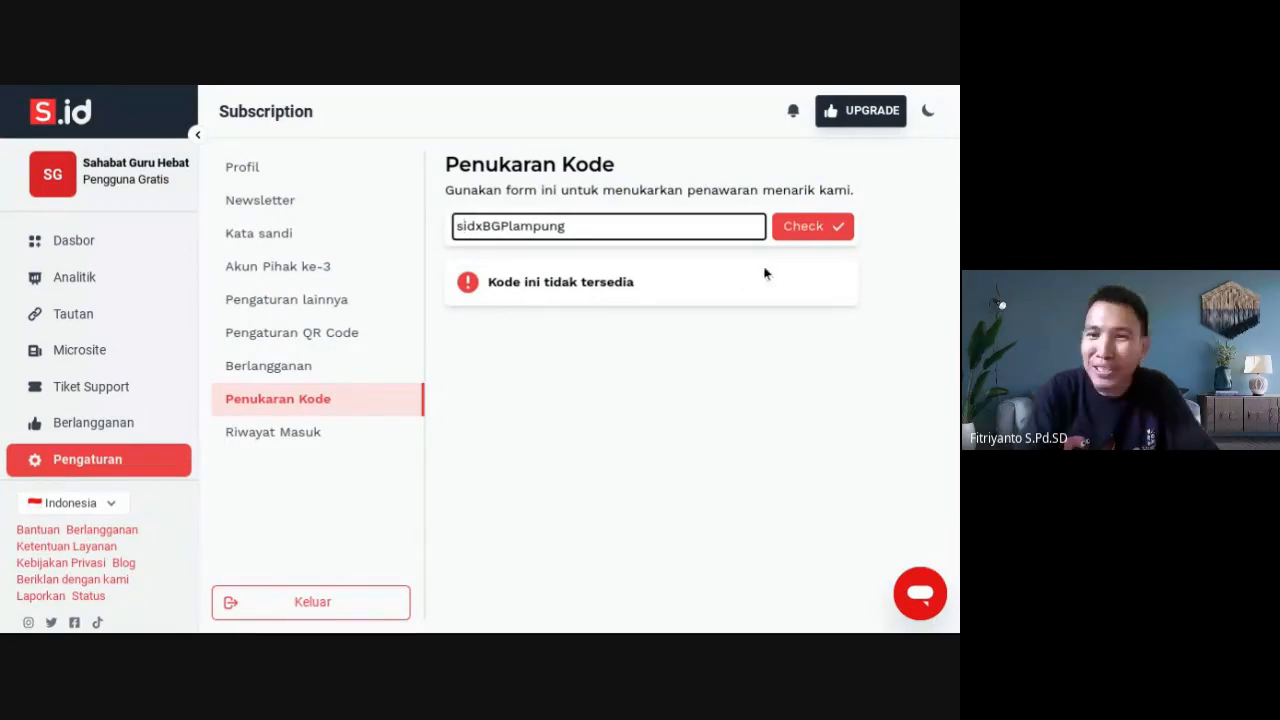
pyautogui.click(808, 231)
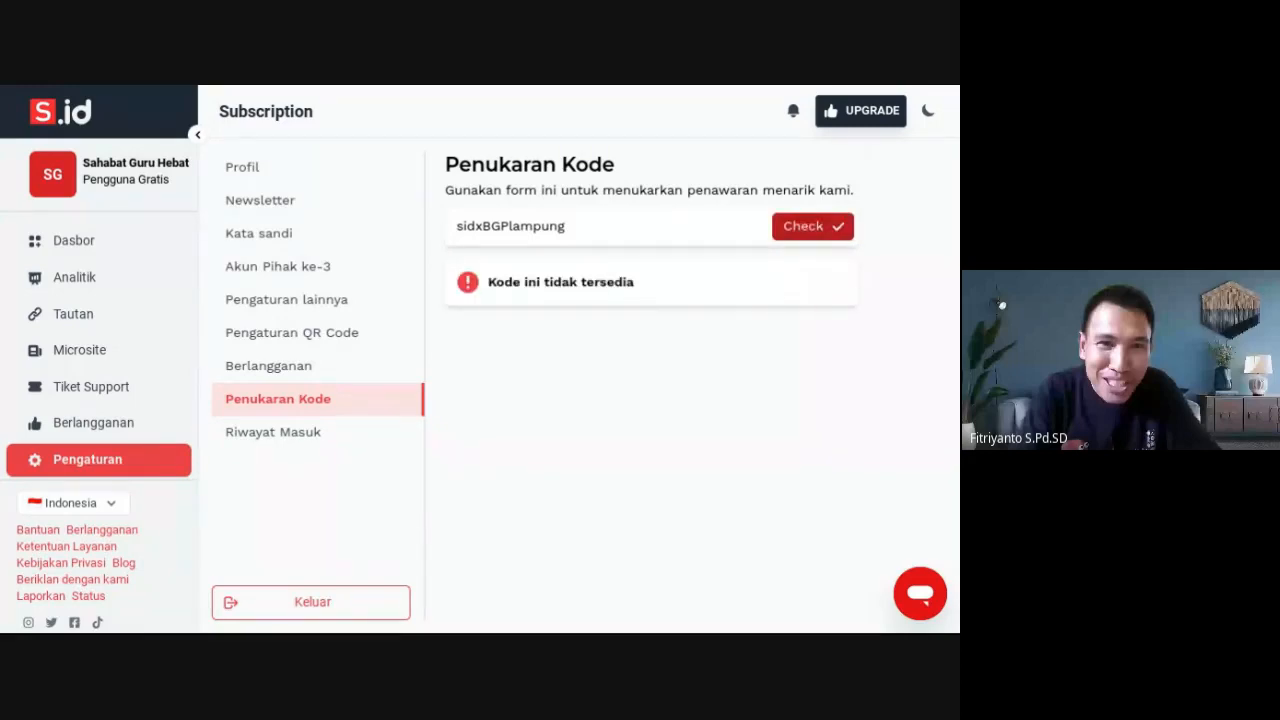
pyautogui.click(582, 229)
pyautogui.press('Return')
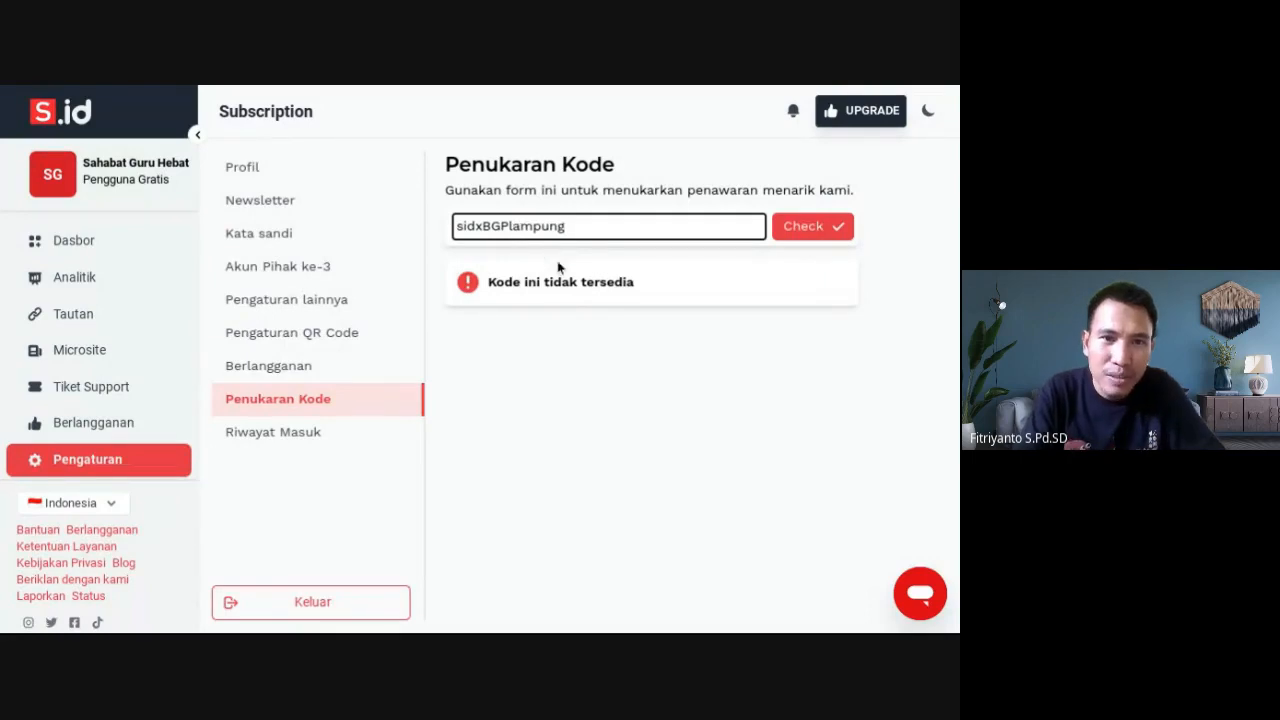
# Try the code with a capital L, then lowercase l again, checking each version
pyautogui.press('BackSpace')
pyautogui.write('L')
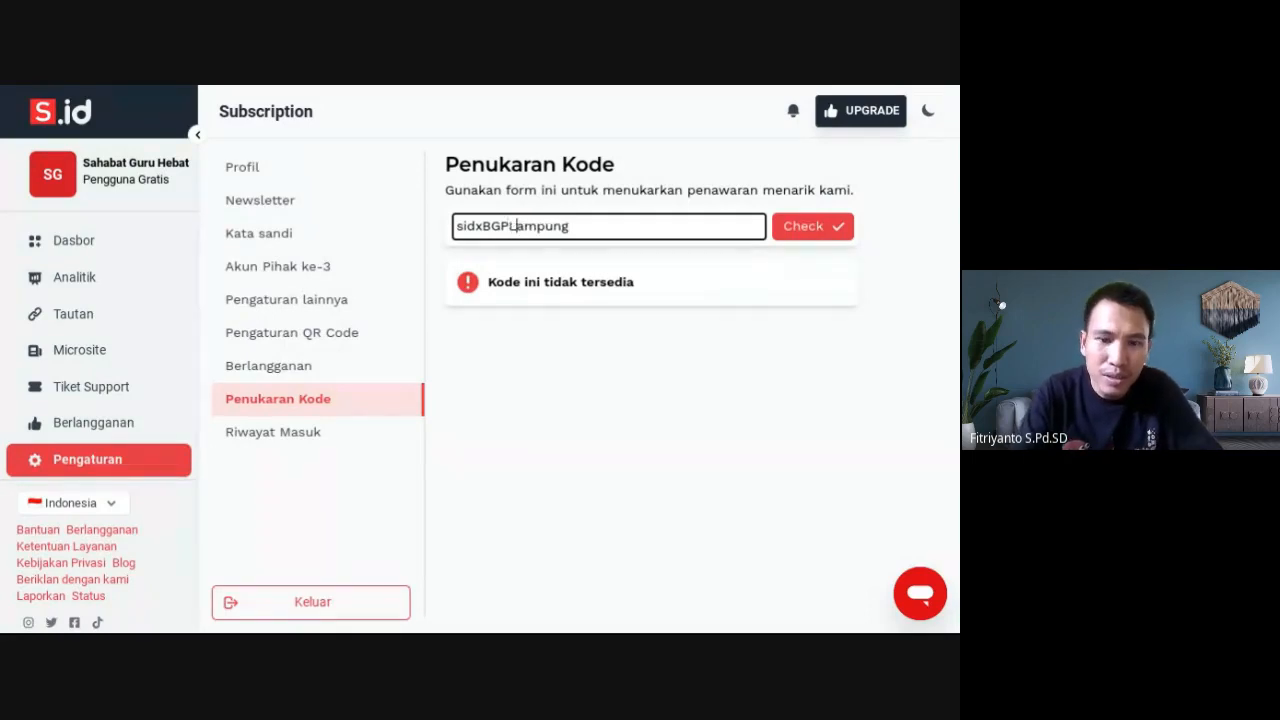
pyautogui.click(836, 228)
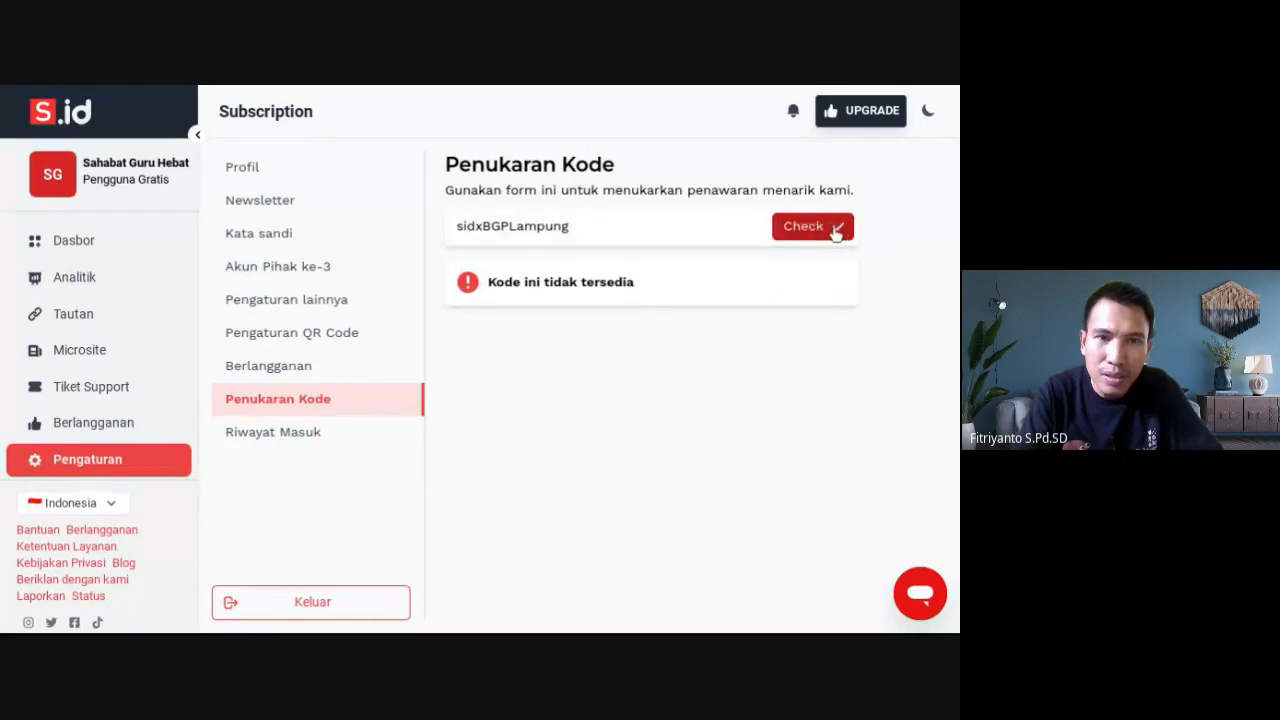
pyautogui.click(517, 229)
pyautogui.press('BackSpace')
pyautogui.write('l')
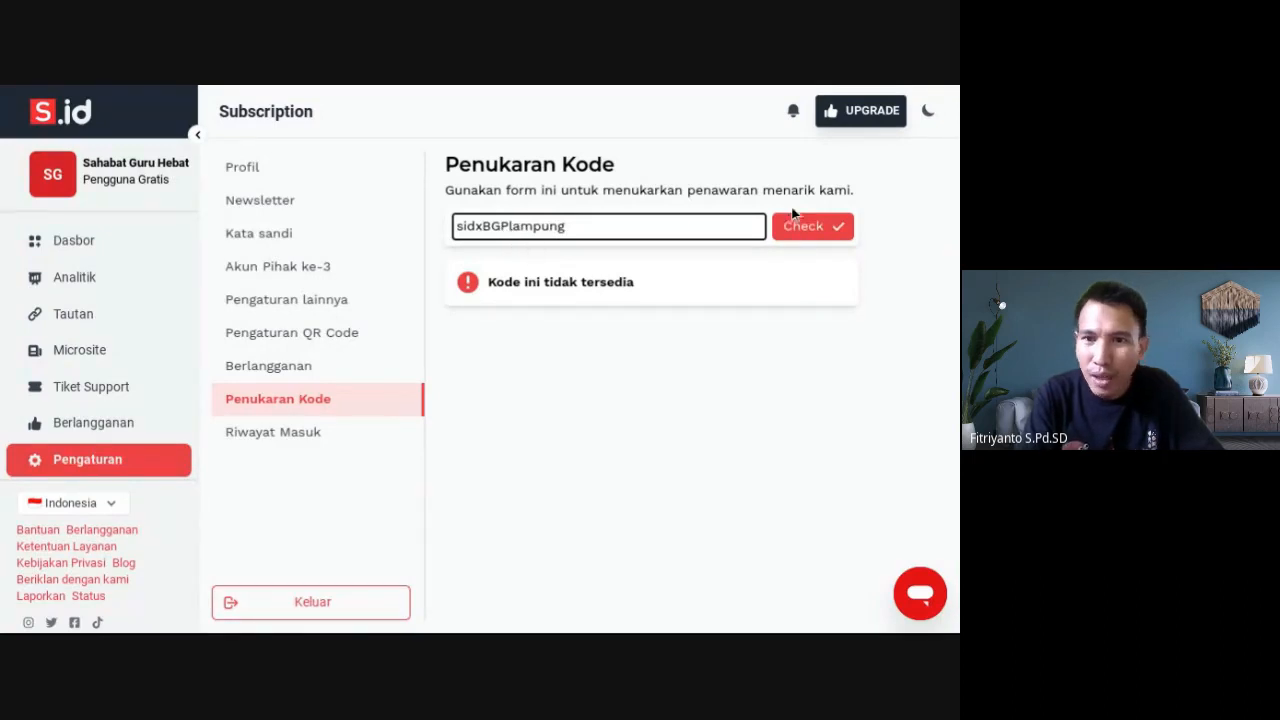
pyautogui.click(816, 233)
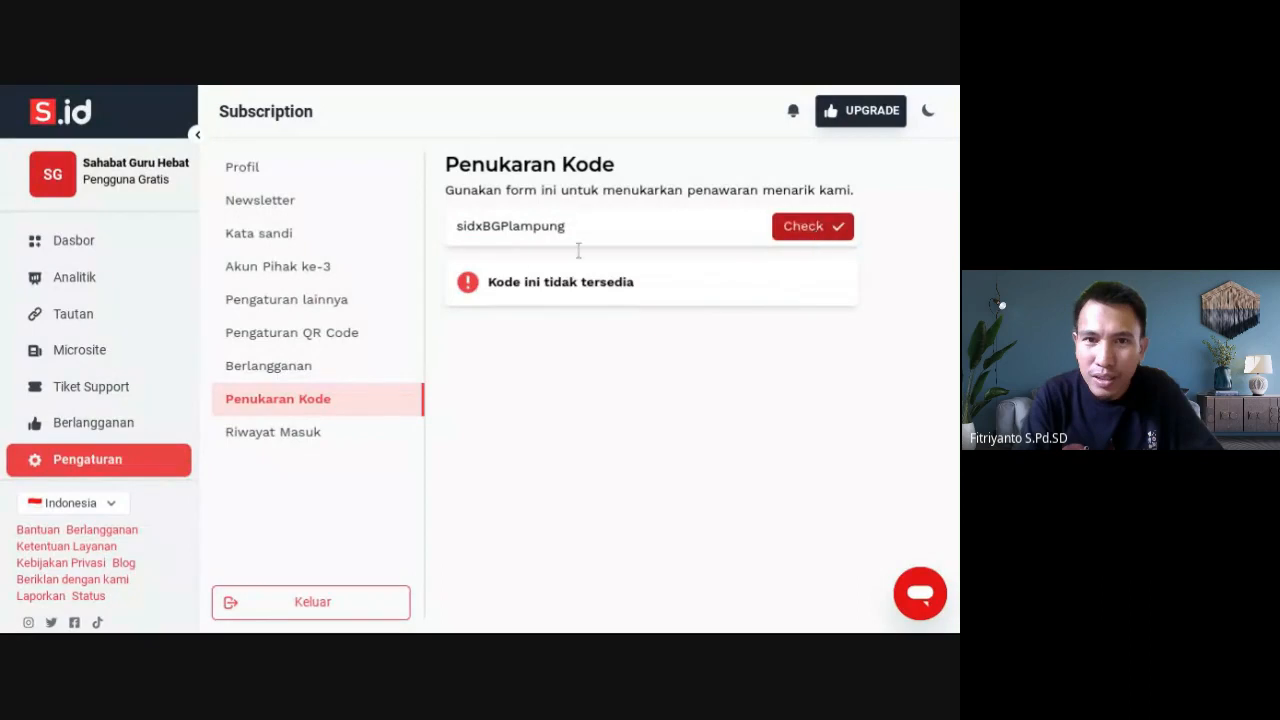
# Capitalise the code's first letter to S, check it, then delete it again
pyautogui.click(465, 230)
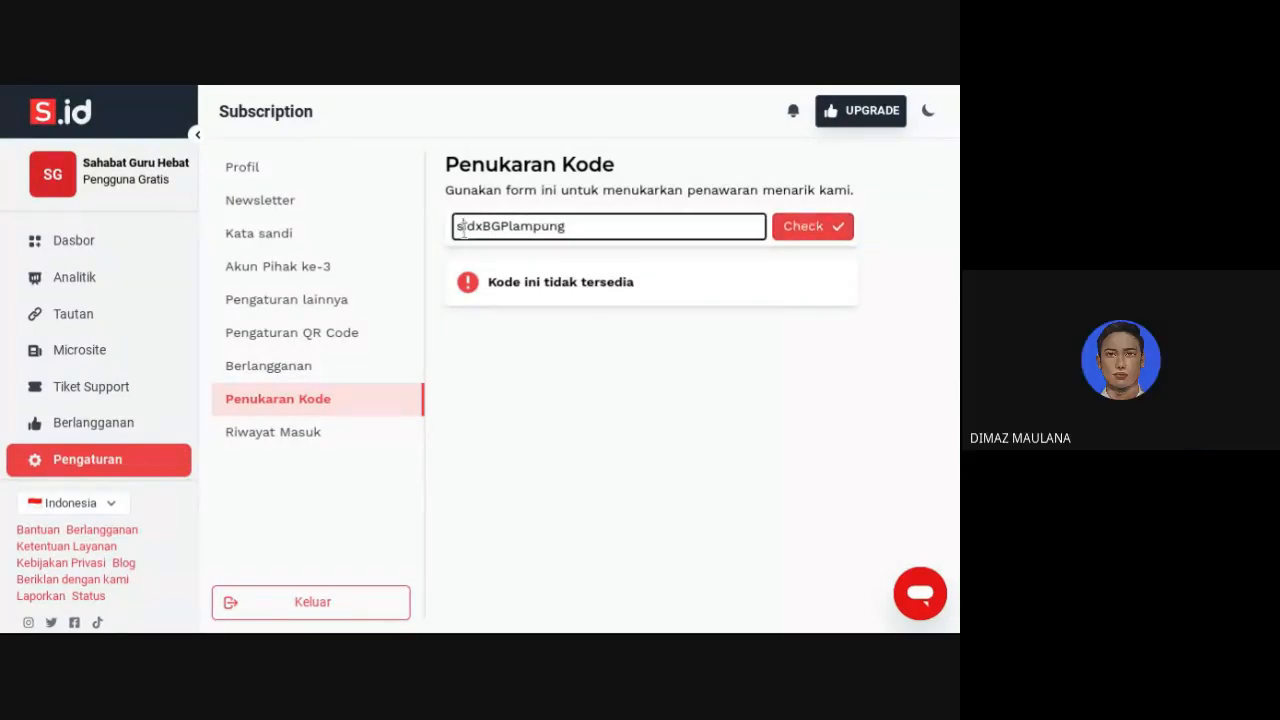
pyautogui.press('BackSpace')
pyautogui.write('S')
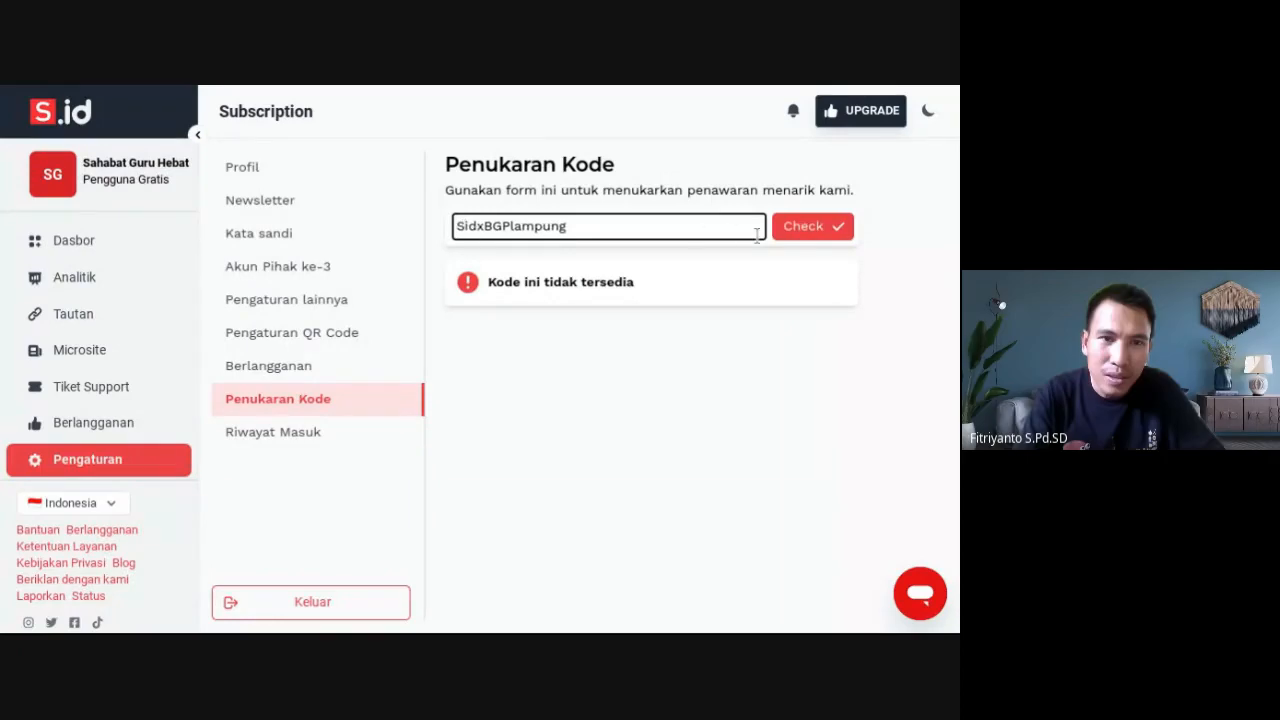
pyautogui.click(805, 228)
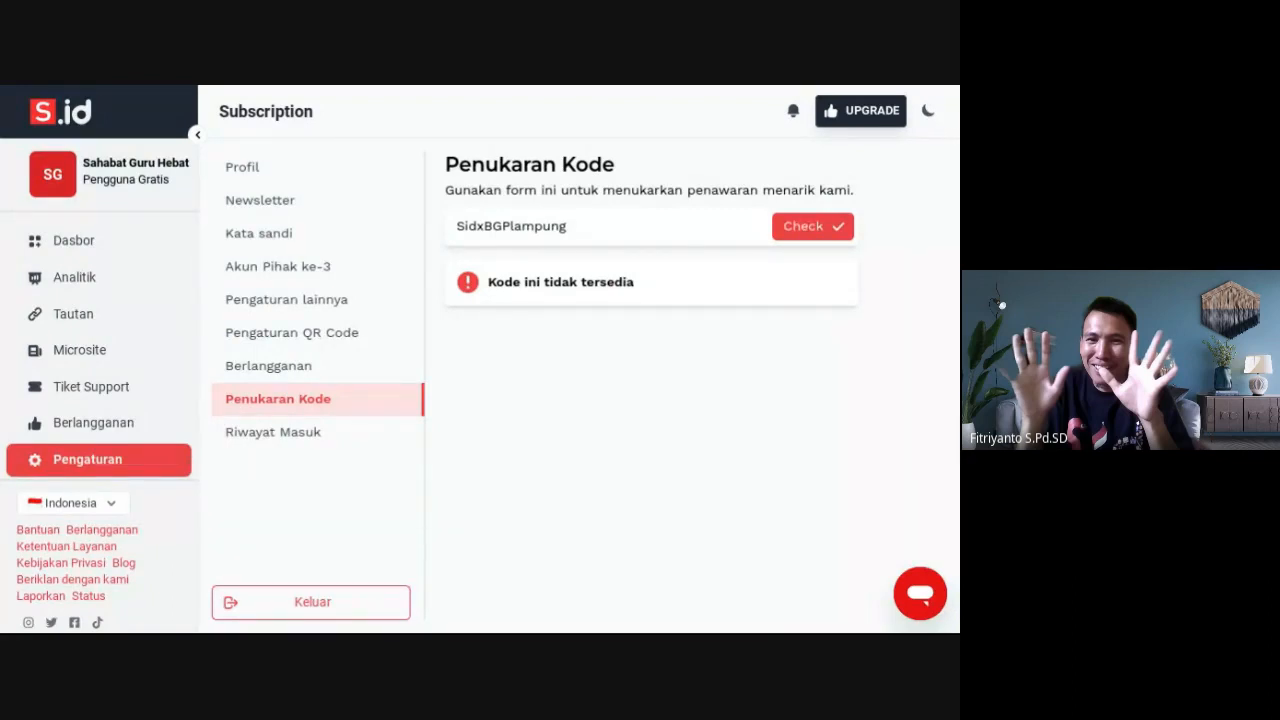
pyautogui.click(463, 229)
pyautogui.press('BackSpace')
# Restore the code's lowercase 's' first letter and check the code again
pyautogui.write('s')
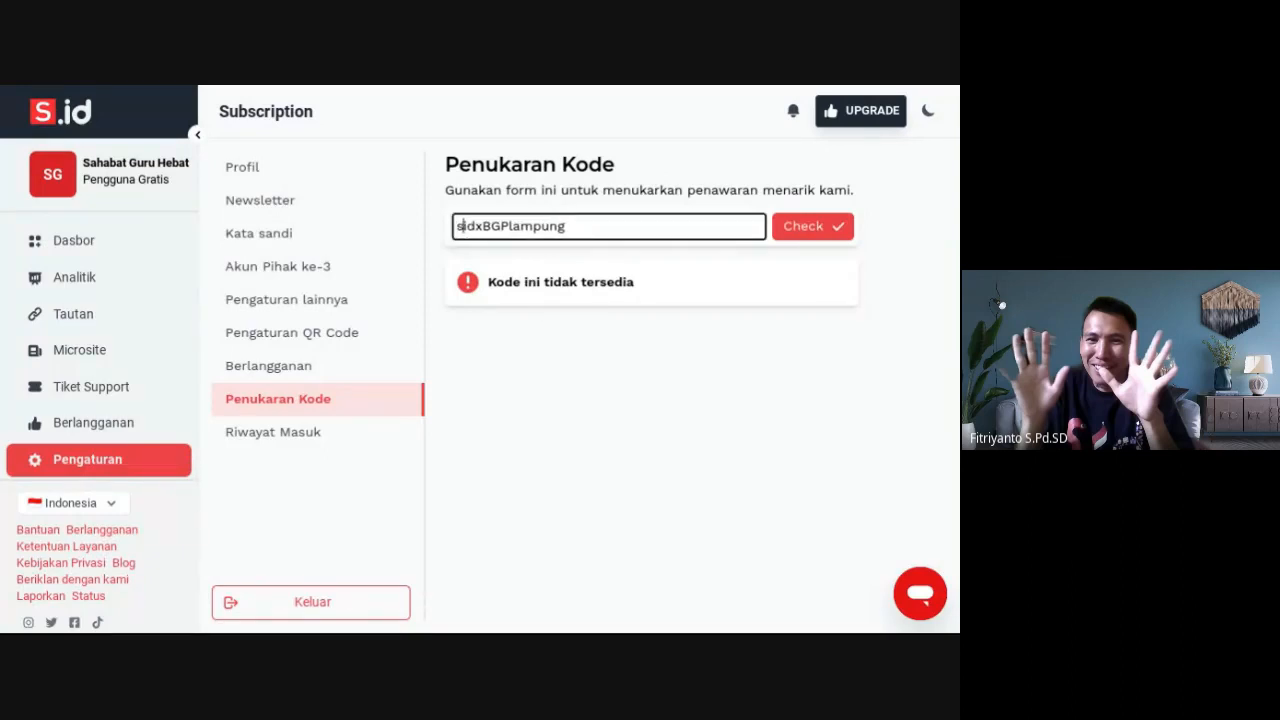
pyautogui.click(838, 232)
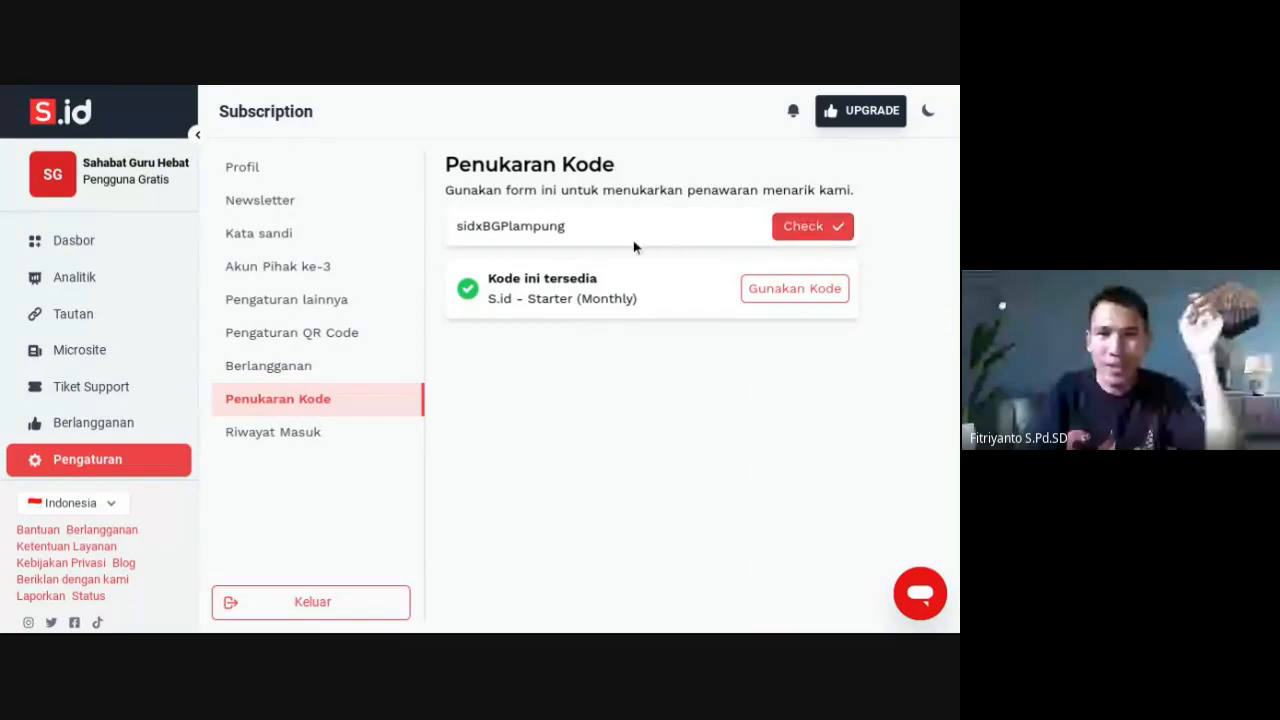
pyautogui.moveTo(583, 230); pyautogui.dragTo(440, 238)
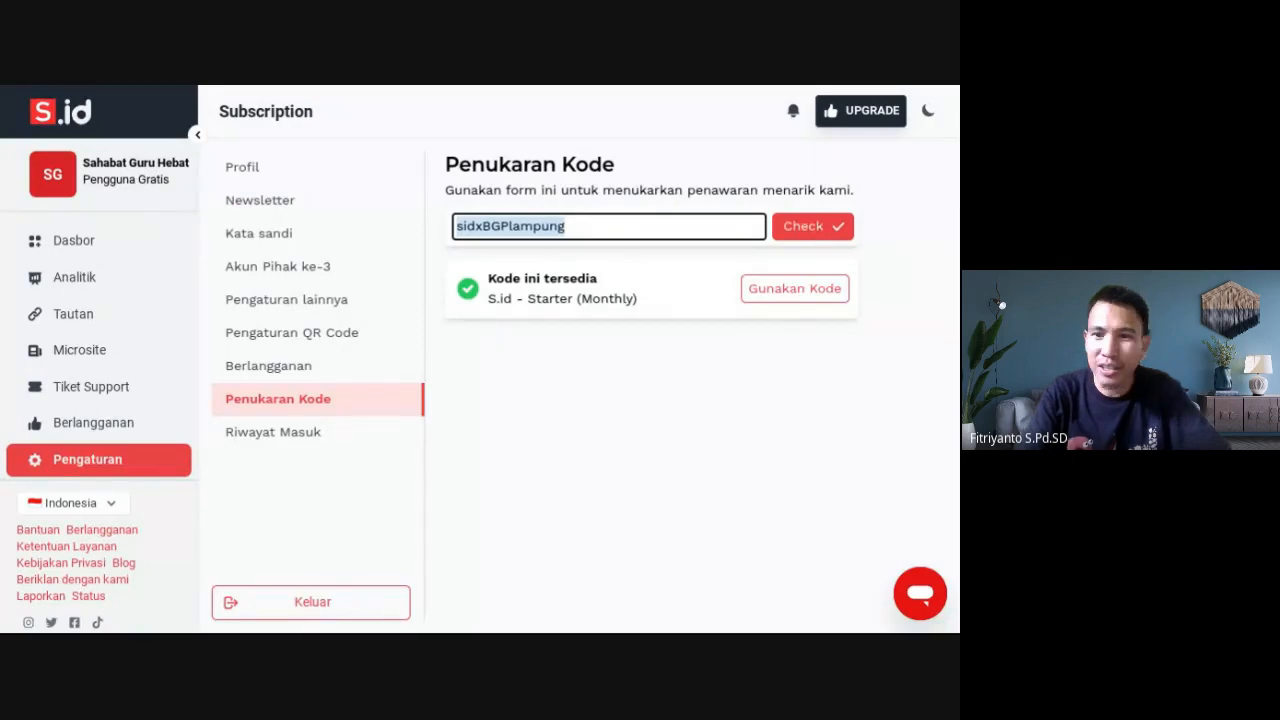
pyautogui.click(851, 543)
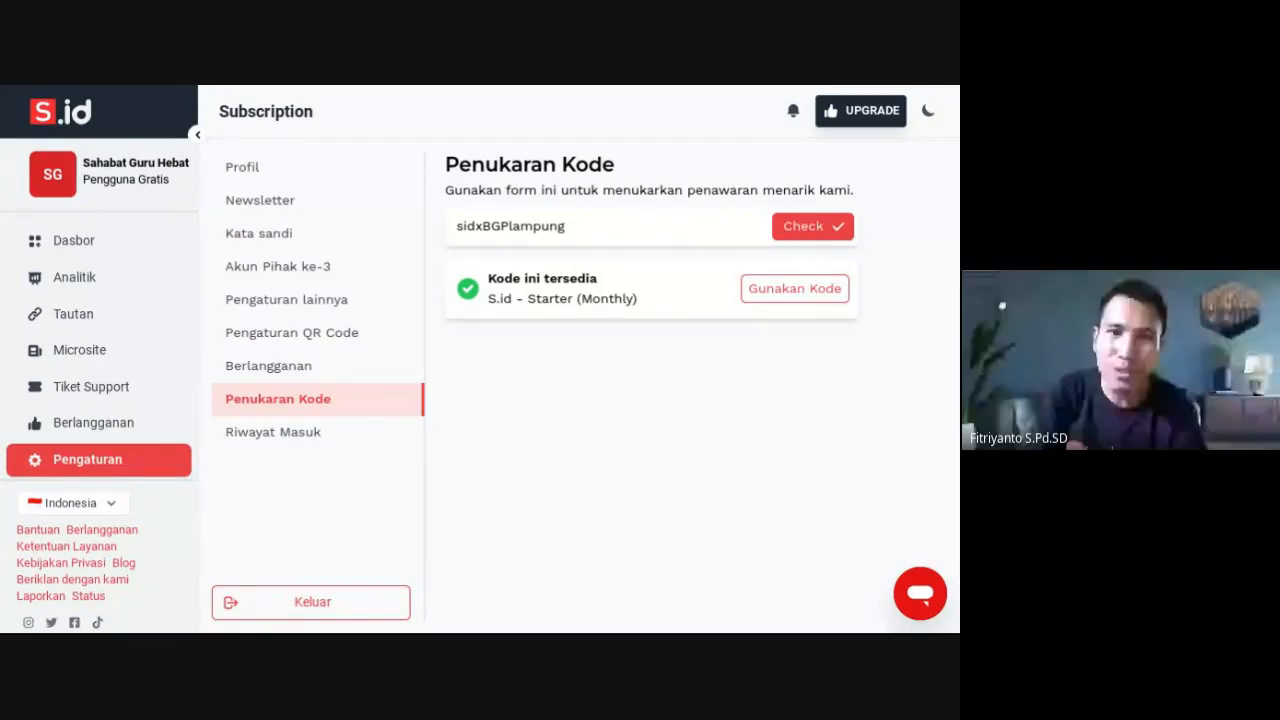
# Redeem the Starter (Monthly) voucher with Gunakan Kode, confirm with Ya, and go to Dasbor
pyautogui.click(815, 290)
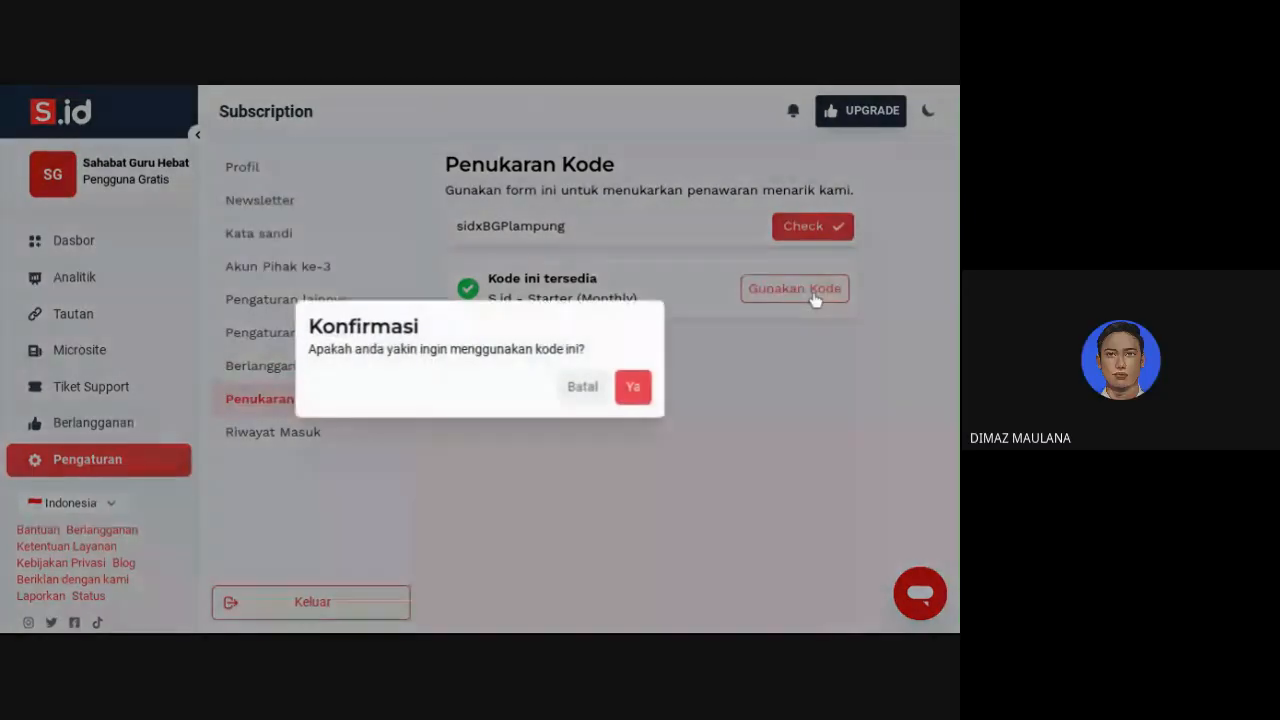
pyautogui.click(630, 390)
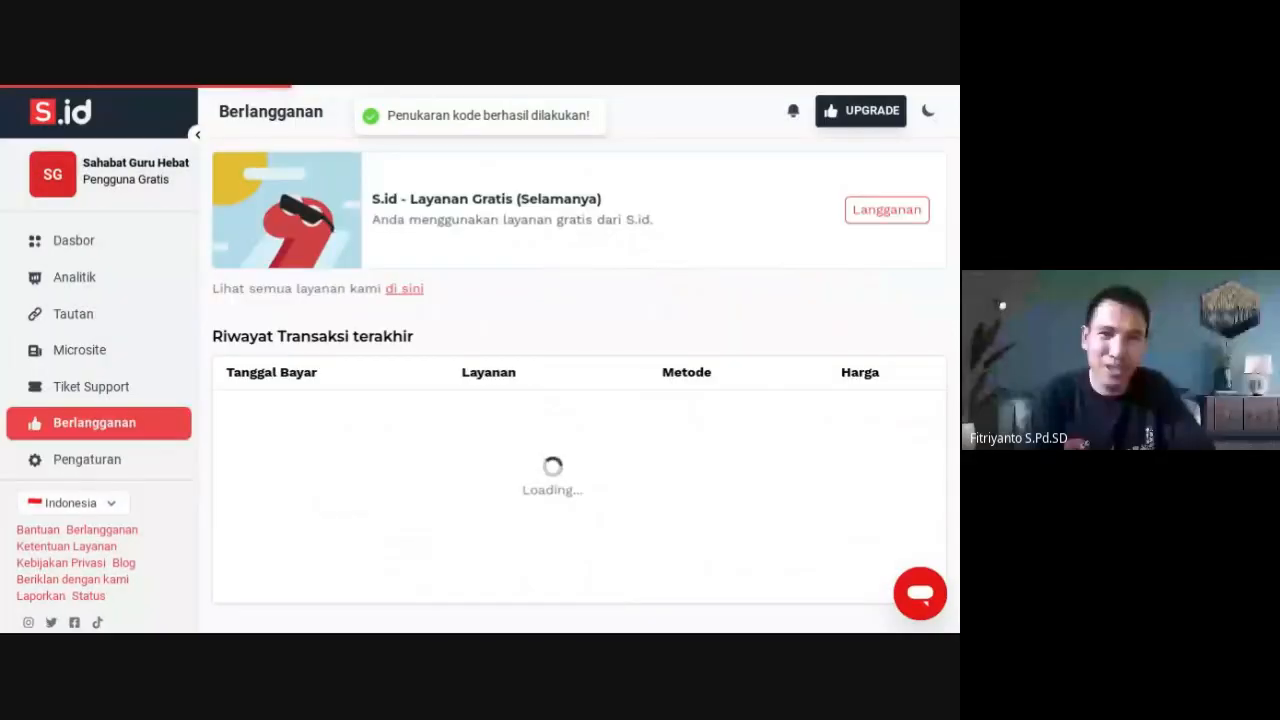
pyautogui.click(74, 244)
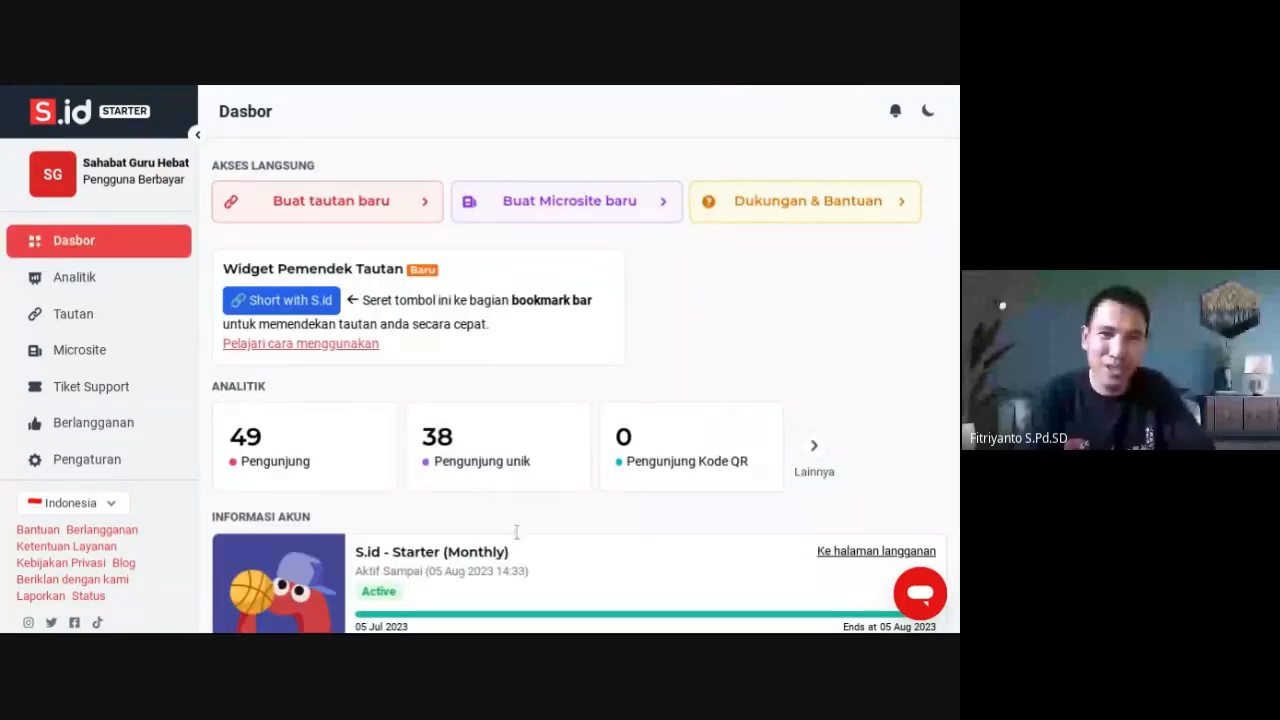
# Scroll down the S.id dashboard before switching to the Quizizz live game lobby
pyautogui.scroll(-3, 438, 460)
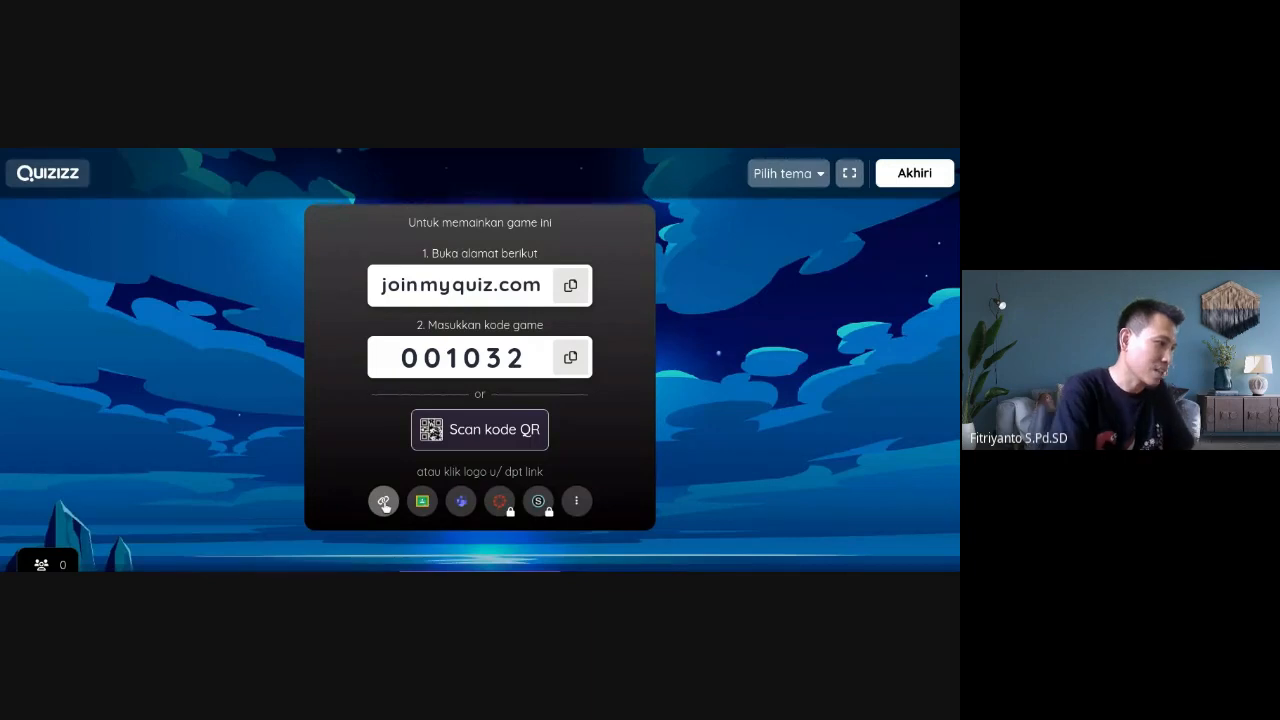
# Copy the join link for game code 001032 and watch the lobby fill to 49 players
pyautogui.click(384, 502)
pyautogui.click(384, 502)
pyautogui.click(384, 502)
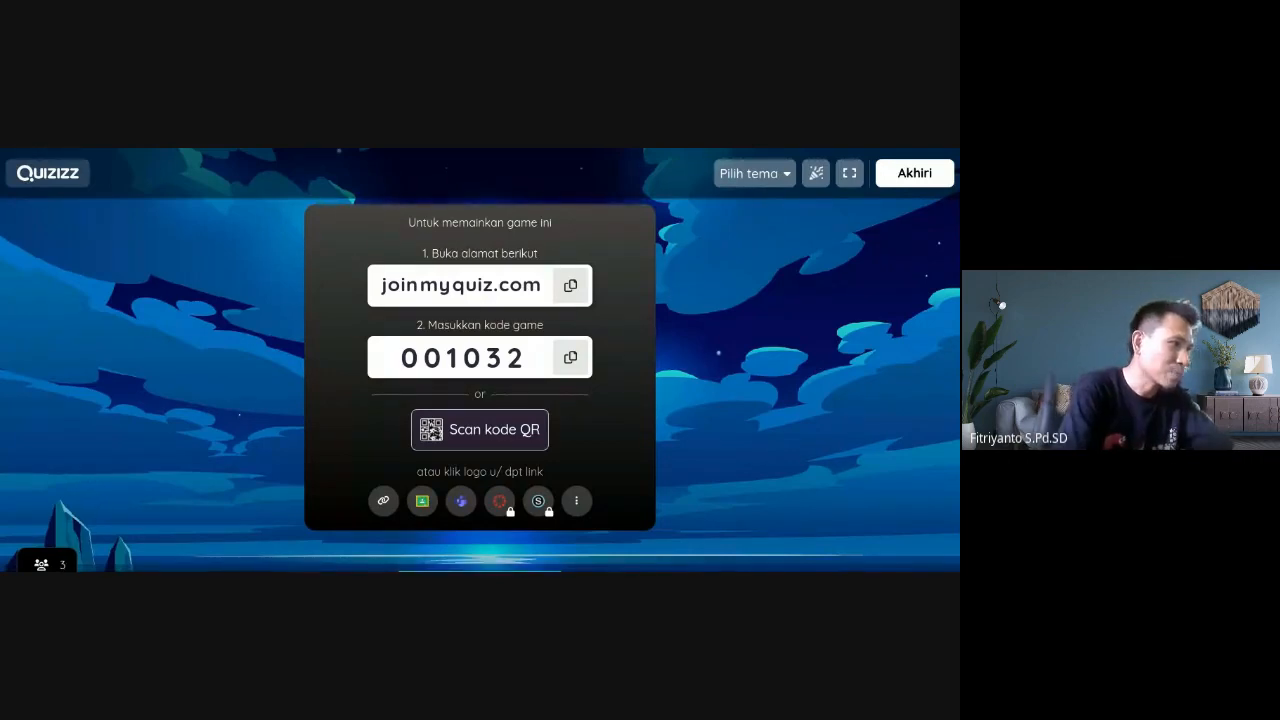
pyautogui.scroll(-4, 480, 385)
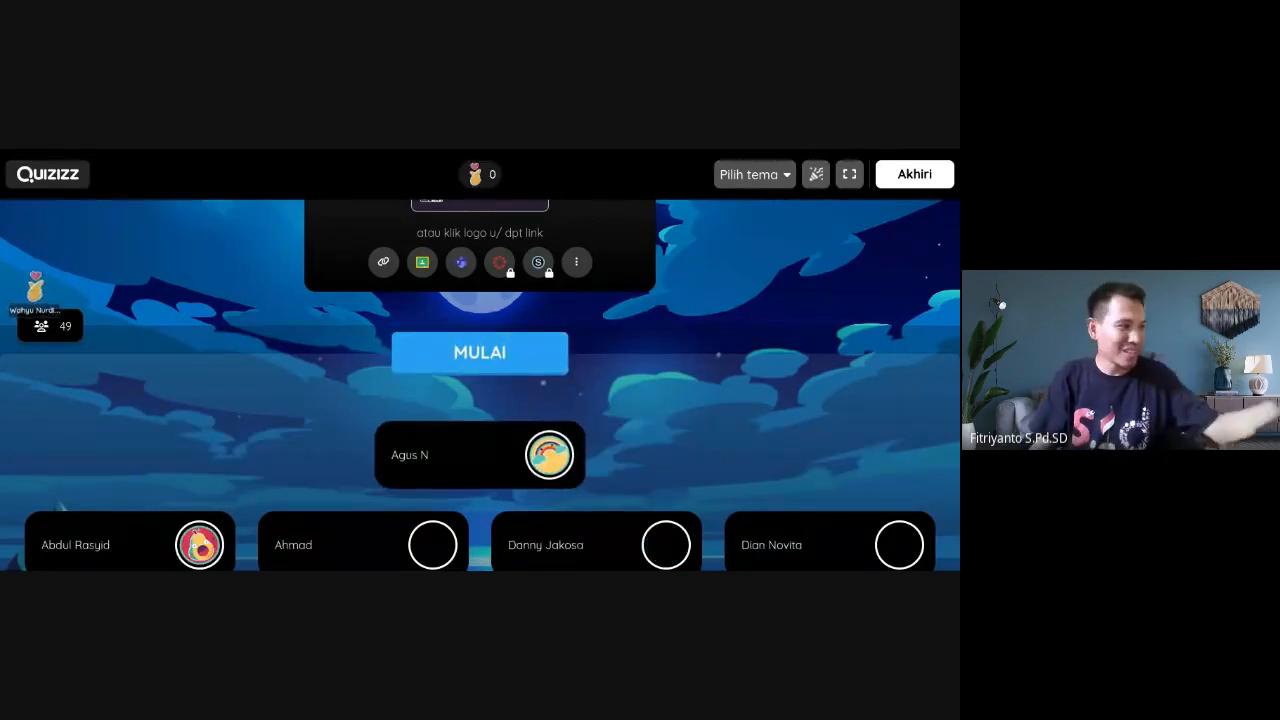
# Scroll through the 74 joined players, then back up to joinmyquiz.com and code 001032
pyautogui.scroll(-2, 480, 385)
pyautogui.scroll(-1, 480, 385)
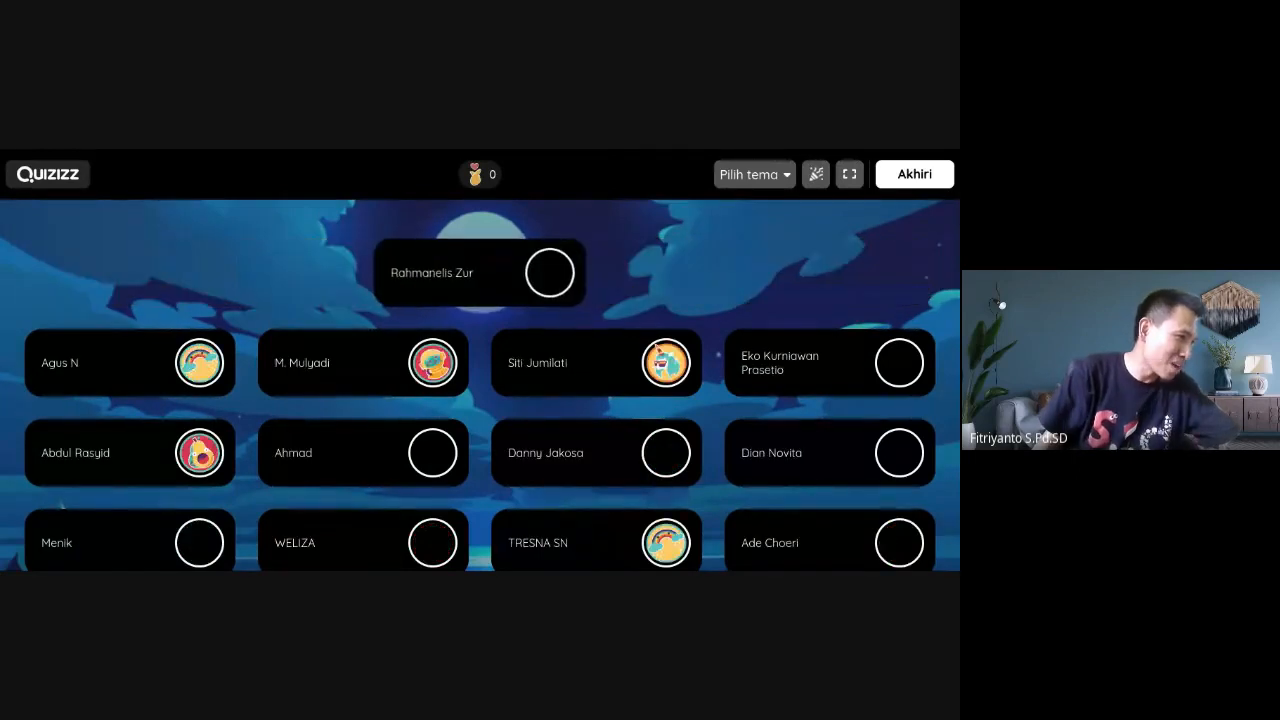
pyautogui.scroll(4, 480, 385)
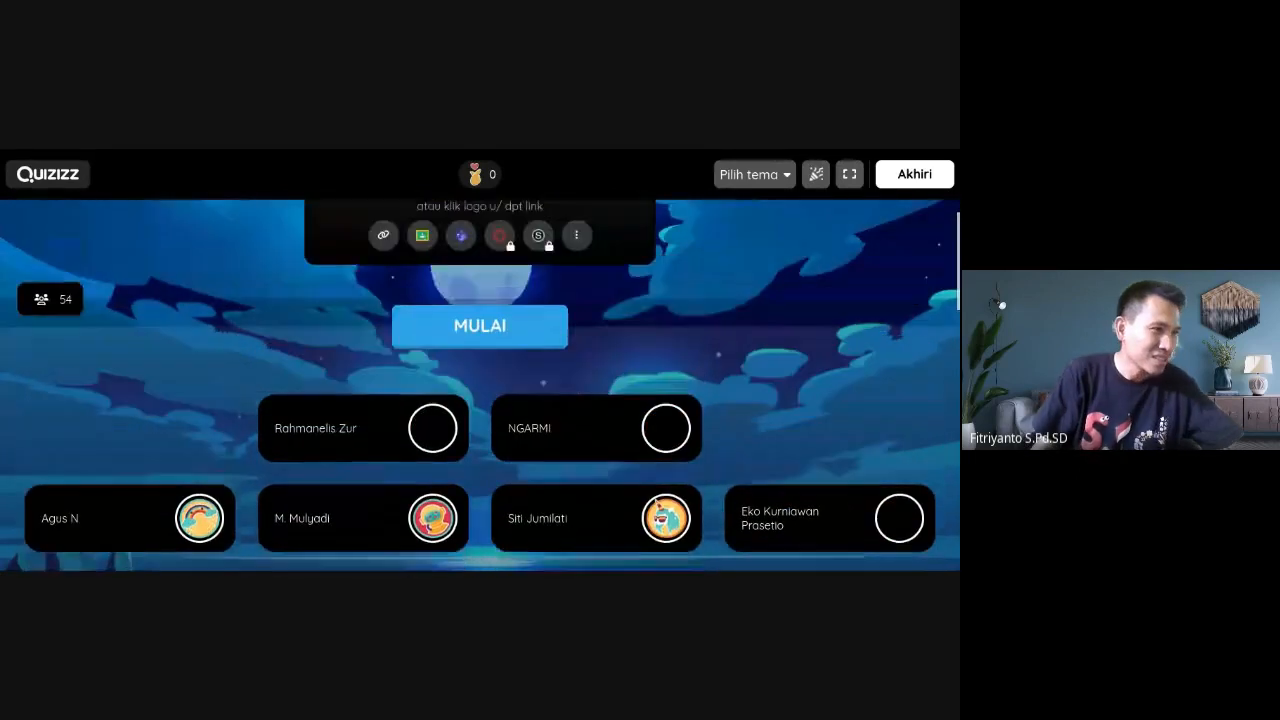
pyautogui.scroll(-3, 480, 385)
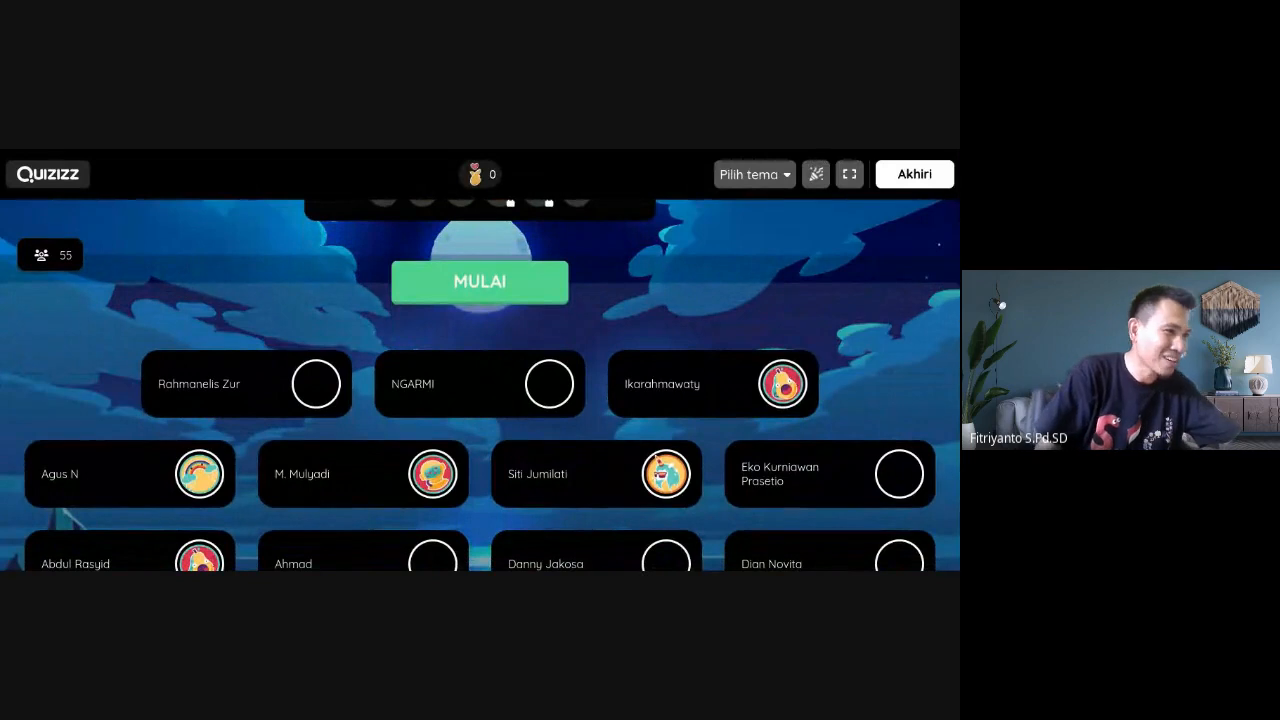
pyautogui.scroll(2, 480, 385)
pyautogui.scroll(-3, 480, 385)
pyautogui.scroll(-5, 480, 385)
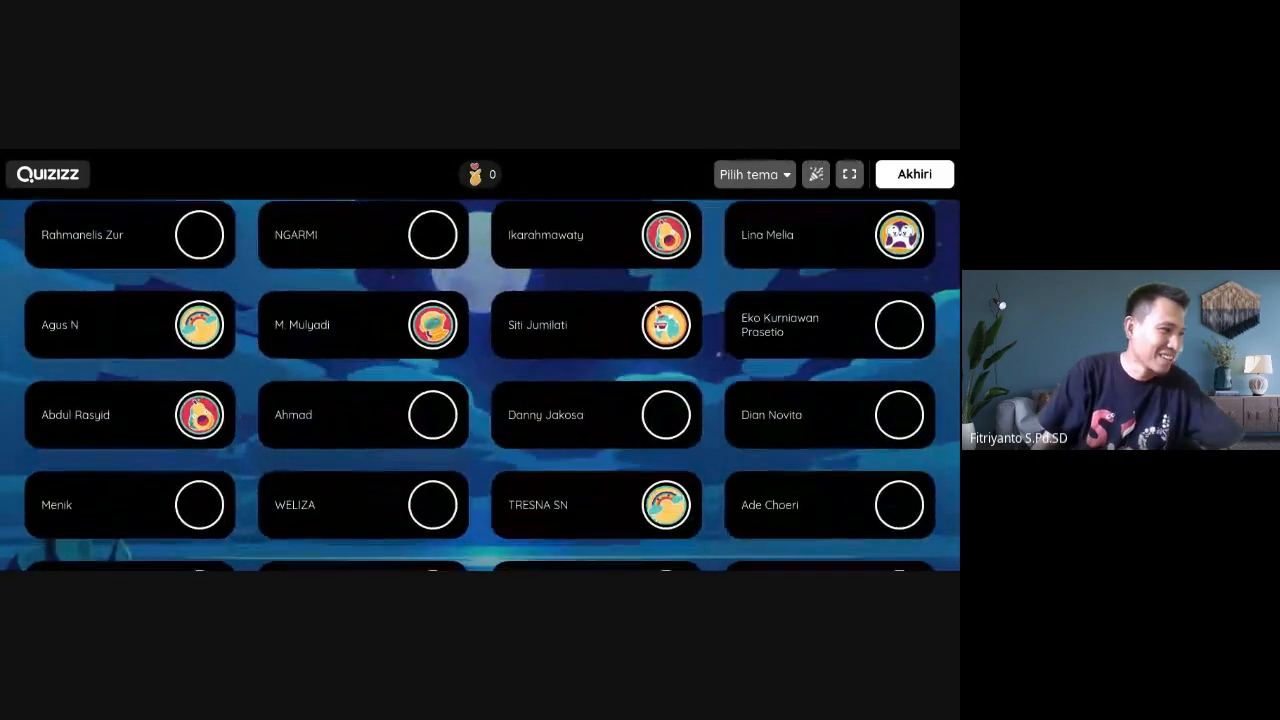
pyautogui.scroll(-1, 480, 385)
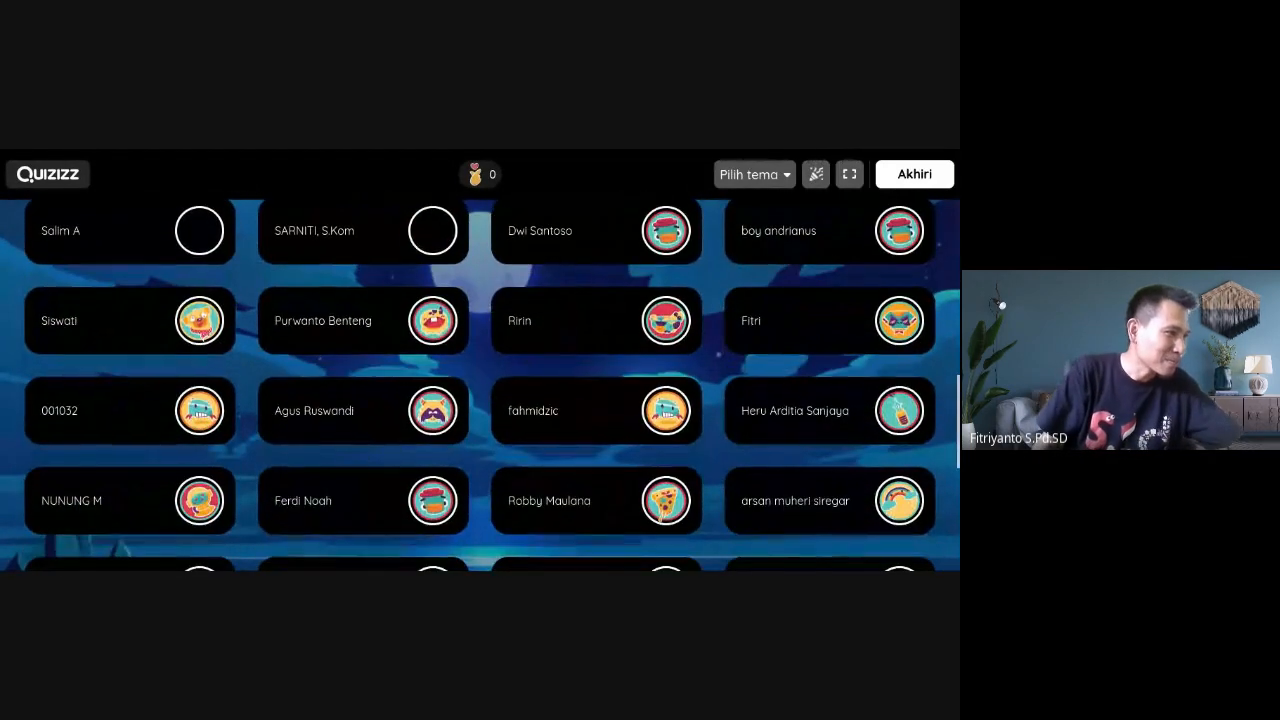
pyautogui.scroll(-1, 480, 385)
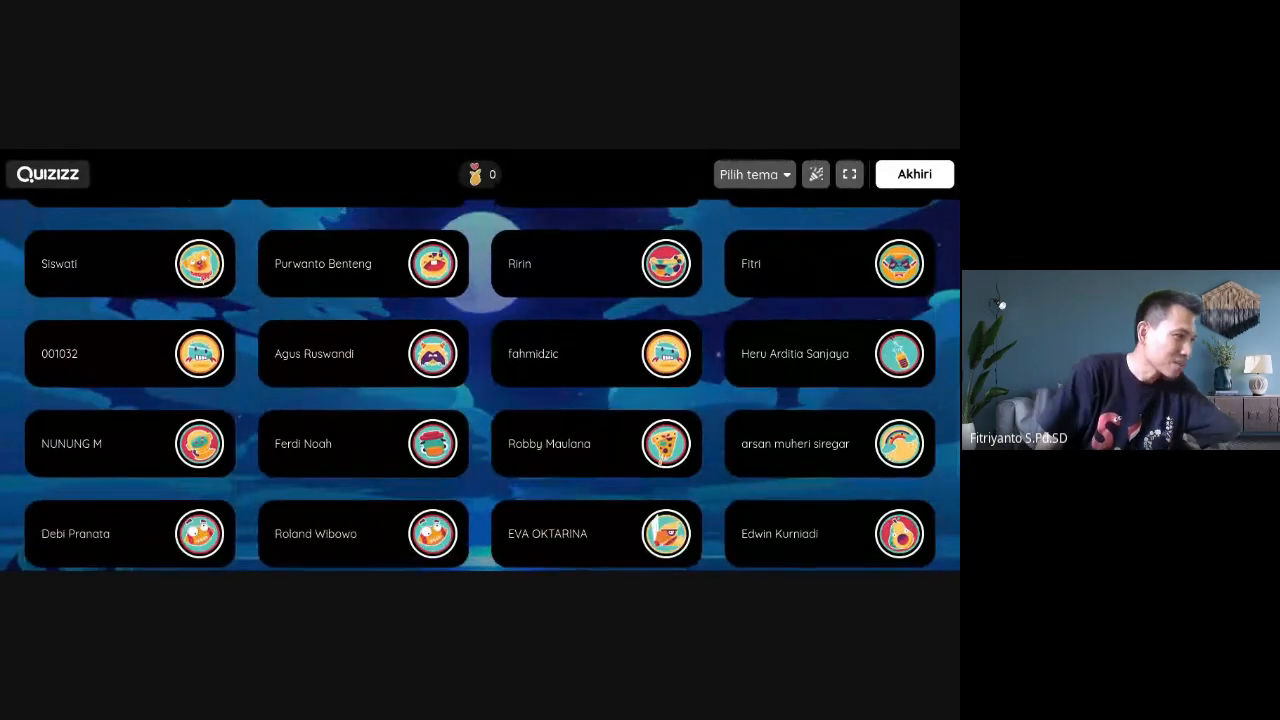
pyautogui.scroll(1, 480, 385)
pyautogui.scroll(-5, 480, 385)
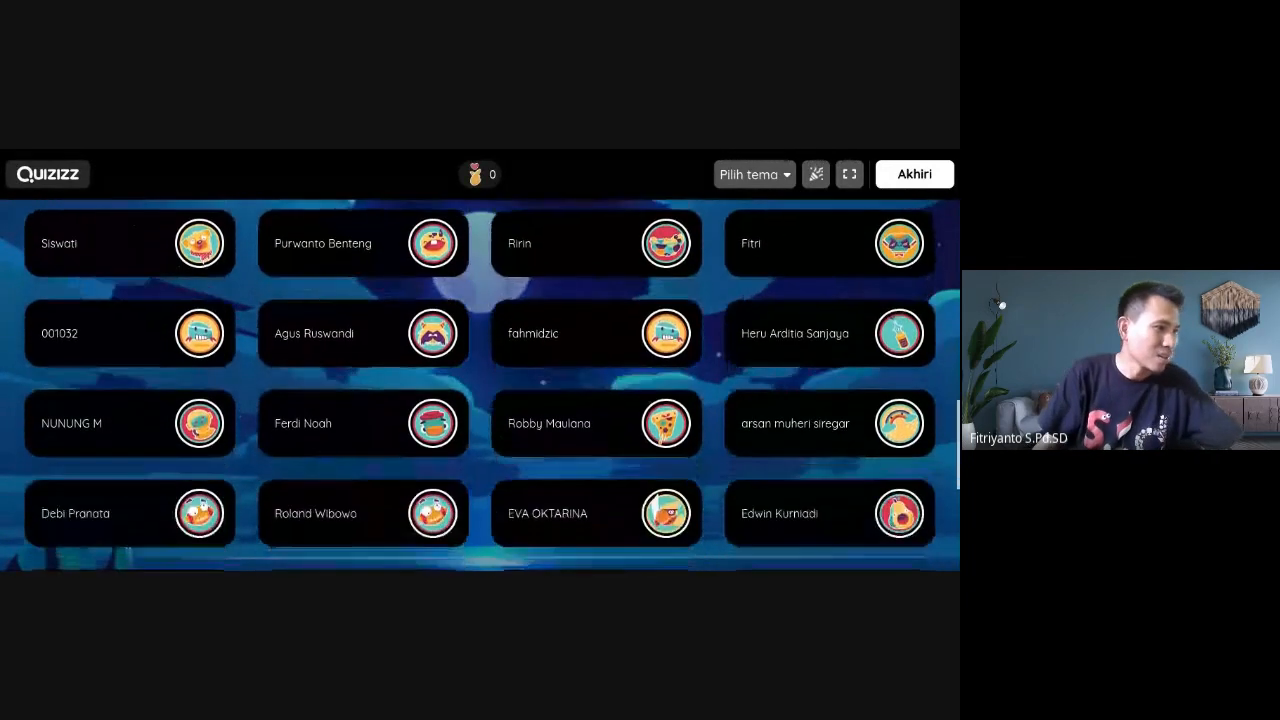
pyautogui.scroll(3, 480, 385)
pyautogui.scroll(10, 480, 385)
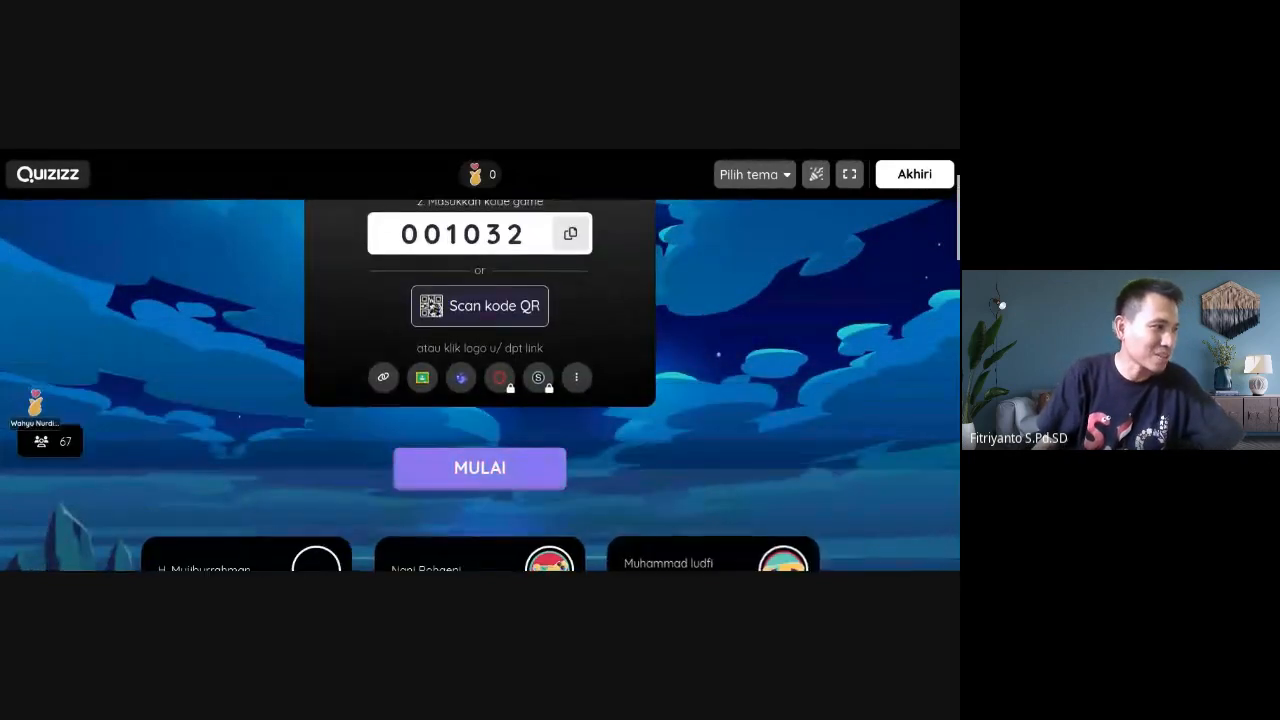
pyautogui.scroll(1, 480, 385)
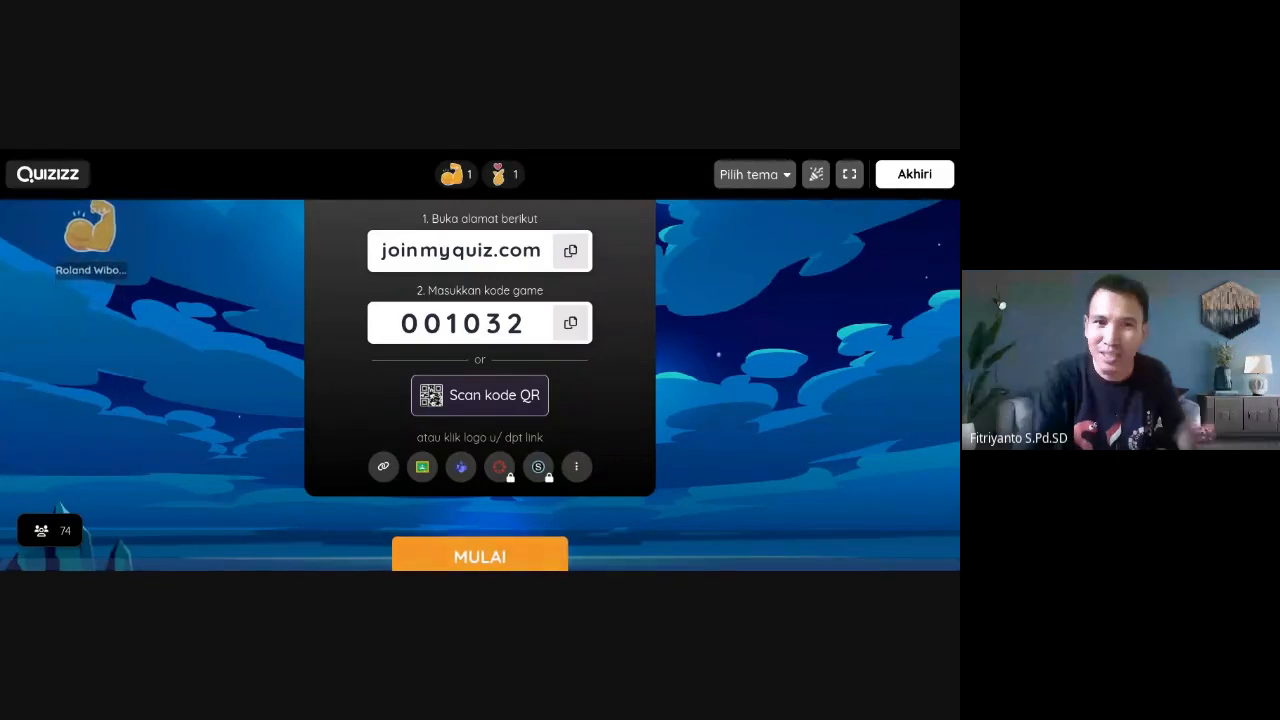
pyautogui.scroll(-4, 480, 385)
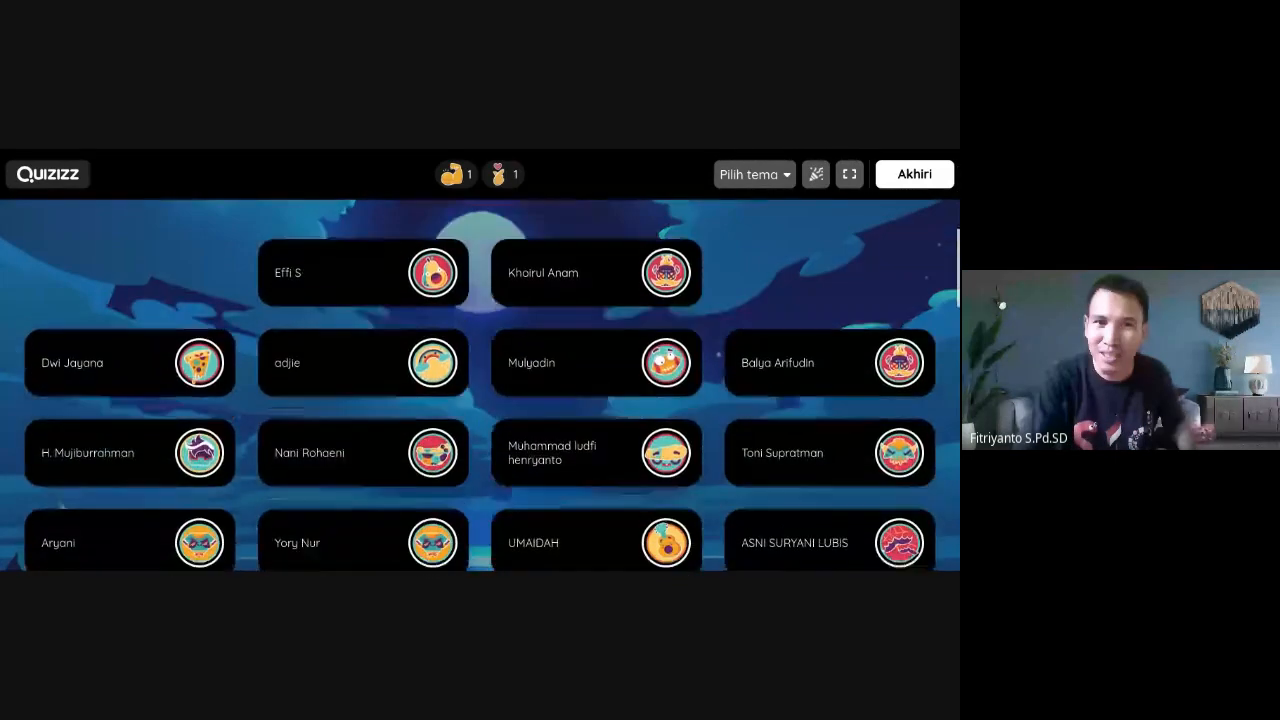
pyautogui.scroll(3, 480, 385)
pyautogui.scroll(-2, 480, 385)
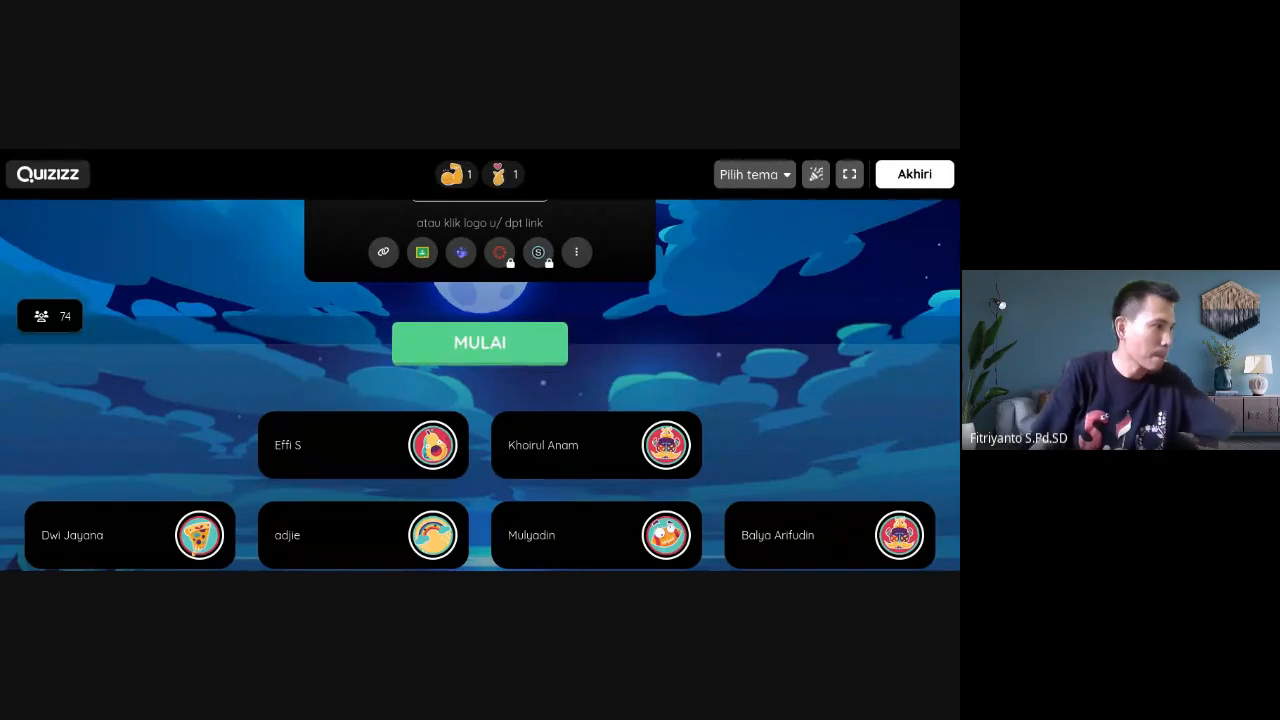
pyautogui.scroll(3, 480, 385)
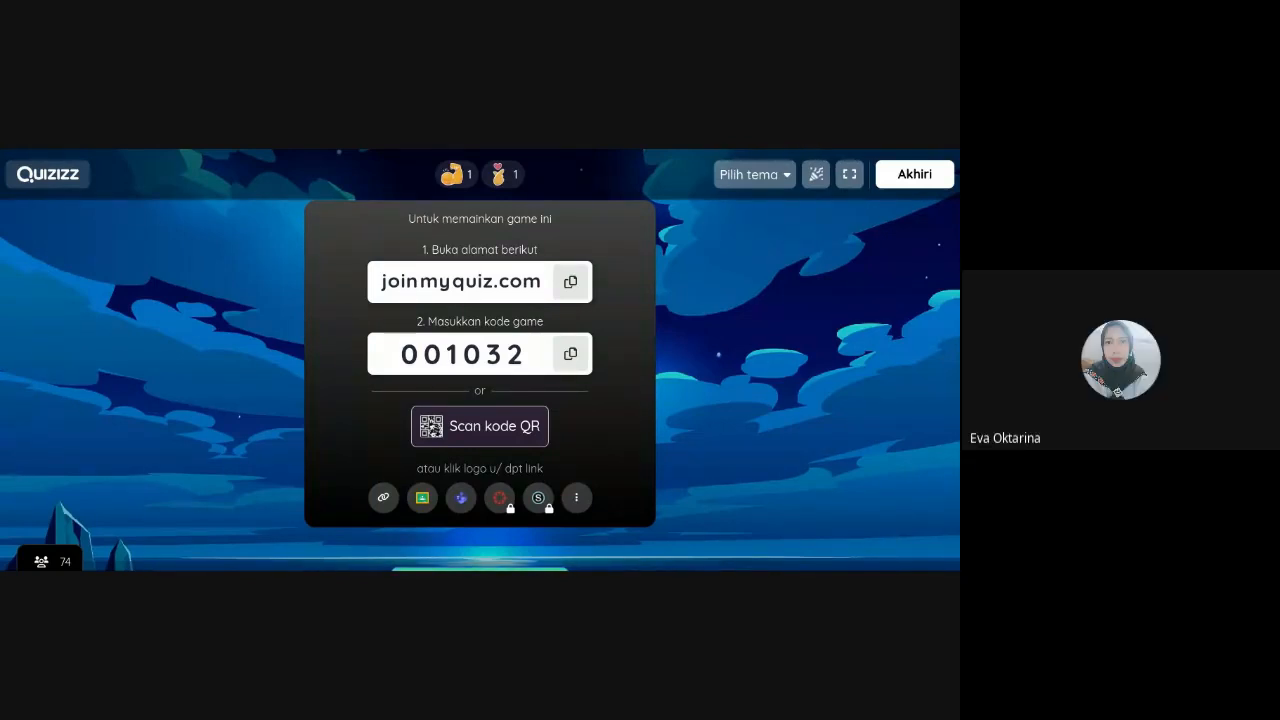
# Scroll the lobby to see MULAI and the player count reach 112
pyautogui.scroll(-2, 71, 380)
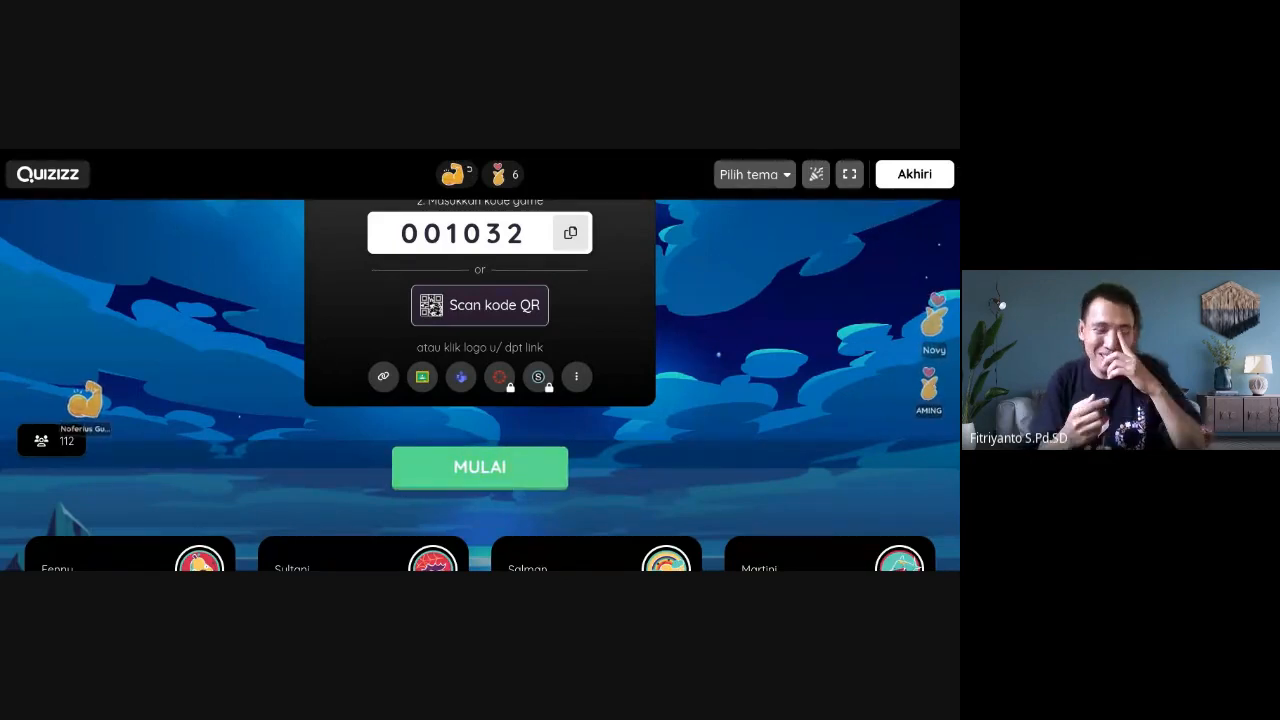
pyautogui.scroll(-2, 480, 385)
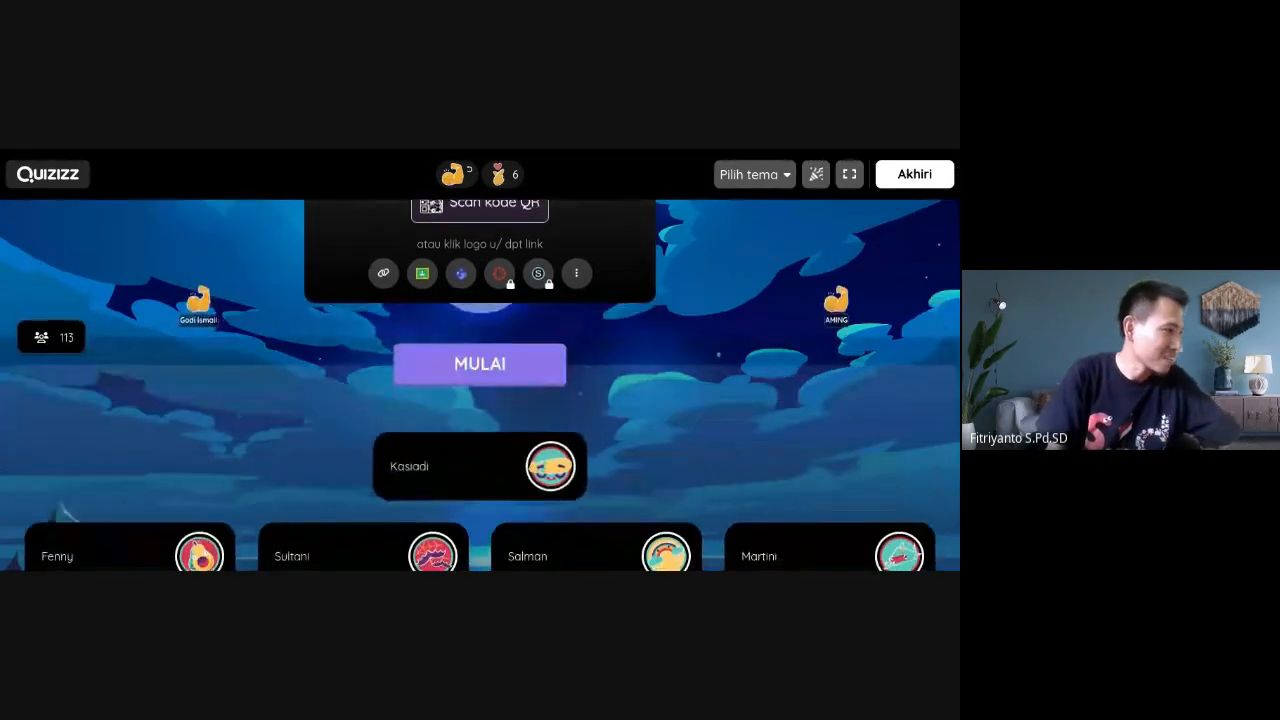
pyautogui.scroll(1, 480, 385)
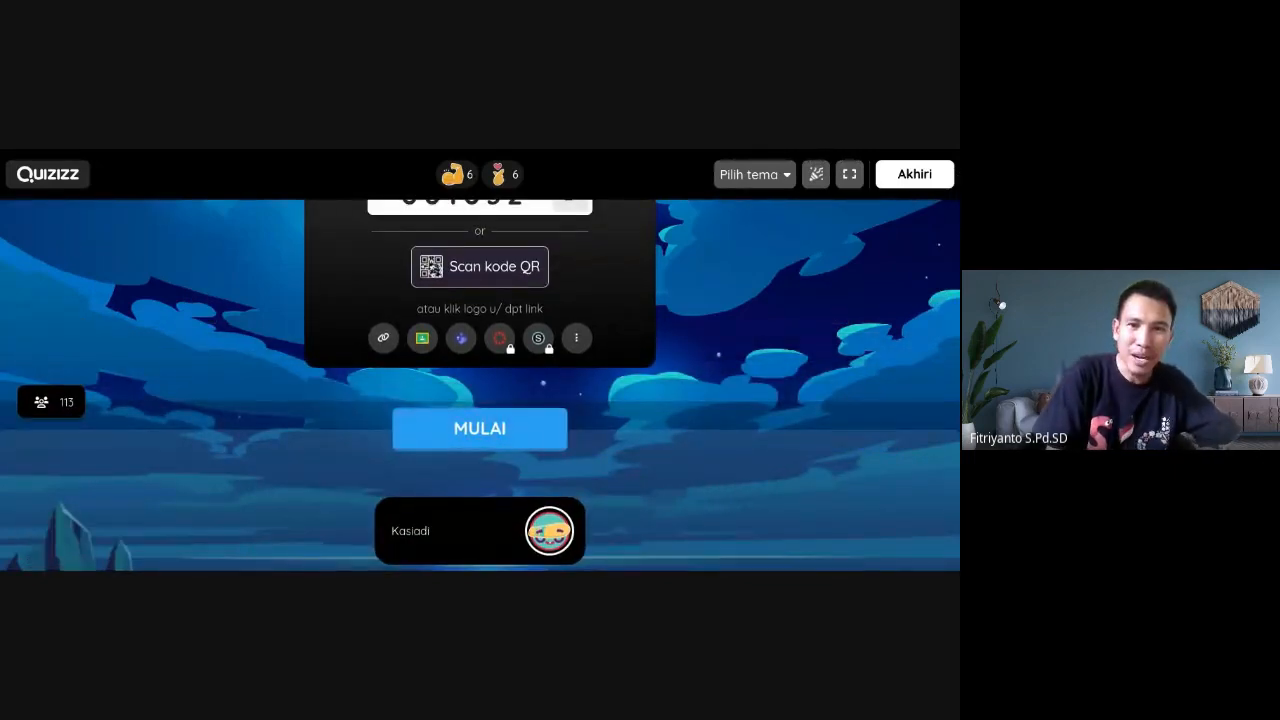
pyautogui.scroll(2, 480, 385)
pyautogui.scroll(-2, 480, 385)
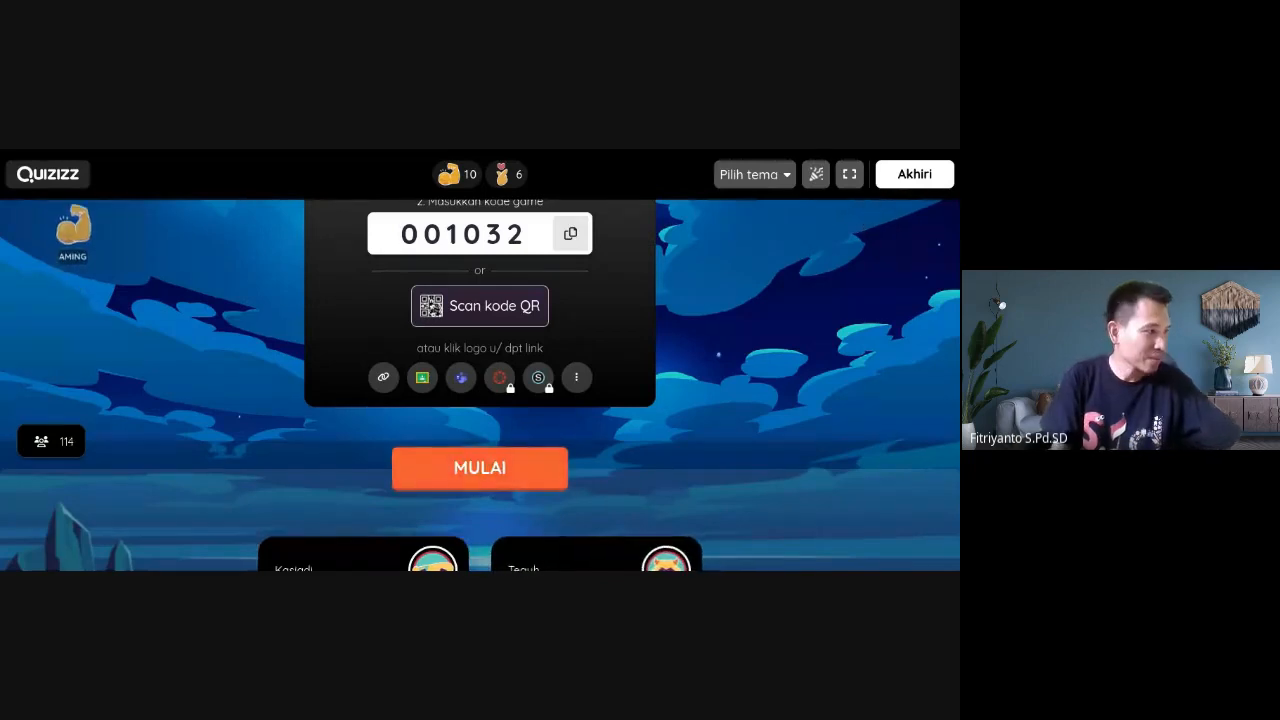
pyautogui.scroll(-1, 480, 380)
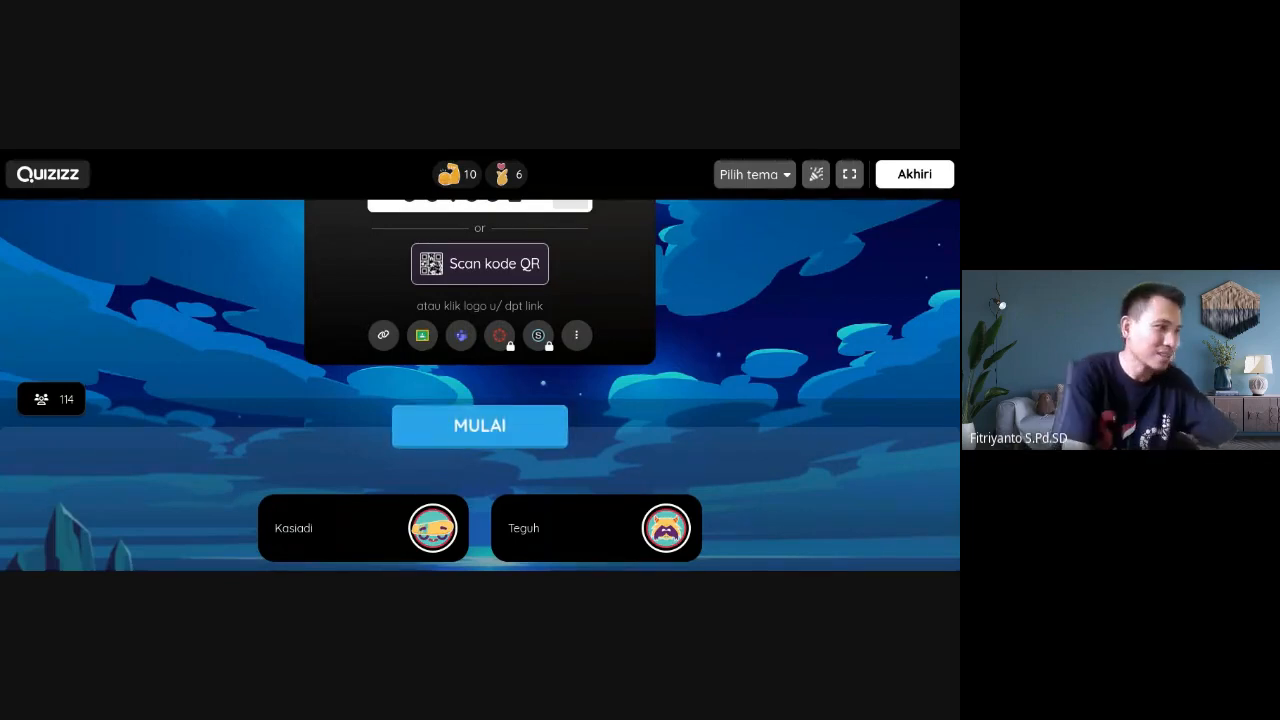
pyautogui.scroll(1, 480, 380)
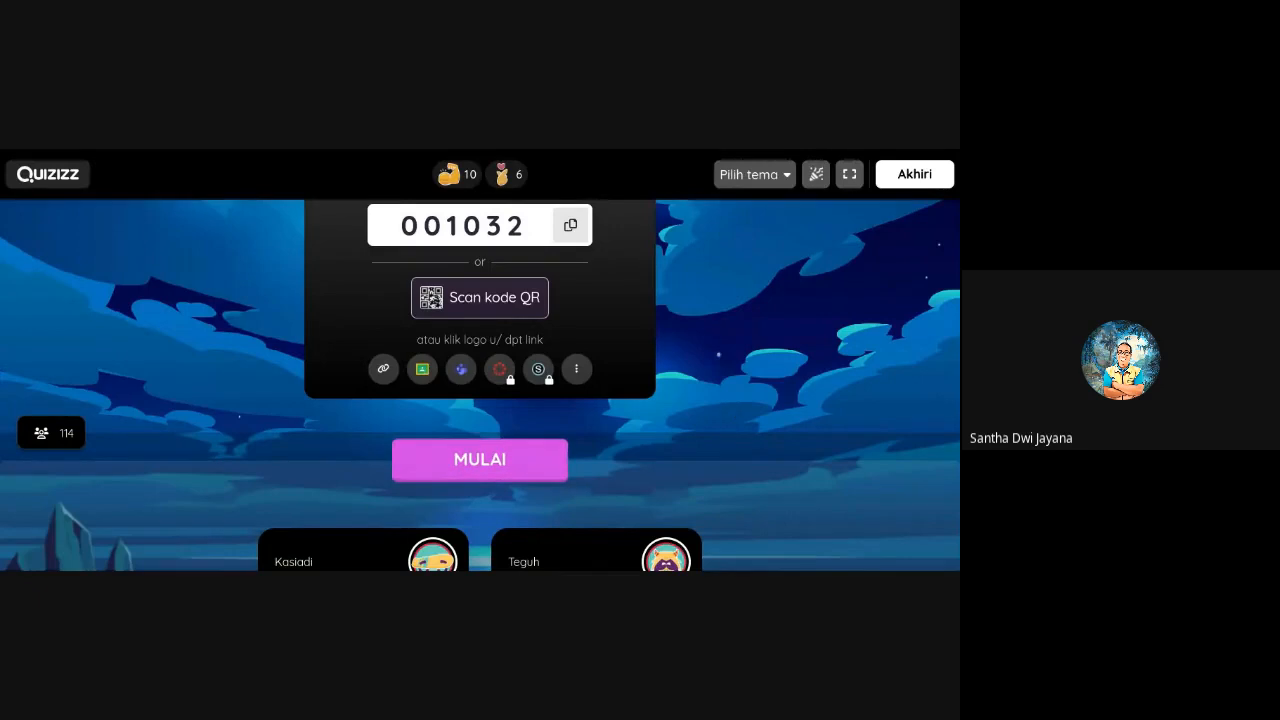
pyautogui.scroll(-1, 480, 380)
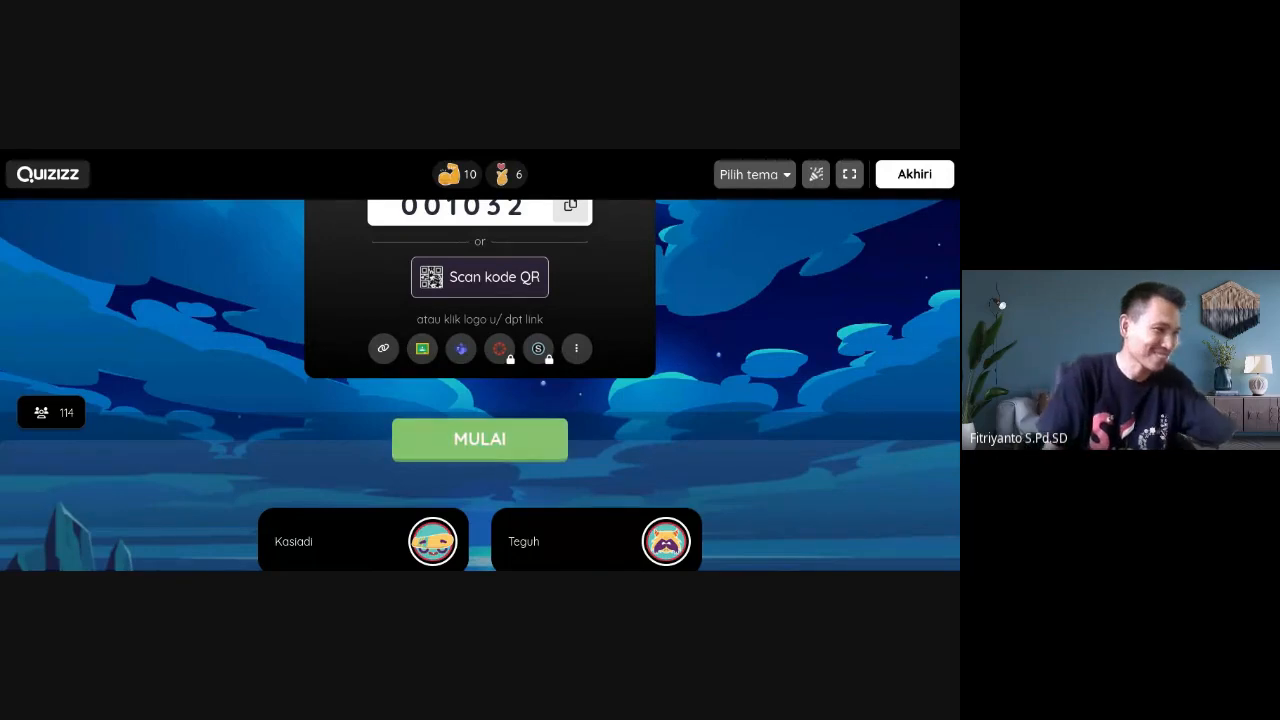
pyautogui.scroll(-2, 480, 385)
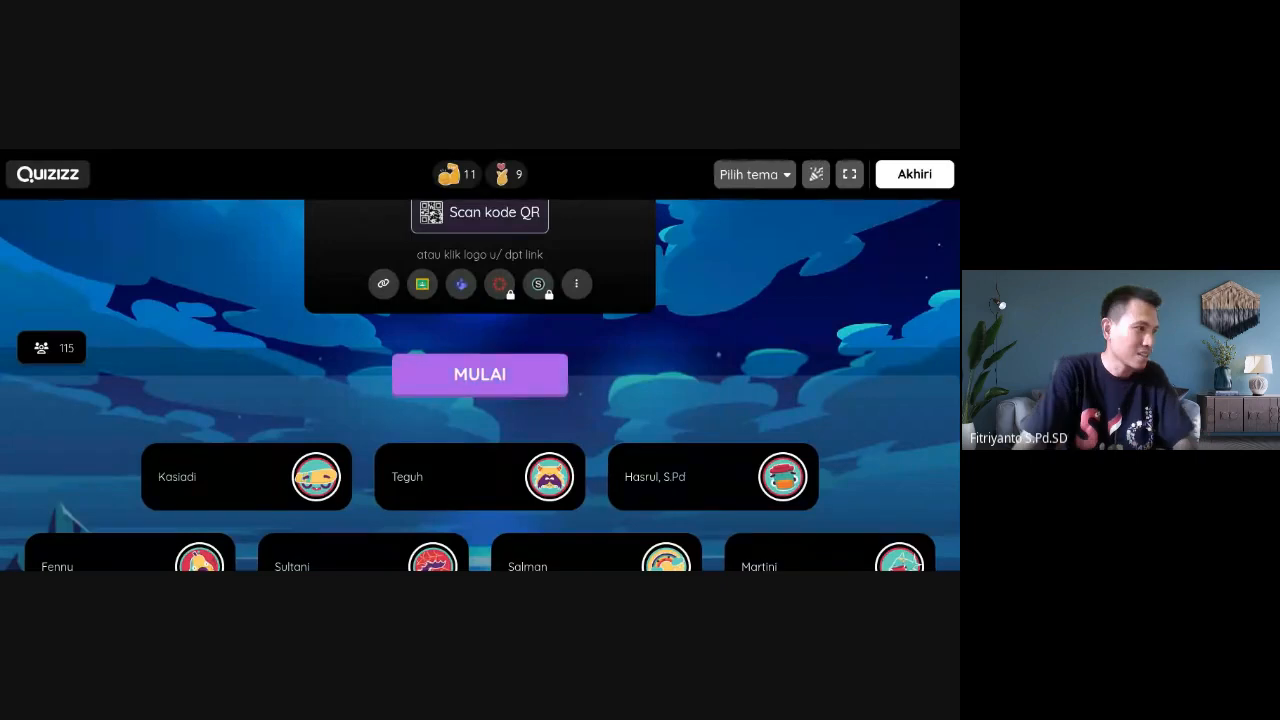
pyautogui.scroll(3, 480, 385)
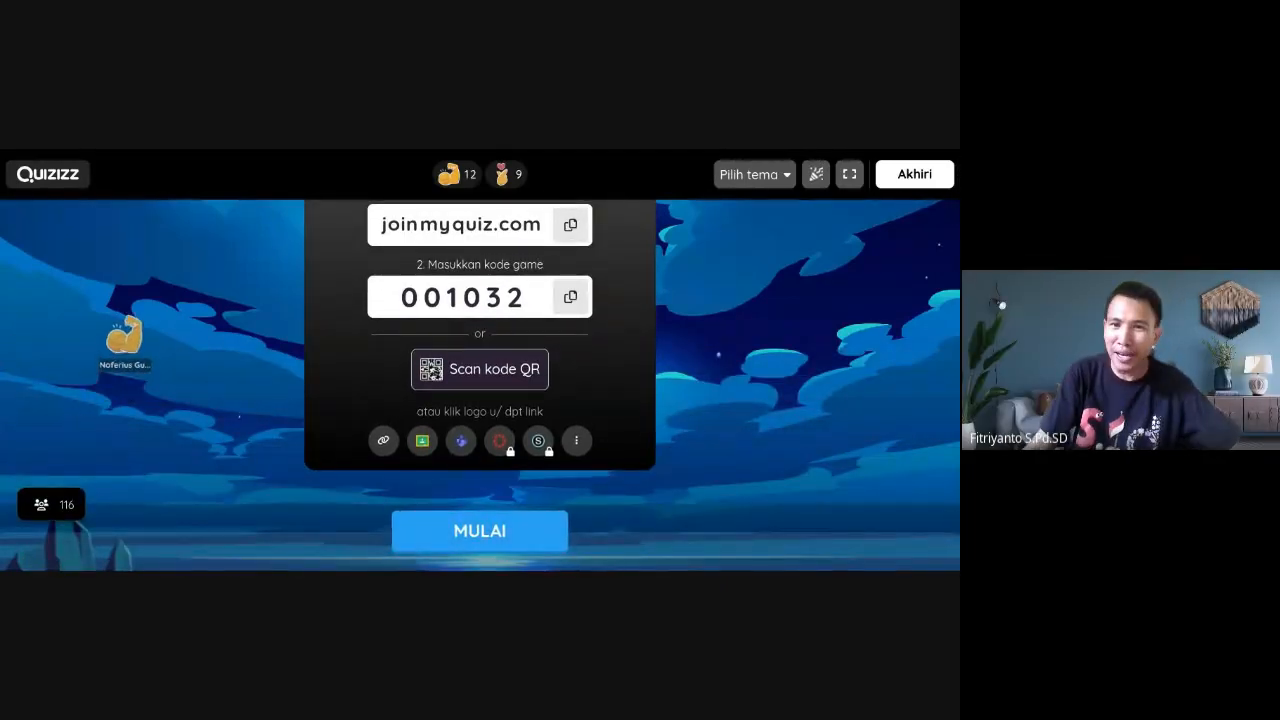
pyautogui.scroll(2, 480, 385)
pyautogui.scroll(-3, 480, 385)
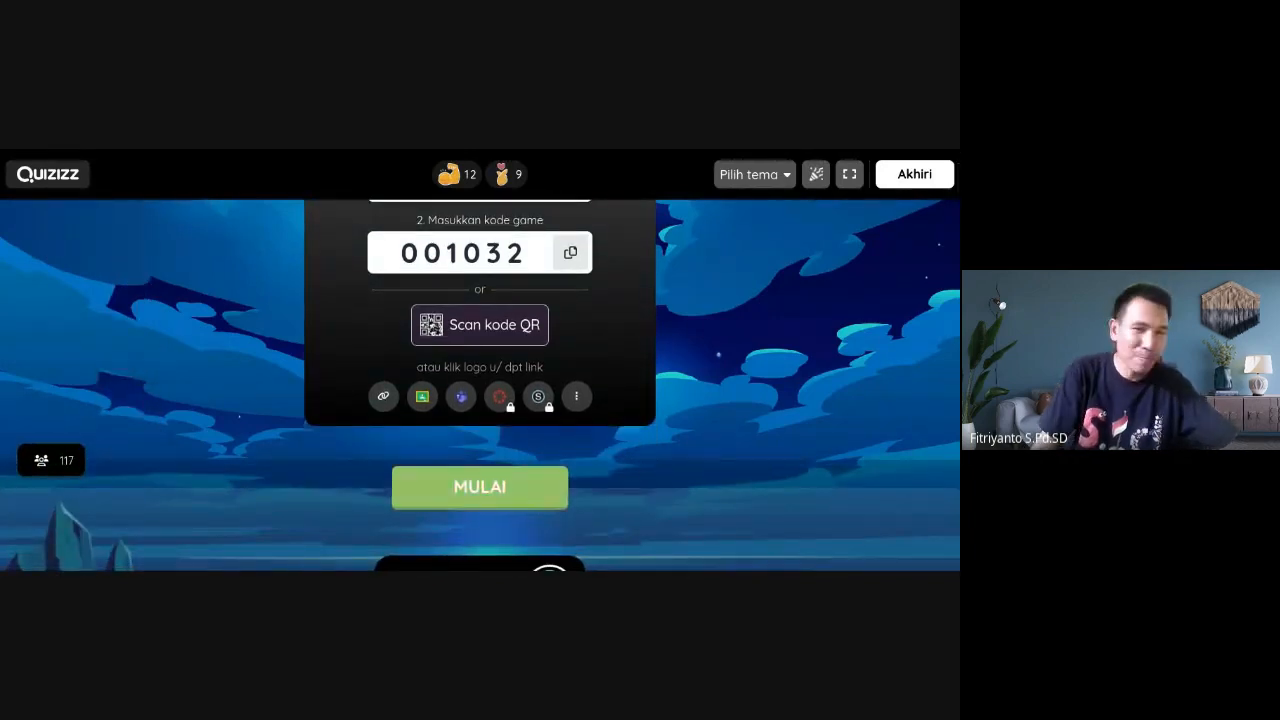
pyautogui.scroll(1, 480, 385)
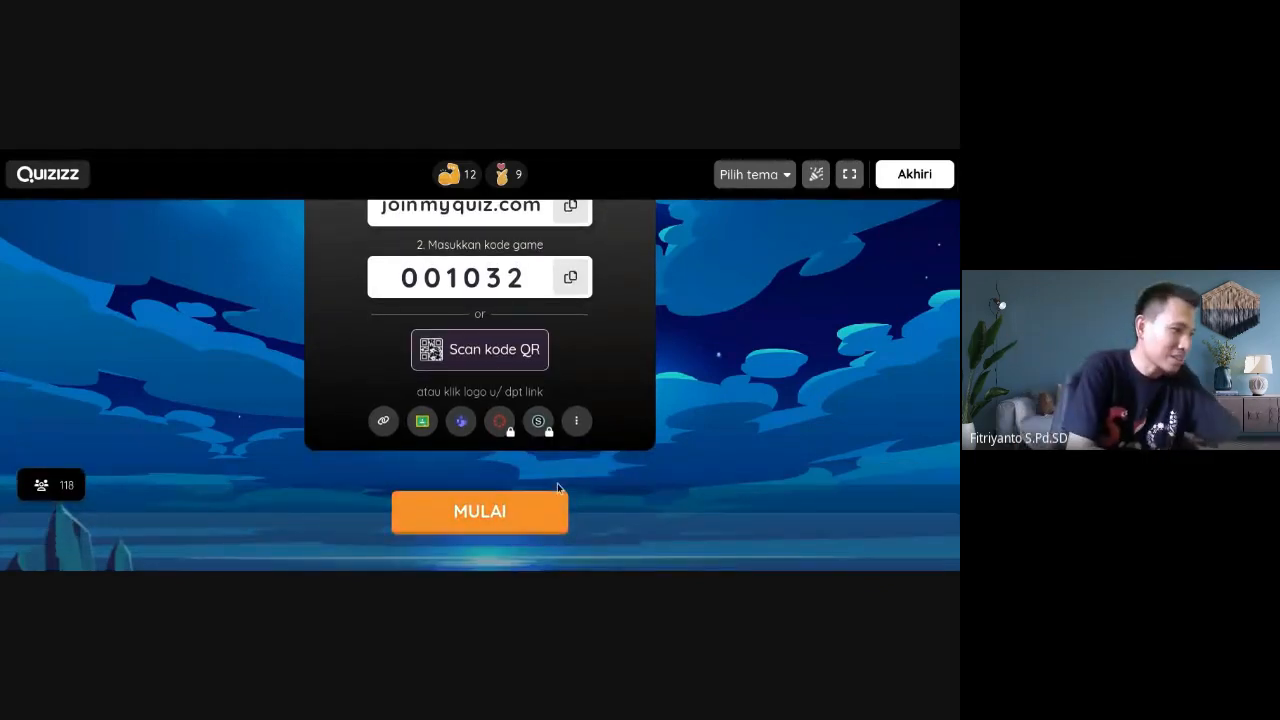
pyautogui.click(487, 514)
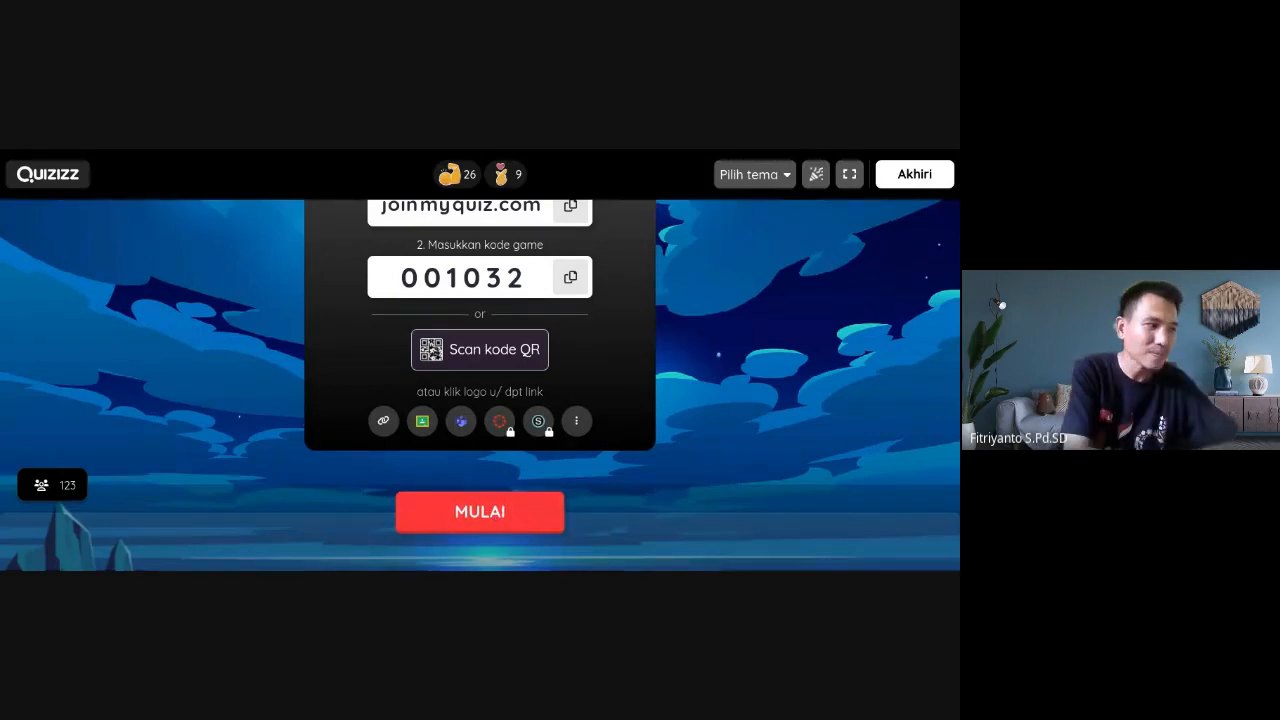
# Start the quiz with MULAI and dismiss the pause tip with Oke
pyautogui.click(548, 517)
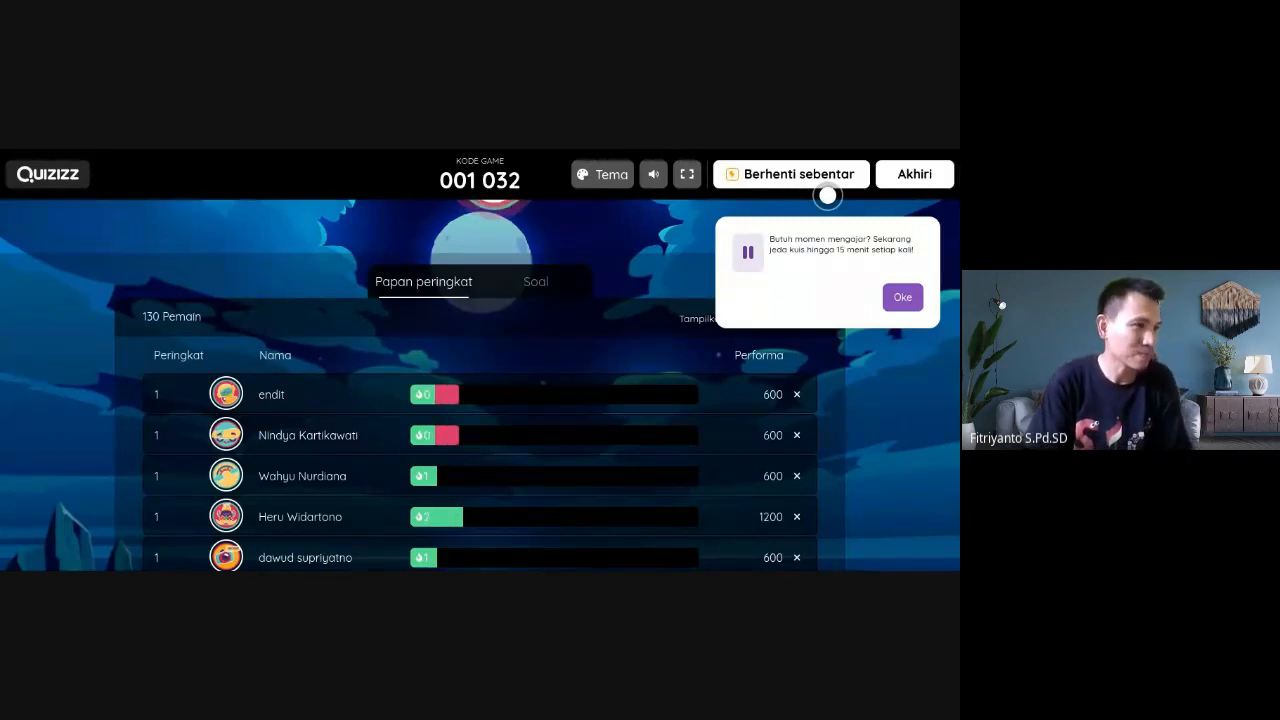
pyautogui.click(903, 299)
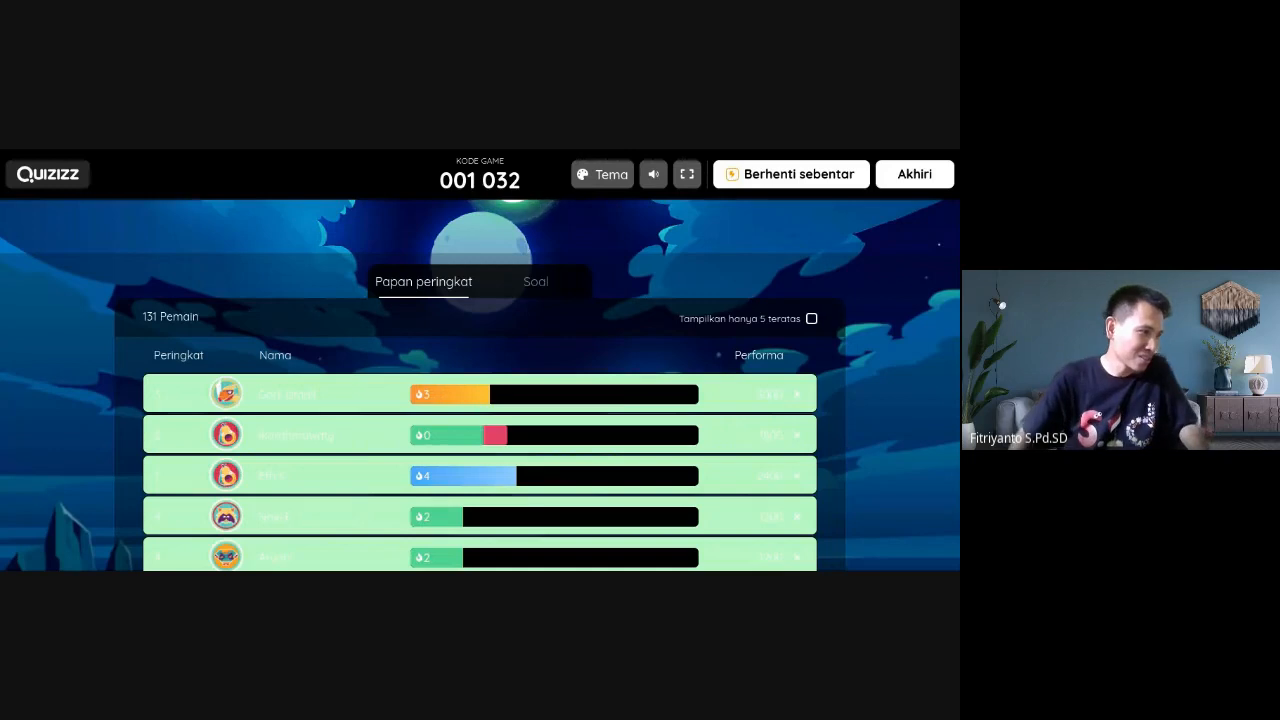
# Scroll the live leaderboard of 132 players until the 'Anda terputus!' notice appears
pyautogui.scroll(-2, 480, 400)
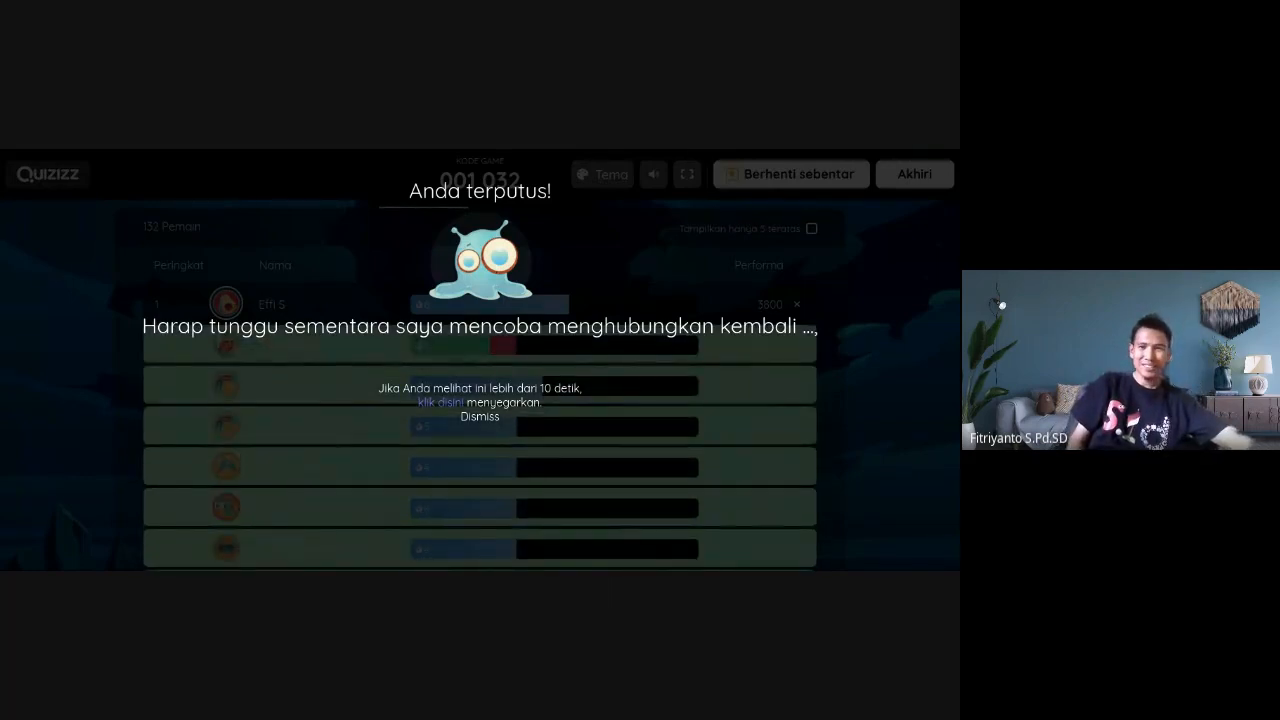
# Refresh the disconnected host page with F5 to bring back the leaderboard
pyautogui.press('F5')
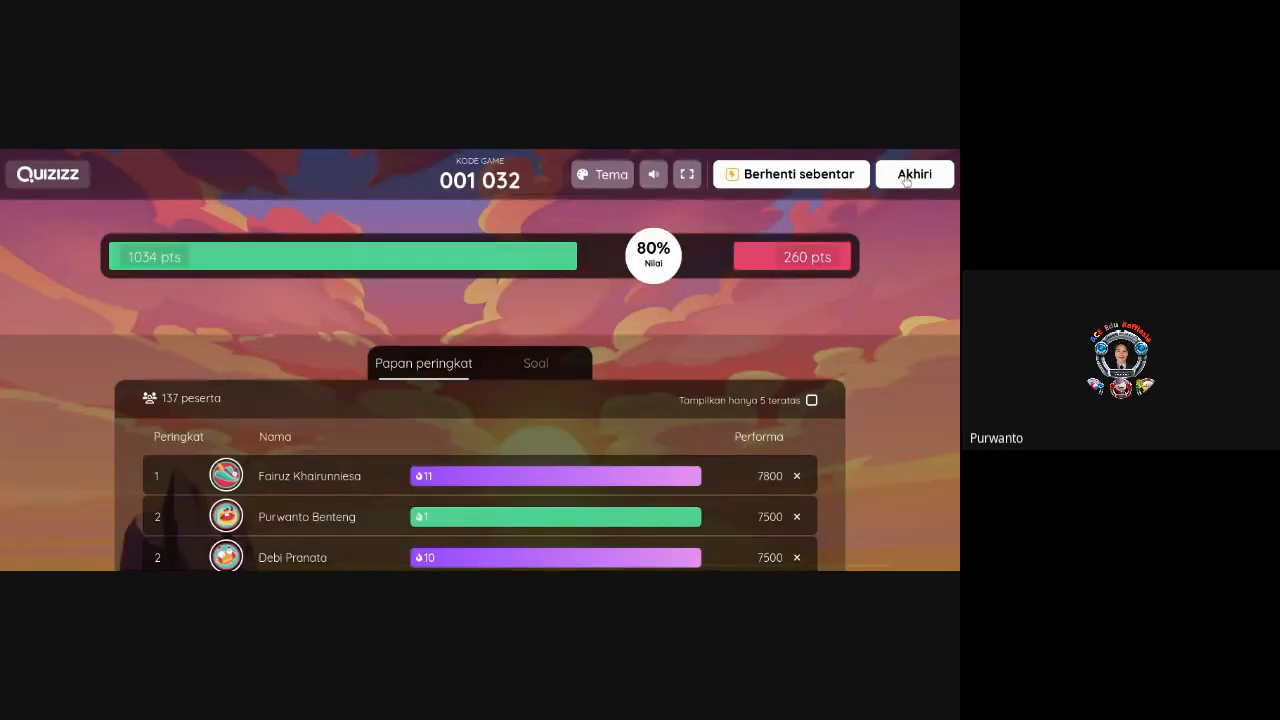
# End the live quiz, confirm with 'Iya nih', and open the Hasil results report
pyautogui.click(906, 176)
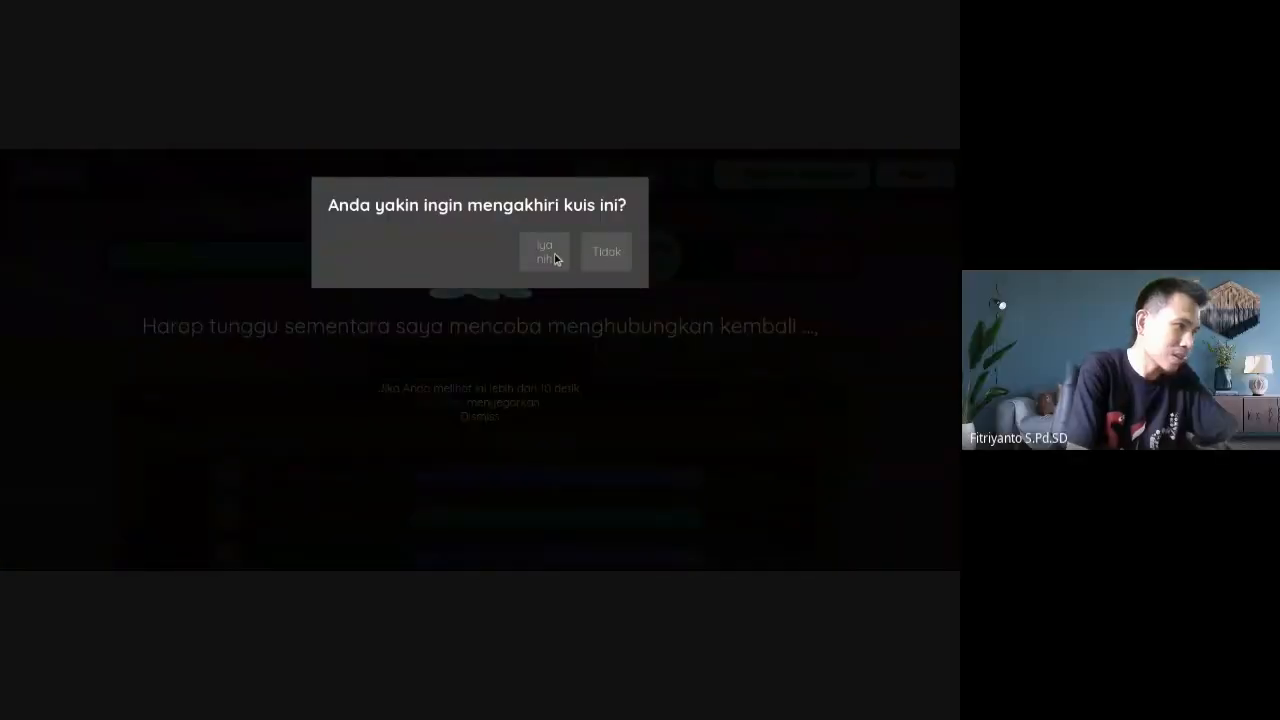
pyautogui.click(556, 259)
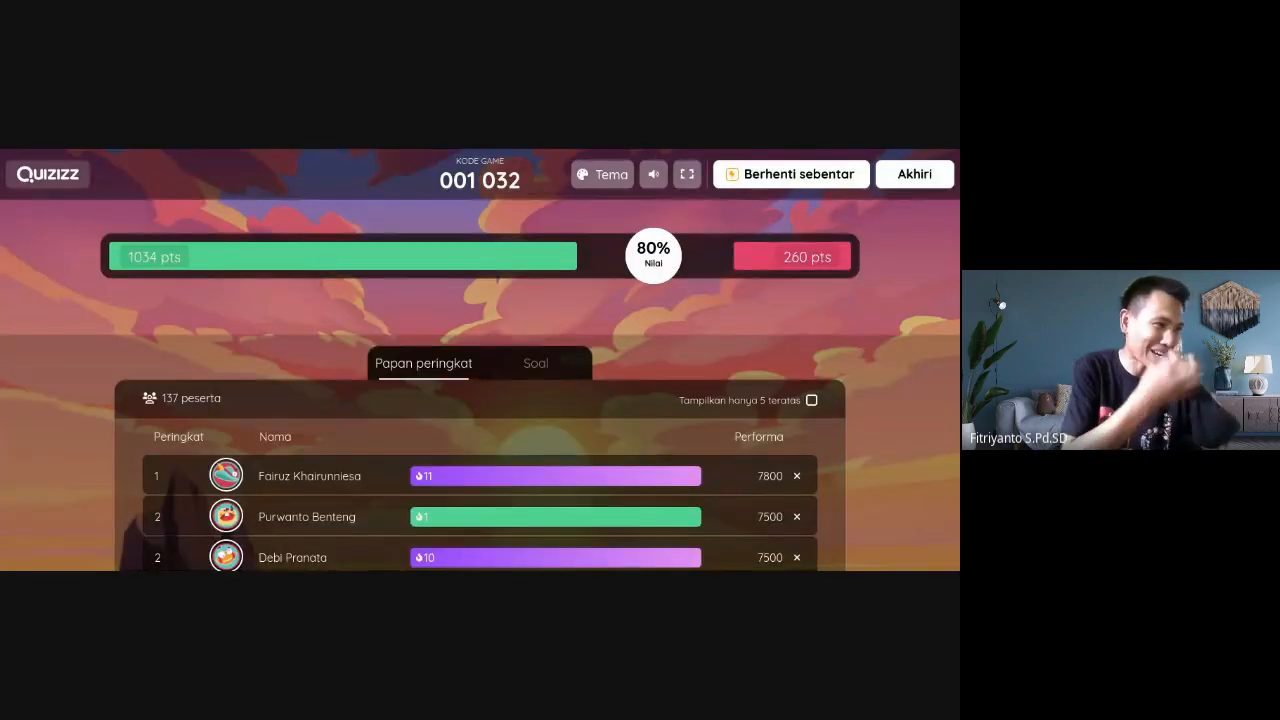
pyautogui.scroll(-2, 480, 400)
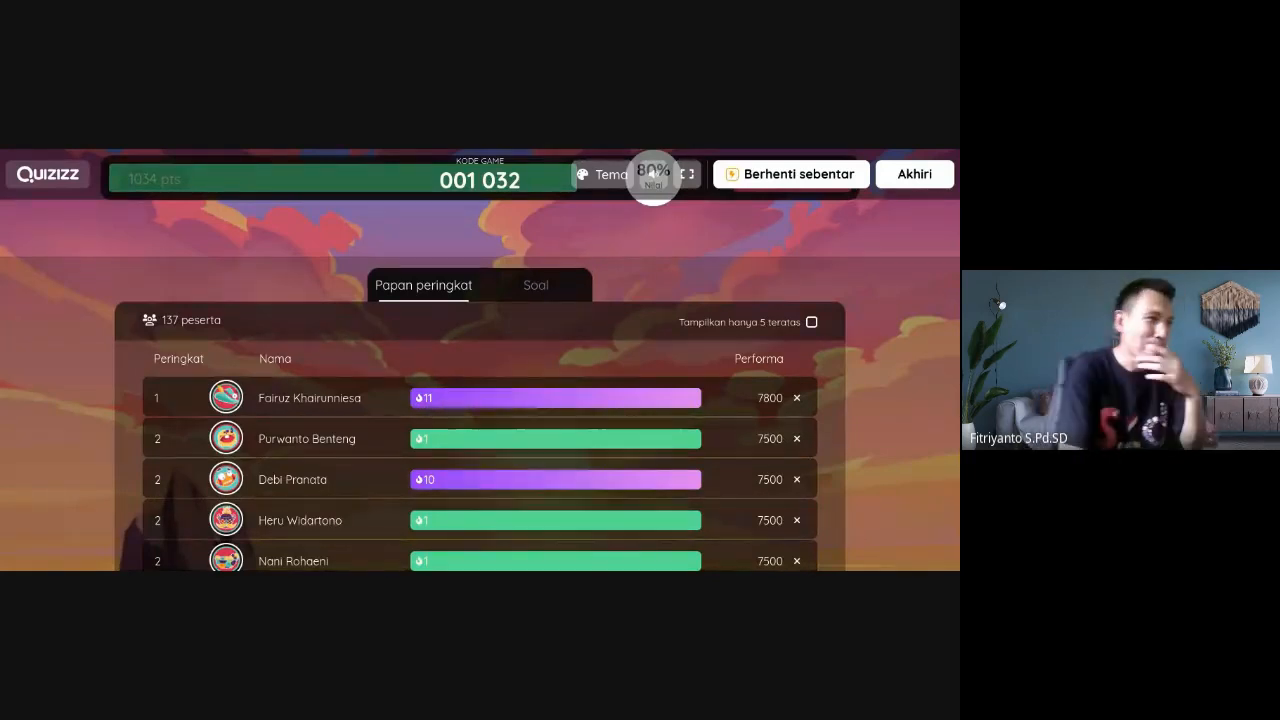
pyautogui.click(913, 185)
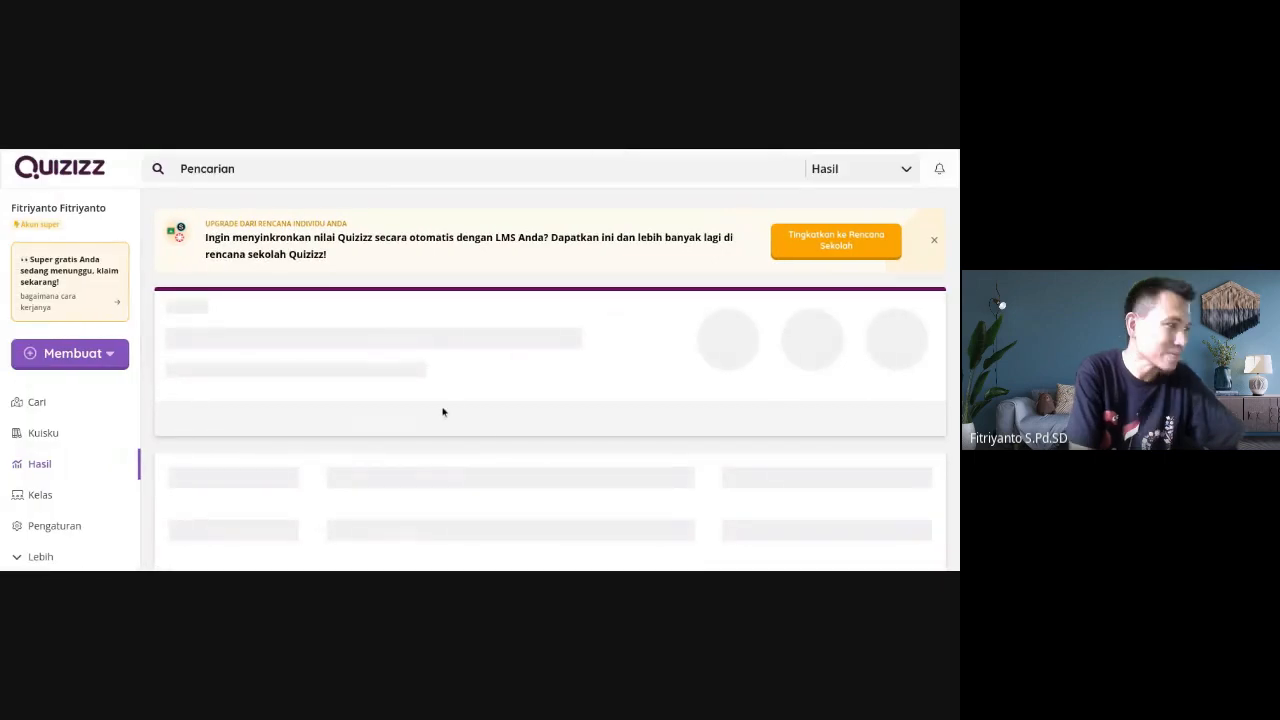
# Scroll down the report to the participant table showing first attempts with 11 correct answers
pyautogui.scroll(-2, 566, 446)
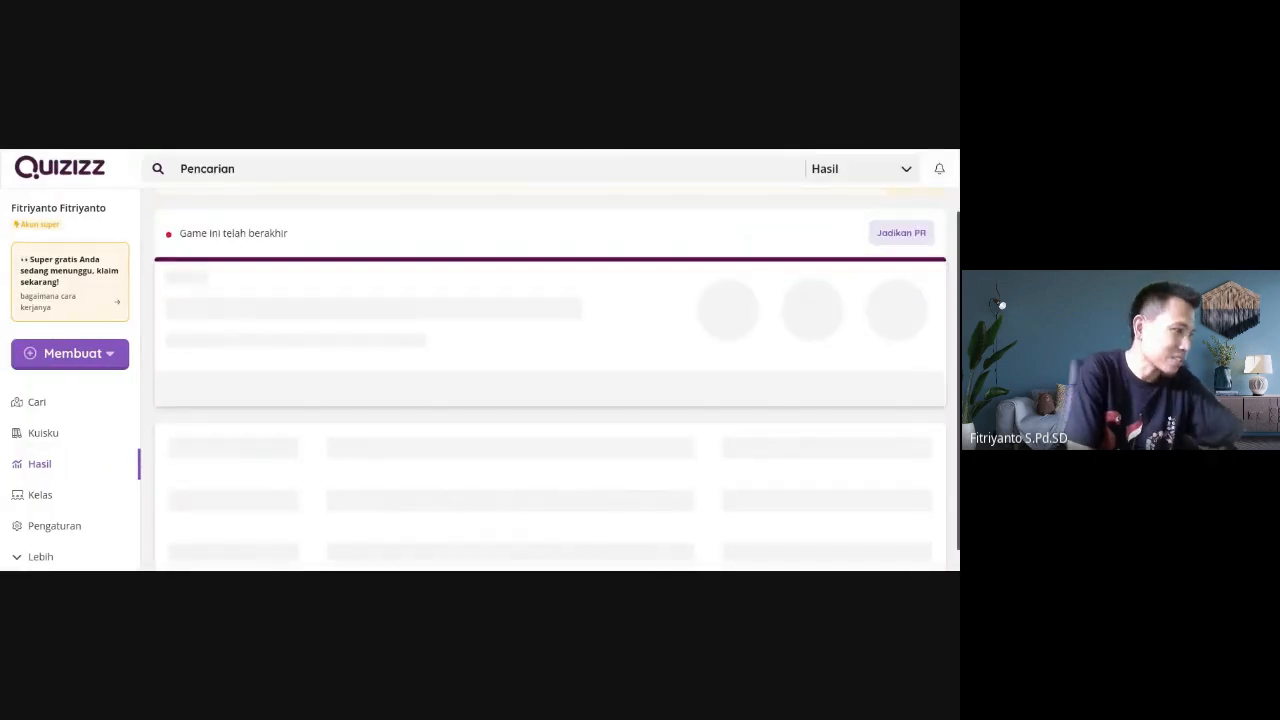
pyautogui.scroll(-1, 464, 467)
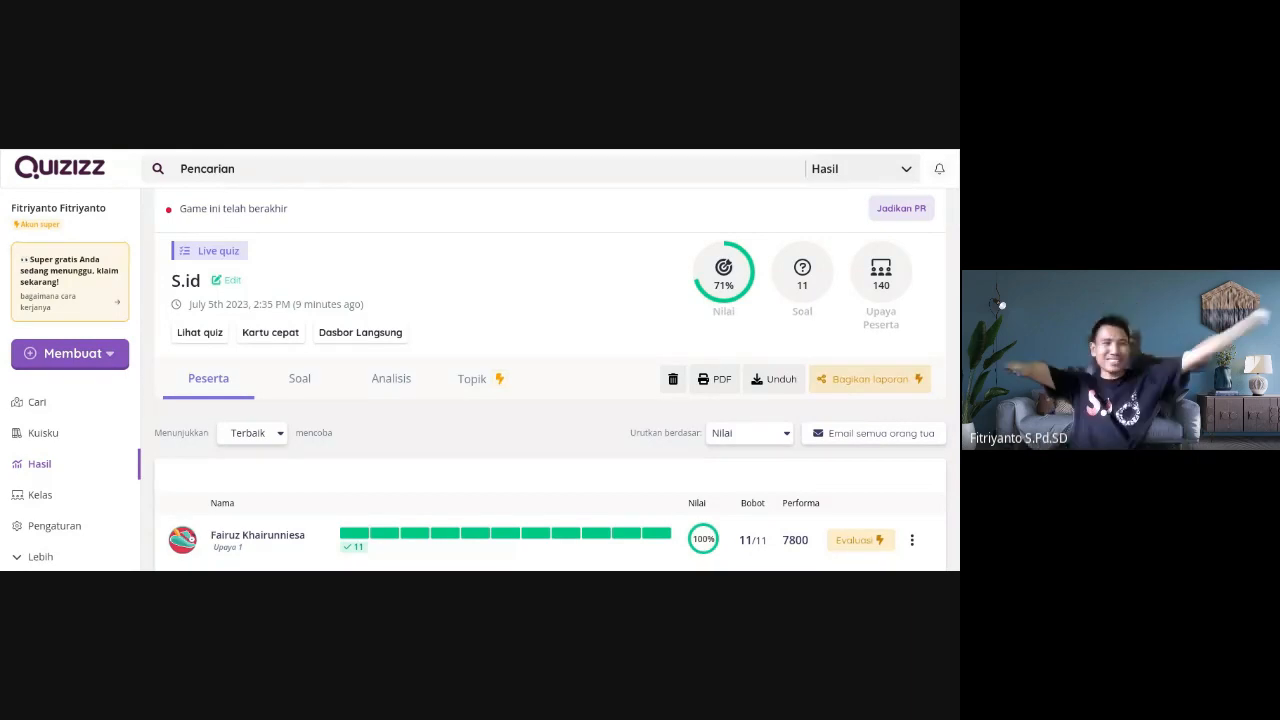
pyautogui.scroll(-1, 550, 380)
pyautogui.scroll(-1, 550, 380)
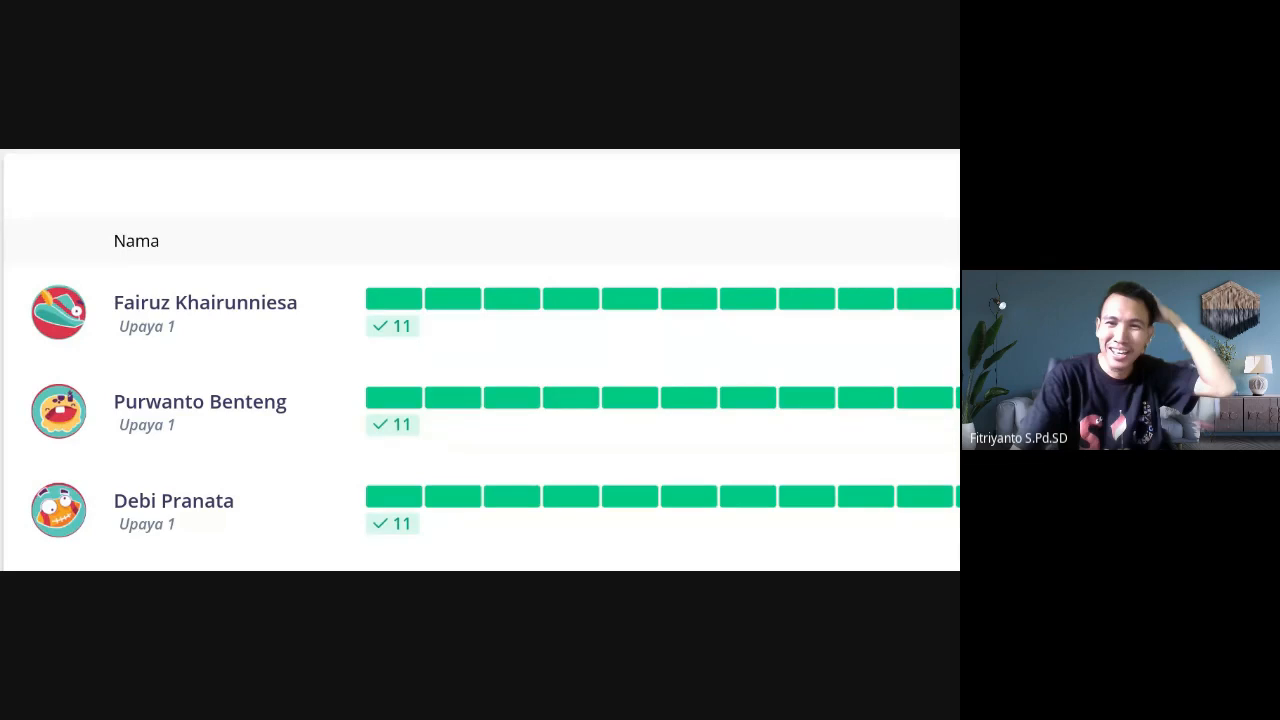
pyautogui.scroll(-5, 480, 360)
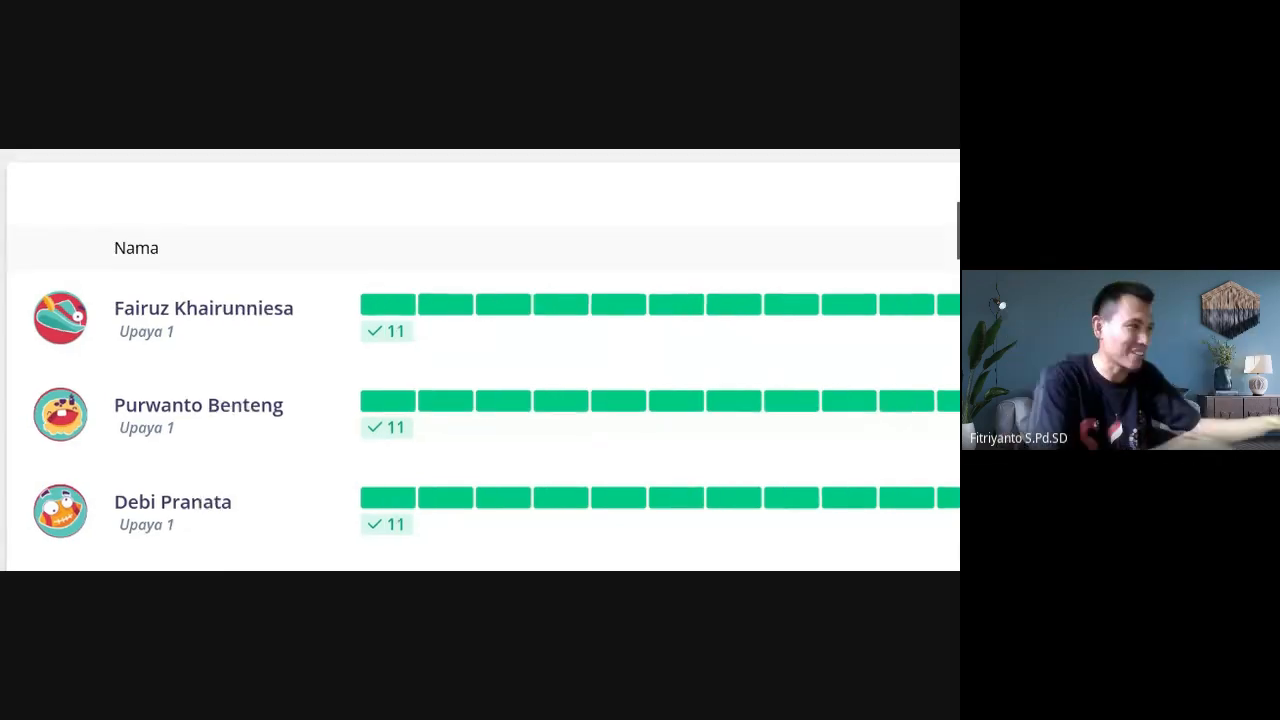